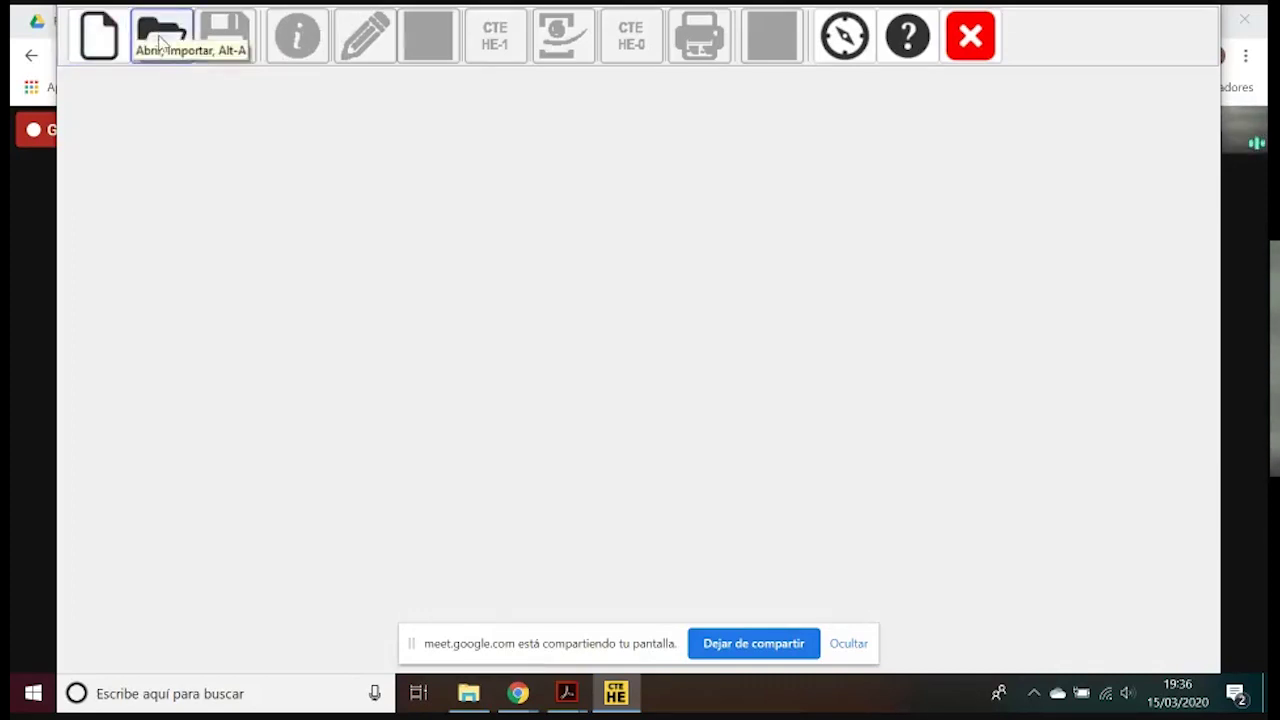
Open the project file vivcolectiva_db1.ctehexml from the vivcolectiva_db1 project folder
click(160, 40)
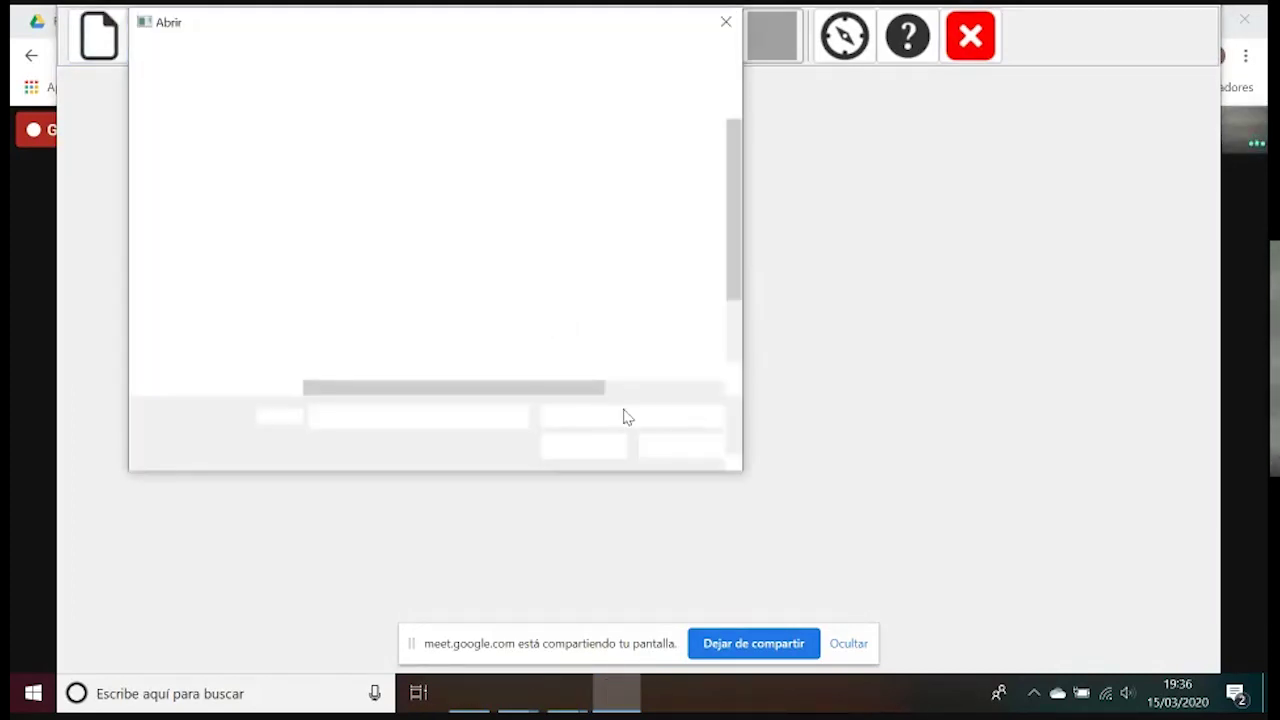
scroll(737, 300, down, 2)
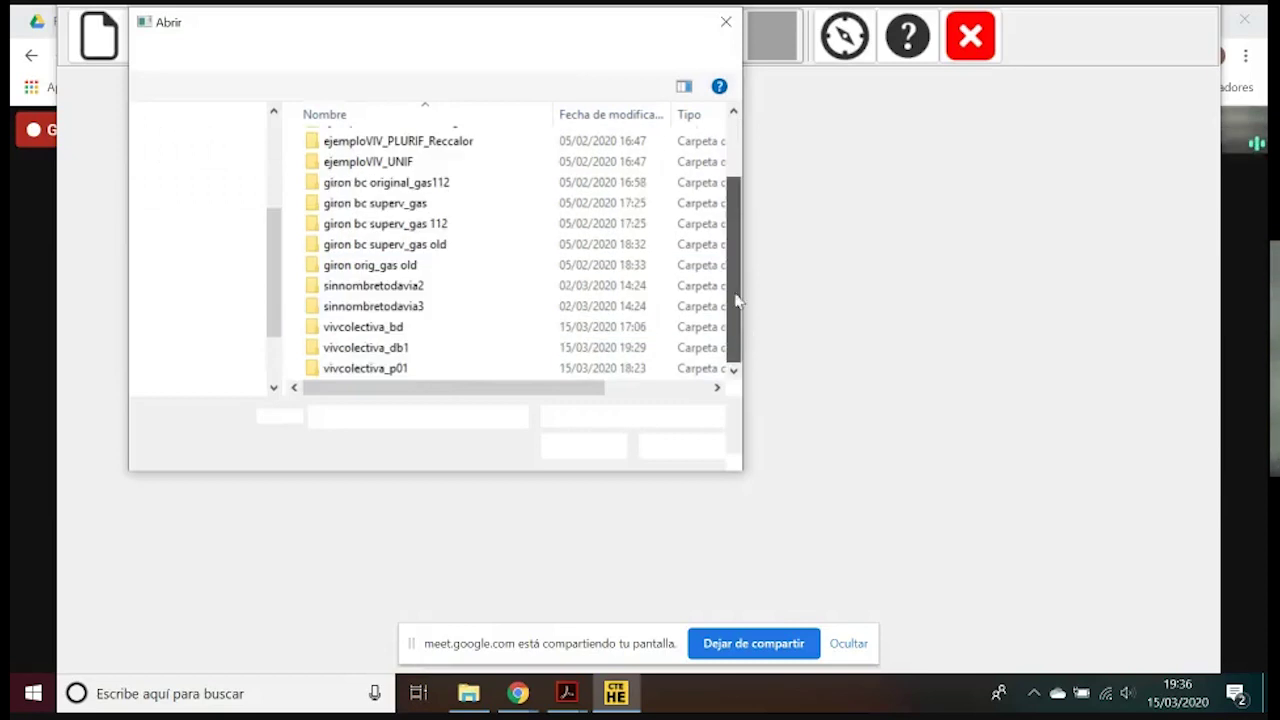
double_click(465, 350)
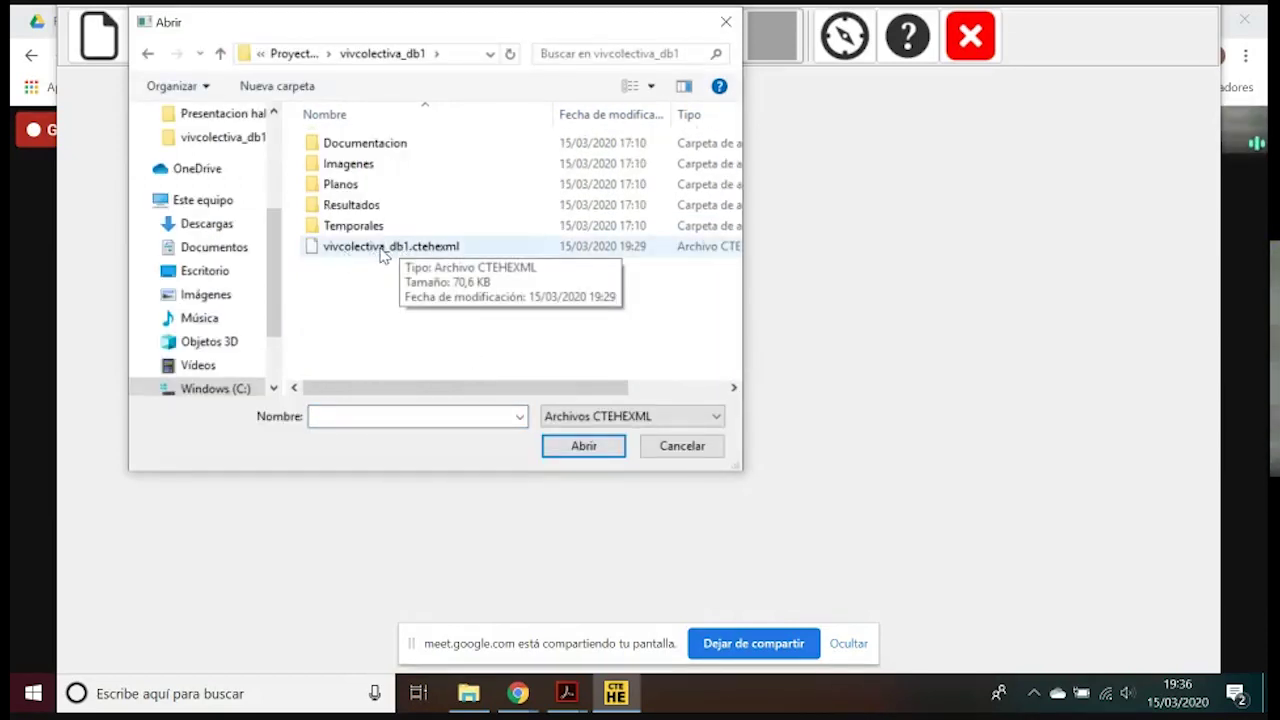
click(385, 250)
click(580, 445)
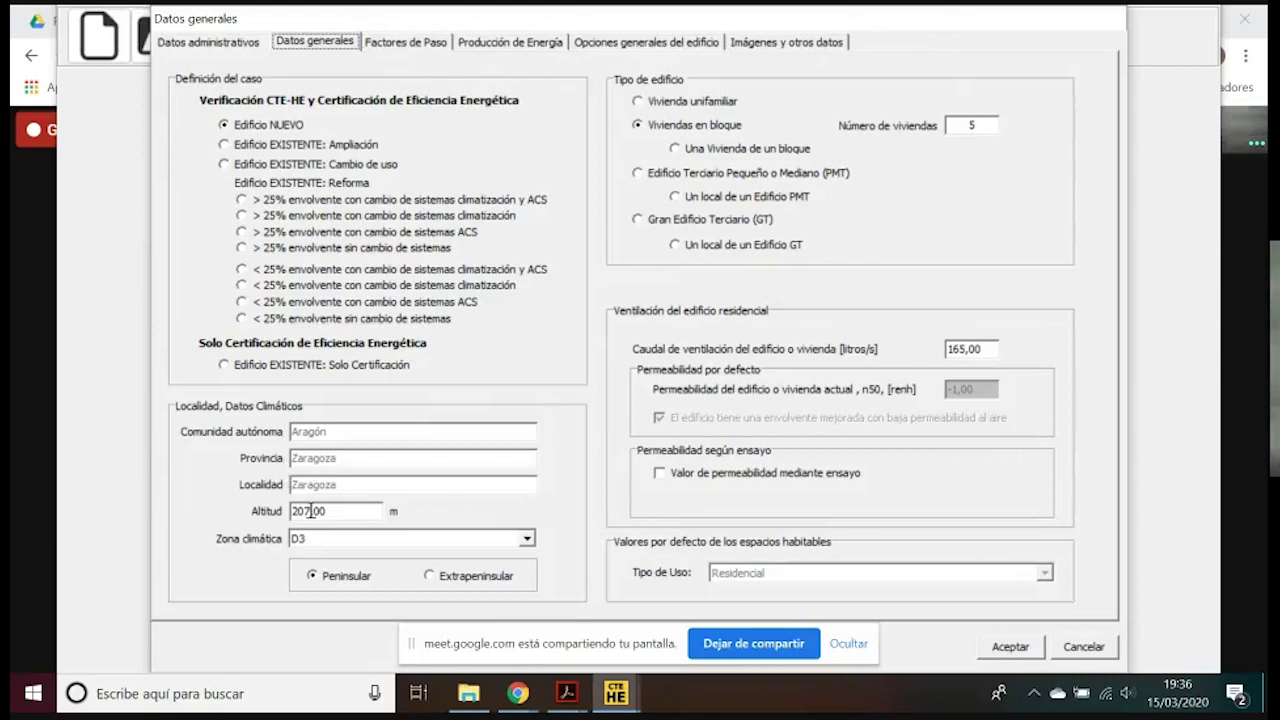
Review the project's altitude, ventilation flow, permeability test option and administrative data, then accept the general data
drag(336, 515, 292, 513)
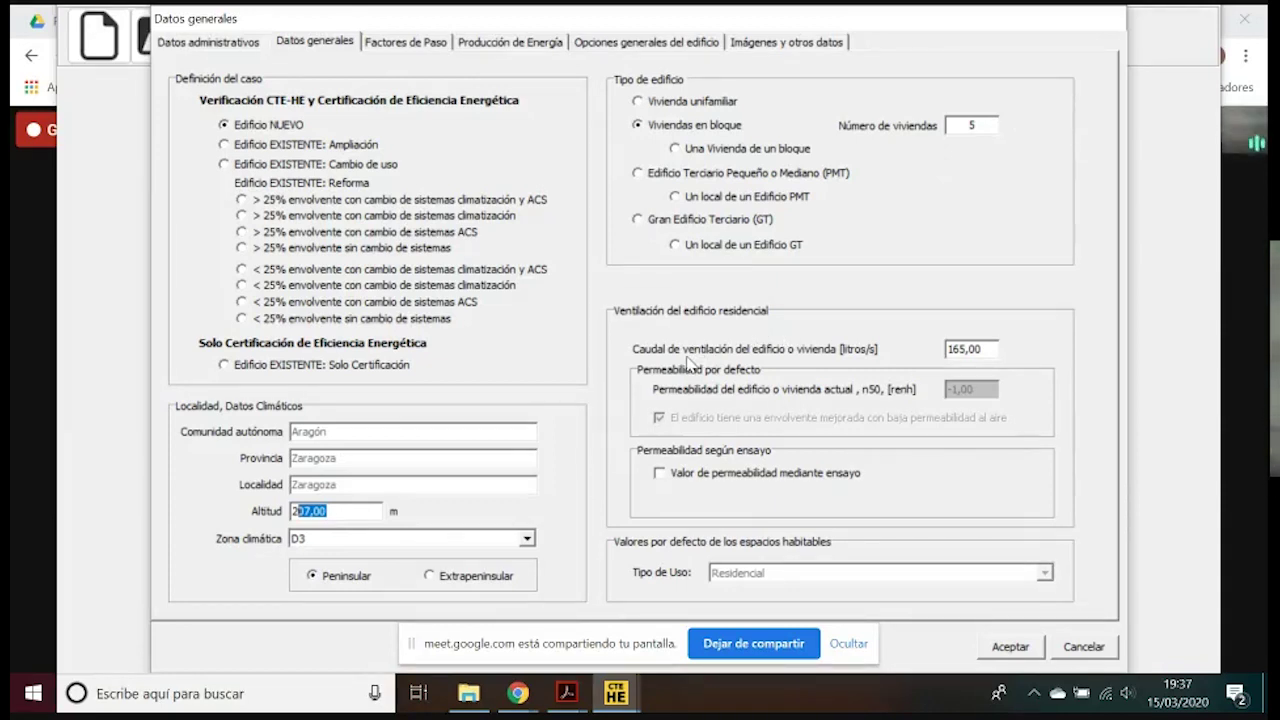
drag(950, 349, 1005, 353)
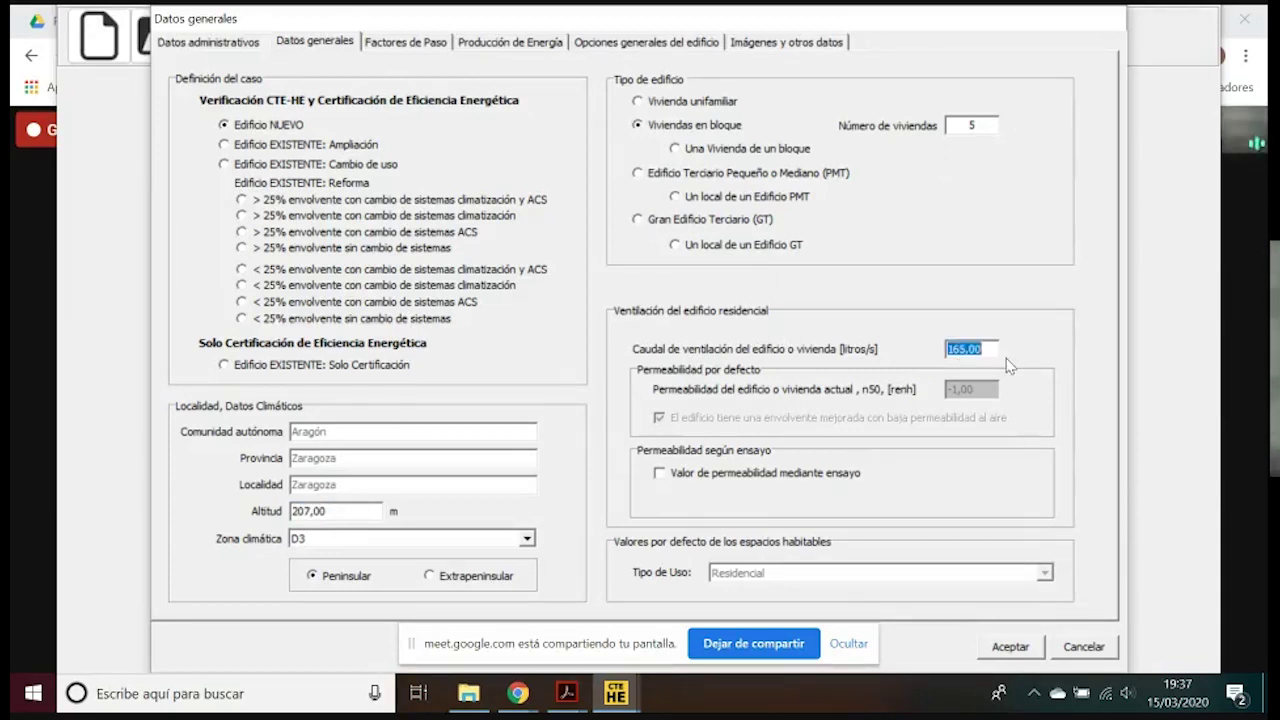
click(990, 350)
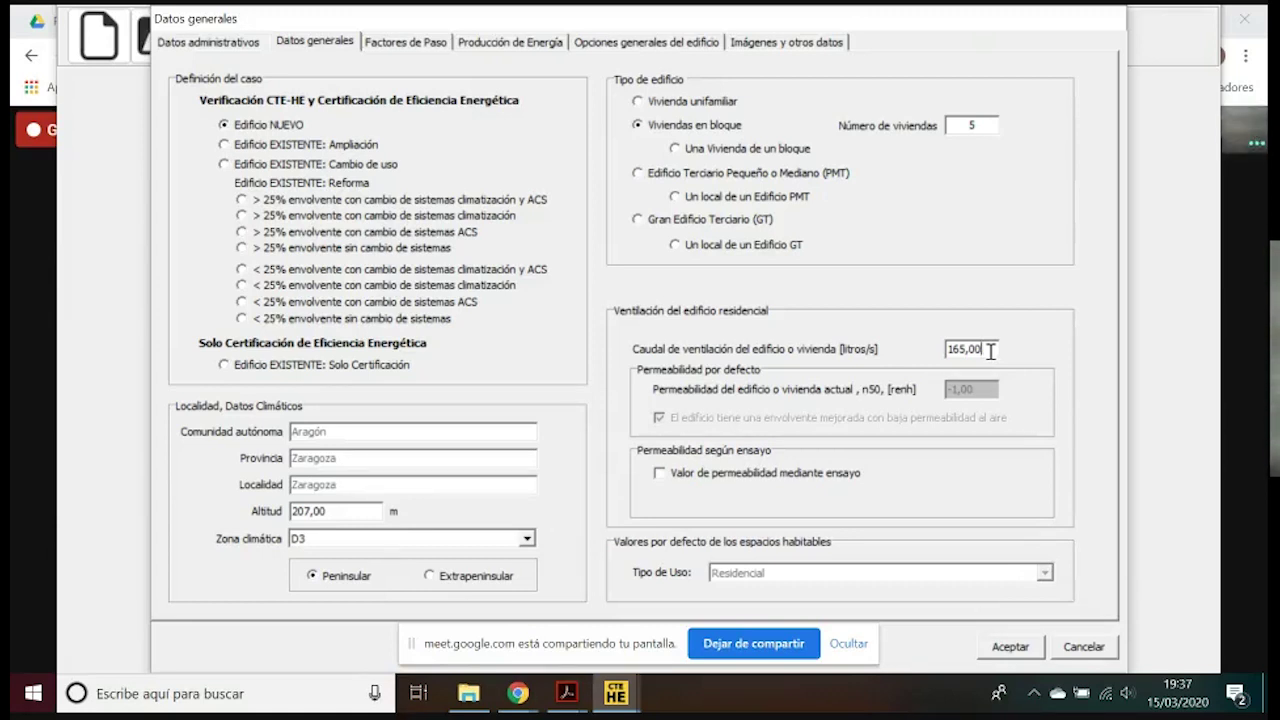
drag(990, 350, 947, 351)
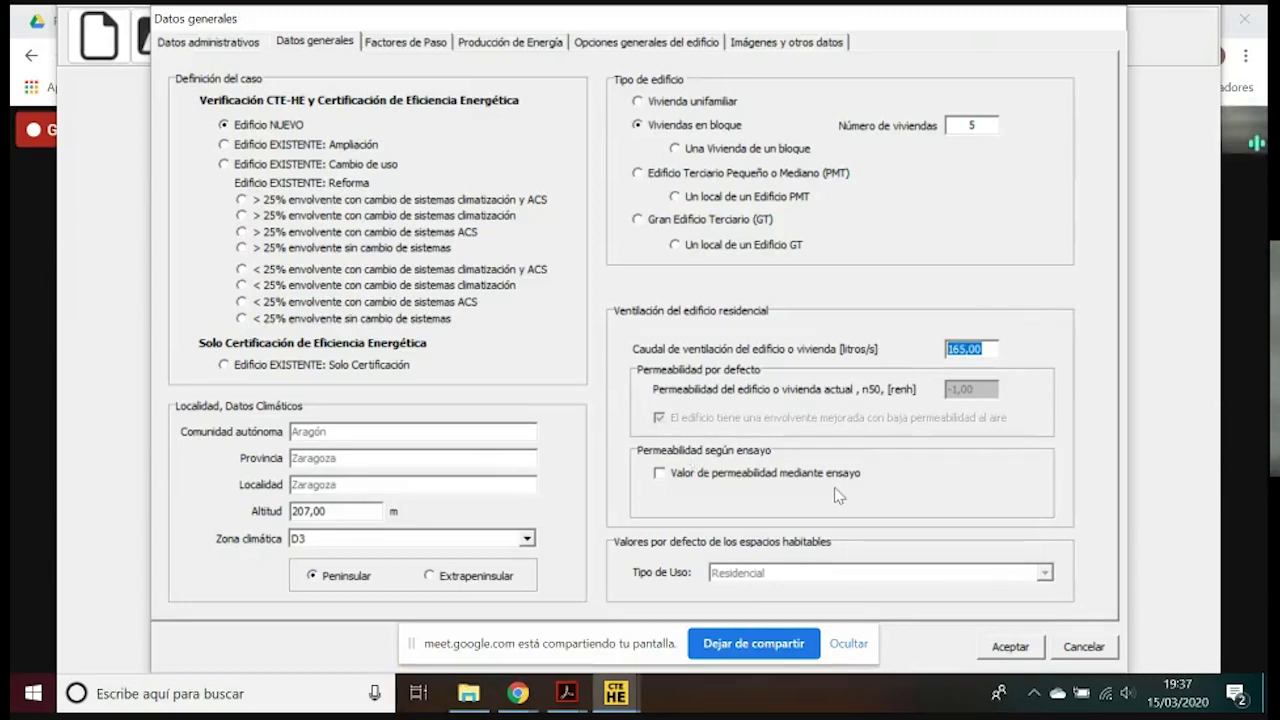
click(660, 473)
click(660, 474)
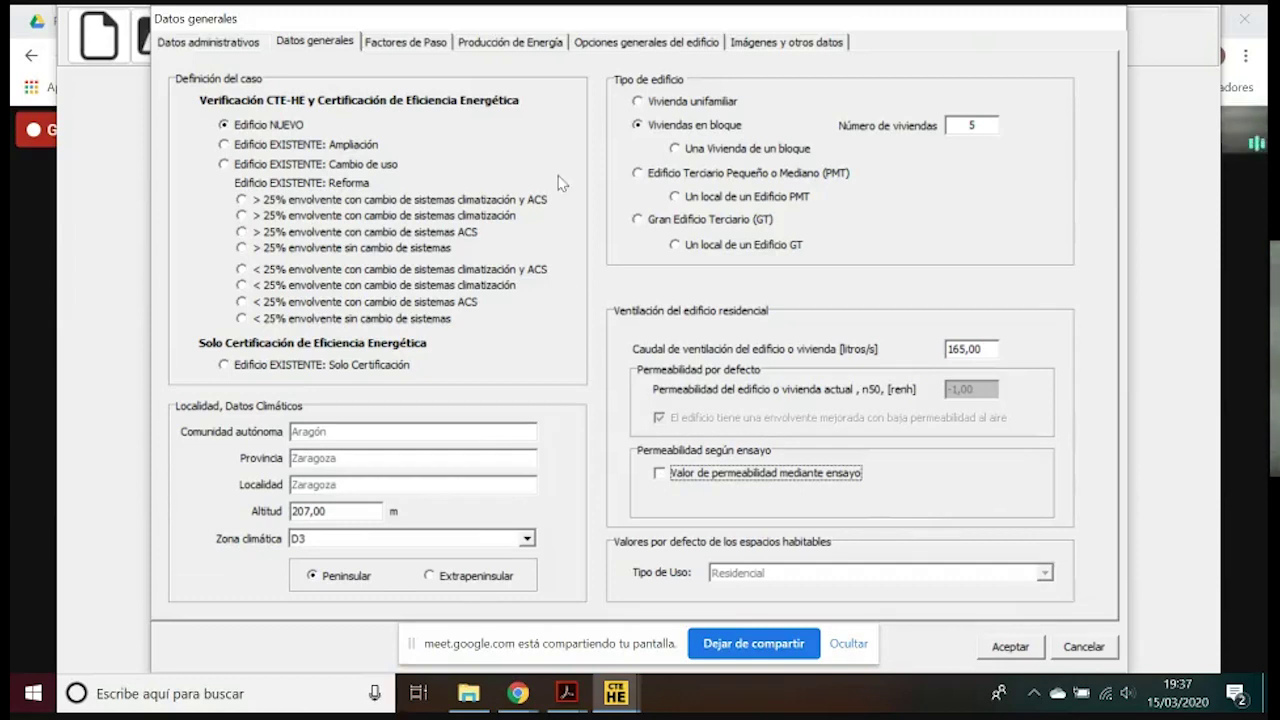
click(181, 44)
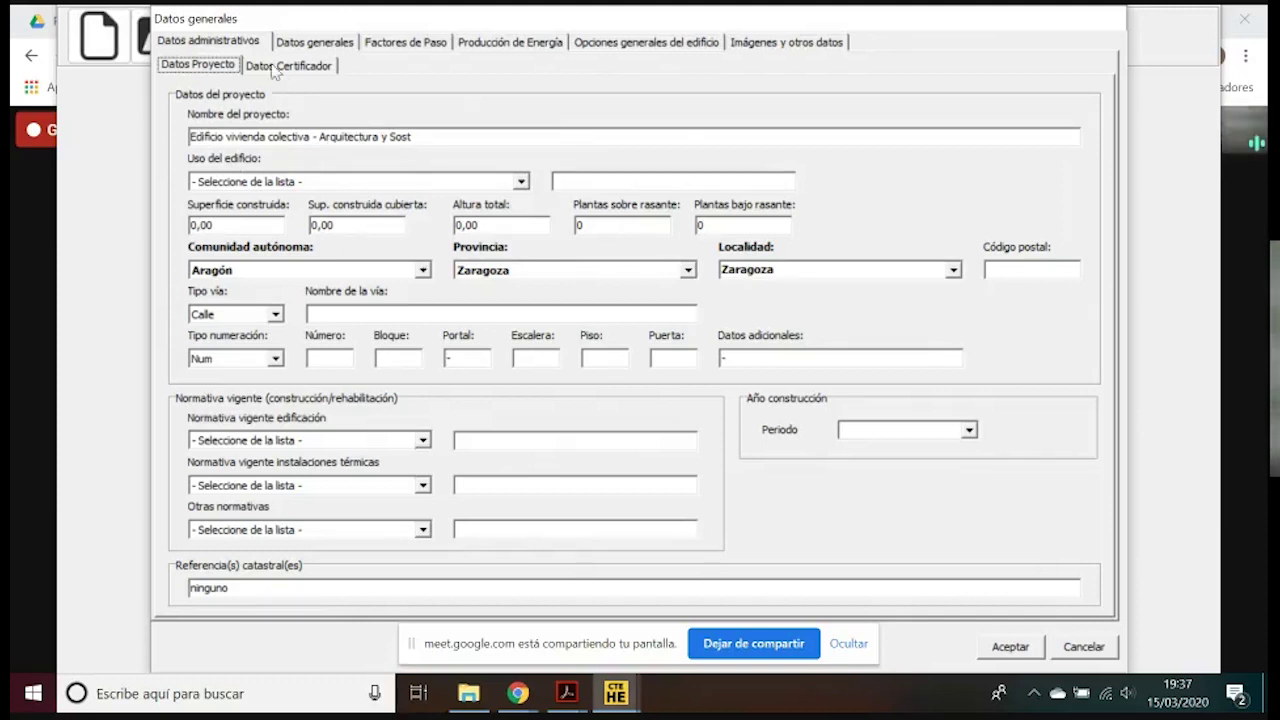
click(1010, 645)
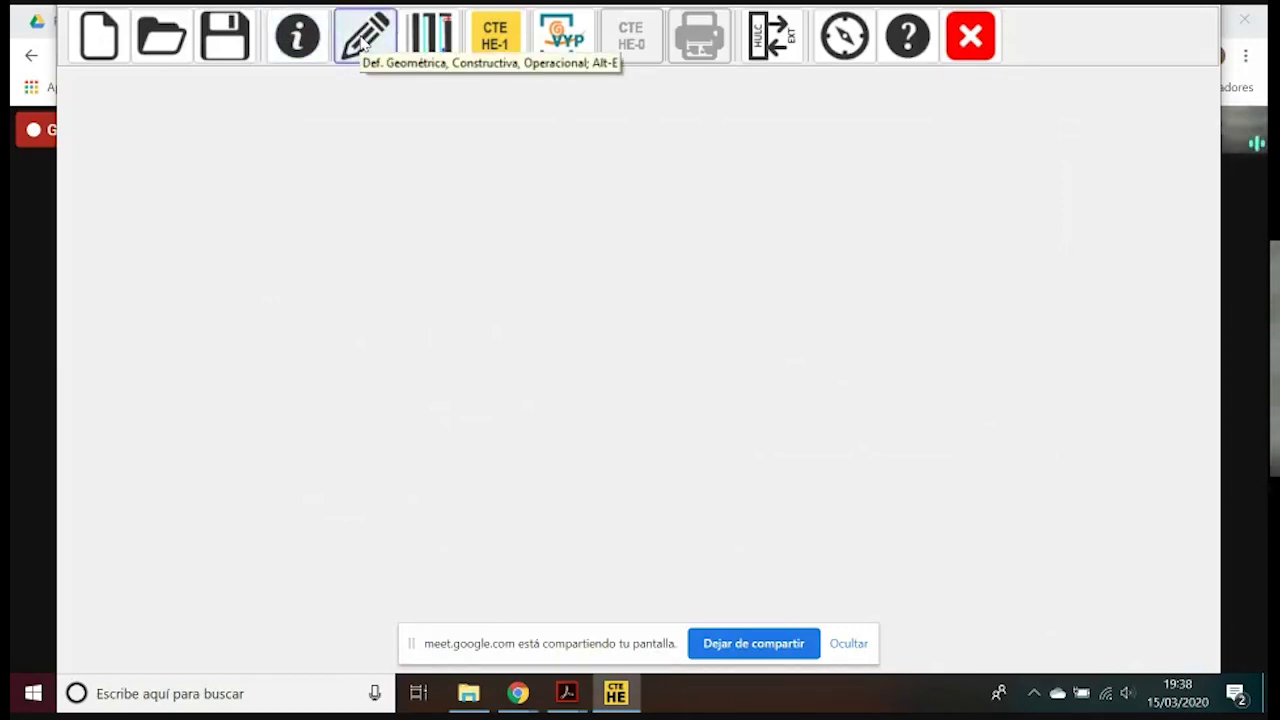
Open the construction database from the building's geometric definition and look through the opaque Materiales y productos groups
click(364, 40)
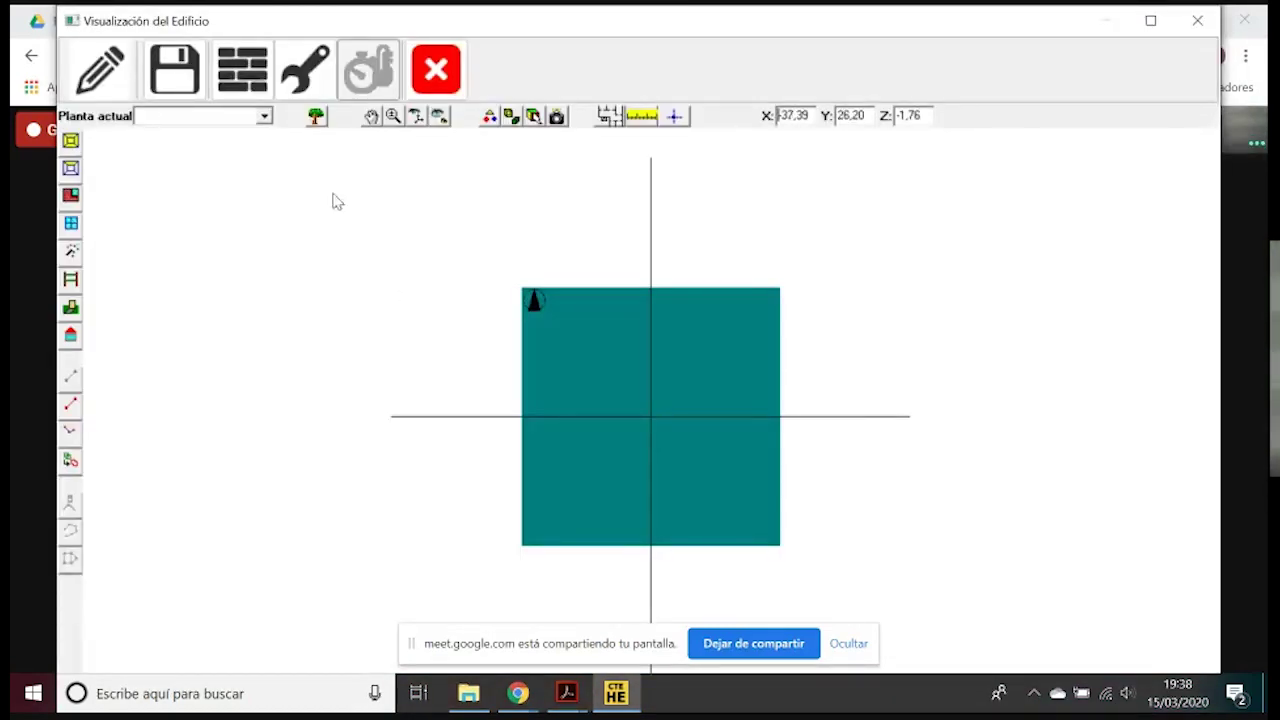
click(242, 68)
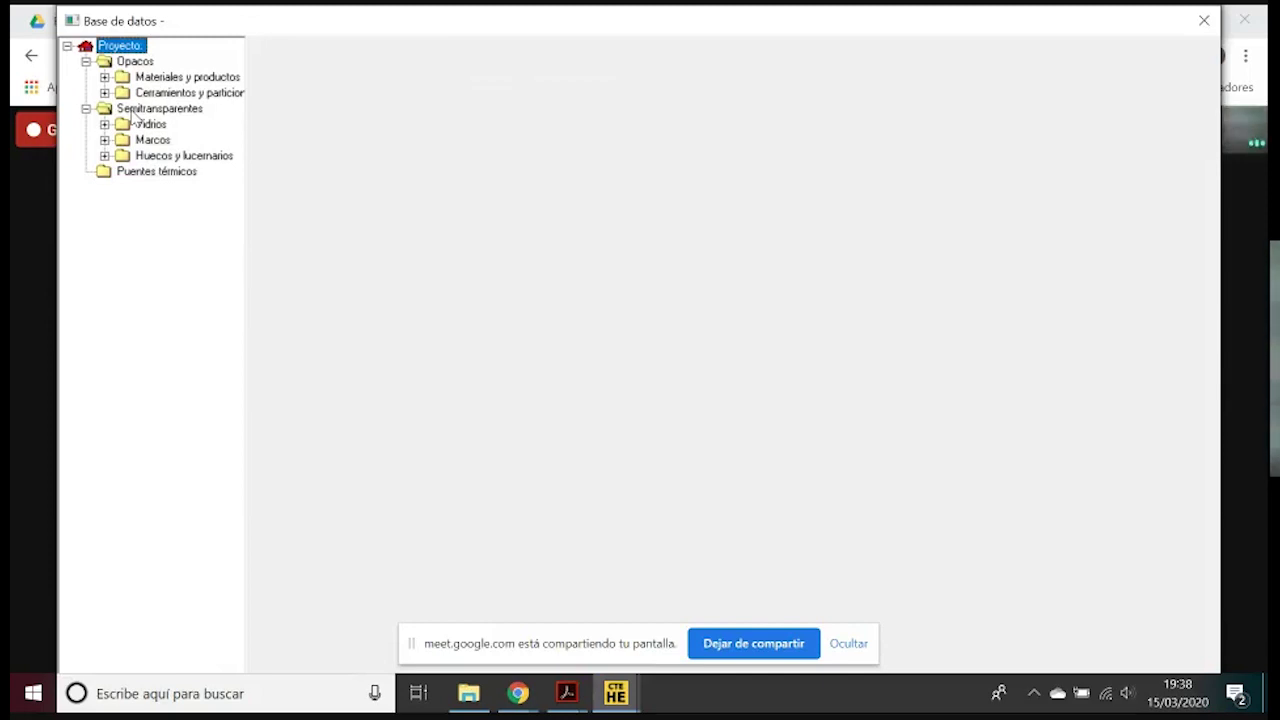
click(153, 80)
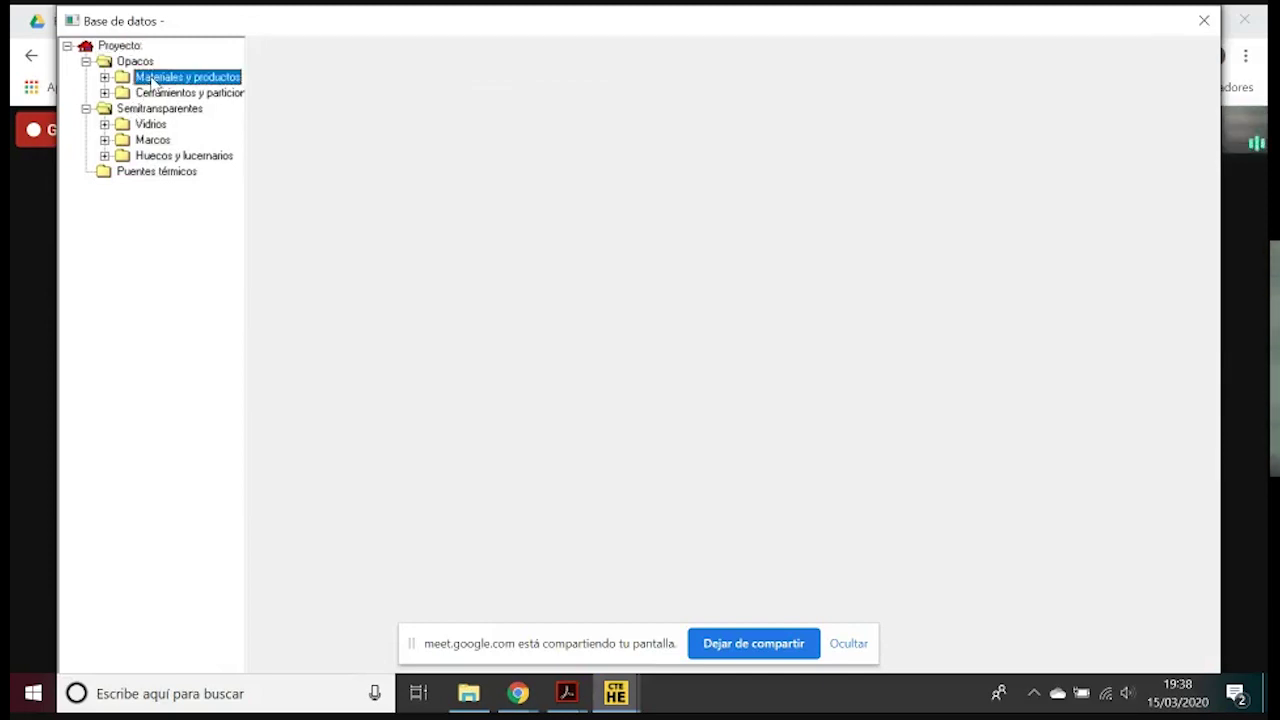
double_click(153, 80)
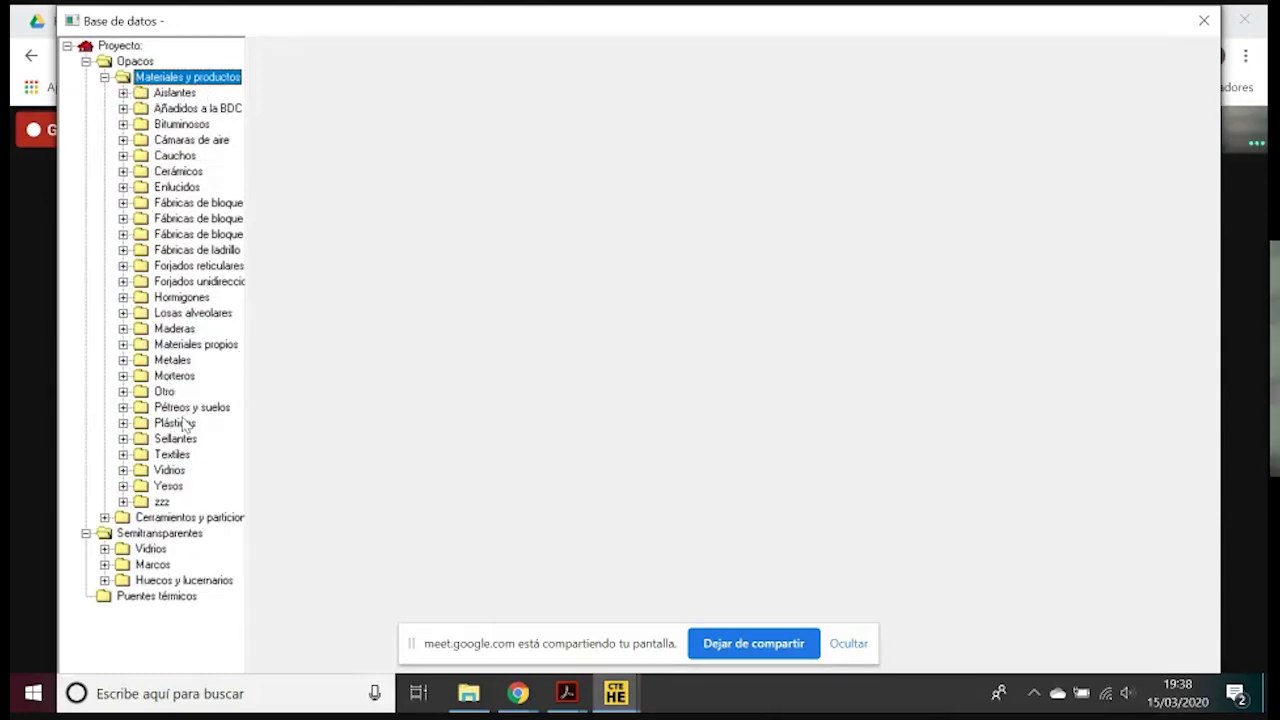
click(104, 77)
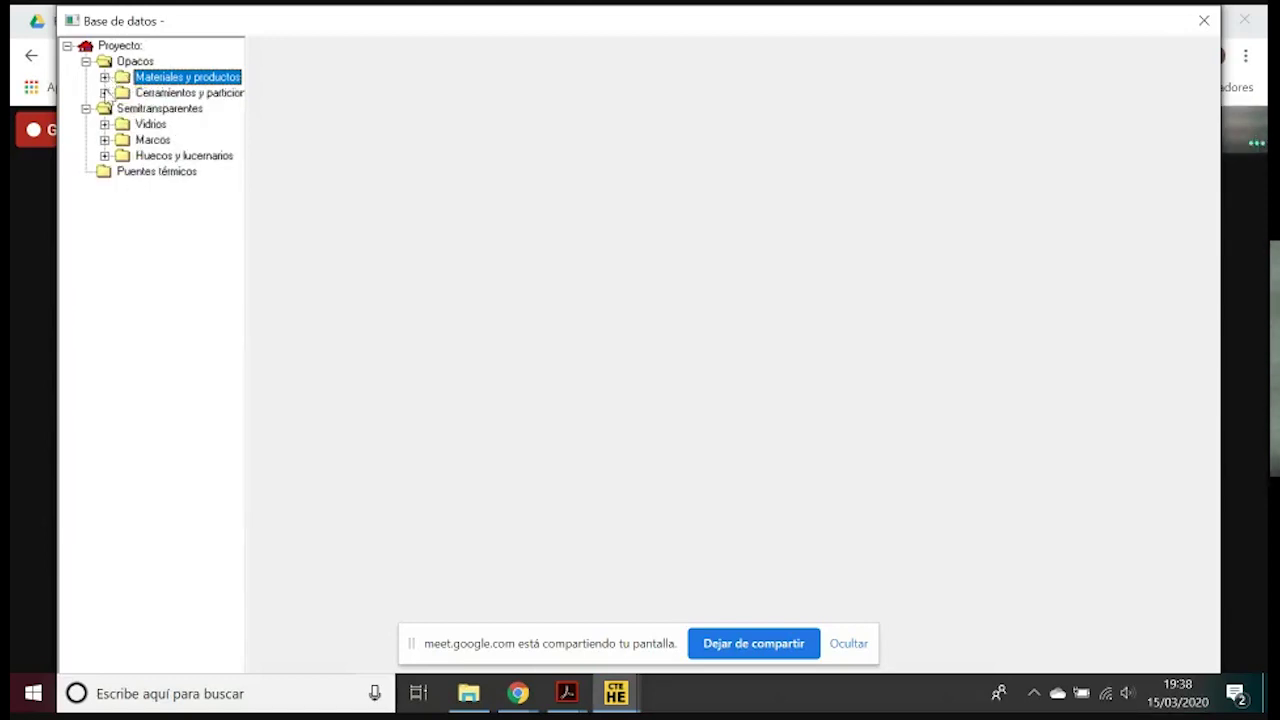
Examine the Forjados and Muros enclosure groups, the layers of CUB SUPERIOR and the options for managing enclosure groups
click(104, 92)
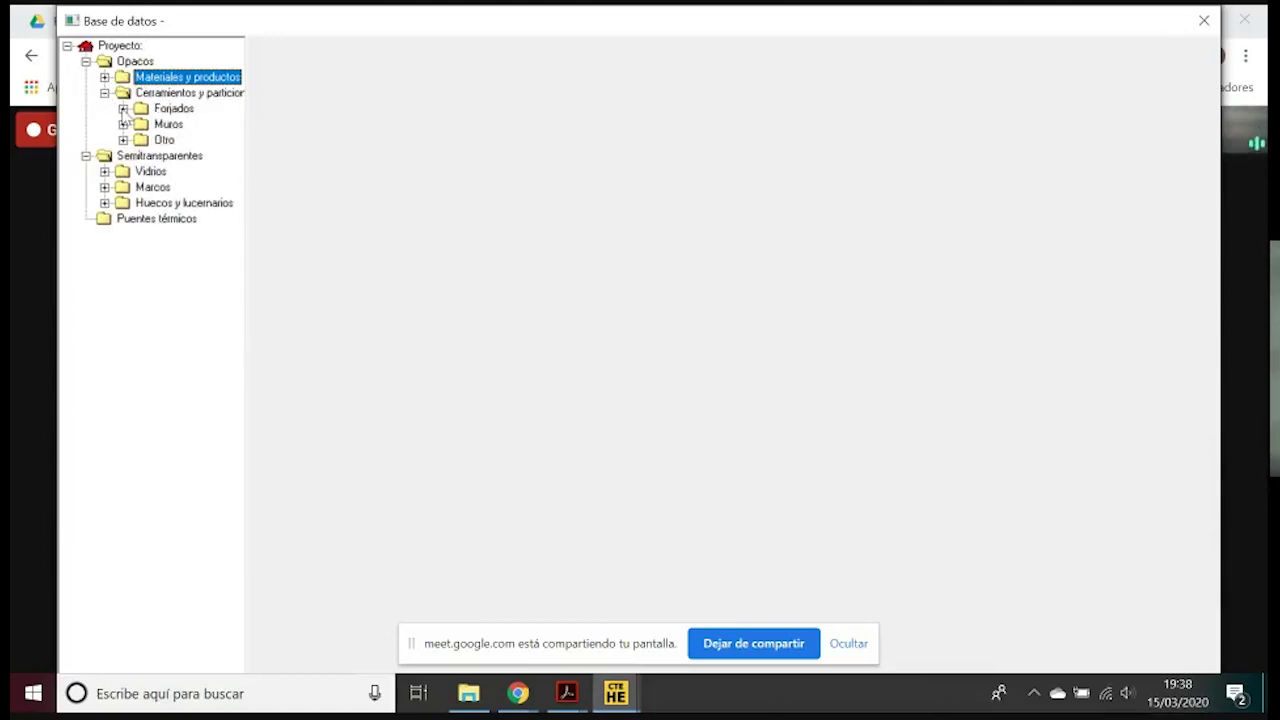
click(123, 108)
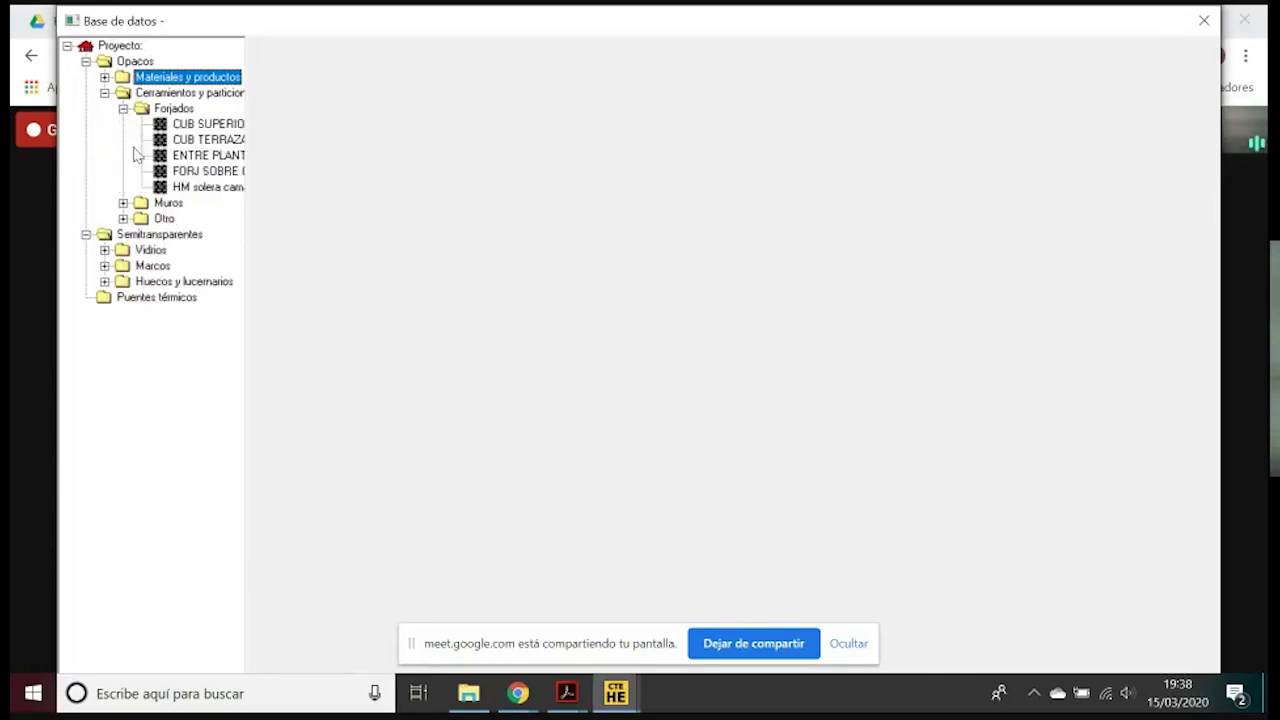
click(123, 203)
click(210, 124)
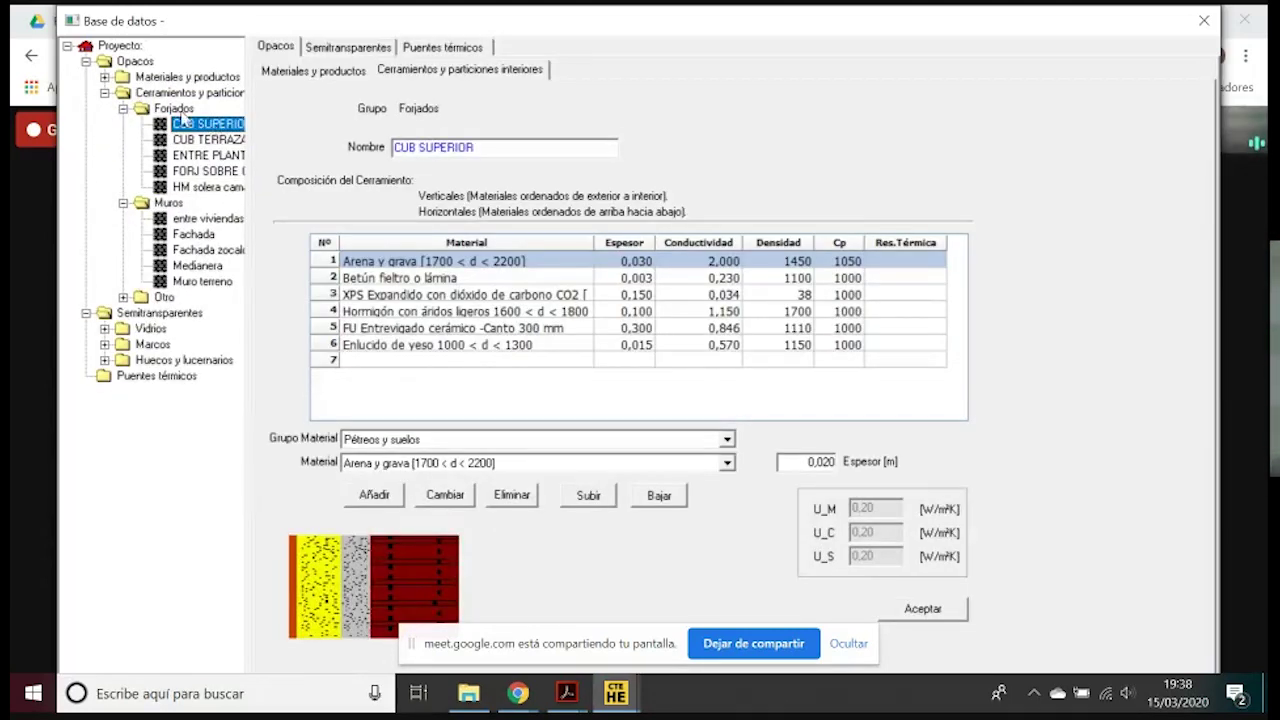
click(175, 109)
click(160, 93)
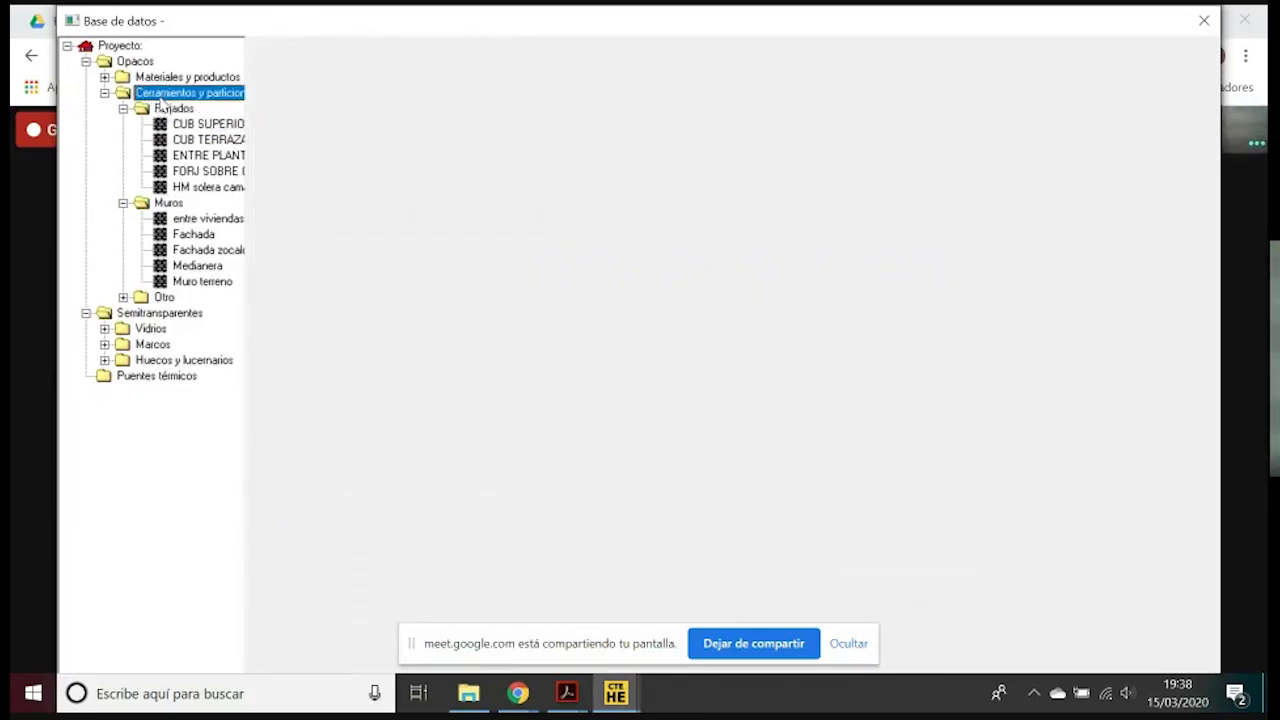
right_click(160, 94)
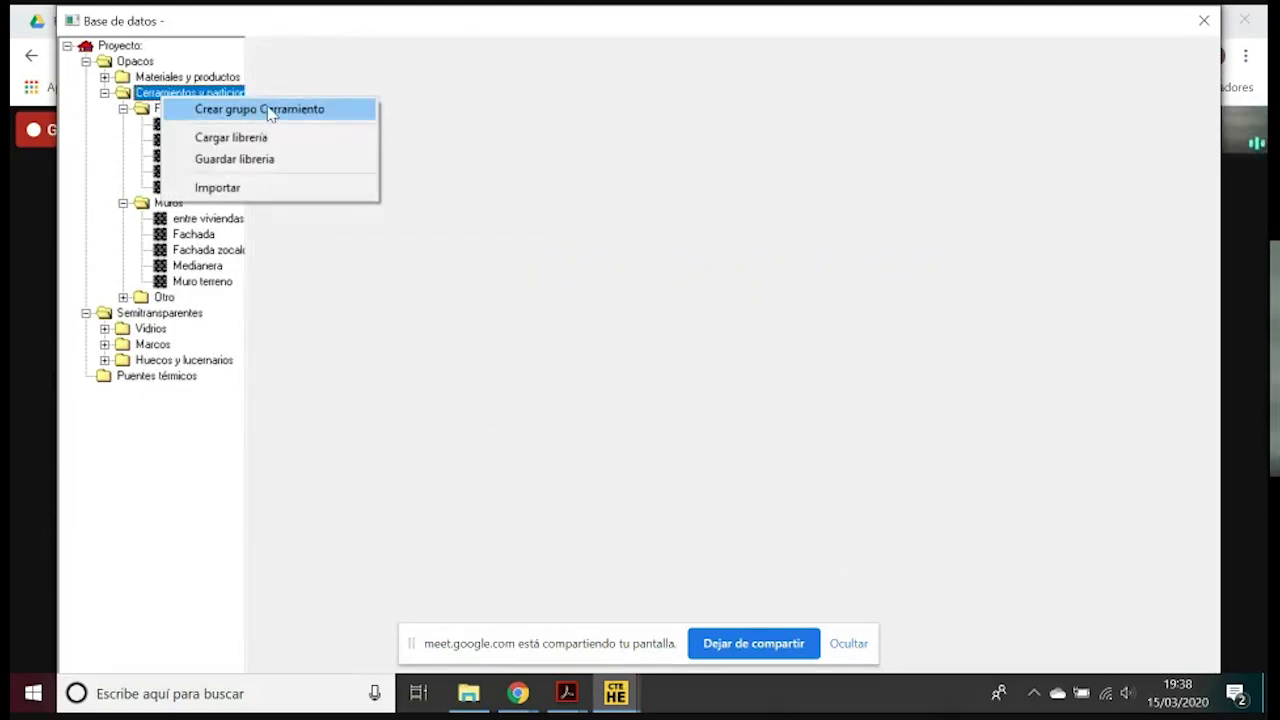
key(Escape)
click(173, 108)
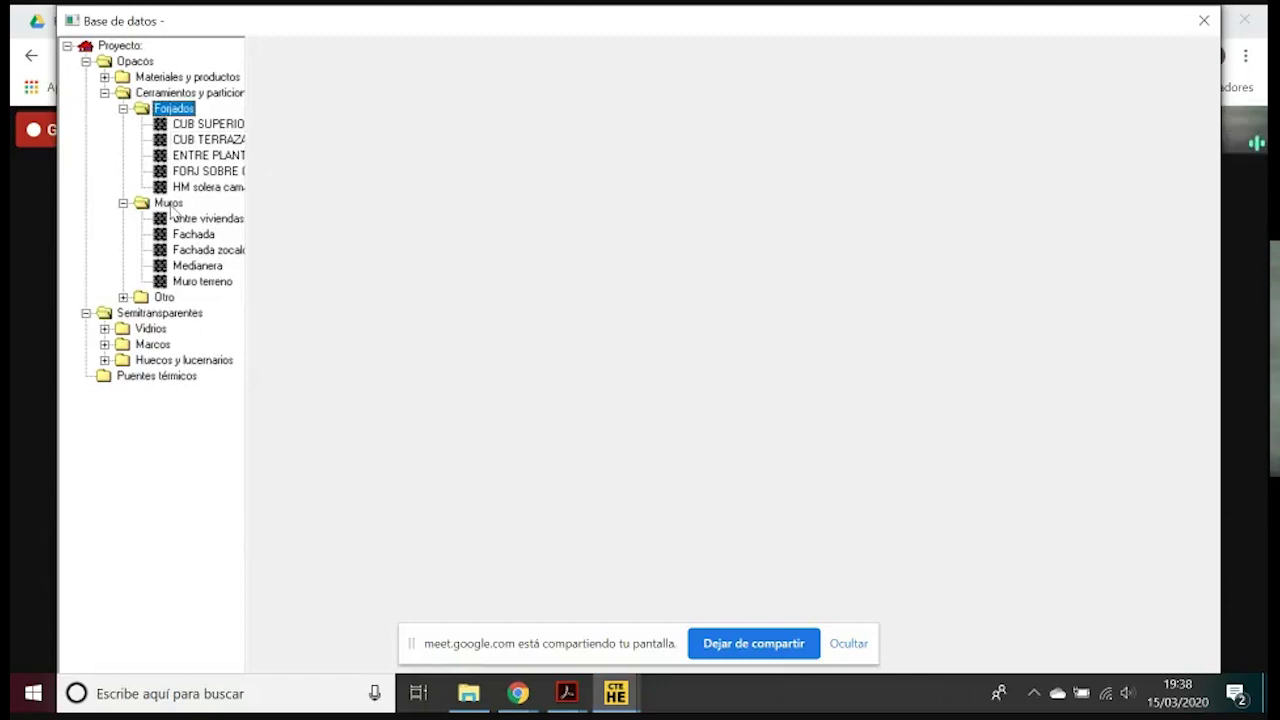
click(169, 203)
Create a new enclosure in the Forjados group
click(168, 109)
right_click(165, 111)
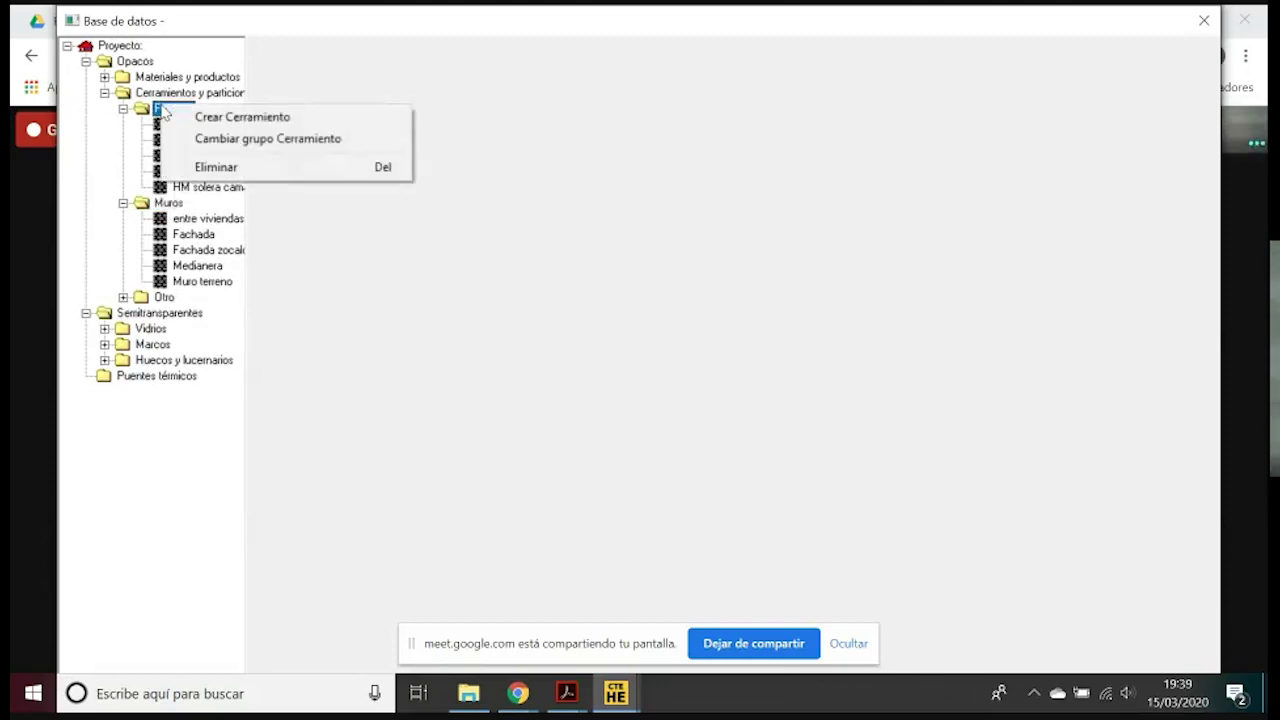
click(216, 121)
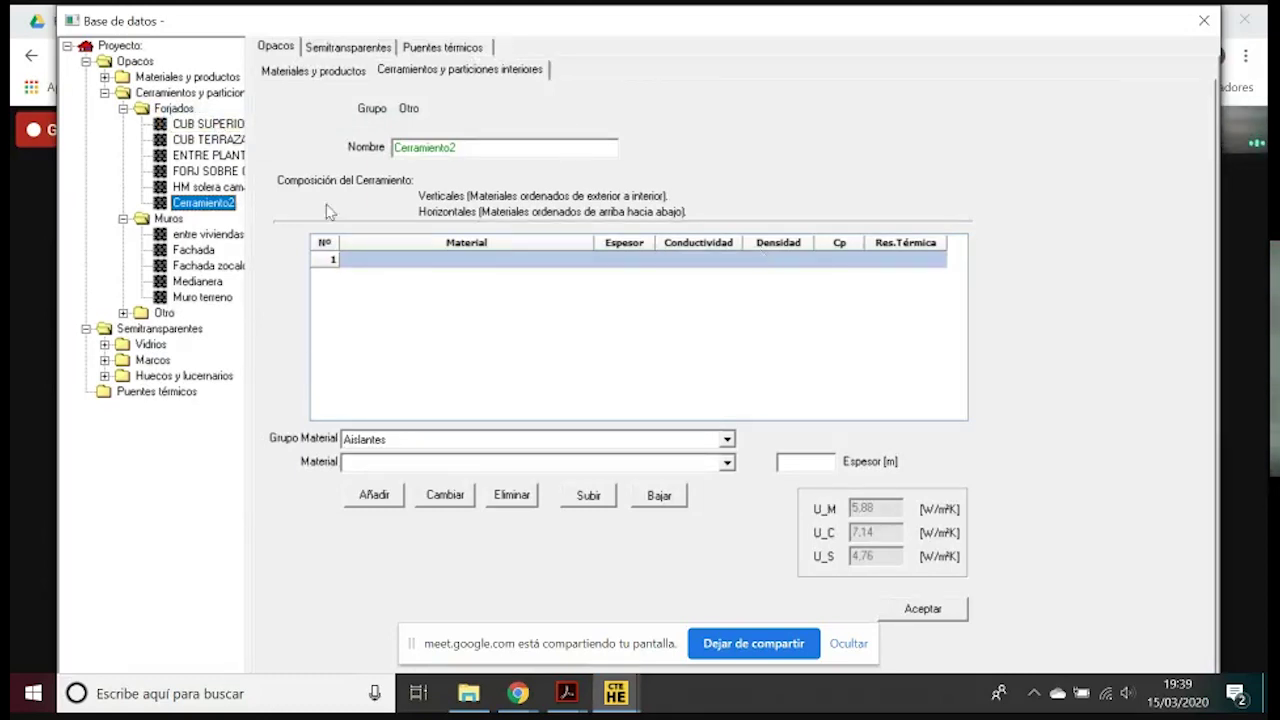
double_click(465, 150)
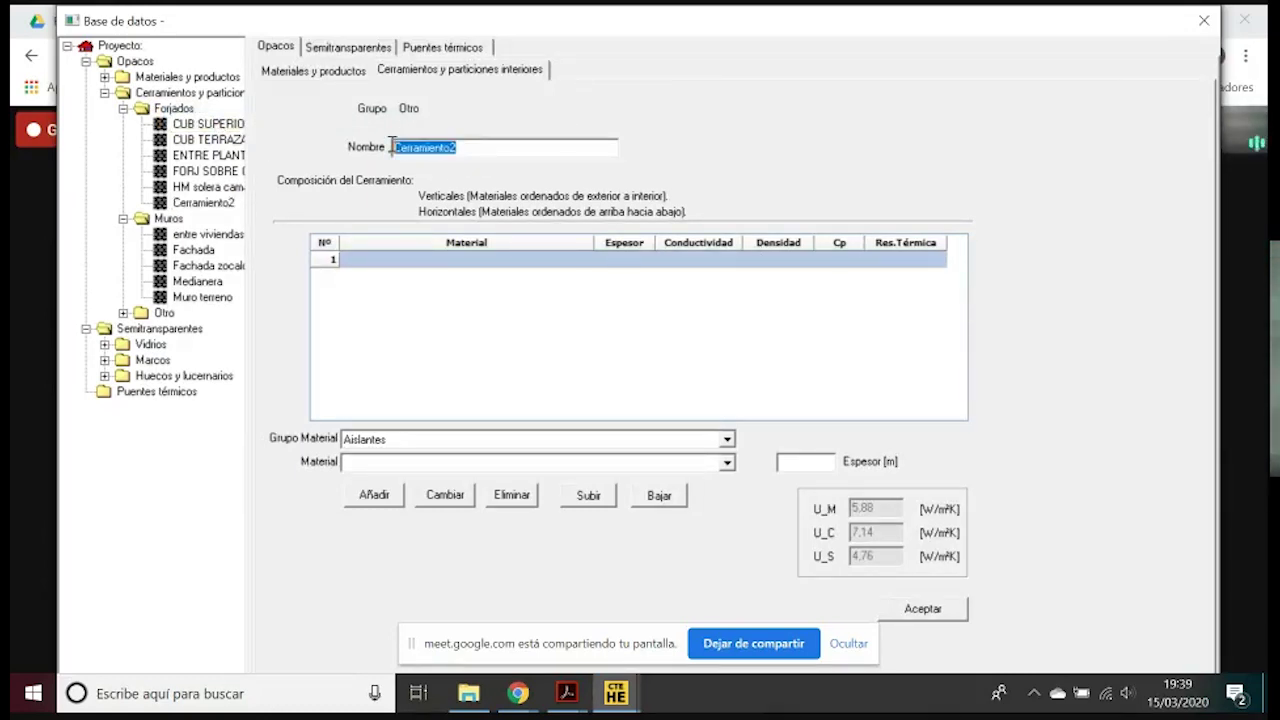
Add a 0.020 m layer of Betún puro from the Bituminosos group to the new enclosure
click(362, 440)
click(365, 481)
click(365, 462)
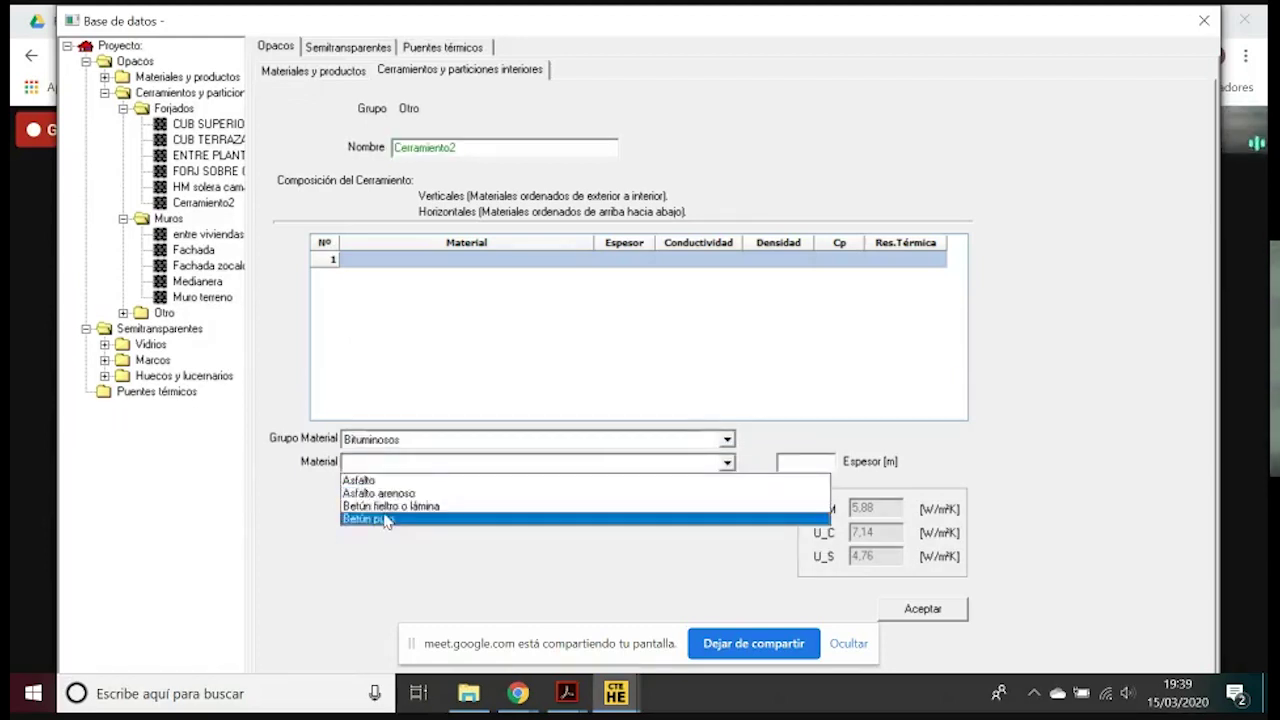
click(385, 520)
double_click(806, 462)
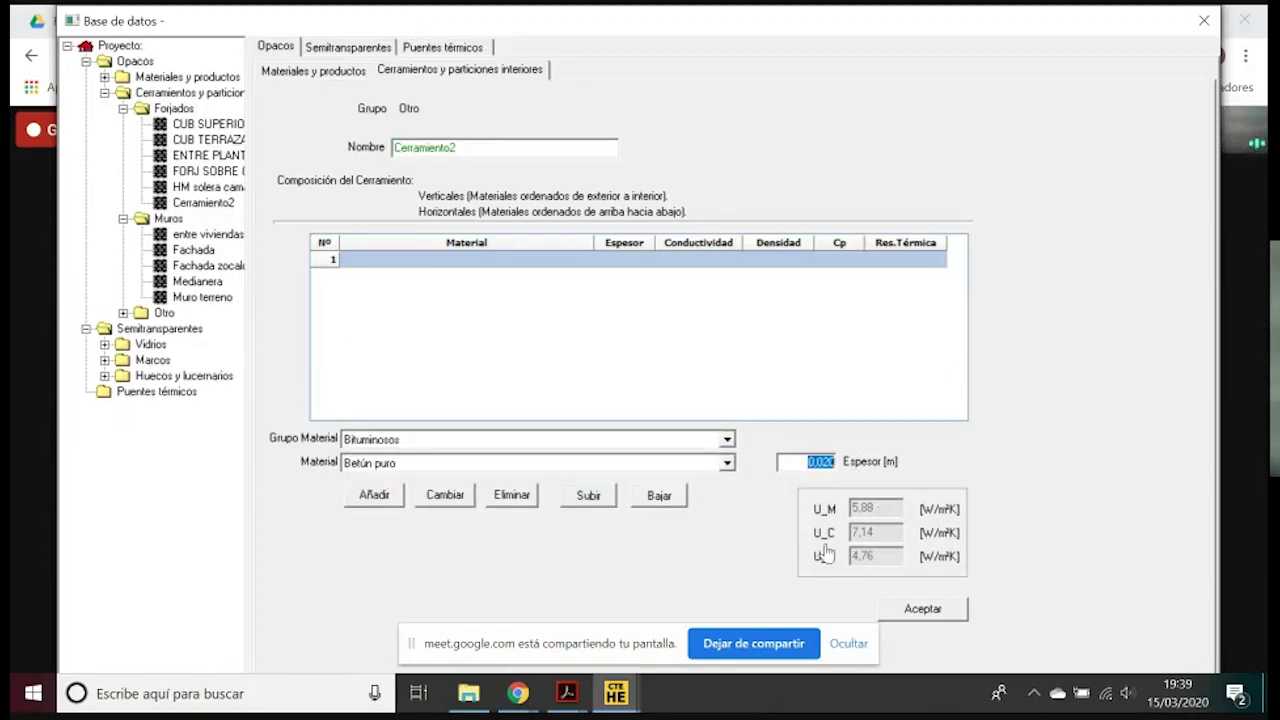
click(375, 497)
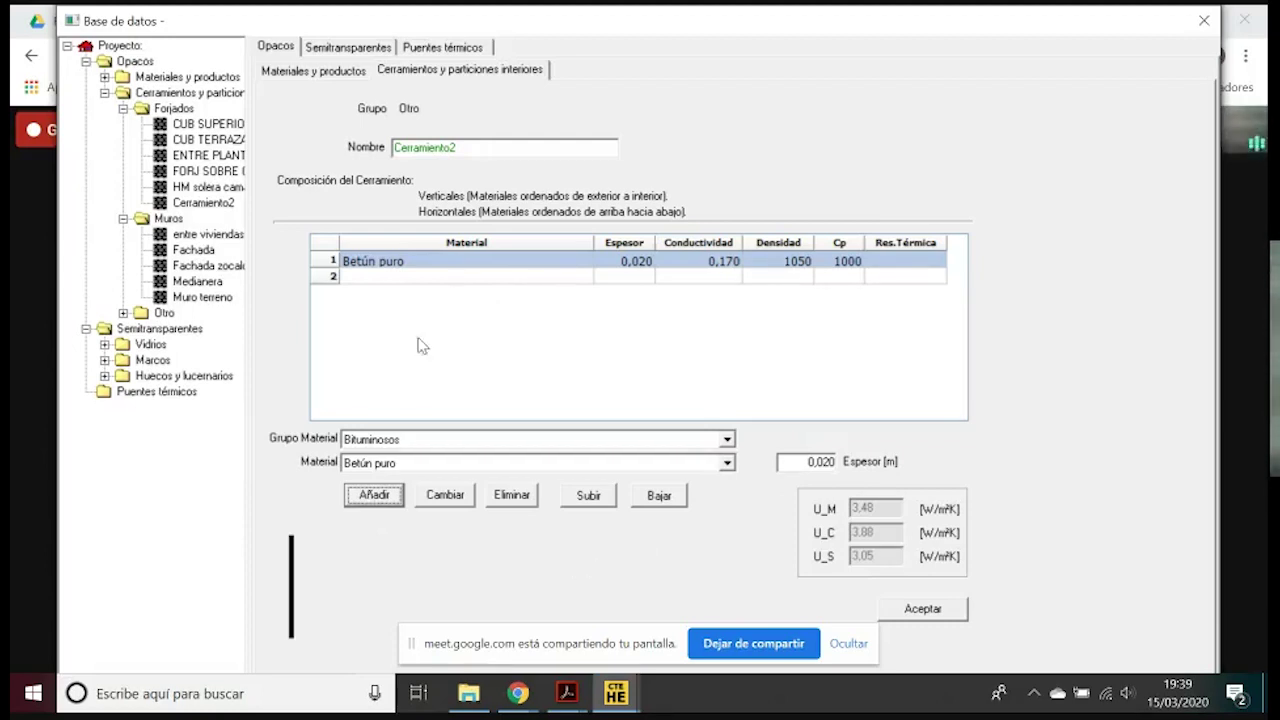
Replace the Fachada wall's horizontal air chamber with Cámara de aire sin ventilar vertical 2 cm and check the inner layers
click(200, 254)
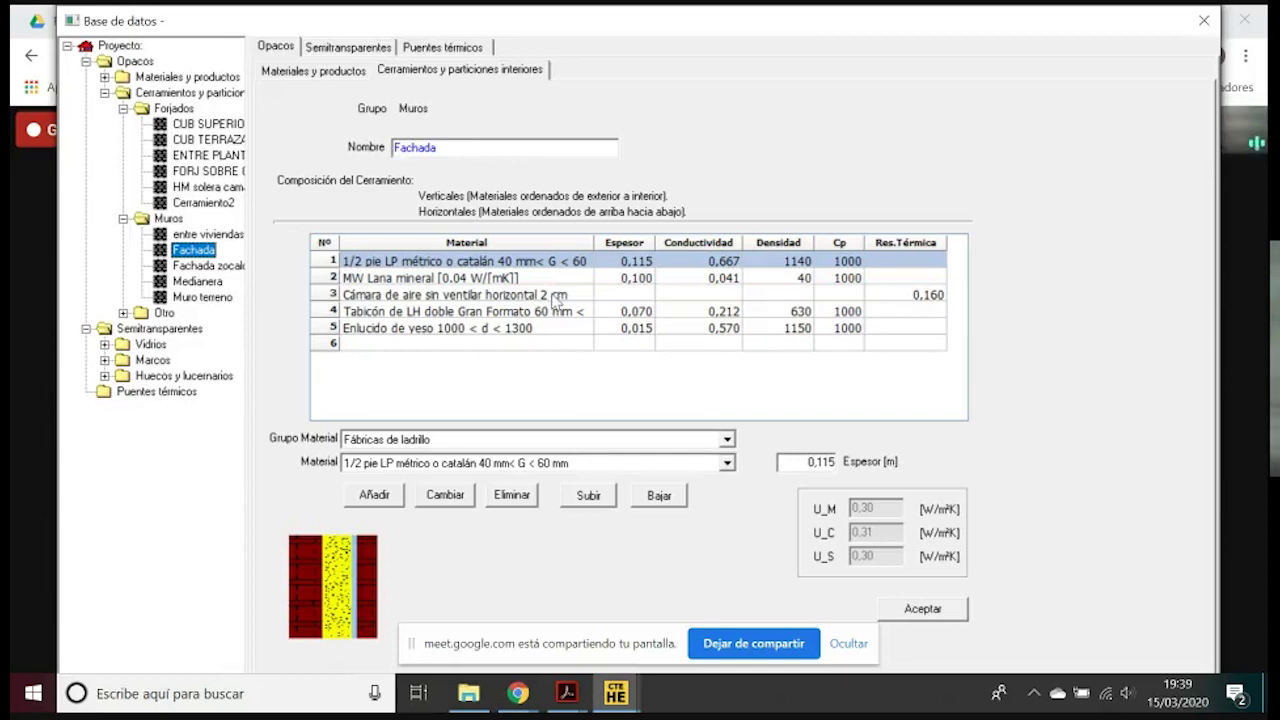
click(526, 296)
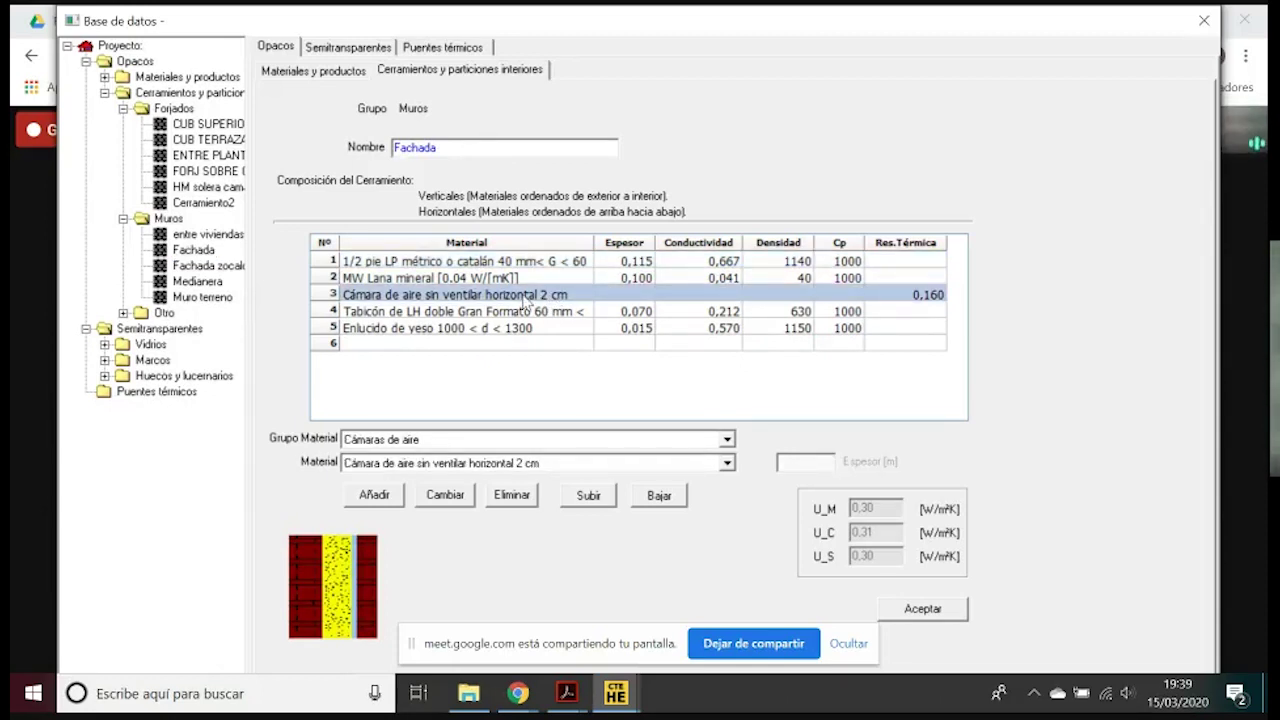
click(510, 463)
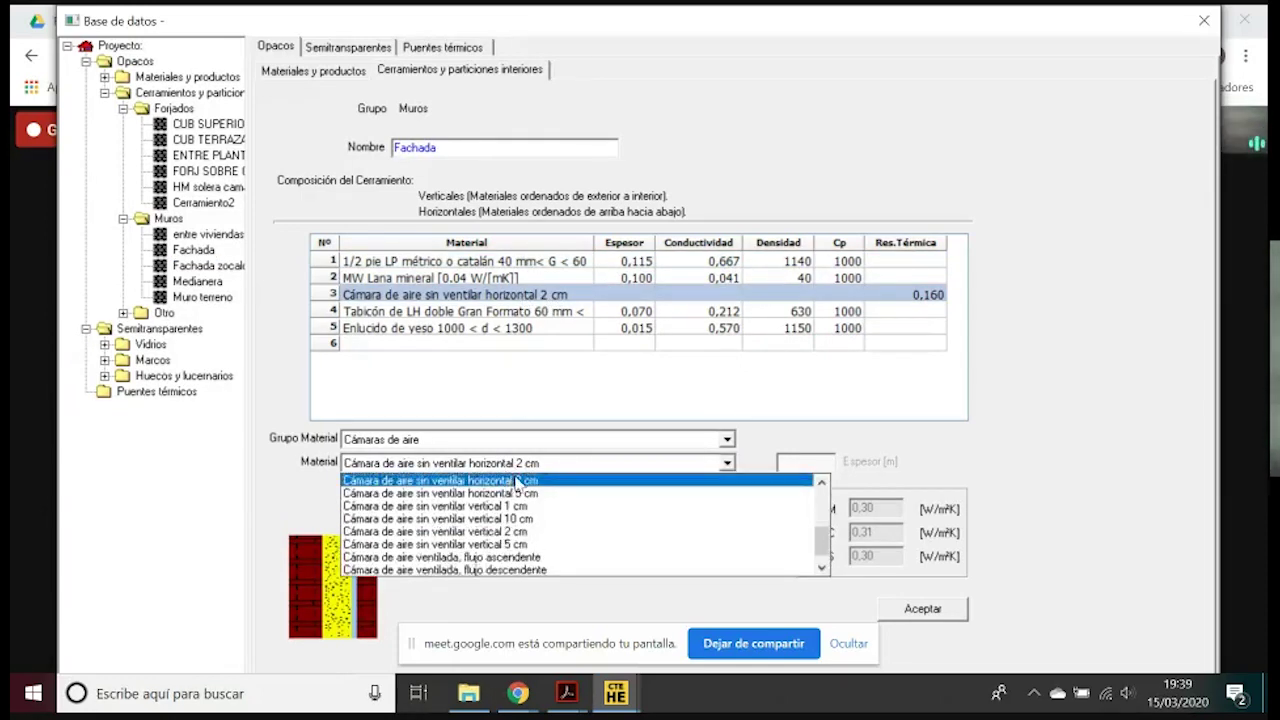
click(521, 531)
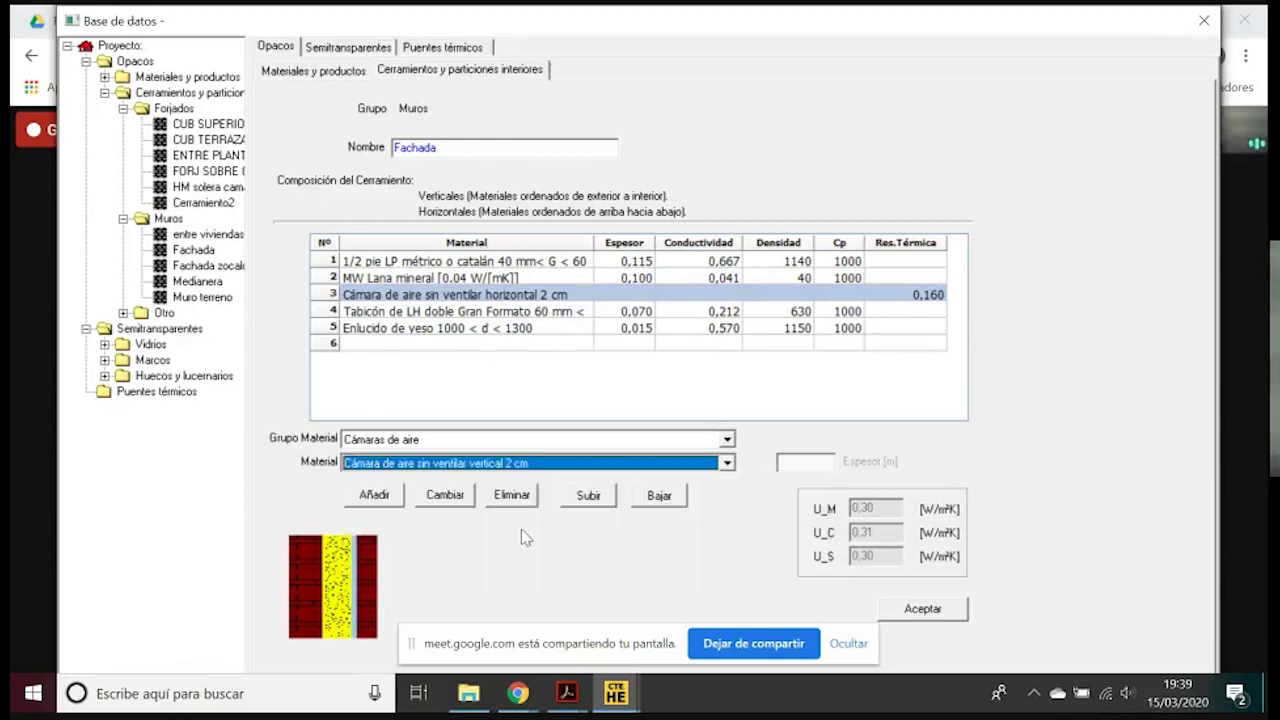
click(447, 500)
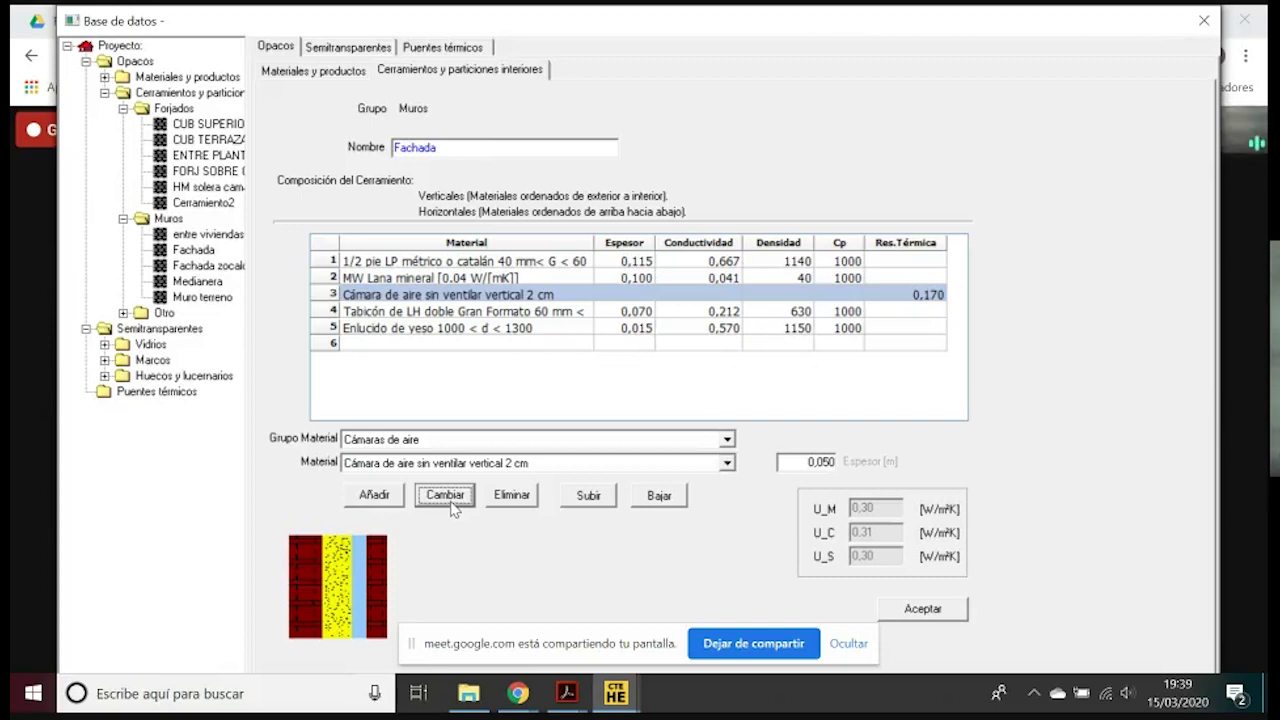
click(420, 313)
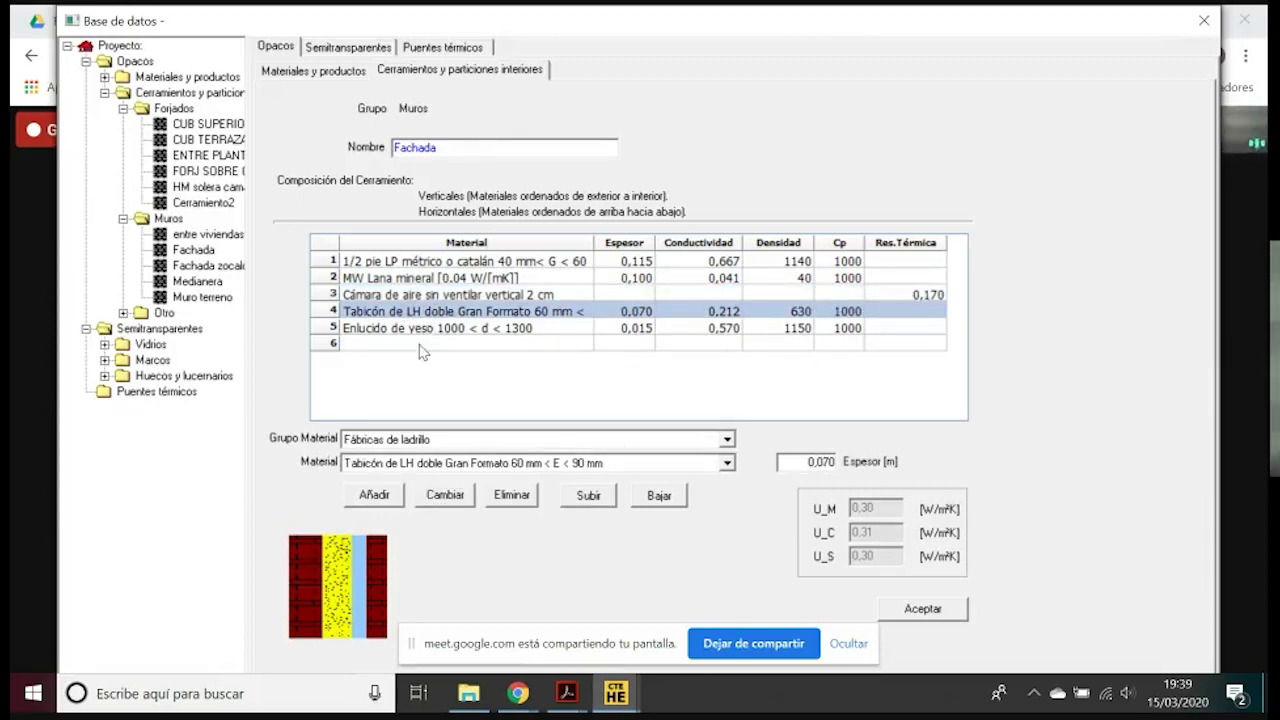
click(418, 333)
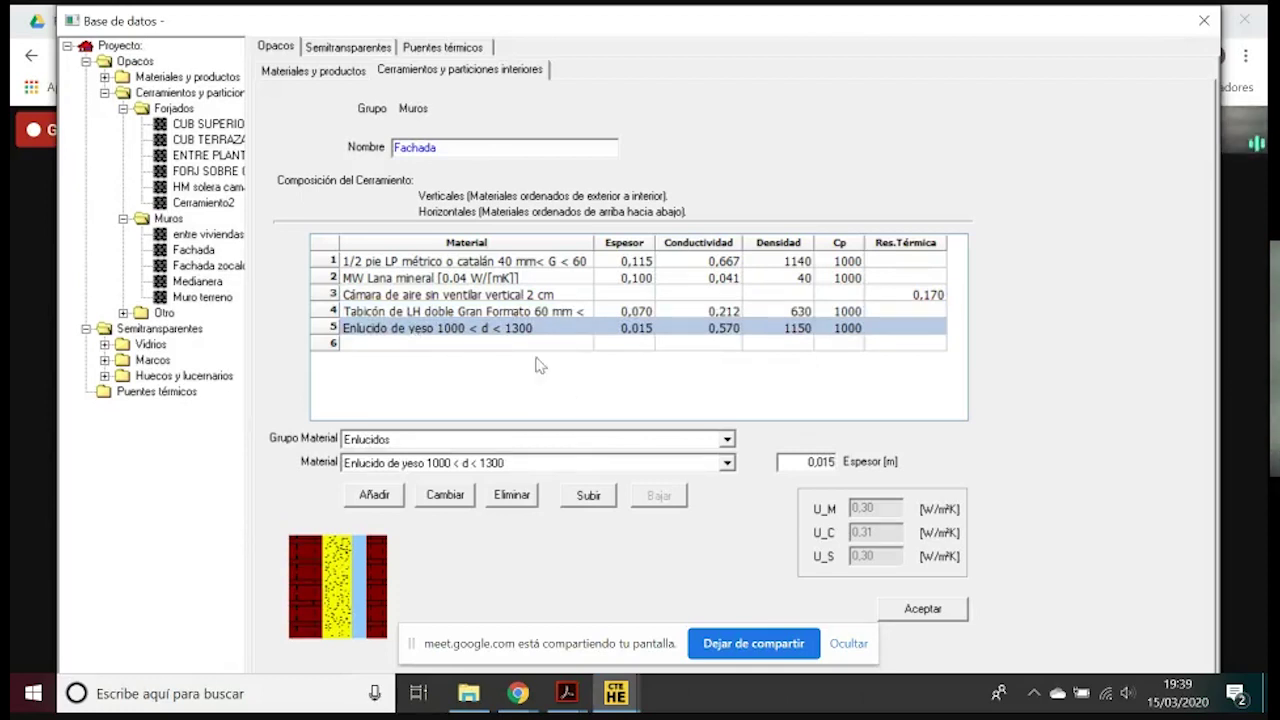
Read the information on the U_M, U_C and U_S transmittance values and collapse the Forjados and Muros groups
click(820, 538)
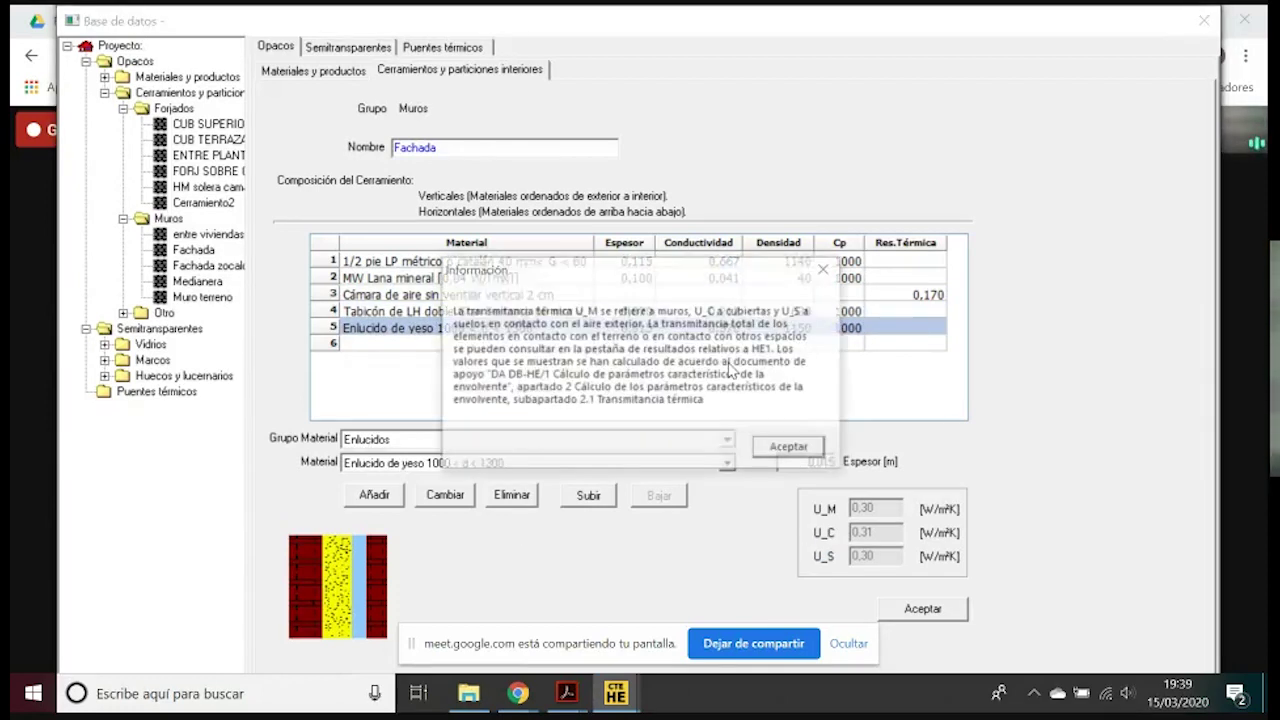
click(790, 449)
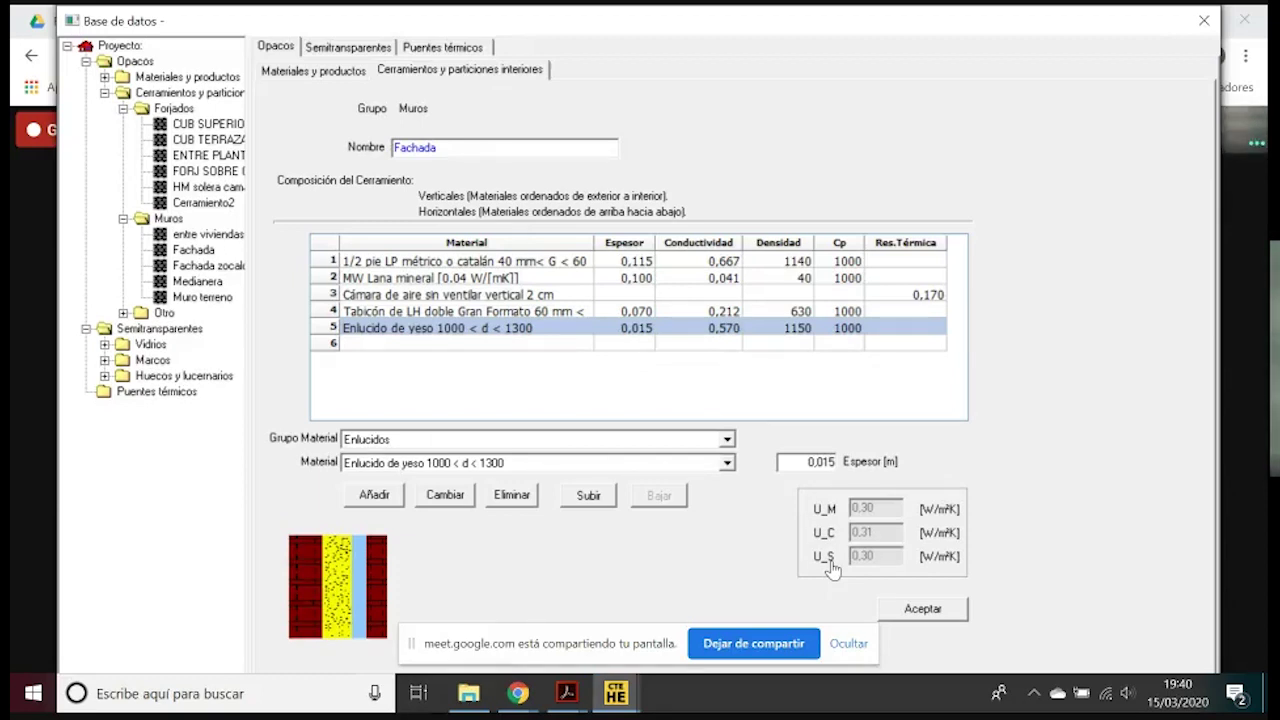
click(123, 108)
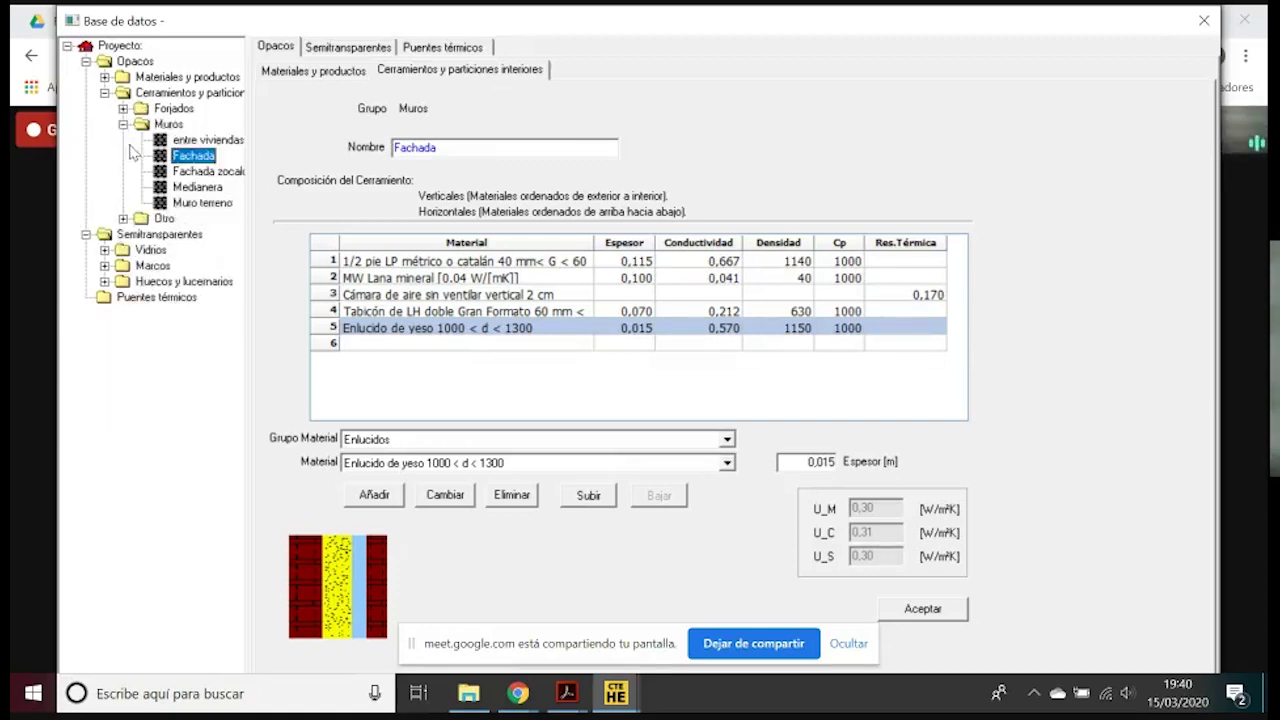
click(123, 124)
Create a new material in the zzz group of Materiales y productos
click(104, 77)
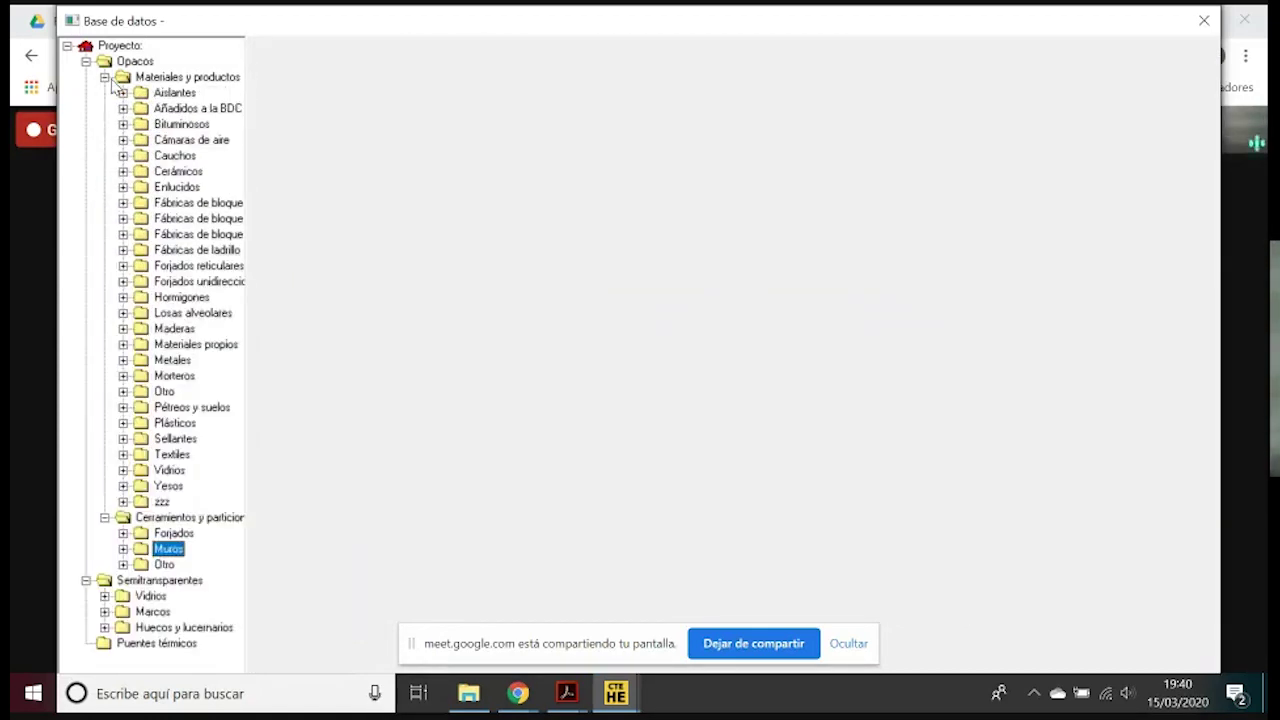
right_click(195, 82)
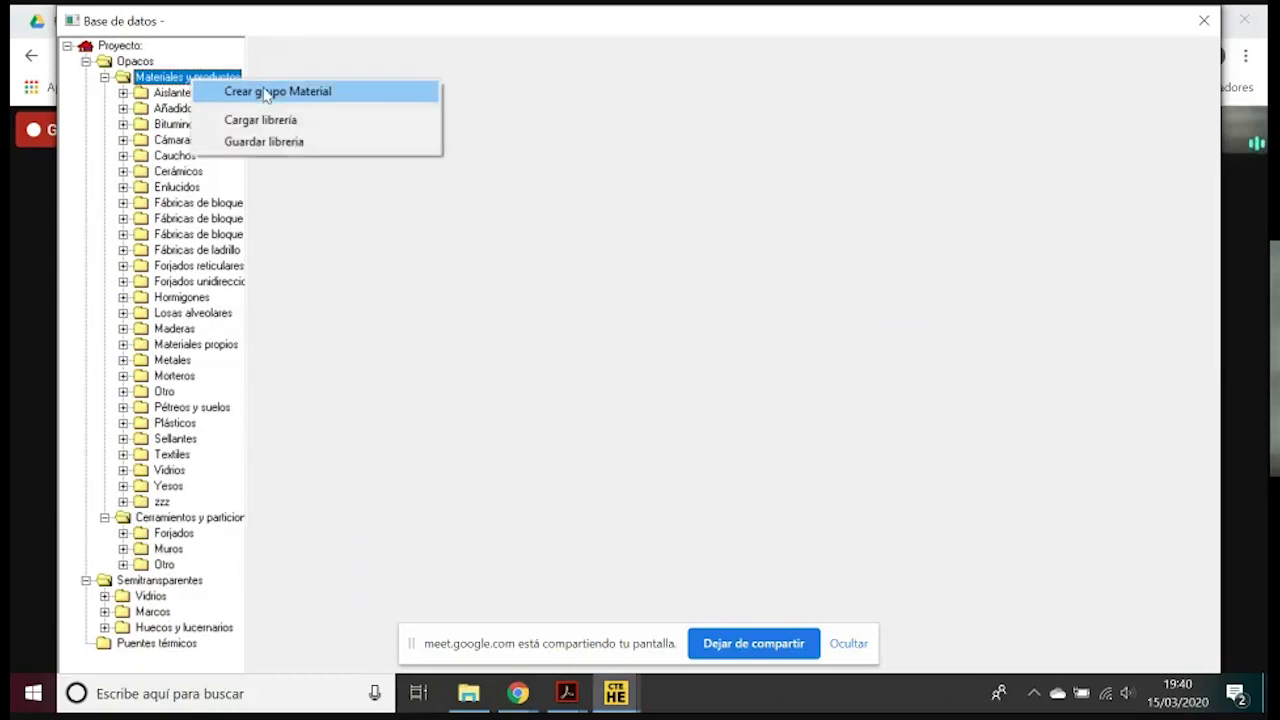
click(168, 502)
click(123, 502)
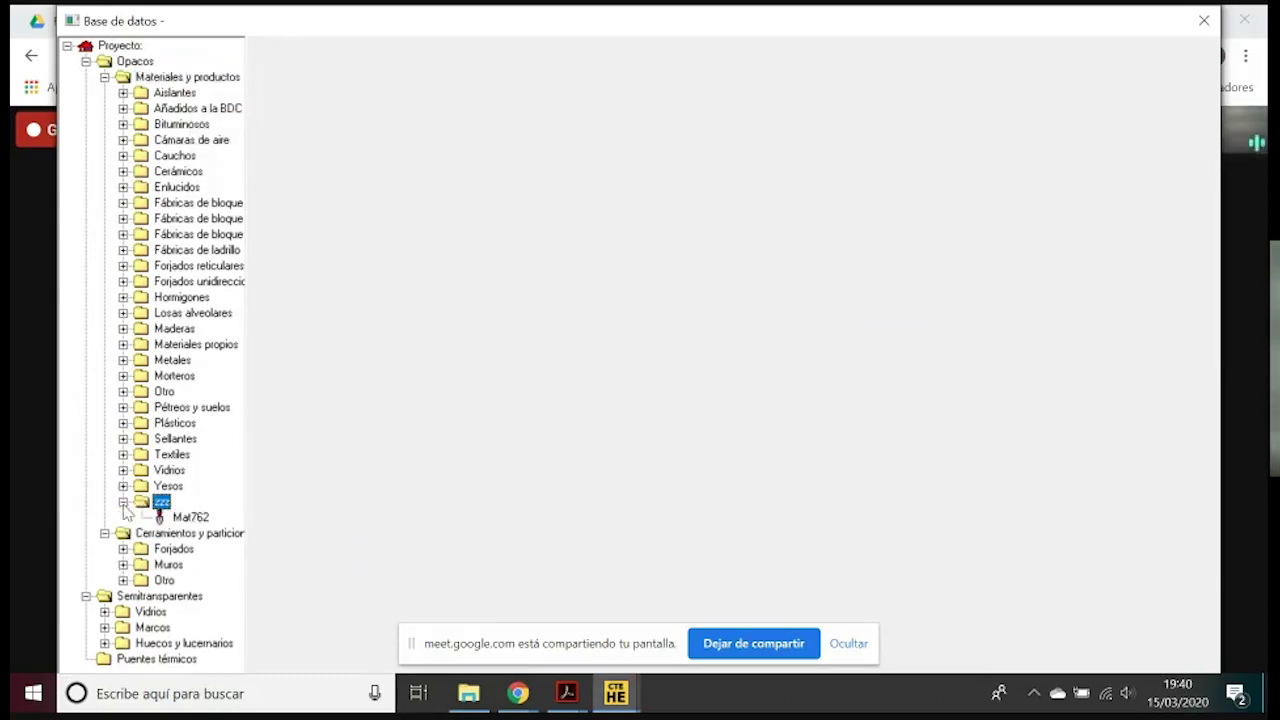
click(181, 79)
click(161, 502)
mouse_move(158, 512)
mouse_down()
mouse_move(170, 408)
mouse_move(161, 506)
mouse_up()
right_click(161, 506)
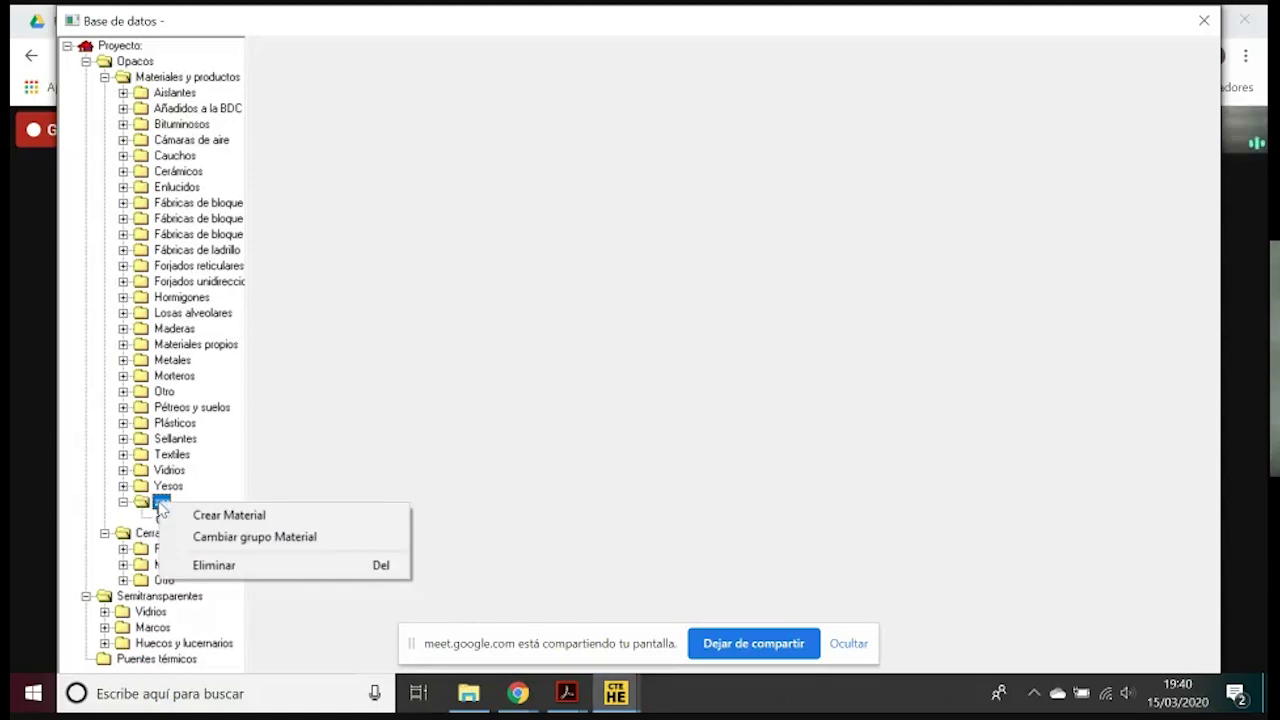
click(200, 515)
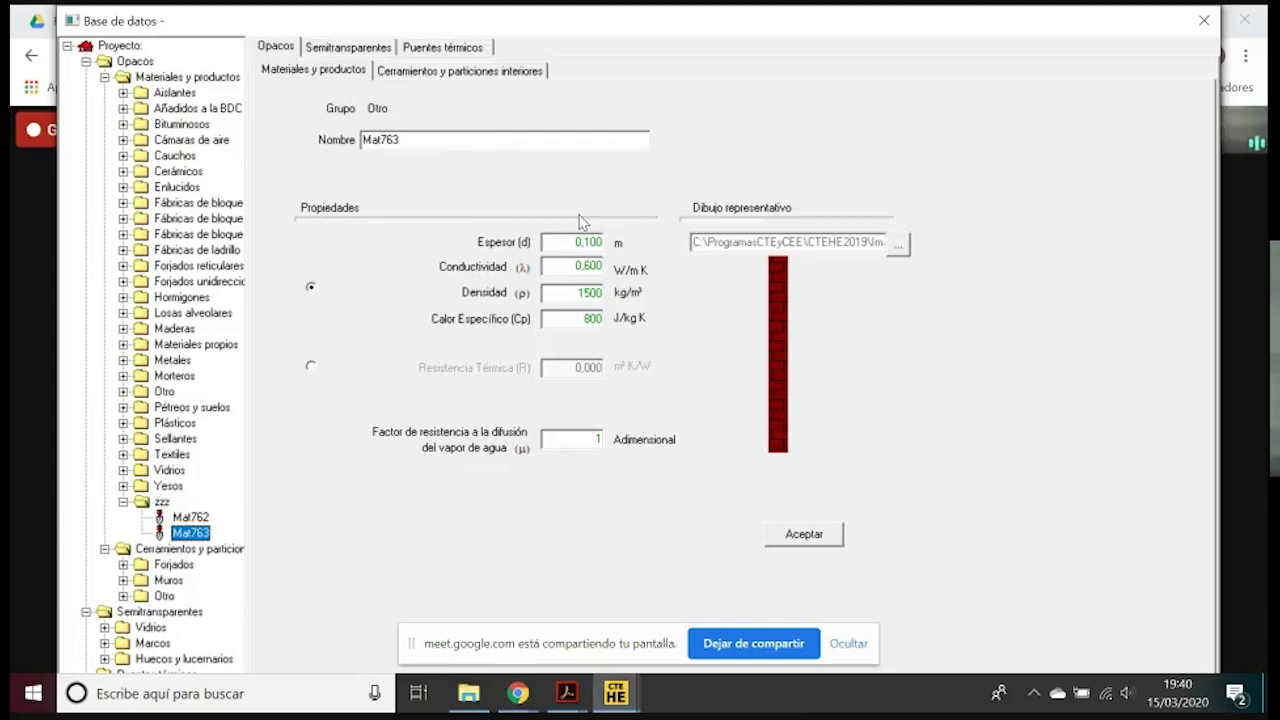
Examine the new material's name, physical properties and vapour diffusion factor, and try defining it by Resistencia Térmica
drag(411, 139, 355, 140)
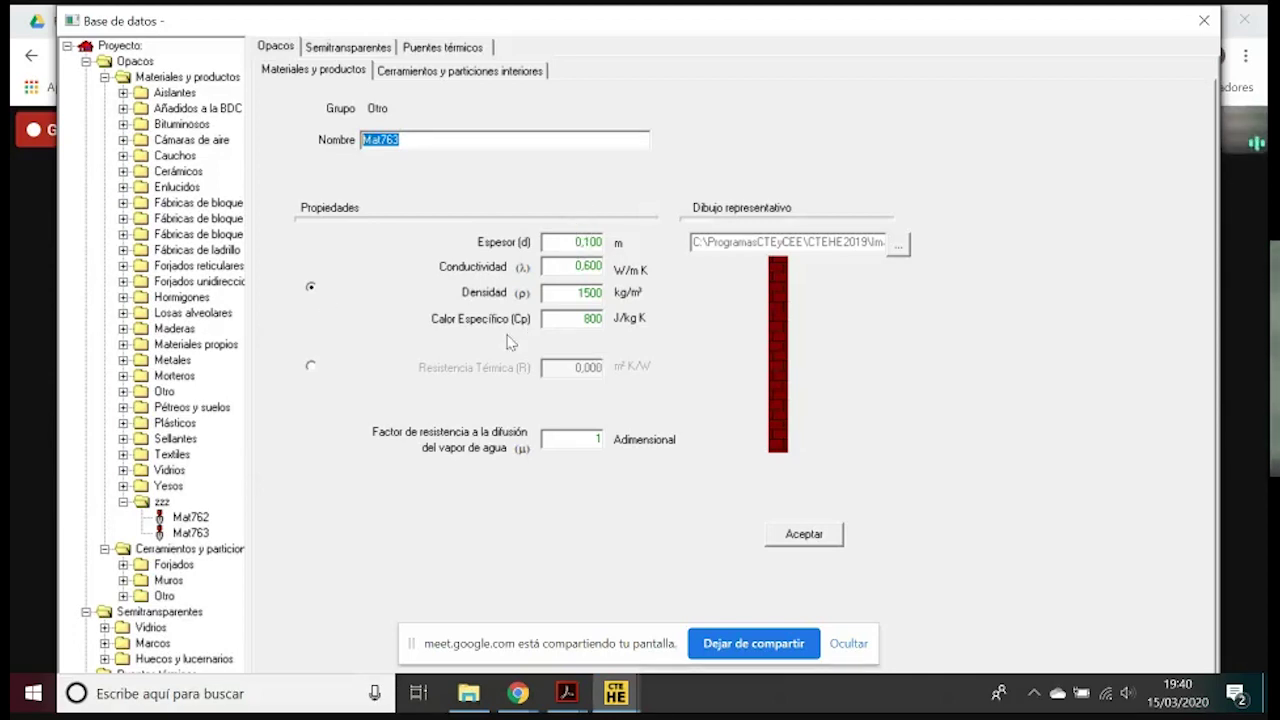
drag(550, 241, 617, 241)
double_click(571, 268)
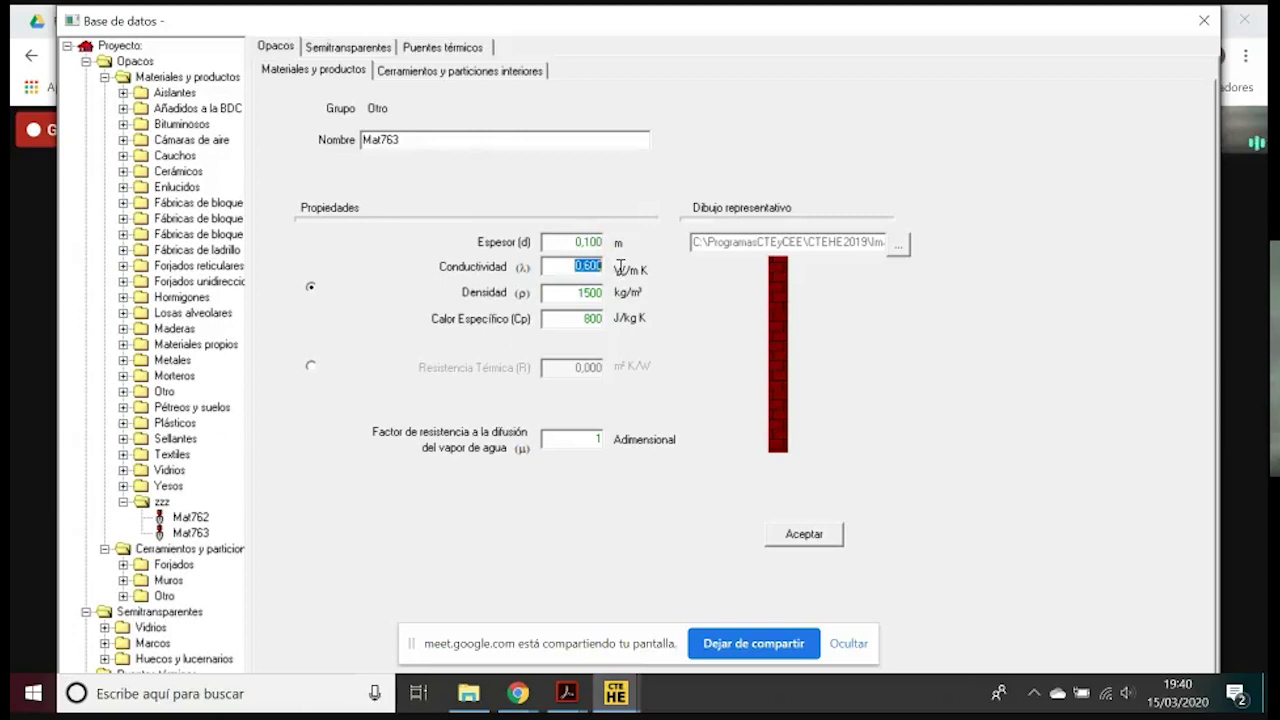
drag(575, 292, 640, 346)
click(572, 320)
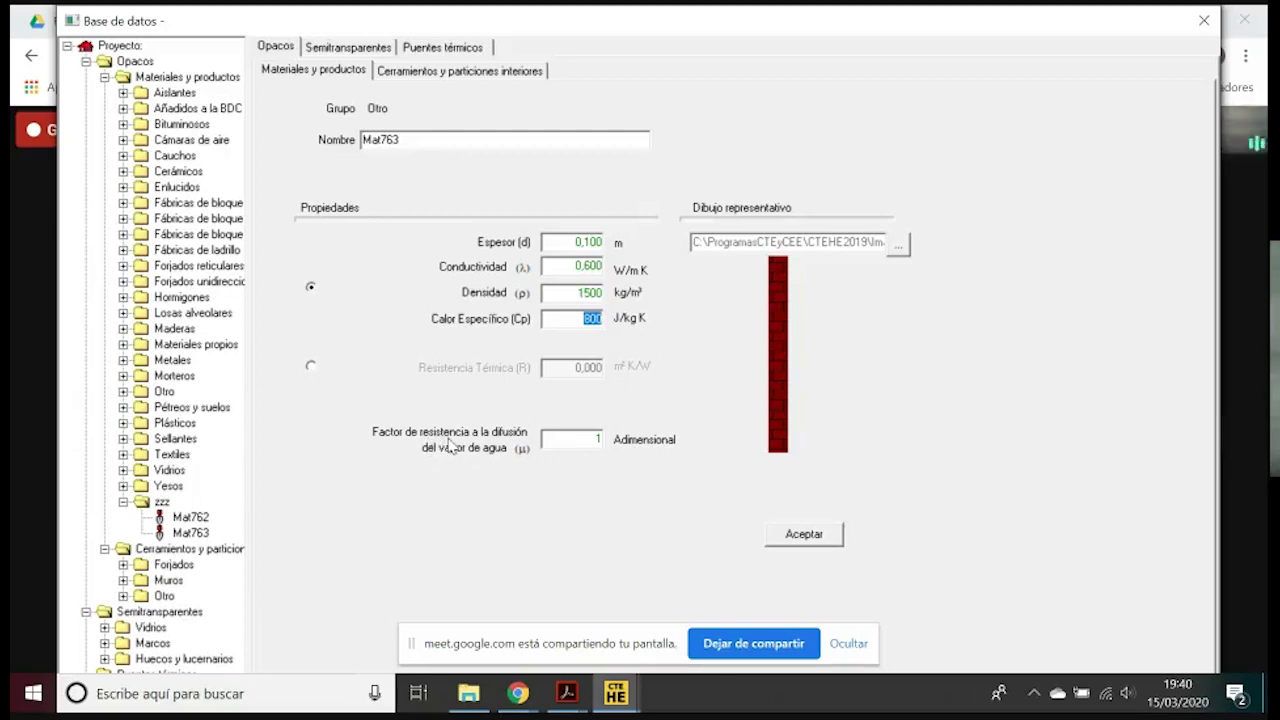
drag(569, 438, 626, 449)
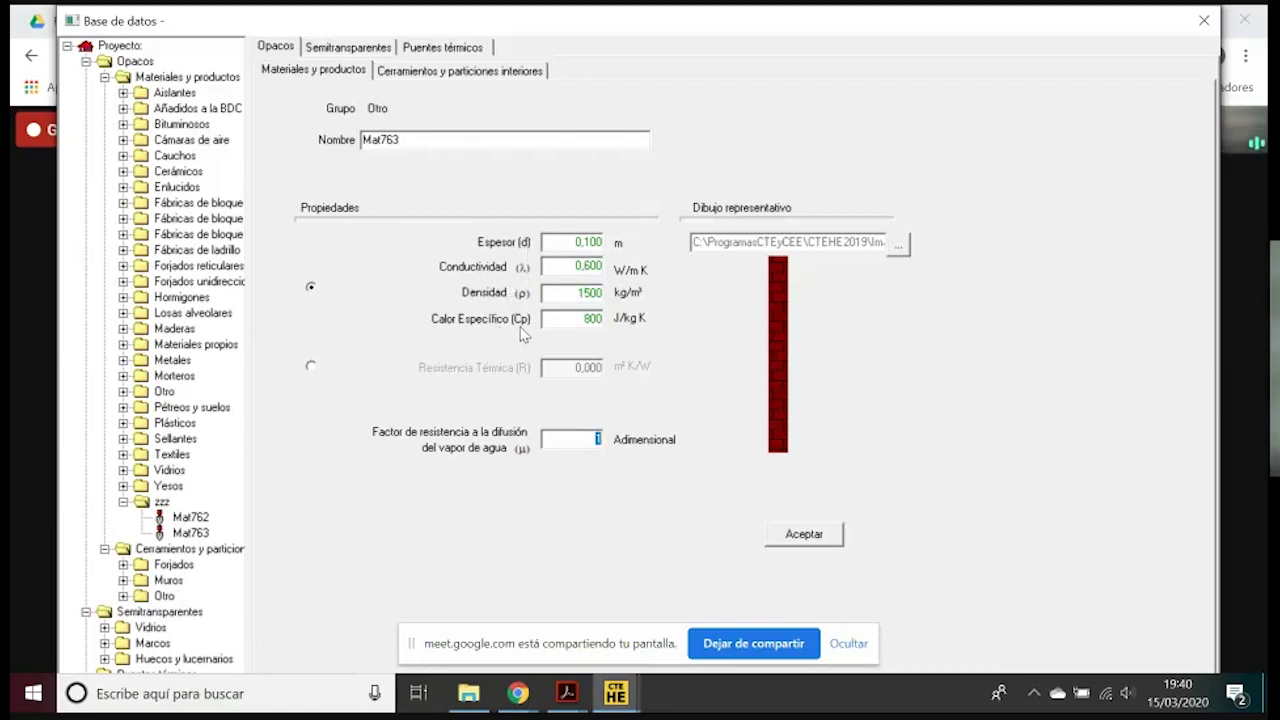
click(311, 367)
drag(574, 367, 614, 366)
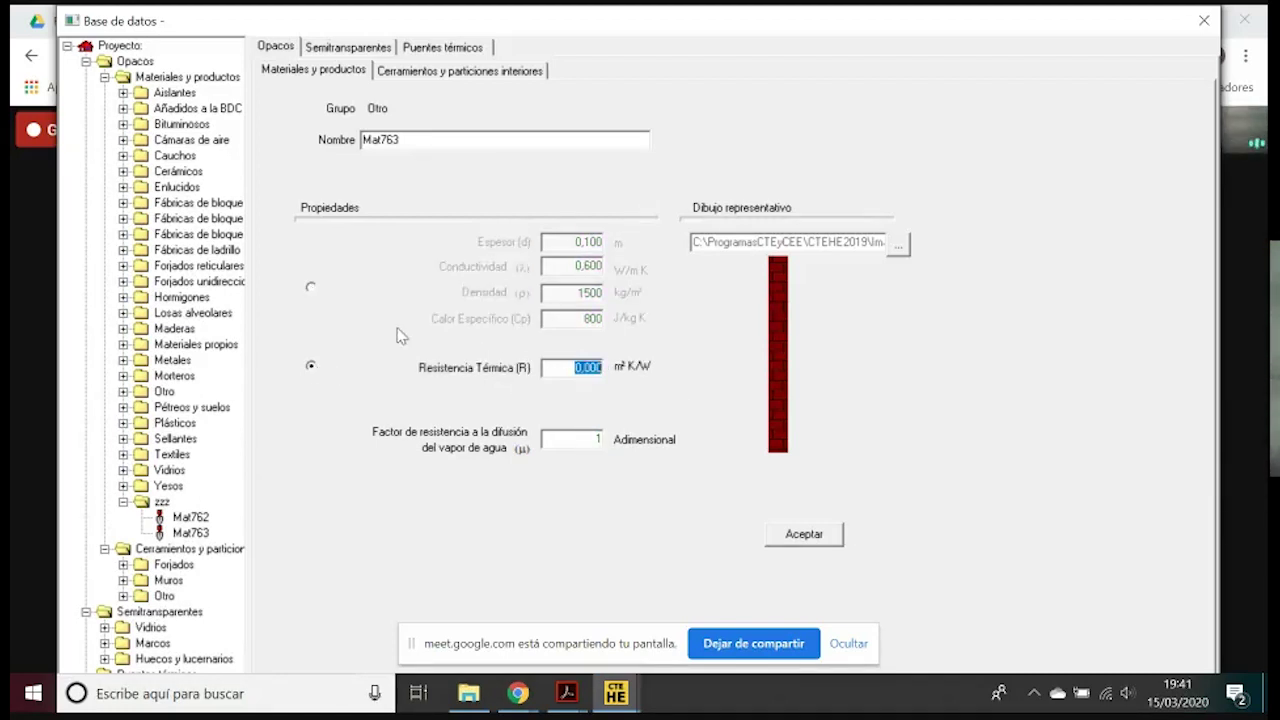
Add a 0.100 m layer of Mat762 from the zzz group to the HM solera camara enclosure in Forjados
click(104, 77)
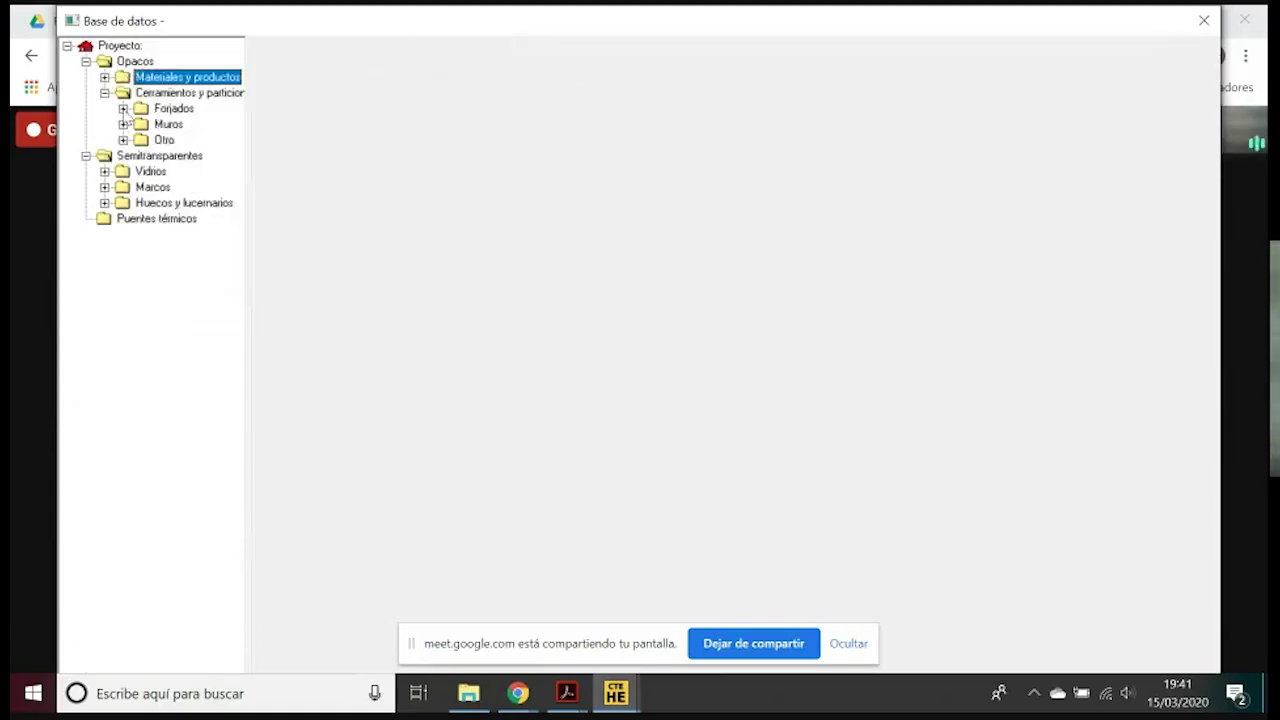
click(125, 110)
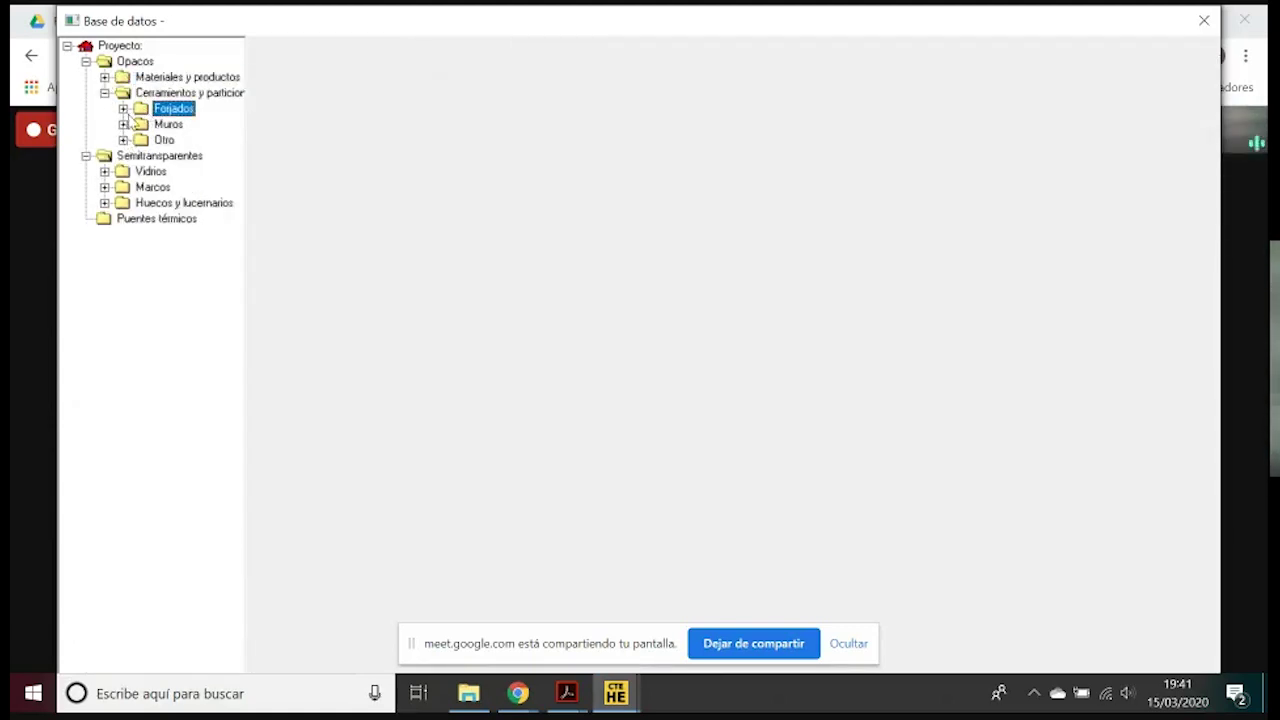
click(123, 109)
click(205, 187)
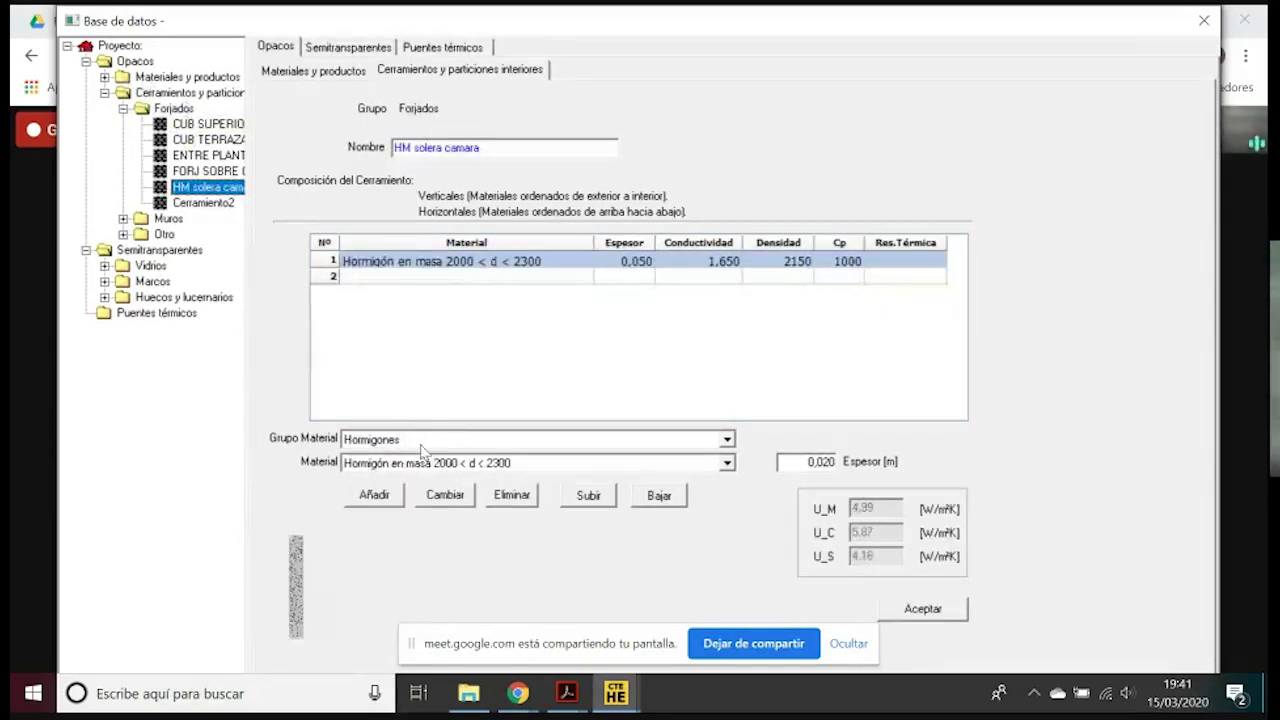
click(390, 440)
scroll(400, 505, down, 2)
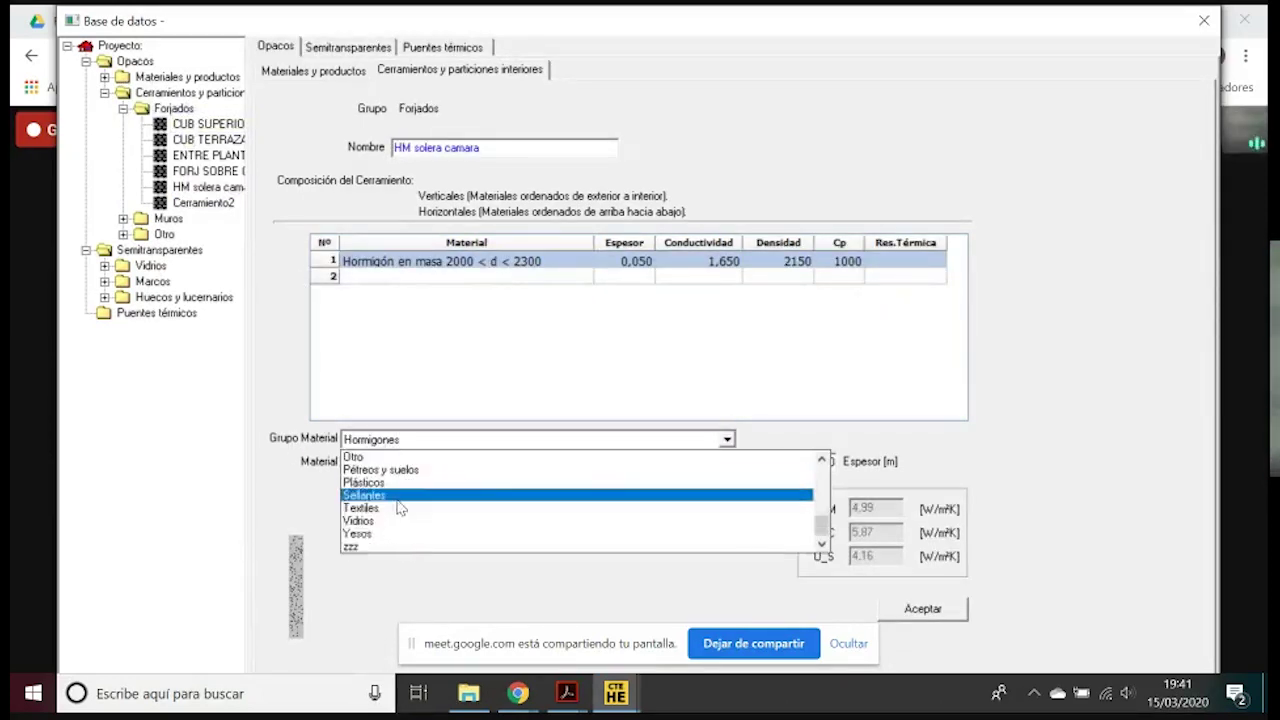
click(385, 548)
click(382, 462)
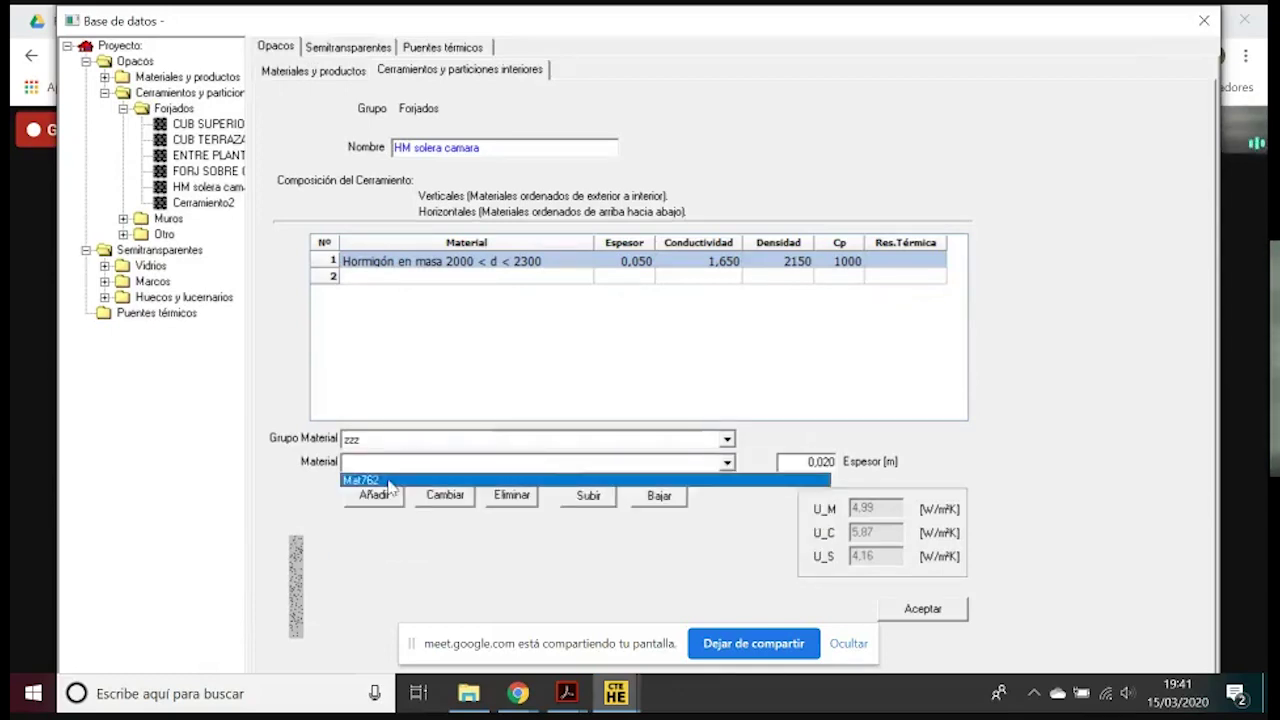
click(372, 484)
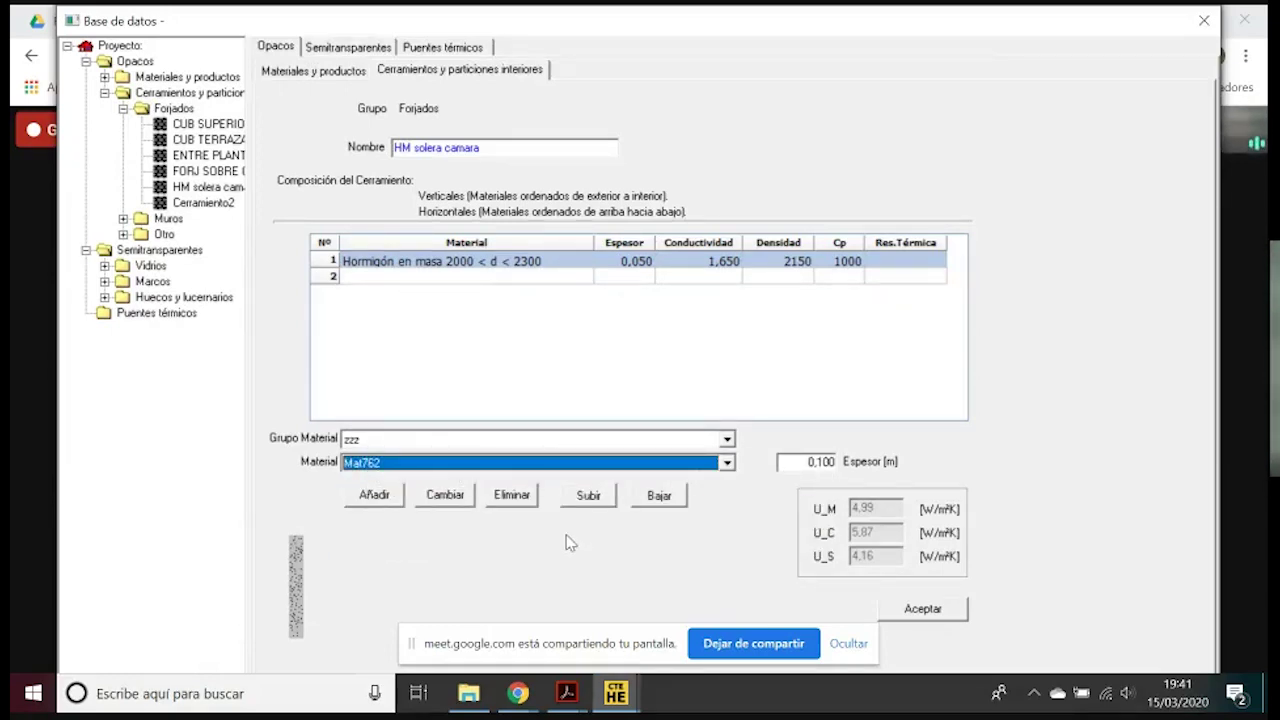
click(374, 495)
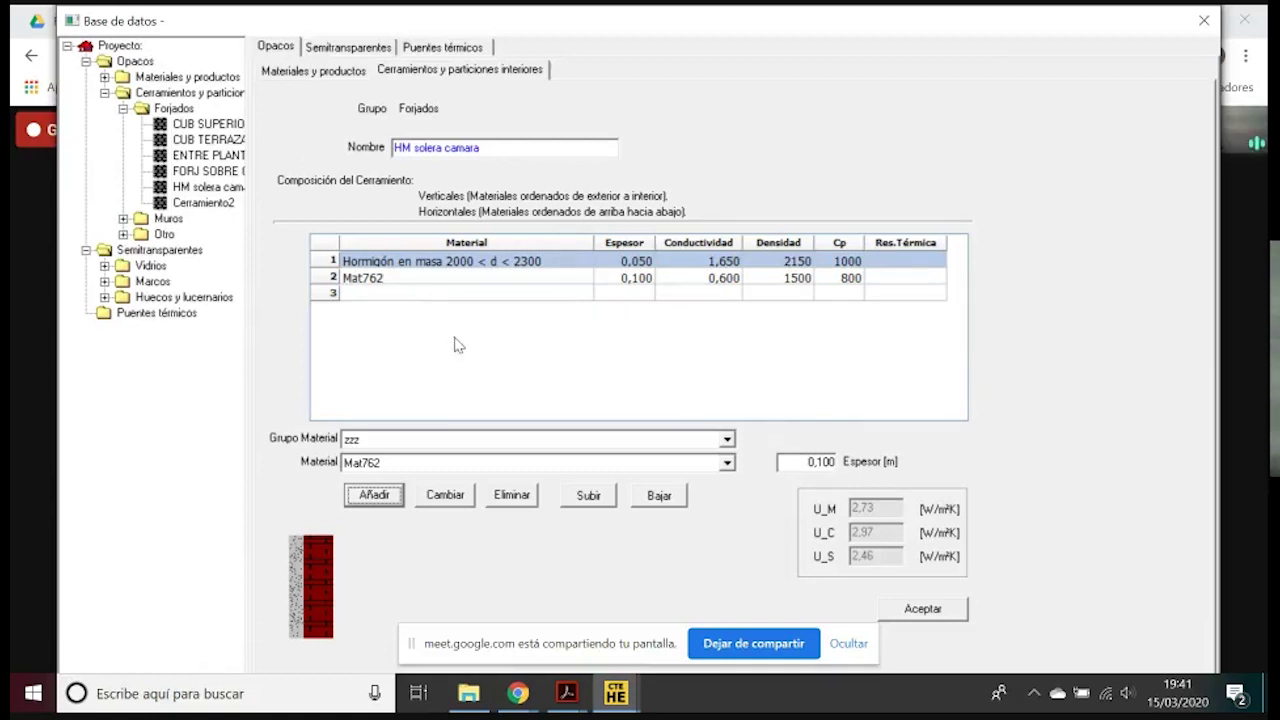
Examine the Vidrios, Marcos and Huecos y lucernarios groups under Semitransparentes and the options for managing opening groups
click(104, 92)
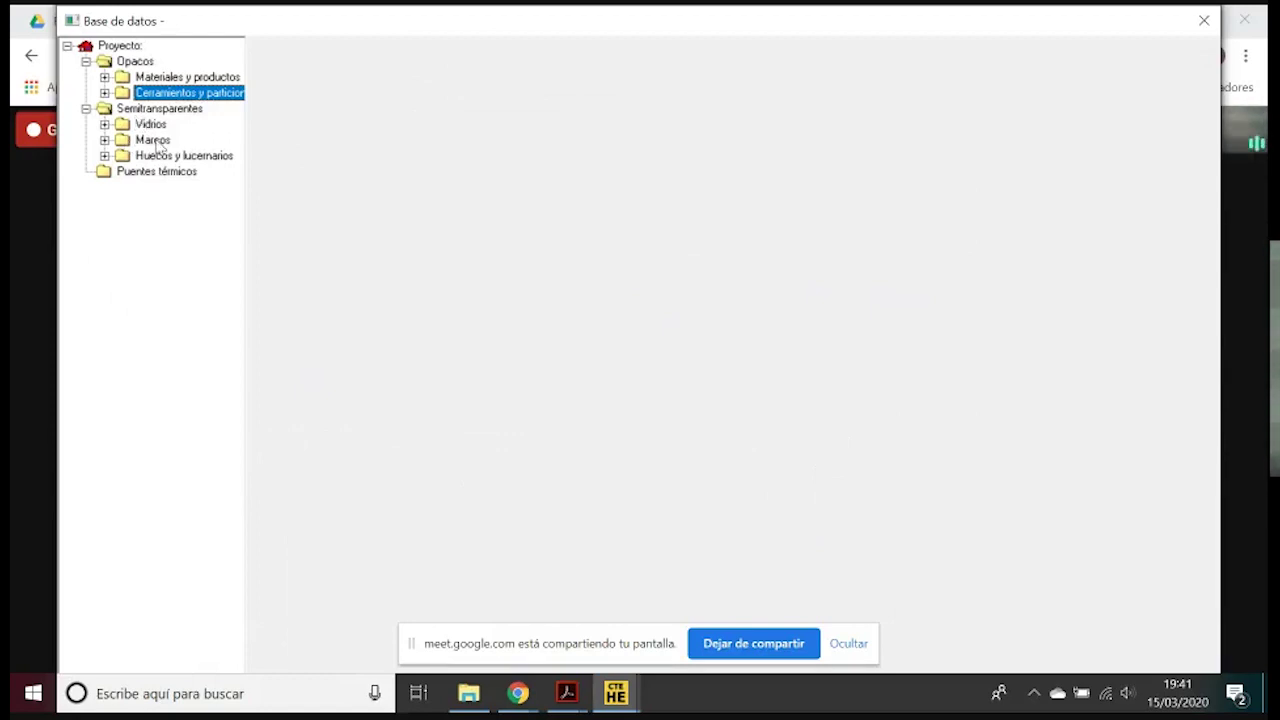
click(104, 140)
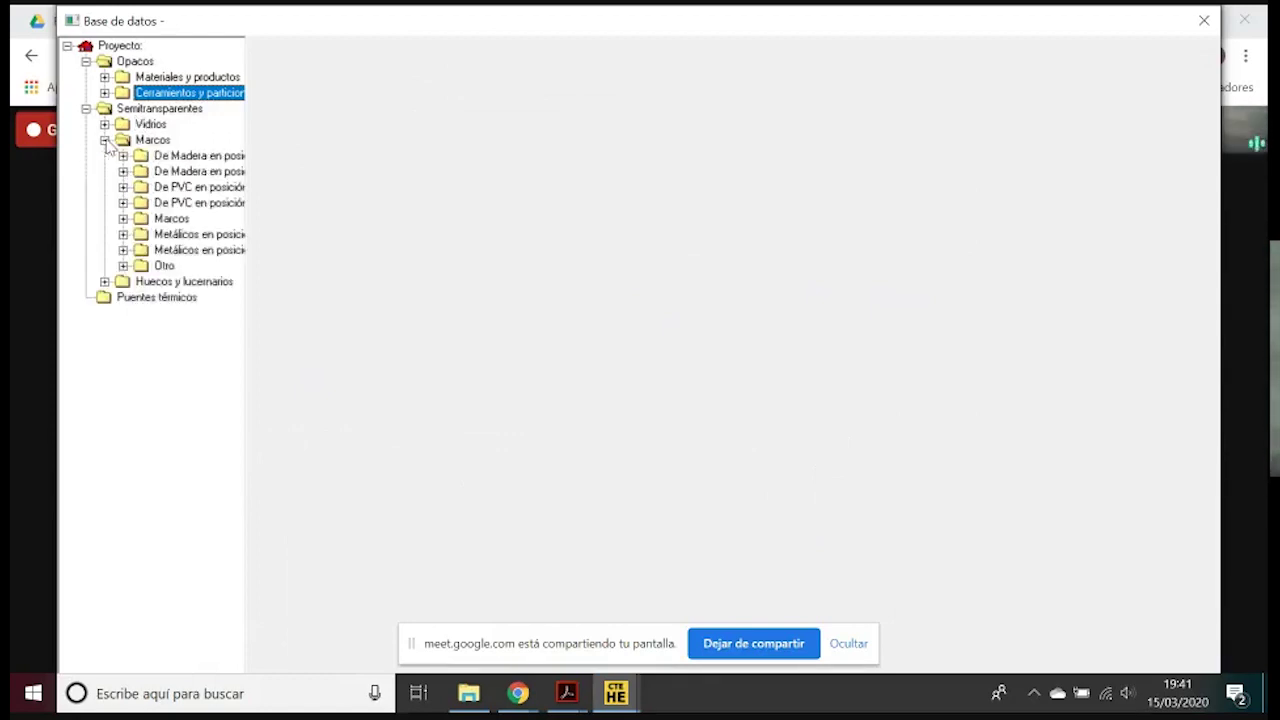
click(104, 124)
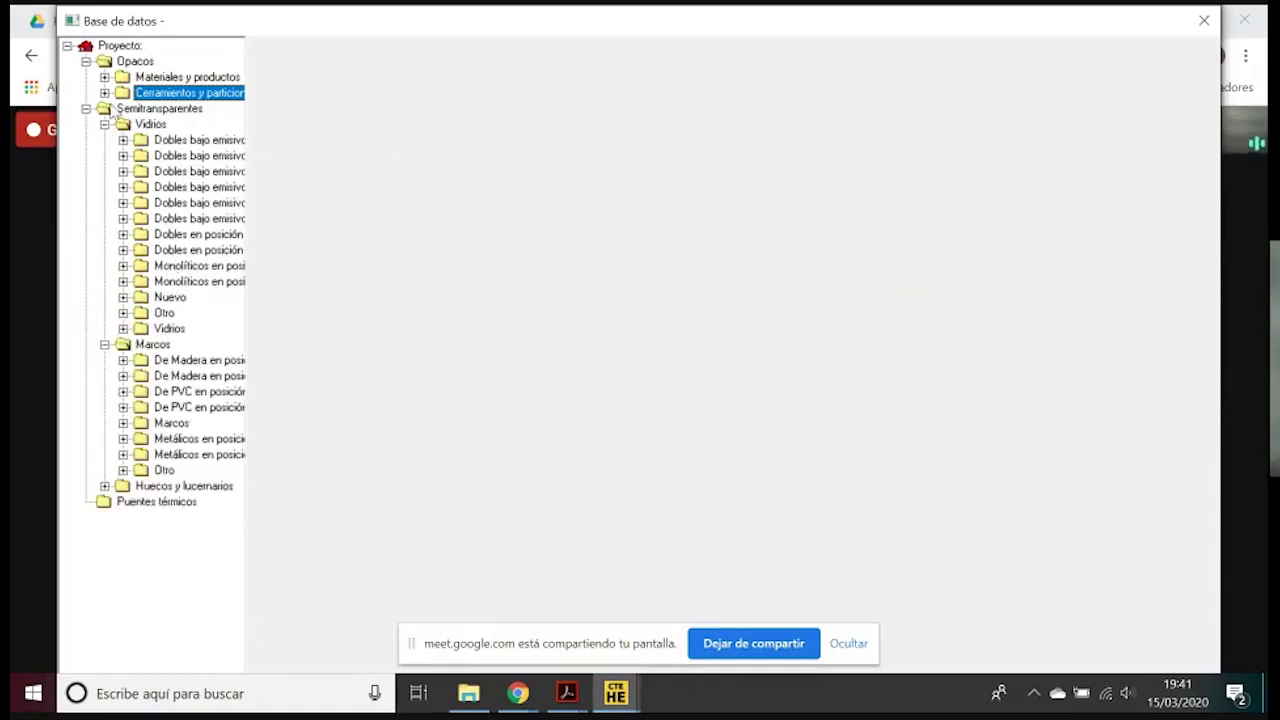
click(104, 486)
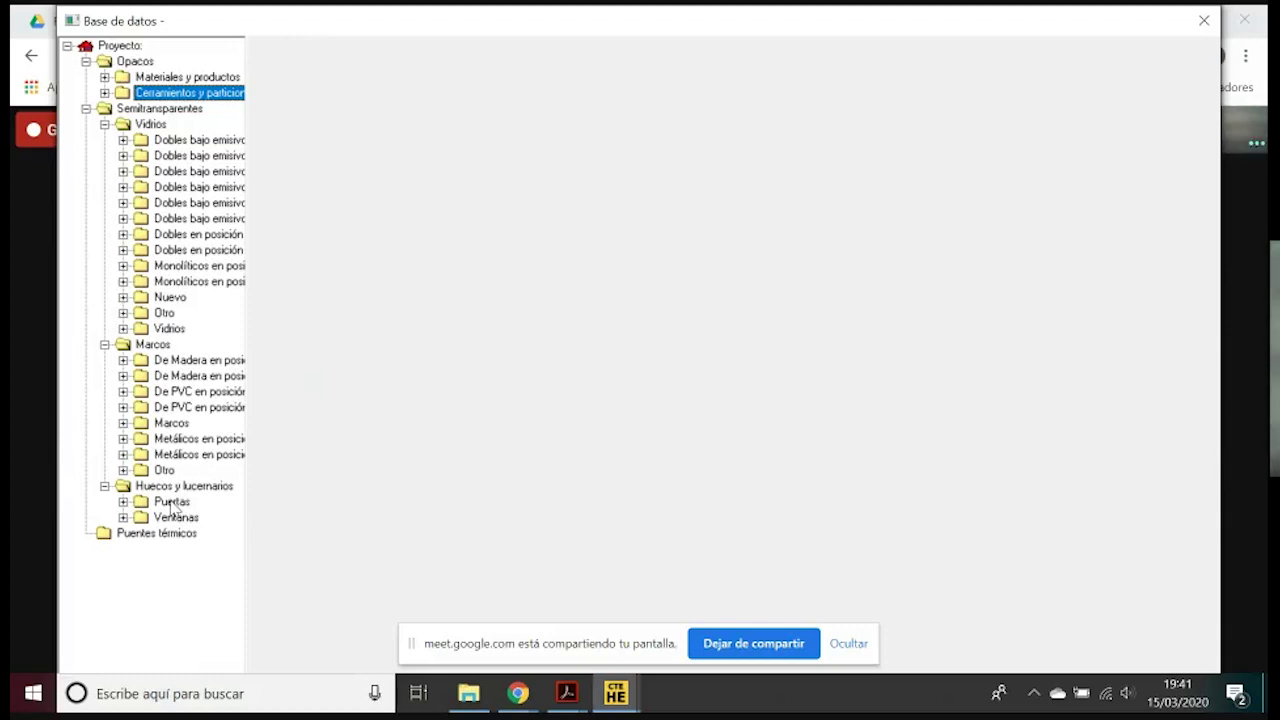
click(122, 501)
click(122, 533)
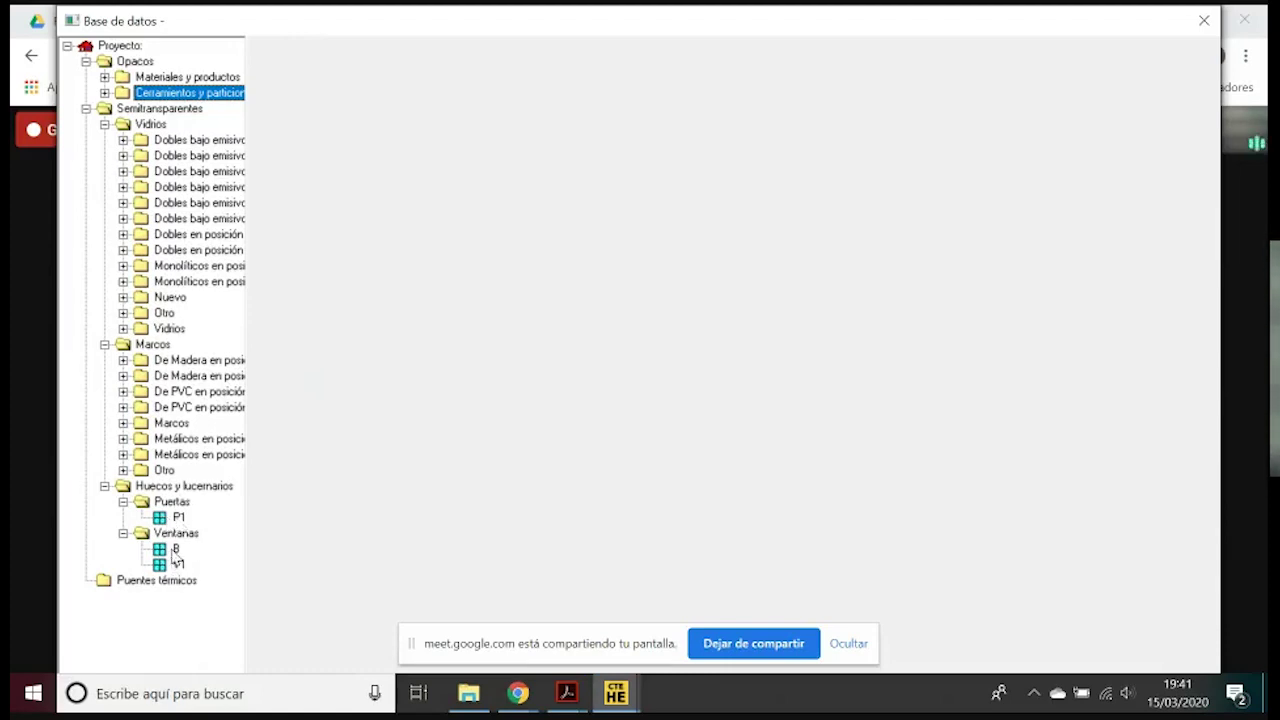
right_click(172, 488)
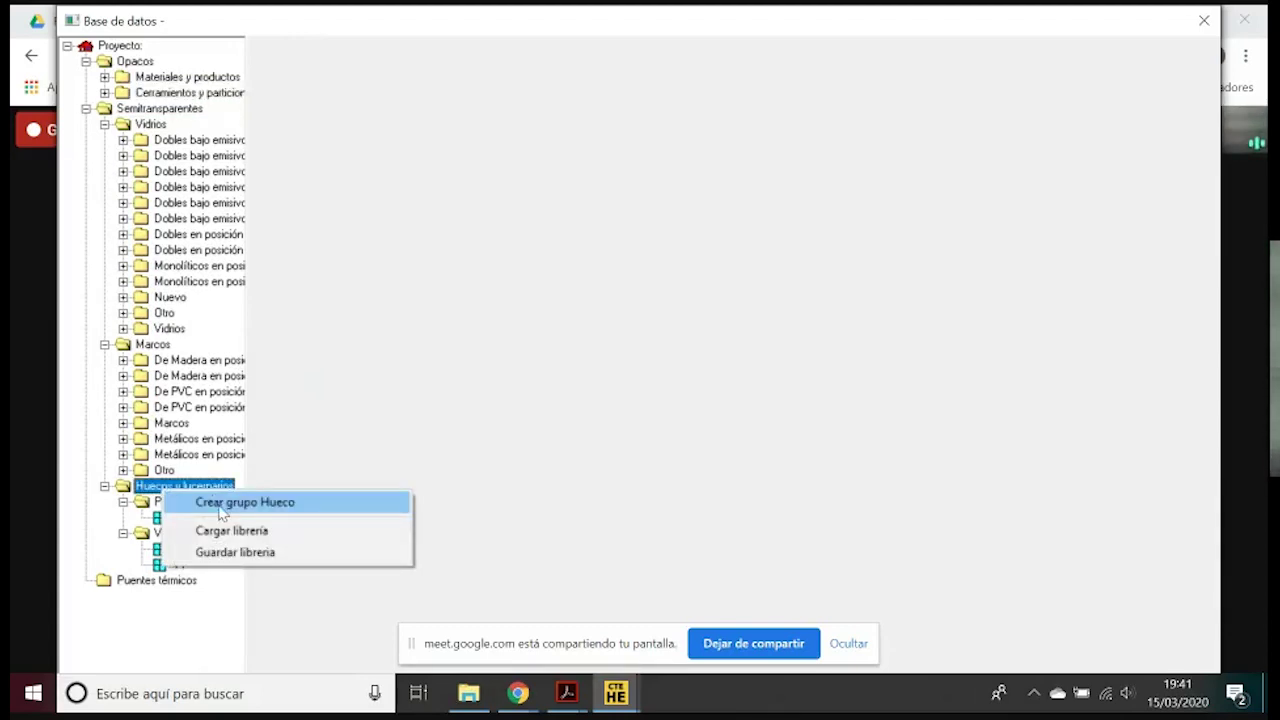
right_click(158, 502)
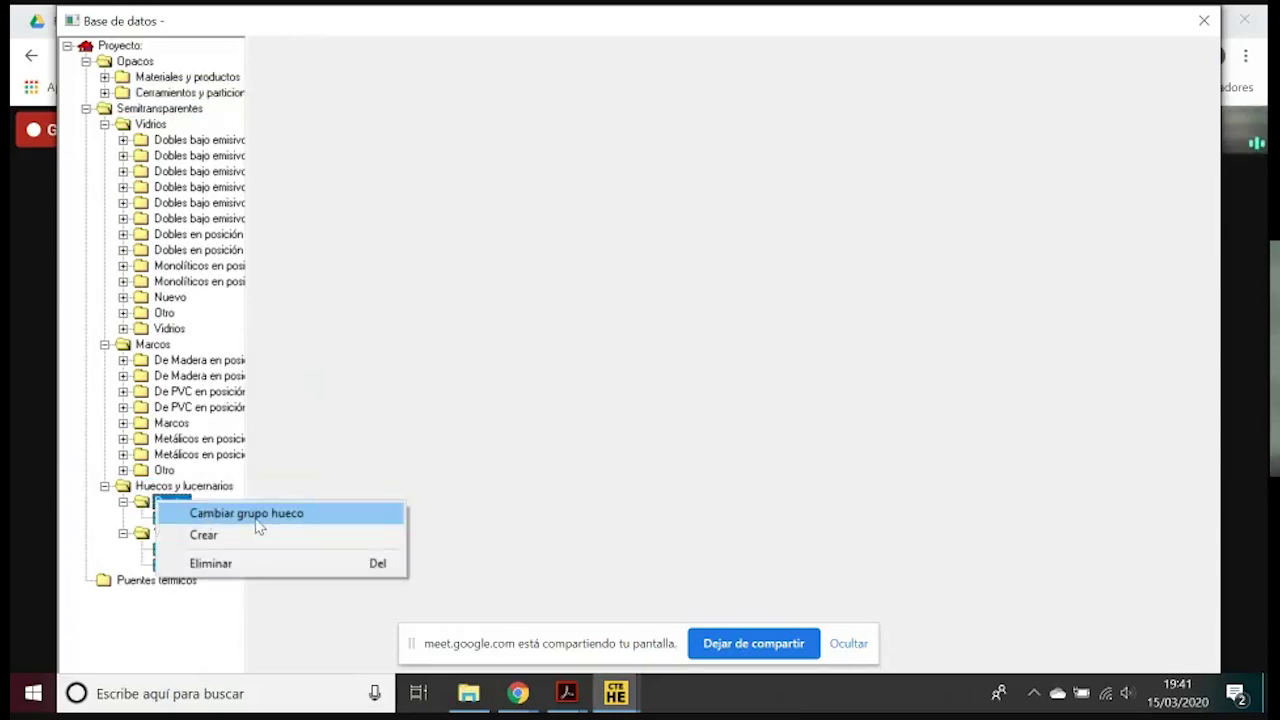
Examine door P1's name, frame coverage, transmittance increment, door option, air permeability and solar transmittance with shading
click(175, 534)
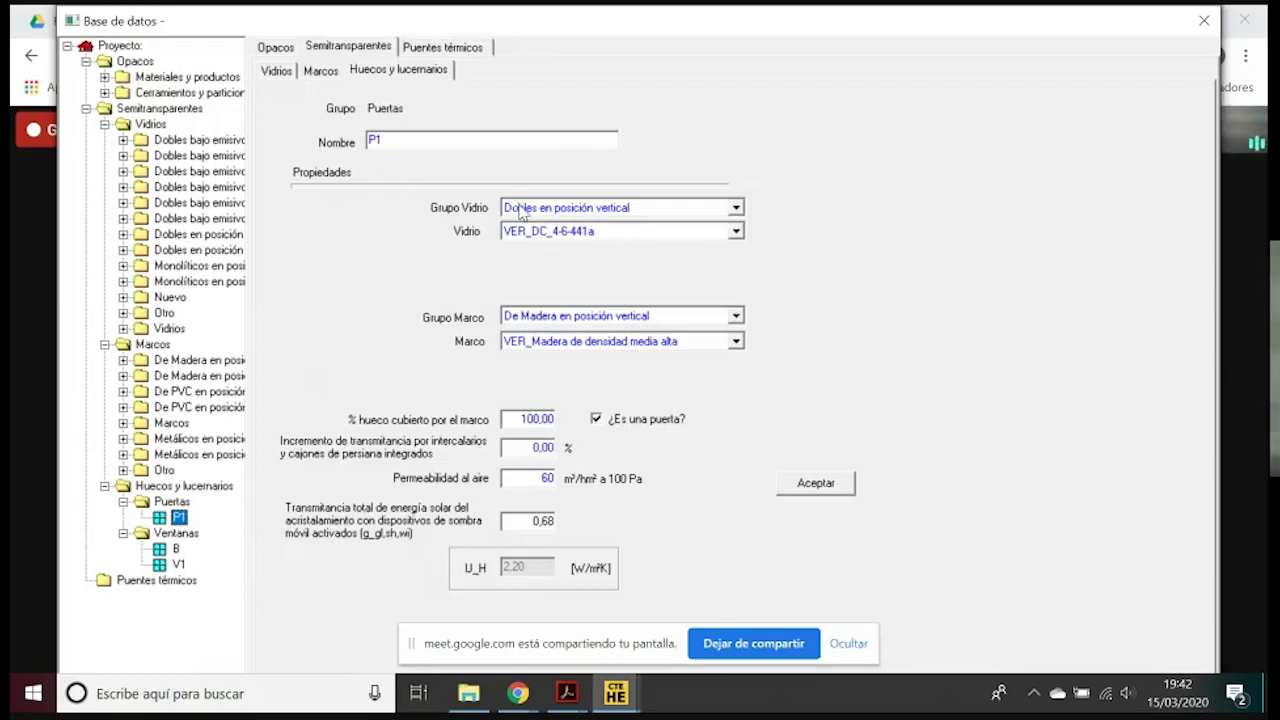
click(400, 140)
drag(523, 418, 578, 432)
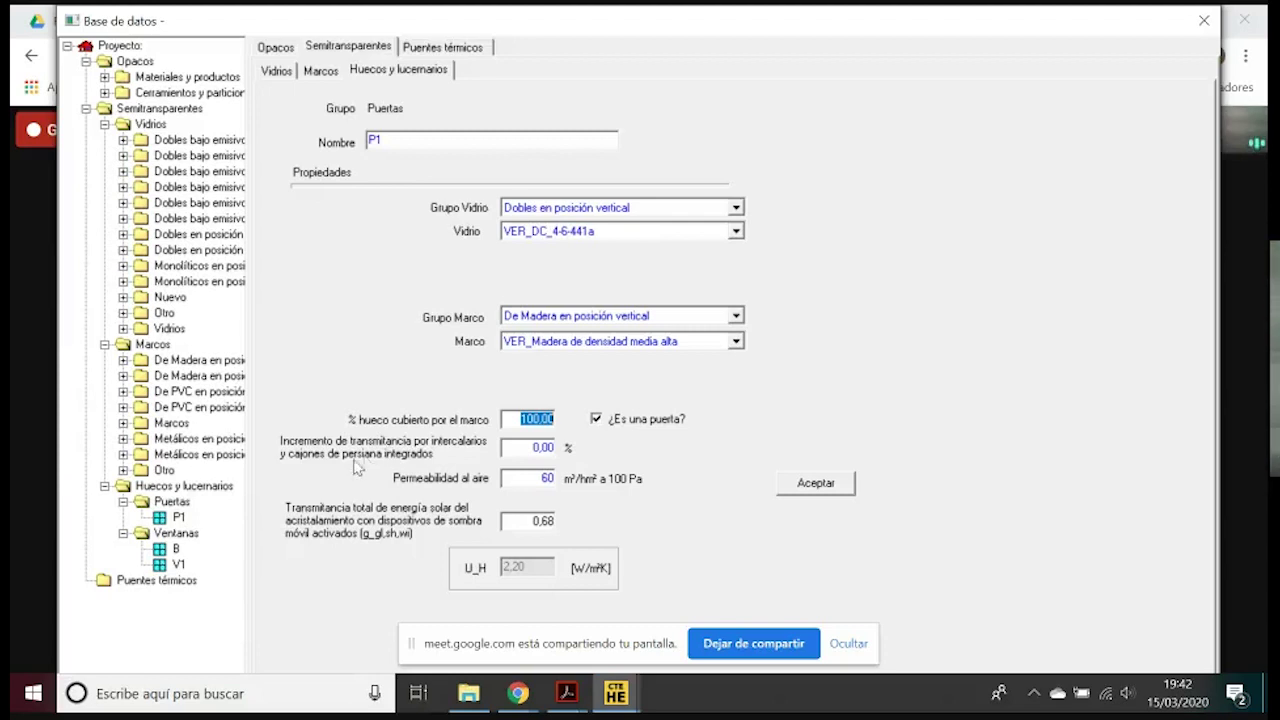
key(Tab)
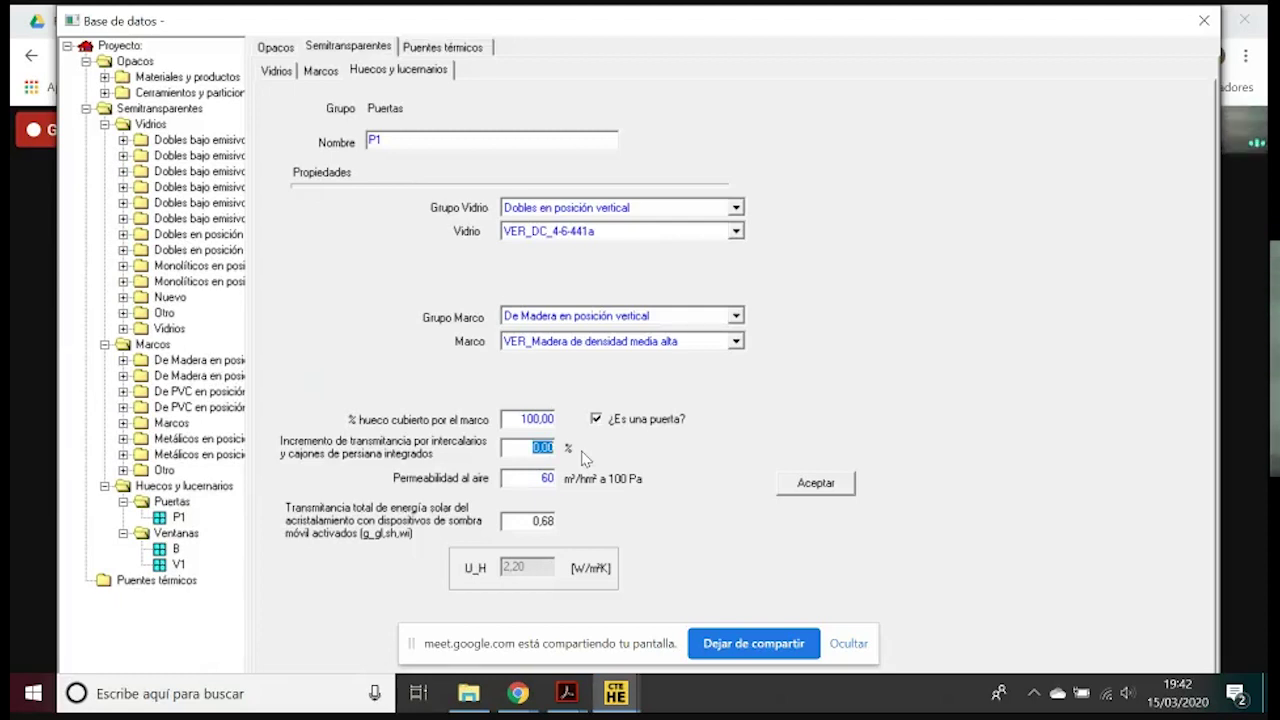
click(530, 481)
click(596, 420)
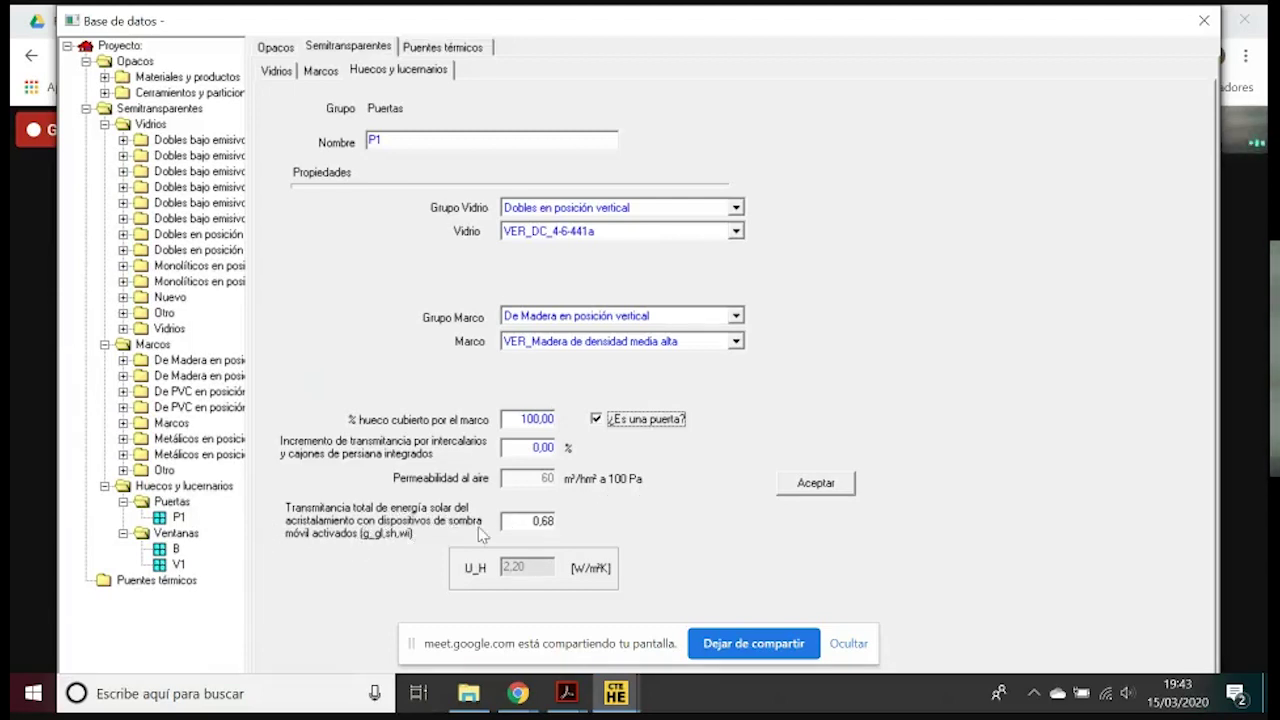
double_click(534, 520)
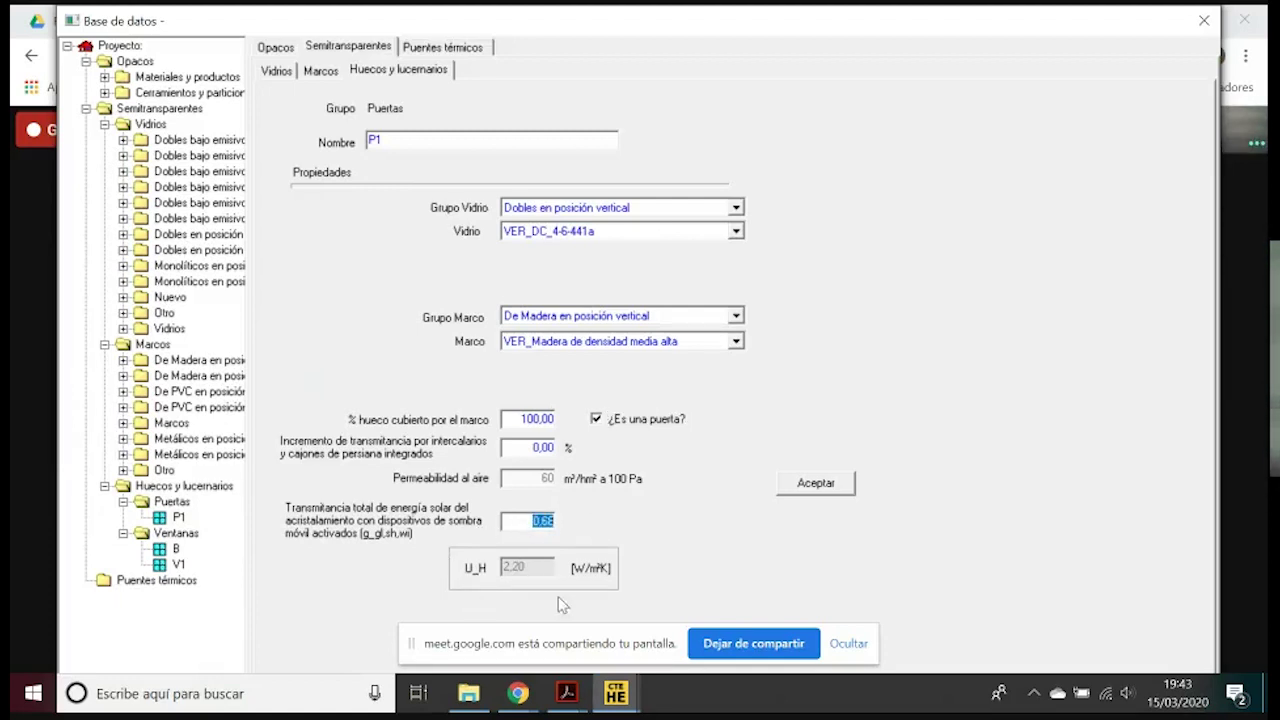
click(535, 521)
Change door P1's frame to VER_Madera de densidad media baja and accept the definition
click(657, 345)
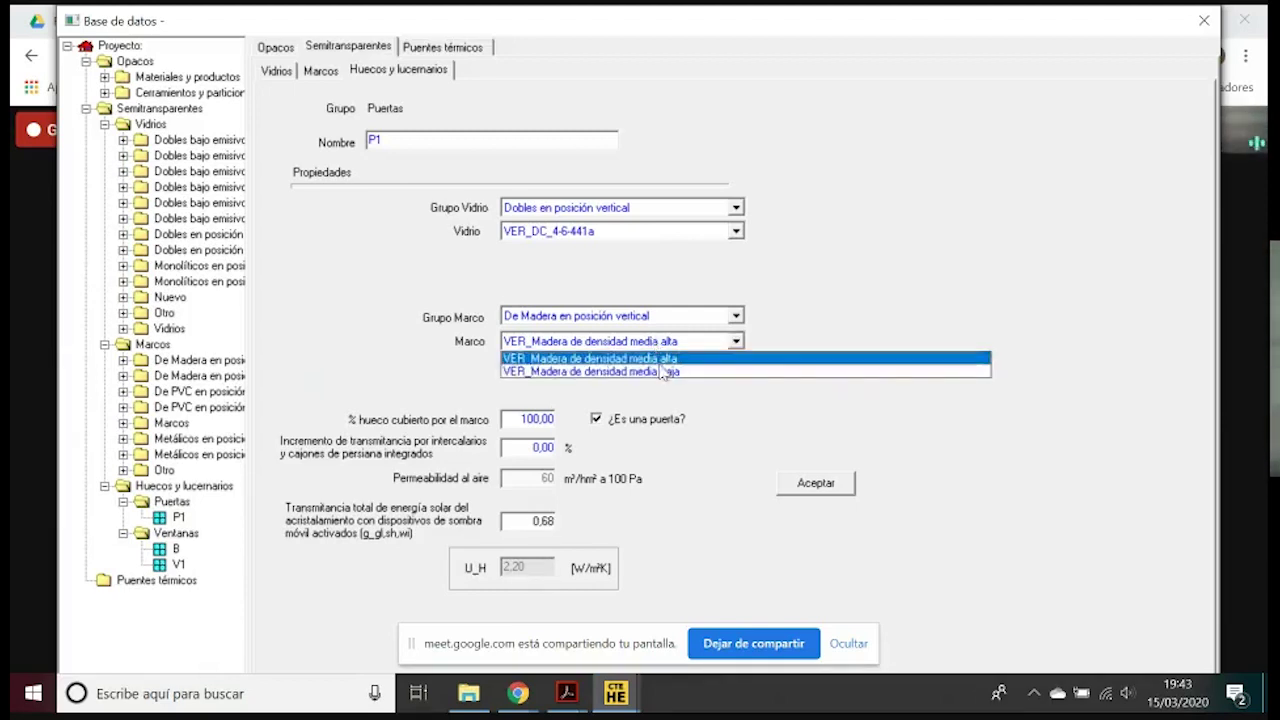
click(662, 372)
click(816, 485)
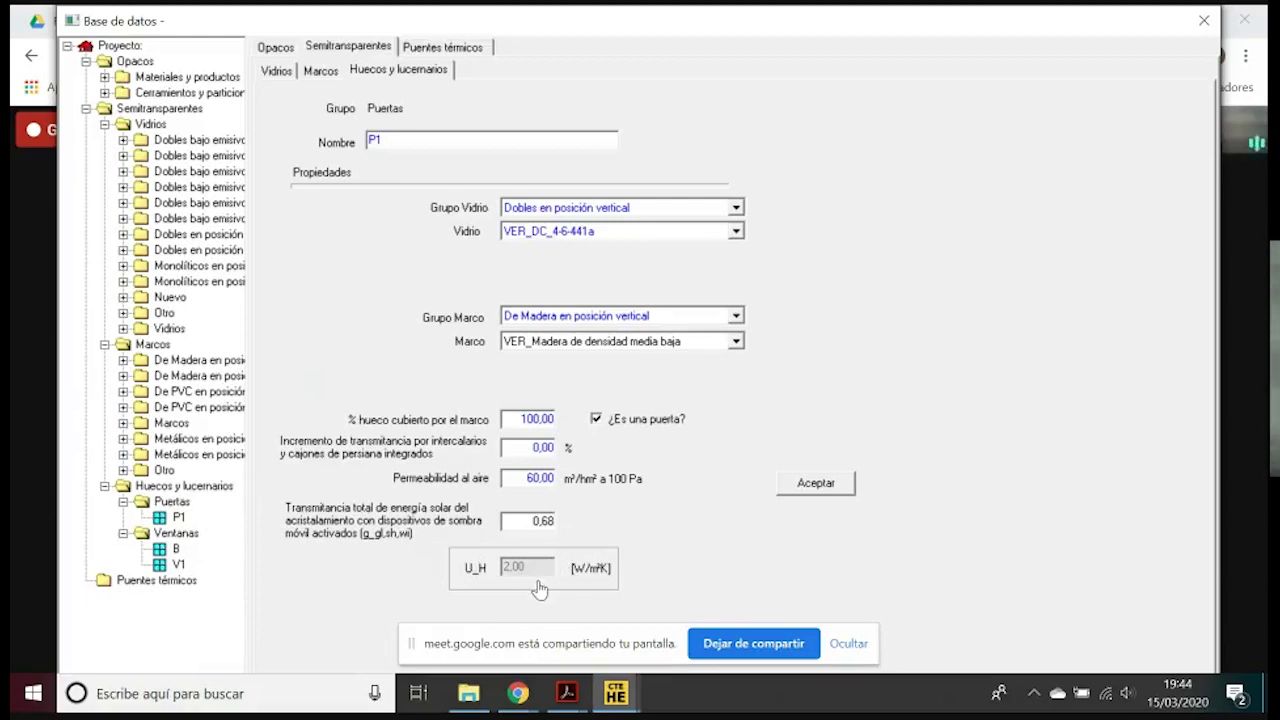
Change window V1's glass to VER_DB3_4-20-661a from the Dobles bajo emisivos <0.03 en posición vertical group
click(175, 535)
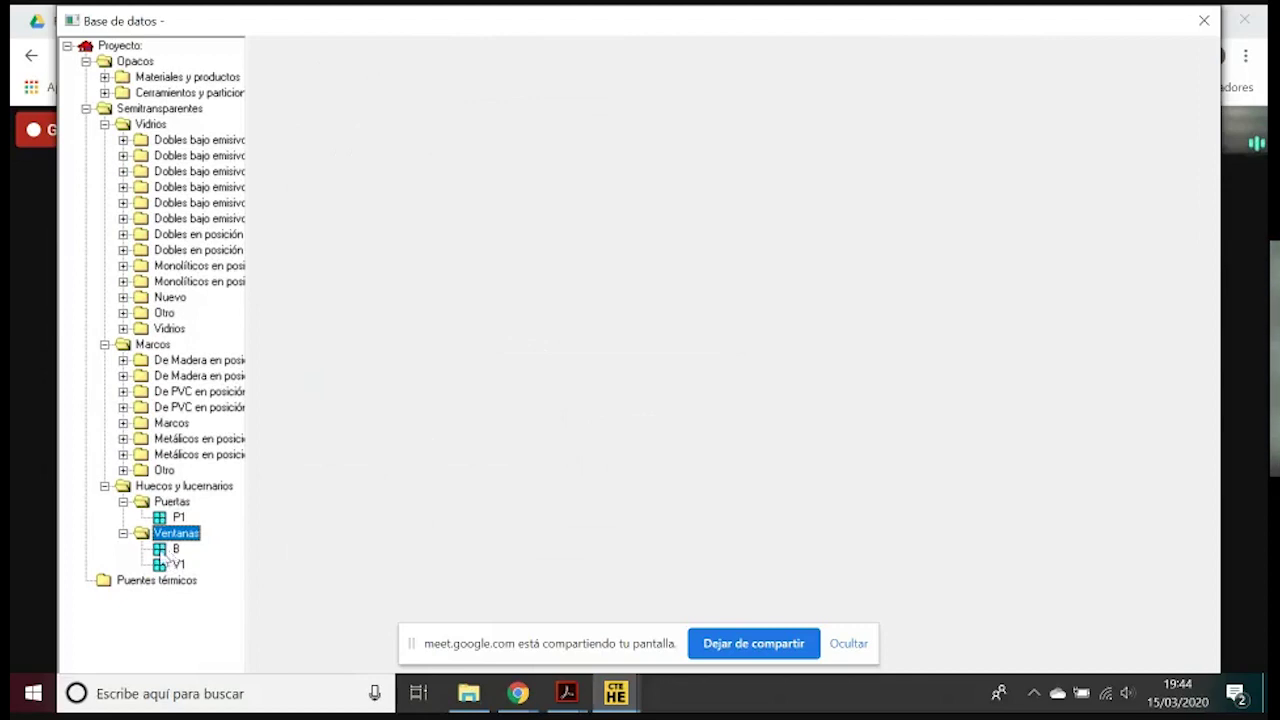
click(173, 550)
click(172, 566)
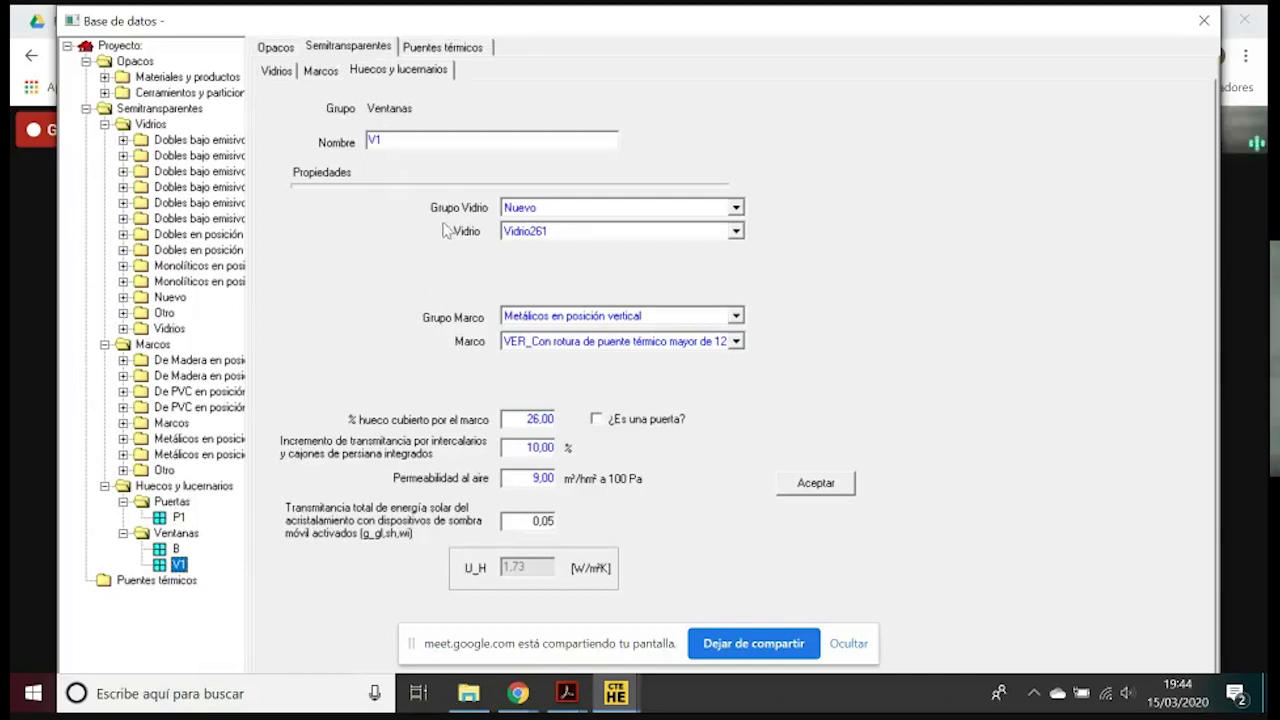
click(531, 208)
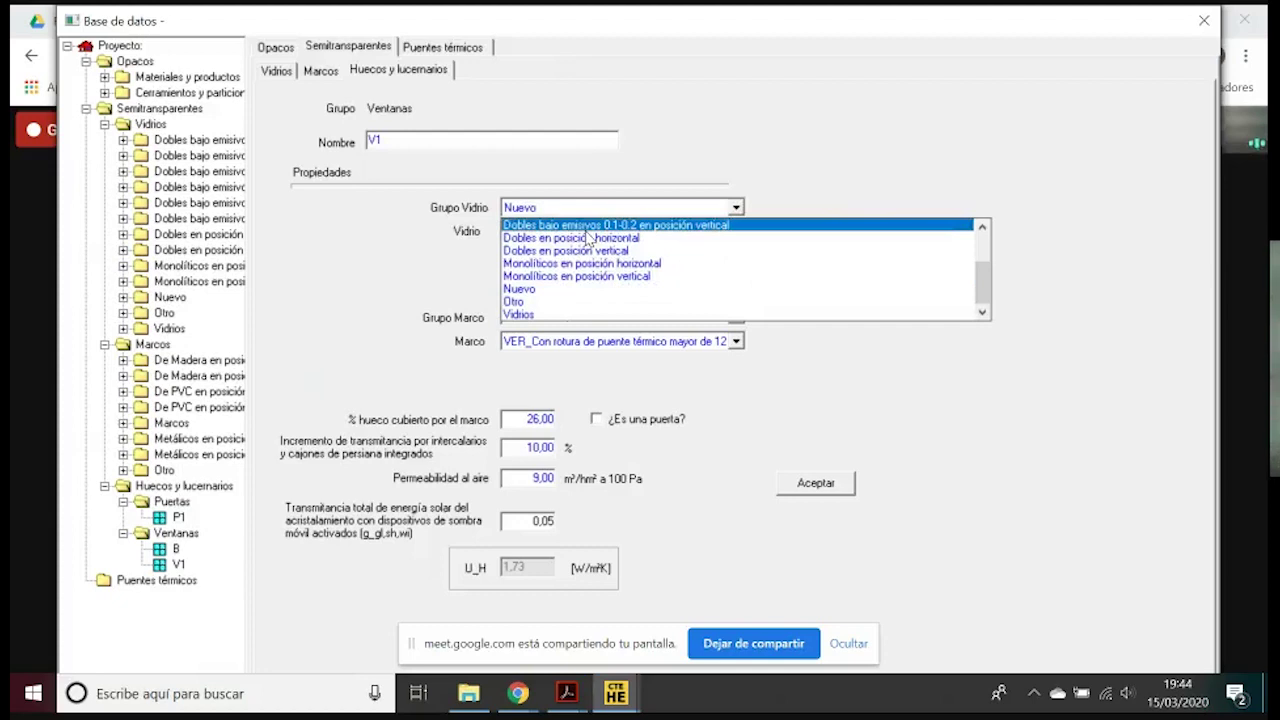
scroll(590, 240, up, 3)
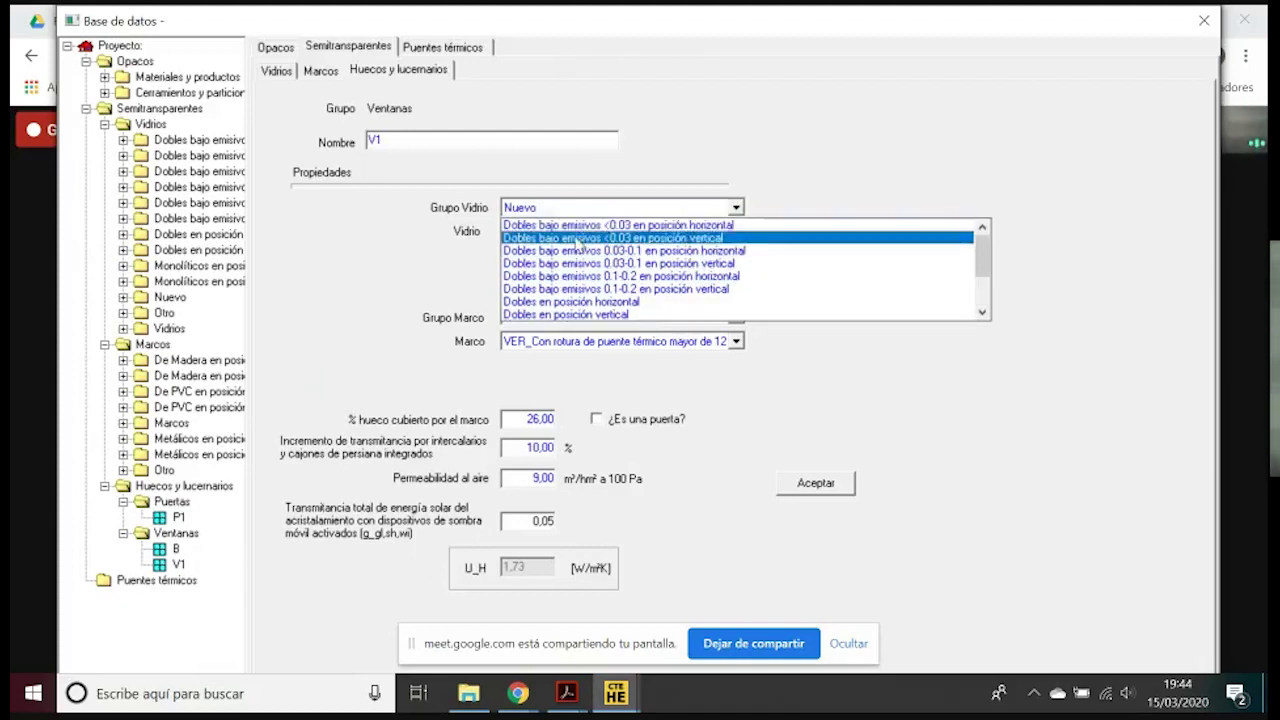
scroll(590, 289, down, 1)
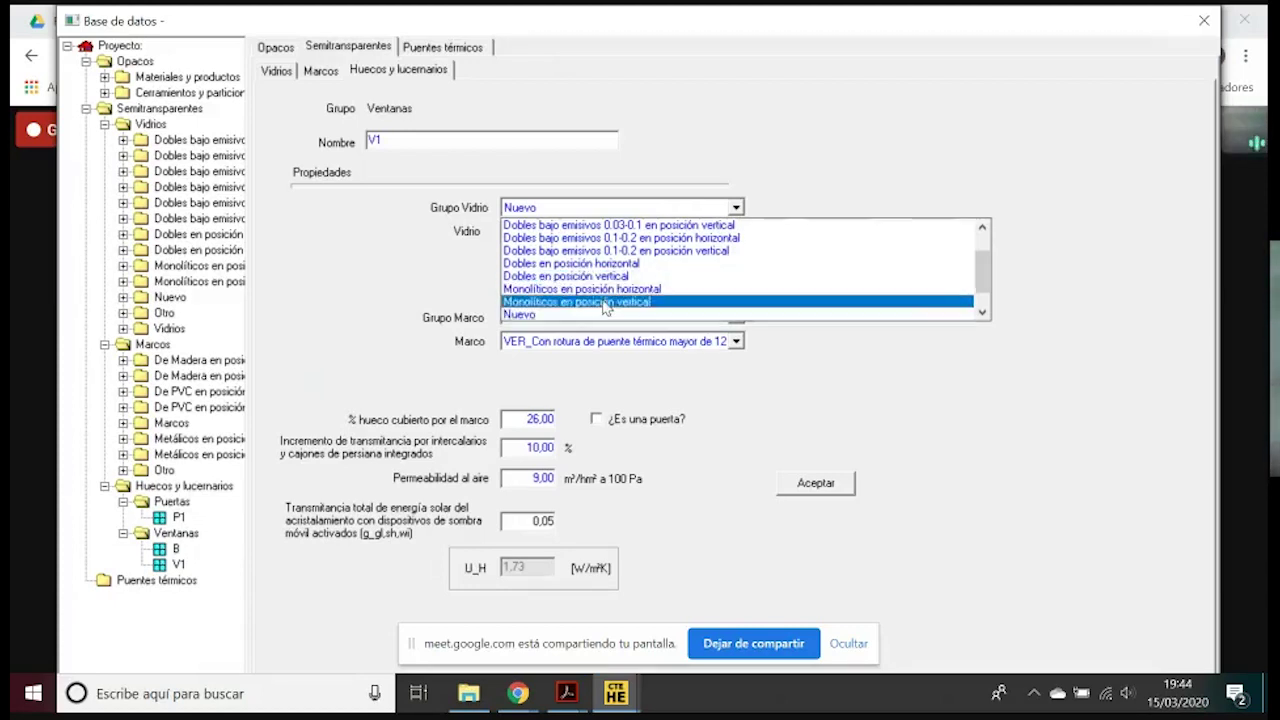
scroll(600, 310, up, 1)
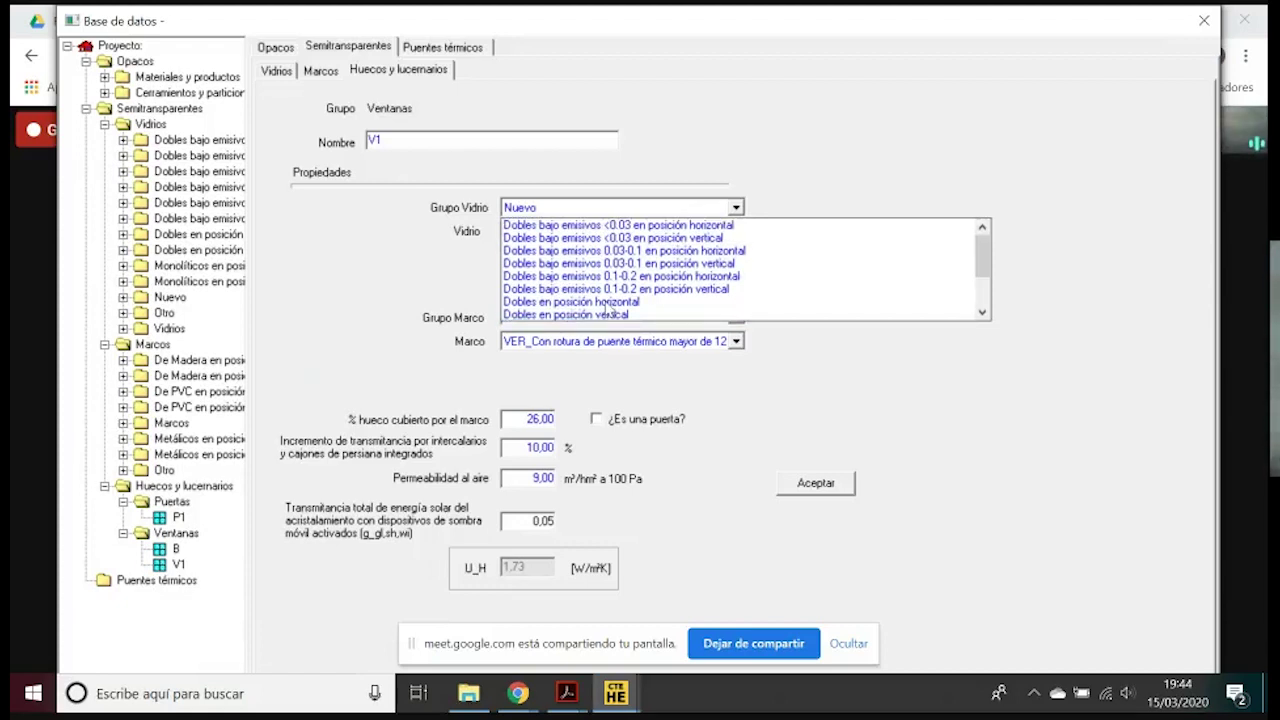
click(618, 241)
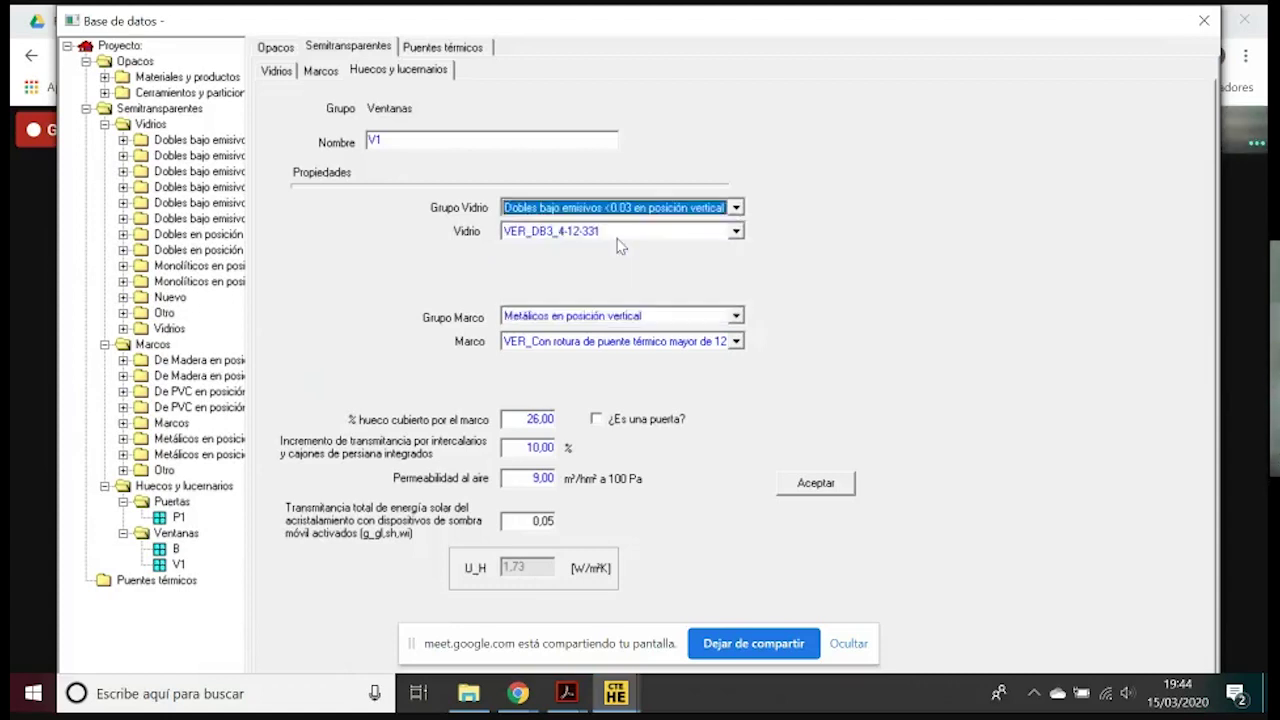
click(615, 236)
scroll(628, 300, down, 1)
scroll(628, 305, down, 3)
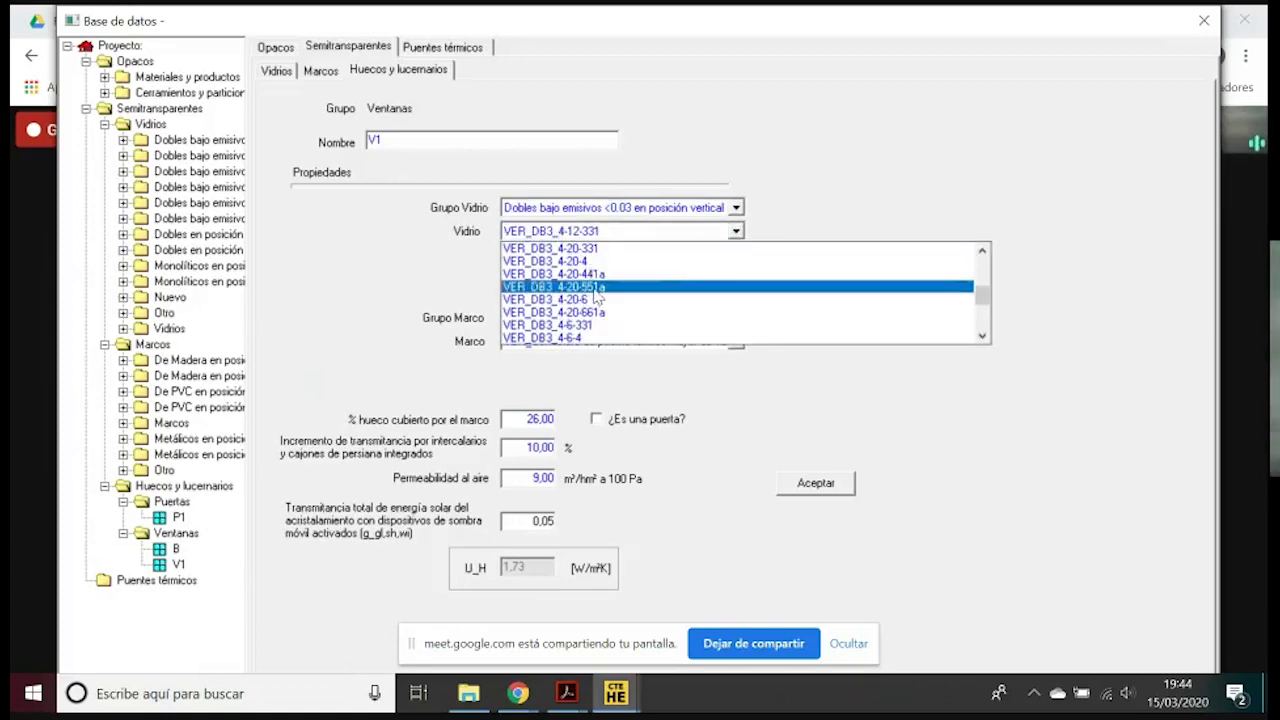
click(588, 313)
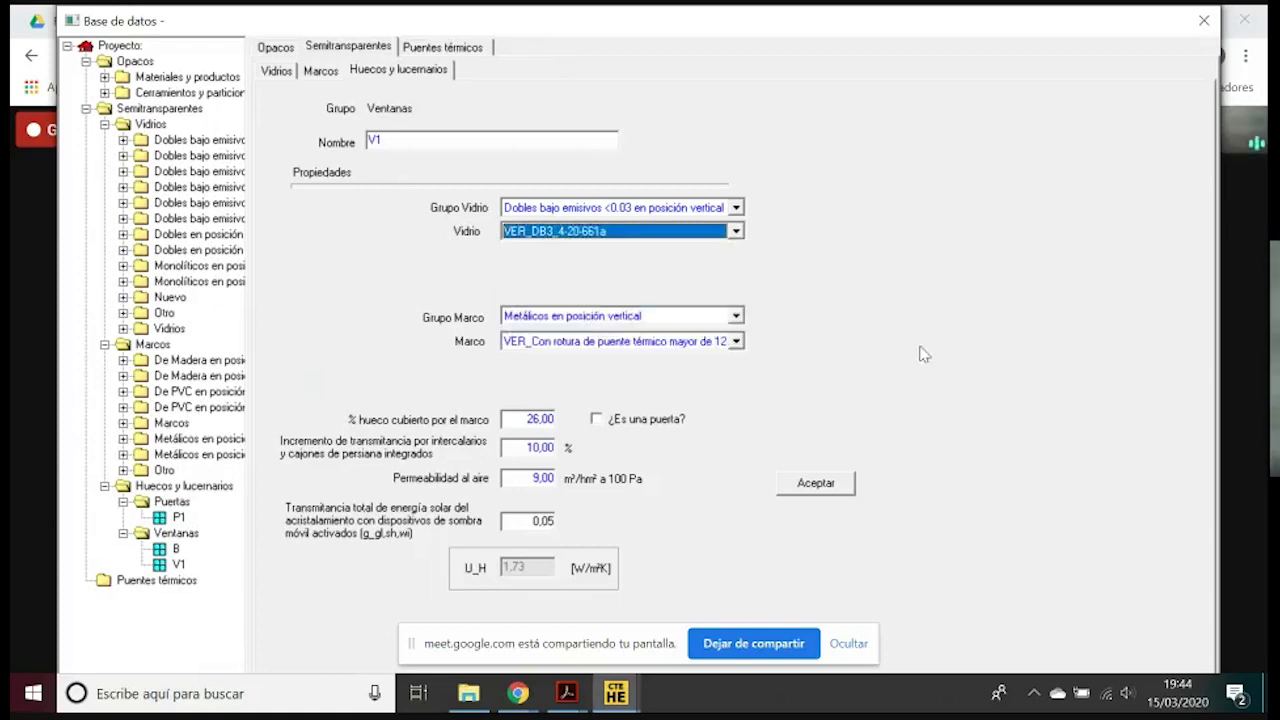
Keep Metálicos en posición vertical as V1's frame group and examine its frame coverage, transmittance increment and air permeability
click(592, 322)
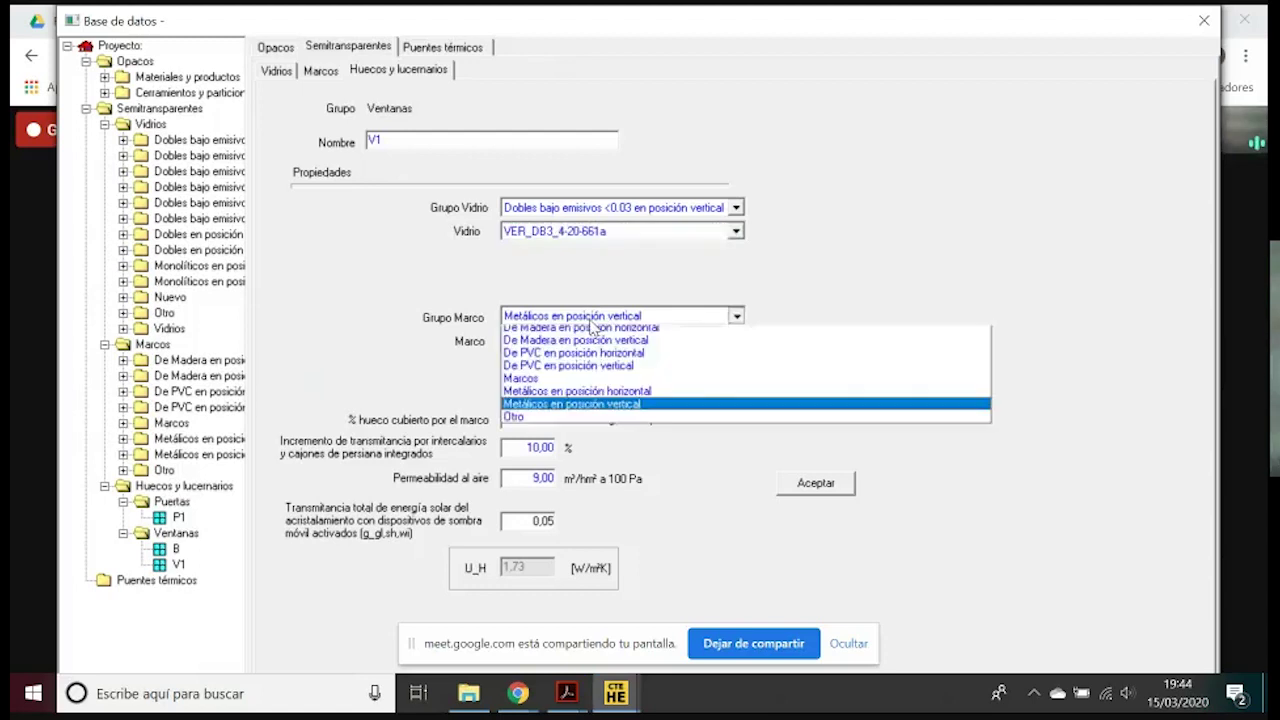
click(580, 409)
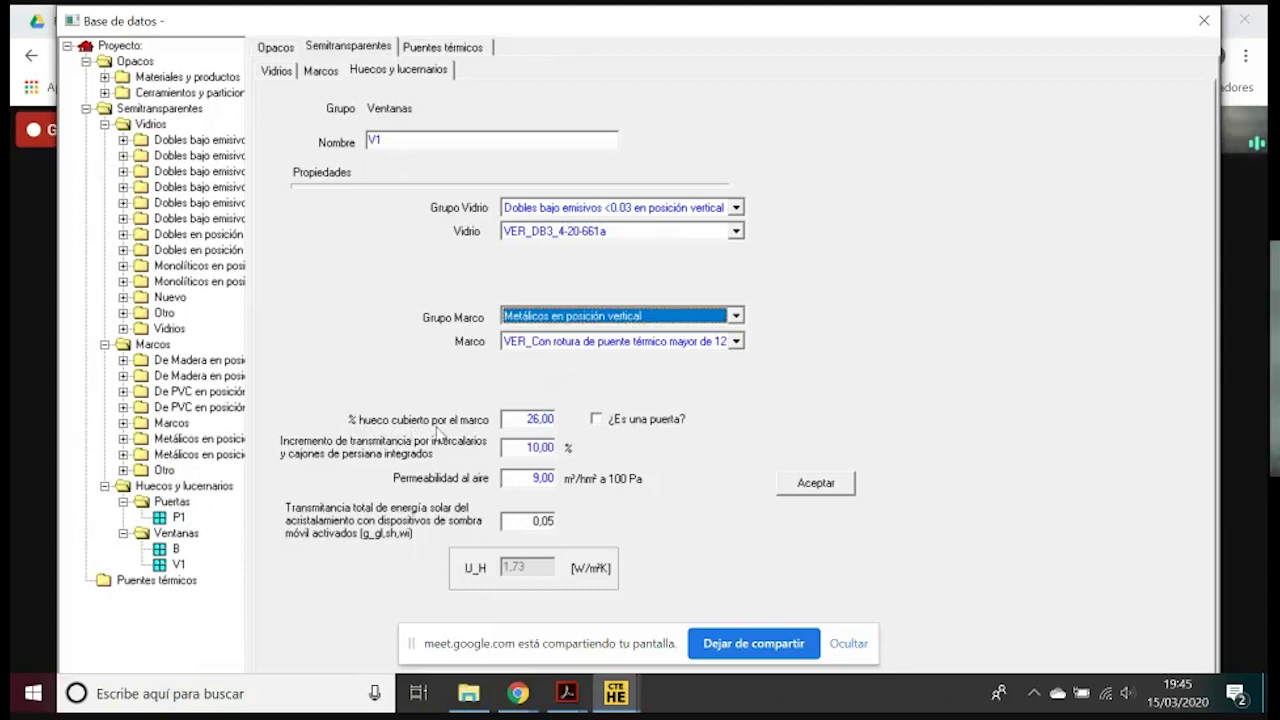
click(531, 419)
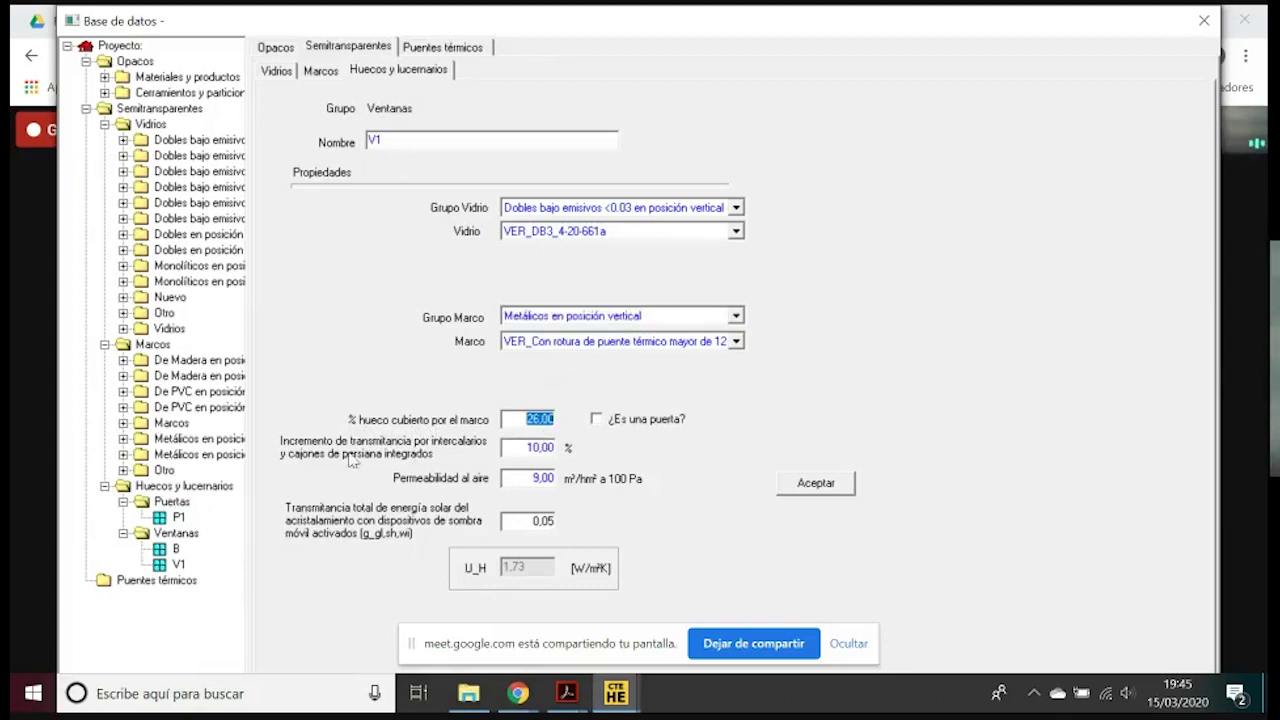
click(532, 448)
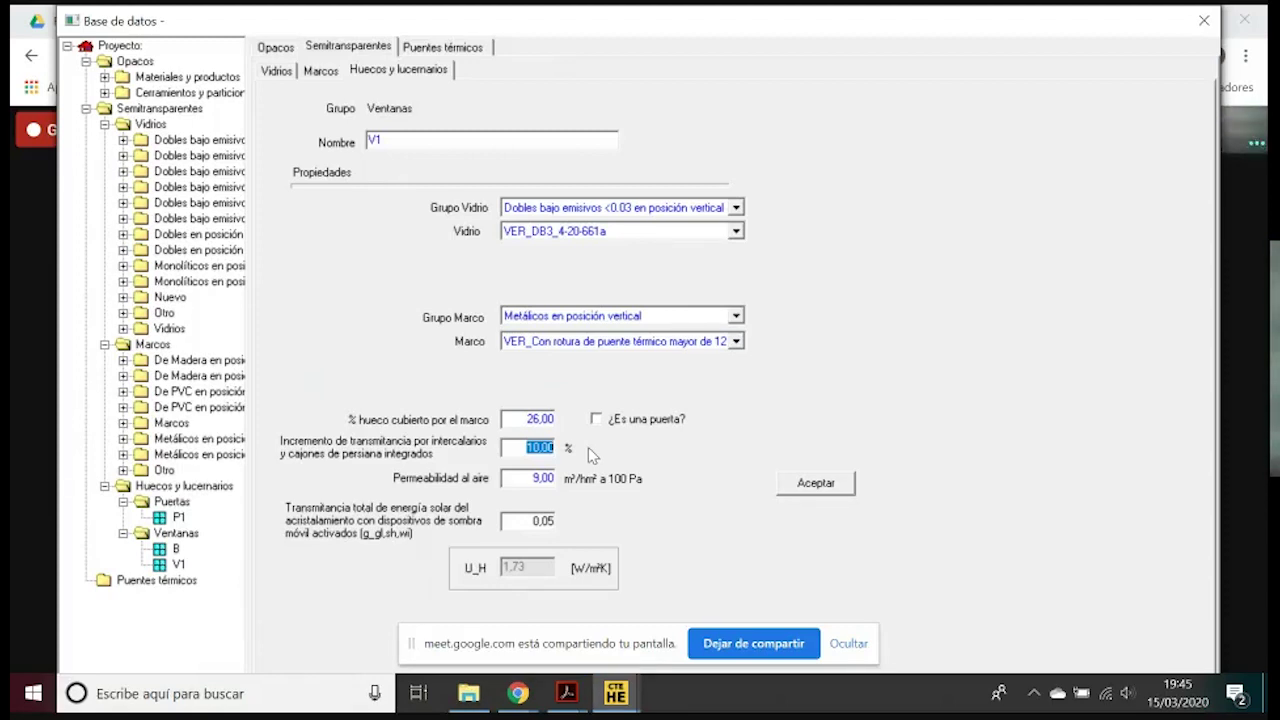
click(541, 478)
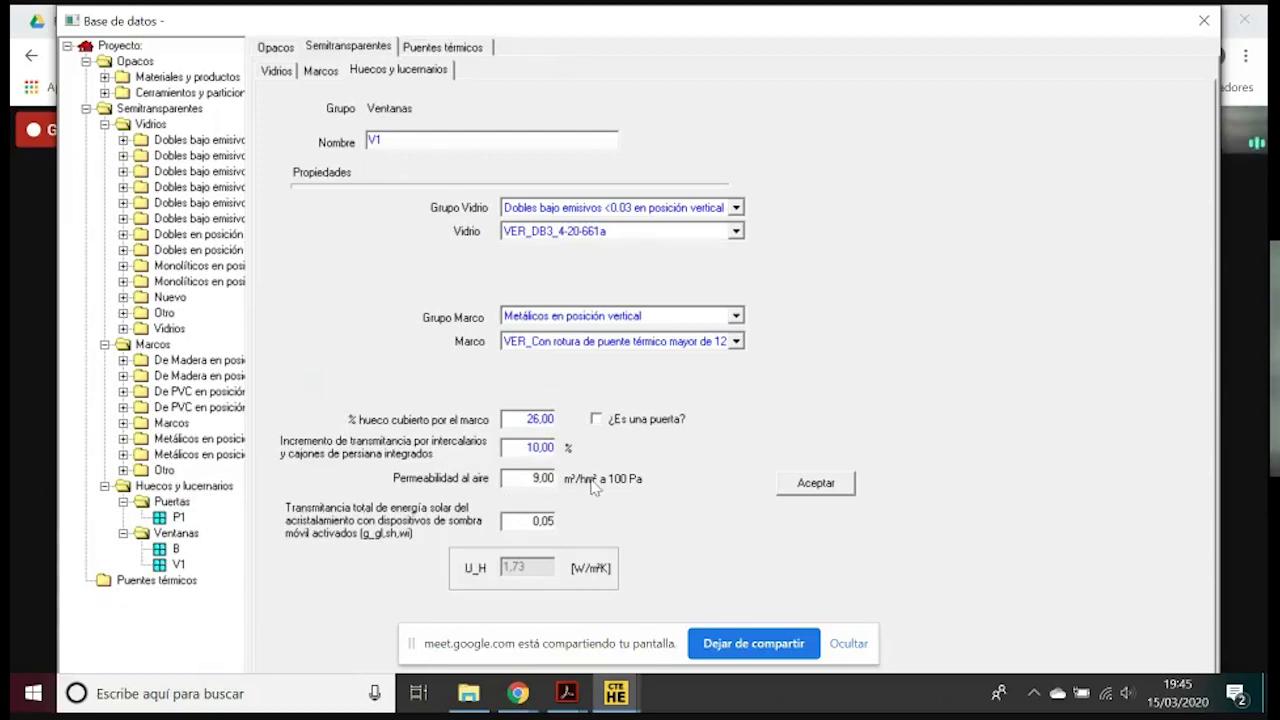
drag(533, 478, 574, 485)
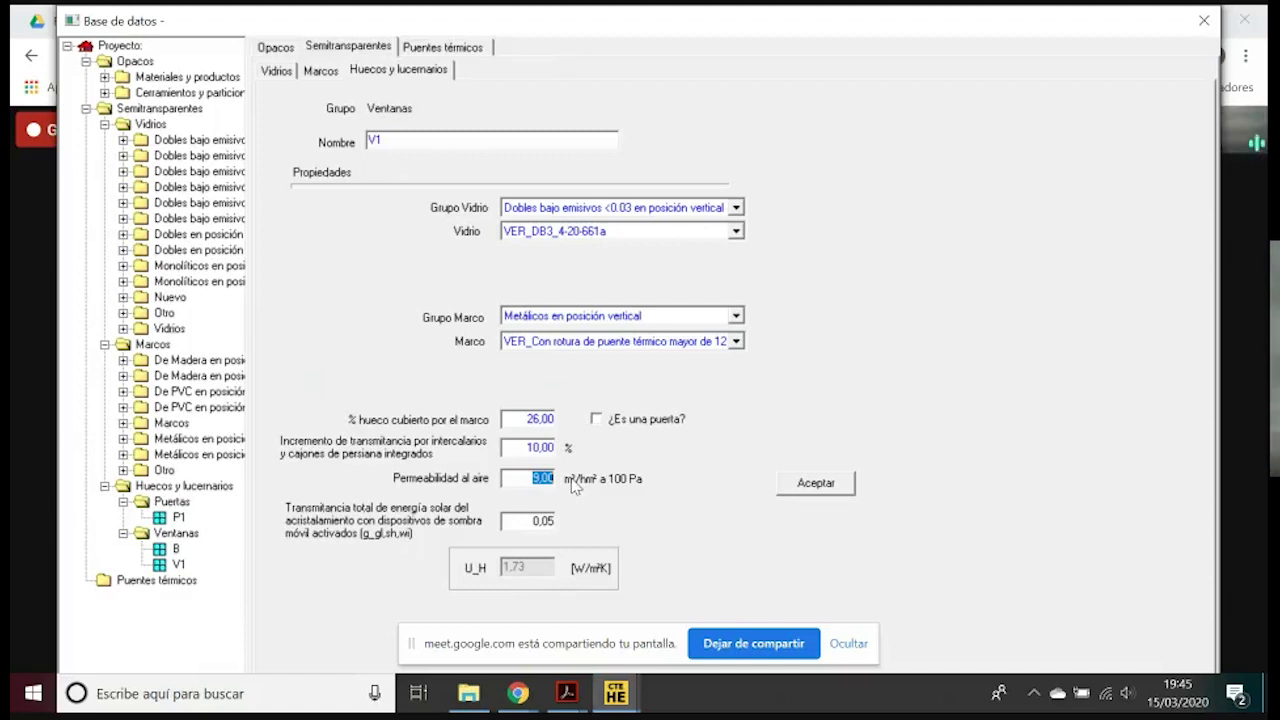
click(515, 480)
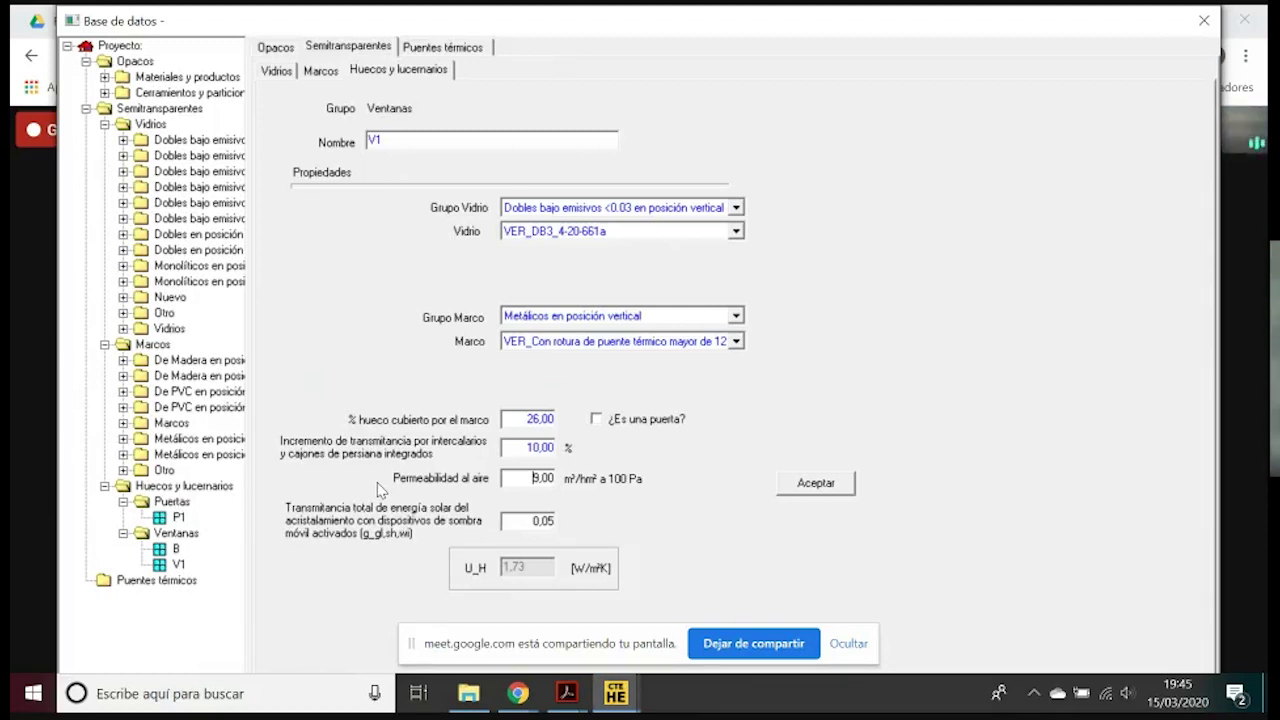
Switch to the DA_DB-HE-1 PDF in Acrobat and examine Table 12 for exterior shutters, double low-emissivity glass and a pastel finish
click(560, 700)
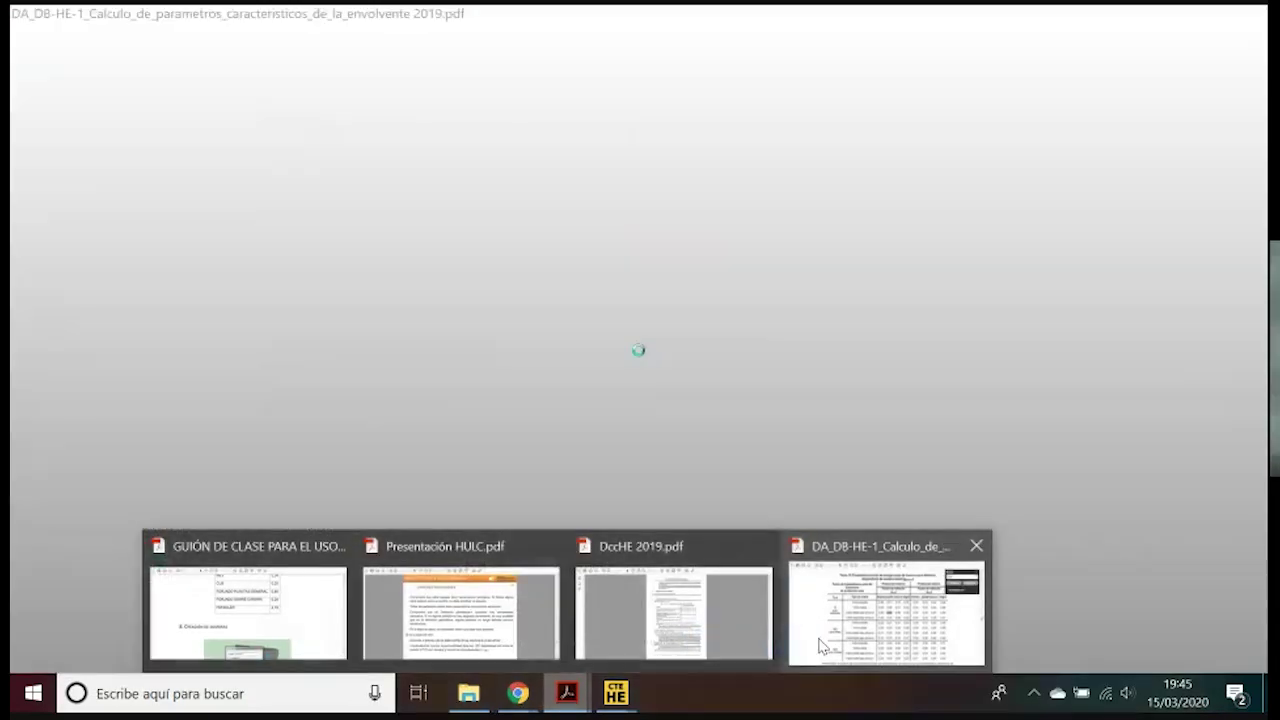
click(886, 600)
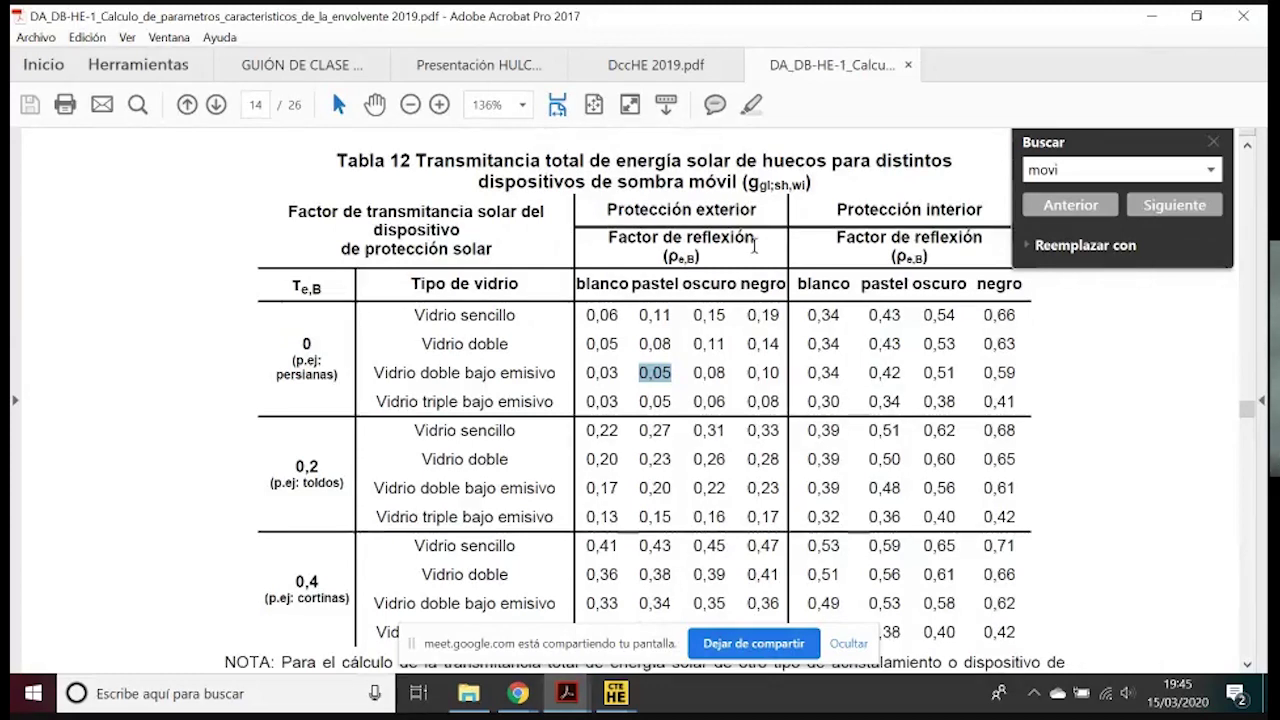
drag(606, 210, 757, 210)
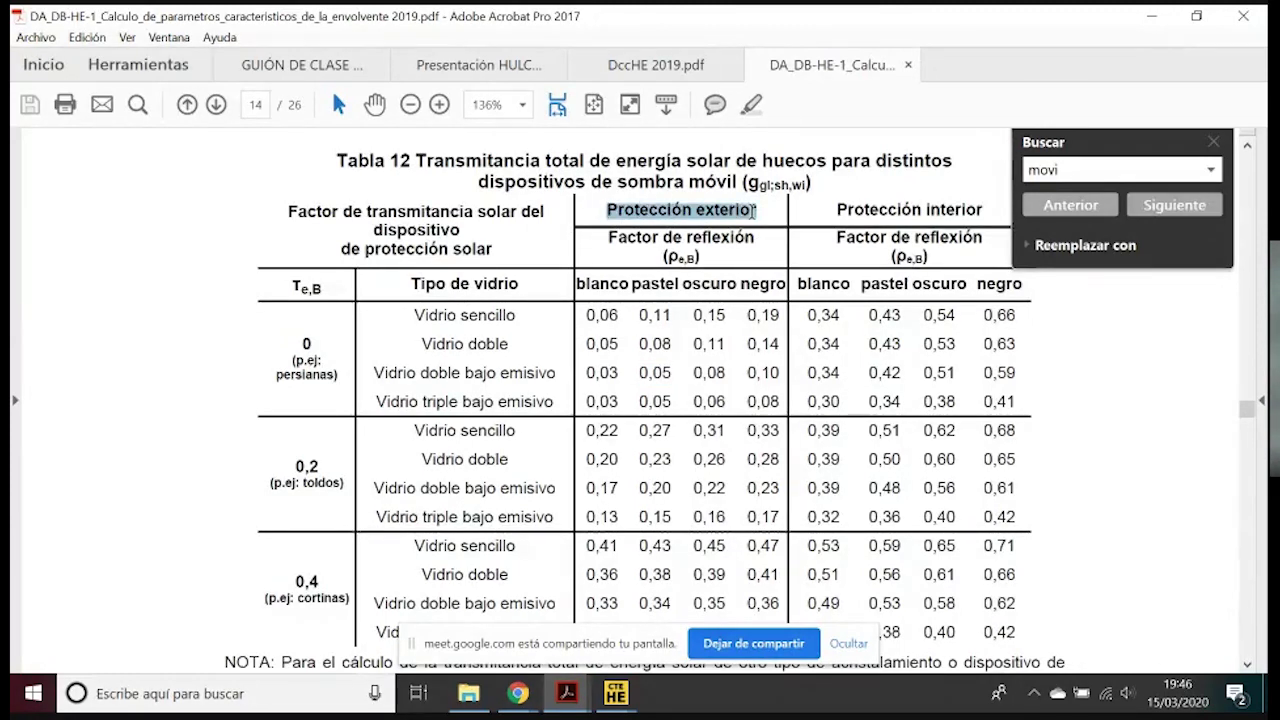
drag(276, 375, 338, 375)
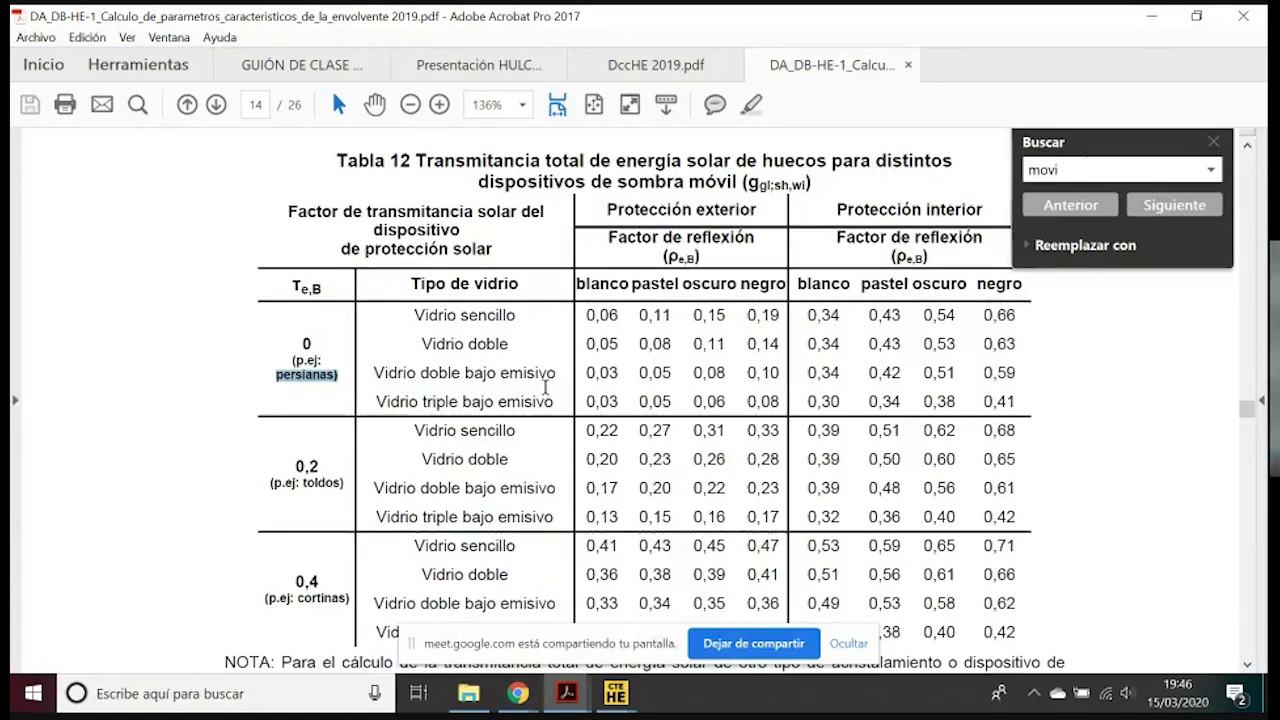
drag(420, 376, 557, 376)
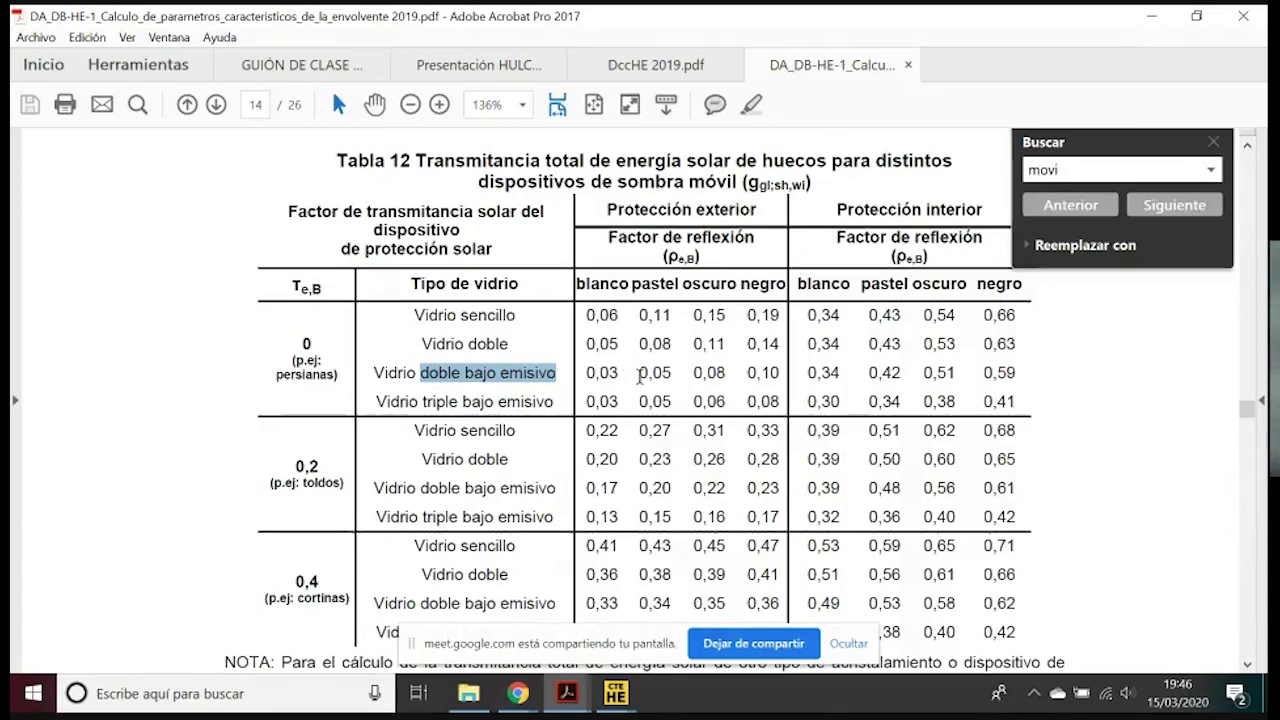
drag(639, 373, 672, 374)
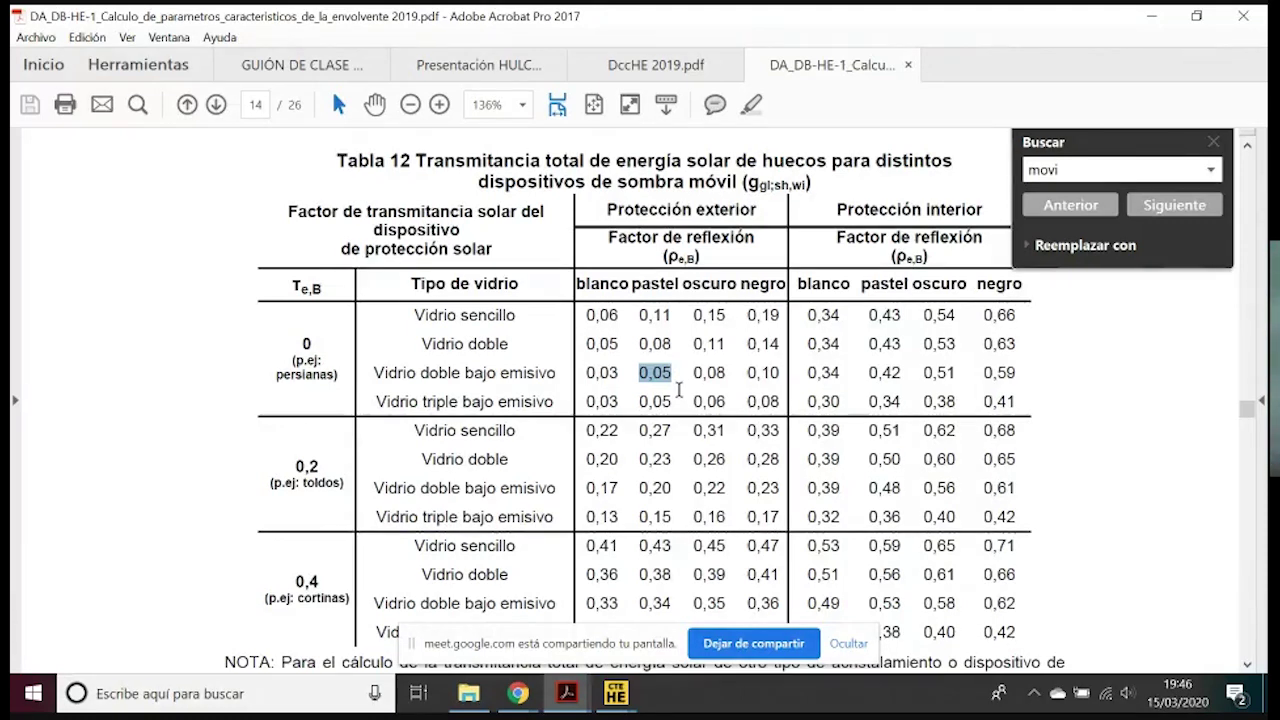
Return to the CTE-HE database, check V1's solar transmittance with mobile shading and accept the window definition
click(616, 693)
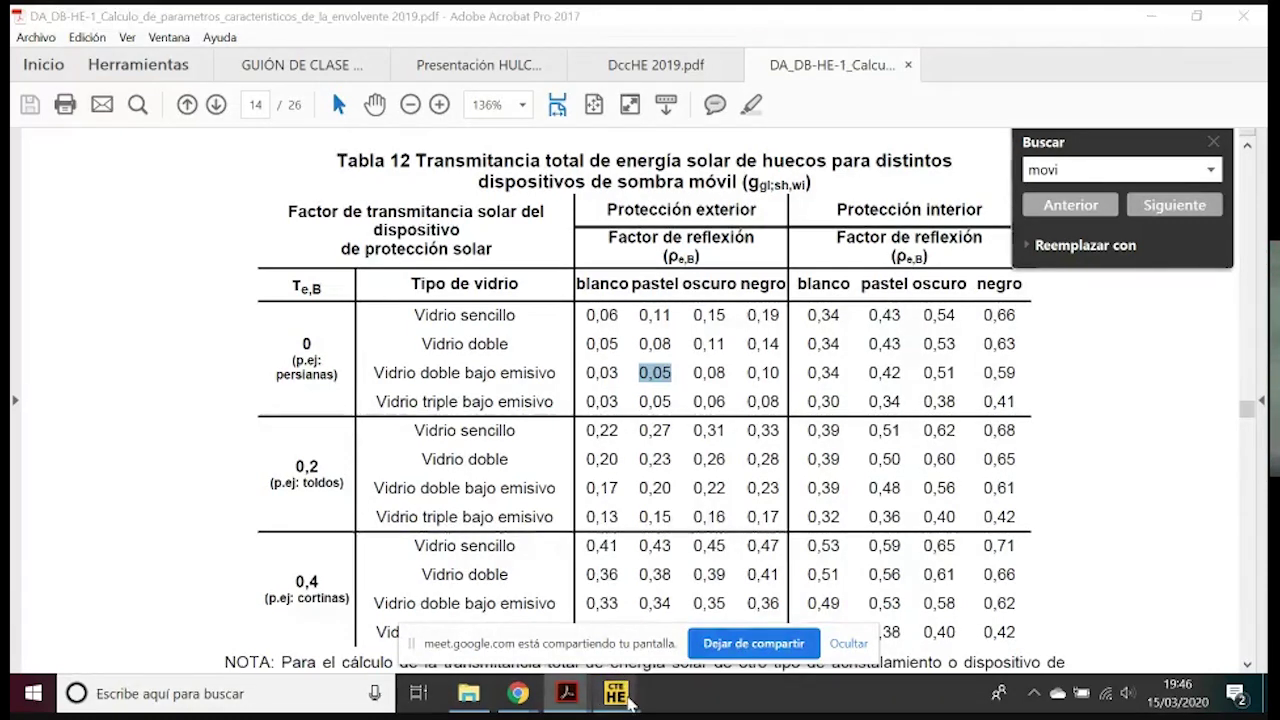
click(711, 639)
drag(522, 521, 609, 532)
click(810, 492)
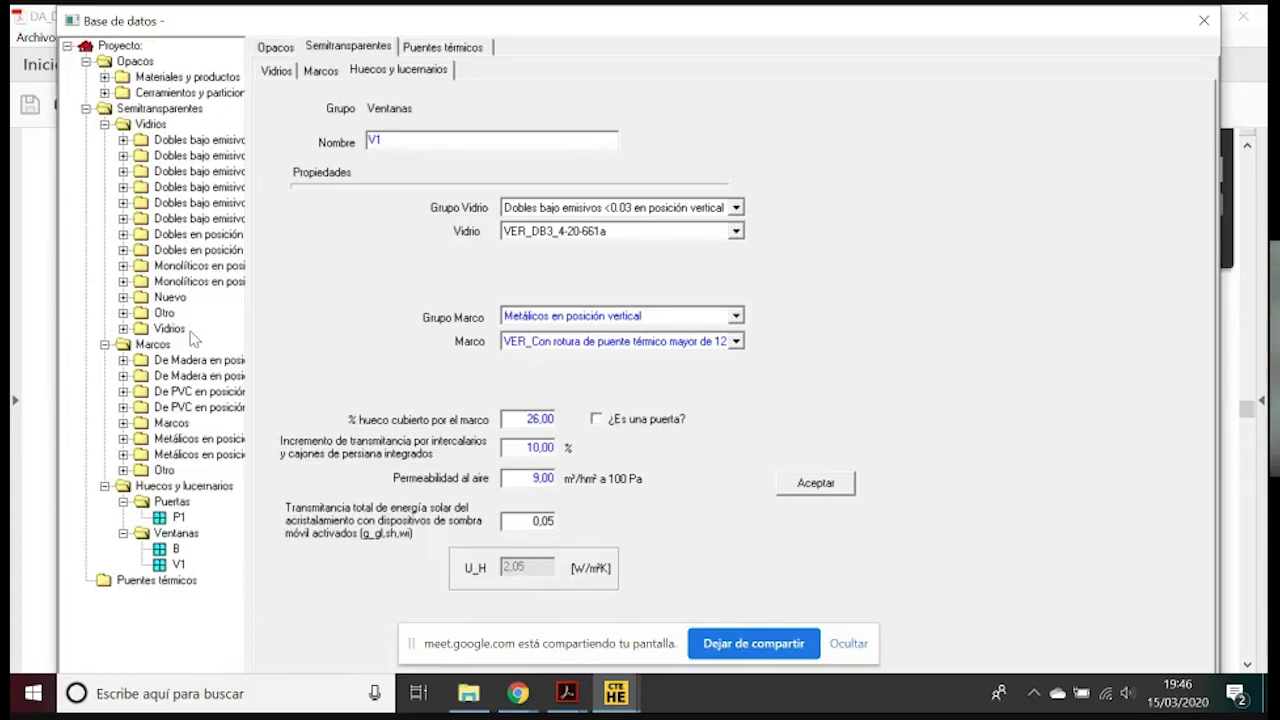
Examine the Nuevo glass group, its Vidrio261 entry and the options for changing the group or creating a glass
click(170, 298)
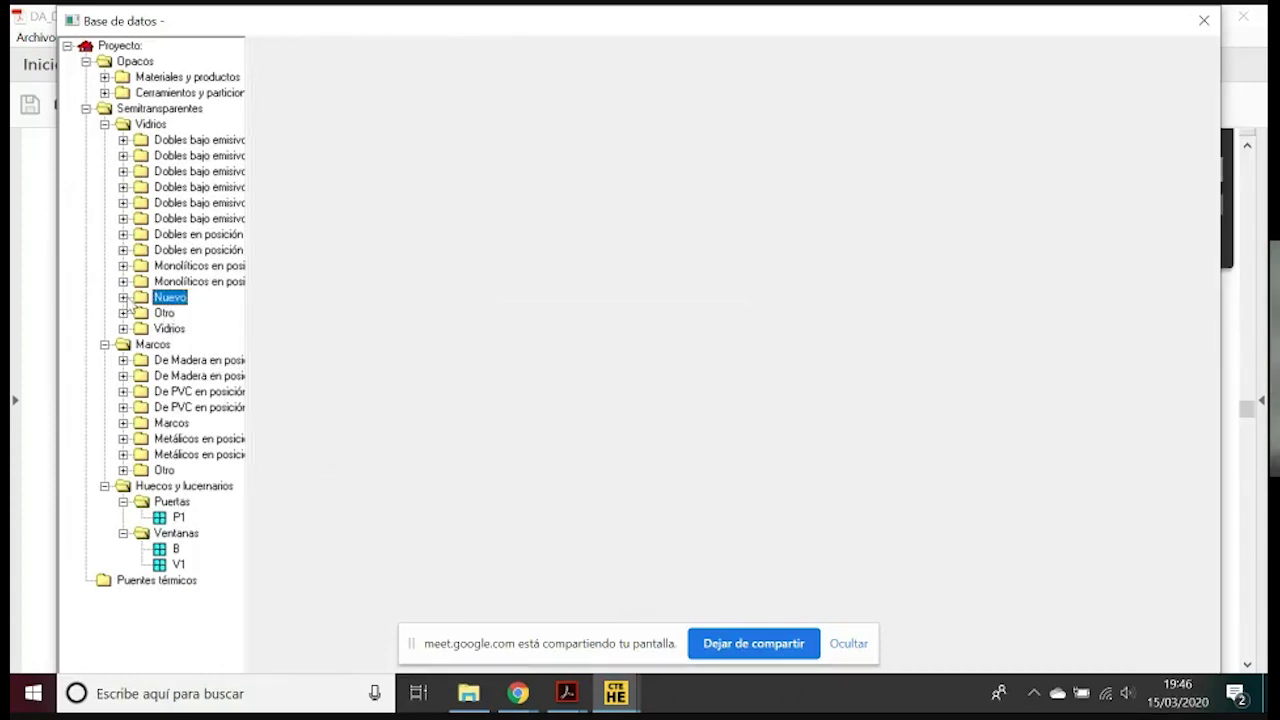
click(196, 316)
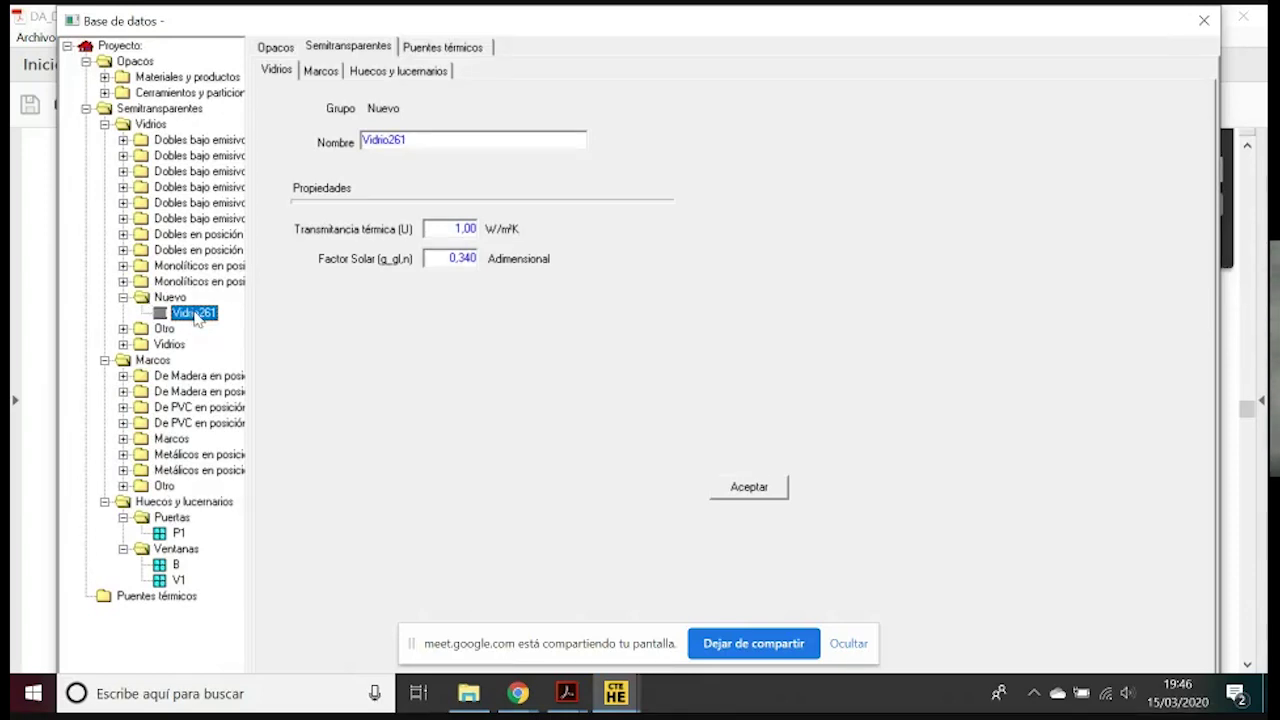
click(168, 299)
right_click(168, 300)
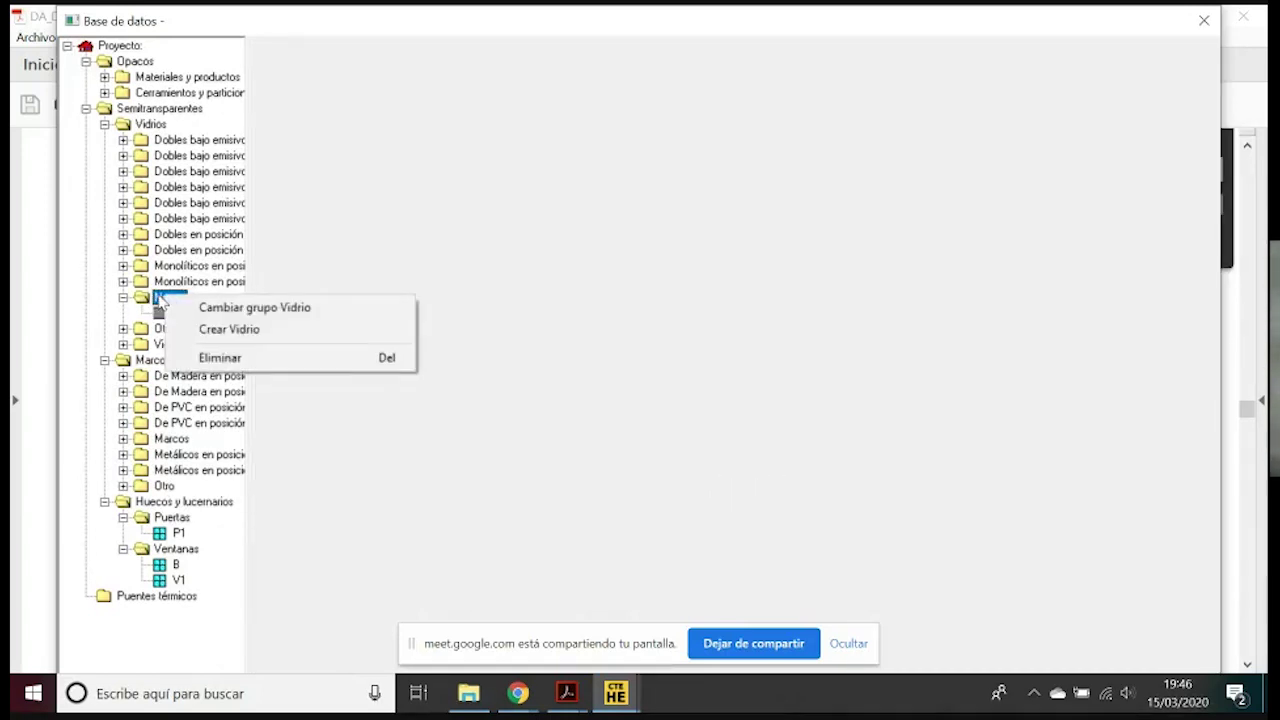
key(Escape)
right_click(161, 300)
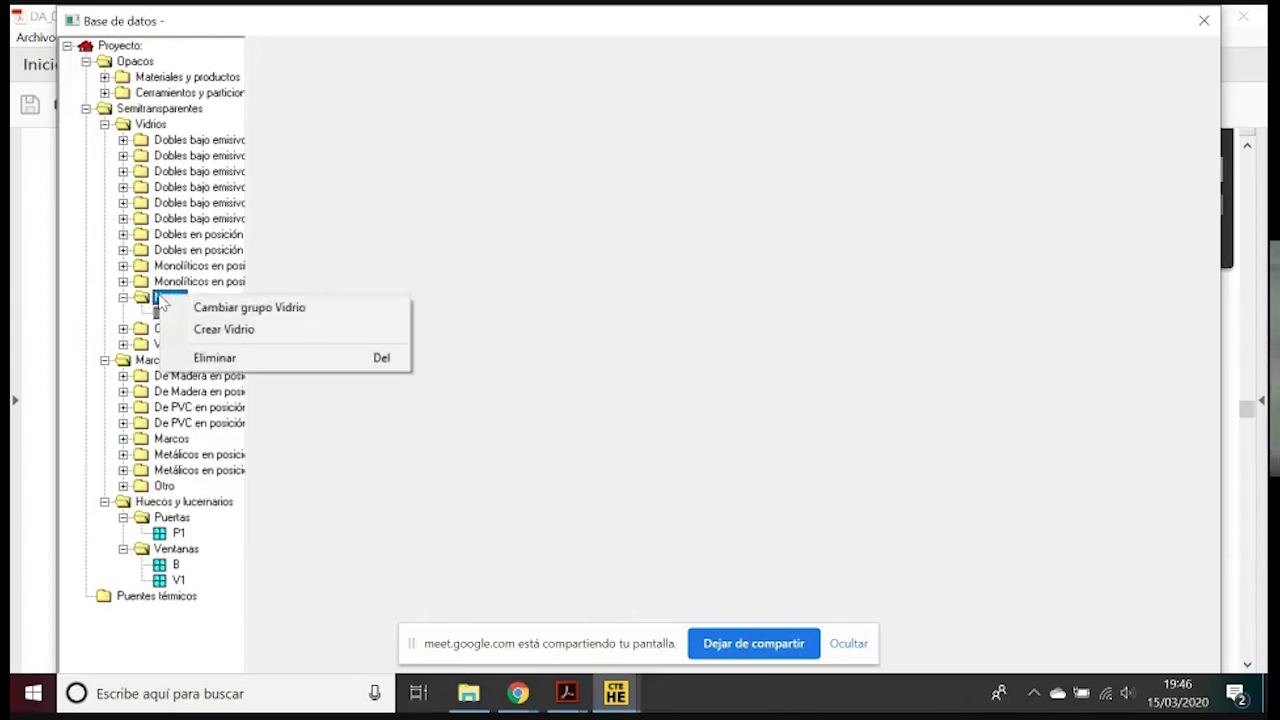
key(Escape)
Review Vidrio261's name, thermal transmittance and solar factor, and accept the glass definition
click(180, 313)
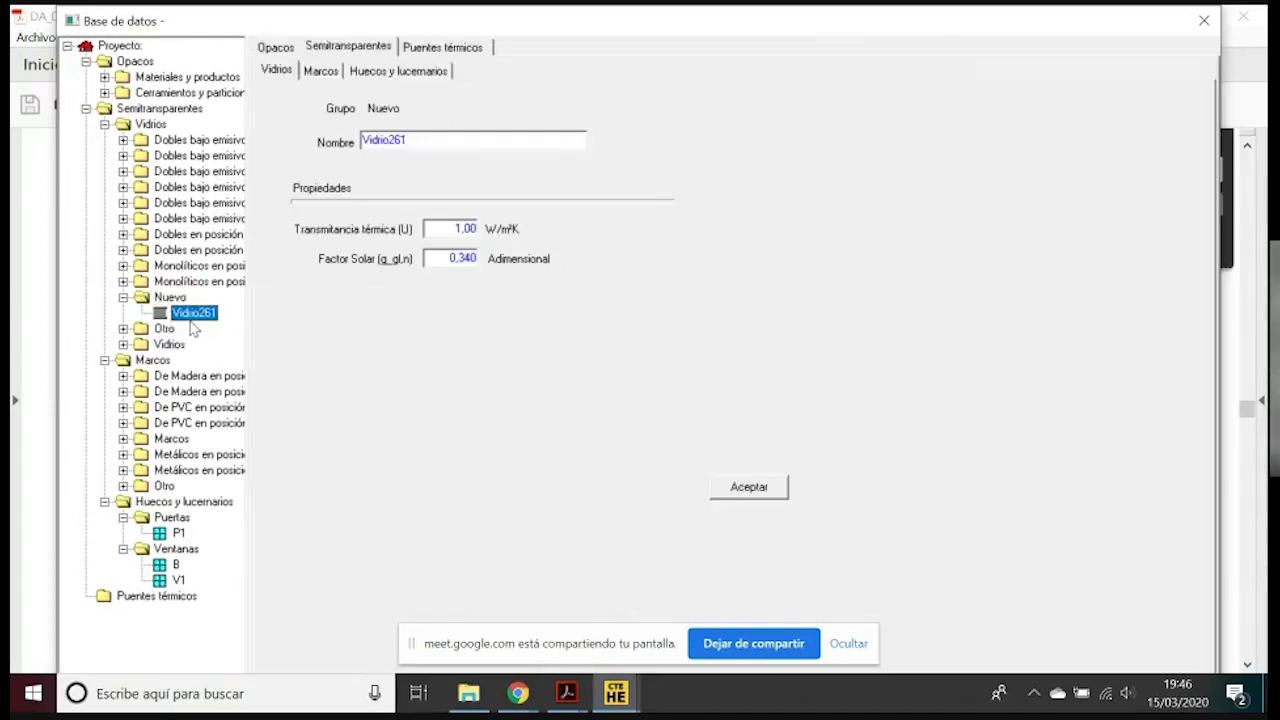
key(Tab)
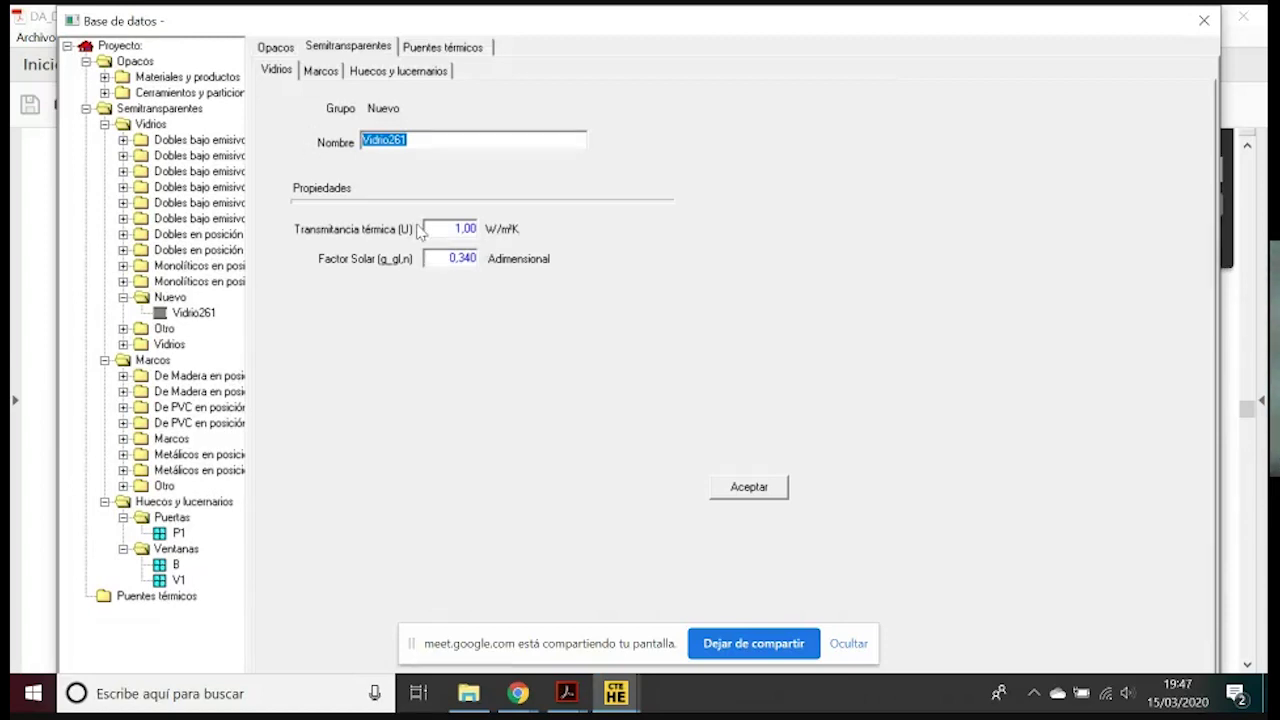
key(Tab)
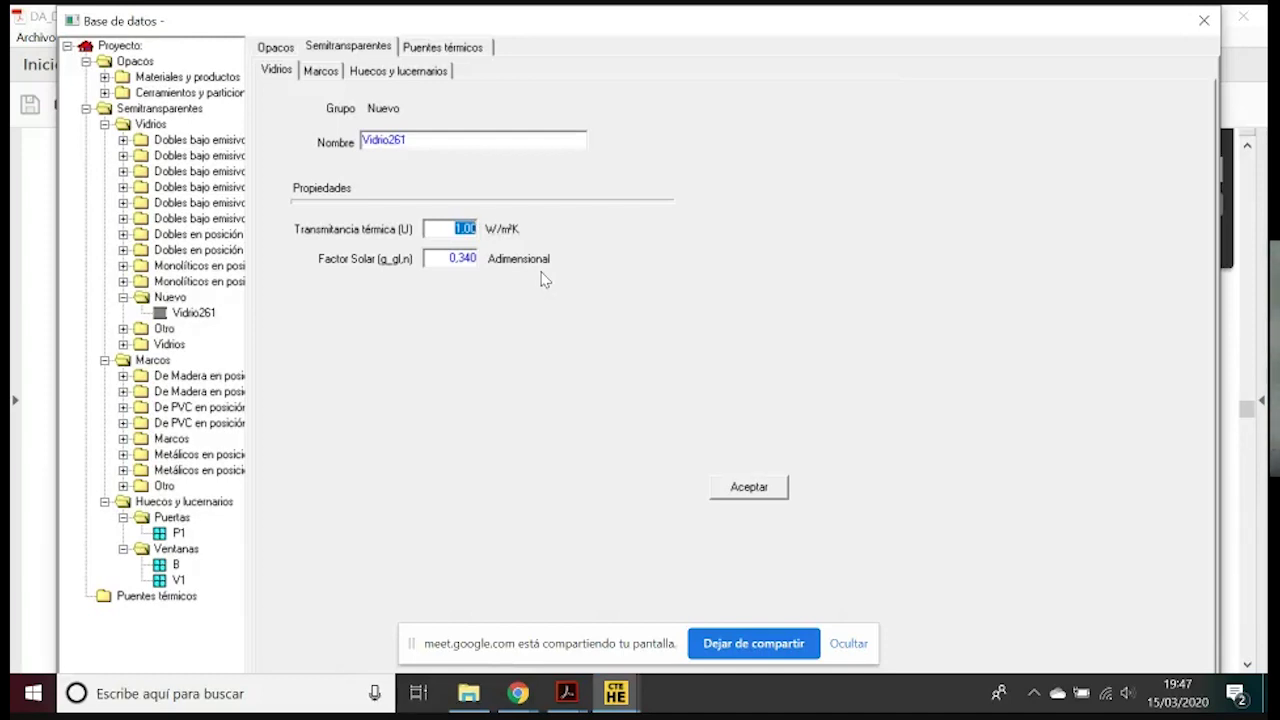
drag(449, 258, 477, 262)
click(729, 482)
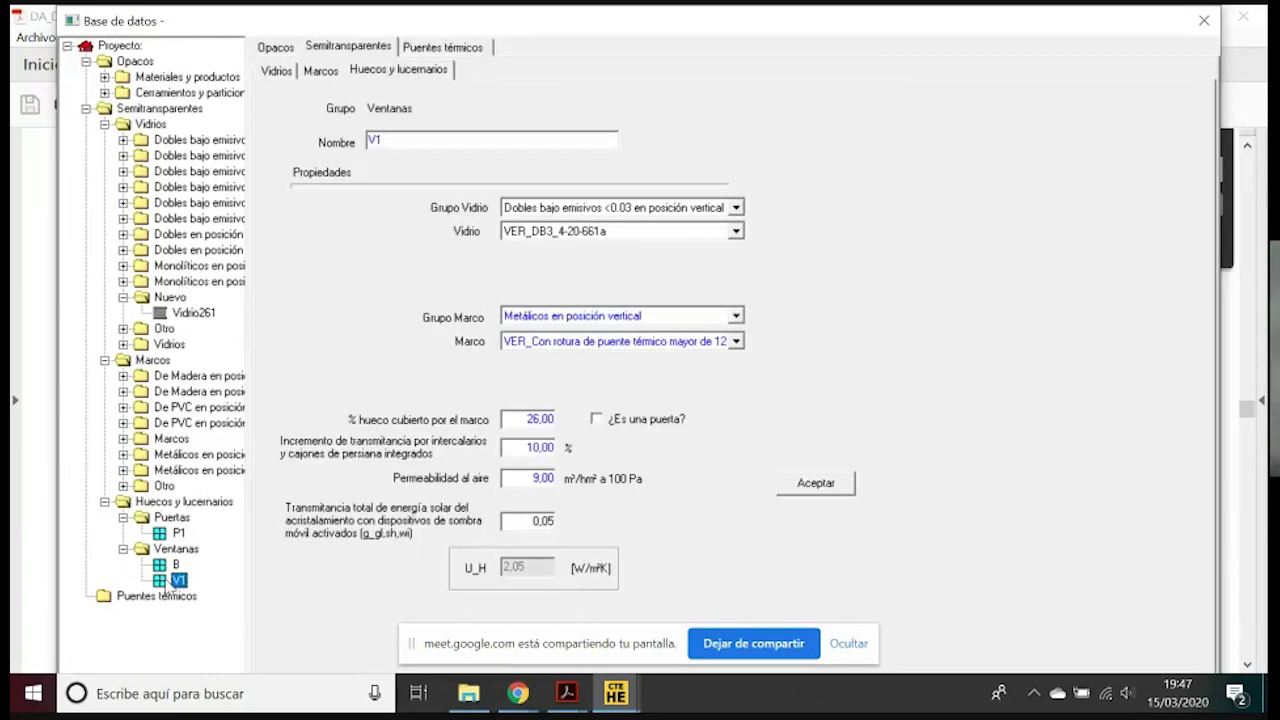
Assign Vidrio261 from the Nuevo glass group to window V1 and accept the definition
click(583, 208)
scroll(590, 260, down, 2)
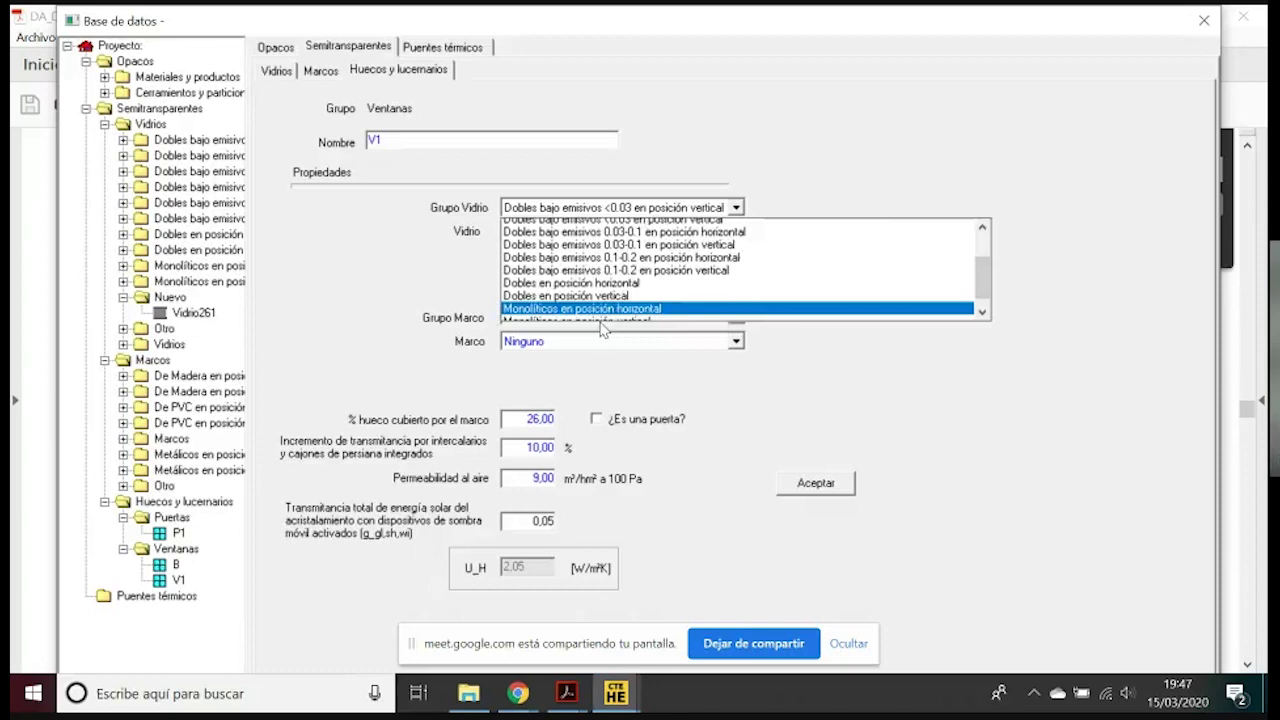
click(566, 293)
click(543, 233)
click(552, 247)
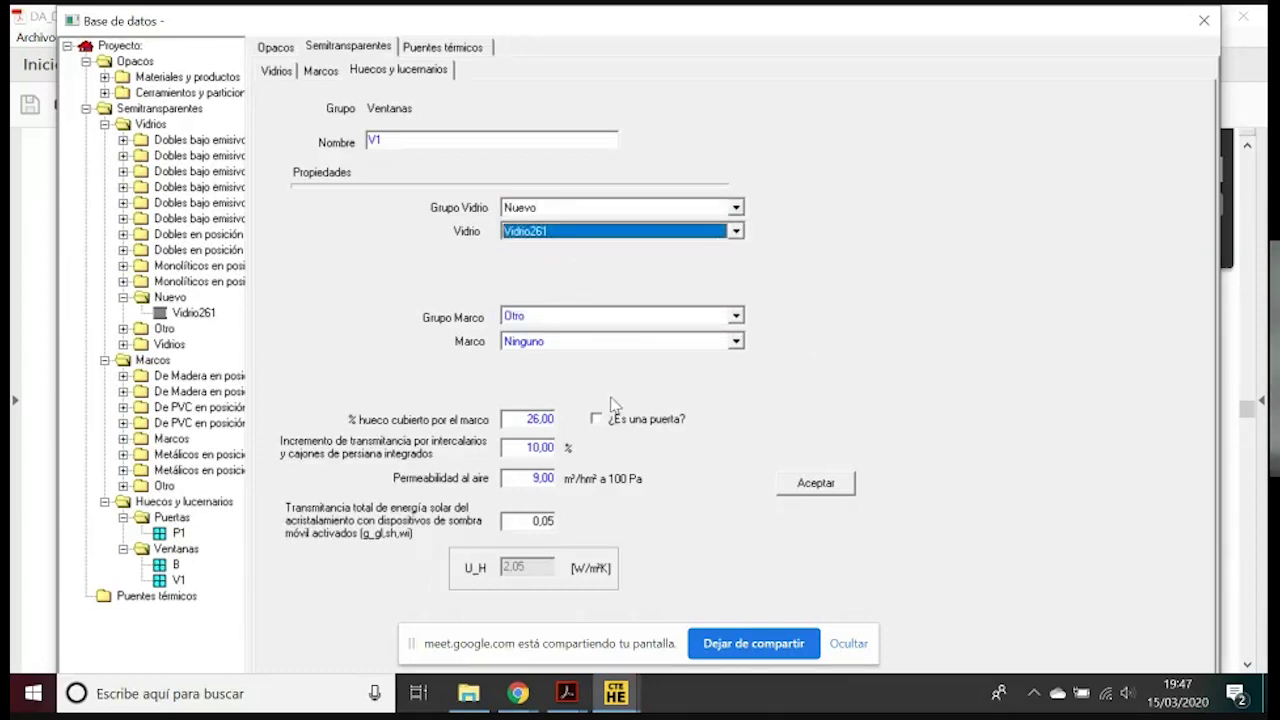
click(814, 487)
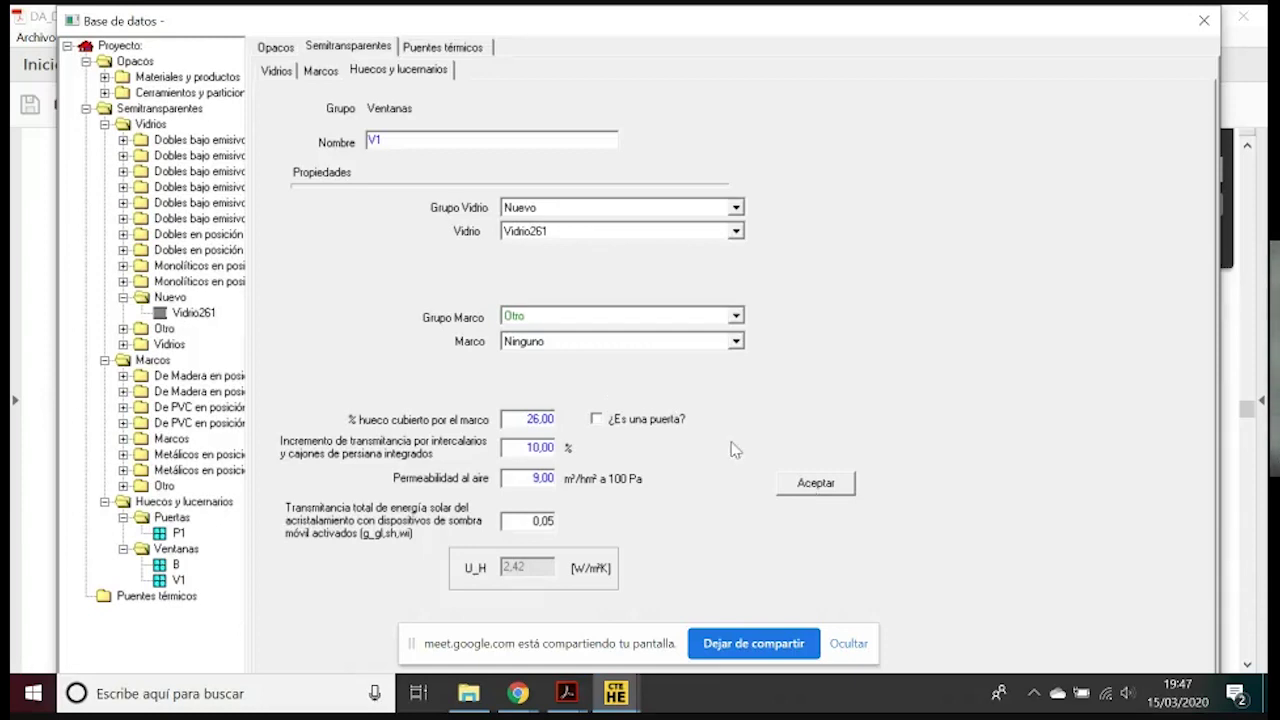
Assign window V1 the frame VER_Con rotura de puente térmico mayor de 12 mm from the group Metálicos en posición vertical and accept the definition
click(545, 318)
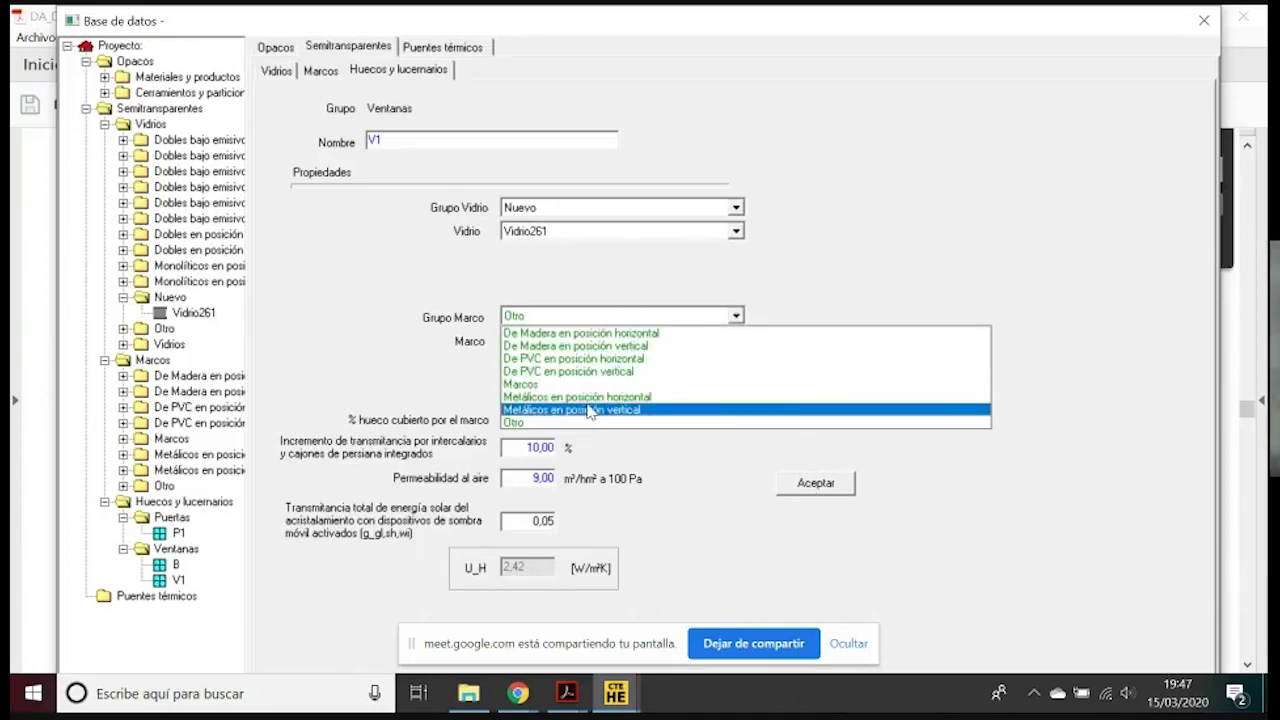
click(590, 409)
click(580, 346)
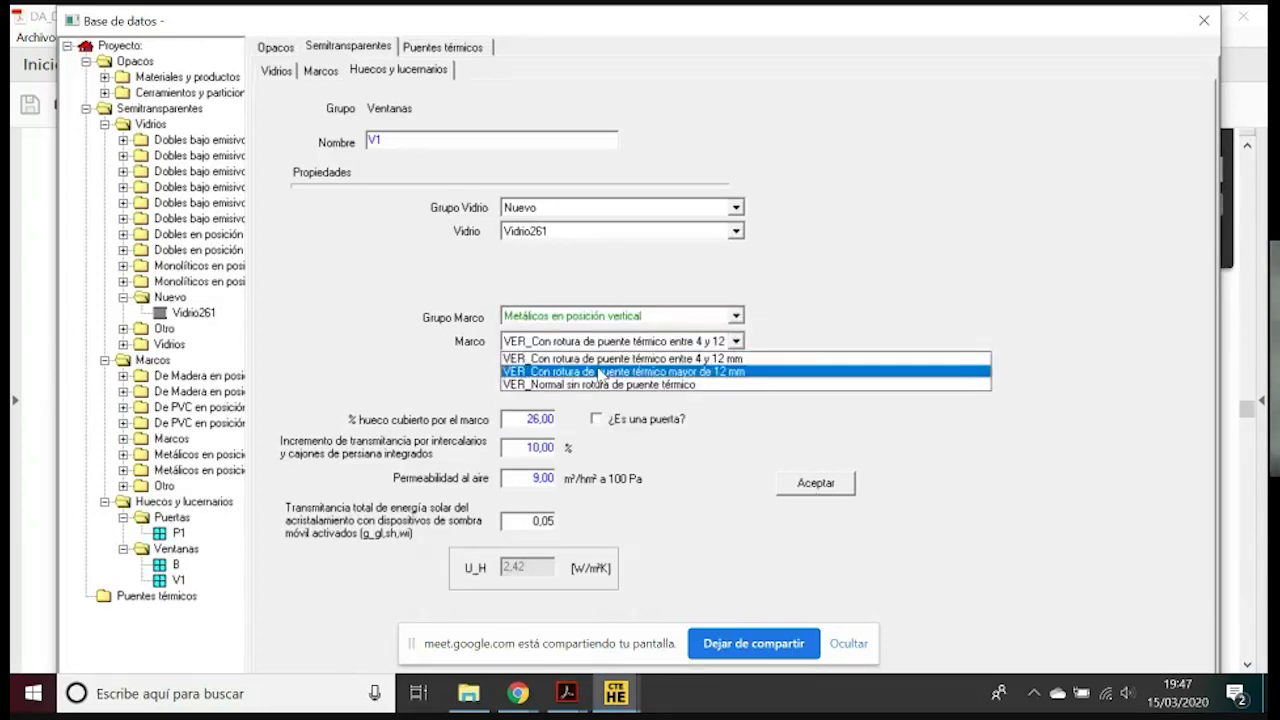
click(585, 368)
click(825, 486)
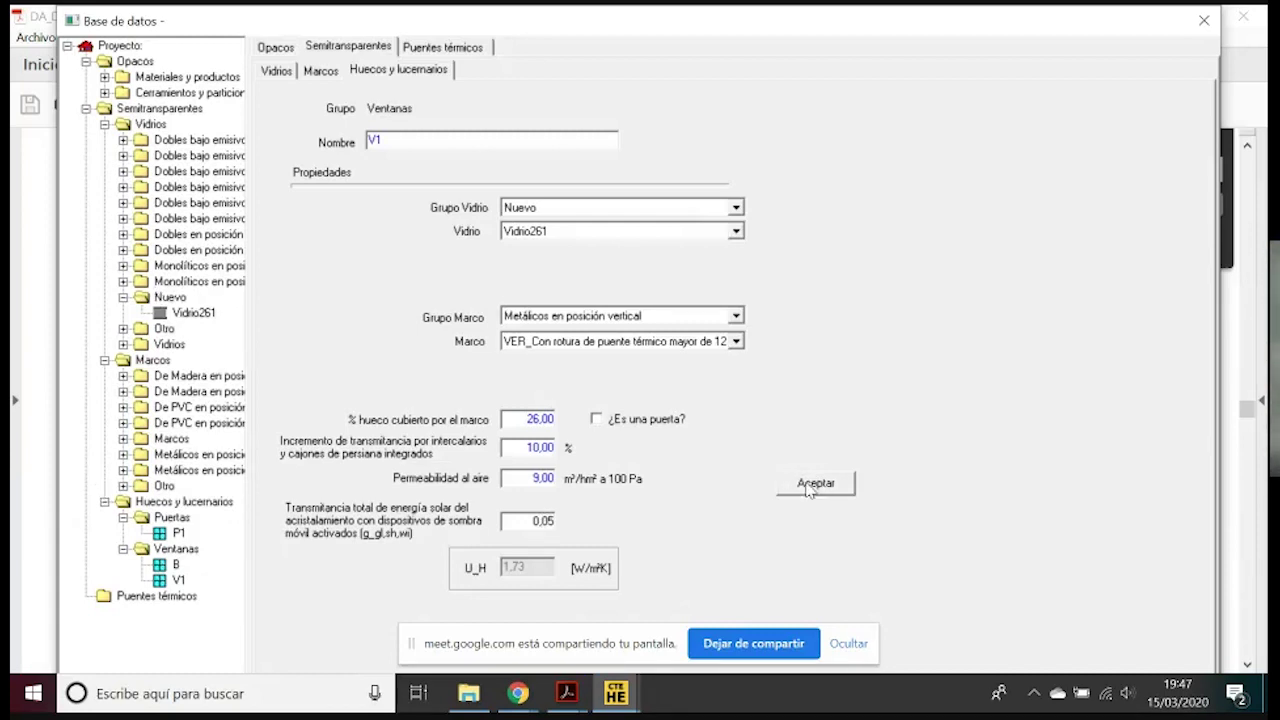
Check window B and the project's thermal bridges (Puentes térmicos), and accept the thermal bridge values
click(176, 565)
click(160, 596)
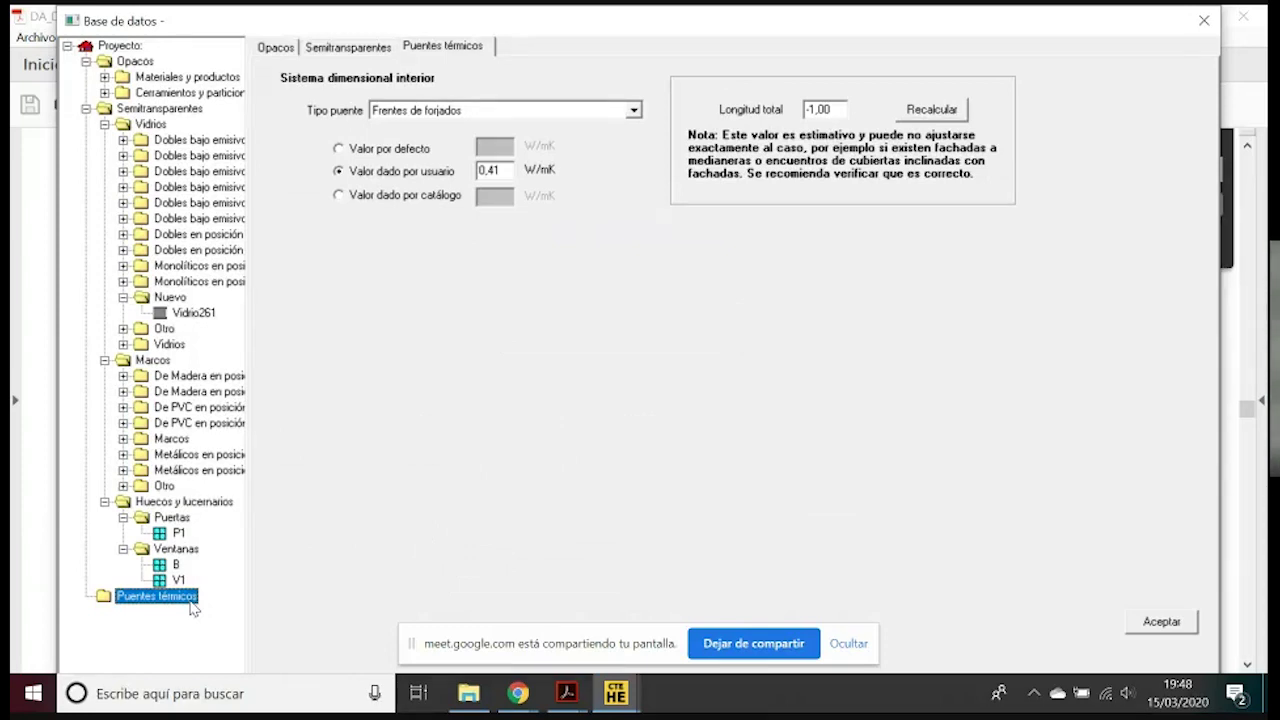
click(1158, 620)
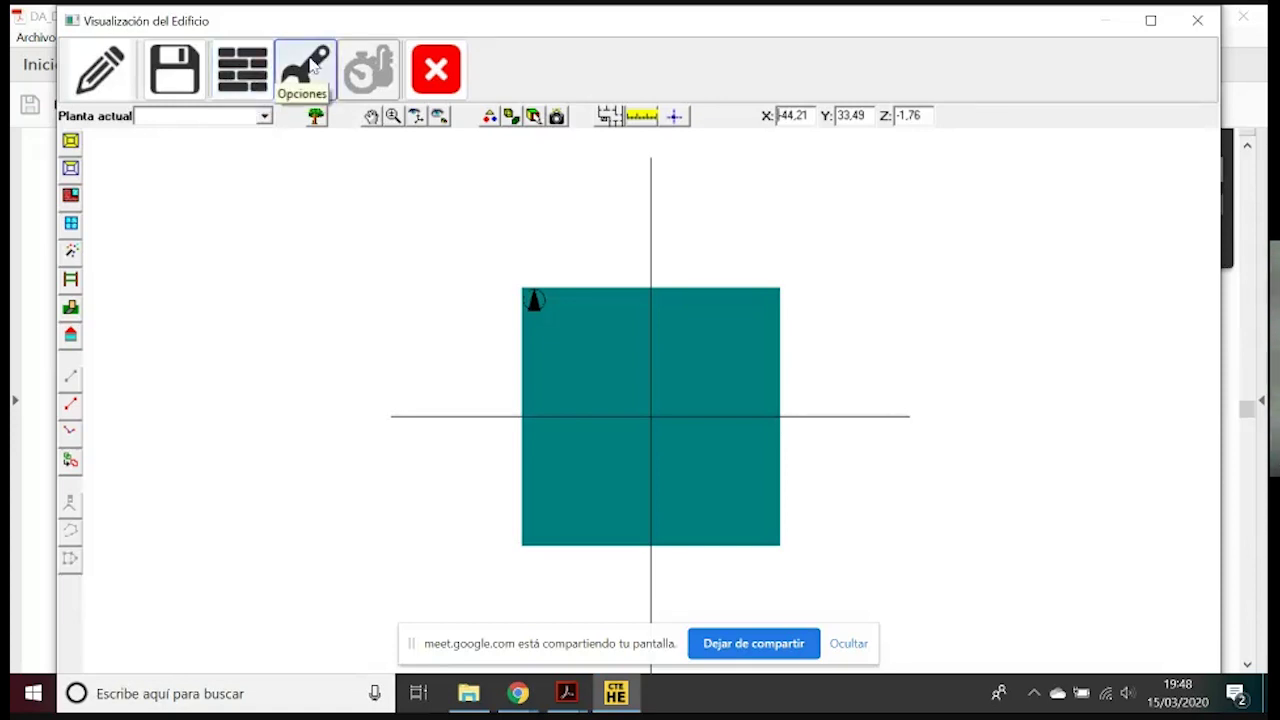
Review the workspace dimensions and building orientation angle in the building options and disable Triangulación Automática
click(306, 75)
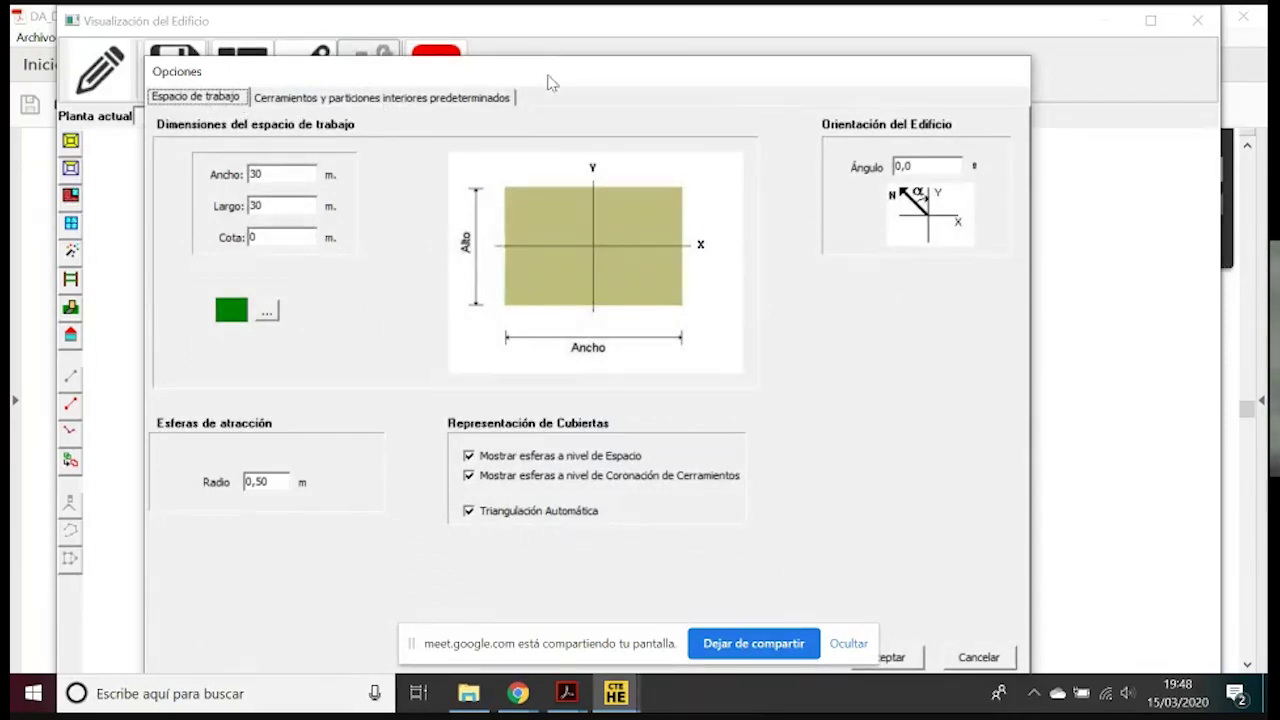
drag(549, 78, 547, 50)
double_click(282, 148)
double_click(280, 180)
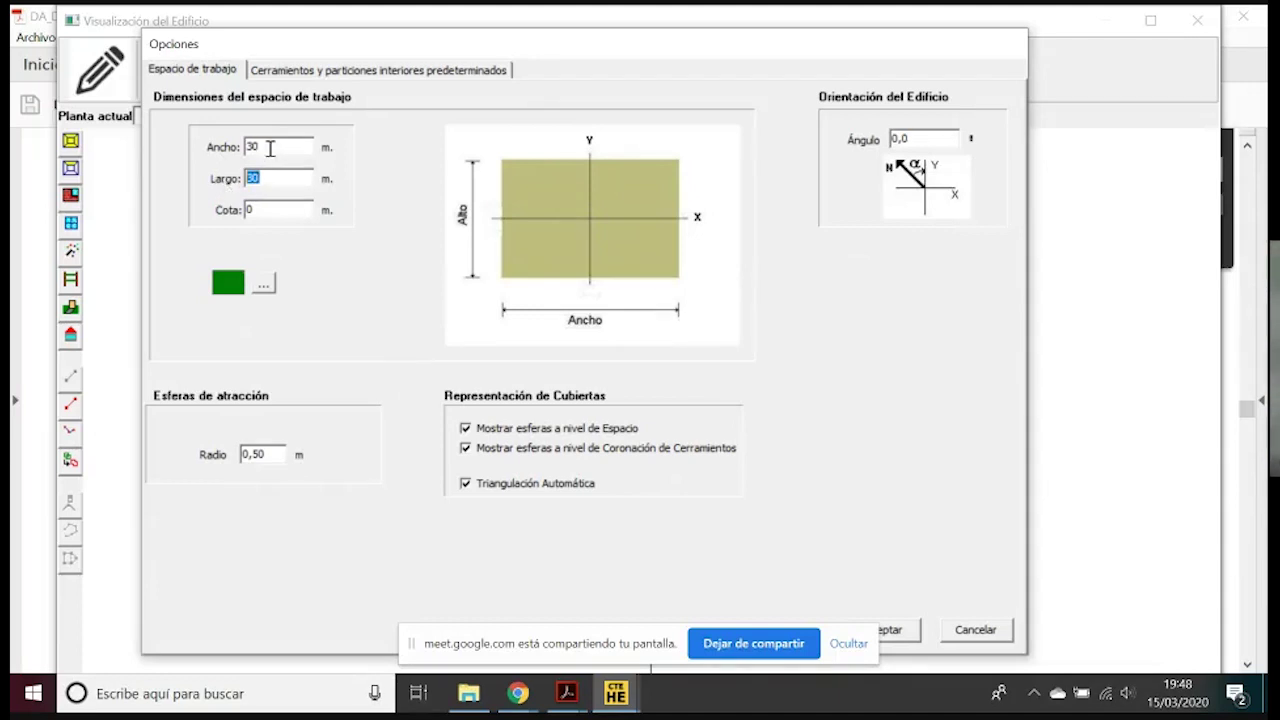
click(467, 488)
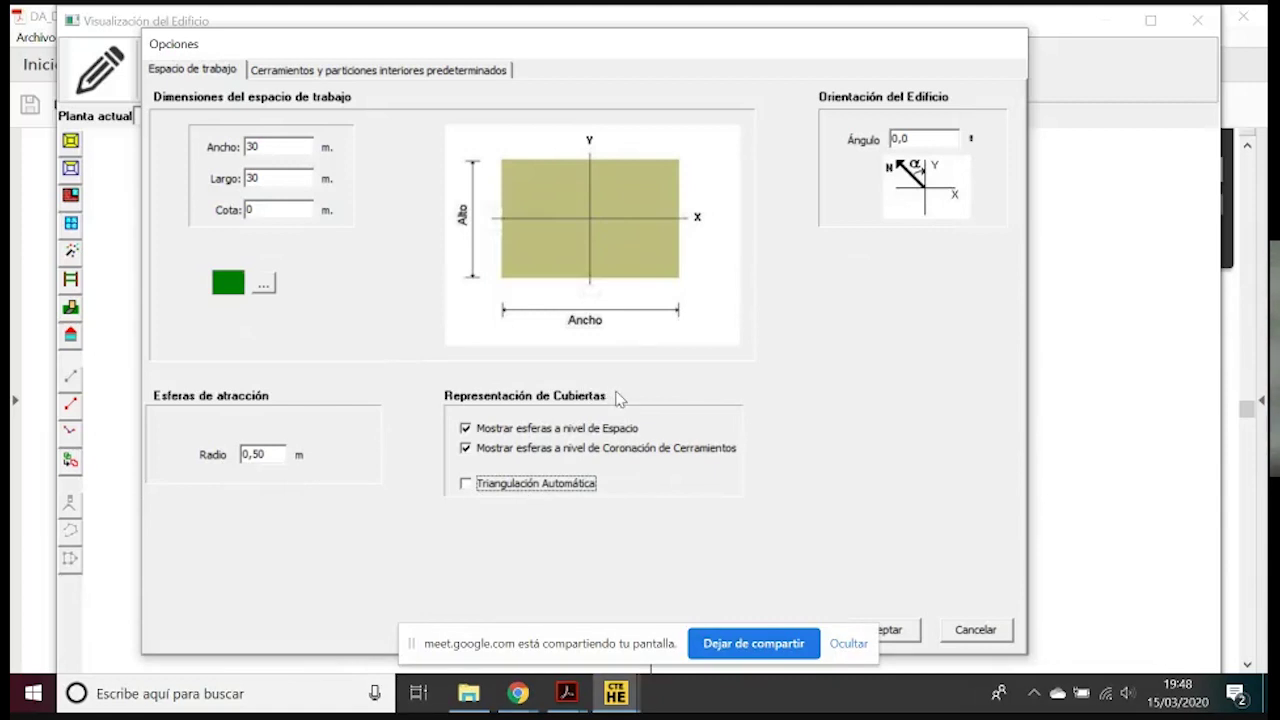
drag(936, 142, 886, 142)
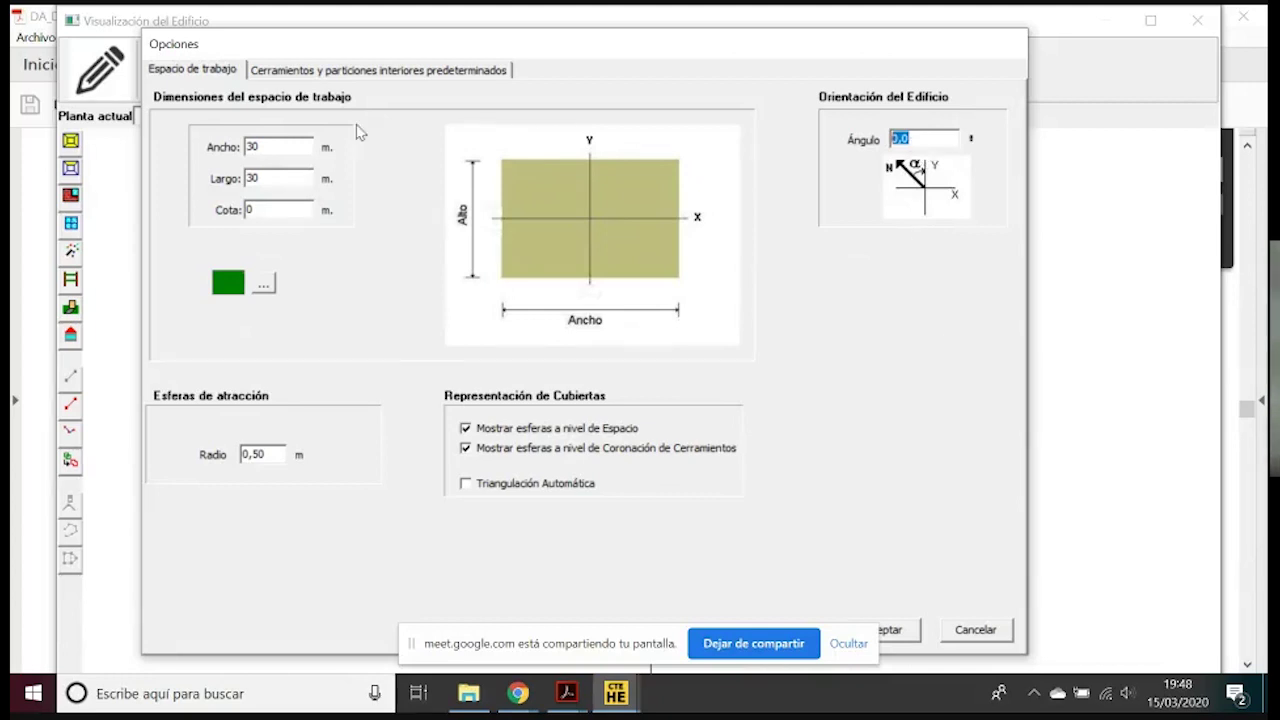
Examine the default enclosures and partitions and the compositions available for façade walls, keeping Fachada
click(334, 78)
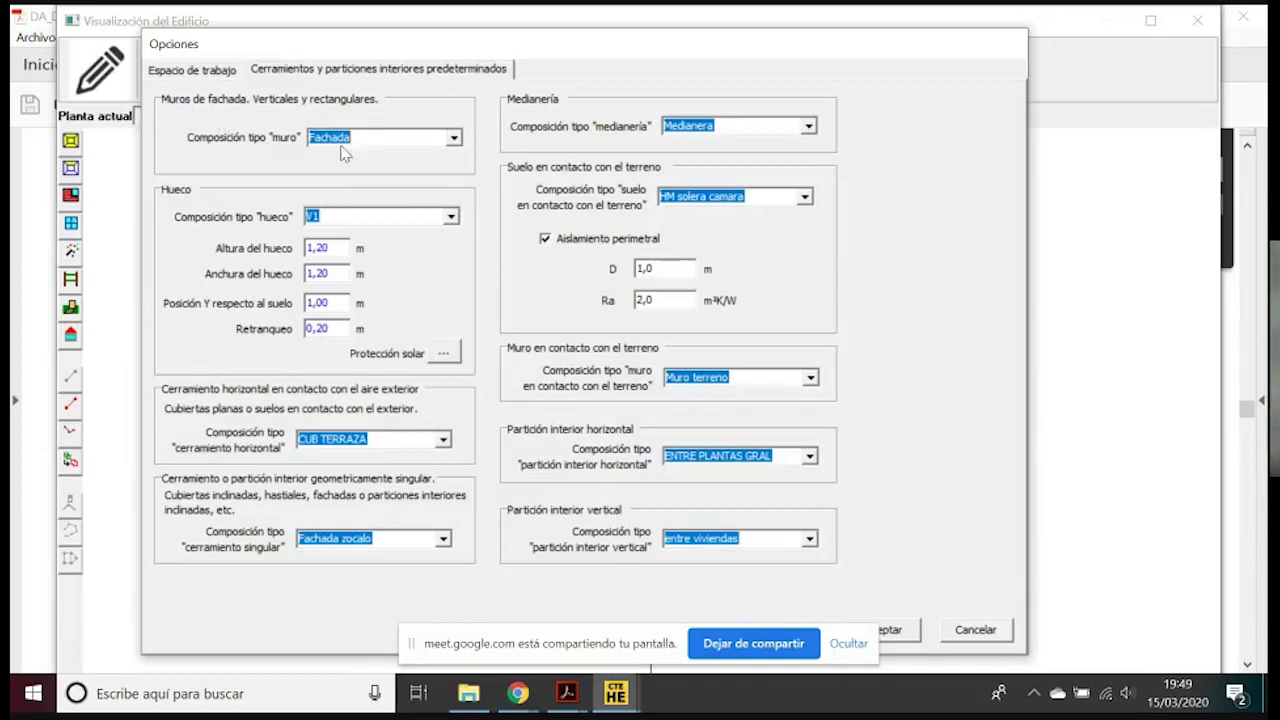
click(454, 137)
scroll(458, 190, up, 1)
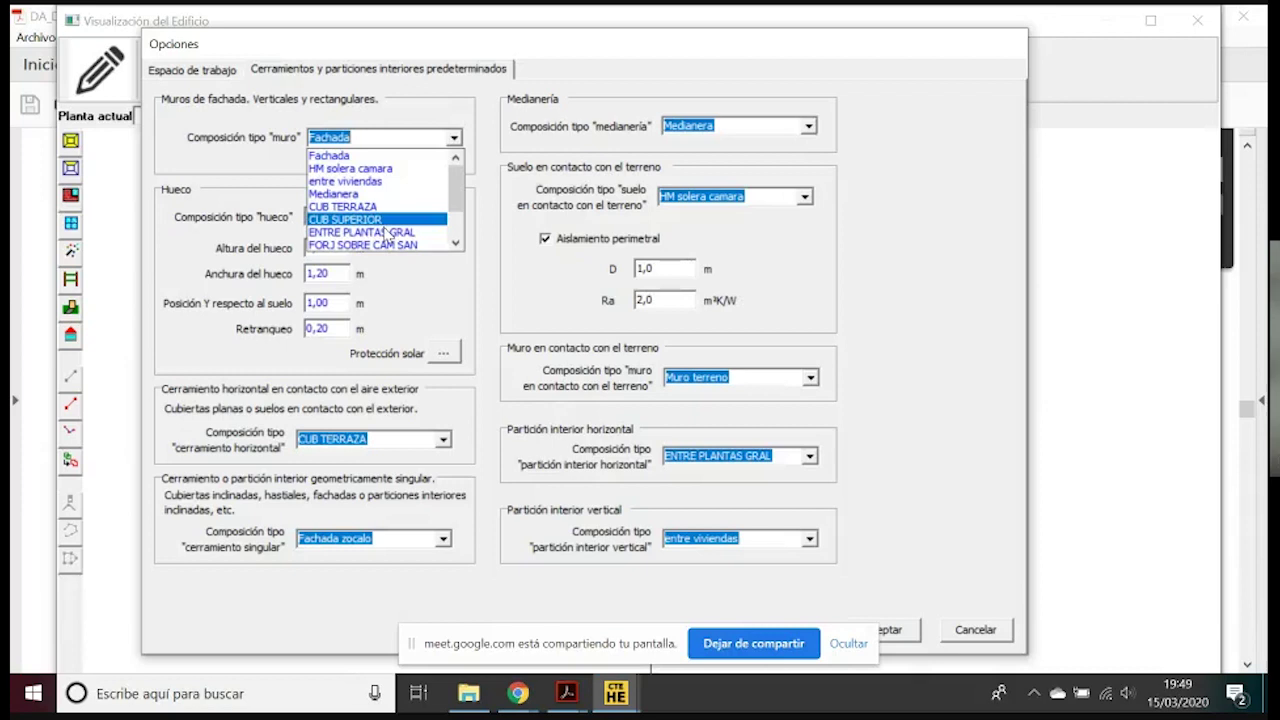
mouse_move(457, 190)
mouse_down()
mouse_move(462, 222)
mouse_move(460, 172)
mouse_up()
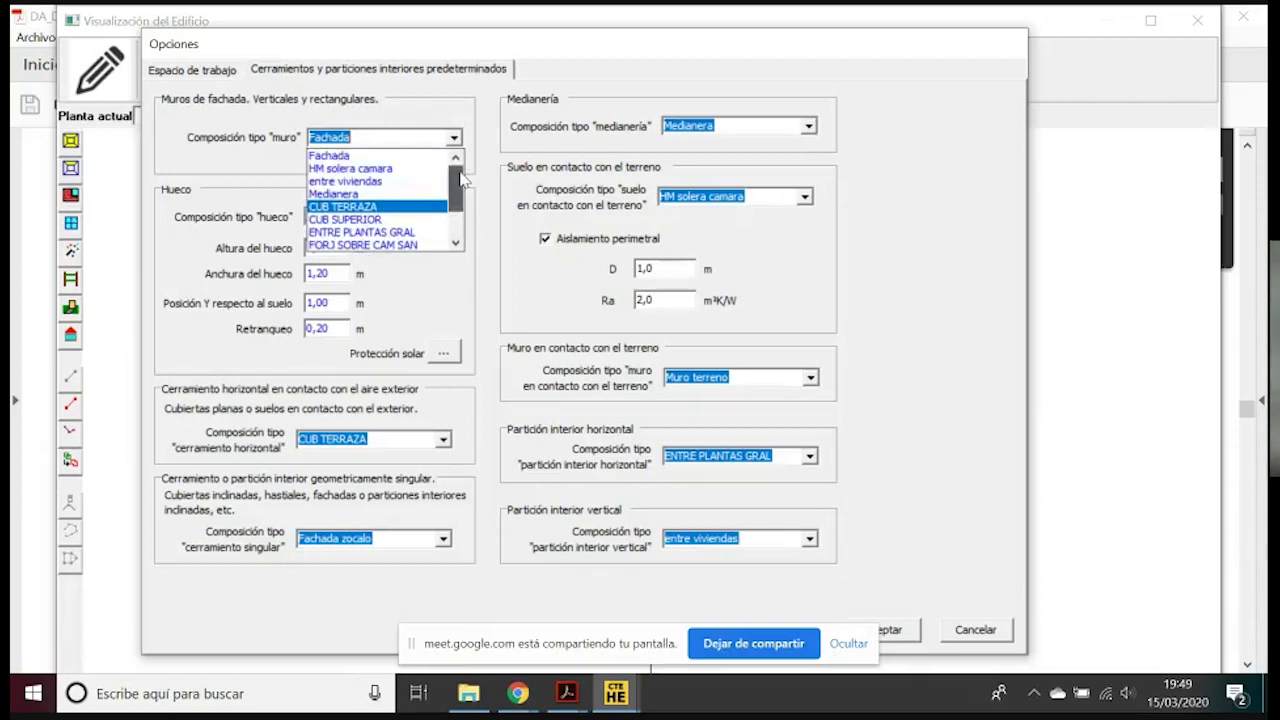
click(455, 141)
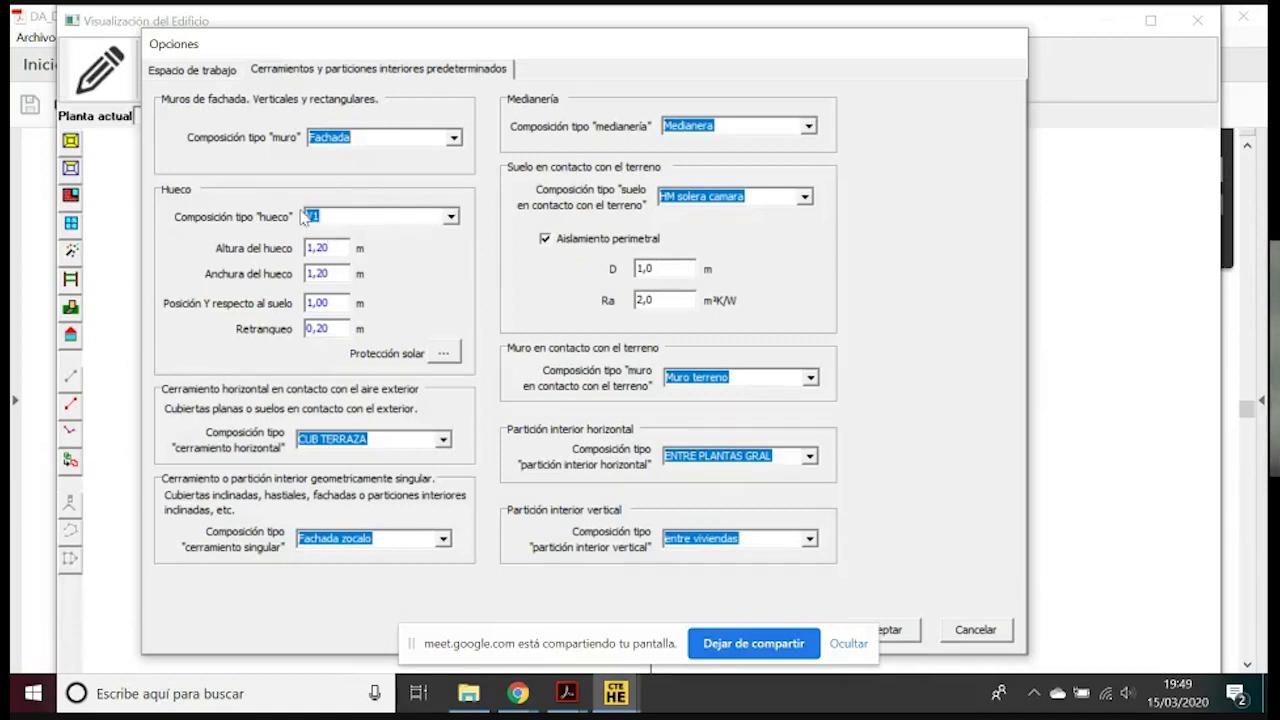
Review the default opening's height, width, position above the floor and setback
click(334, 248)
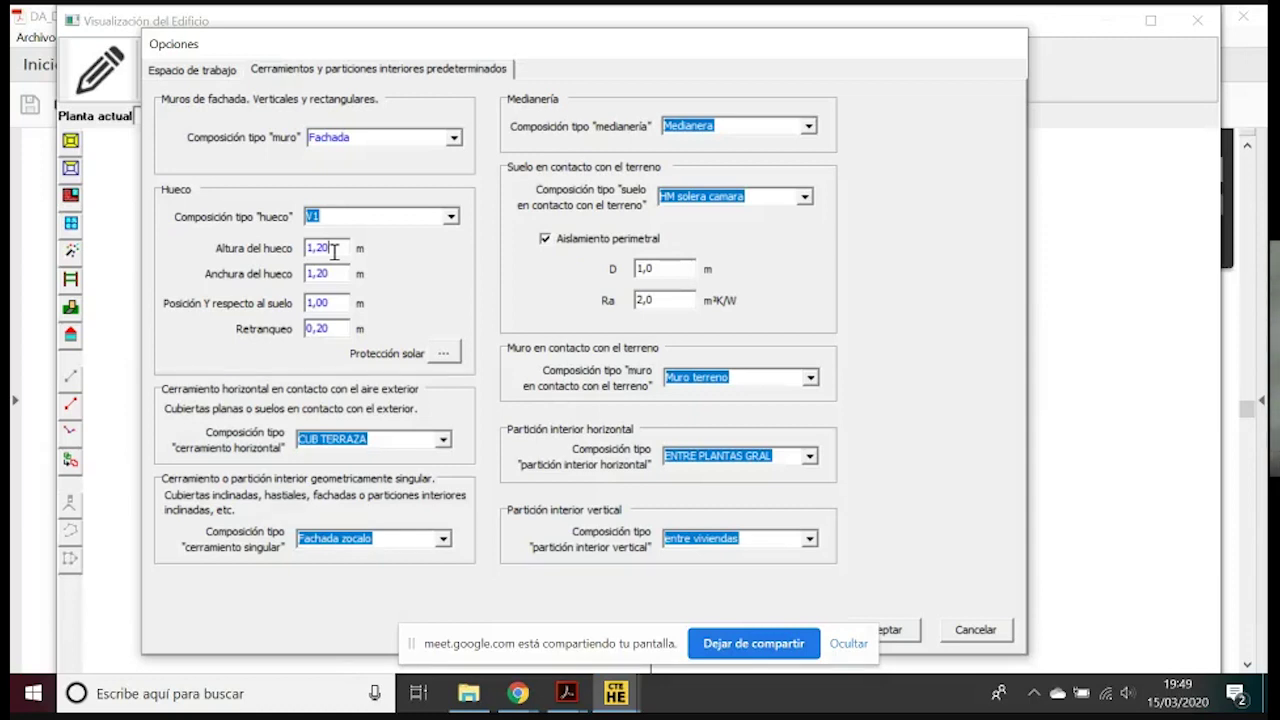
drag(334, 252, 309, 250)
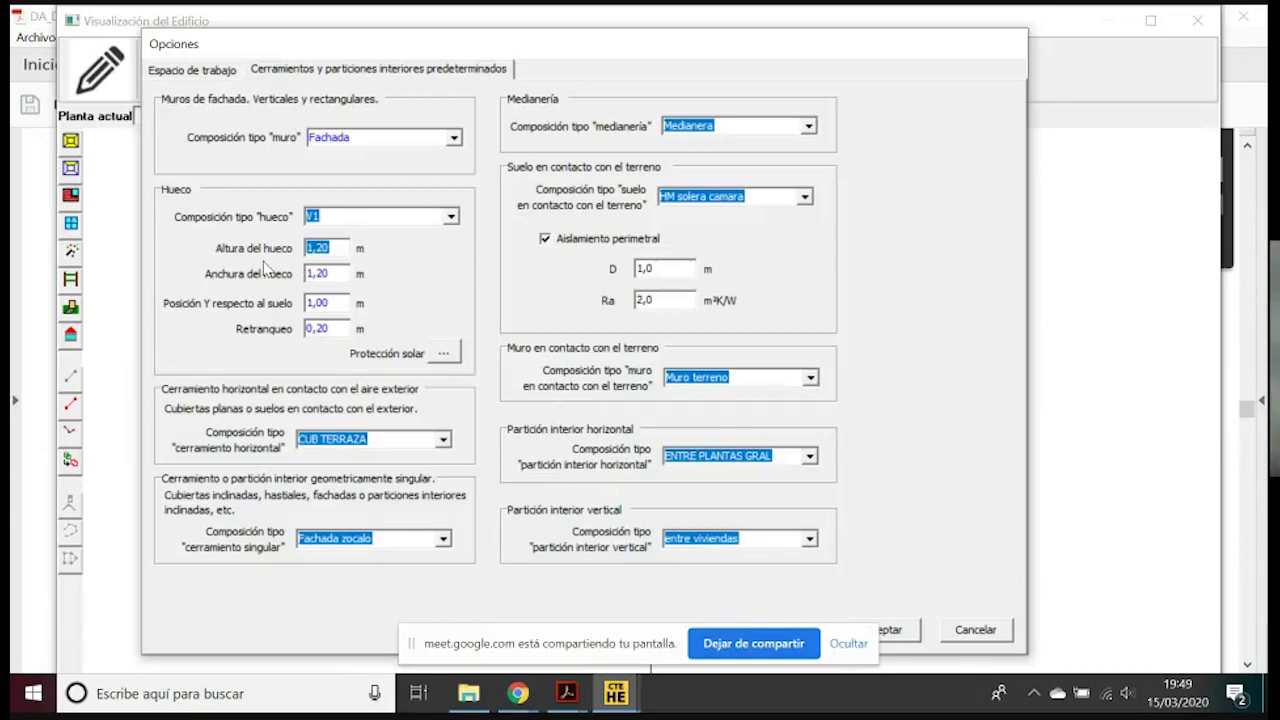
drag(337, 274, 304, 274)
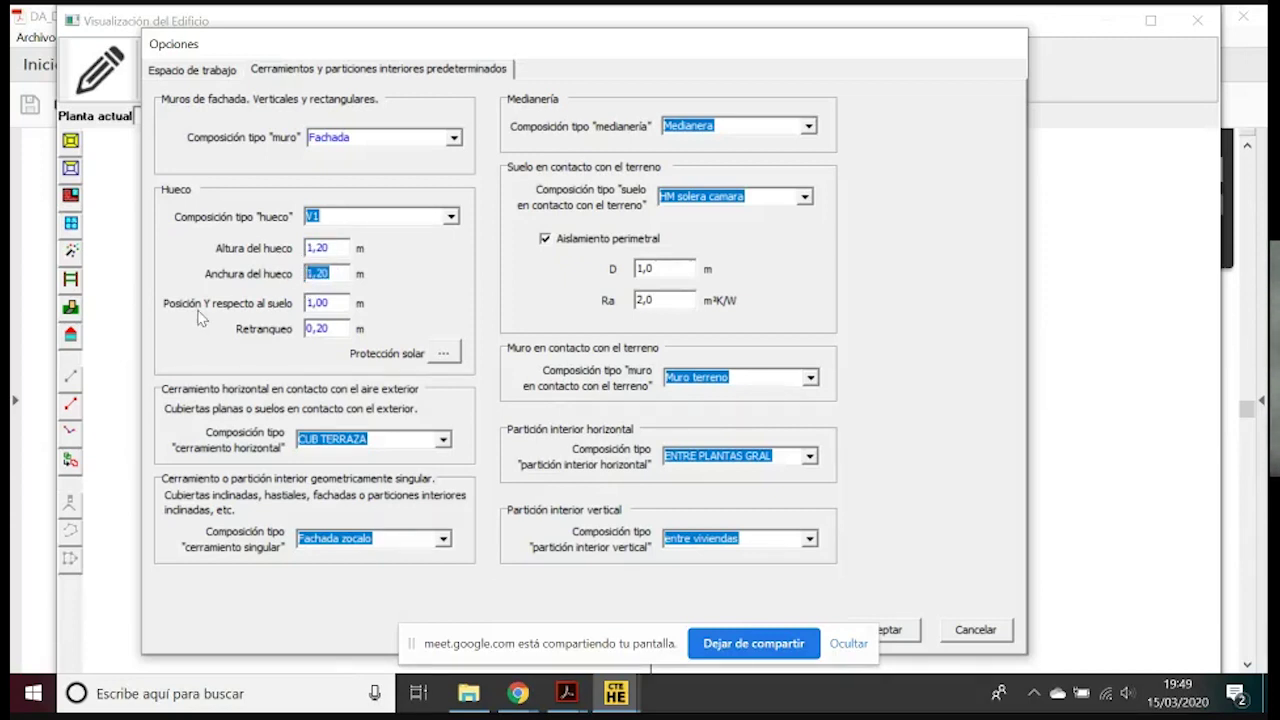
drag(337, 303, 296, 304)
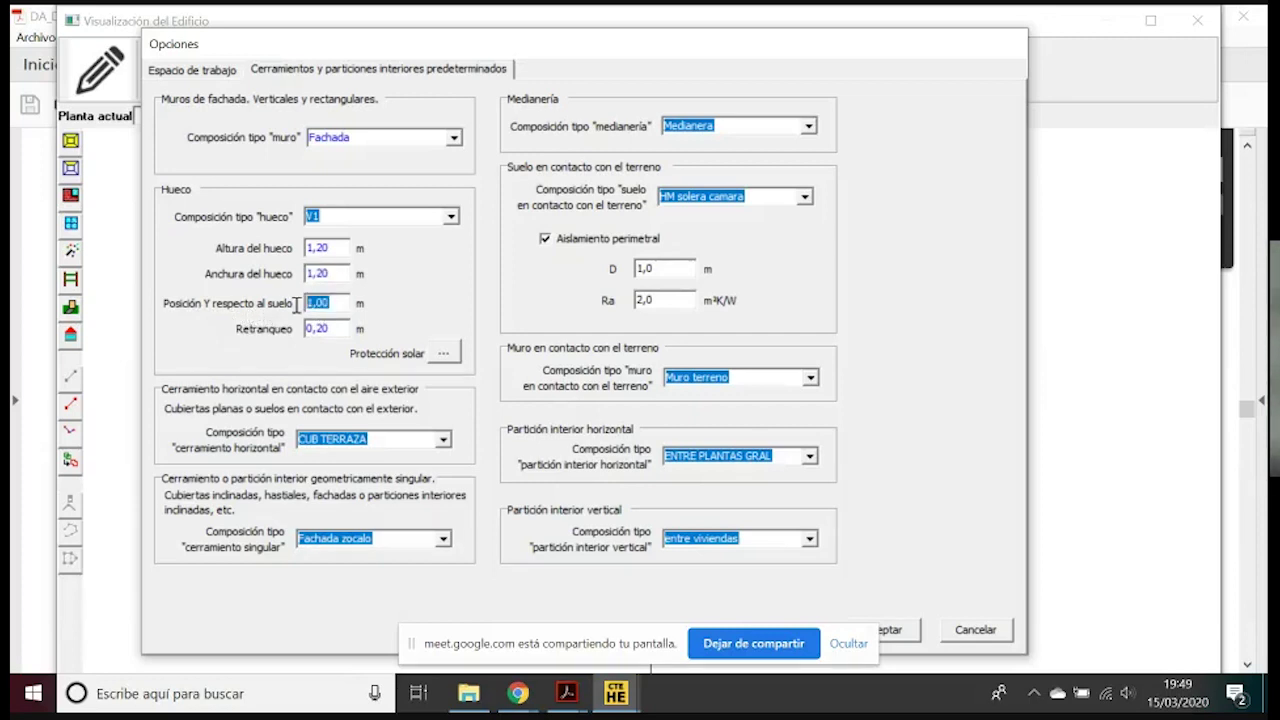
click(333, 303)
drag(337, 329, 296, 347)
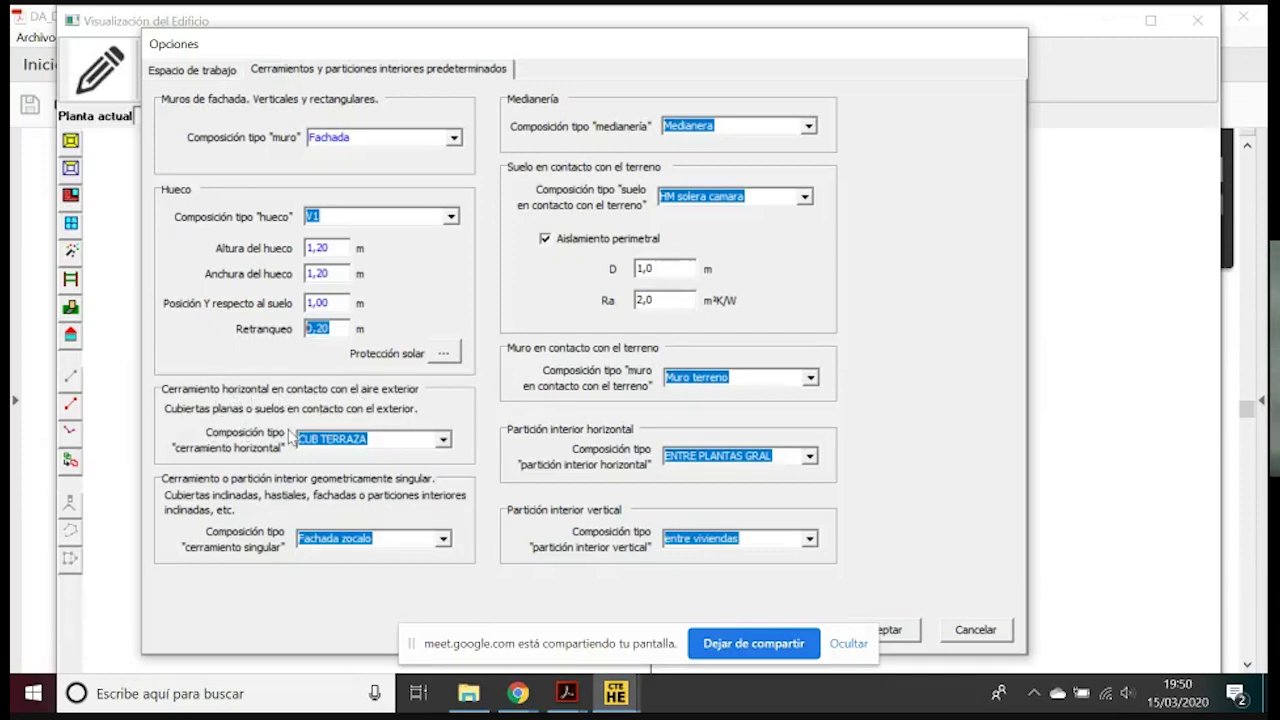
Choose CUB TERRAZA as the default horizontal enclosure in contact with outside air and accept the building options
click(432, 440)
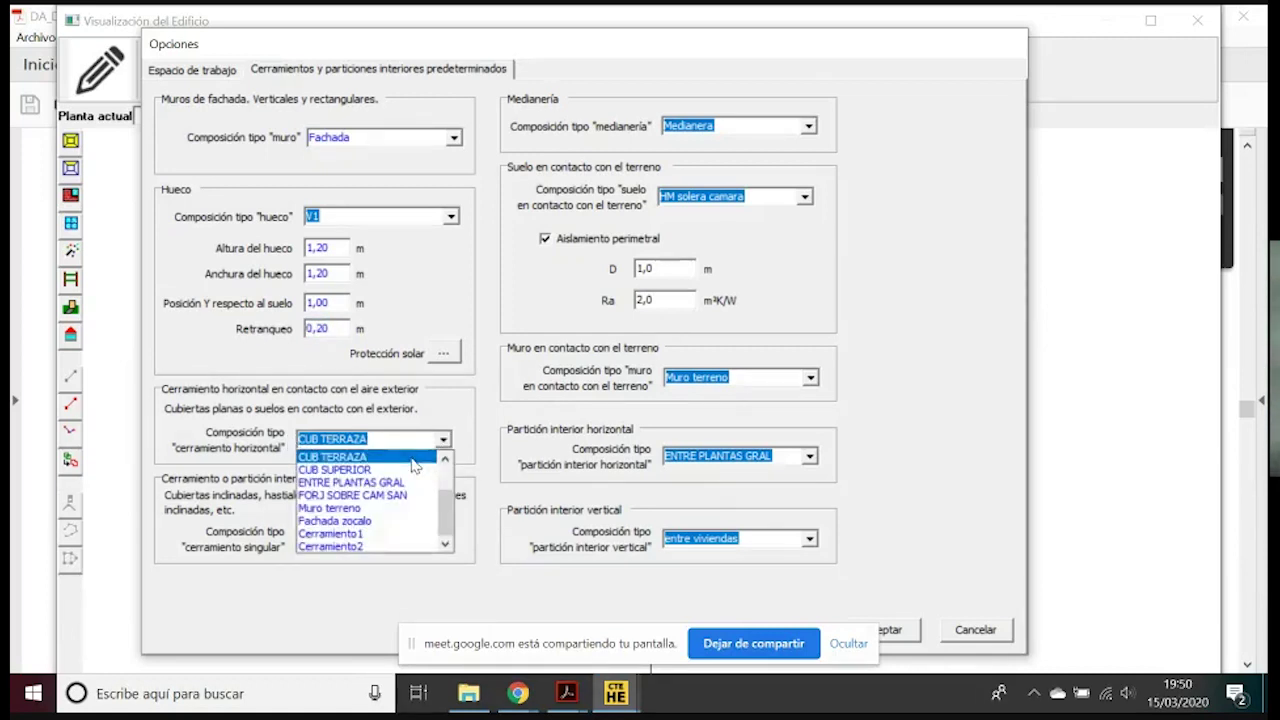
click(415, 458)
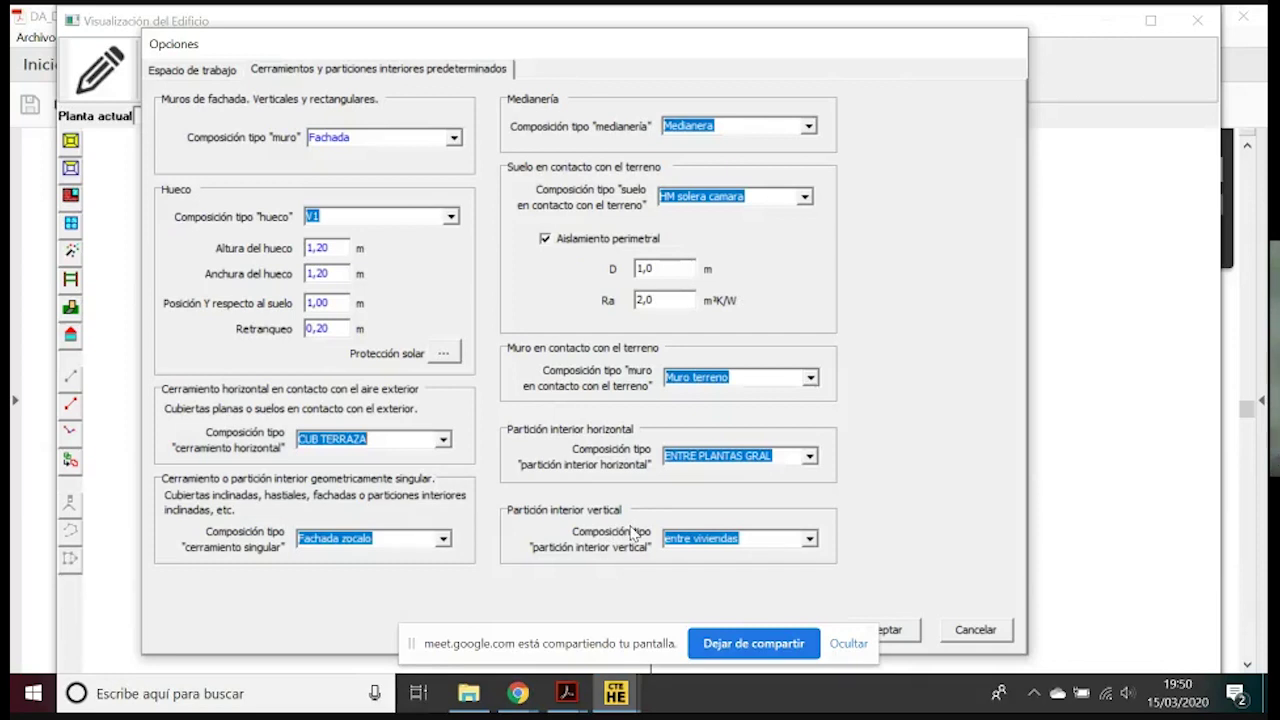
click(900, 632)
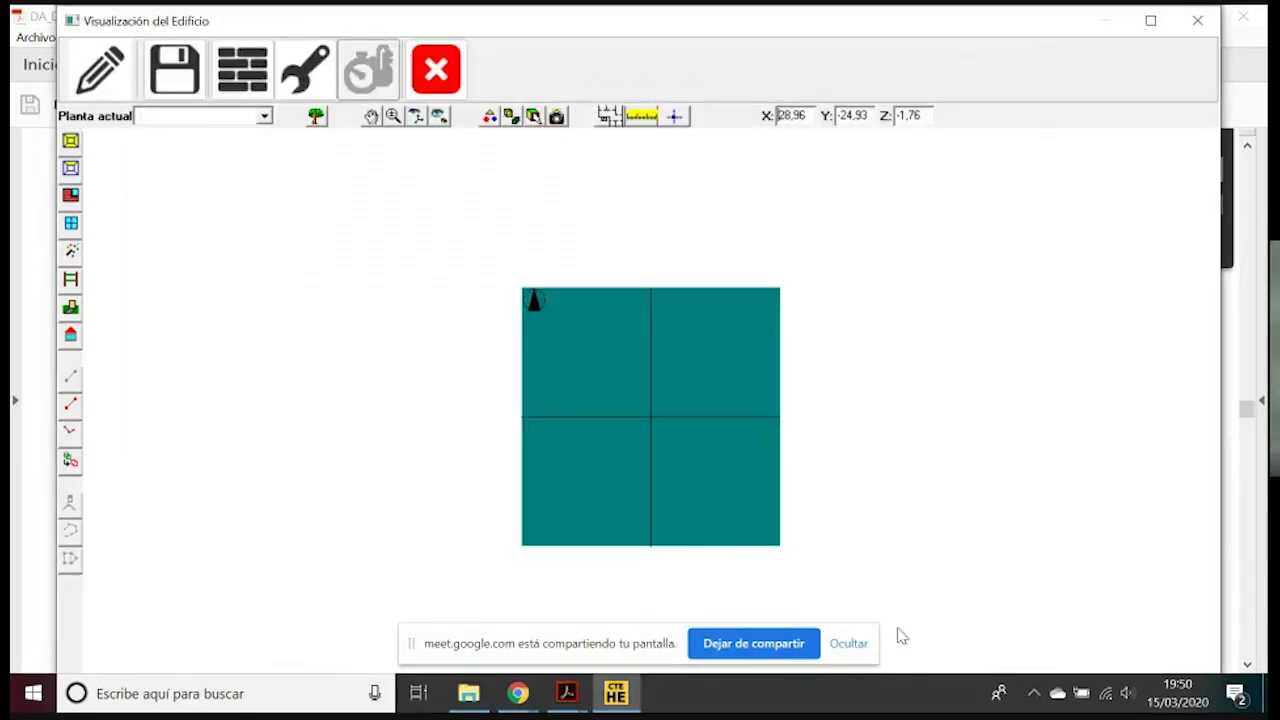
Examine the empty workspace in plan by panning it and zooming in and out
scroll(683, 291, up, 2)
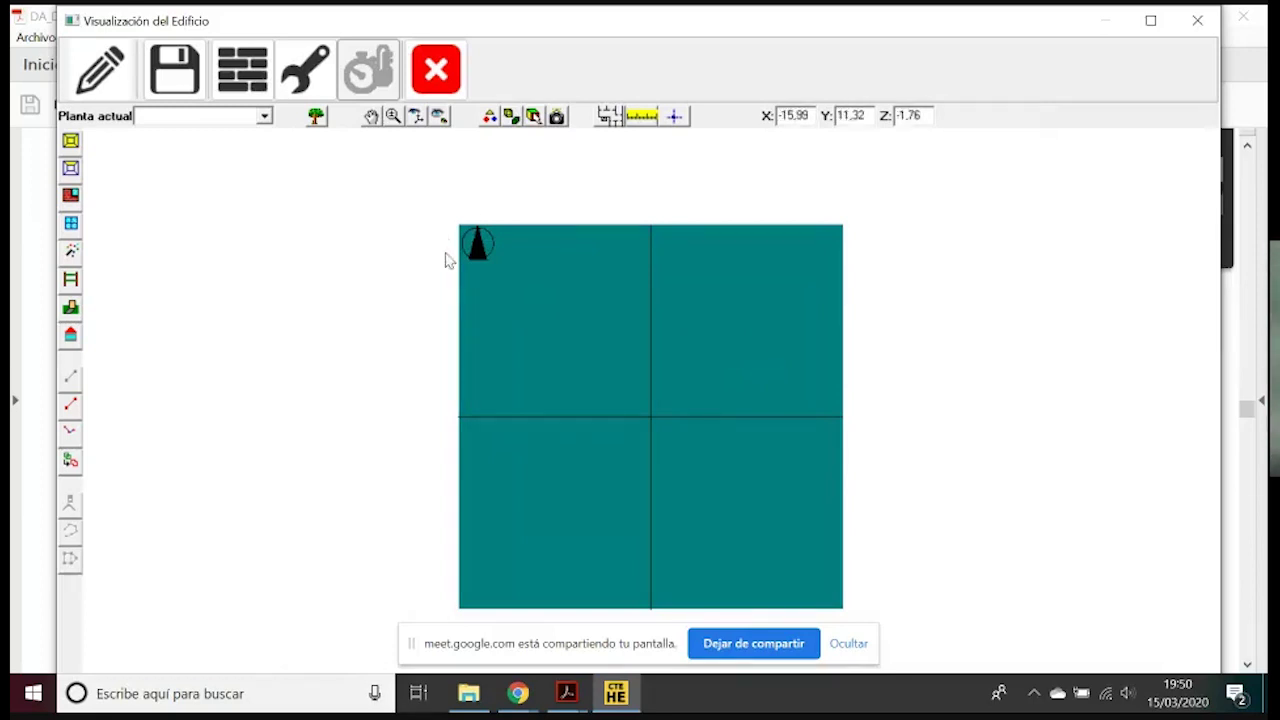
click(371, 116)
mouse_move(628, 392)
mouse_down()
mouse_move(523, 423)
mouse_move(631, 343)
mouse_move(483, 417)
mouse_move(674, 400)
mouse_move(578, 349)
mouse_move(614, 357)
mouse_move(557, 391)
mouse_move(551, 349)
mouse_move(559, 382)
mouse_move(543, 351)
mouse_move(540, 391)
mouse_move(563, 374)
mouse_move(530, 366)
mouse_move(586, 351)
mouse_move(581, 377)
mouse_up()
click(394, 115)
drag(535, 317, 534, 286)
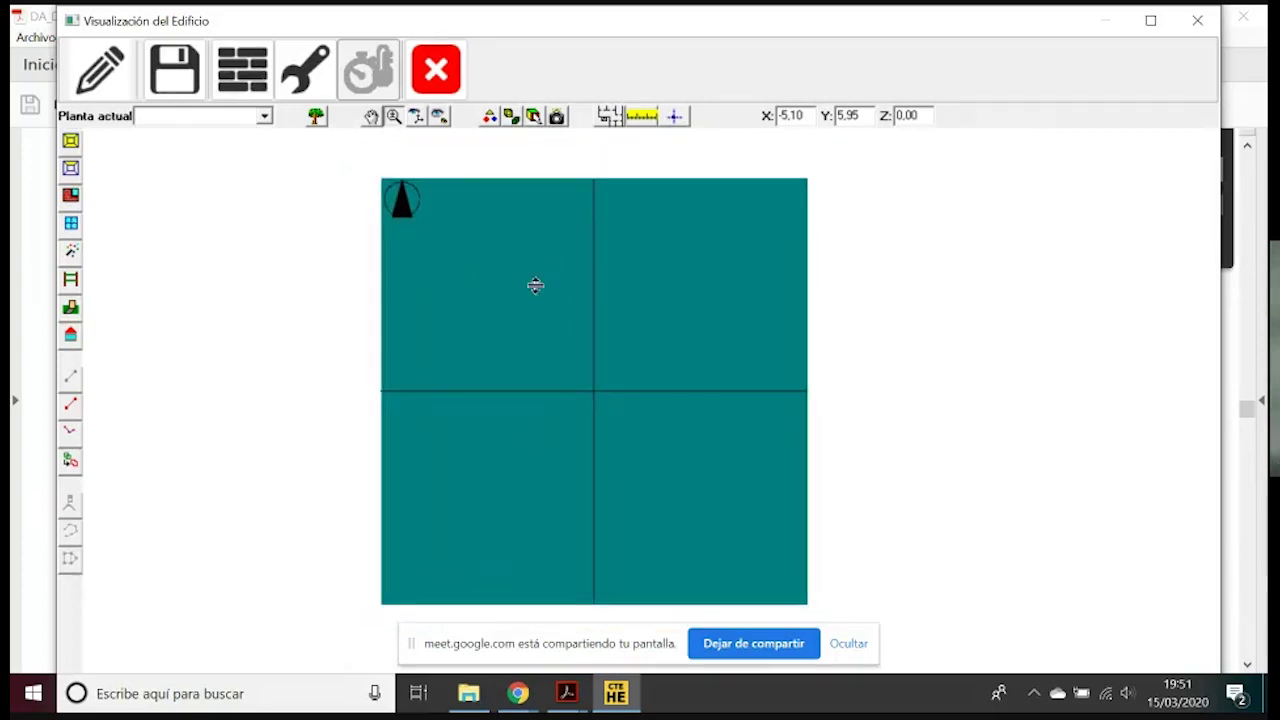
click(396, 120)
scroll(534, 373, down, 3)
scroll(555, 400, up, 3)
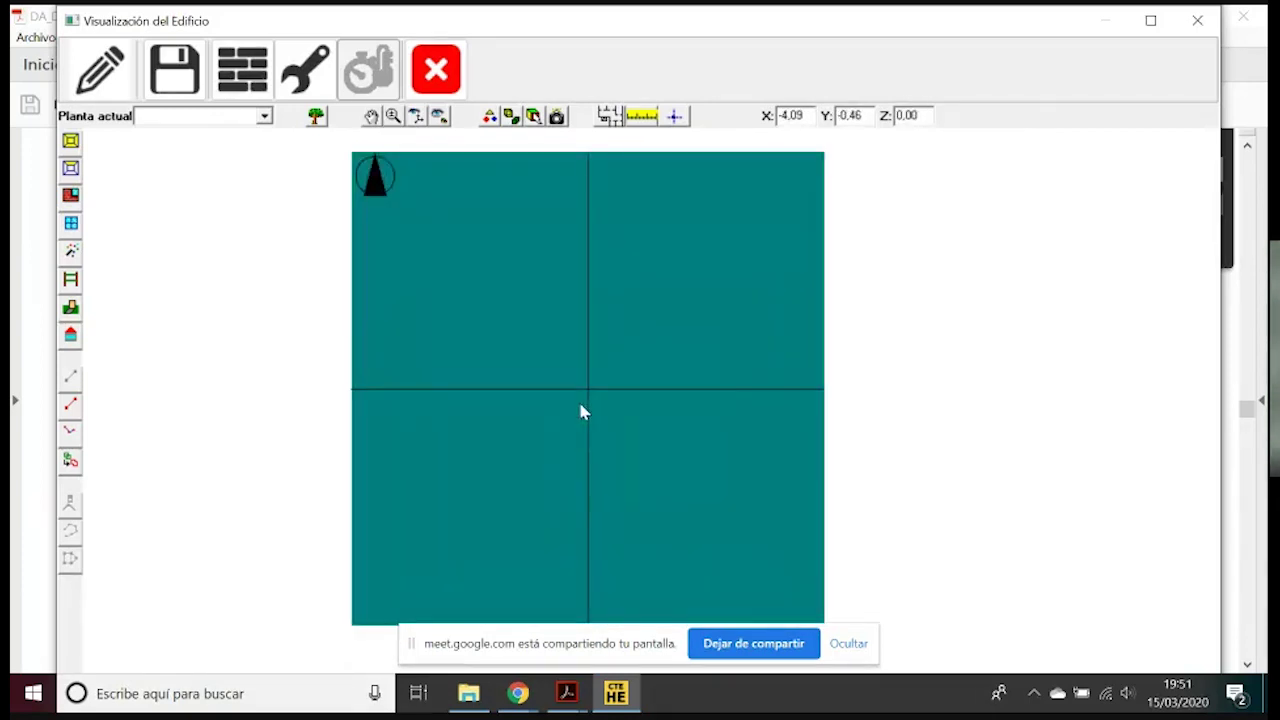
Rotate the workspace to inspect it in 3D, restore the plan view (Vista en Planta) and recentre it
click(416, 117)
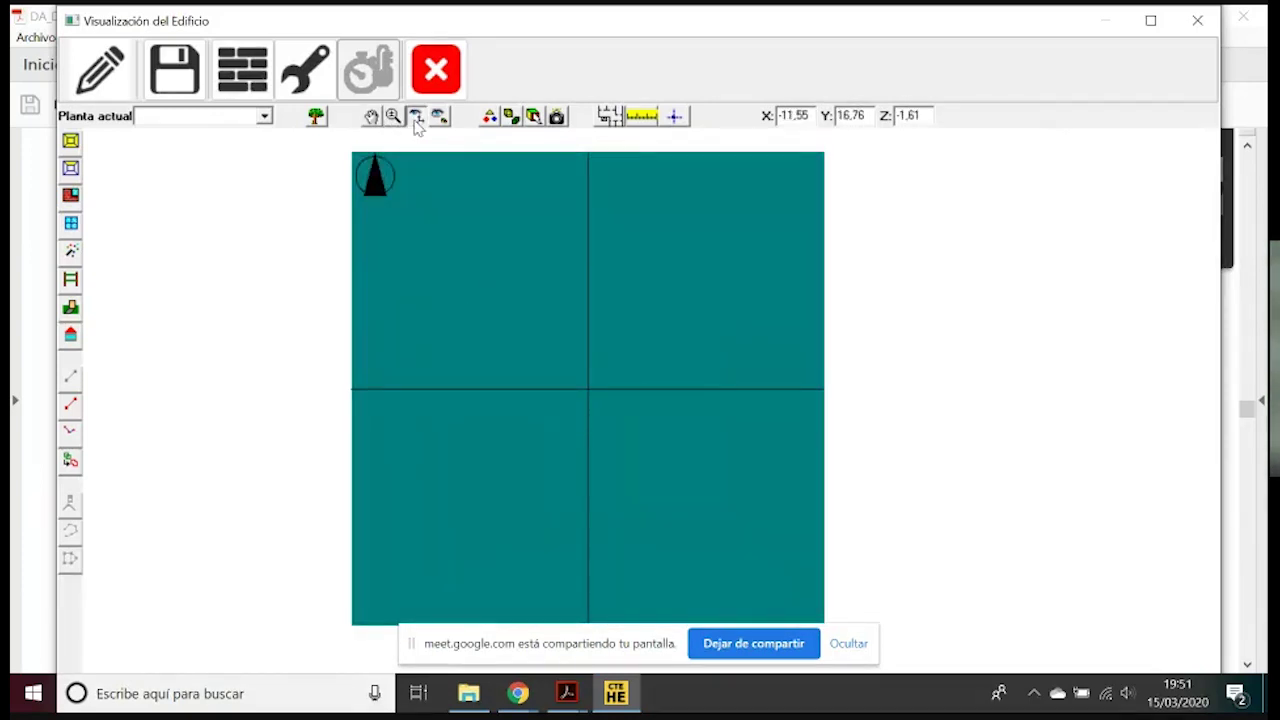
drag(569, 349, 708, 327)
drag(680, 409, 491, 203)
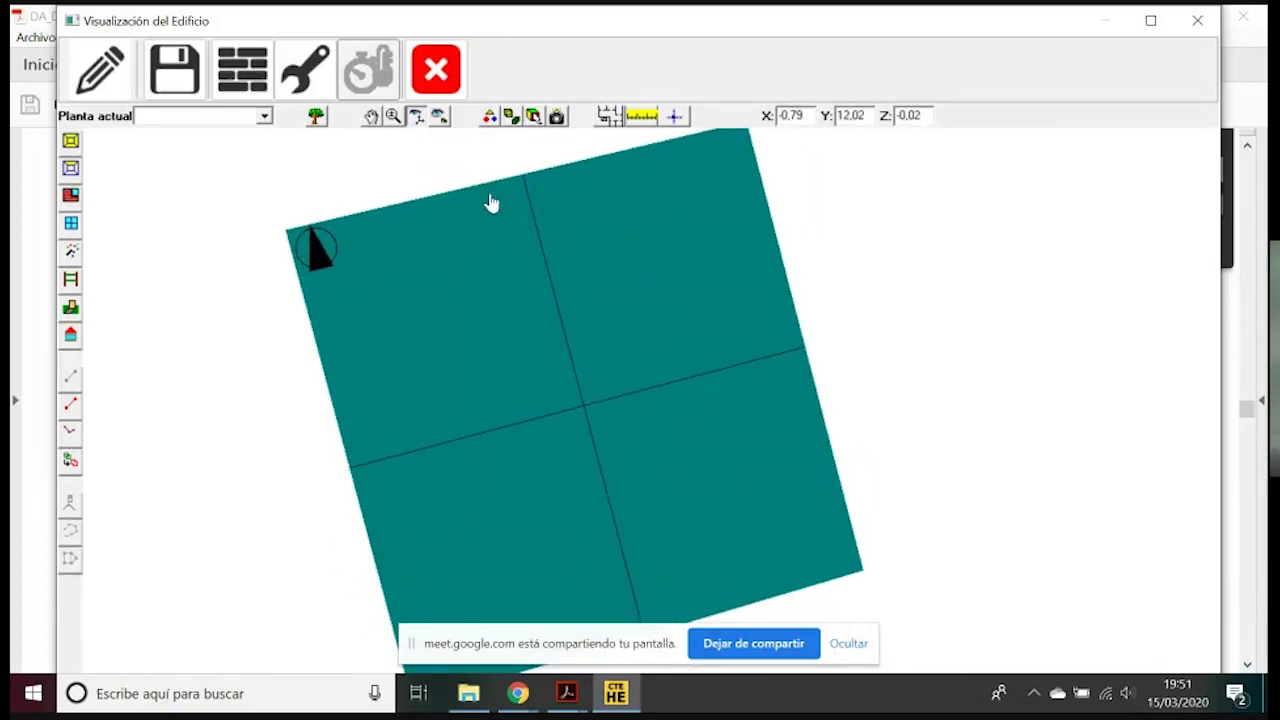
click(440, 117)
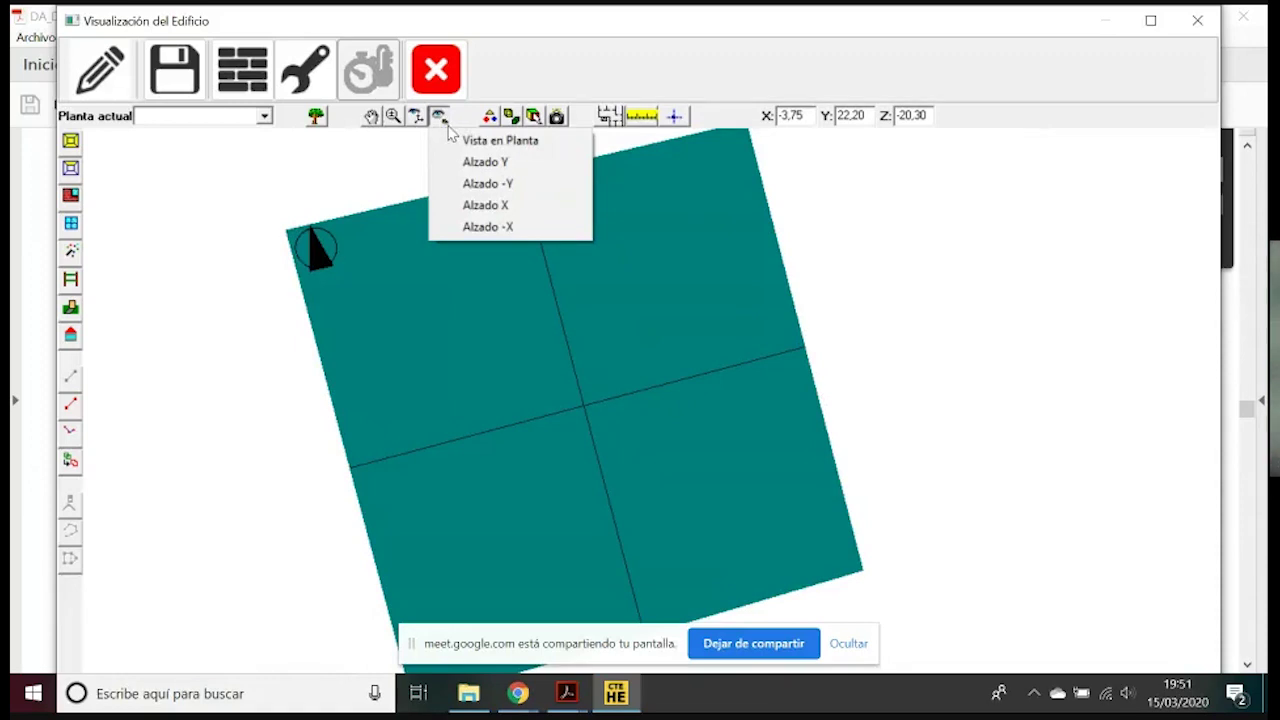
click(488, 140)
scroll(705, 494, up, 2)
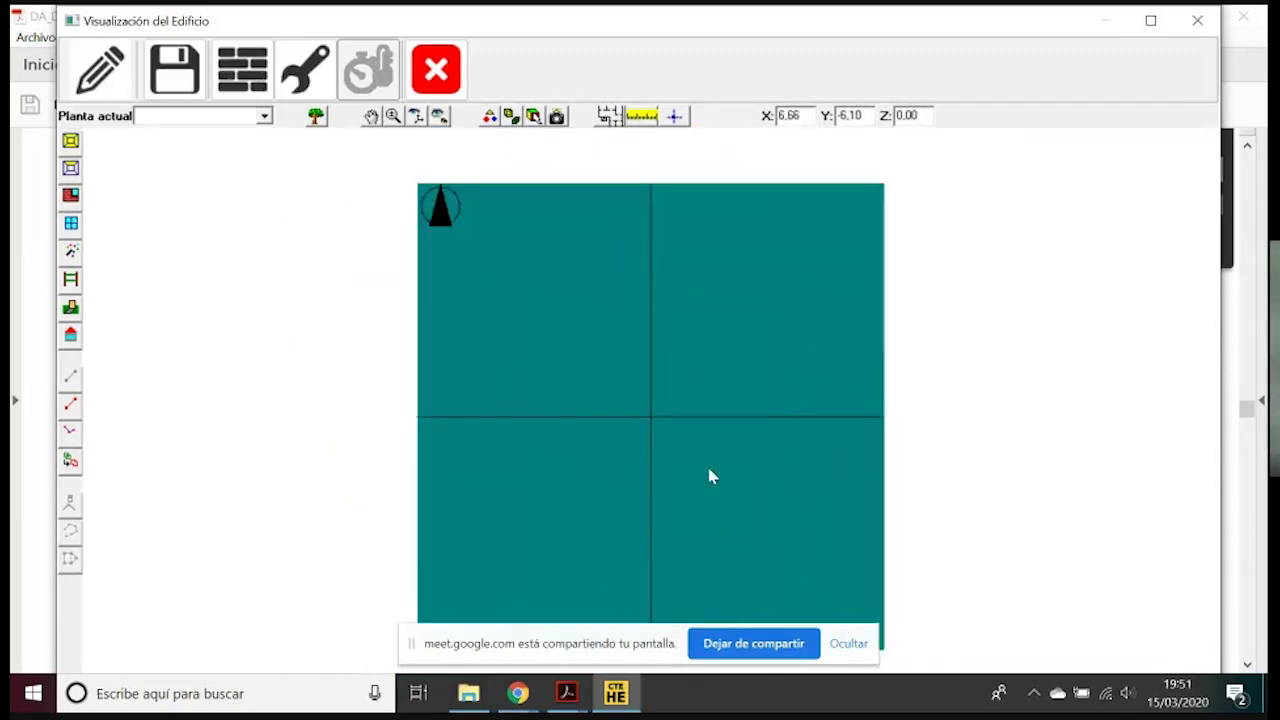
click(371, 116)
drag(637, 371, 574, 331)
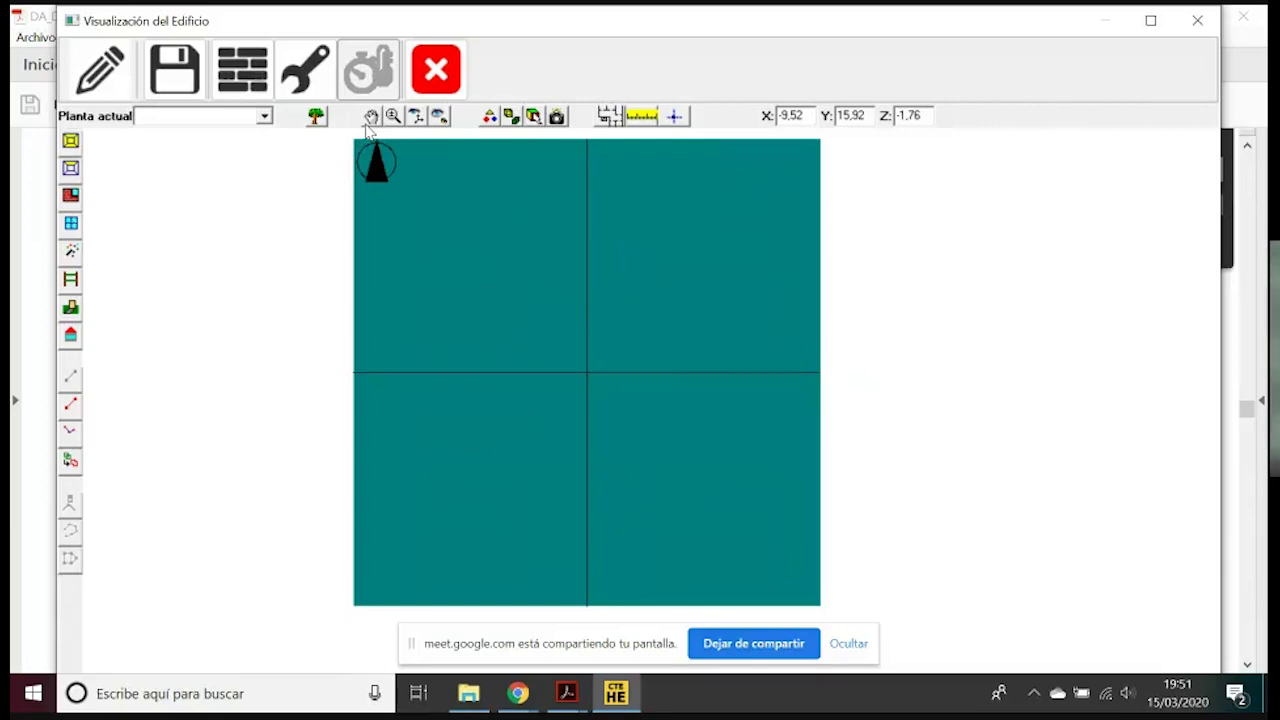
Start a new floor P01 with no previous floor, multiplier 1, a space height of 0,92 m and a level of -0,72 m
click(71, 142)
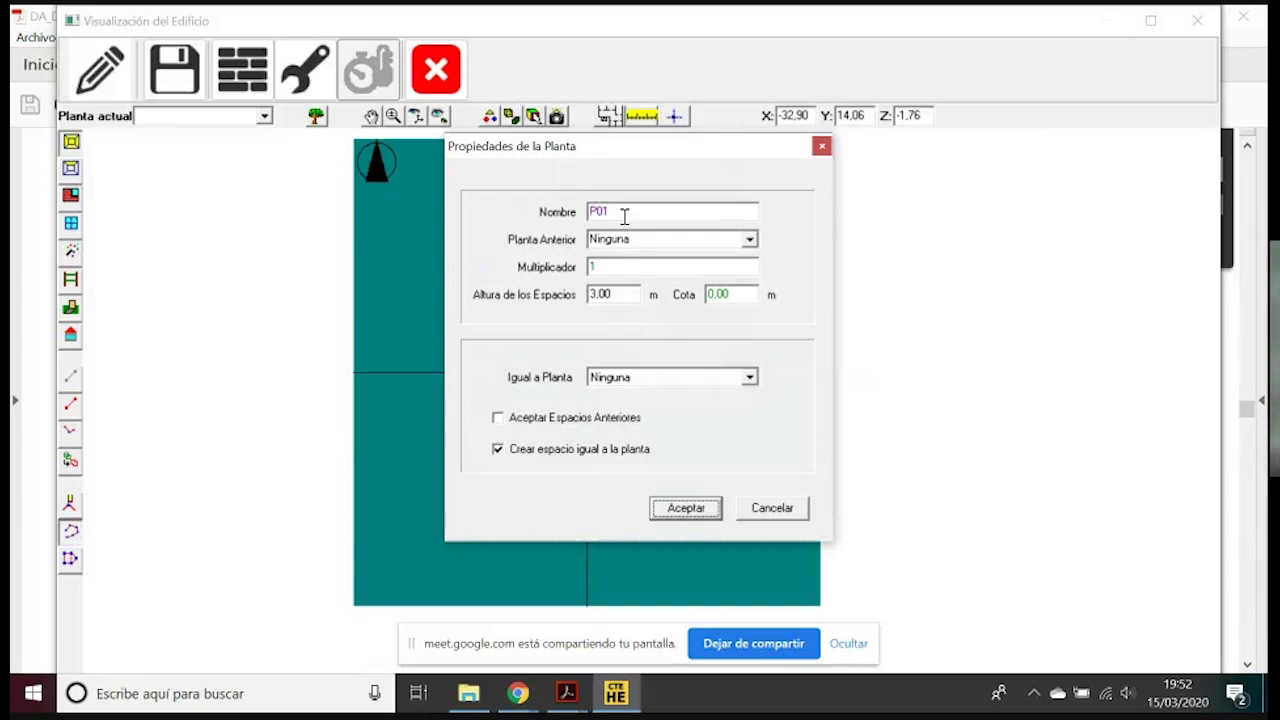
click(675, 244)
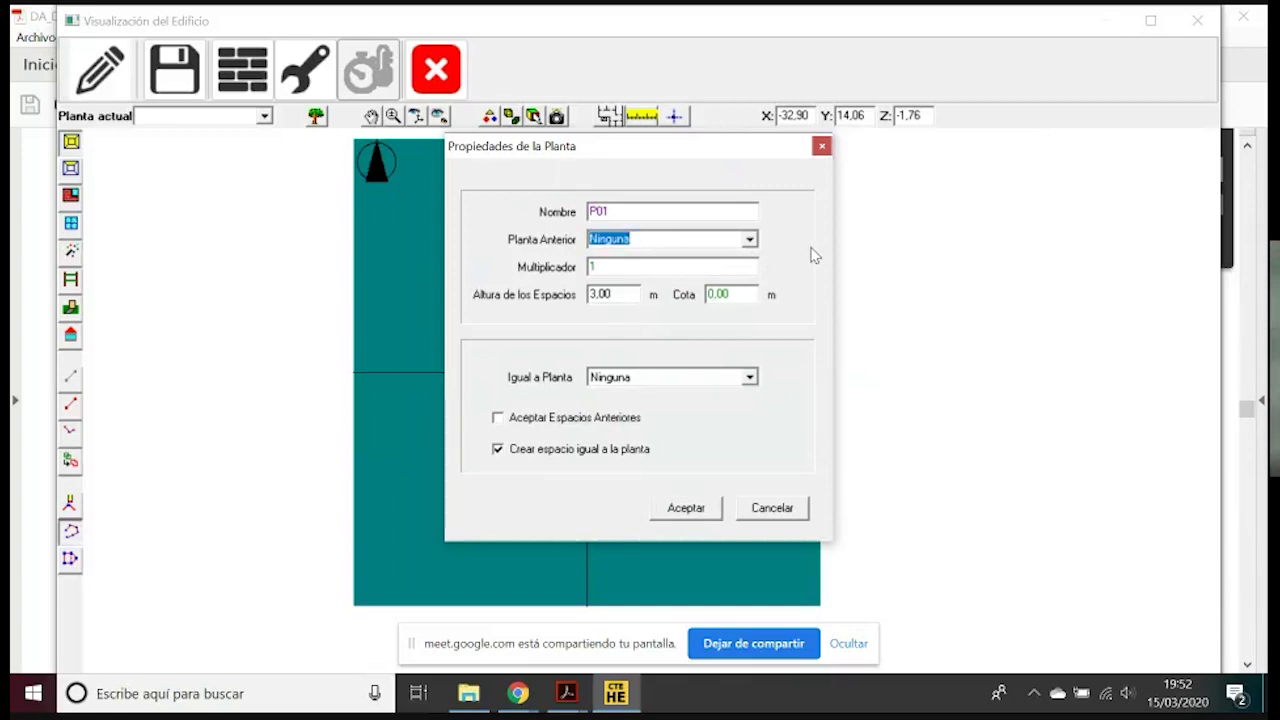
click(615, 268)
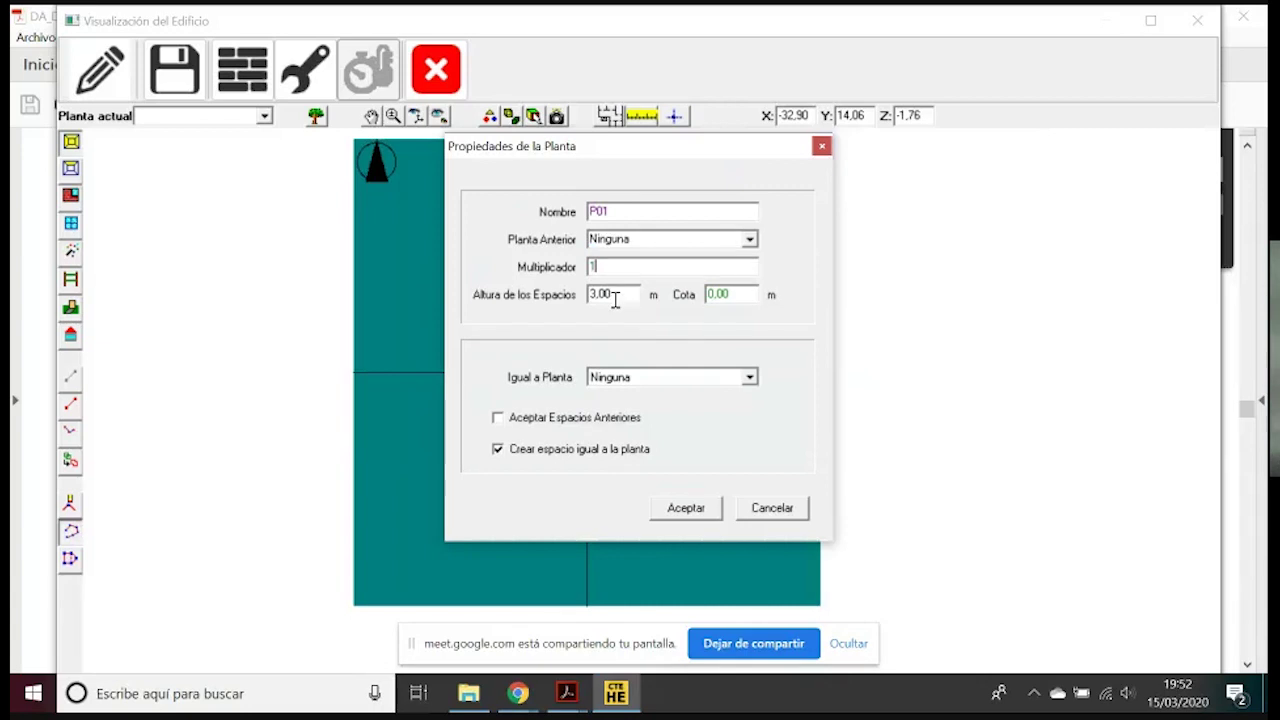
drag(623, 299, 580, 297)
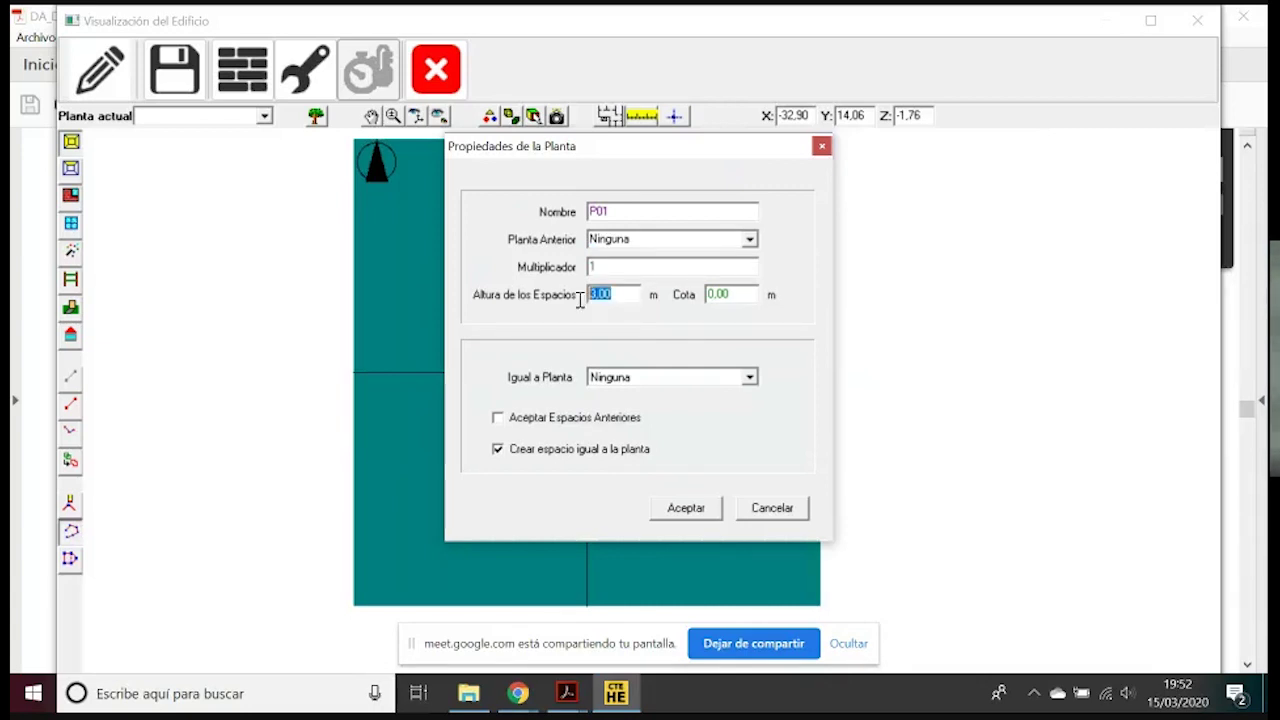
text(0,9)
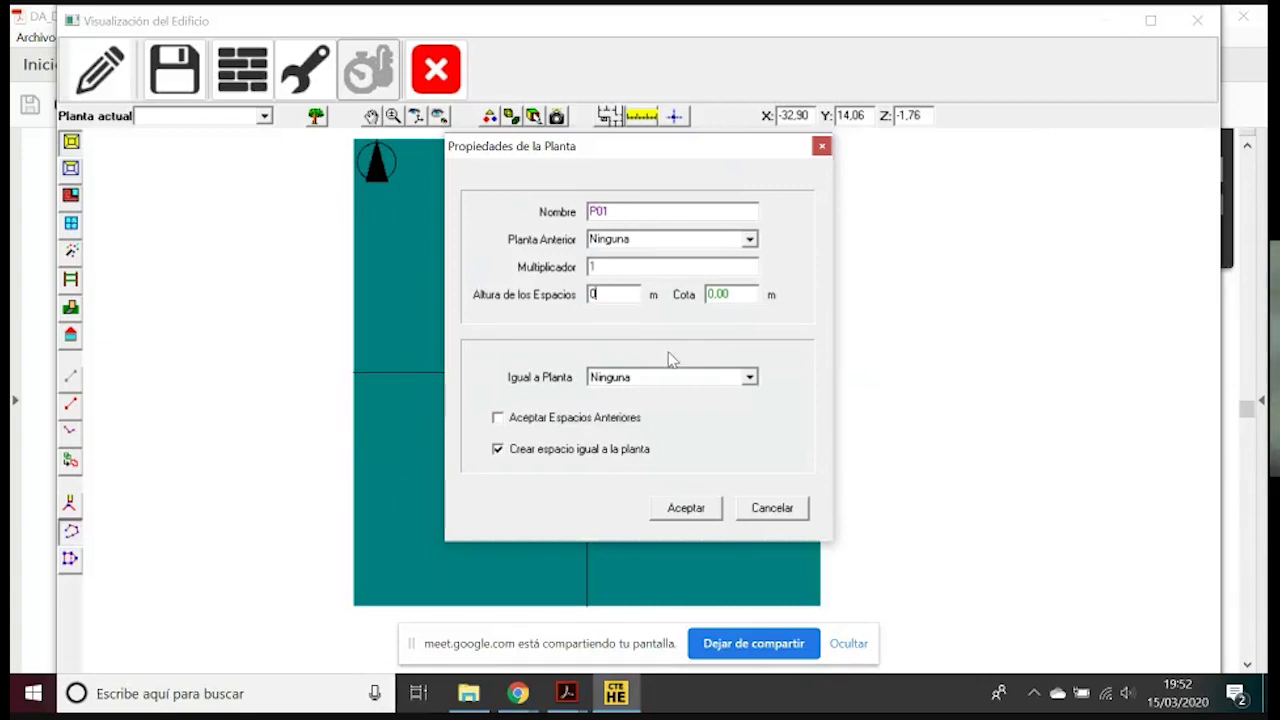
text(2)
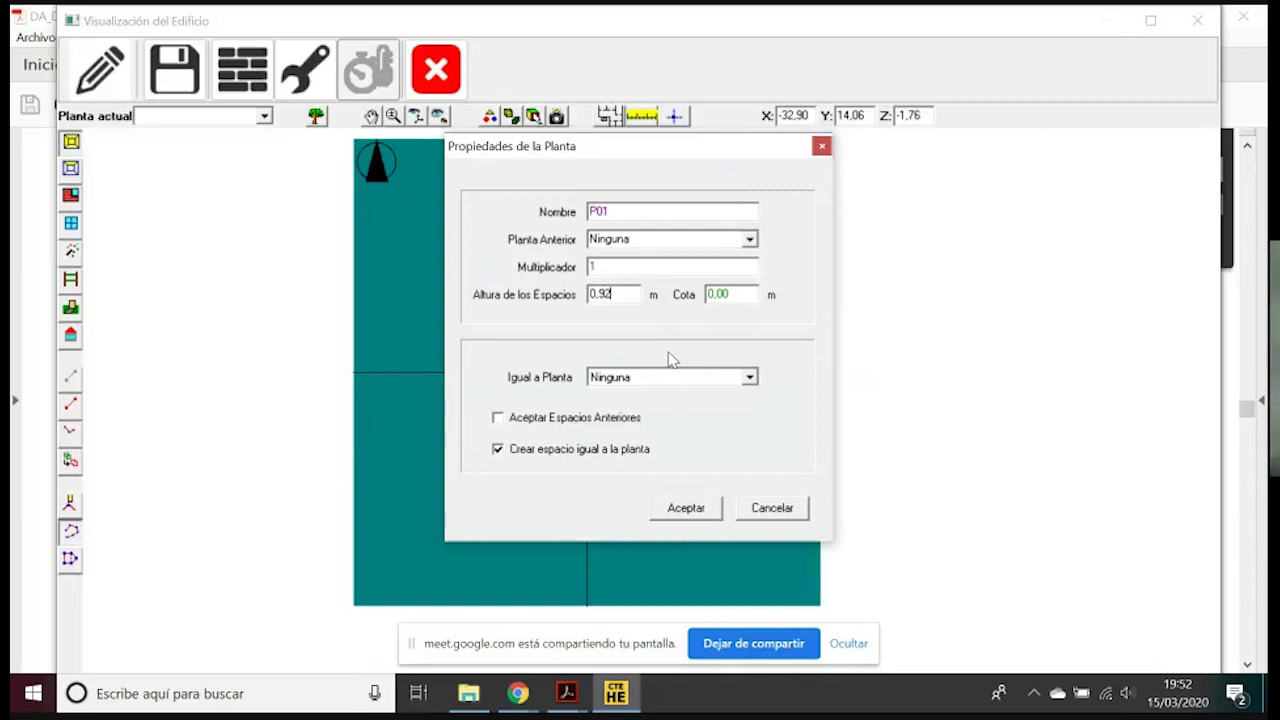
key(Tab)
text(-0,72)
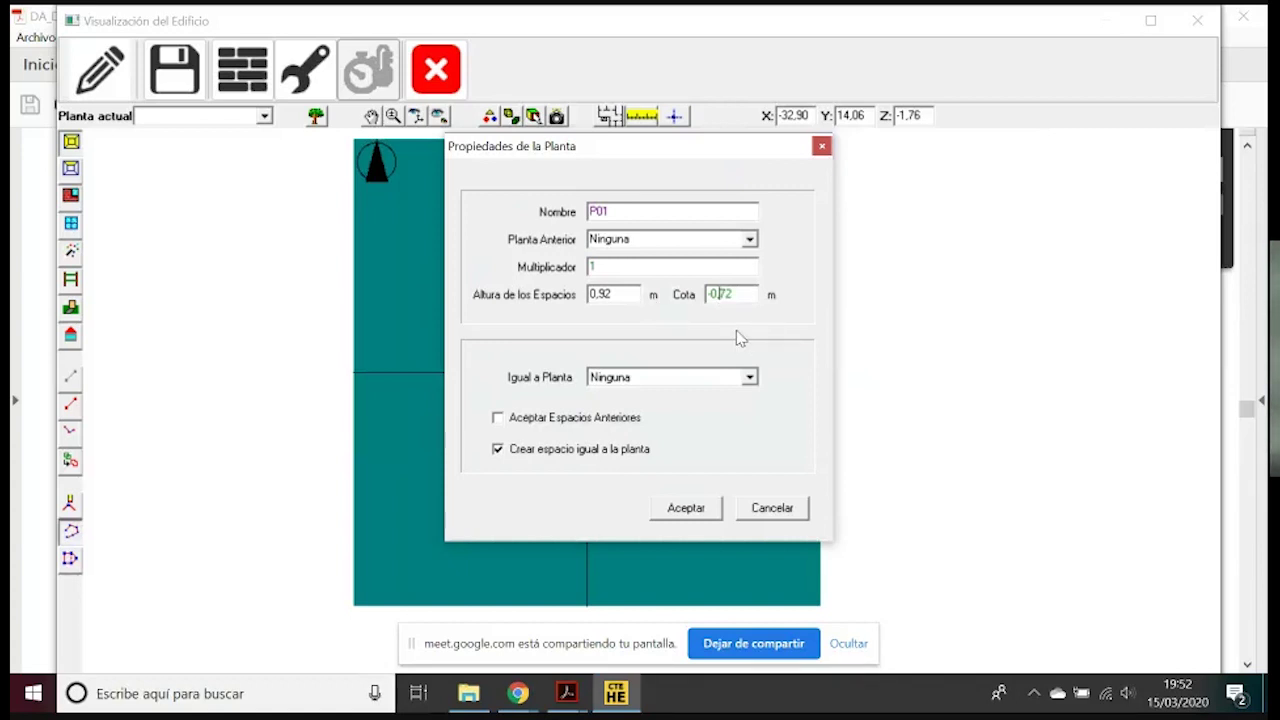
Leave previous spaces unaccepted, enable creating a space equal to the floor, and accept the P01 floor properties
click(676, 420)
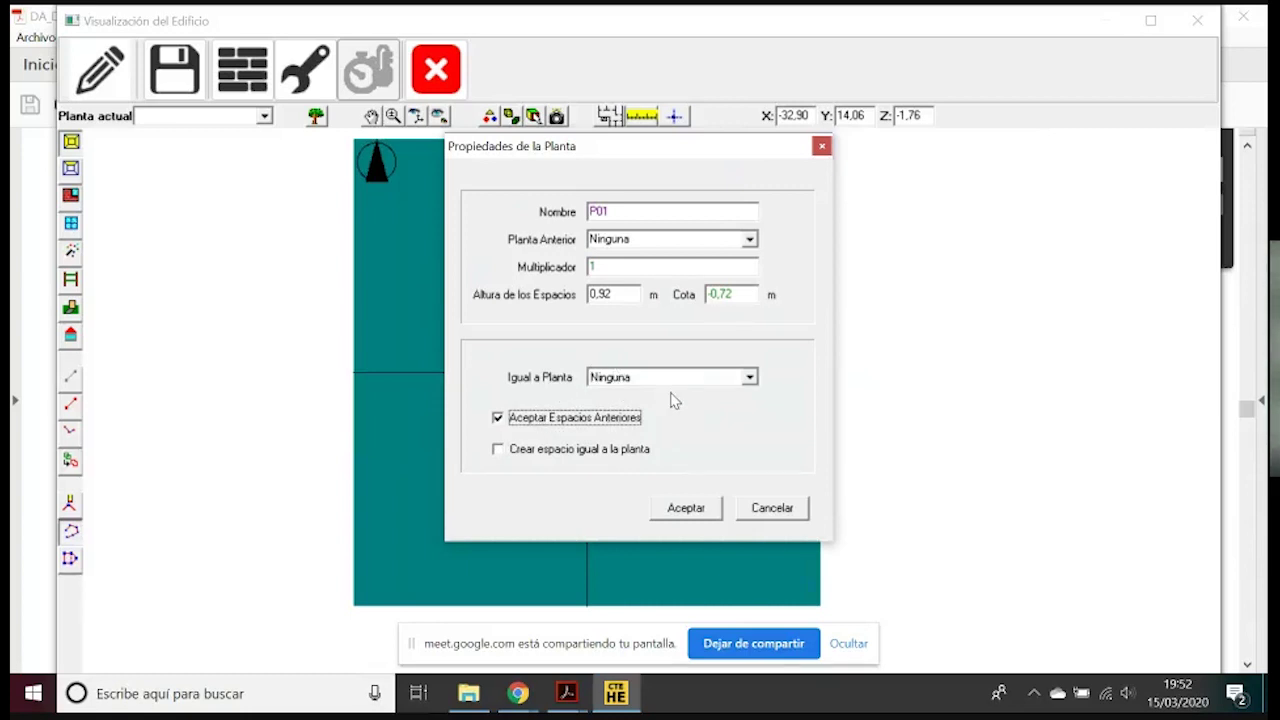
click(608, 418)
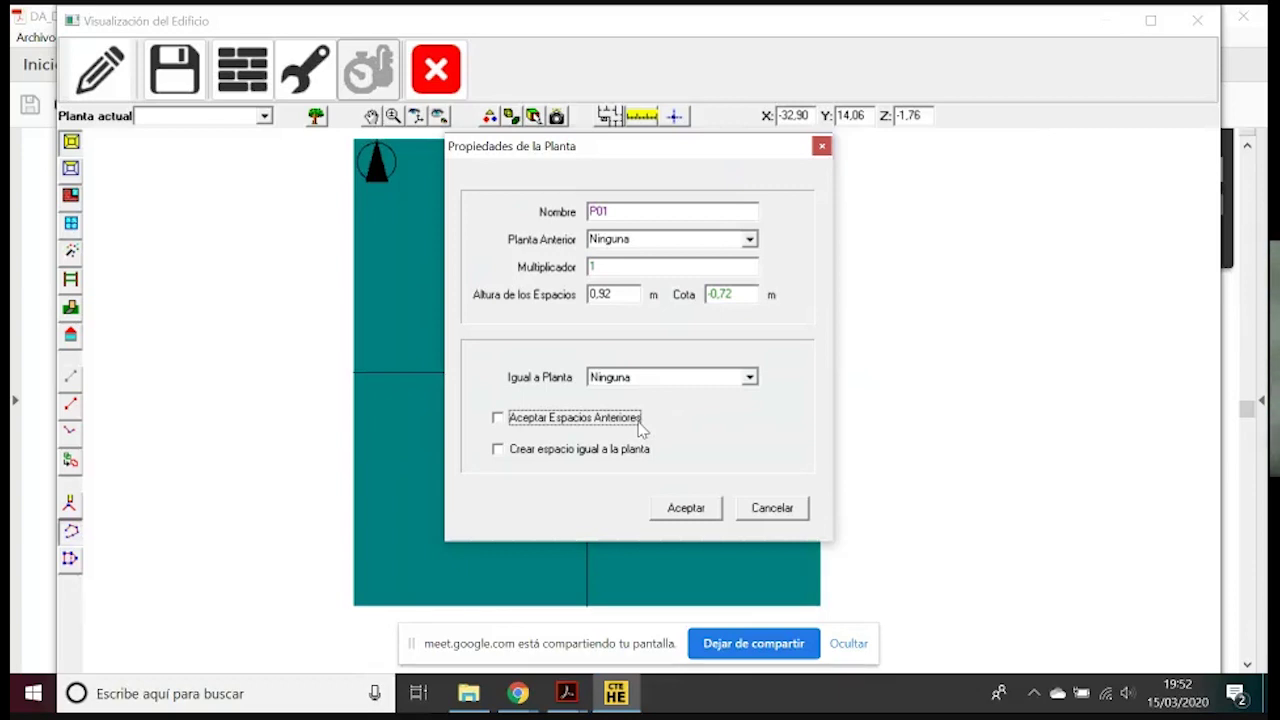
click(500, 452)
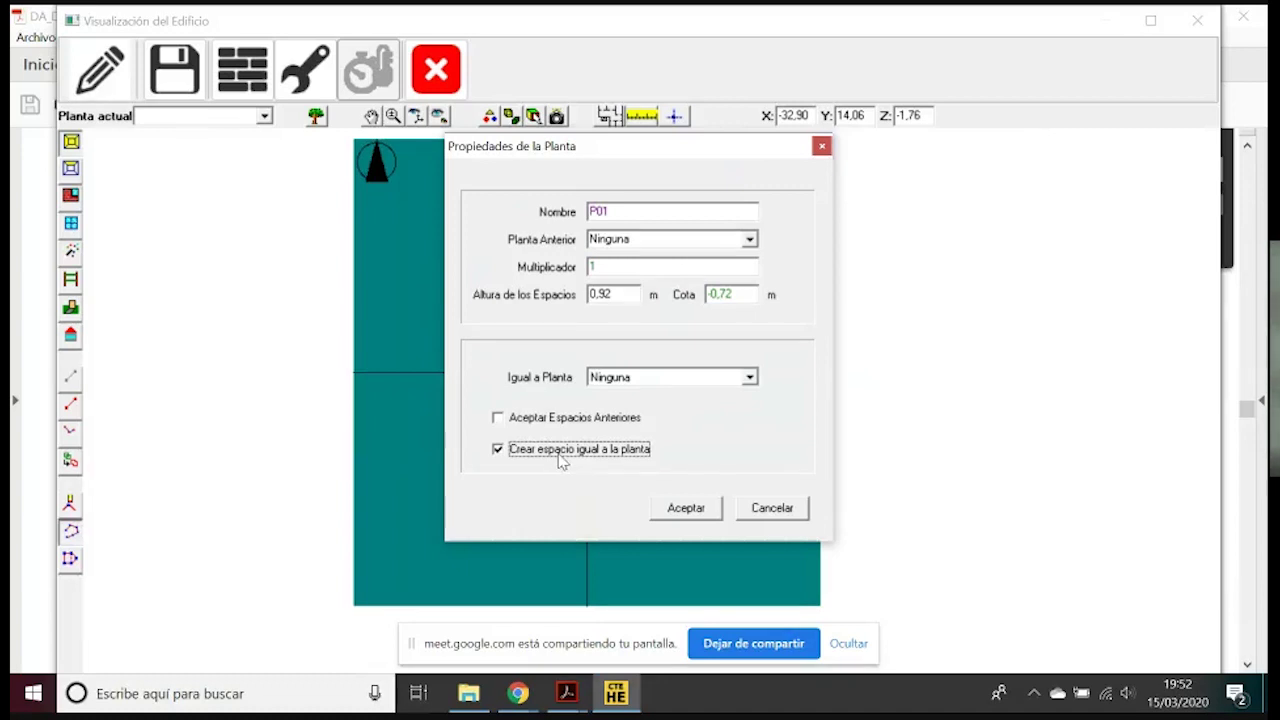
click(680, 509)
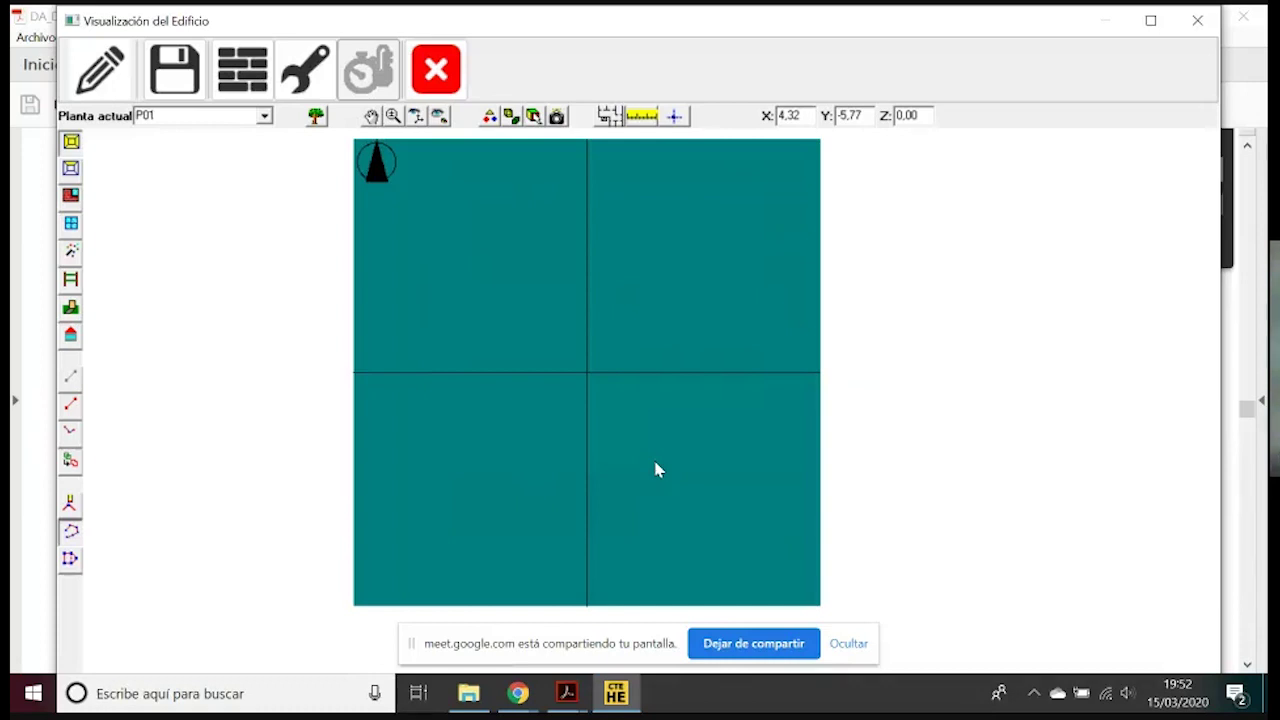
Begin the P01 floor outline by coordinates, adding its first vertex at X 0,00, Y 0,60
click(677, 118)
drag(94, 50, 166, 166)
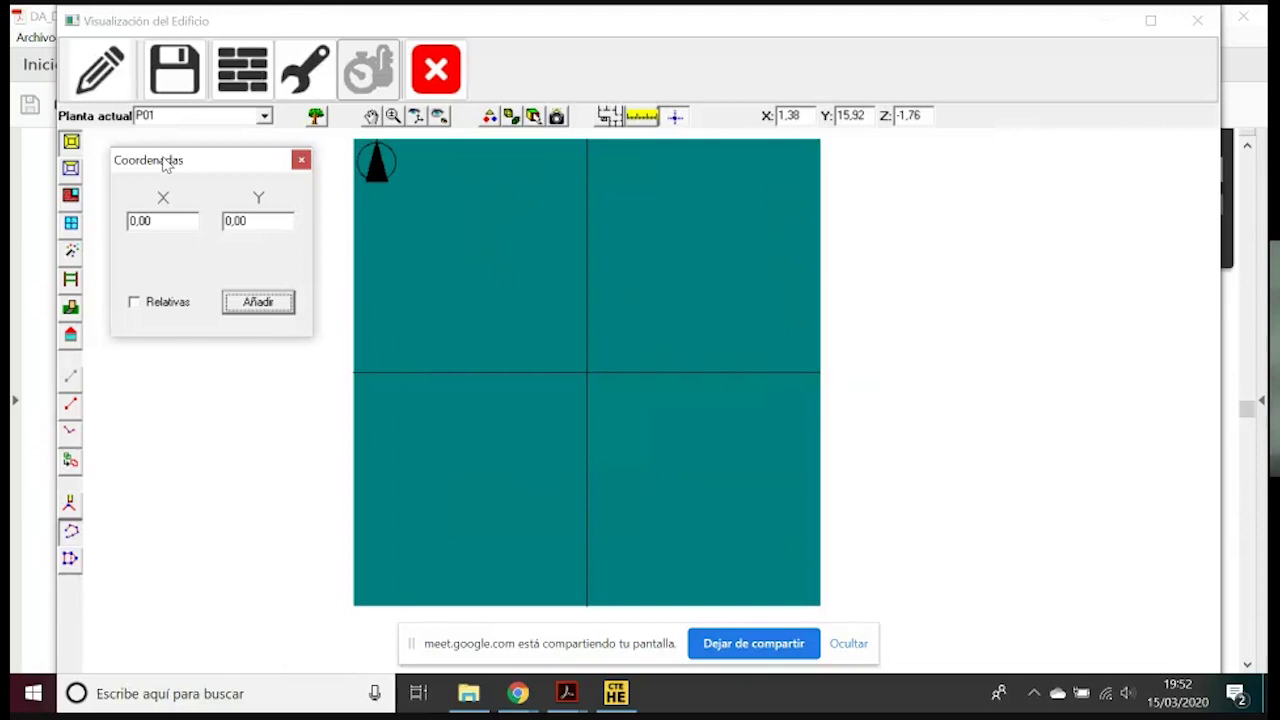
drag(173, 226, 112, 228)
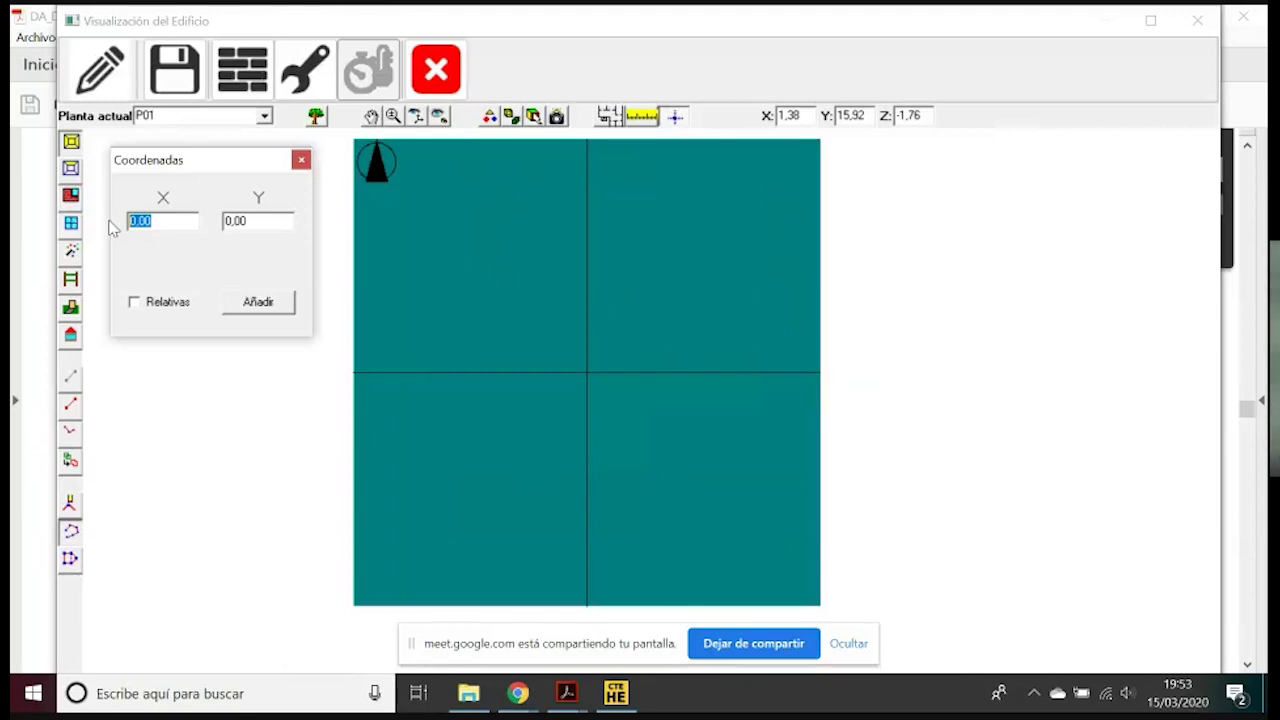
click(160, 225)
key(Tab)
text(0,60)
click(279, 307)
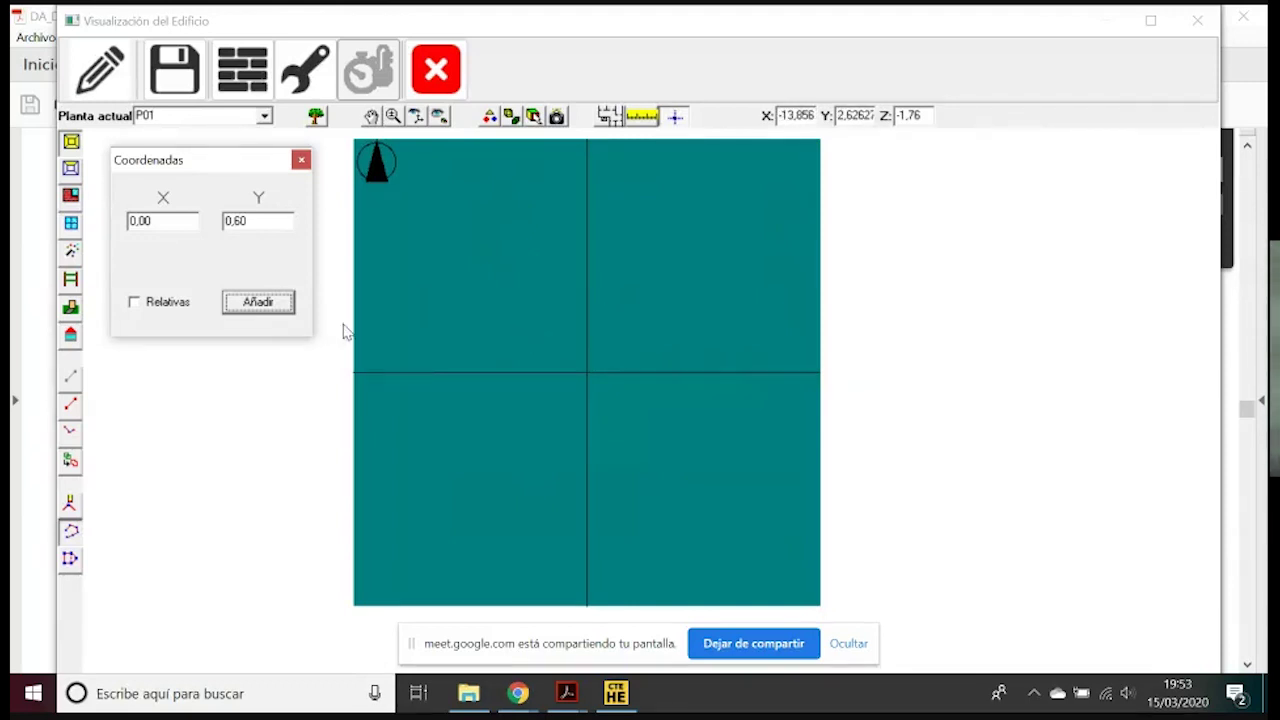
Add outline vertices at X 2,70, Y 0,60 and X 2,70, Y 1,65
drag(190, 220, 109, 229)
text(2)
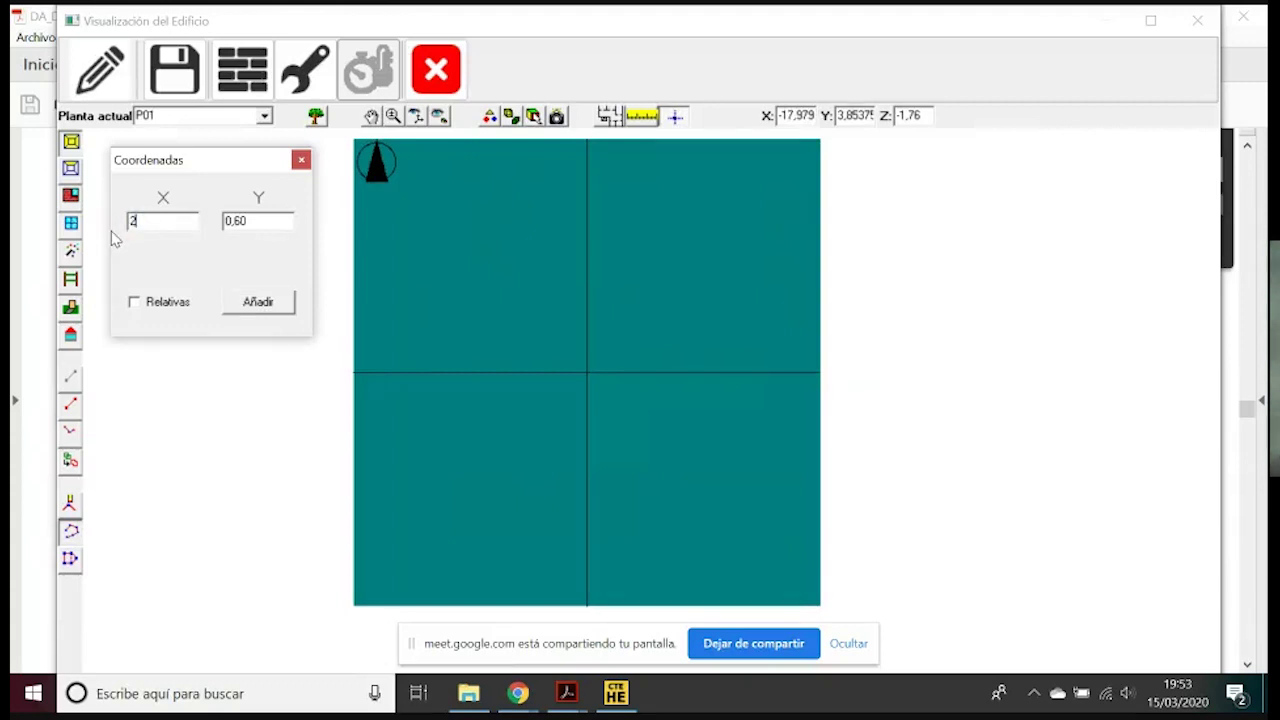
text(,70)
click(258, 303)
drag(262, 220, 221, 229)
text(1,65)
click(258, 303)
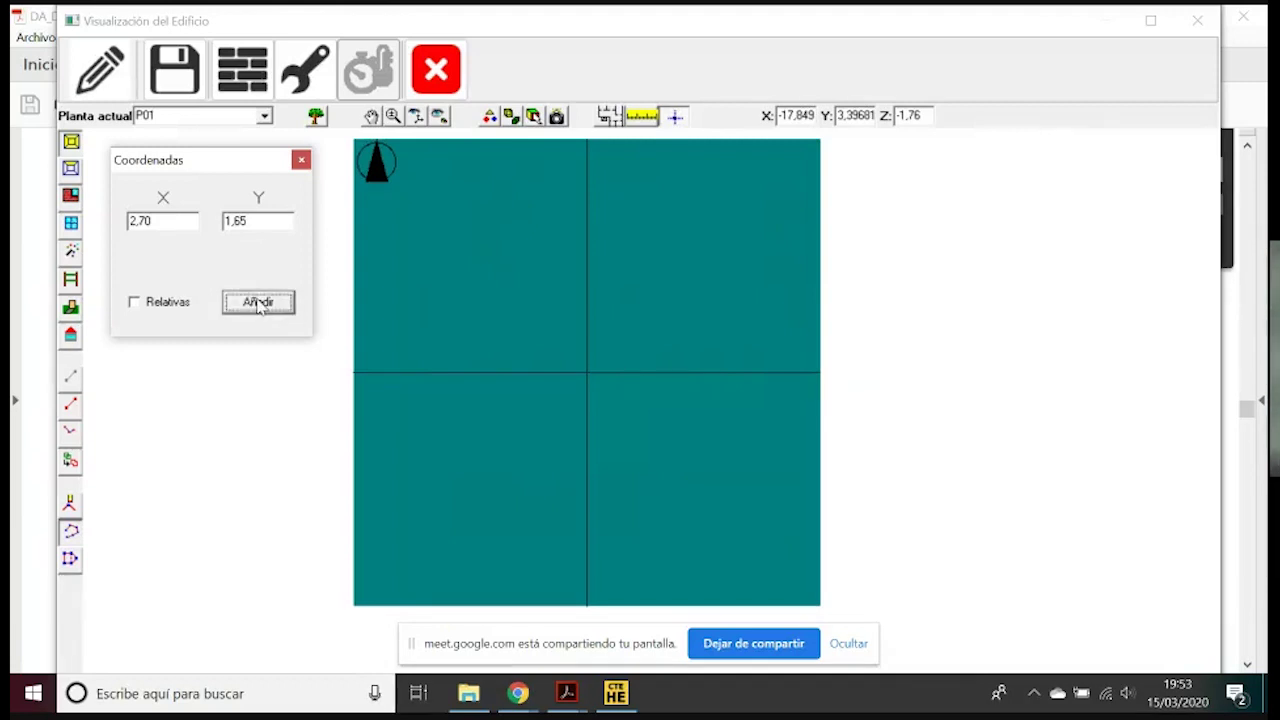
Add outline vertices at X 5,10, Y 1,65 and X 5,10, Y 0,60
drag(158, 221, 95, 218)
text(5,10)
click(258, 304)
drag(290, 221, 200, 228)
text(0,6)
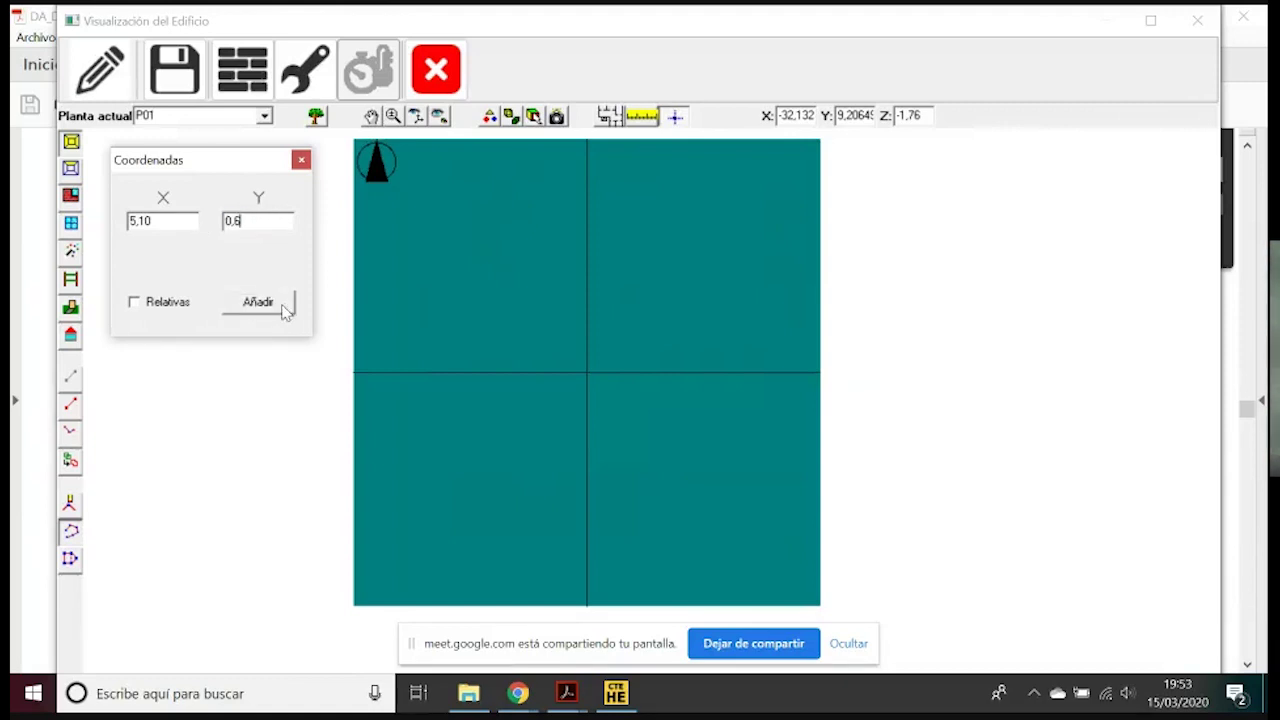
text(0)
click(272, 305)
Add outline vertices at X 11,45, Y 0,60 and X 11,45, Y 8,15
drag(174, 219, 116, 228)
text(11,45)
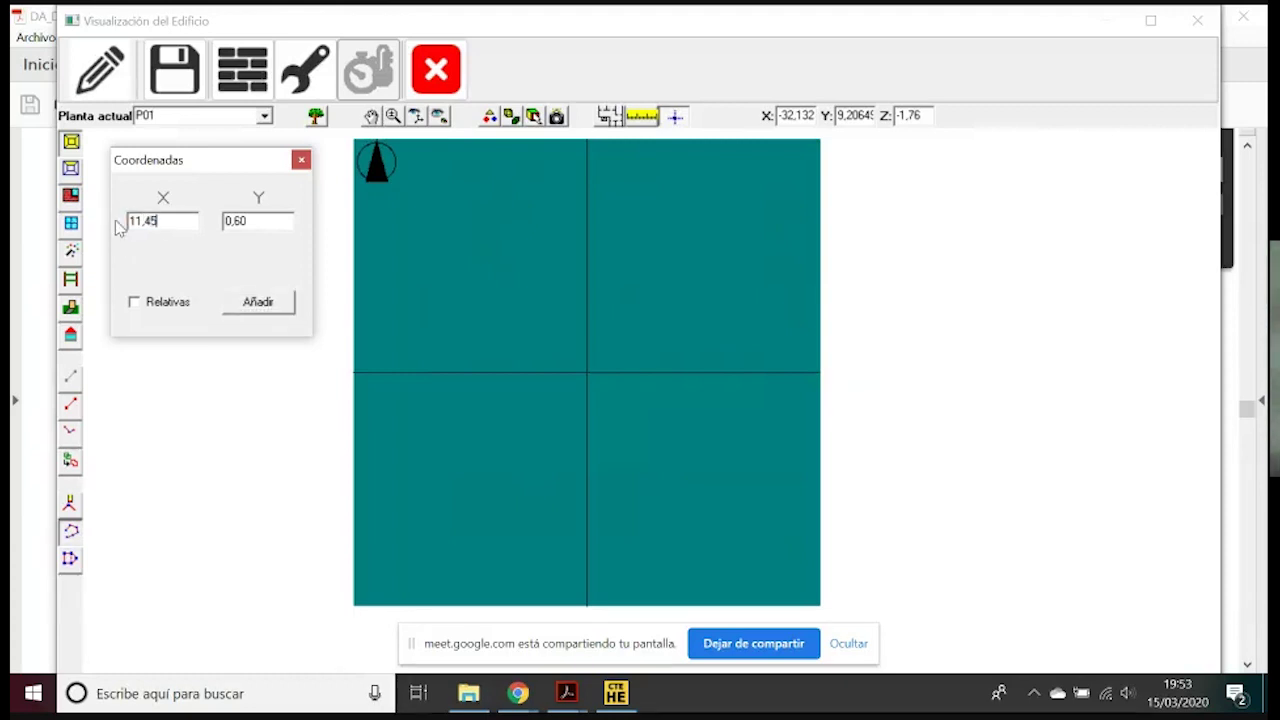
click(250, 303)
drag(265, 220, 224, 224)
text(8,15)
click(272, 304)
Add the last outline vertex at X 0,00, Y 8,15 and finish the floor polygon
drag(185, 218, 94, 228)
text(0)
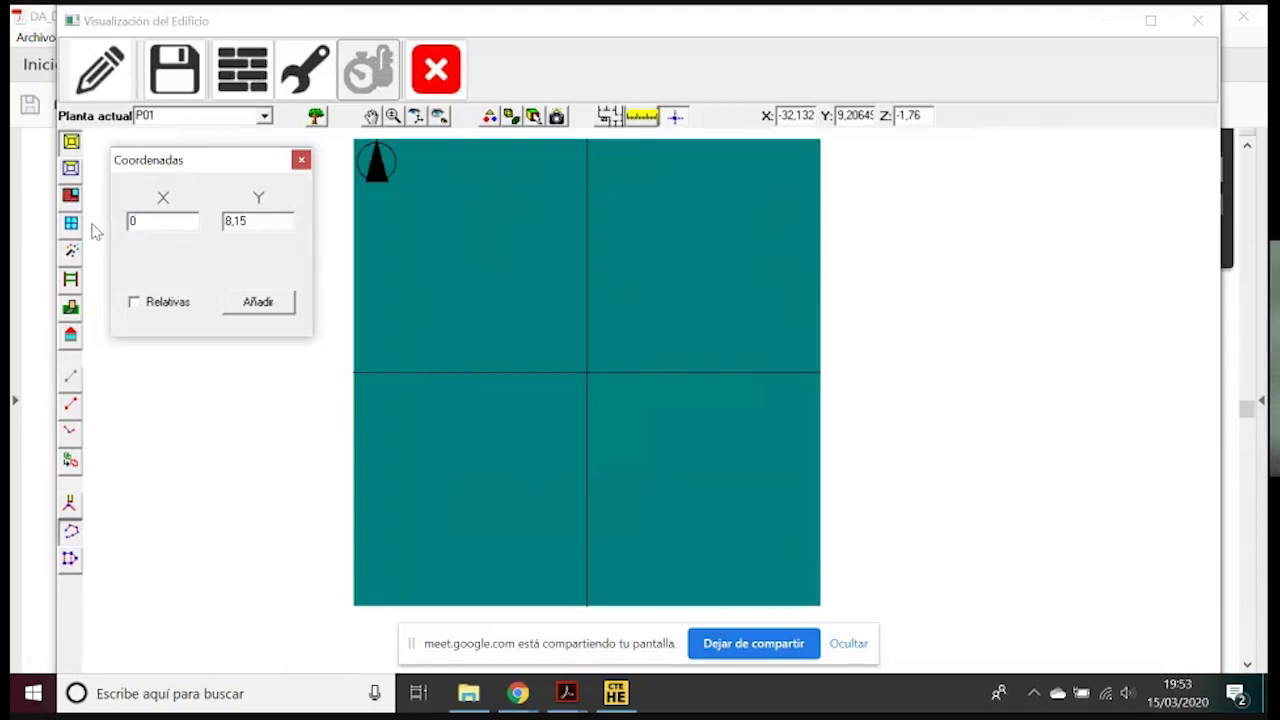
click(246, 306)
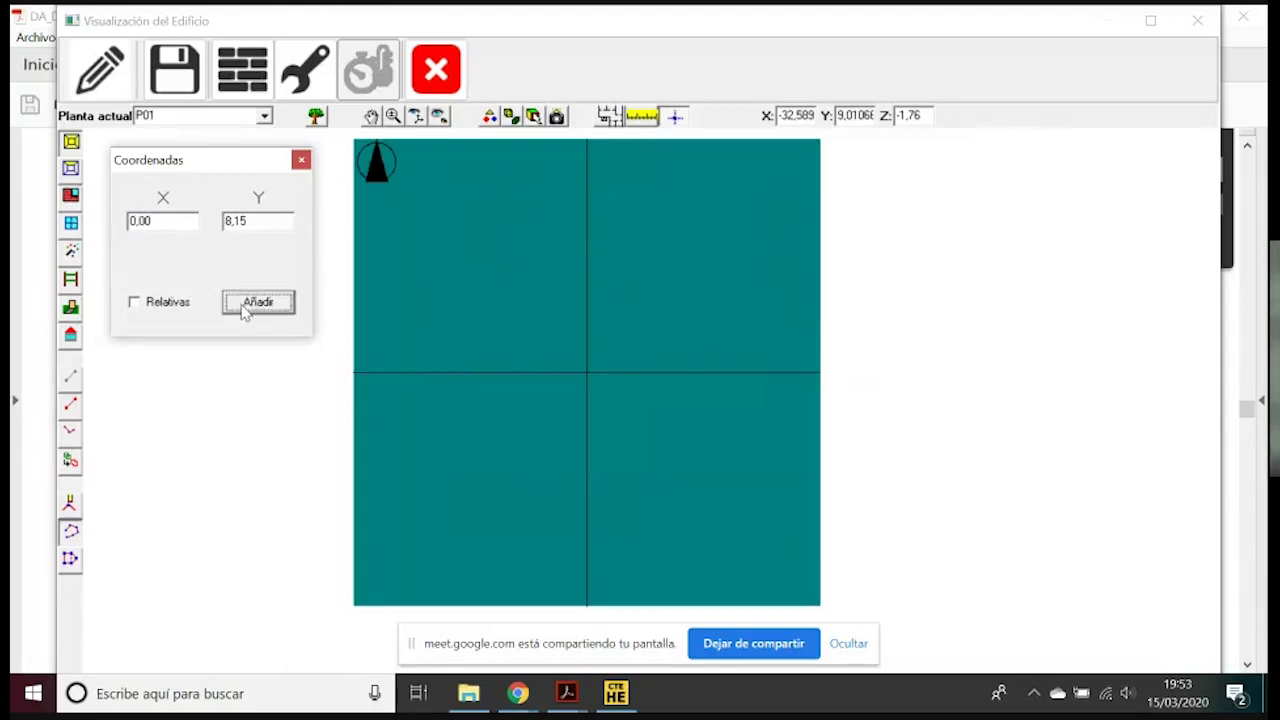
click(420, 116)
drag(560, 260, 606, 334)
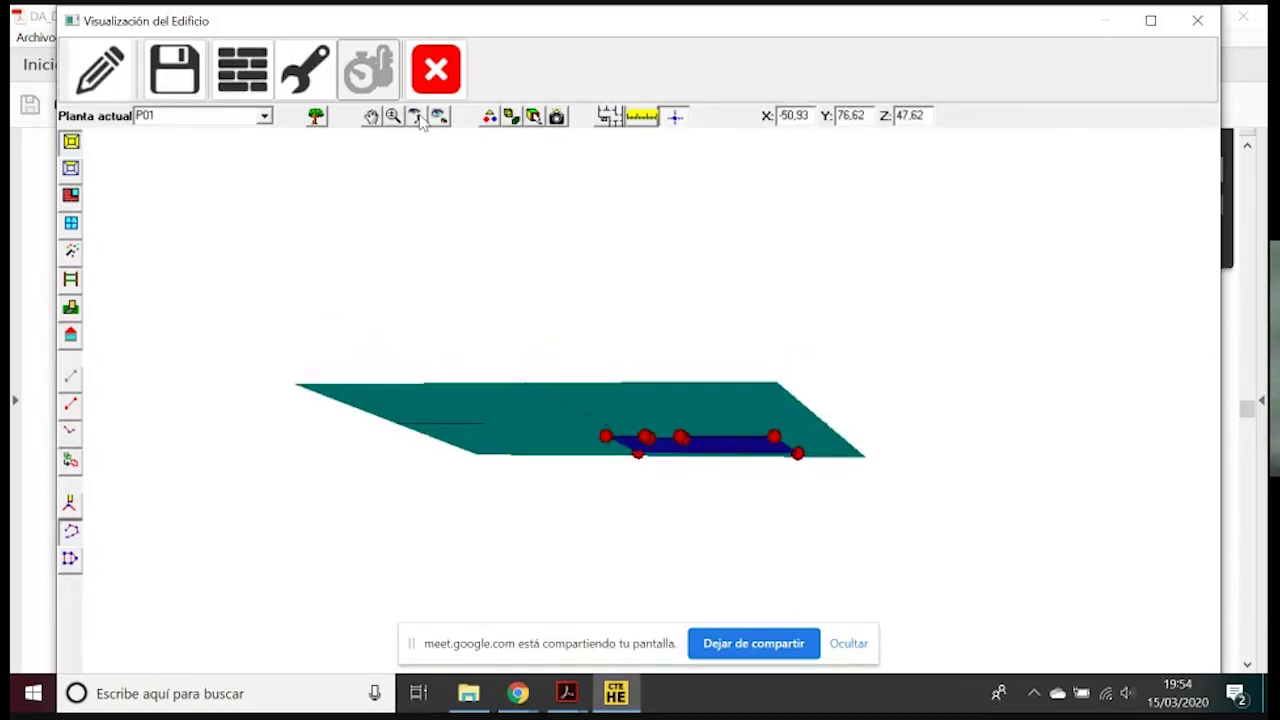
right_click(719, 416)
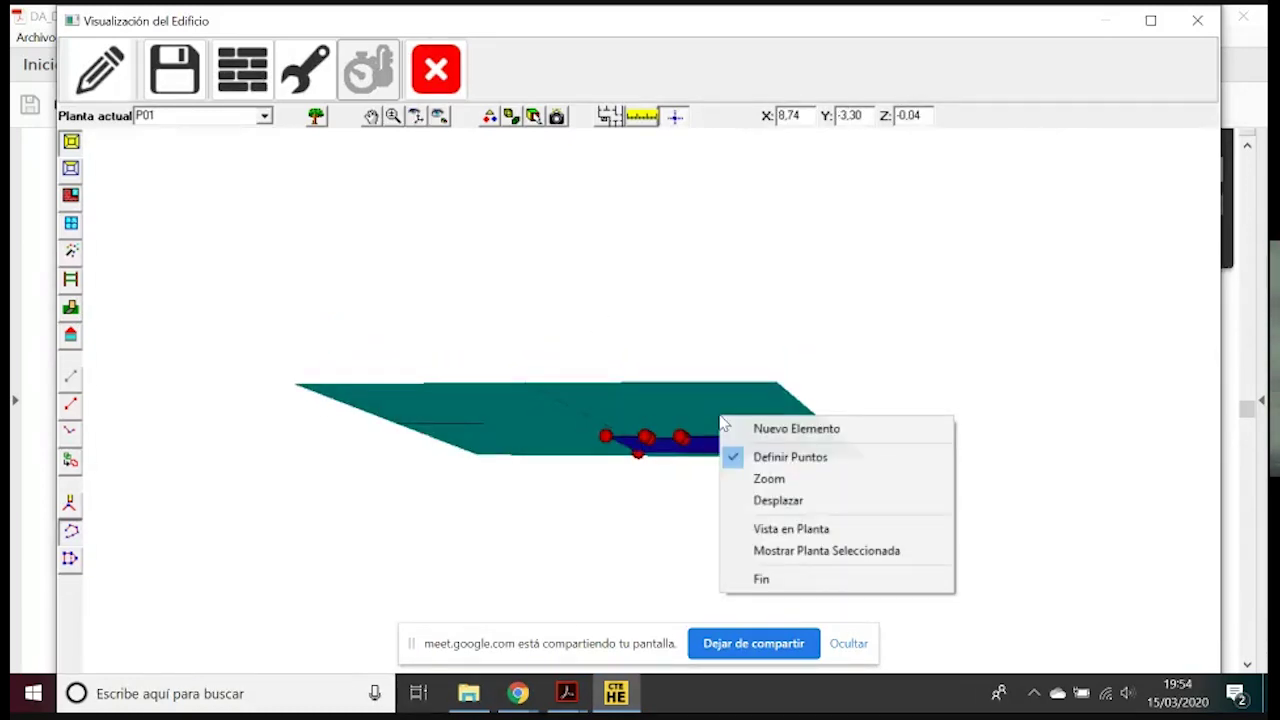
click(784, 584)
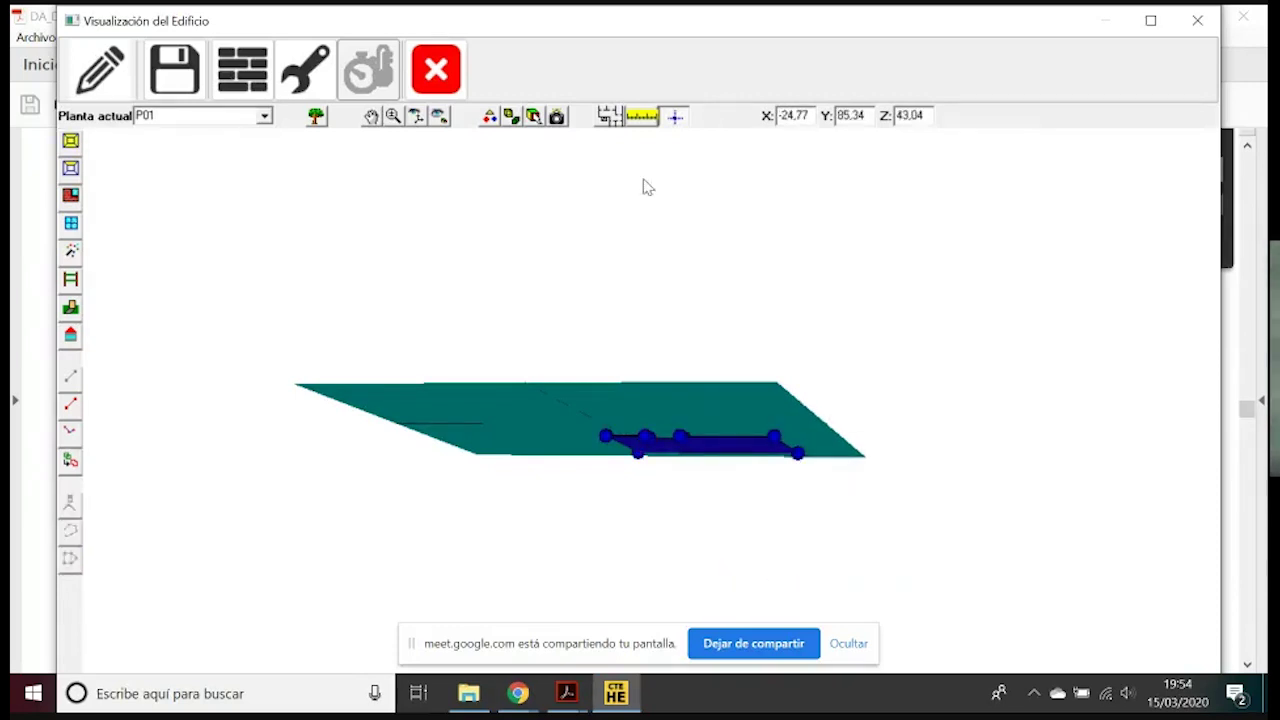
Generate the vertical enclosures of the P01 space automatically and check them in 3D
click(71, 196)
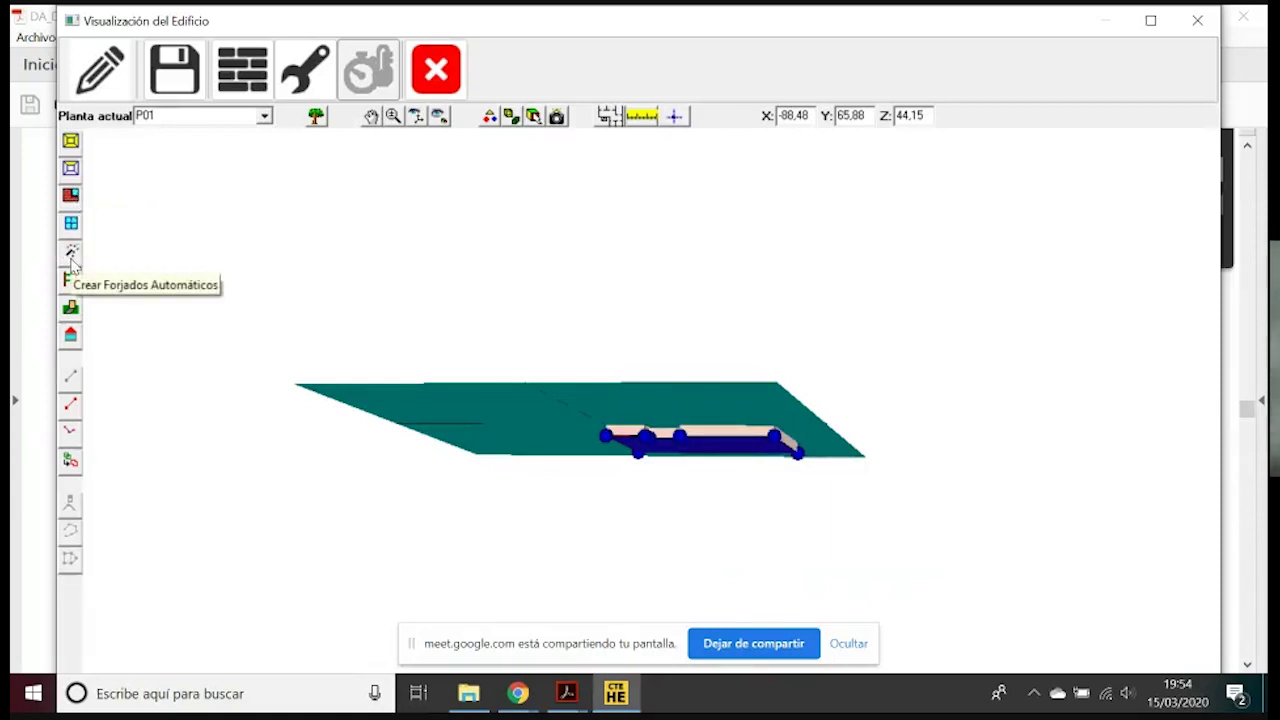
click(416, 116)
drag(634, 334, 603, 414)
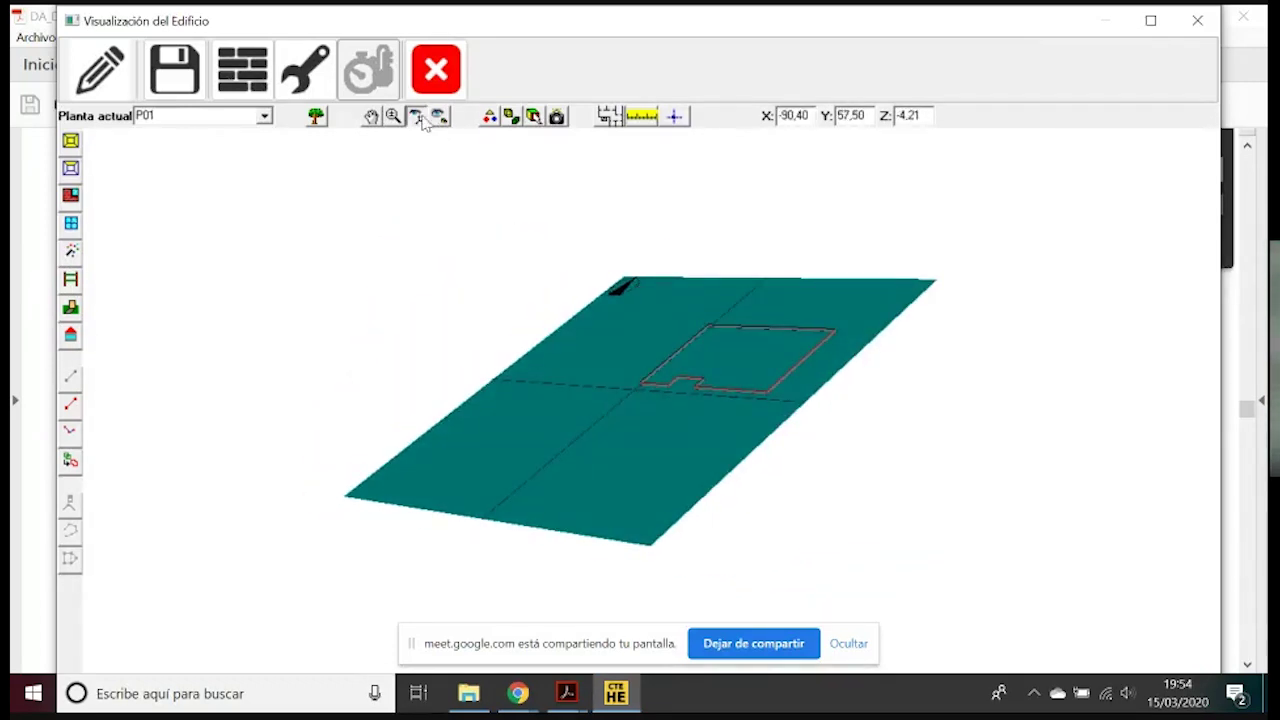
Open the building element tree beside the model and inspect floor P01 and its space P01_E01 in 3D
click(316, 118)
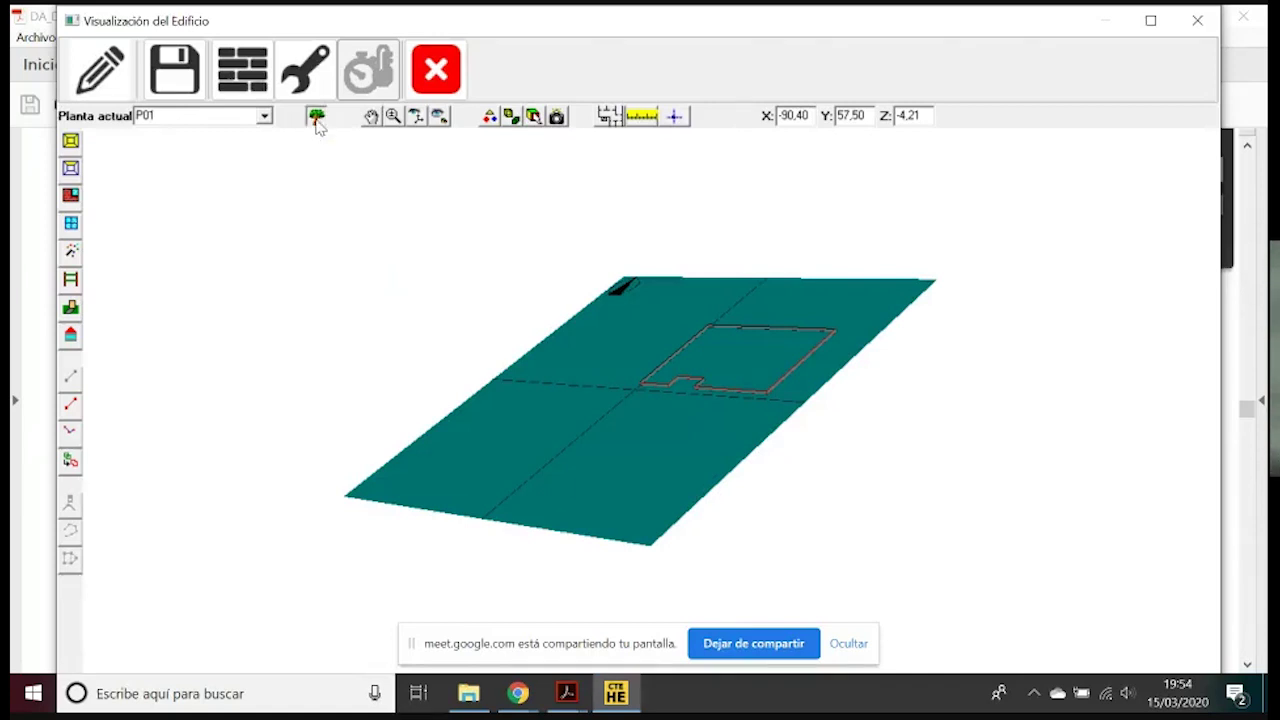
drag(211, 78, 1096, 88)
click(1042, 138)
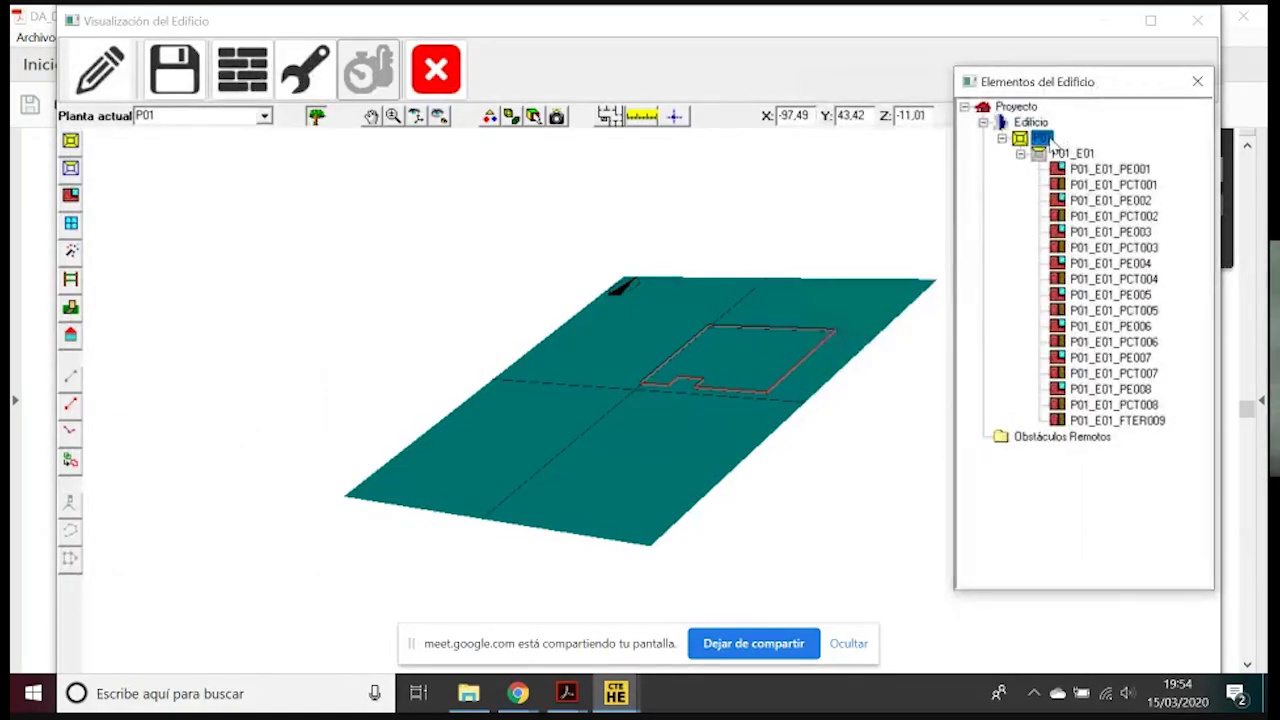
click(414, 119)
drag(643, 384, 589, 277)
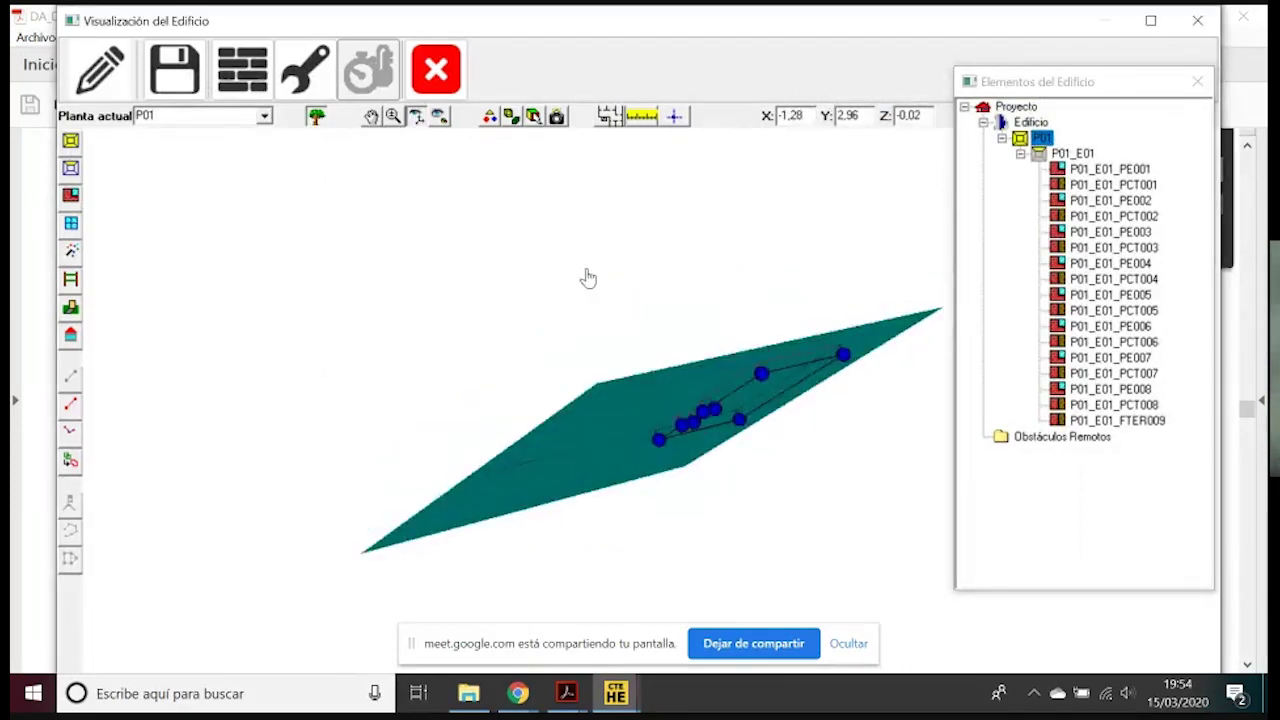
click(414, 122)
click(1071, 155)
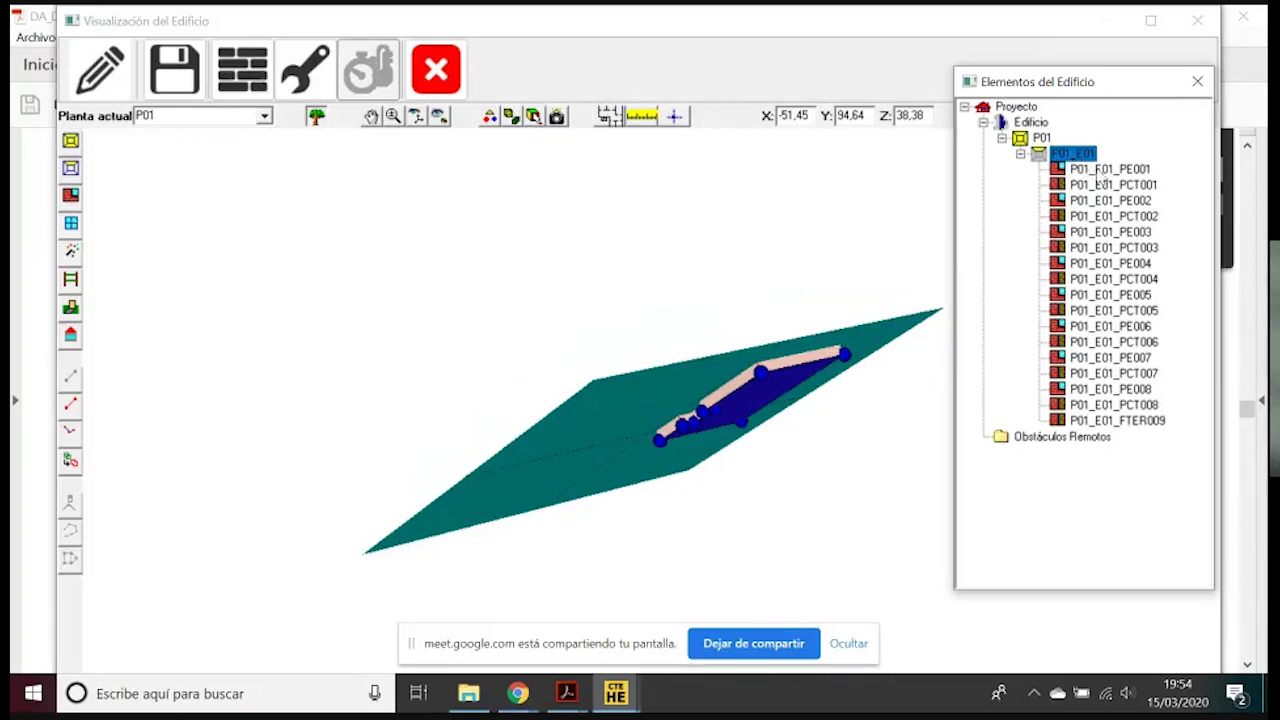
Highlight enclosures PE001, PCT001, PE002 and PCT002 of space P01_E01 to examine where they lie above and below ground
click(1098, 171)
click(1090, 186)
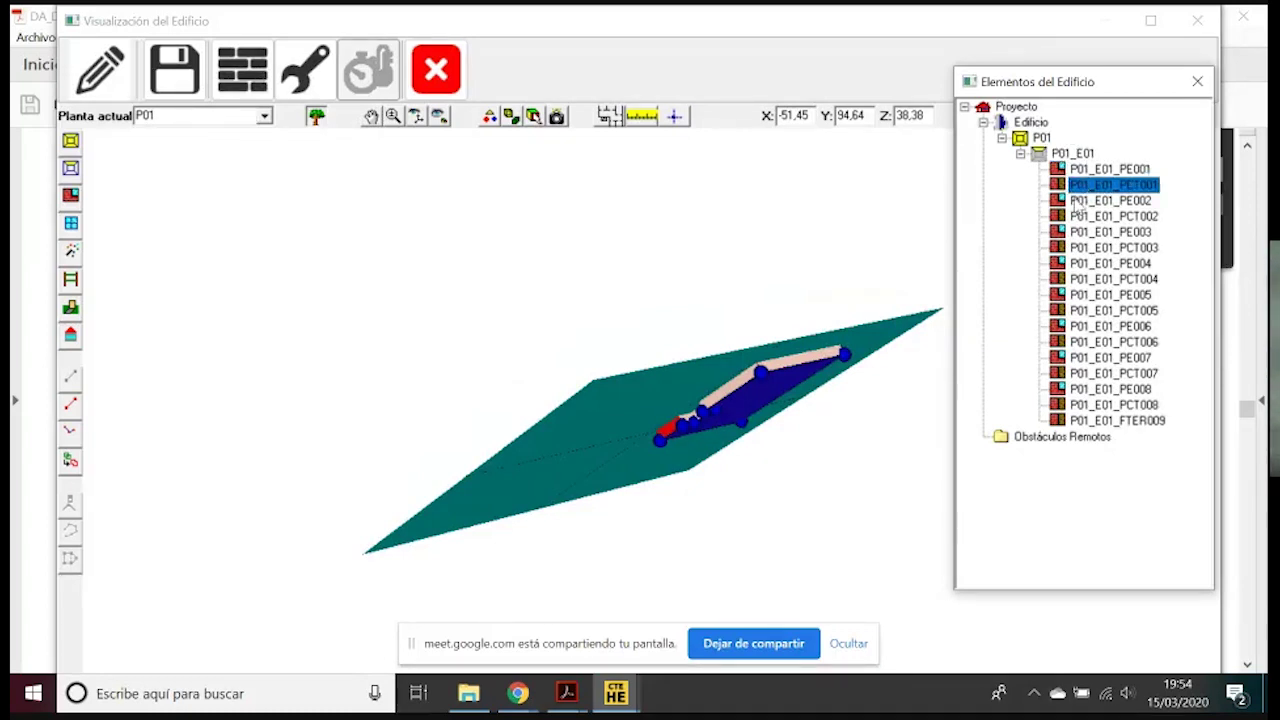
click(1096, 199)
click(1088, 187)
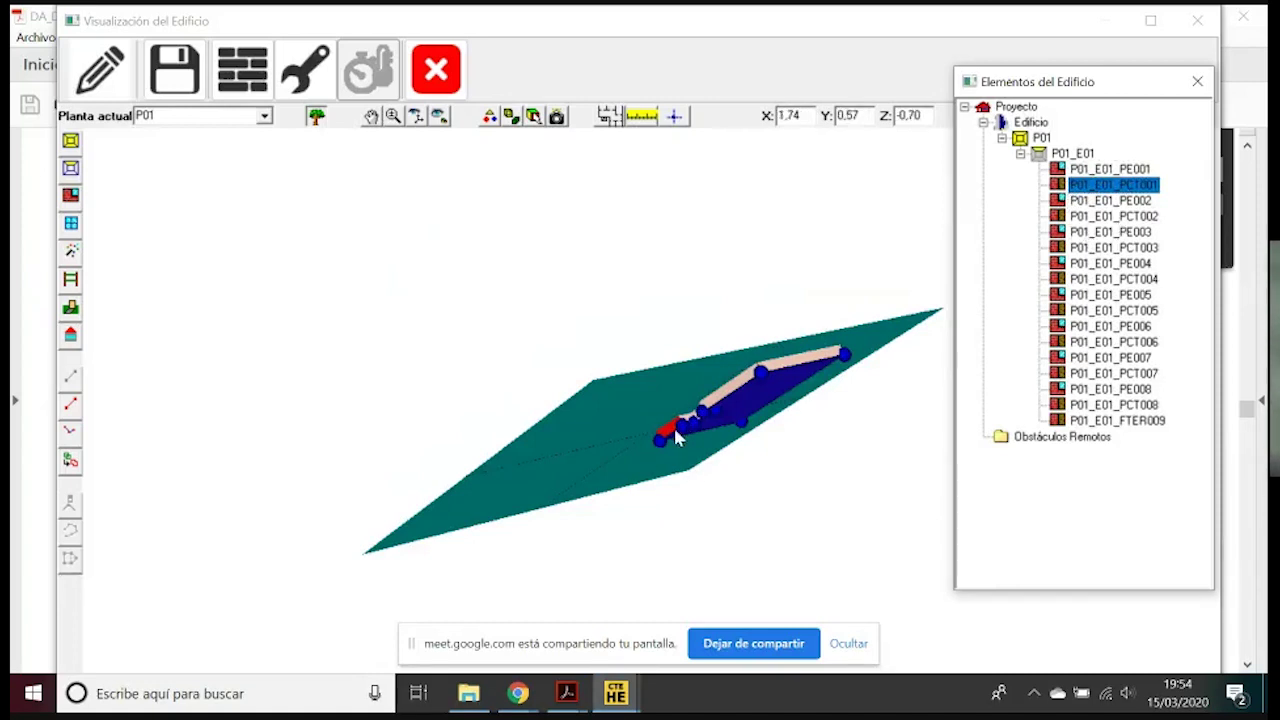
click(1095, 216)
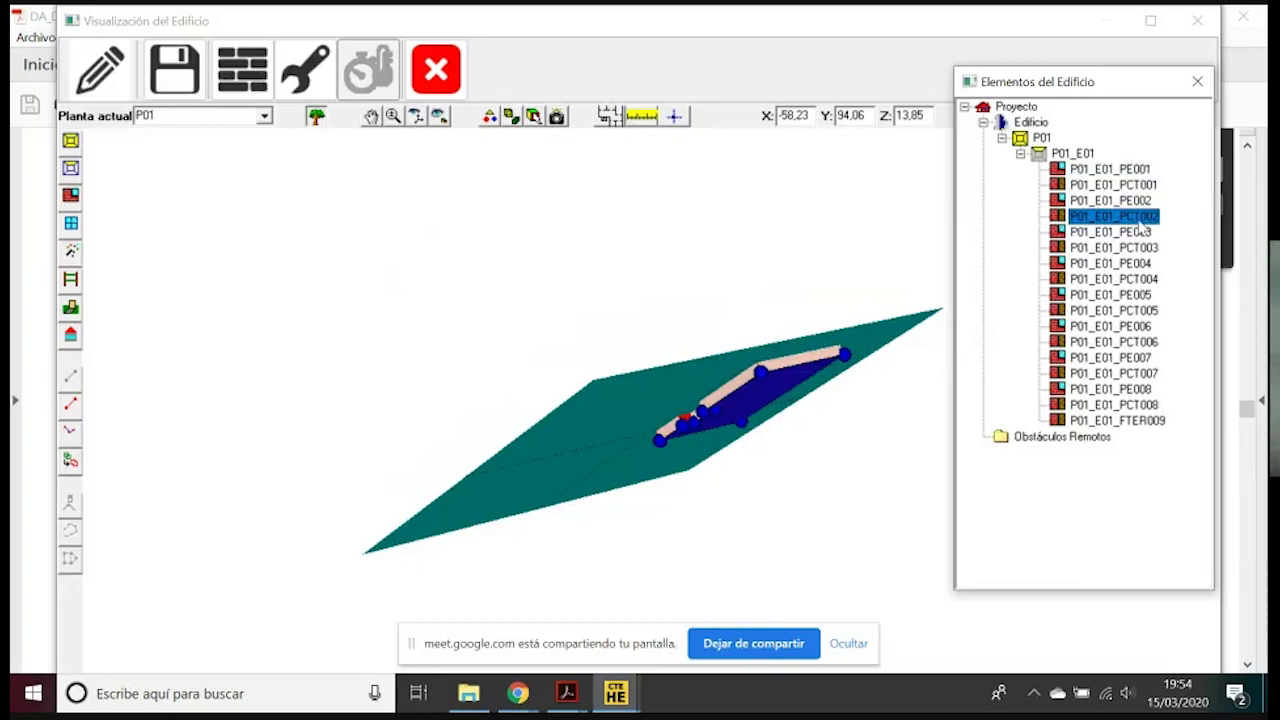
click(1135, 203)
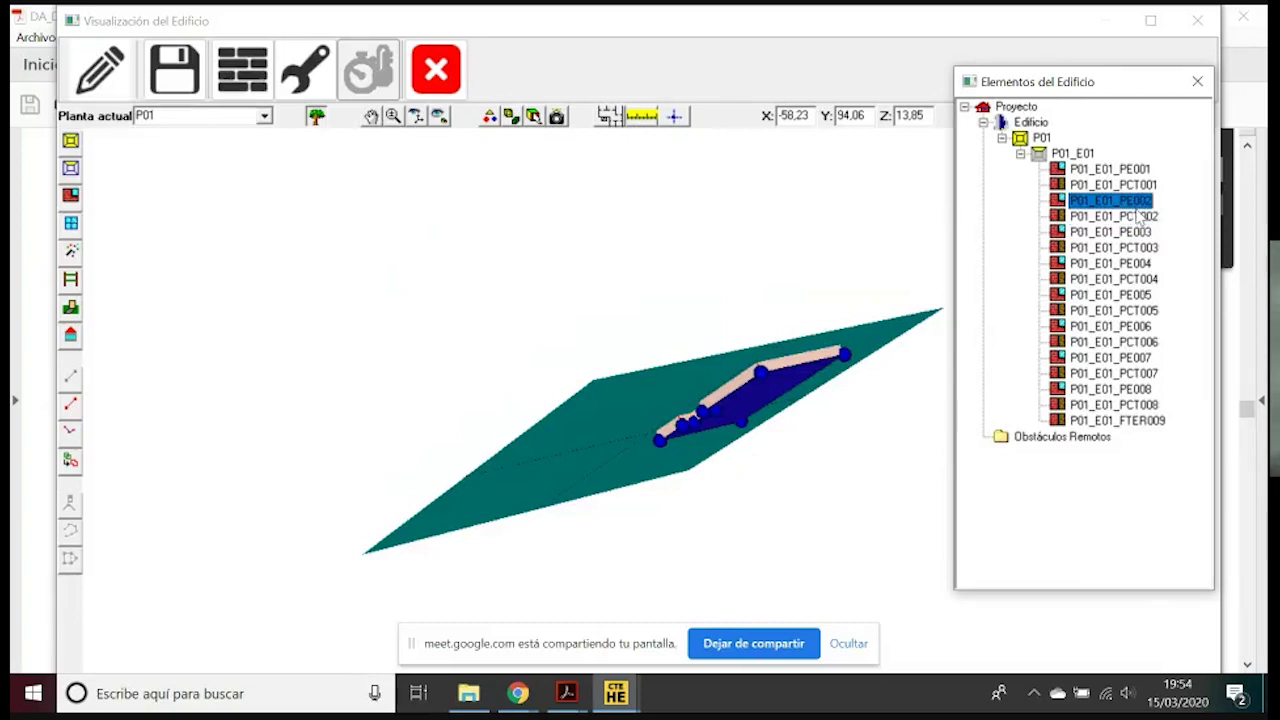
click(416, 119)
drag(561, 246, 660, 405)
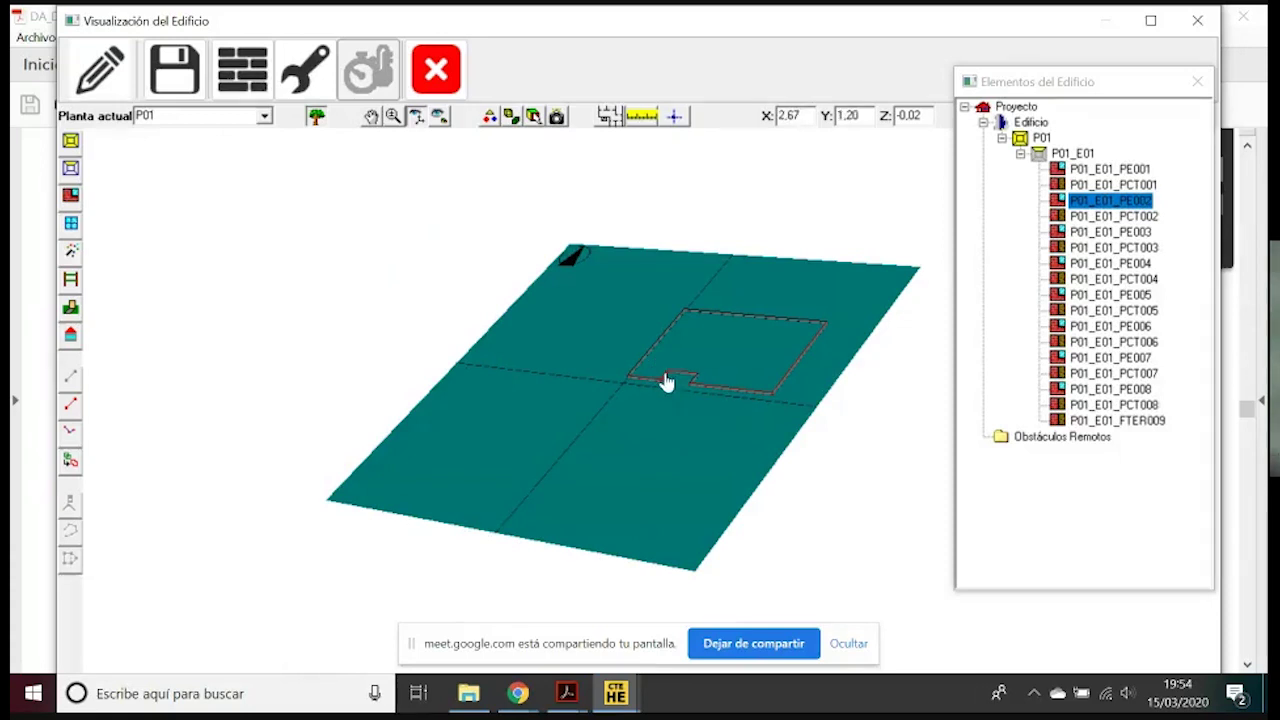
click(1094, 486)
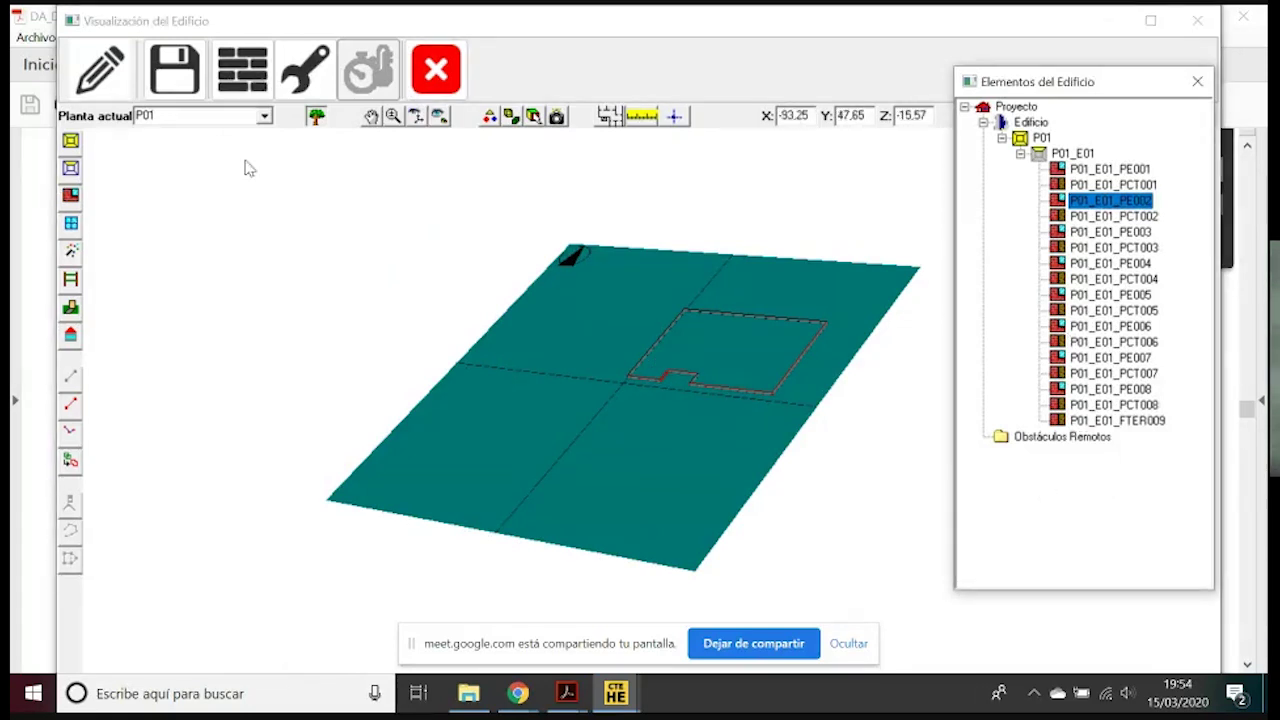
Create floor P02 above P01 with multiplier 1 and space height 3,24 m, without creating a space equal to the floor
click(72, 143)
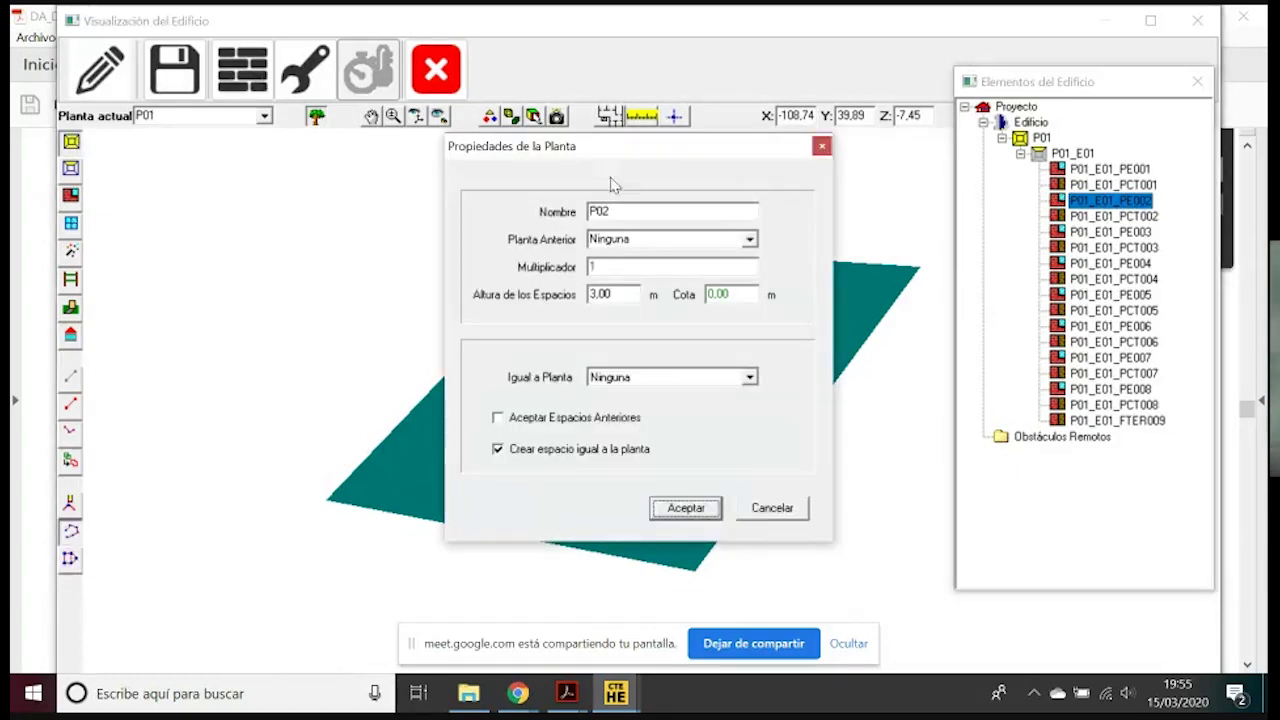
drag(561, 153, 316, 140)
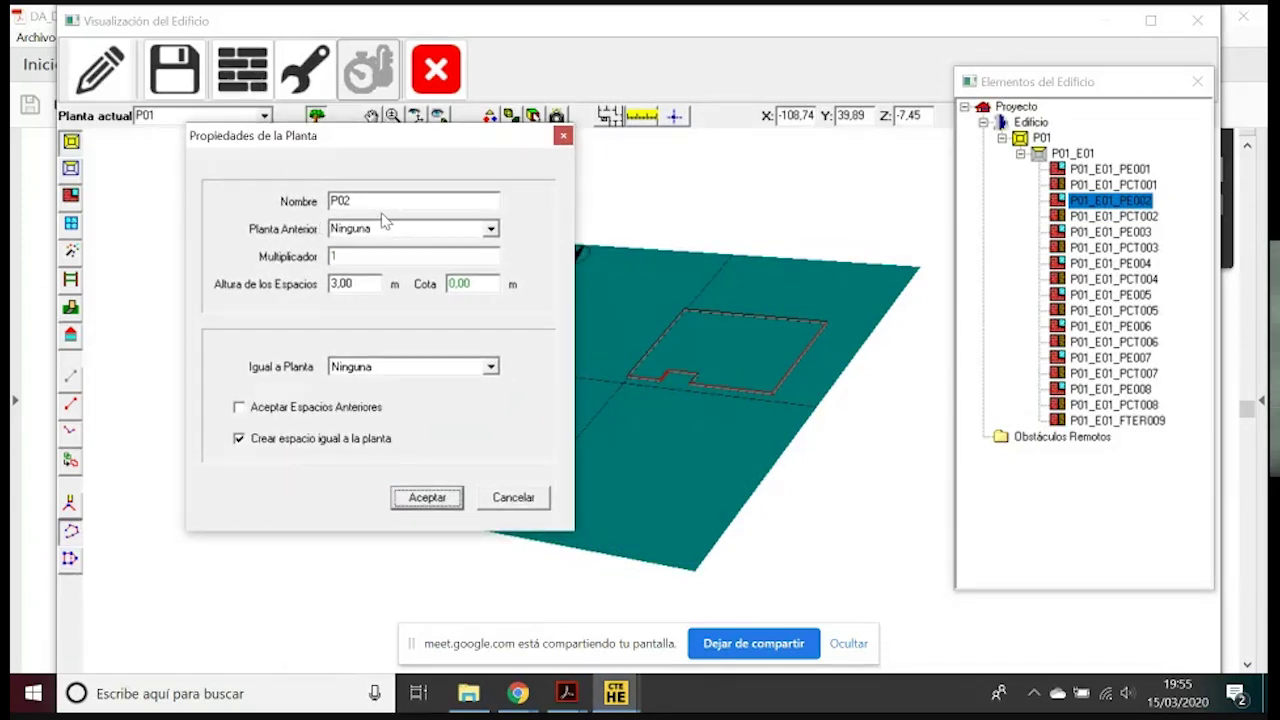
click(490, 228)
click(440, 245)
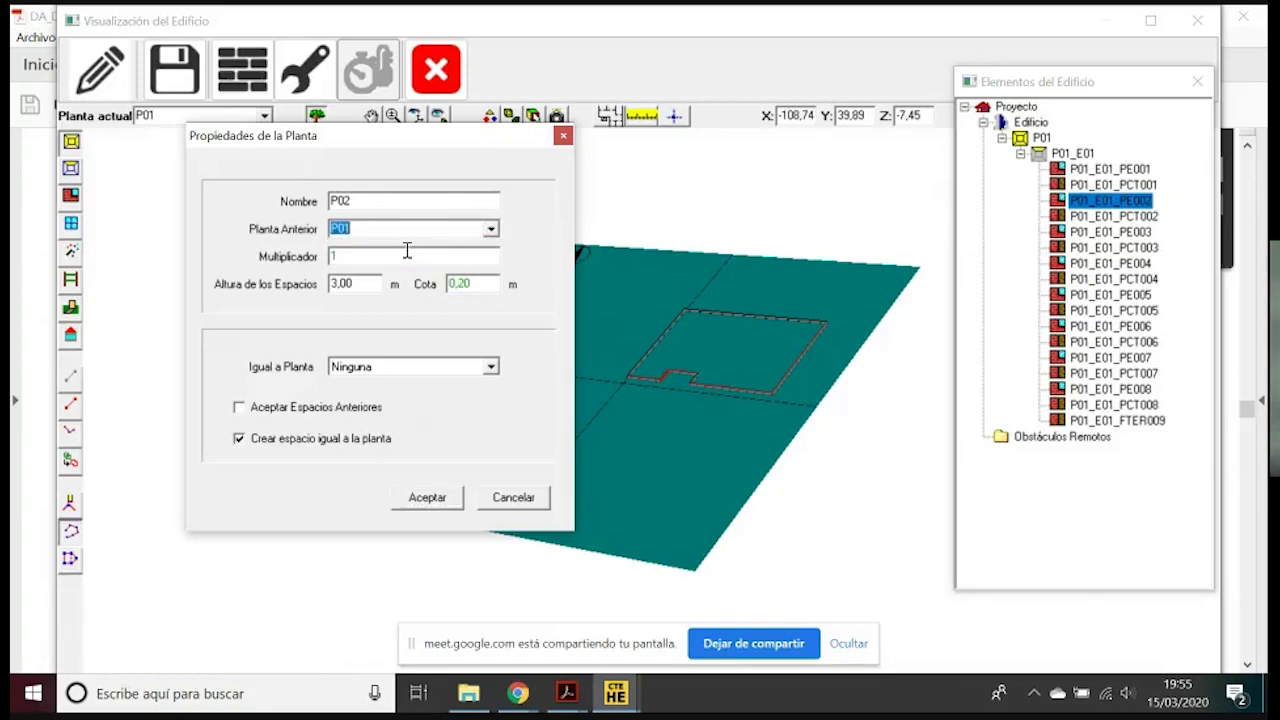
click(360, 256)
double_click(365, 284)
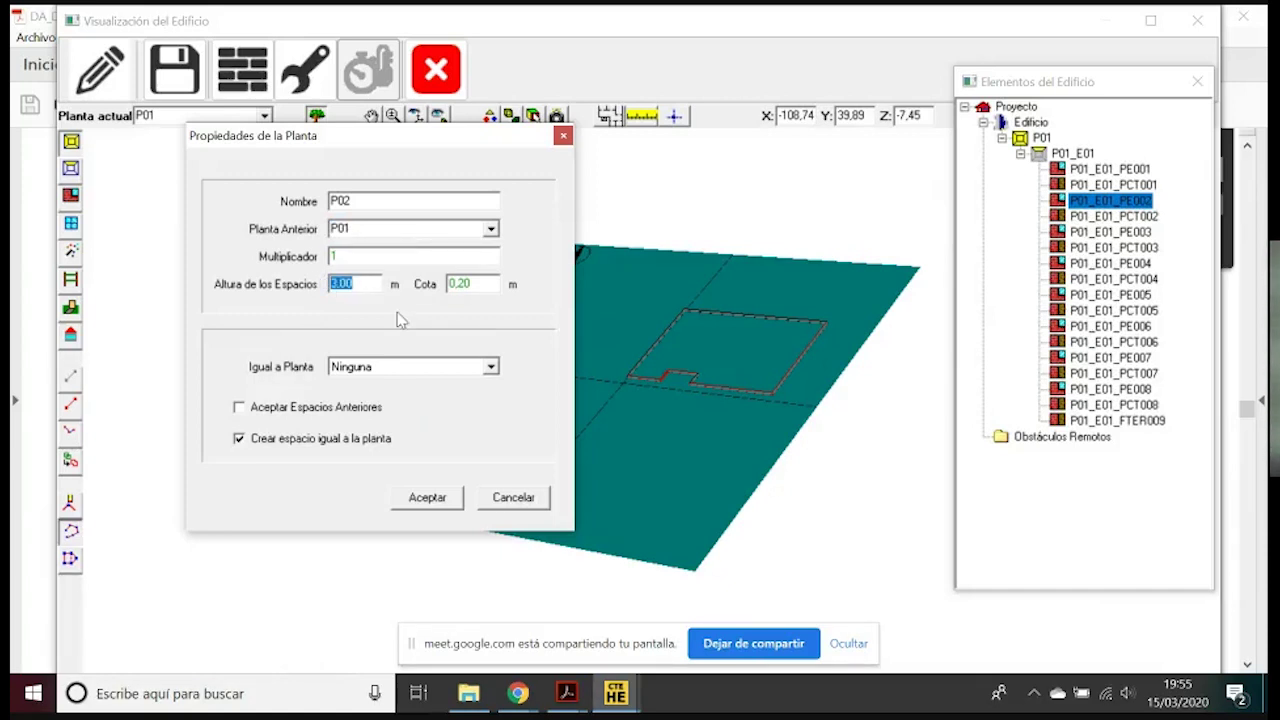
text(3,24)
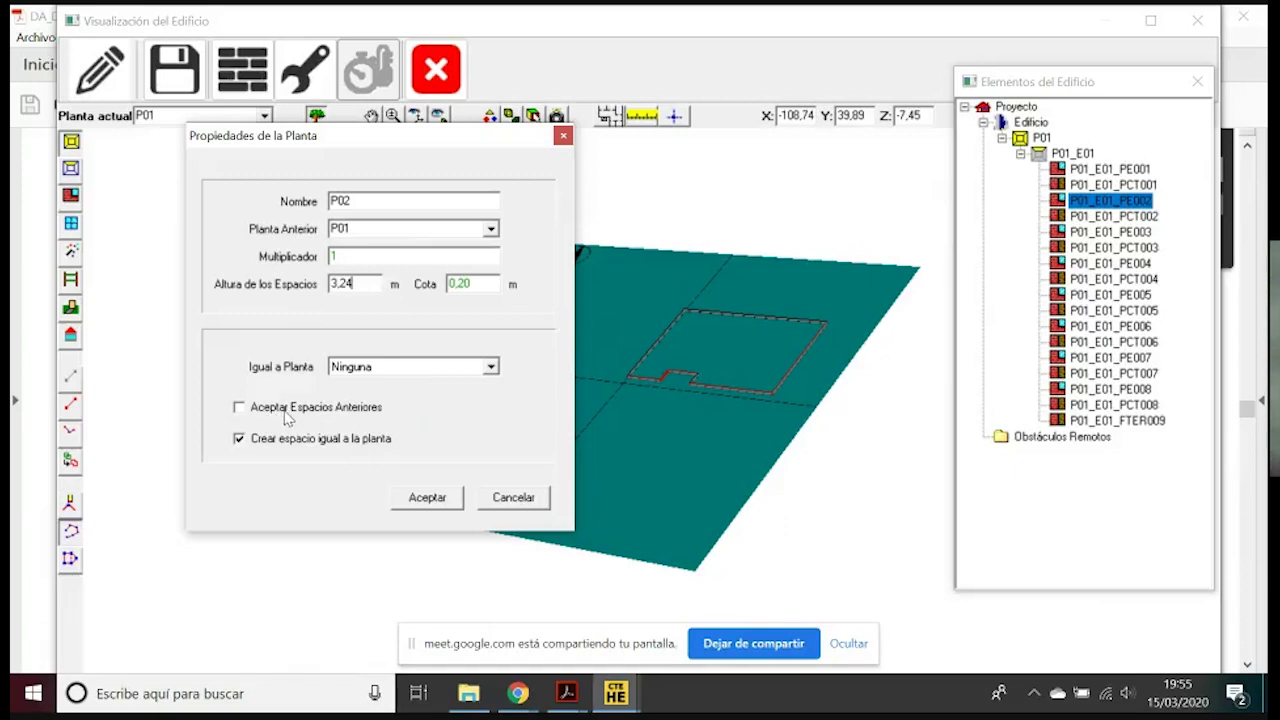
click(273, 442)
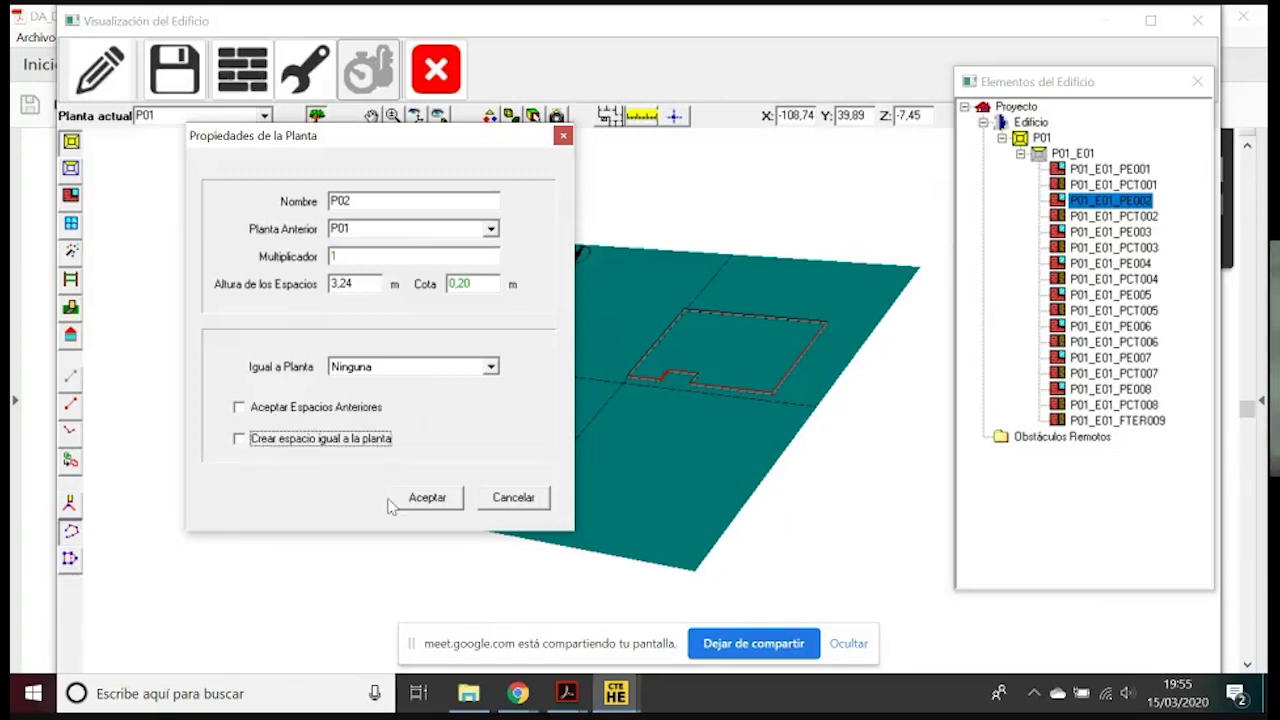
click(427, 497)
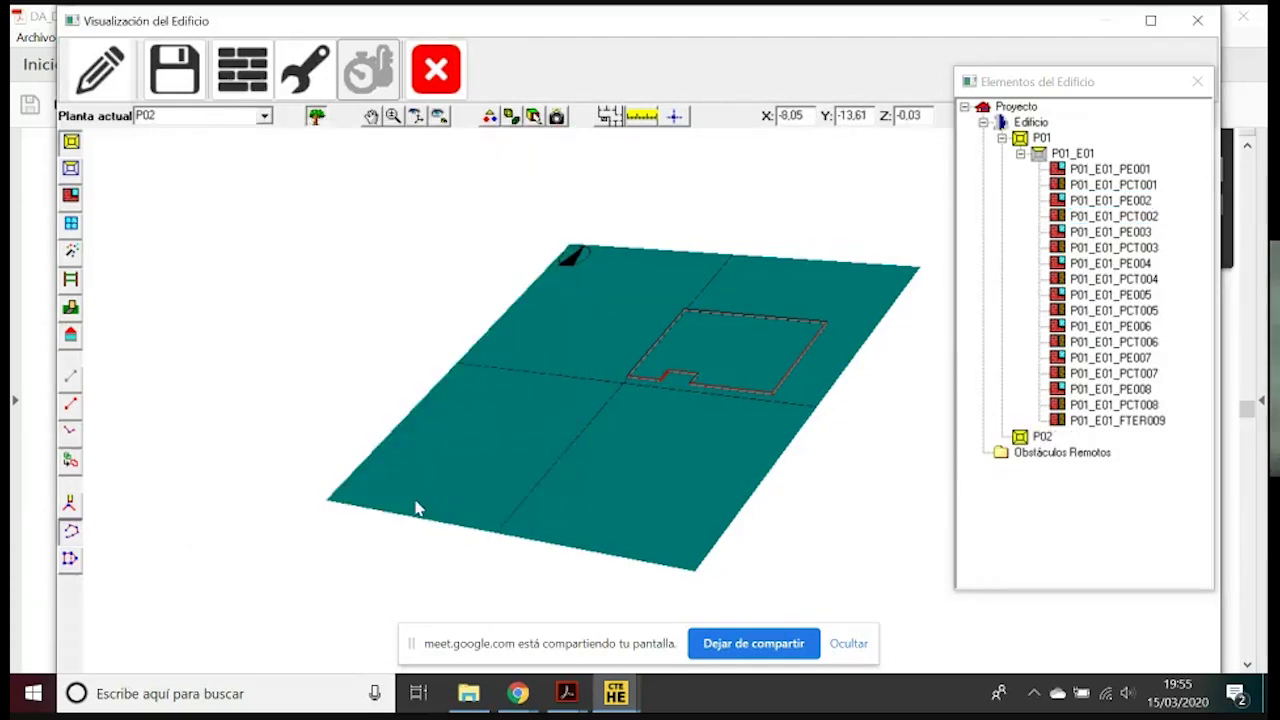
Start the P02 floor outline by coordinates with vertices at X 0,00, Y 0,60 and X 2,70, Y 0,60
click(676, 116)
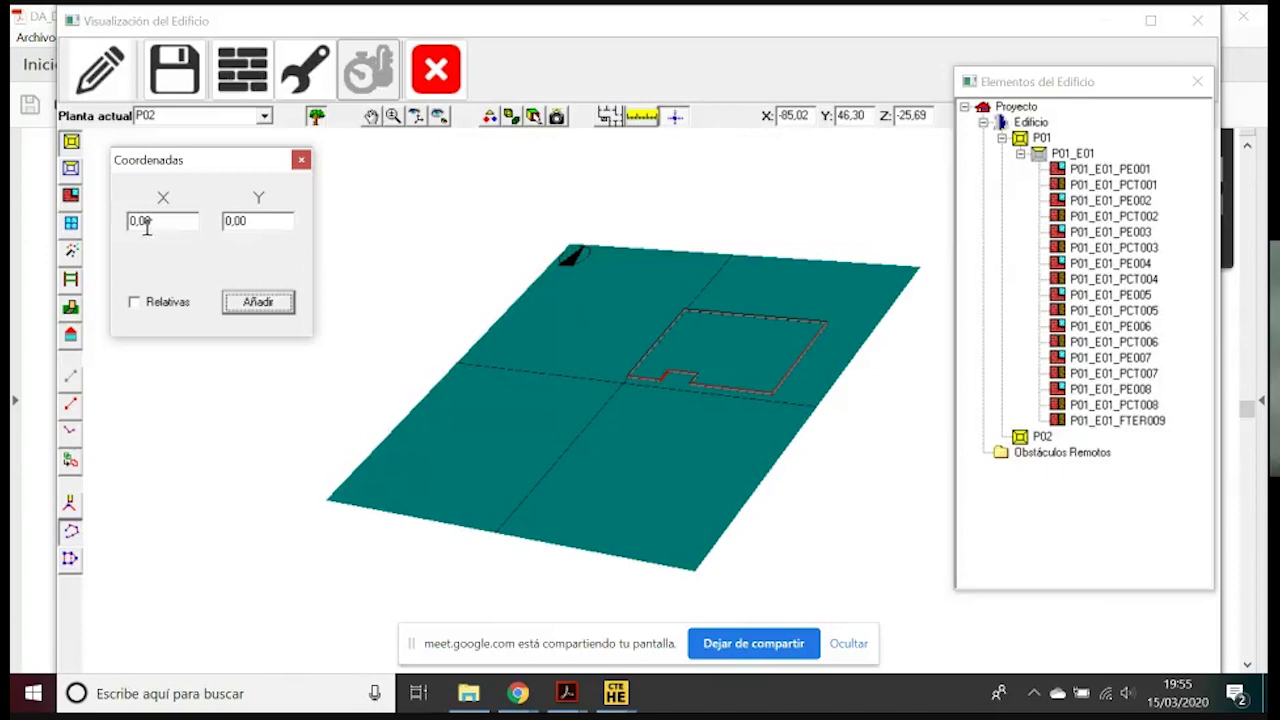
double_click(259, 221)
text(0,6)
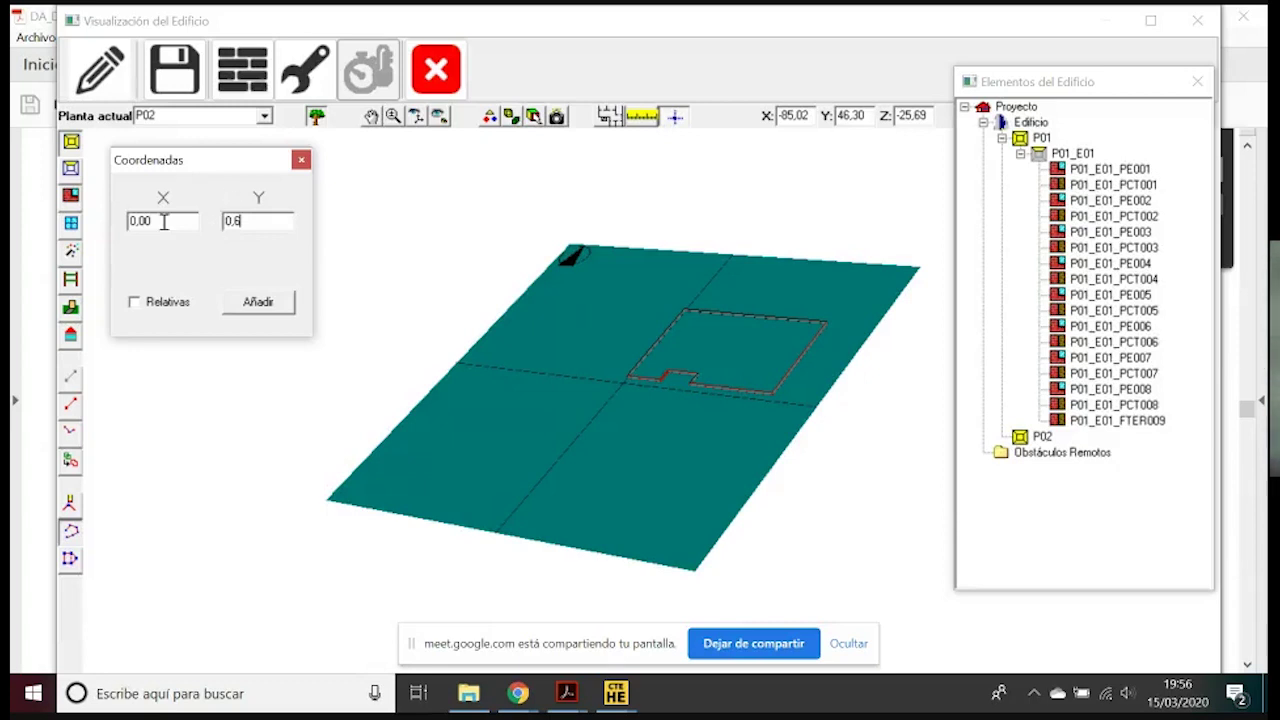
click(266, 301)
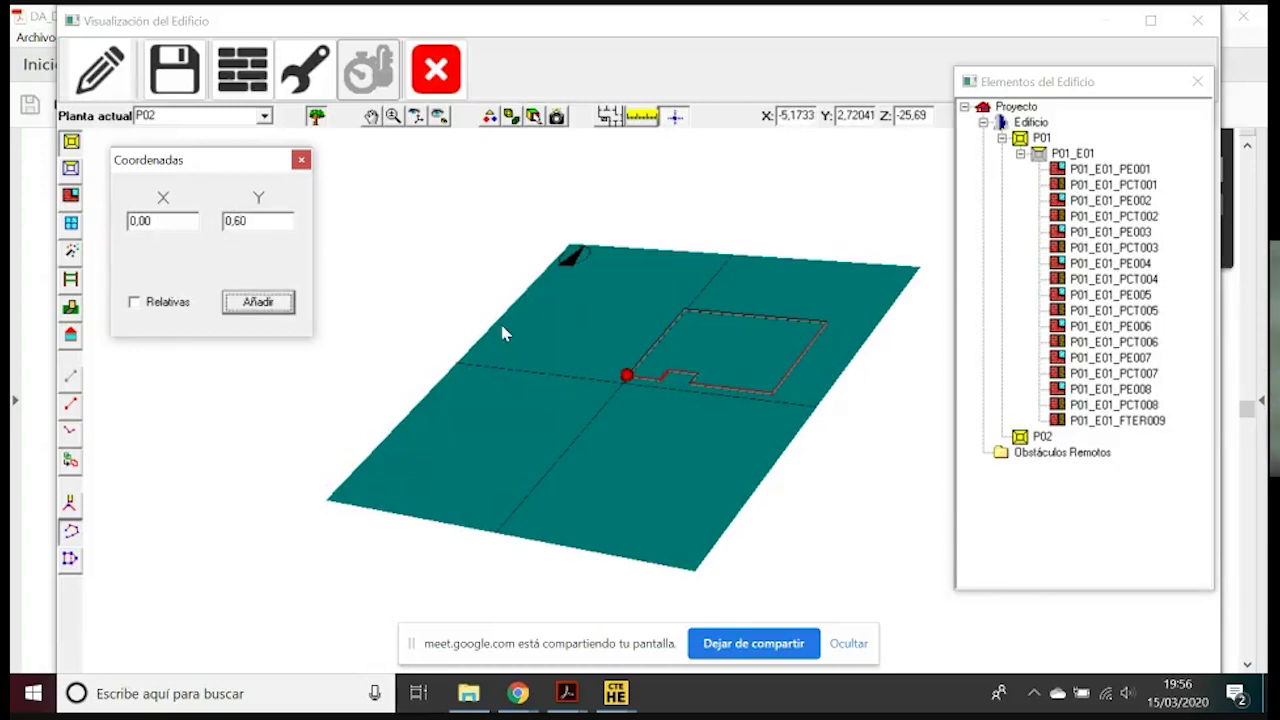
drag(160, 220, 50, 220)
text(2,70)
click(257, 304)
Outline the recess of floor P02 with vertices at (2,70; 1,65), (5,10; 1,65) and (5,10; 0,60)
drag(262, 222, 214, 222)
text(1)
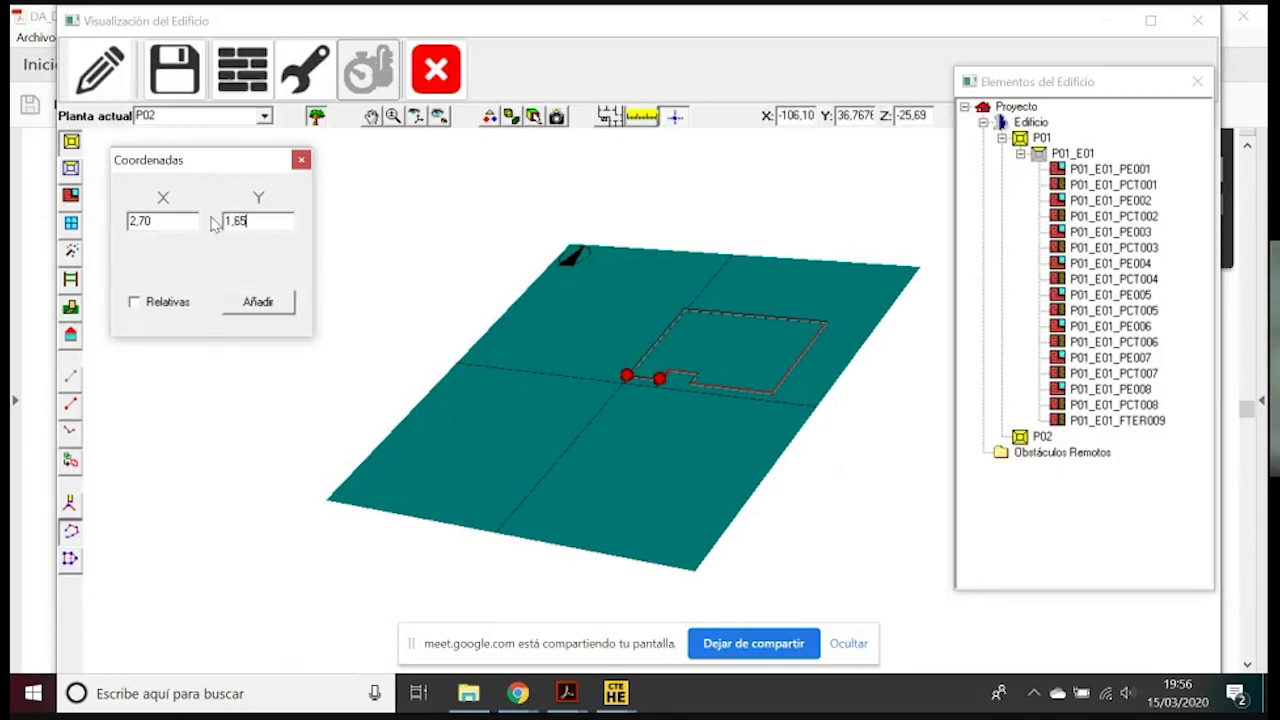
click(269, 306)
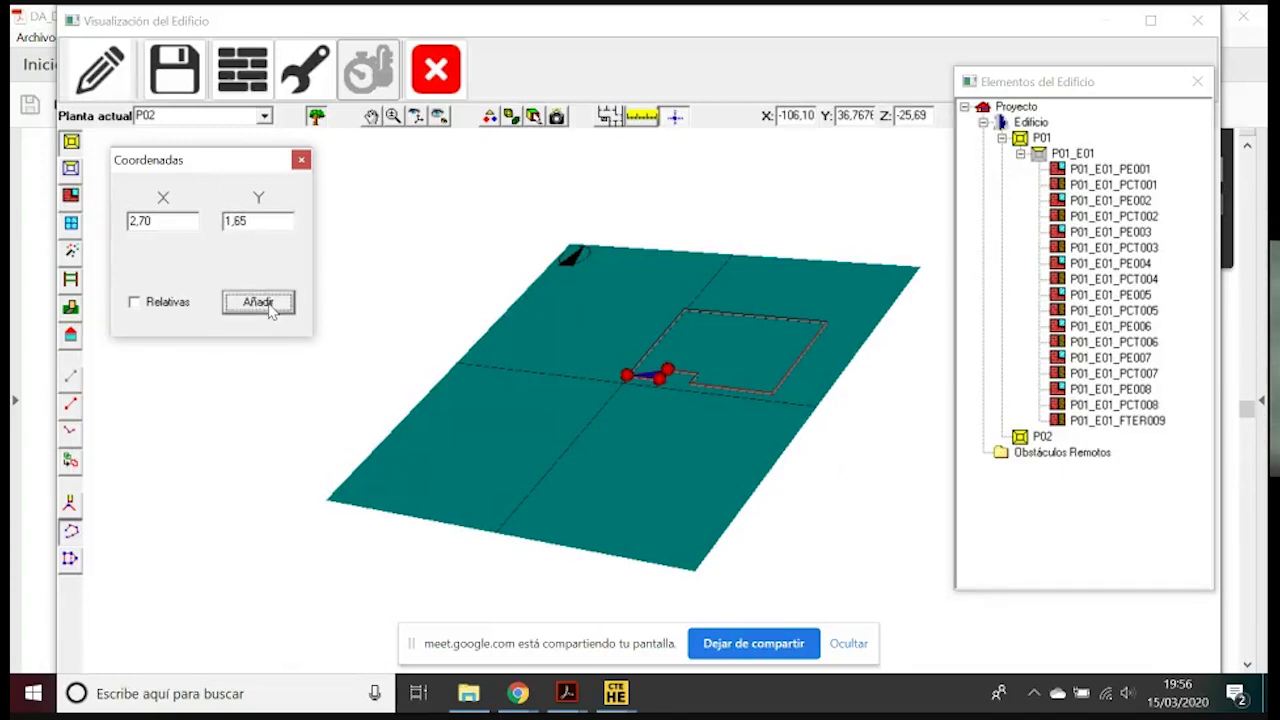
key(Tab)
text(5,10)
click(268, 306)
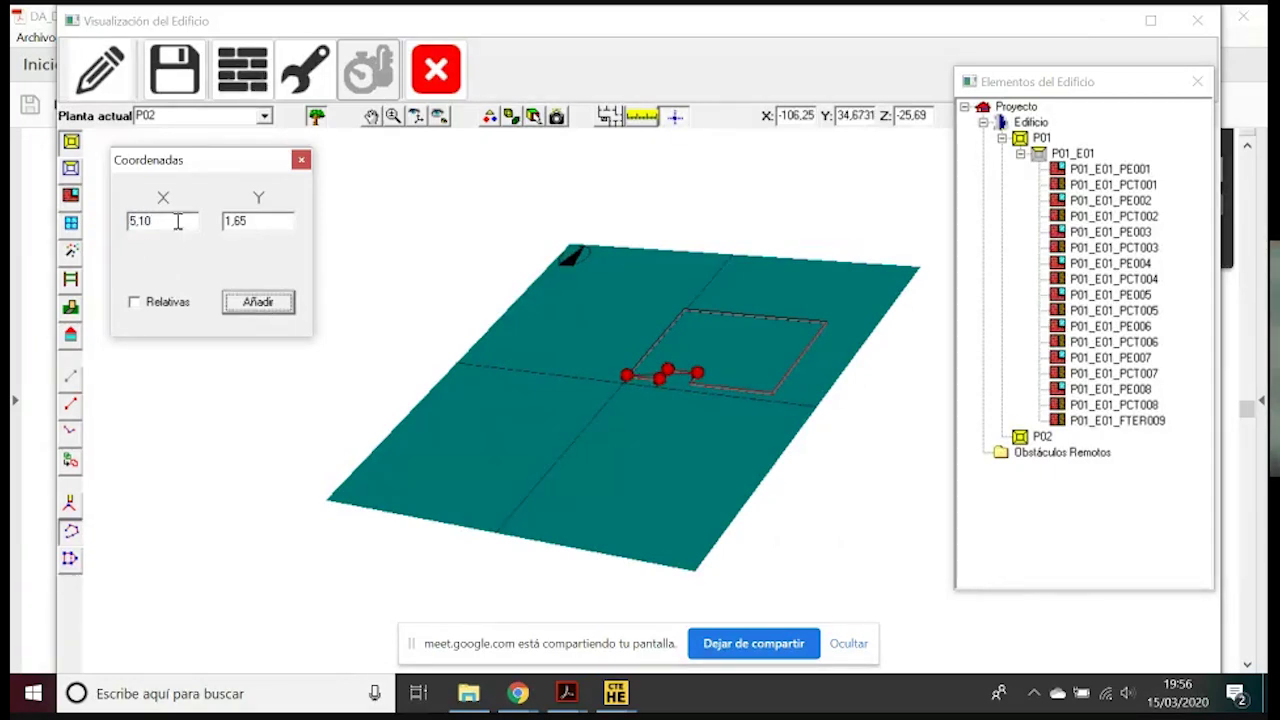
double_click(251, 220)
text(0,60)
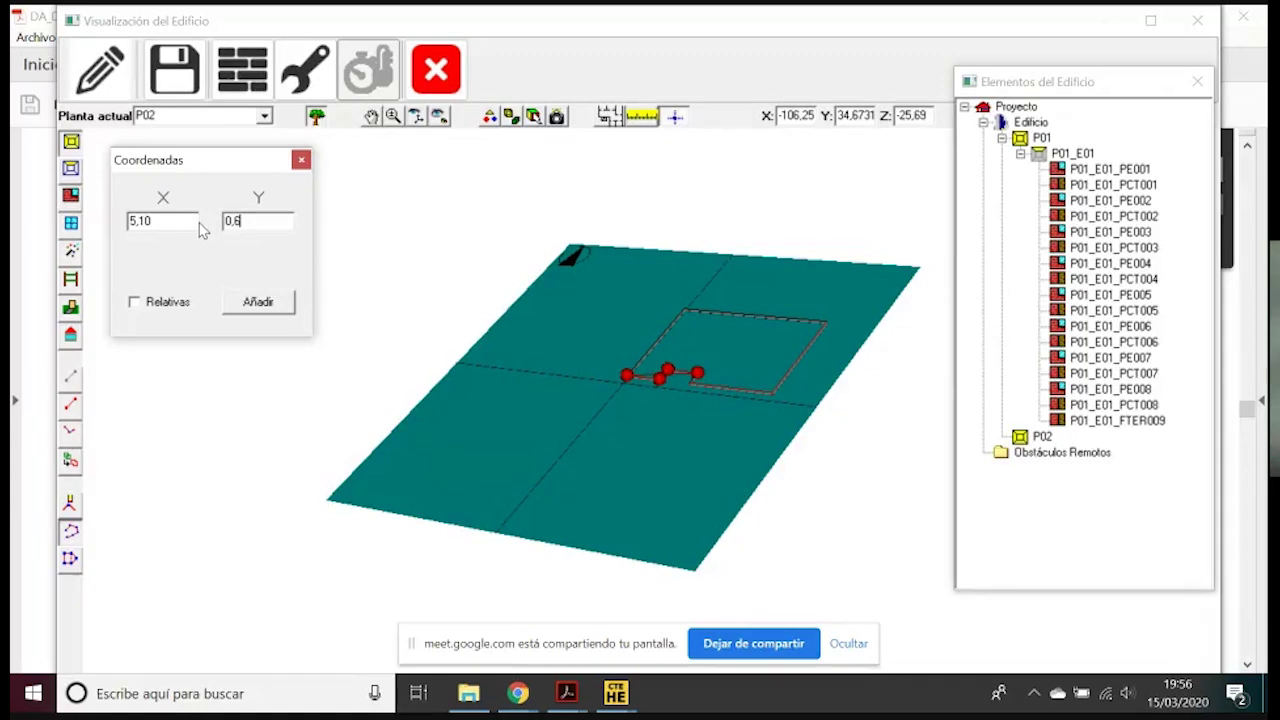
click(284, 302)
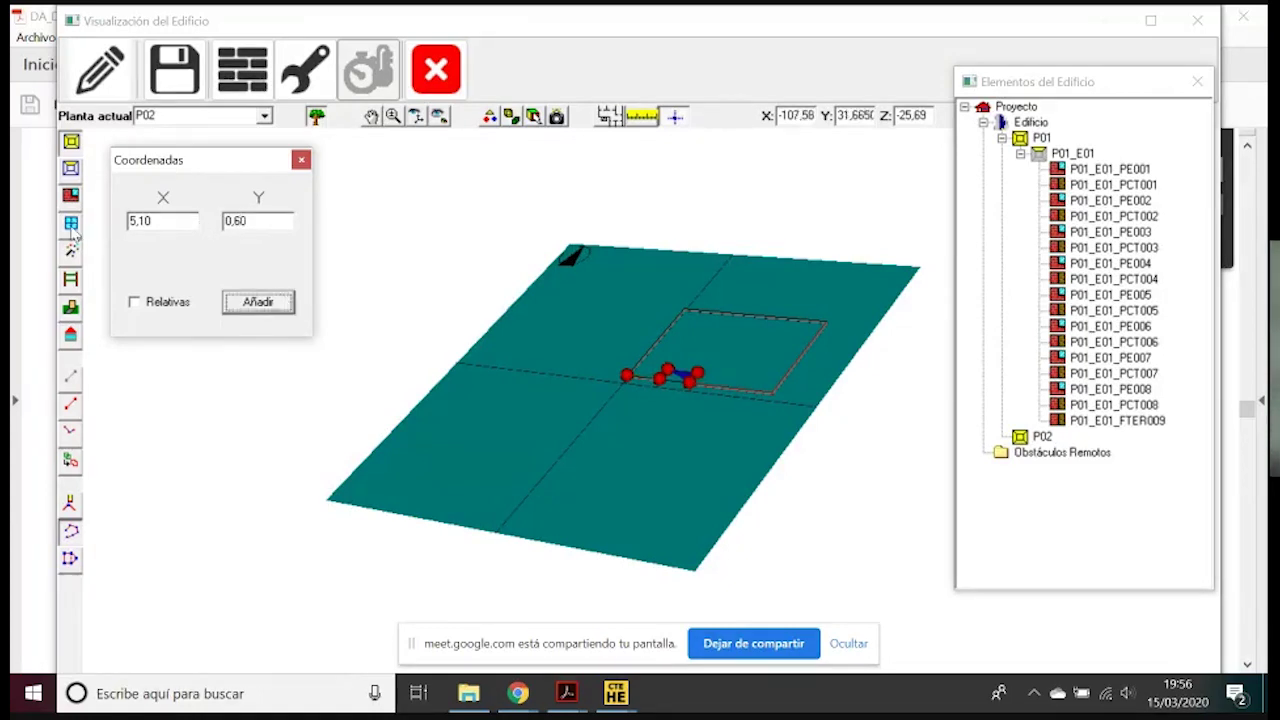
Add P02 outline vertices at X 11,45, Y 0,60 and X 11,45, Y 5,75
double_click(165, 220)
text(11)
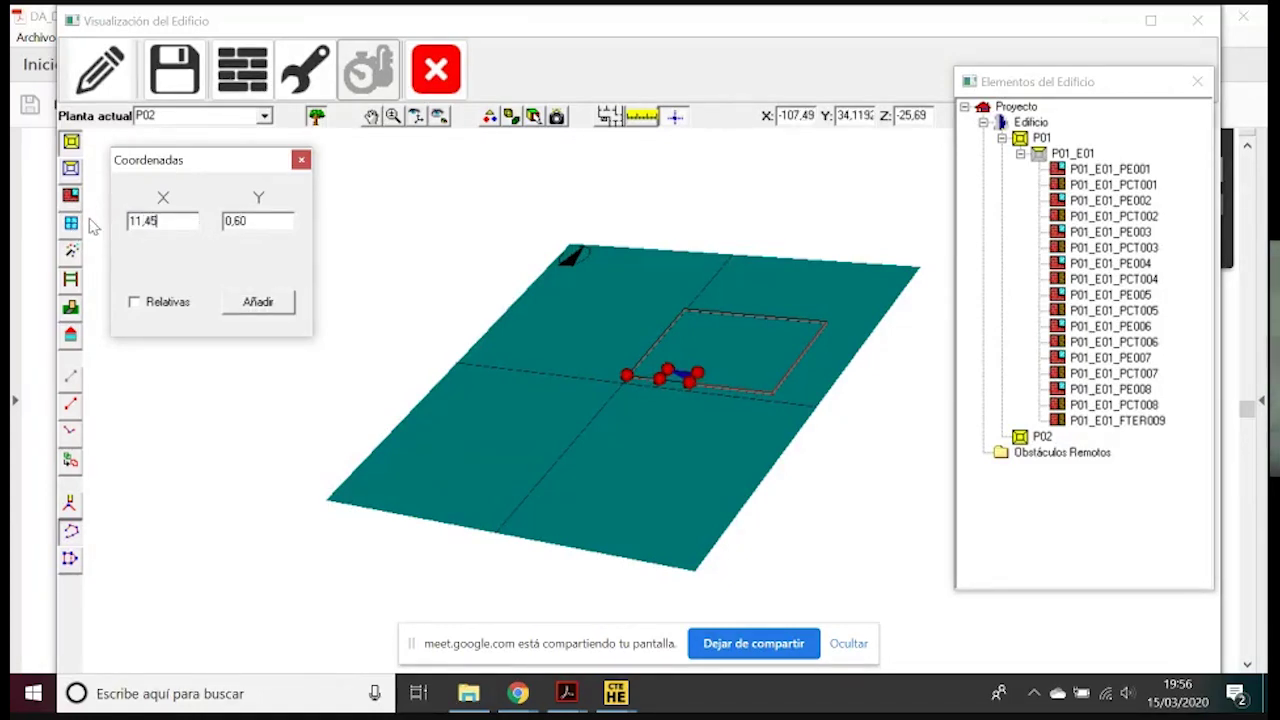
text(,45)
click(262, 305)
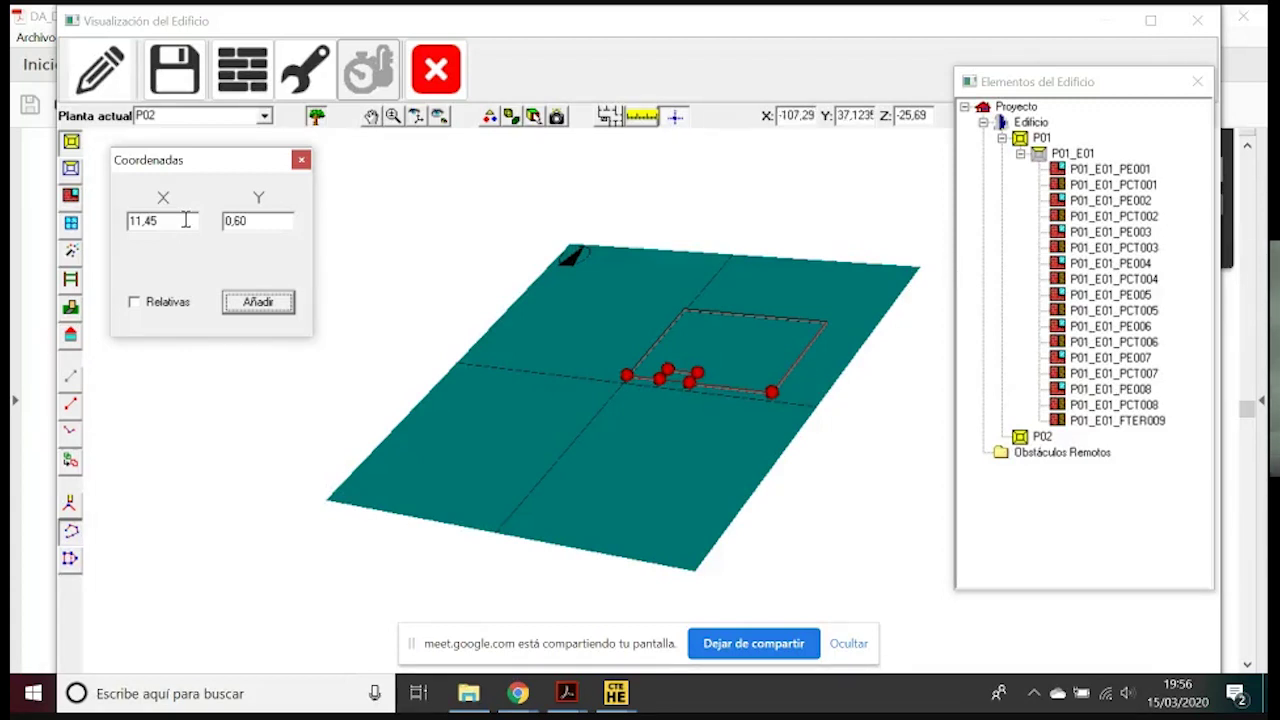
drag(256, 222, 203, 222)
text(5,75)
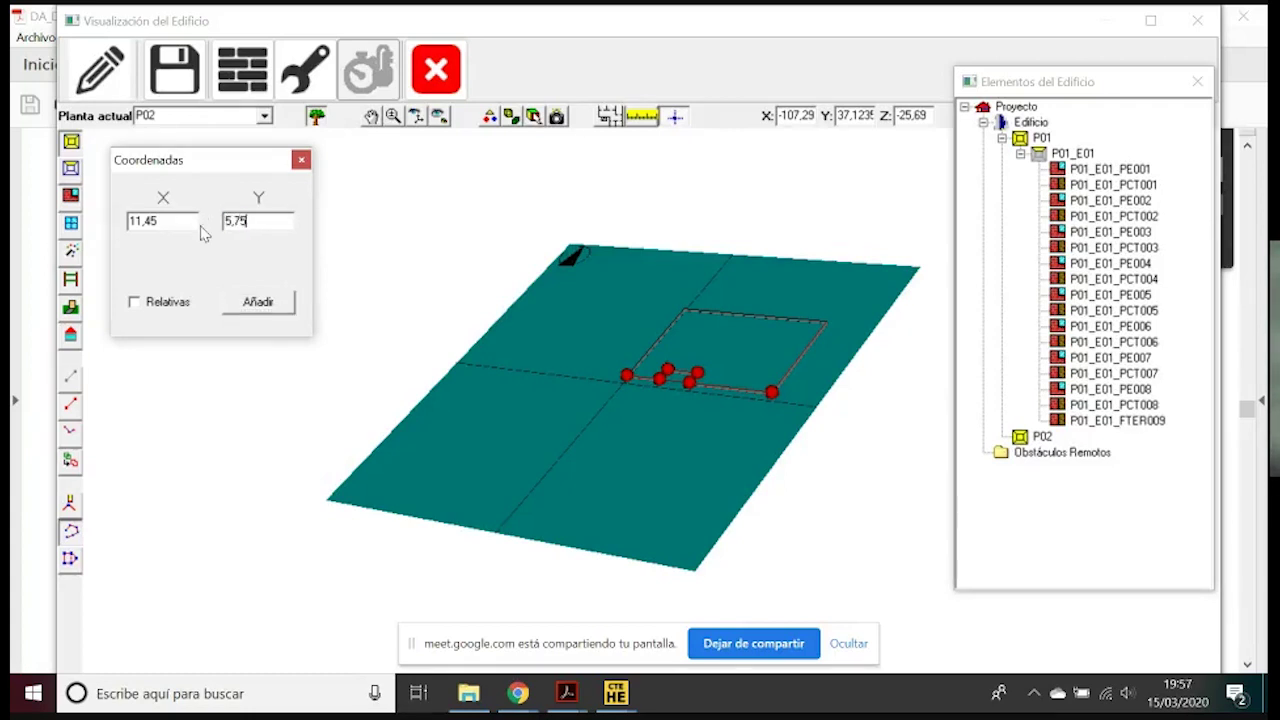
click(258, 302)
Add P02 outline vertices at (11,45; 8,15), (4,50; 8,15) and (0,00; 8,15), and finish the floor polygon
drag(266, 221, 203, 221)
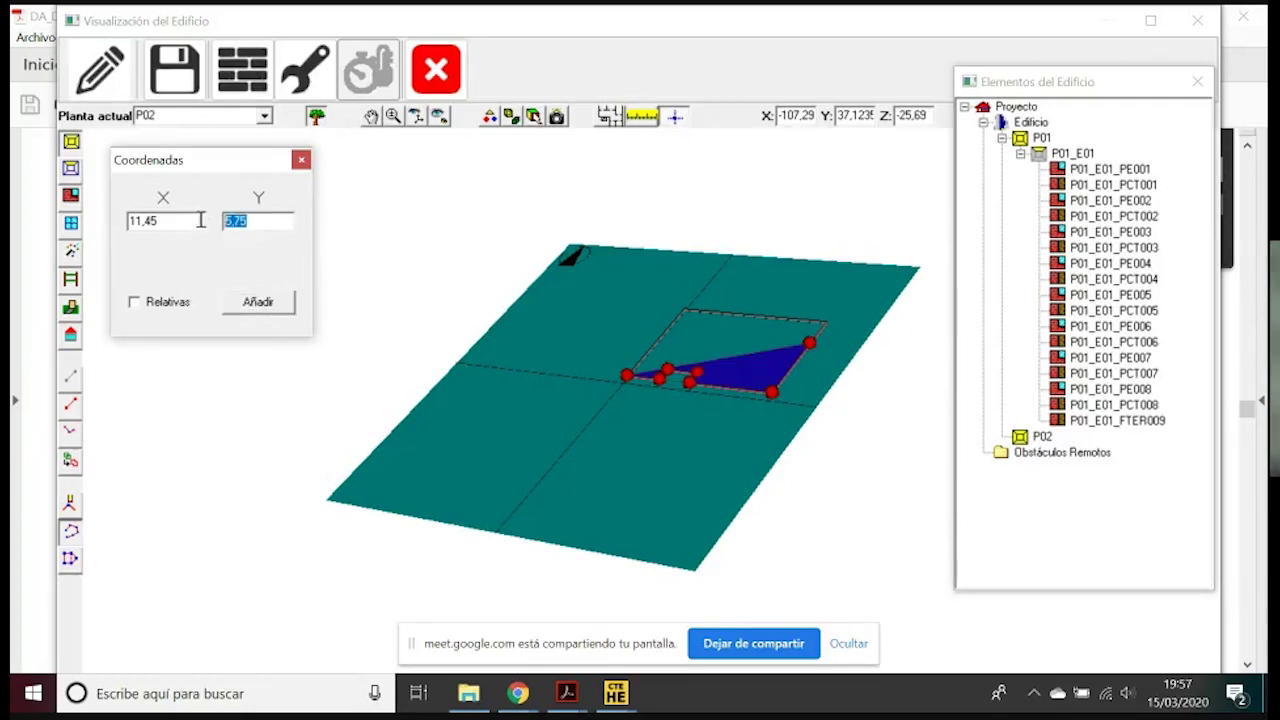
text(8,15)
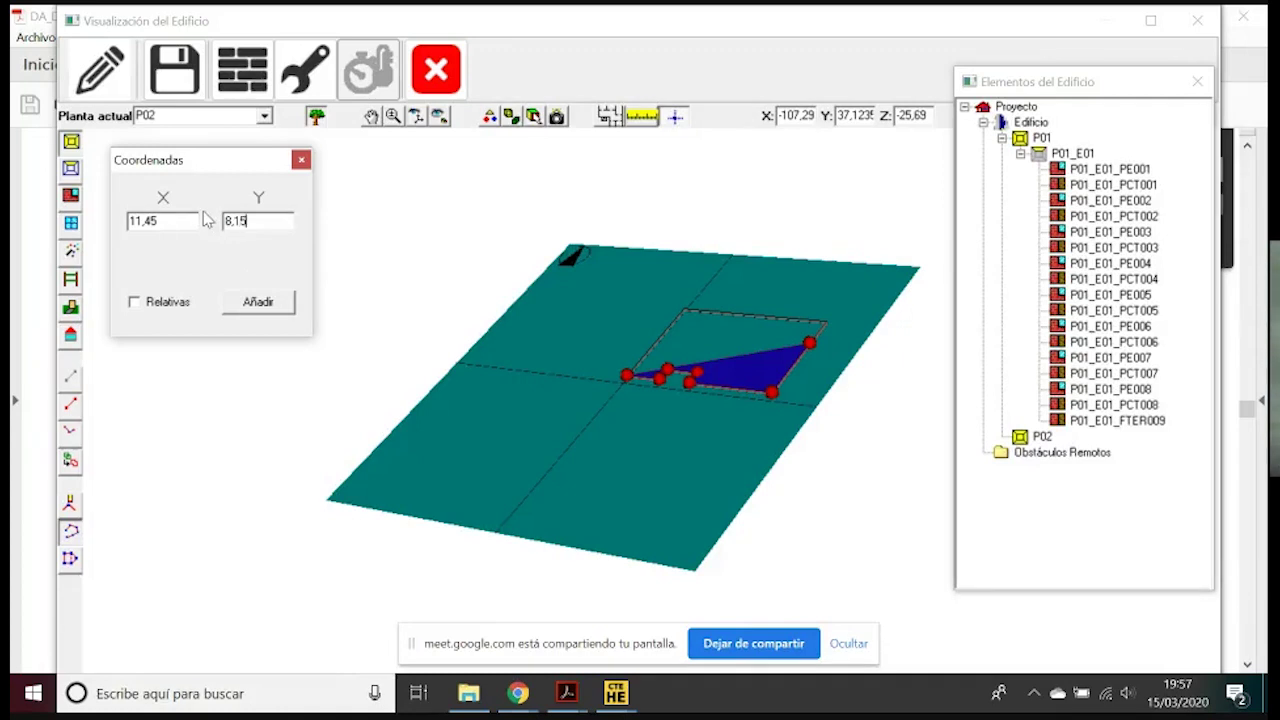
click(282, 305)
drag(185, 221, 125, 221)
text(4,50)
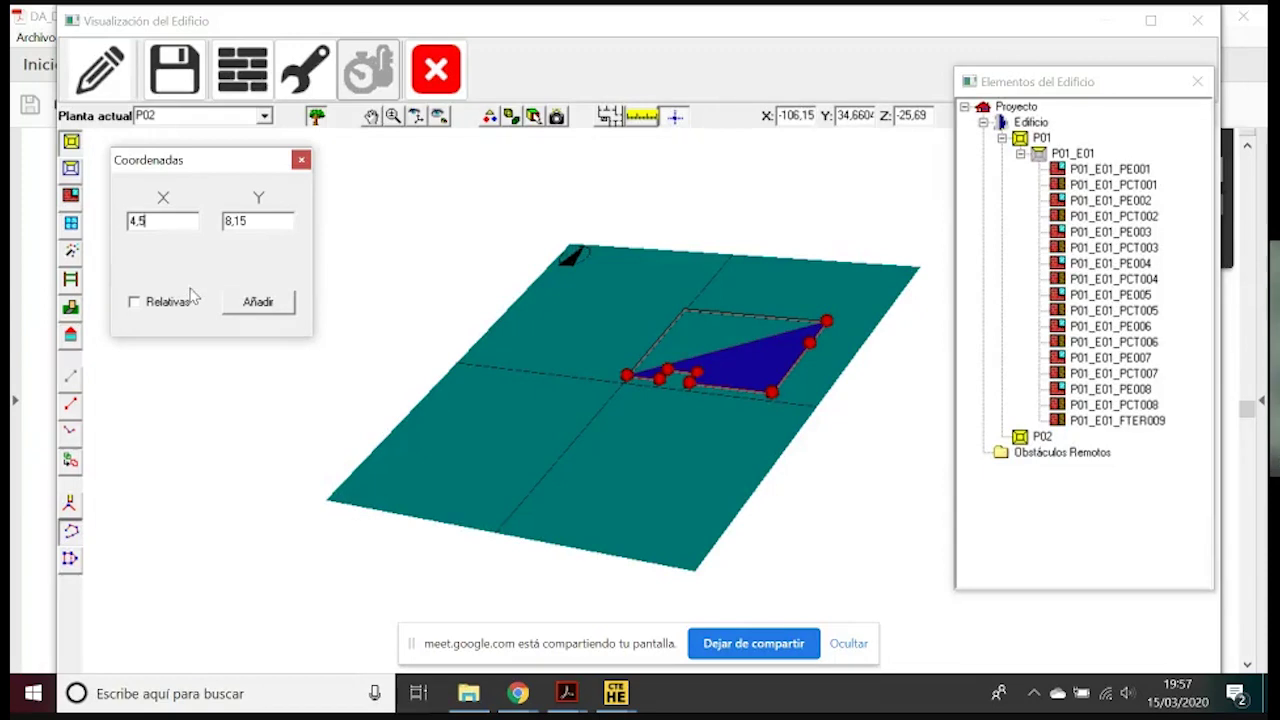
click(258, 302)
drag(177, 221, 107, 228)
text(0)
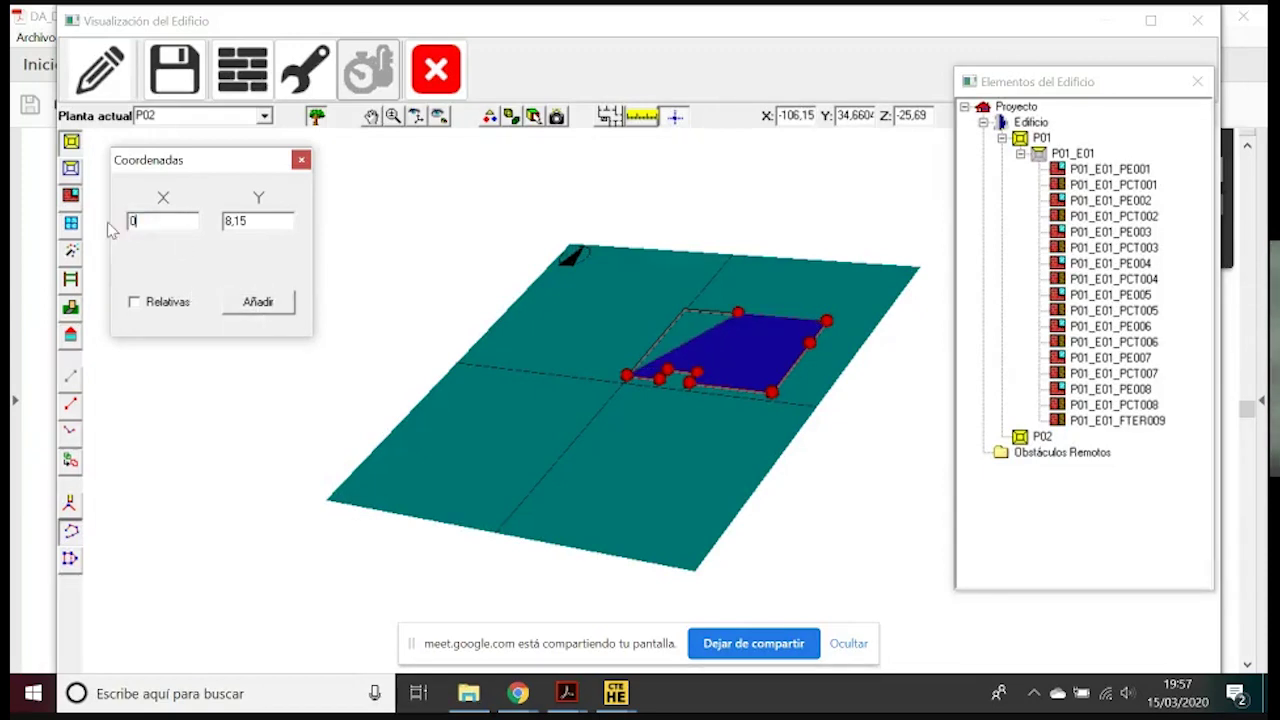
click(252, 302)
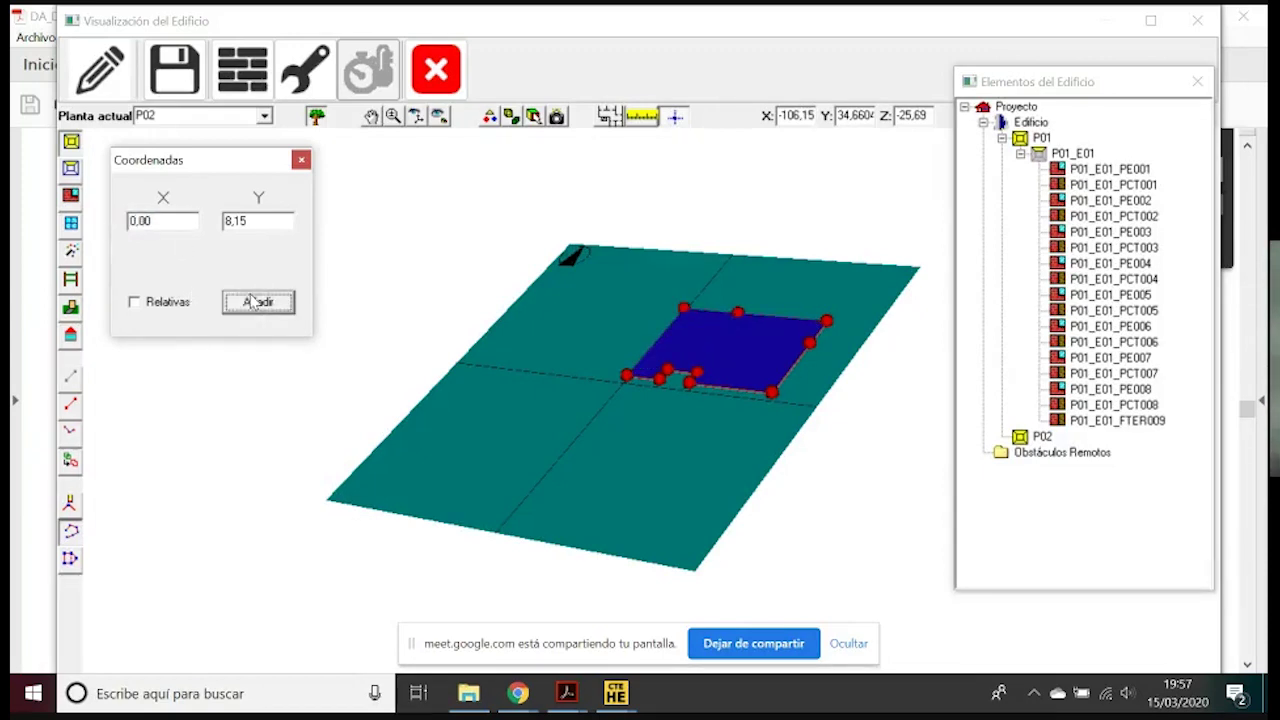
right_click(385, 361)
click(437, 519)
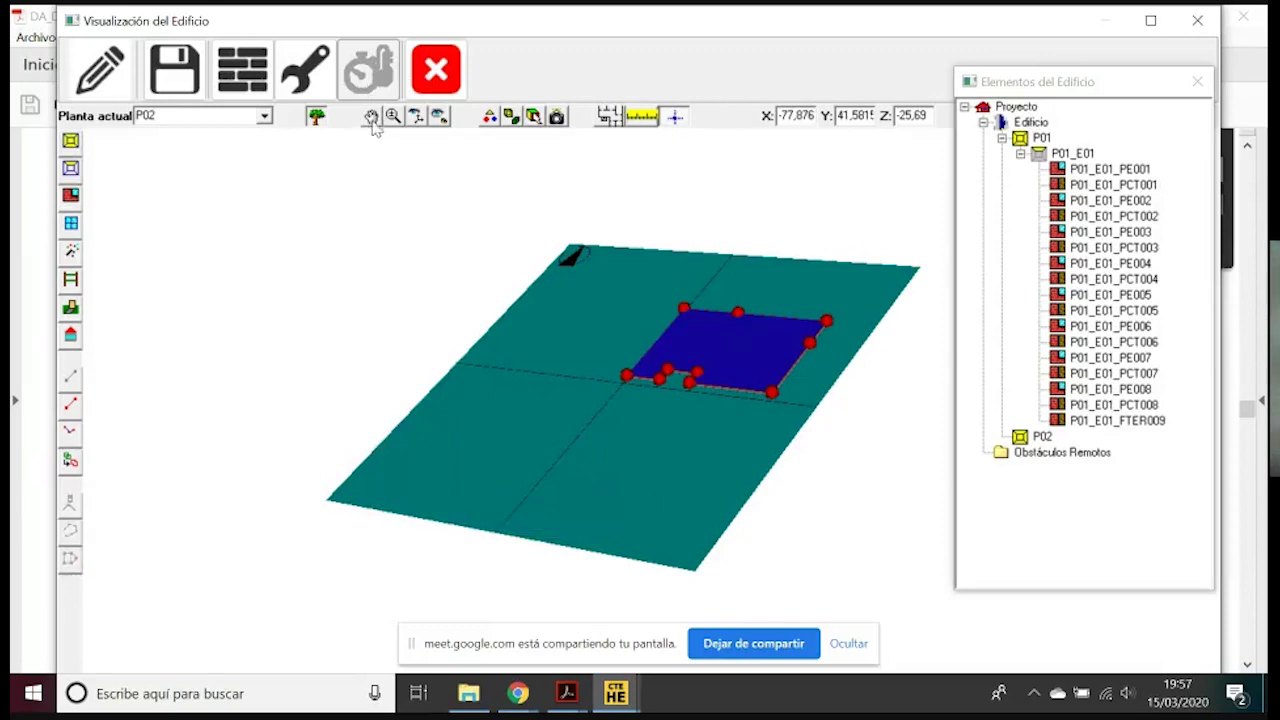
Start a dividing line on floor P02 at X 4,50, Y 8,15 and place its second point at X 4,50, Y 5,75
scroll(606, 300, up, 3)
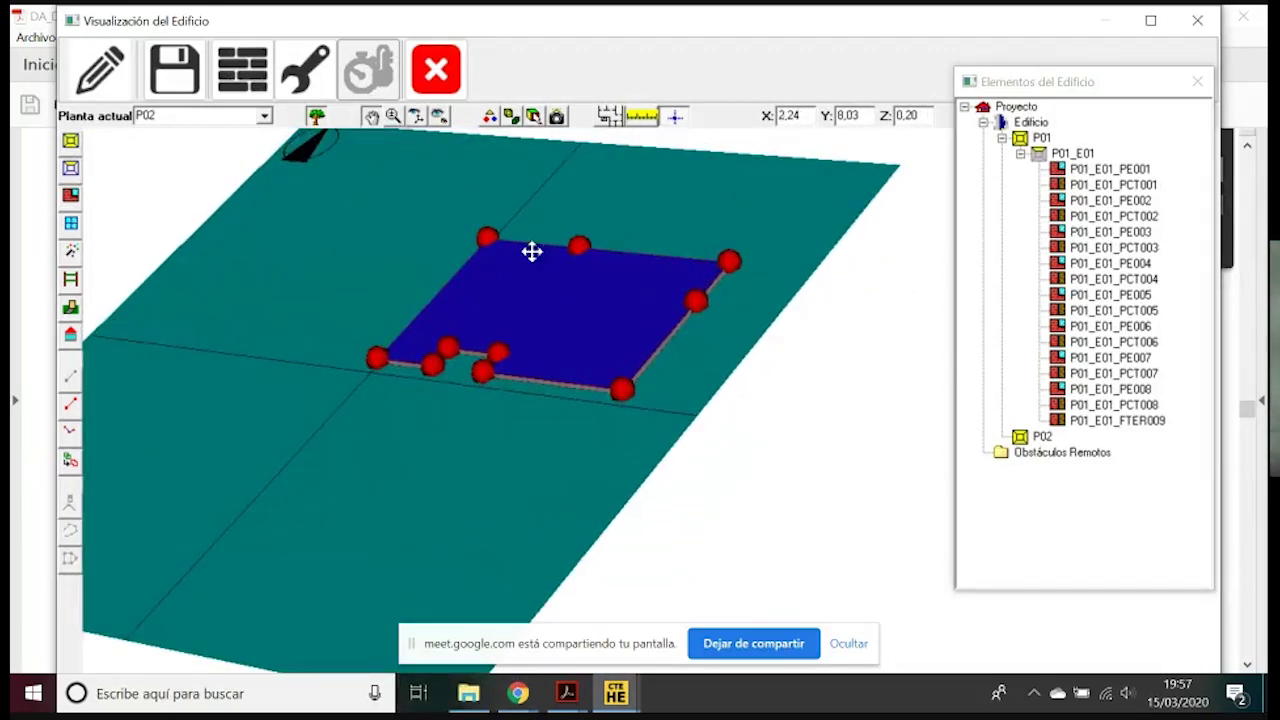
scroll(531, 251, up, 2)
scroll(412, 214, up, 2)
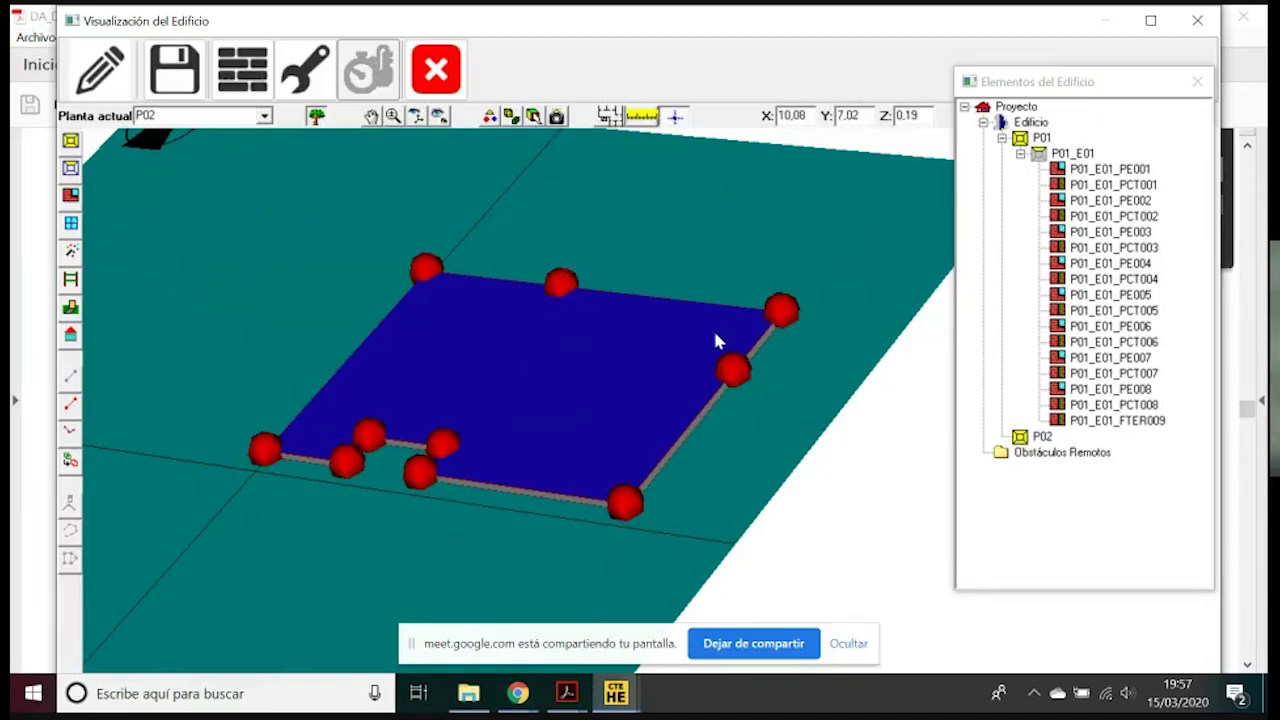
click(70, 378)
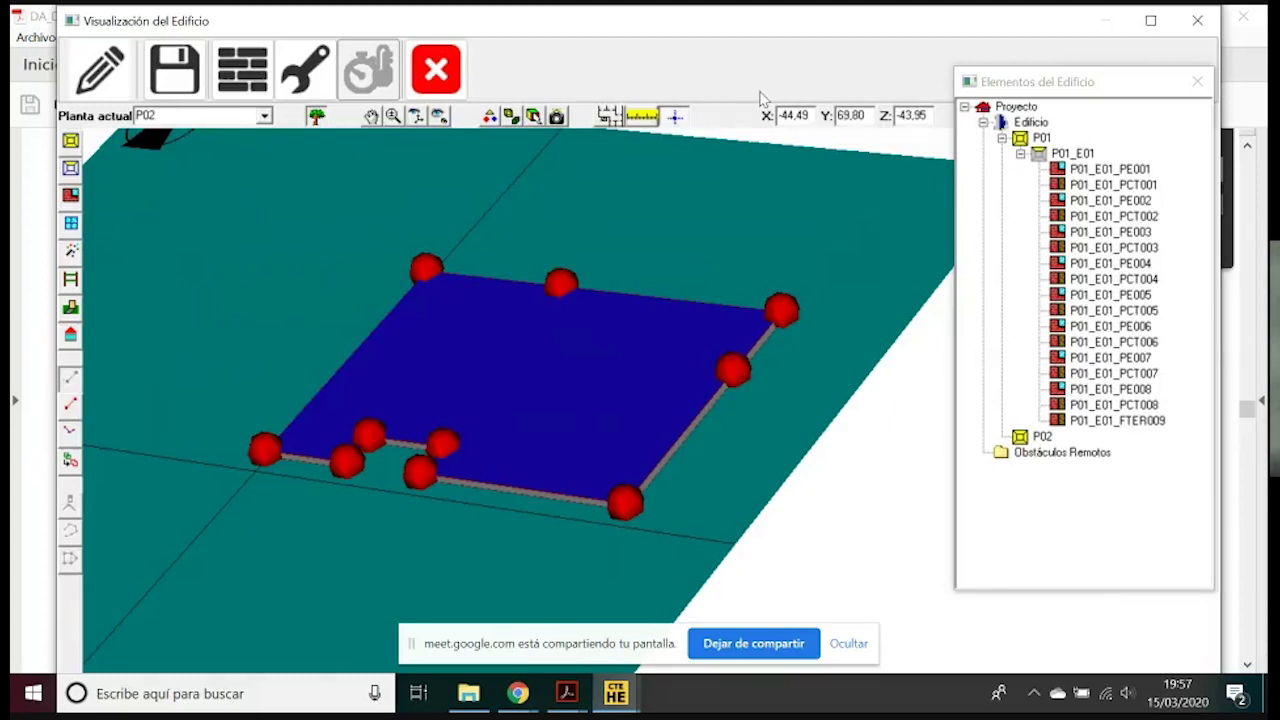
click(676, 117)
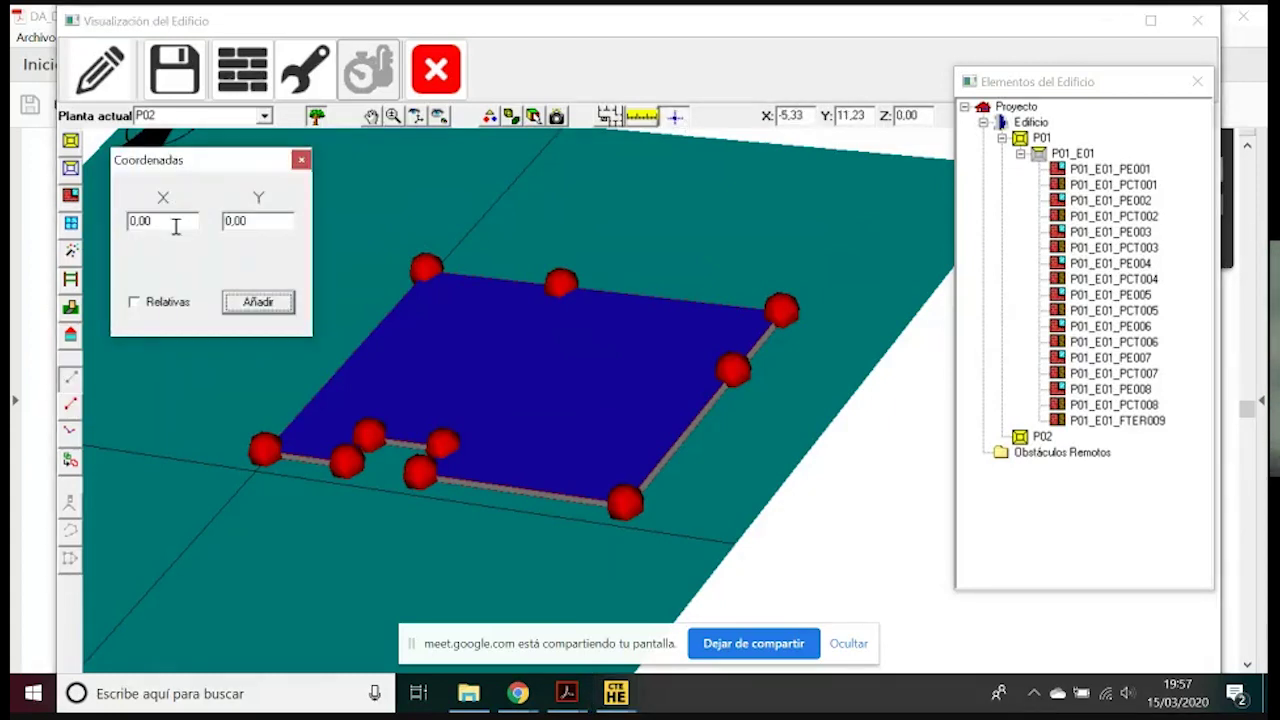
drag(169, 220, 103, 223)
text(4)
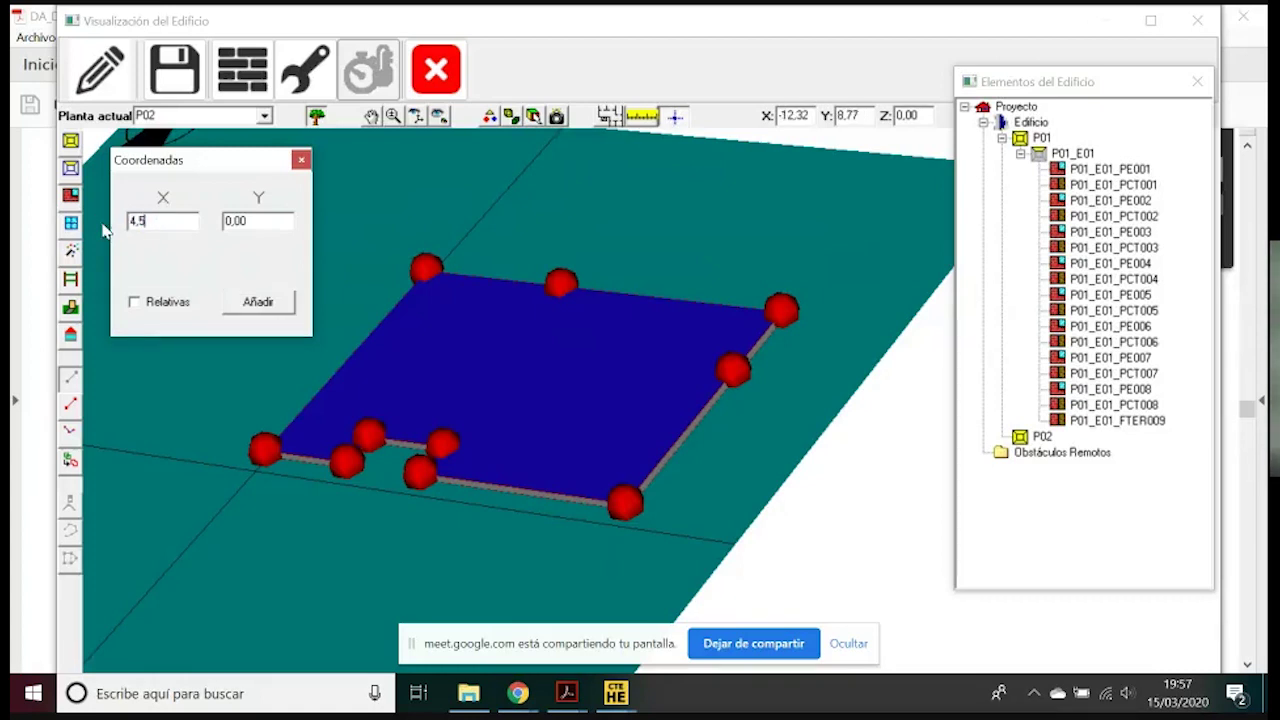
text(,5)
drag(265, 220, 176, 221)
text(8,15)
click(266, 304)
drag(272, 221, 220, 221)
text(5,75)
click(270, 303)
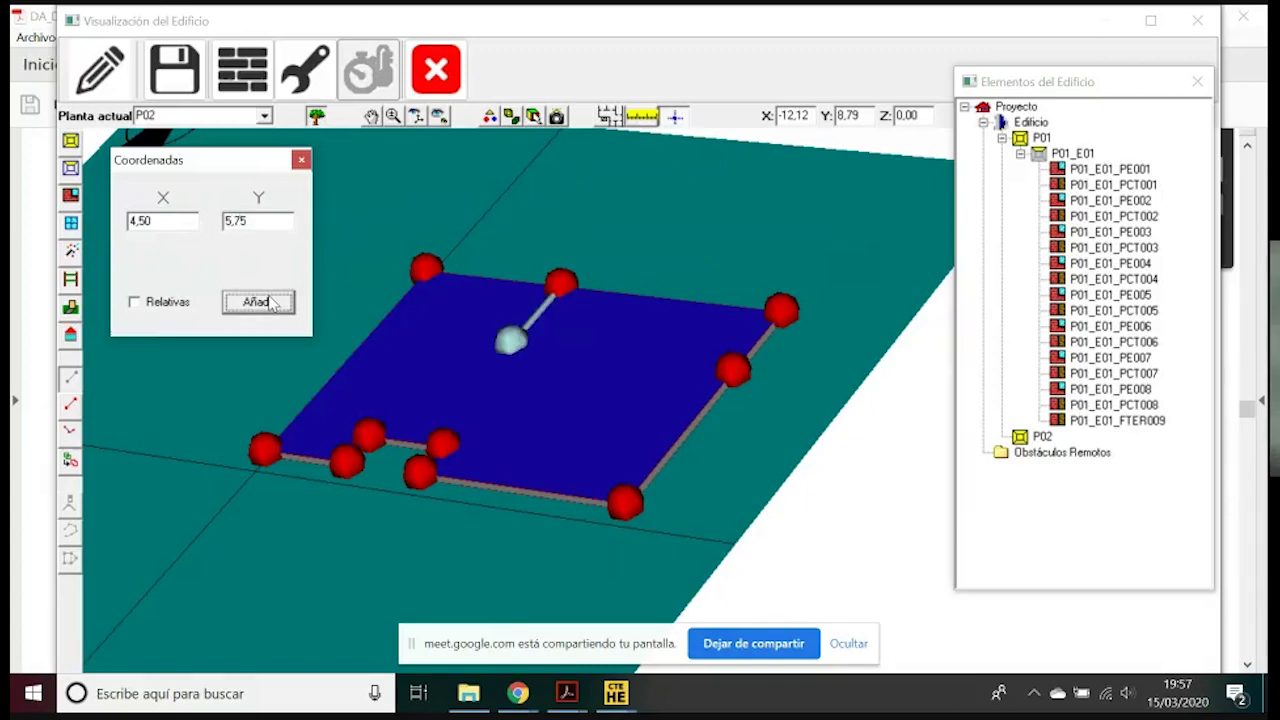
Try to continue the dividing line to X 11,45, Y 5,75 and finish it
drag(170, 221, 126, 221)
text(11,4)
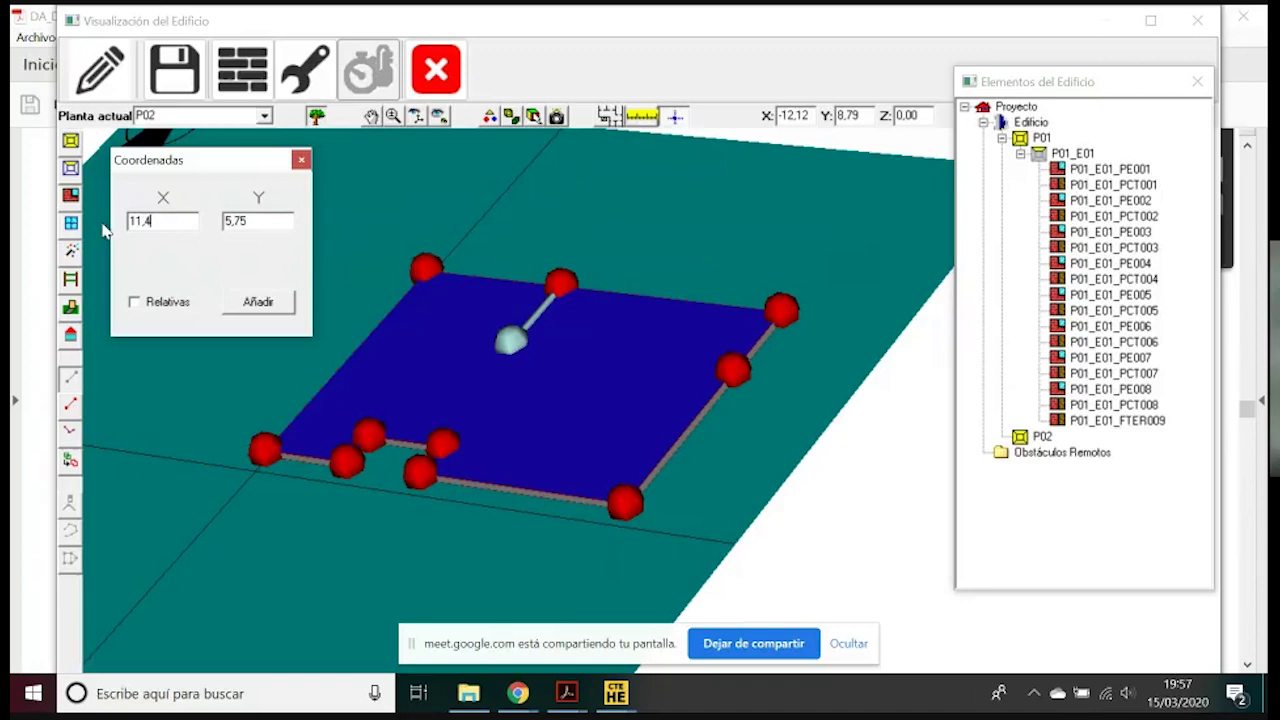
click(245, 309)
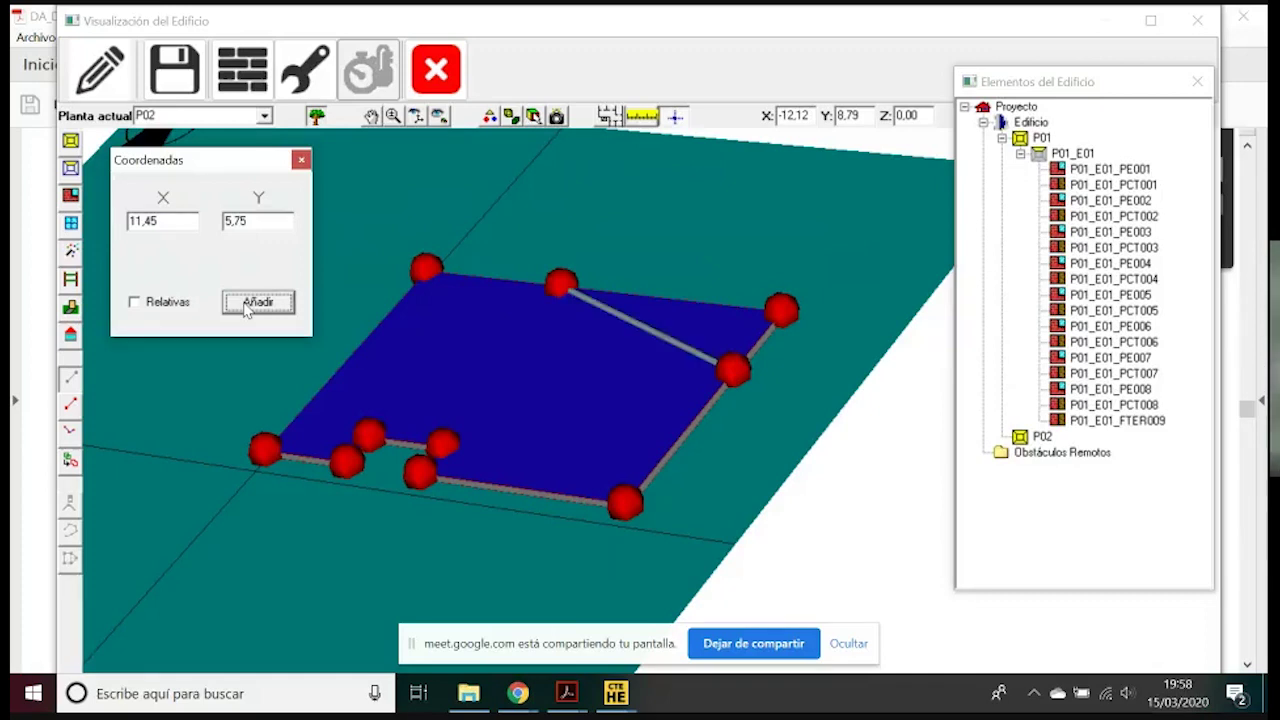
right_click(363, 246)
click(403, 376)
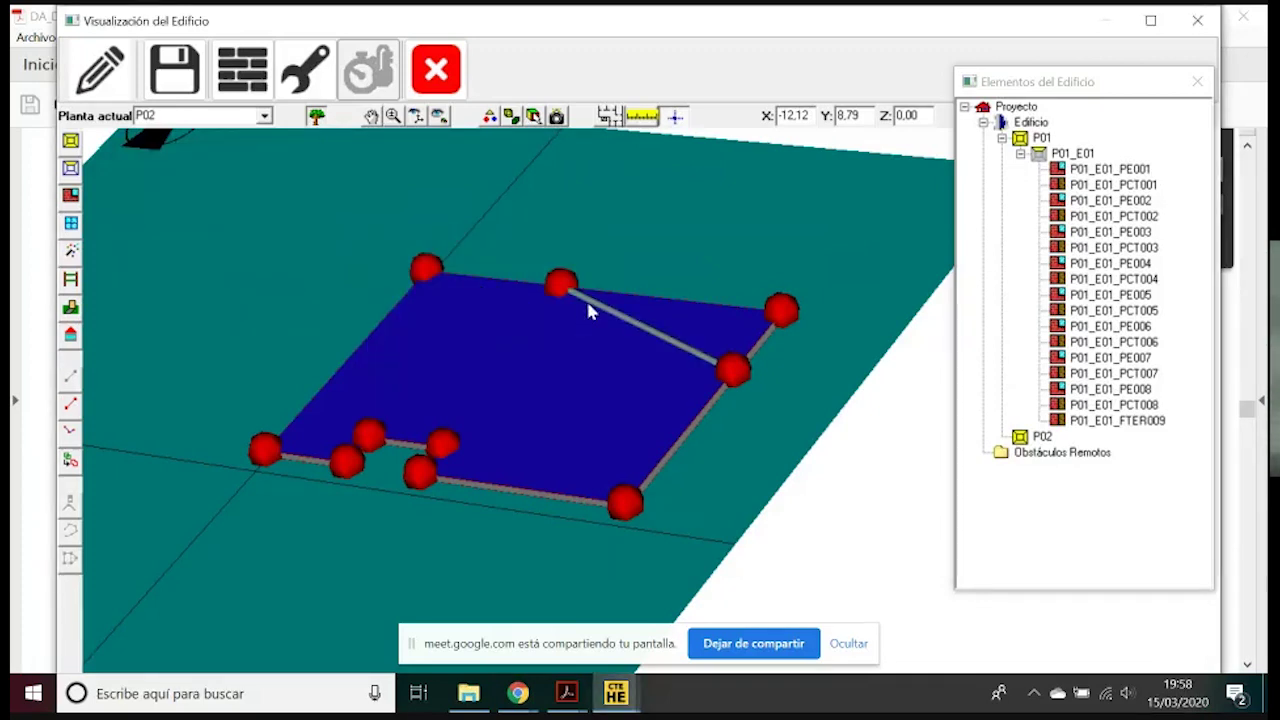
Delete the diagonal dividing line Linea1 from floor P02
right_click(589, 312)
mouse_move(700, 359)
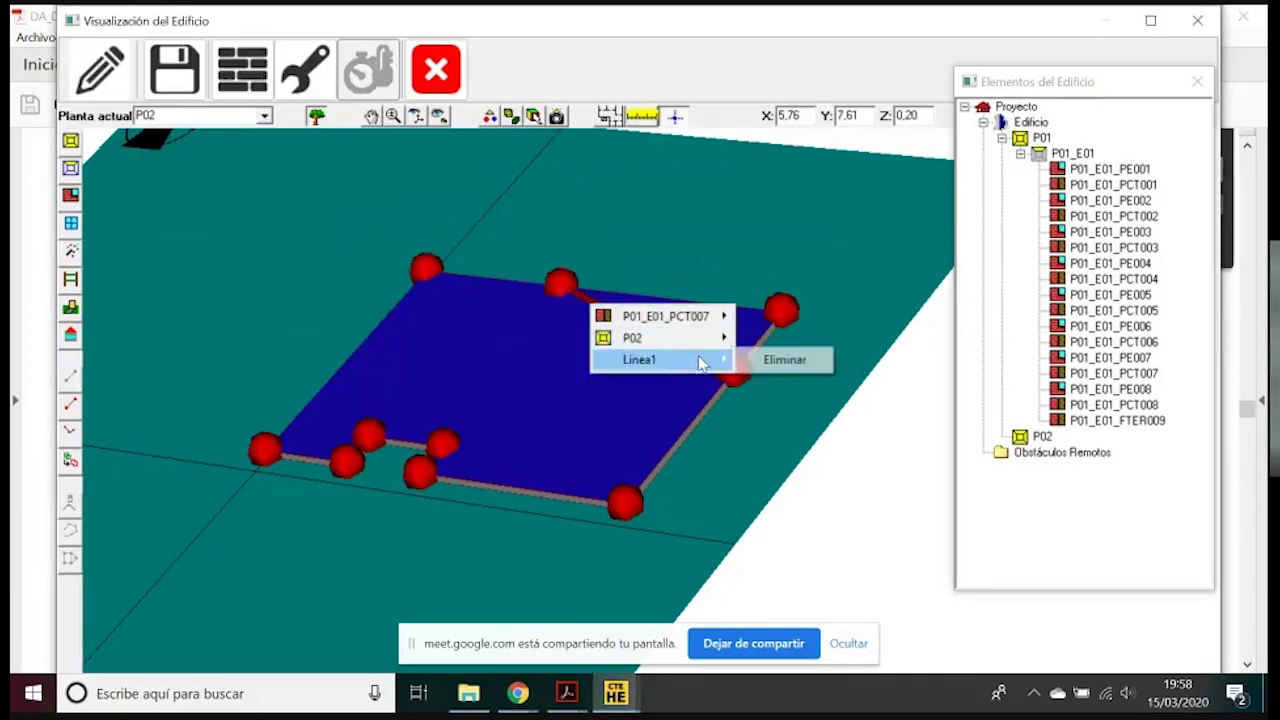
click(777, 361)
click(665, 406)
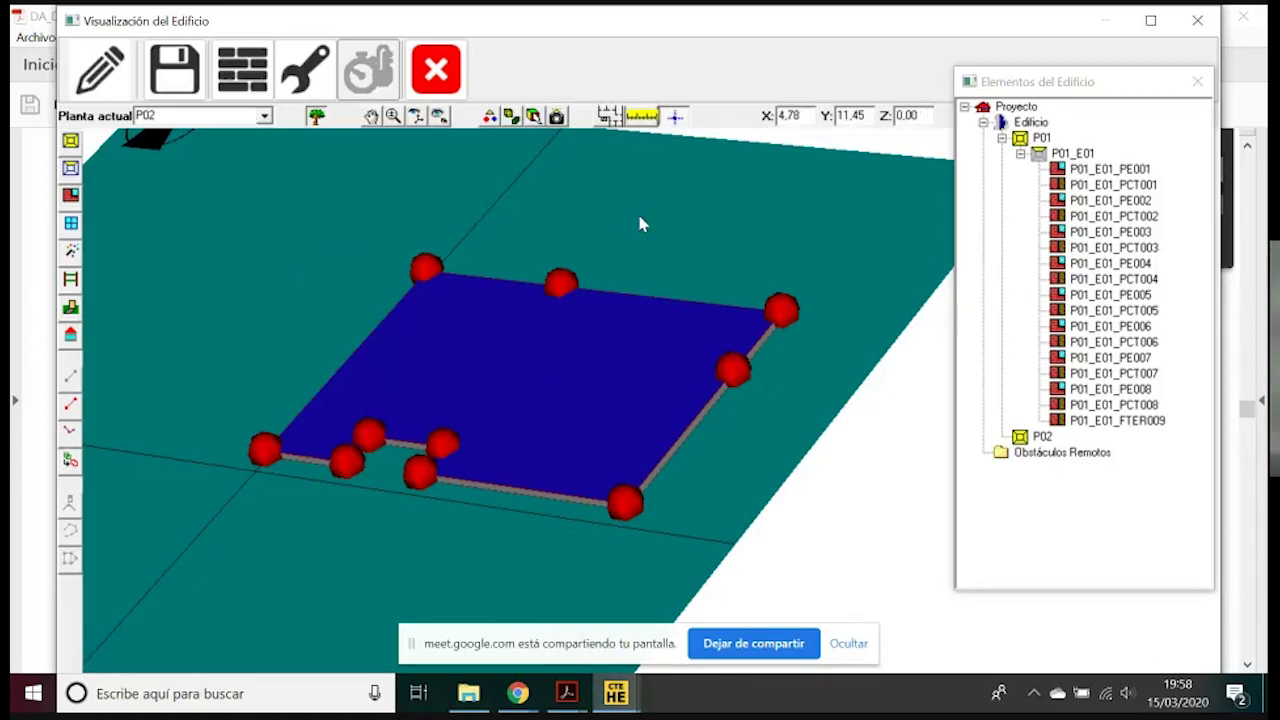
Draw a dividing line on floor P02 from X 4,50, Y 8,15 to X 4,50, Y 5,75 and finish it
click(70, 379)
click(671, 119)
click(673, 118)
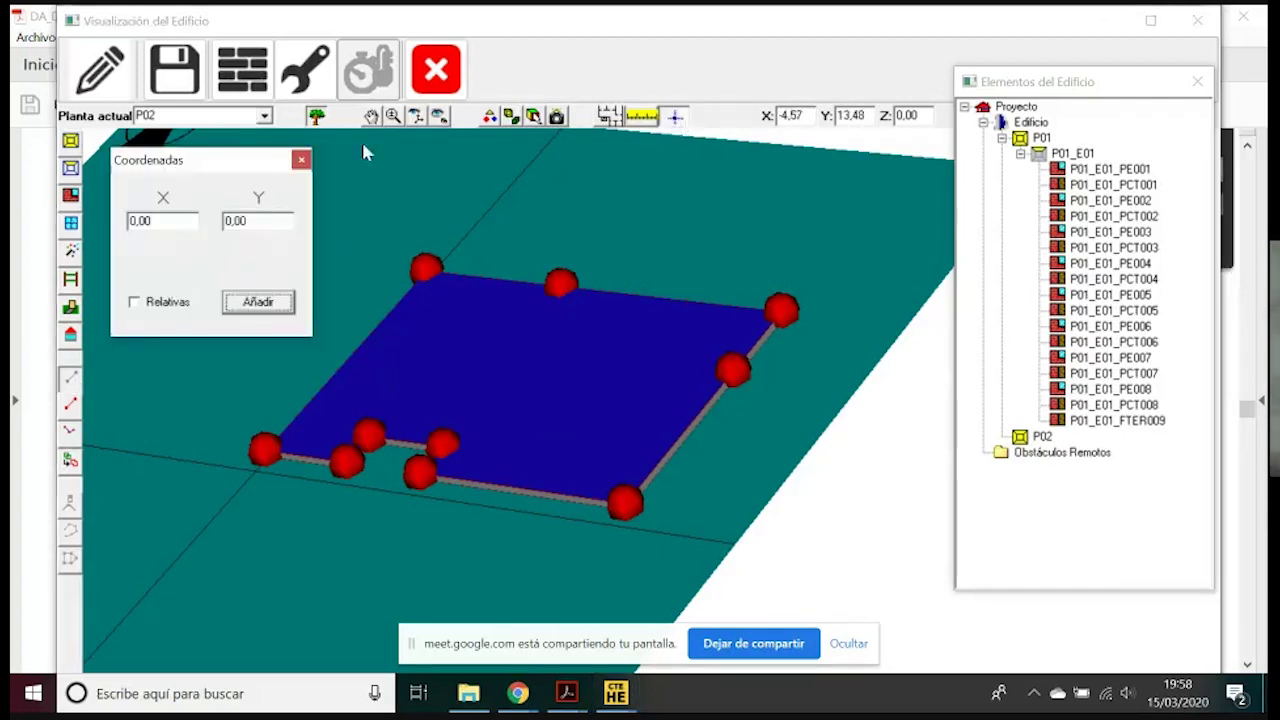
double_click(163, 221)
text(4,5)
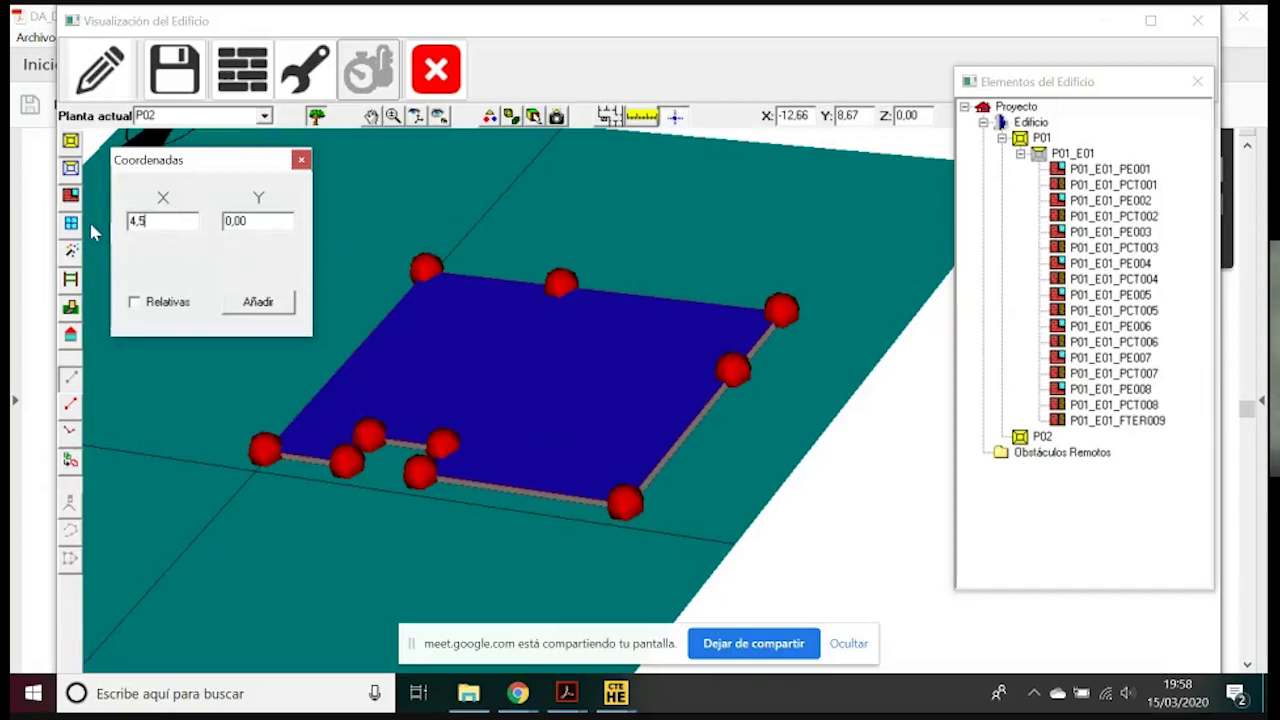
double_click(222, 230)
text(8,15)
click(246, 308)
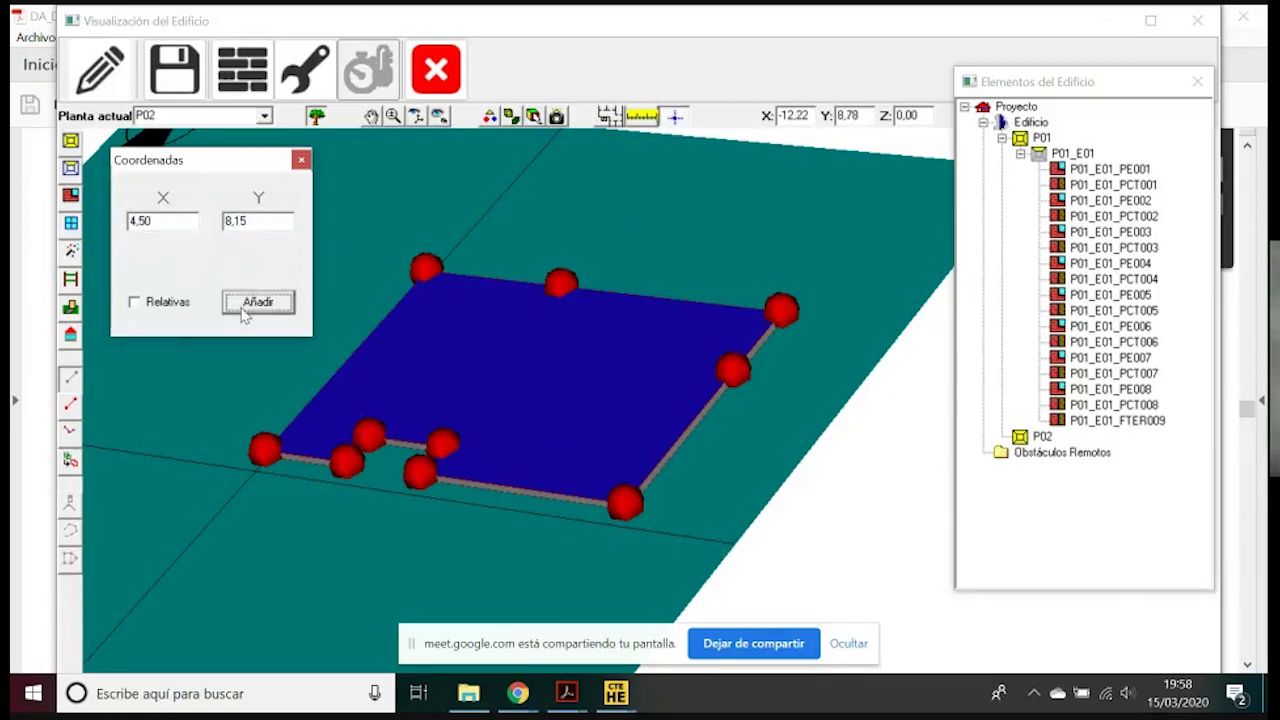
double_click(258, 216)
text(5,75)
click(262, 302)
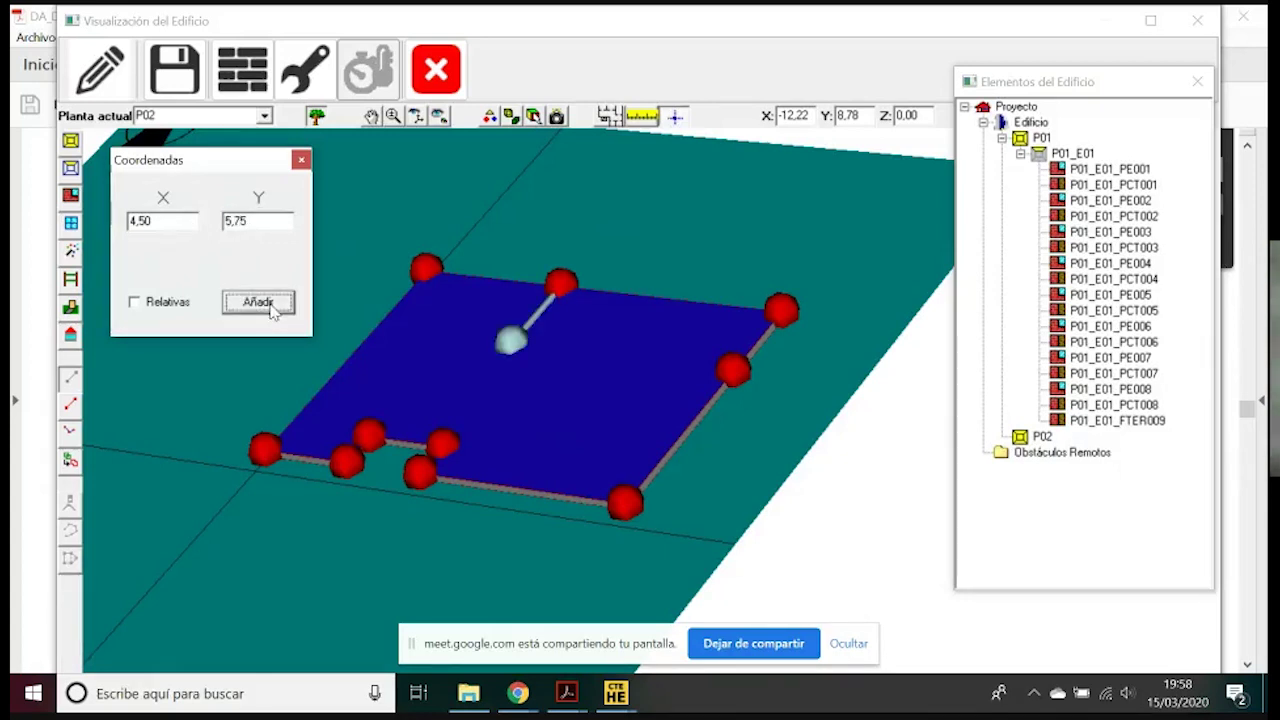
right_click(343, 300)
click(383, 424)
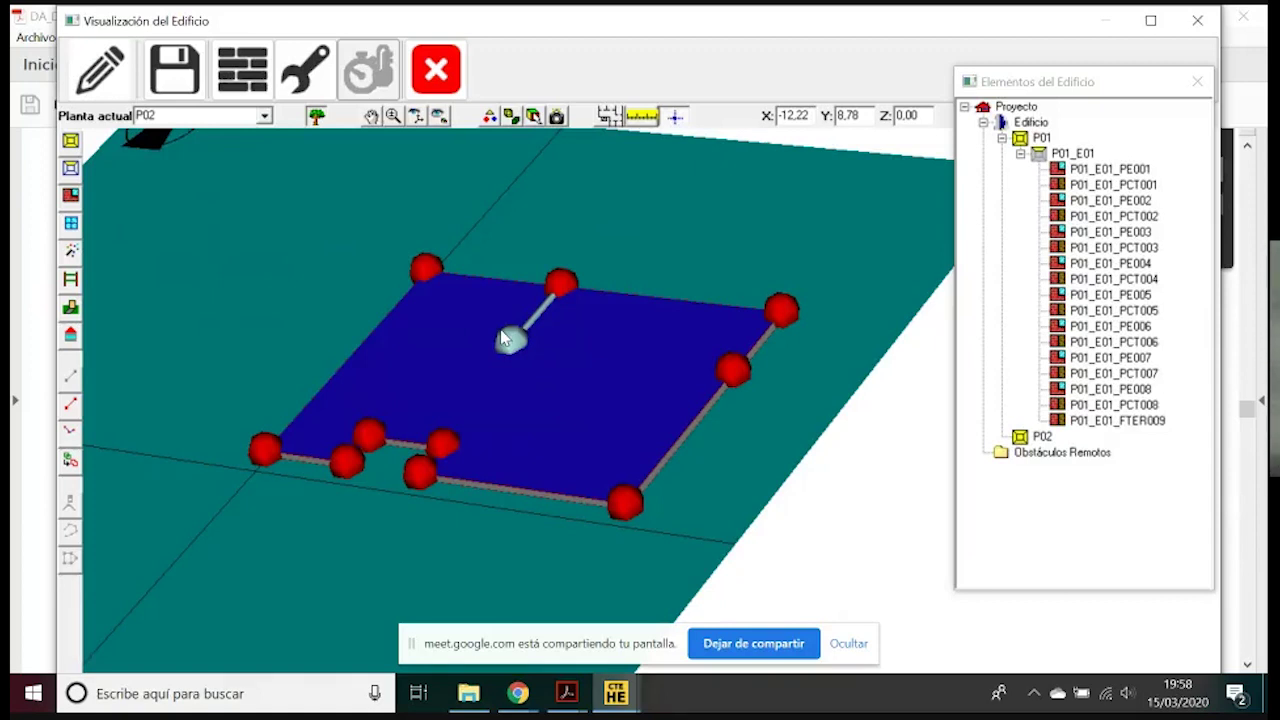
Create a space on P02 from the dividing line's two ends and the two vertices on the adjoining outer corner
click(71, 170)
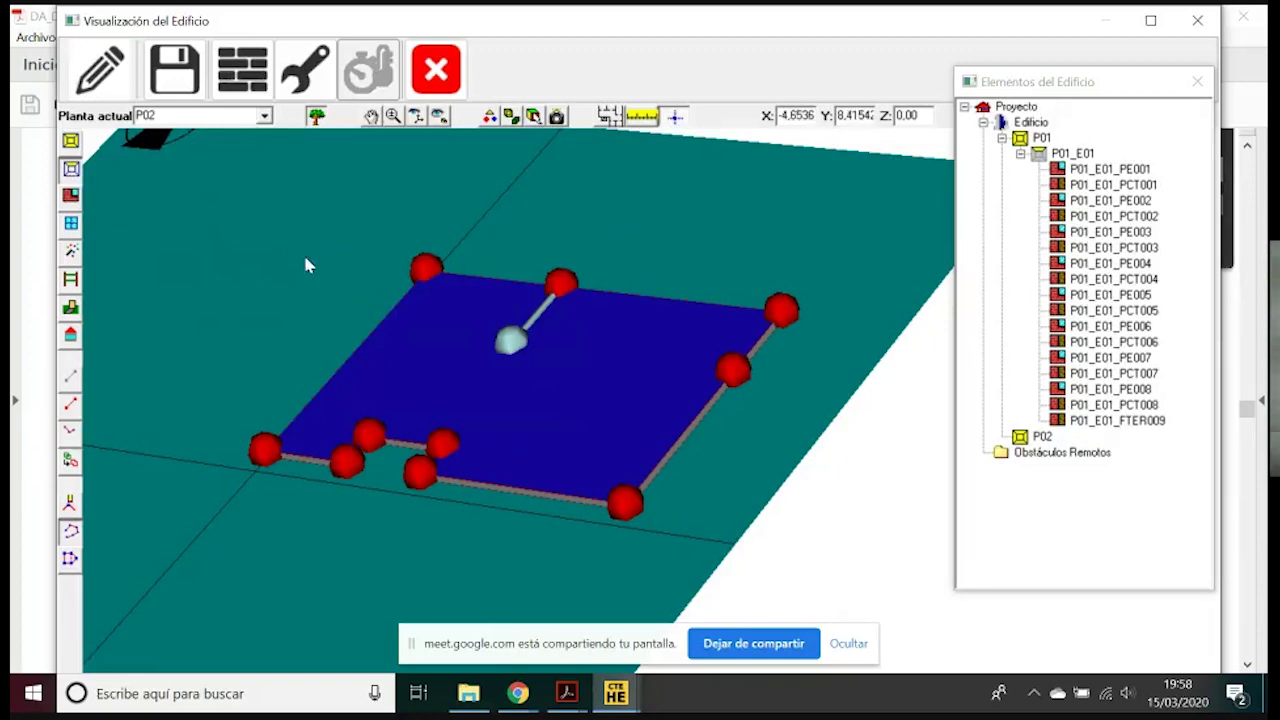
click(563, 285)
click(511, 341)
click(731, 372)
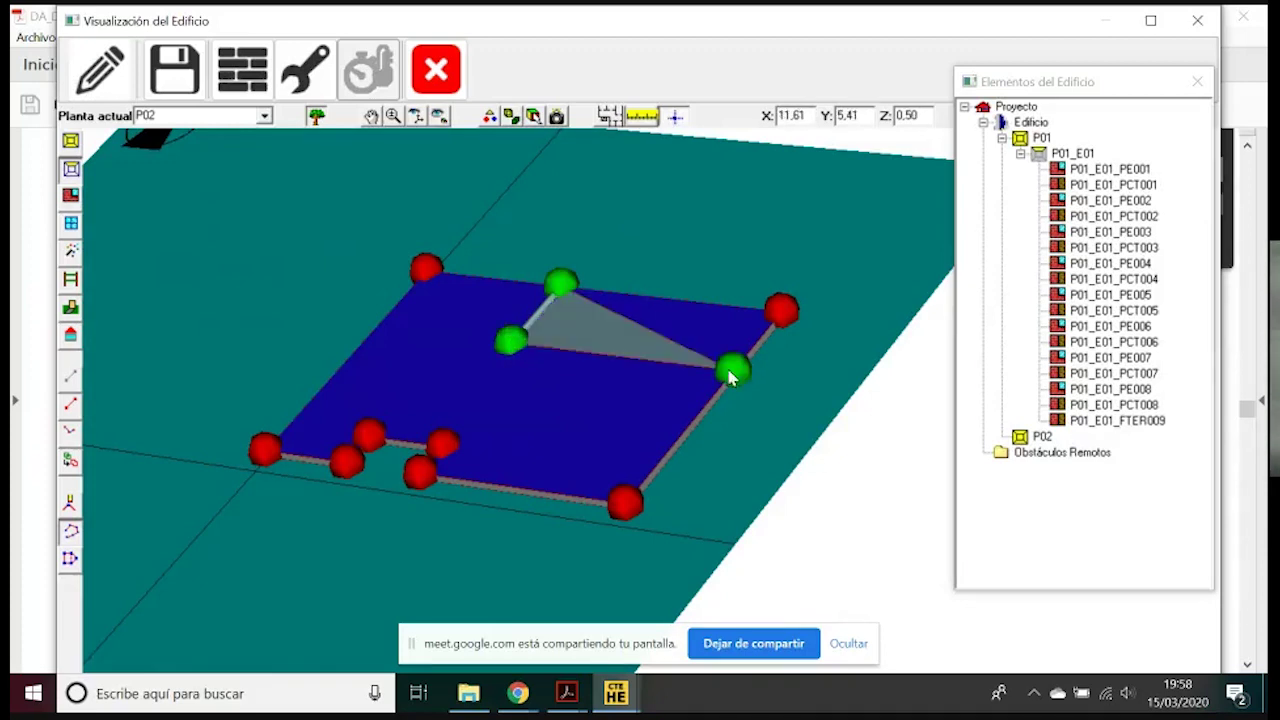
click(782, 310)
right_click(729, 322)
click(795, 482)
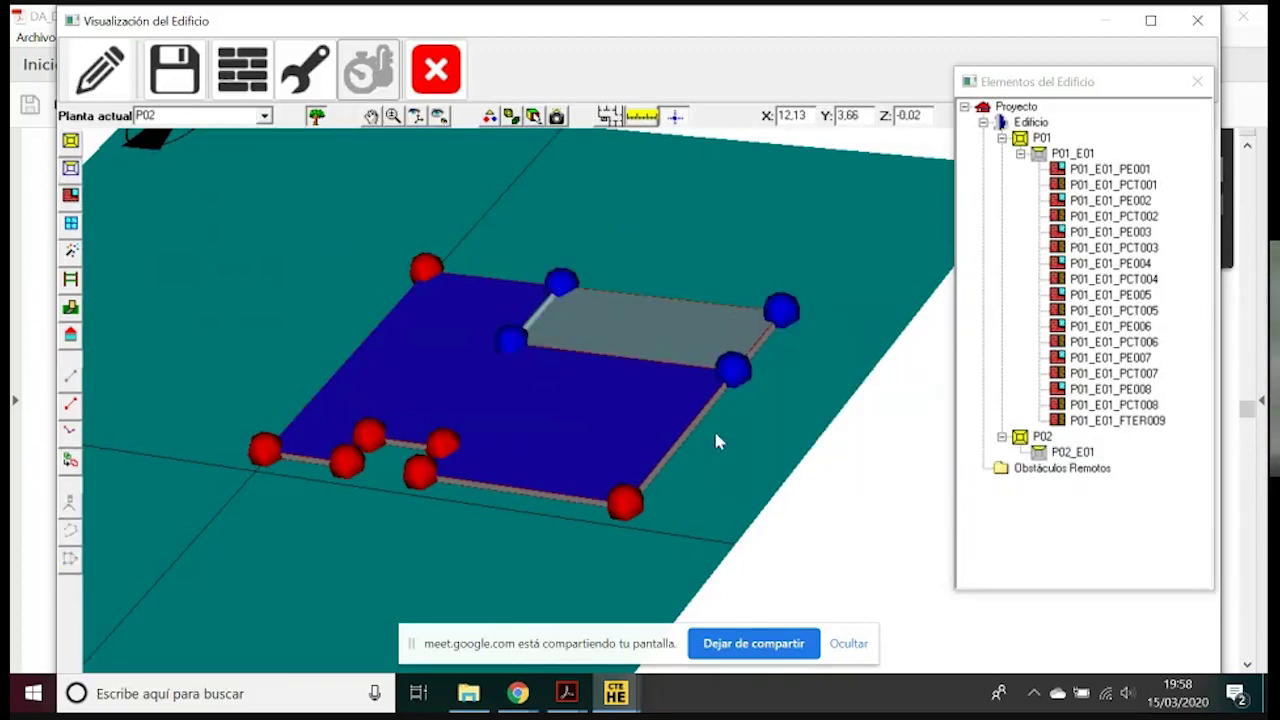
Create a second space on P02 covering the rest of the floor, following its outline, the entrance recess and the dividing line
click(71, 169)
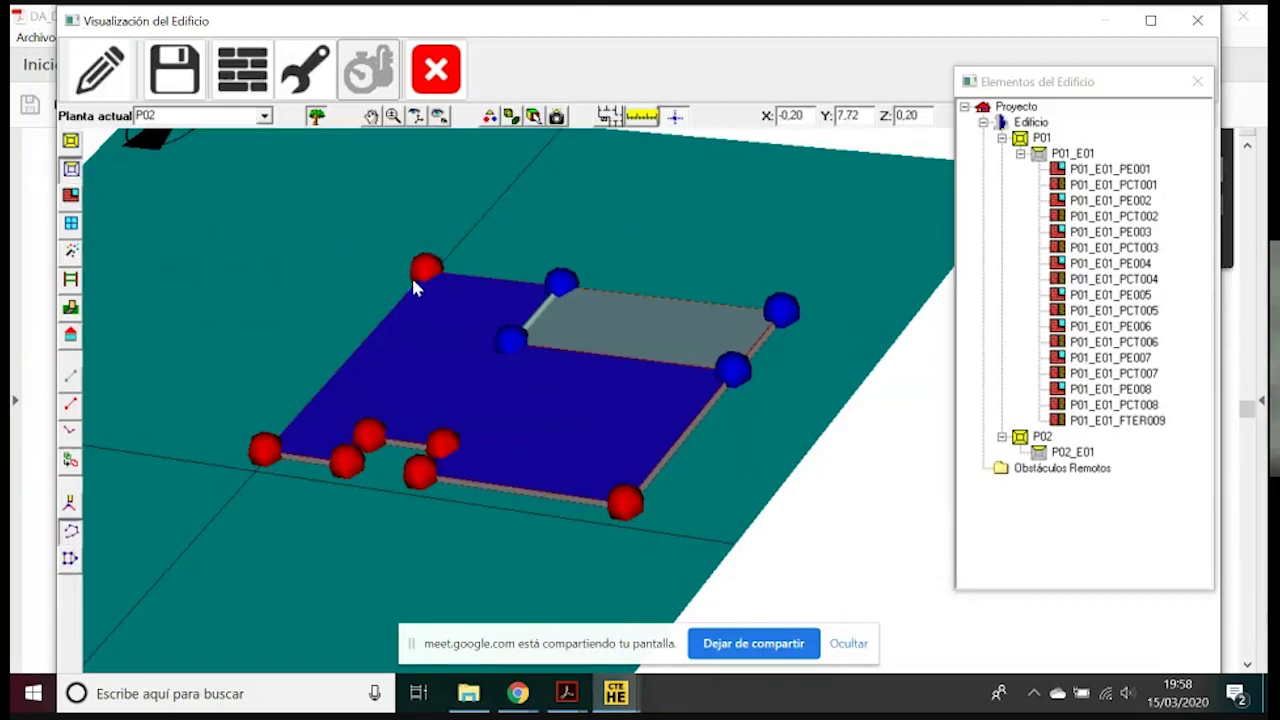
click(426, 268)
click(265, 449)
click(342, 464)
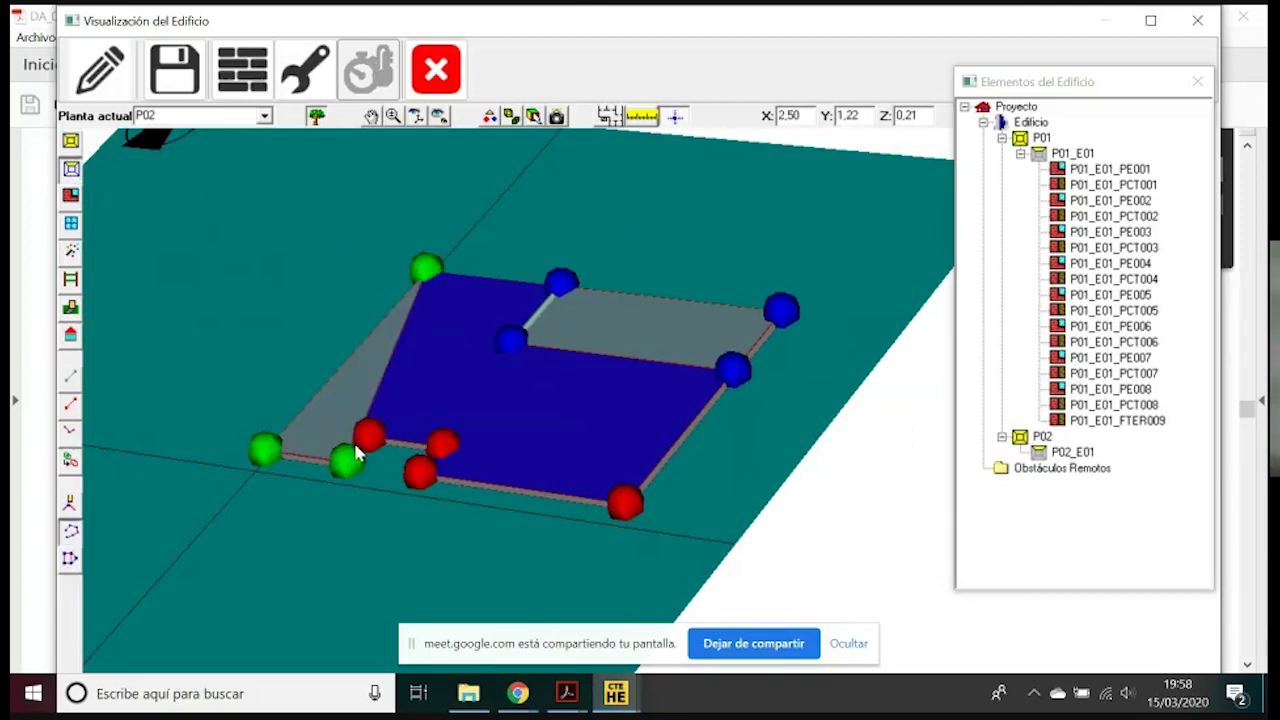
click(369, 434)
click(443, 444)
click(420, 471)
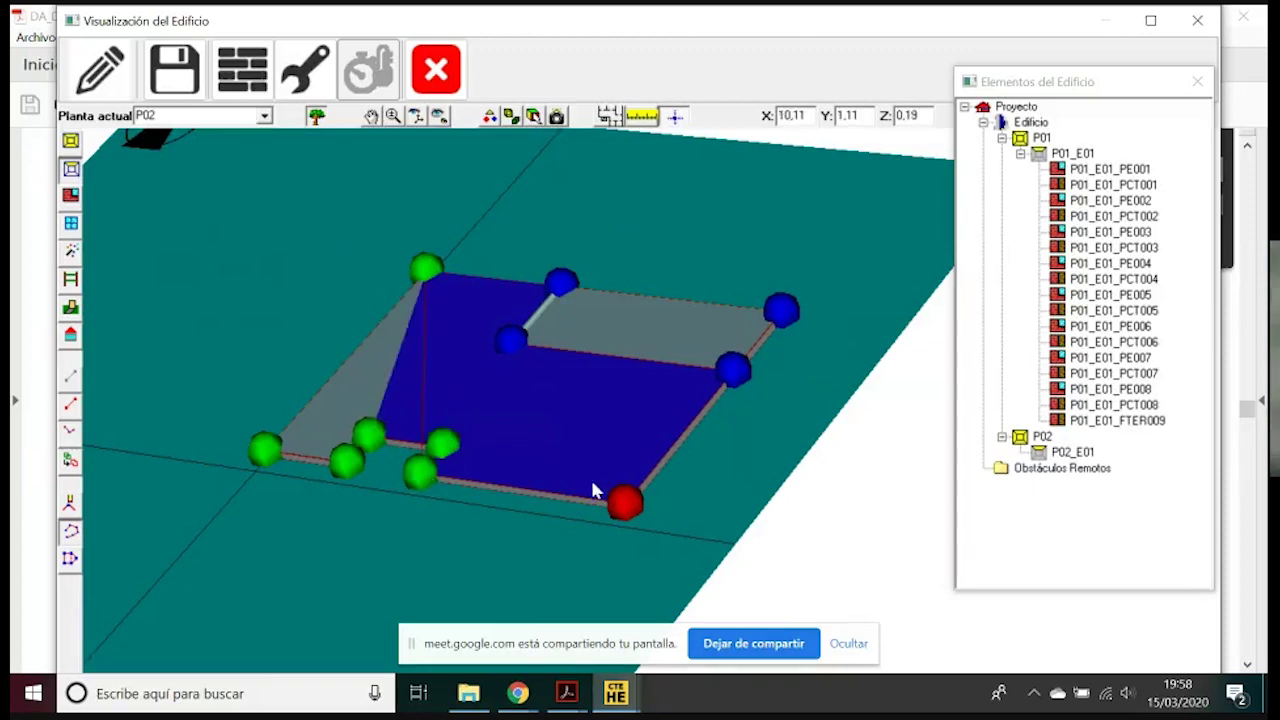
click(625, 502)
click(733, 372)
click(510, 340)
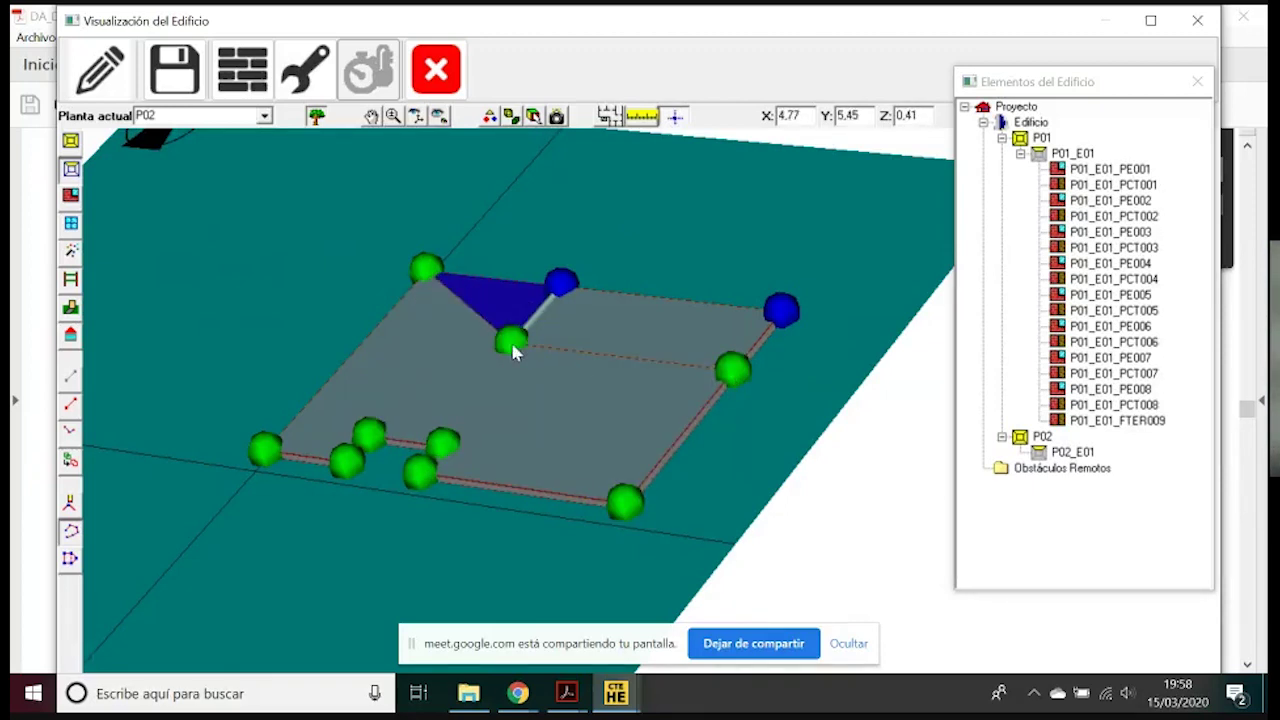
click(561, 282)
right_click(516, 288)
click(564, 446)
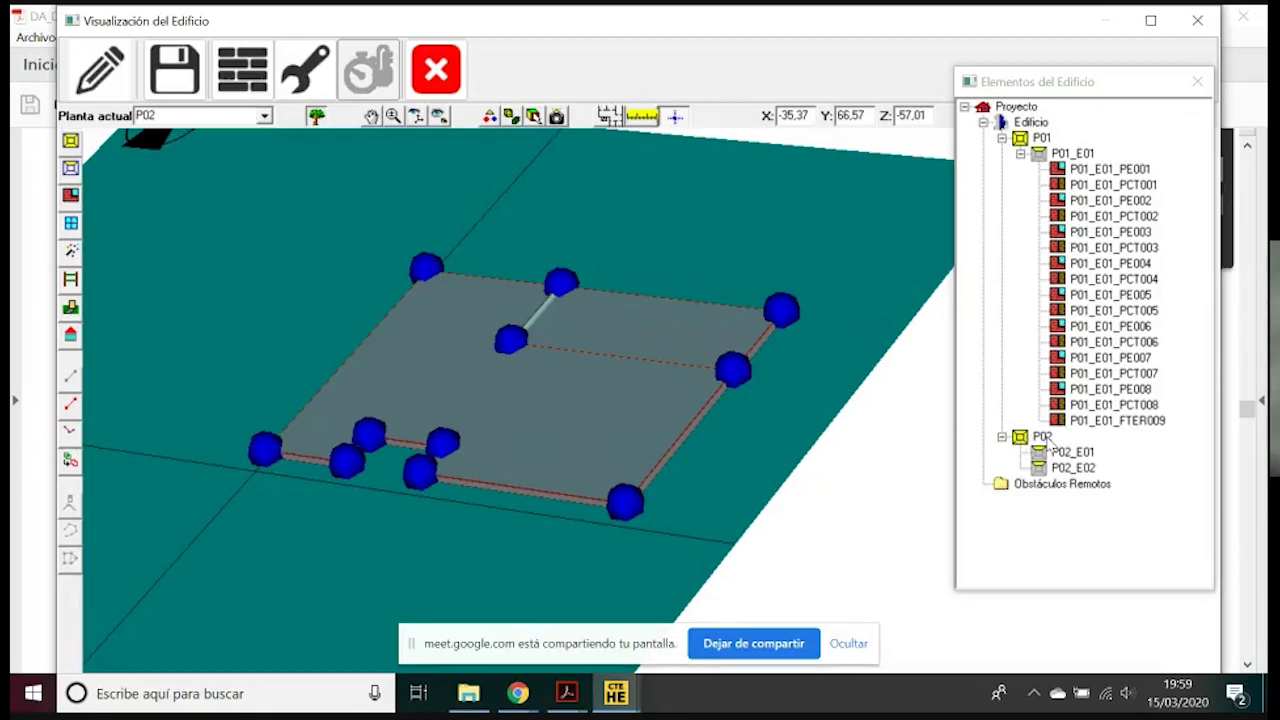
Check spaces P02_E01 and P02_E02 and automatically generate floor P02's vertical enclosures and slabs
click(1068, 453)
click(1070, 468)
click(1068, 453)
click(1070, 468)
click(1068, 454)
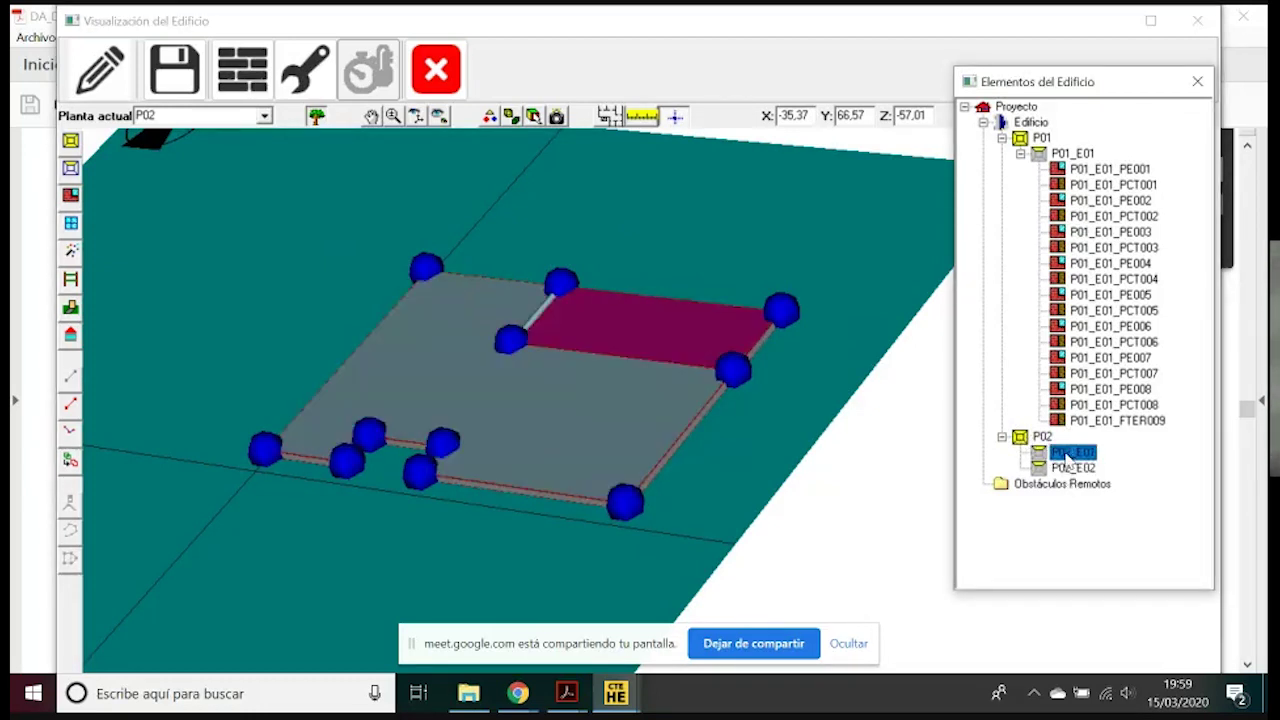
click(72, 198)
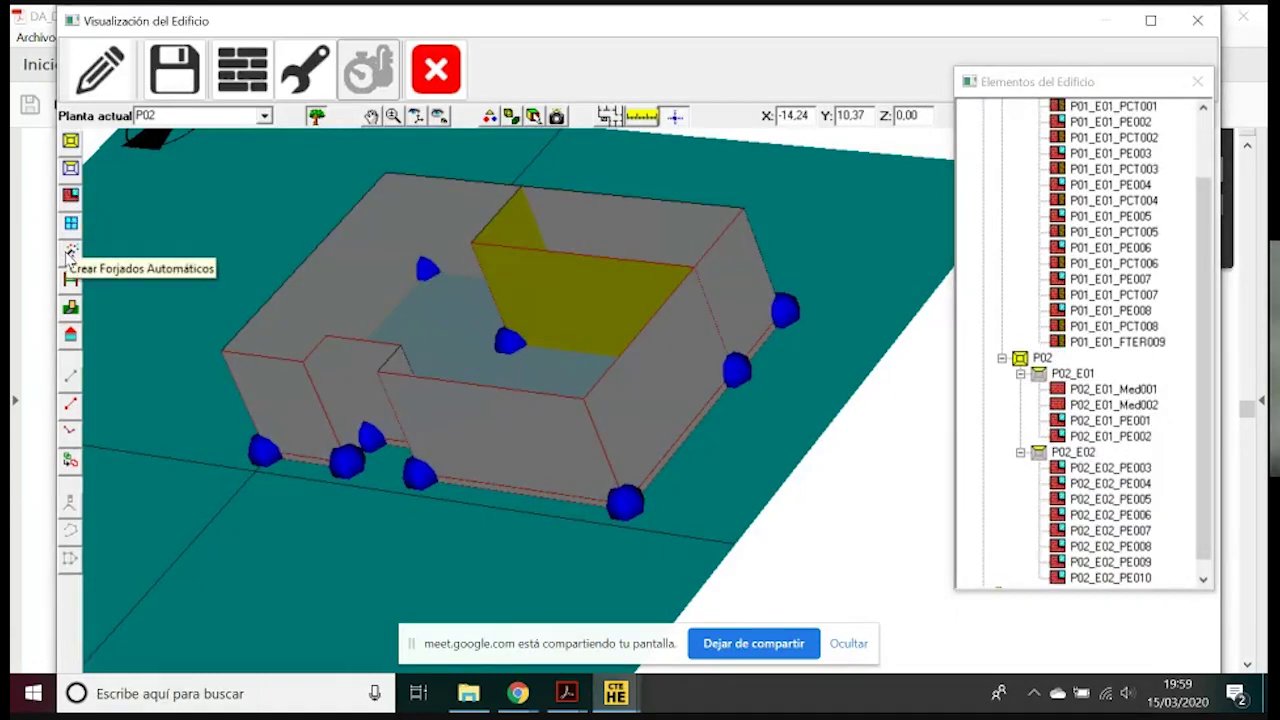
click(70, 254)
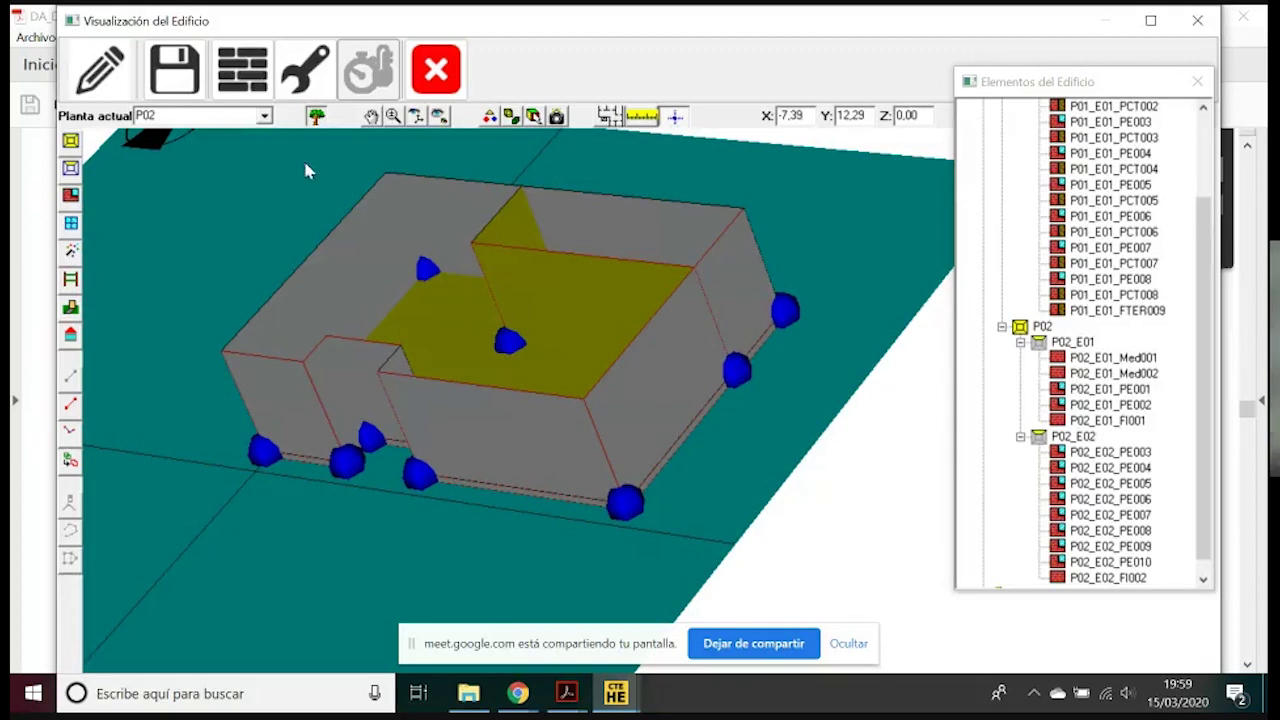
Start new floor P03 above P02 with multiplier 2 and a space height of 2,88 m
click(371, 116)
drag(466, 251, 500, 370)
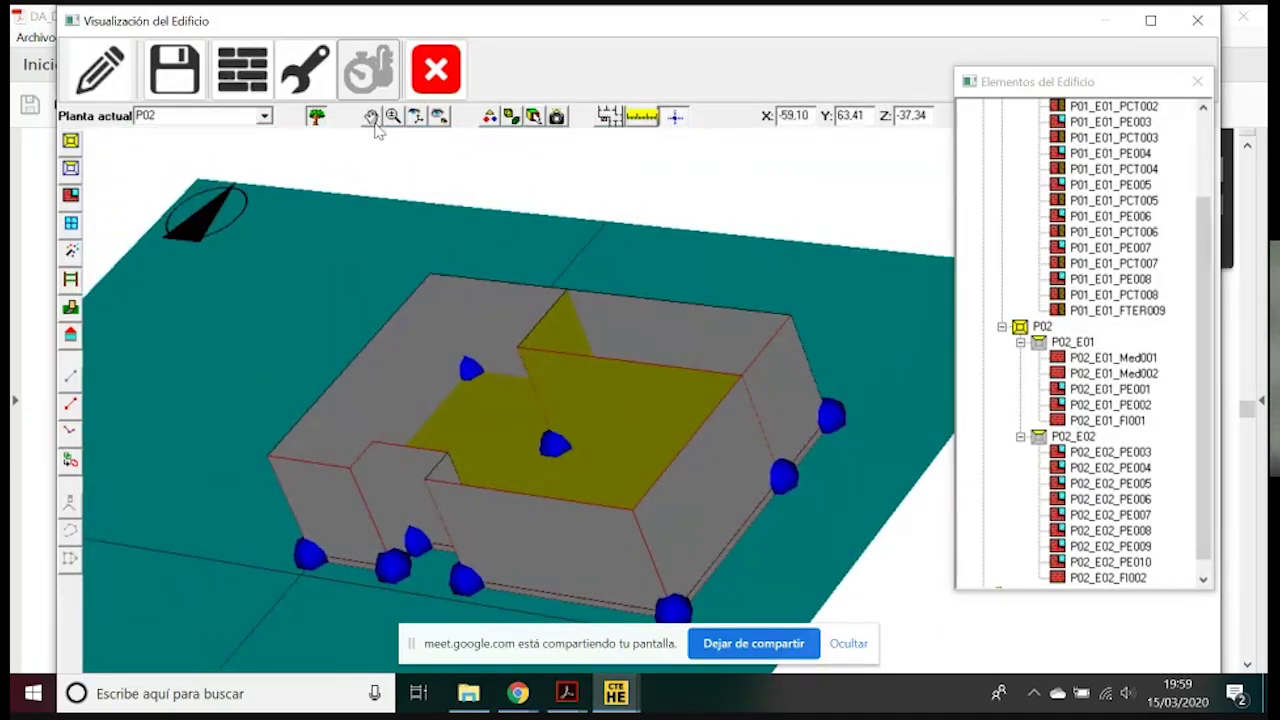
scroll(547, 325, down, 2)
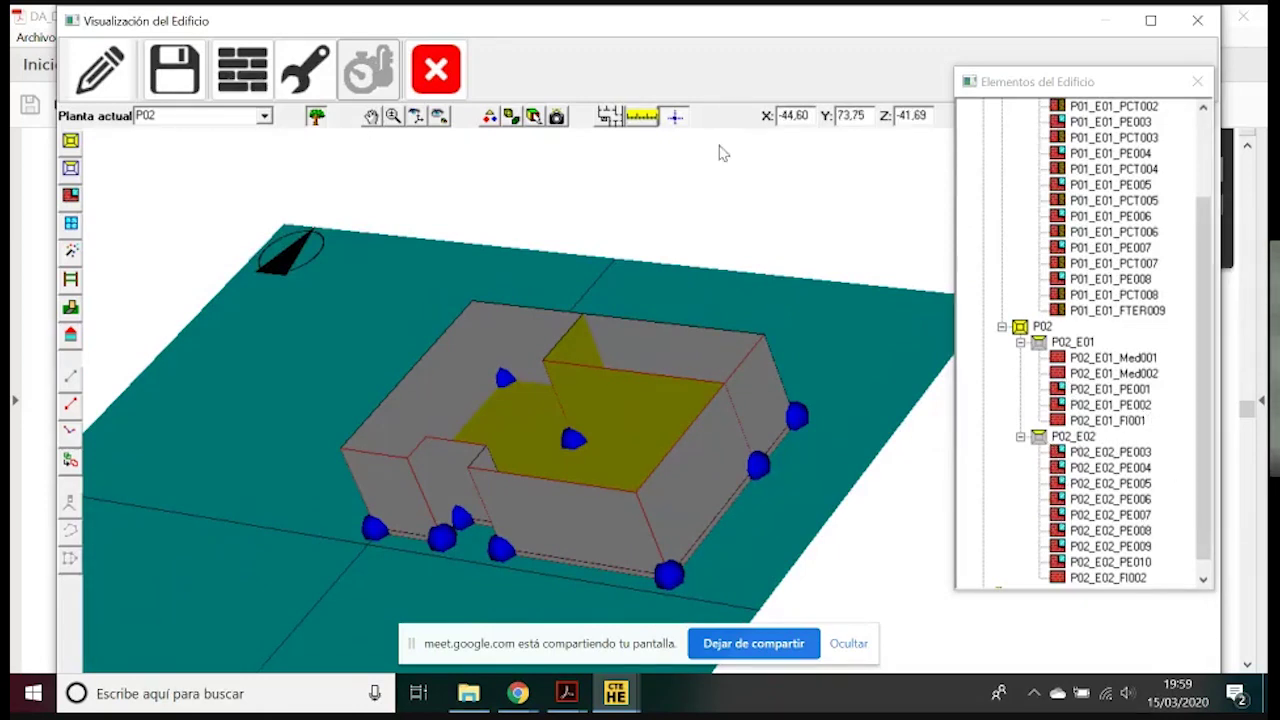
click(72, 142)
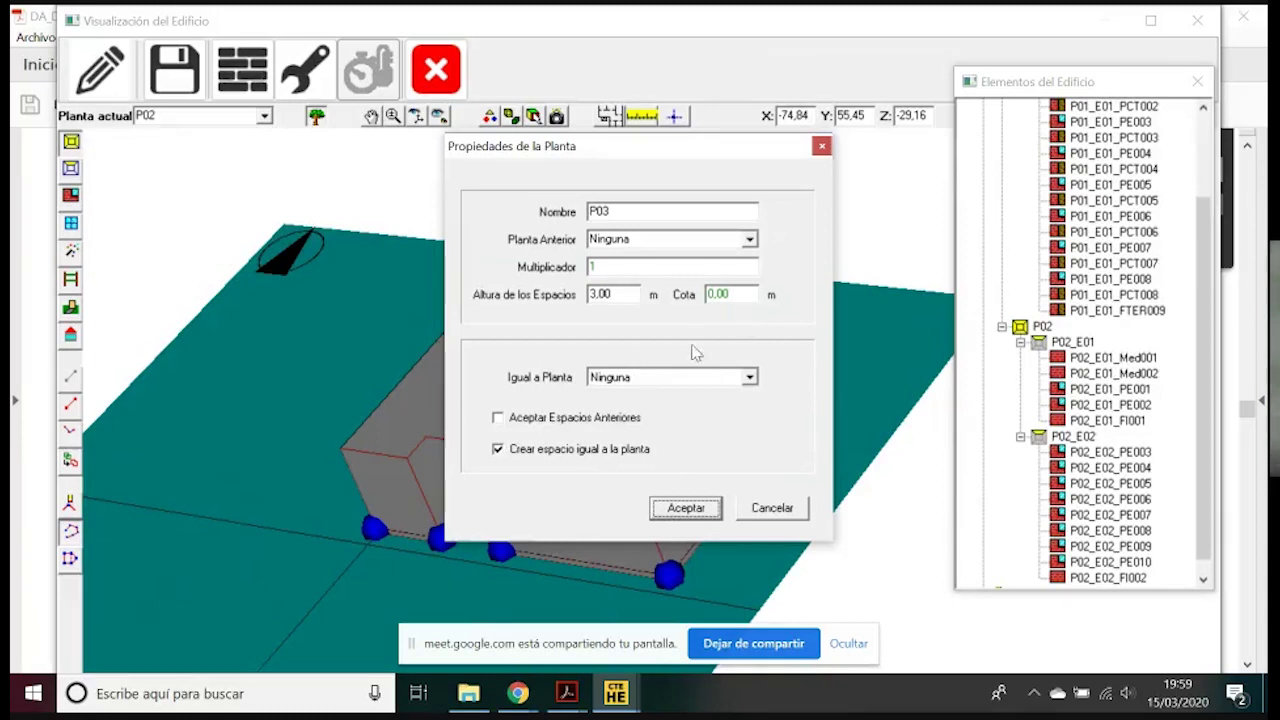
click(749, 240)
click(662, 271)
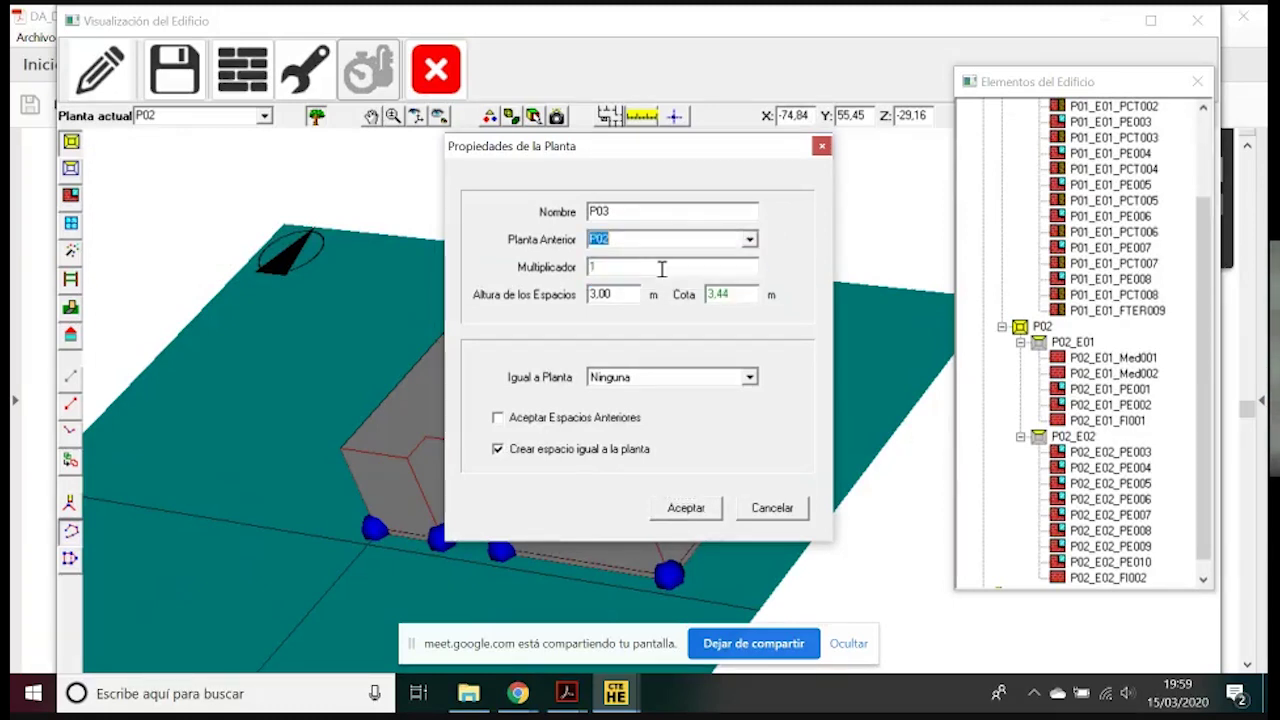
key(Tab)
text(2)
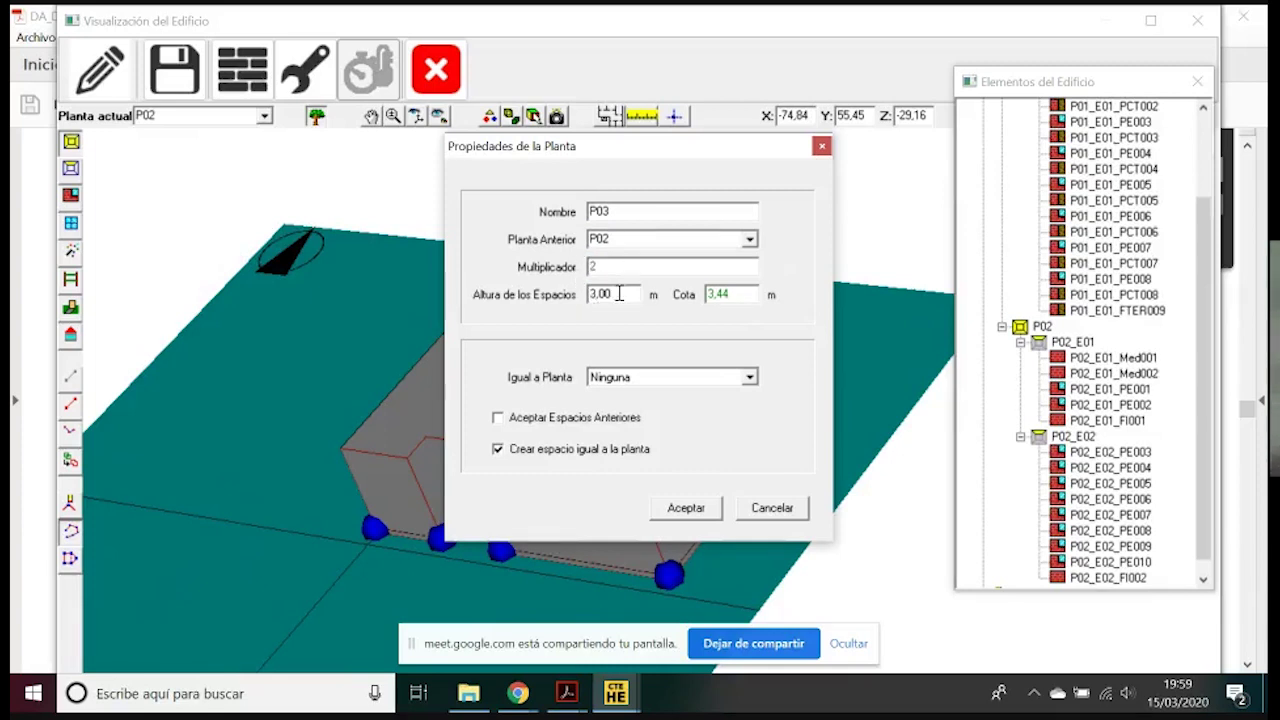
key(Tab)
text(2)
Make P03 equal to floor P02, accept the previous spaces and create the floor
click(708, 379)
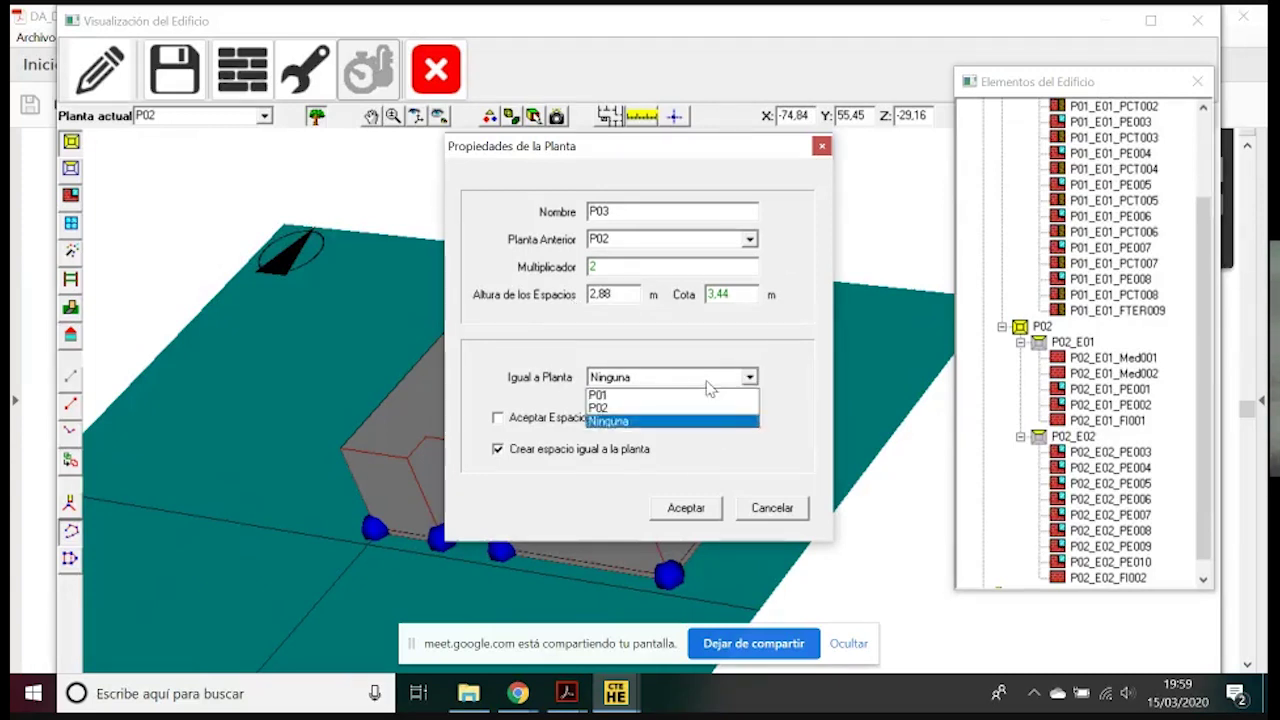
click(668, 409)
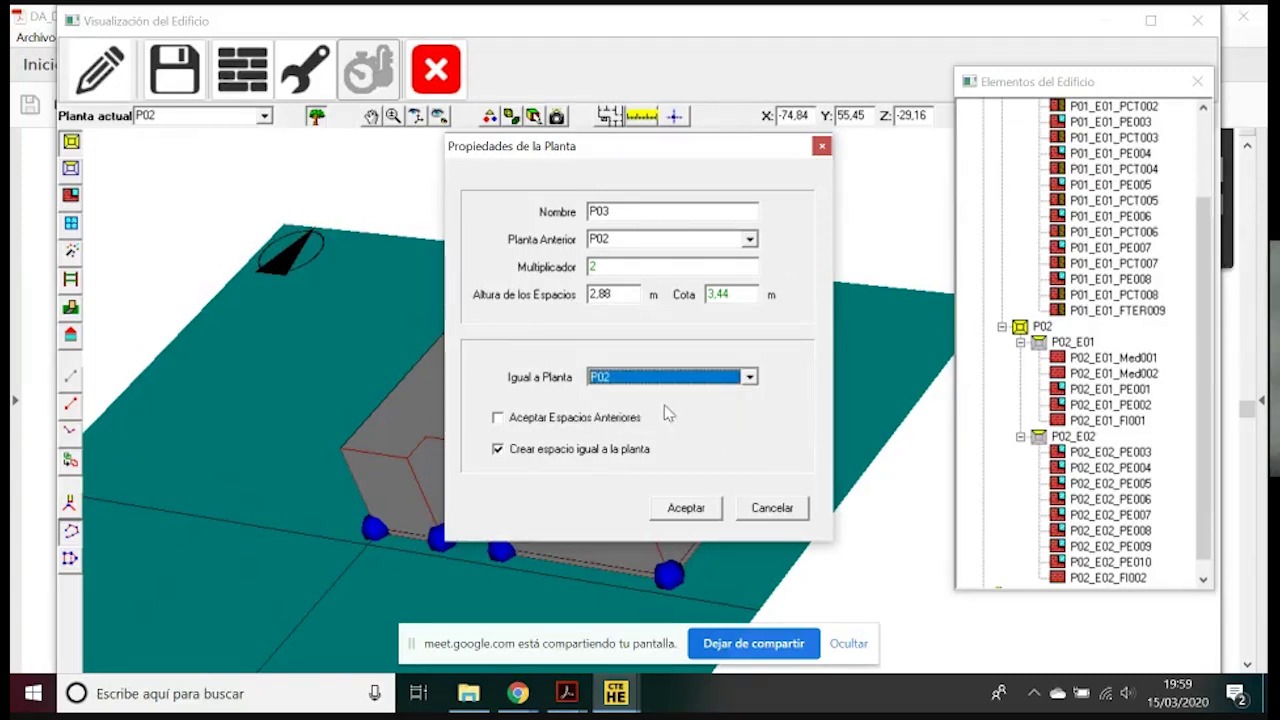
click(613, 421)
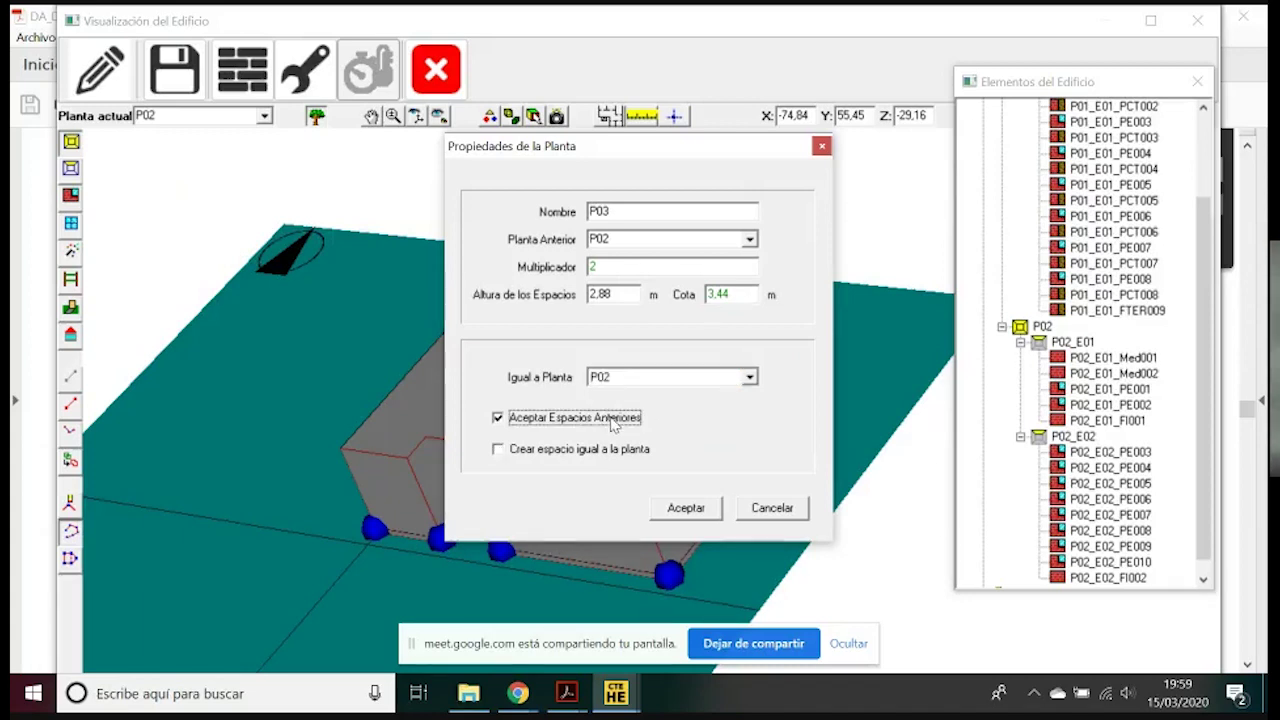
drag(618, 163, 220, 35)
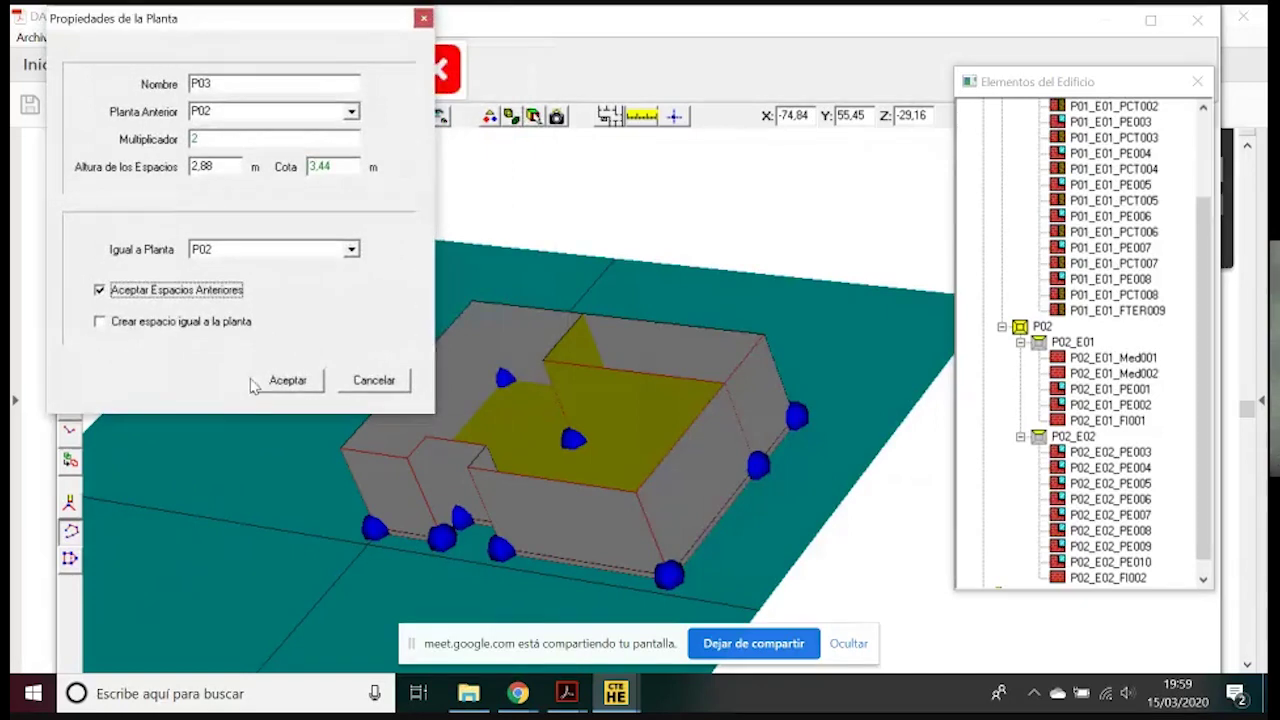
click(288, 382)
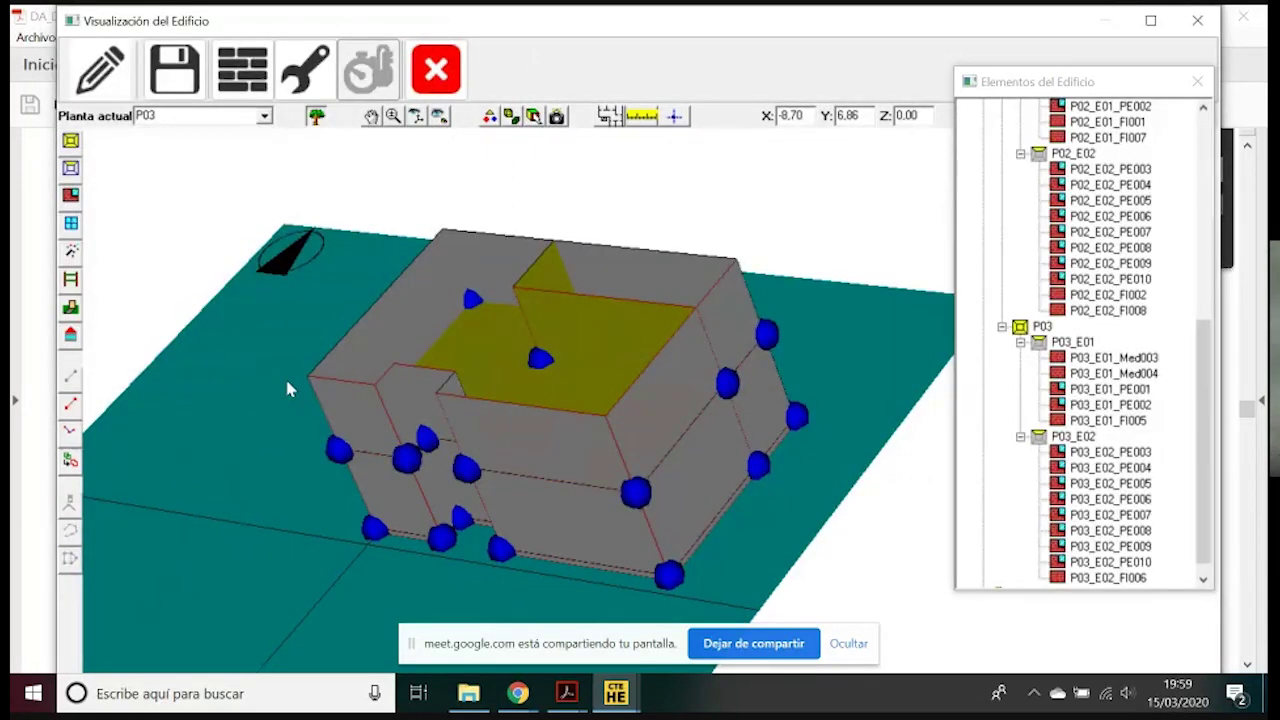
Start new floor P04 above P03, keeping multiplier 1 and setting the space height to 2,88 m
click(371, 115)
drag(462, 252, 463, 283)
click(368, 114)
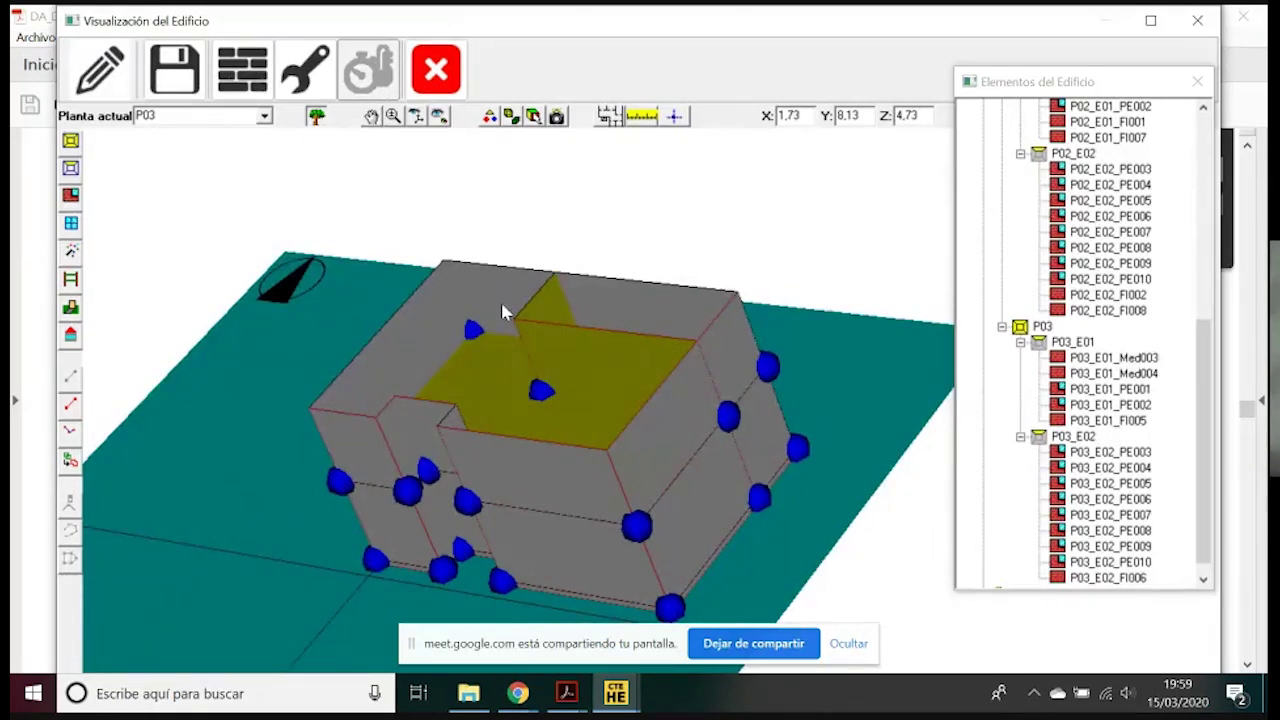
scroll(503, 313, down, 1)
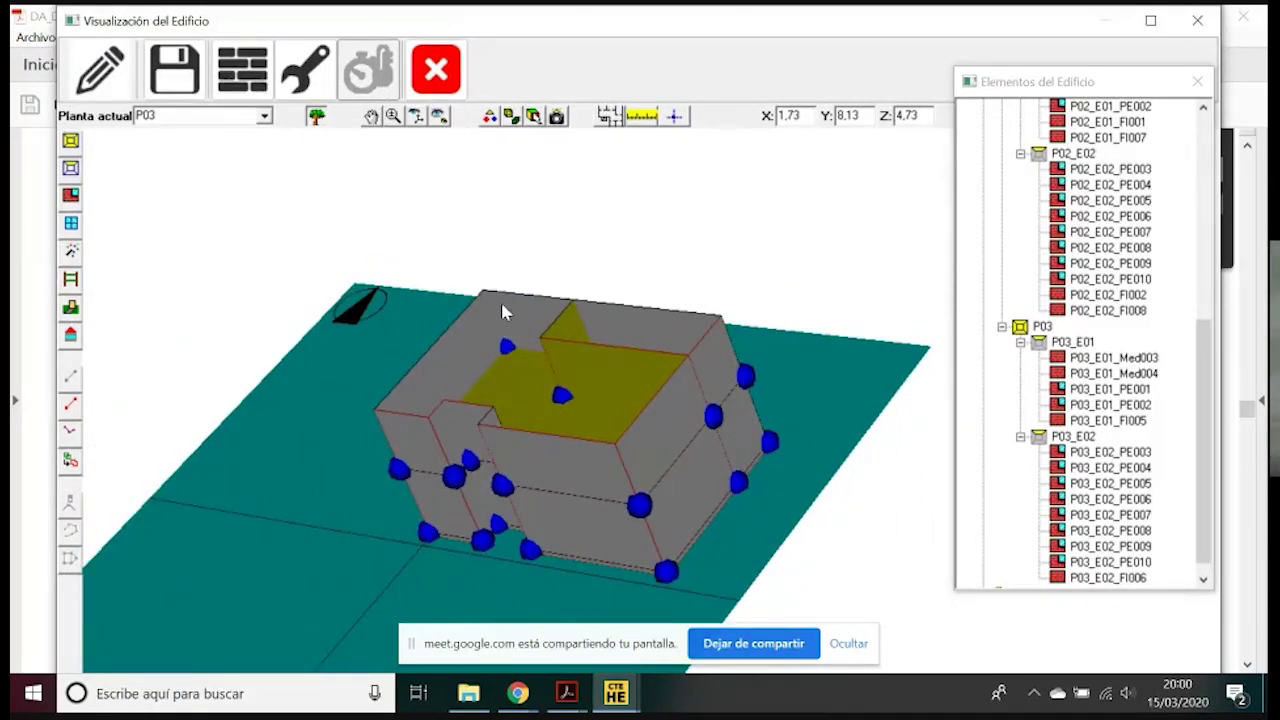
click(70, 141)
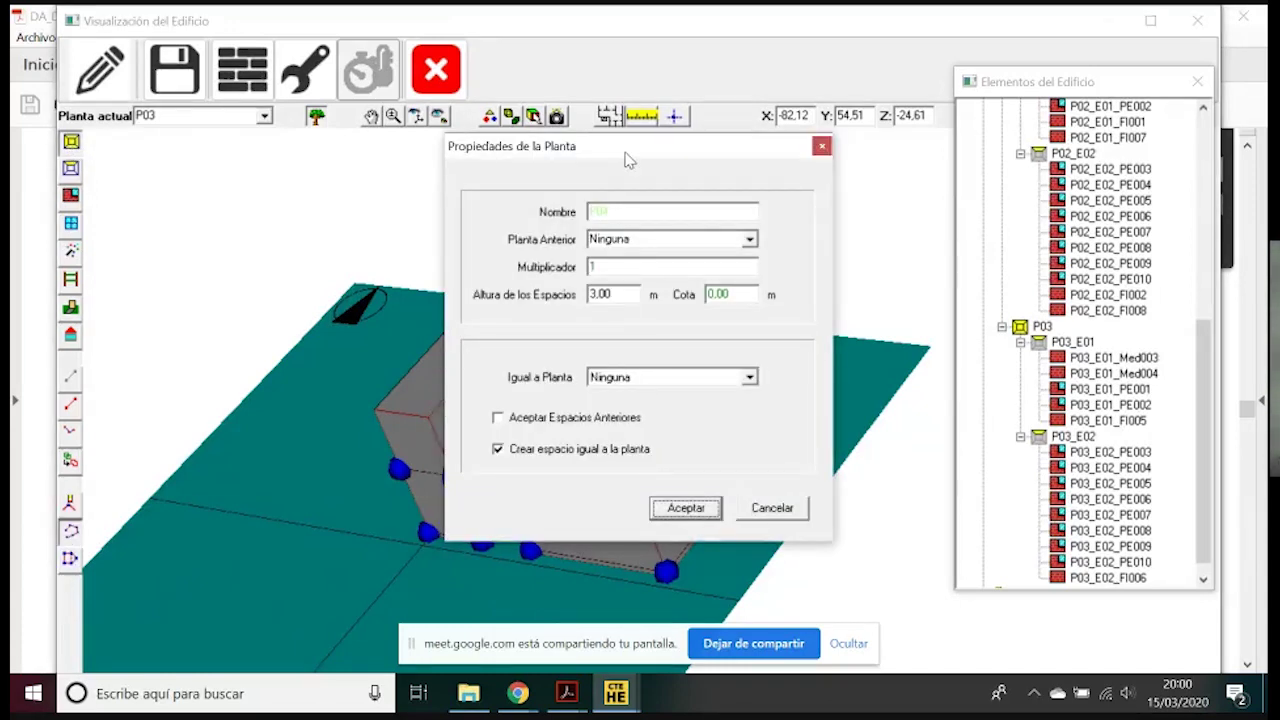
drag(626, 154, 638, 155)
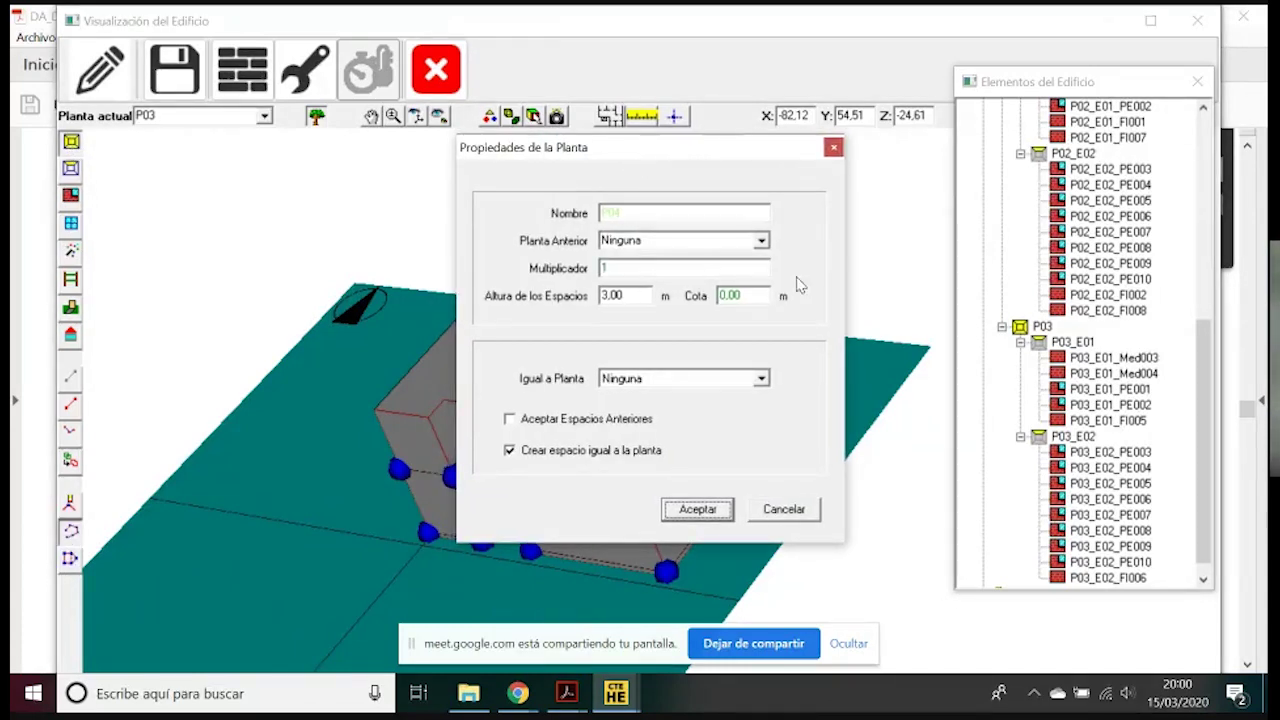
click(761, 241)
click(688, 282)
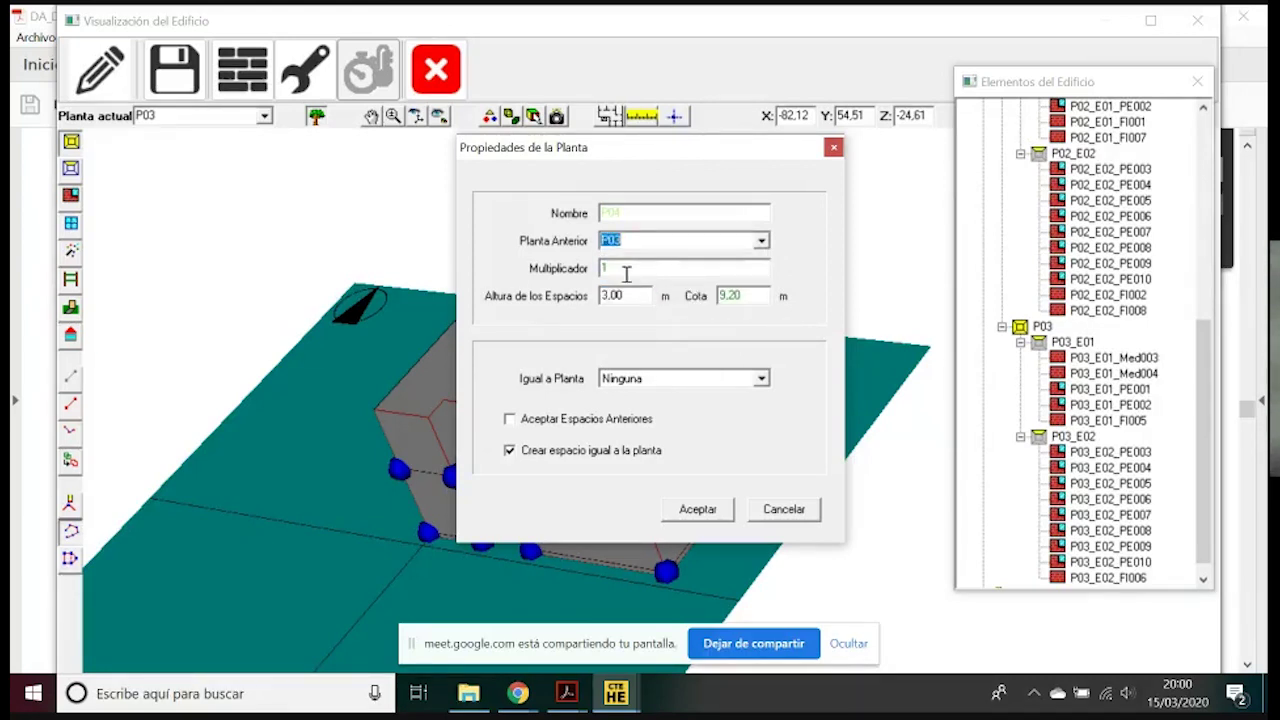
drag(640, 295, 603, 295)
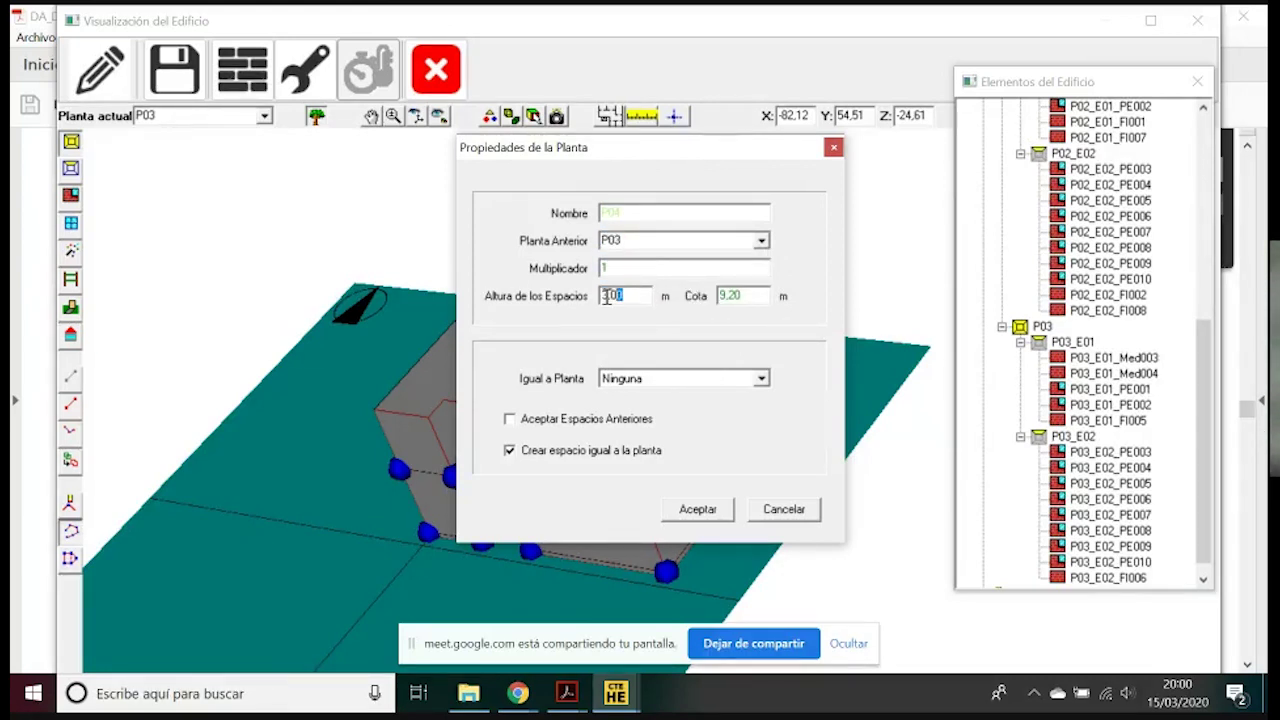
key(BackSpace)
Make P04 equal to floor P03, accept the previous spaces and create the floor
click(762, 385)
click(676, 414)
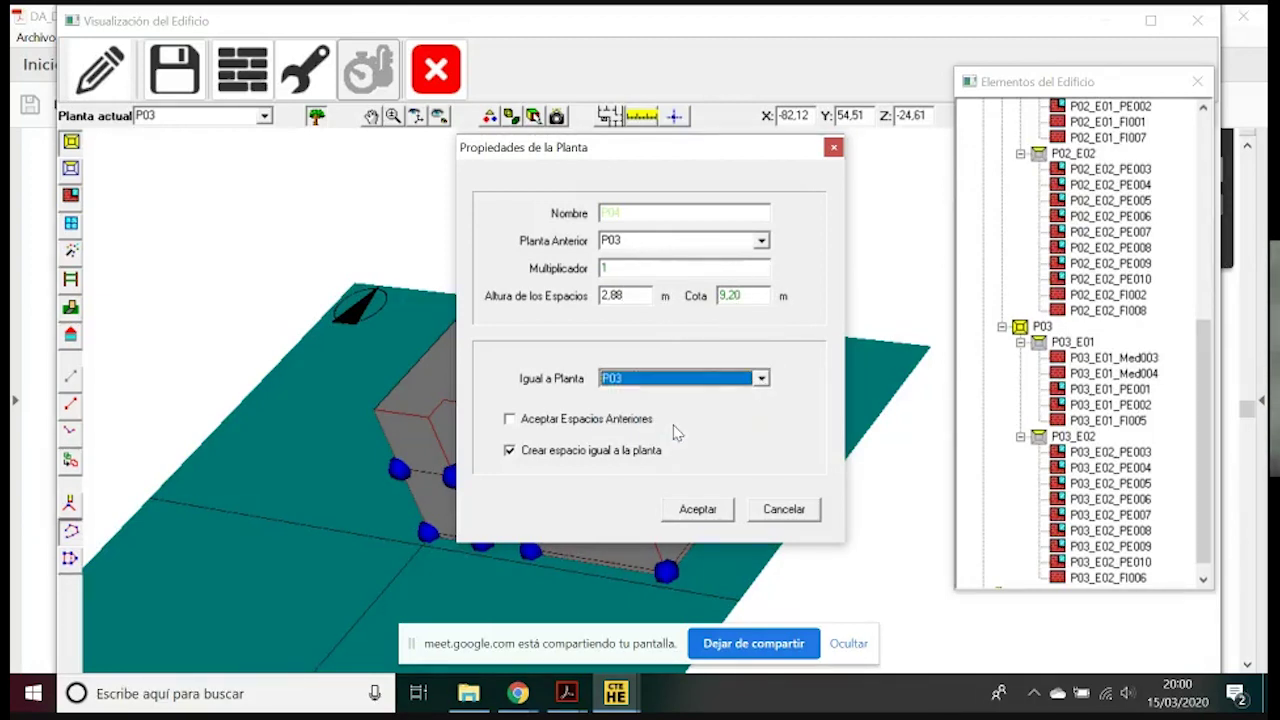
click(615, 421)
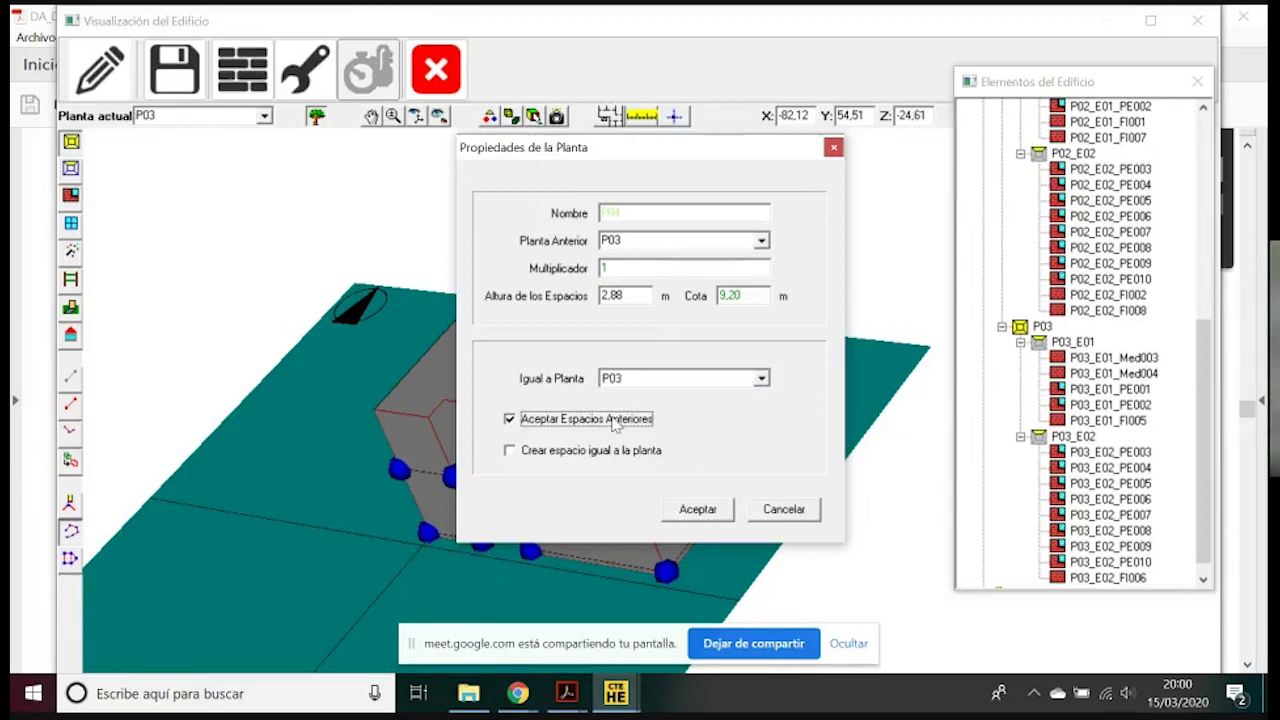
drag(608, 148, 213, 125)
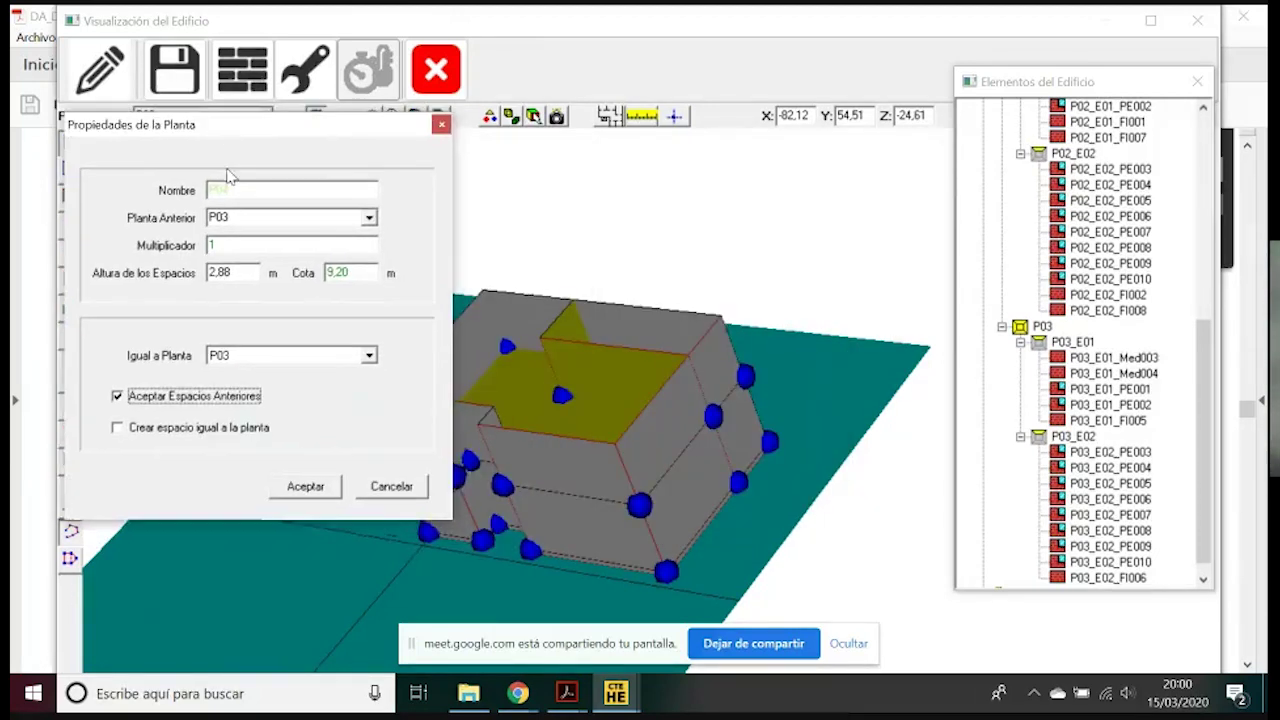
click(305, 487)
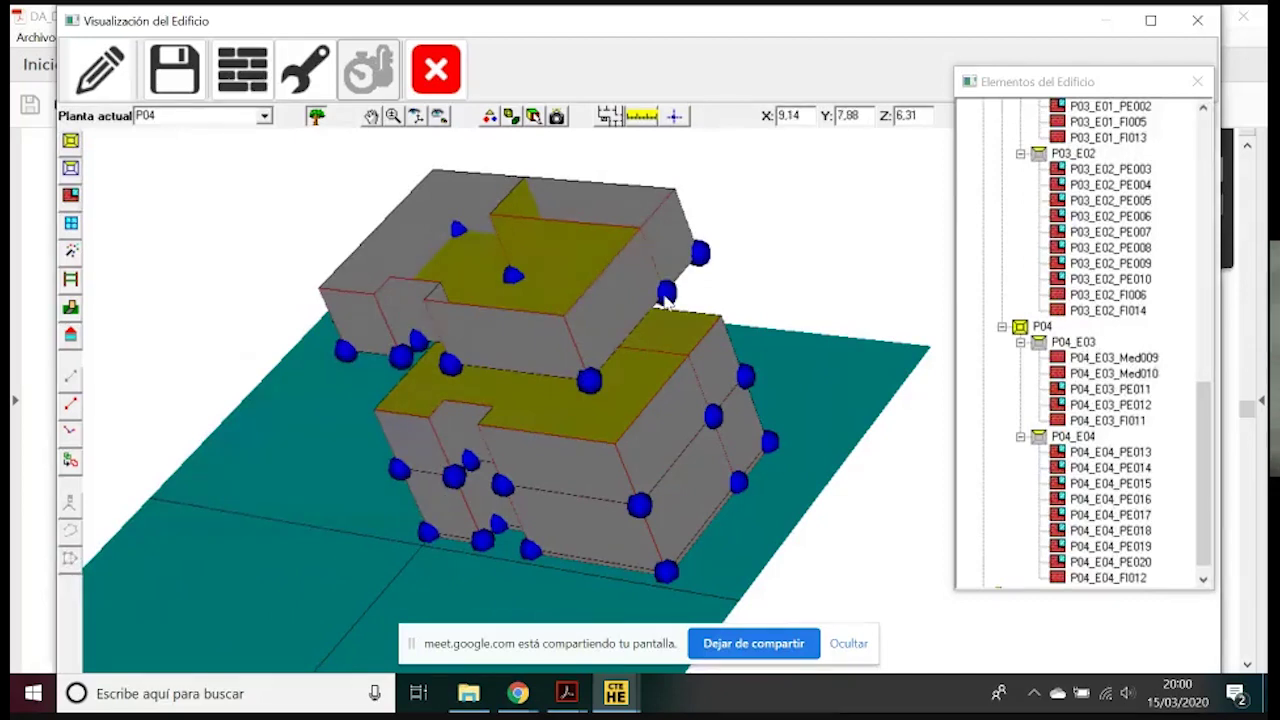
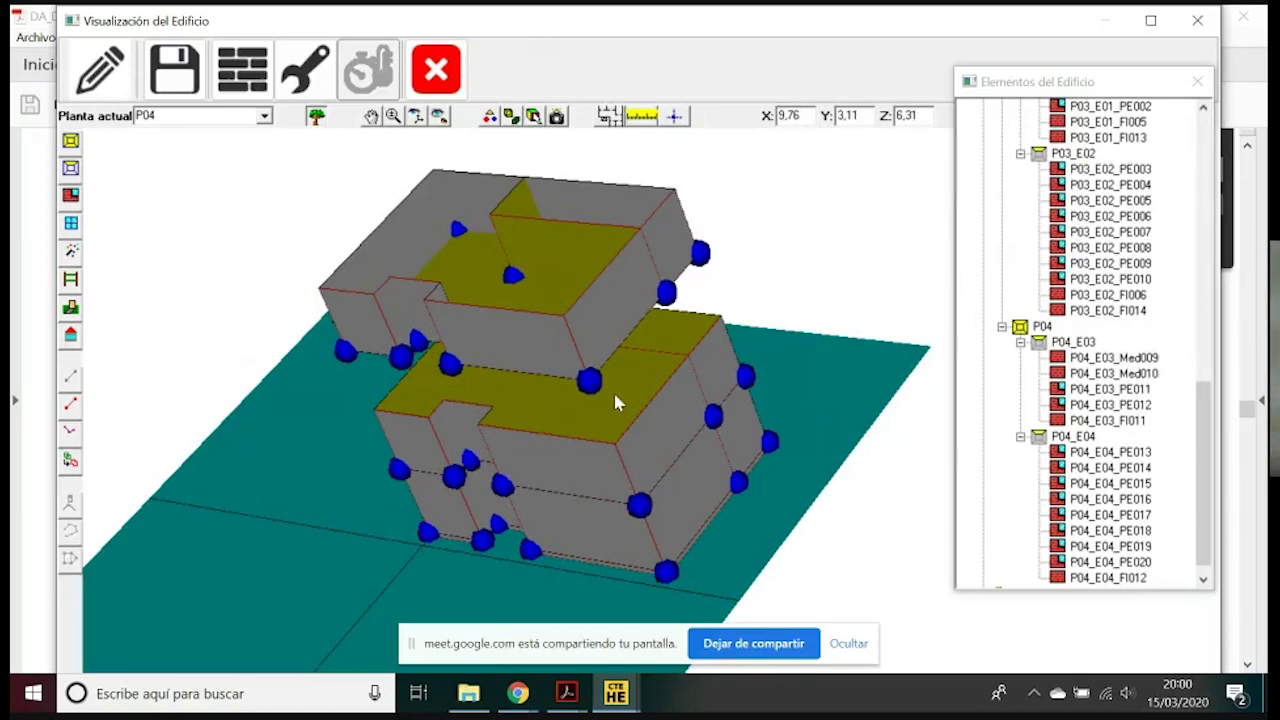
click(316, 116)
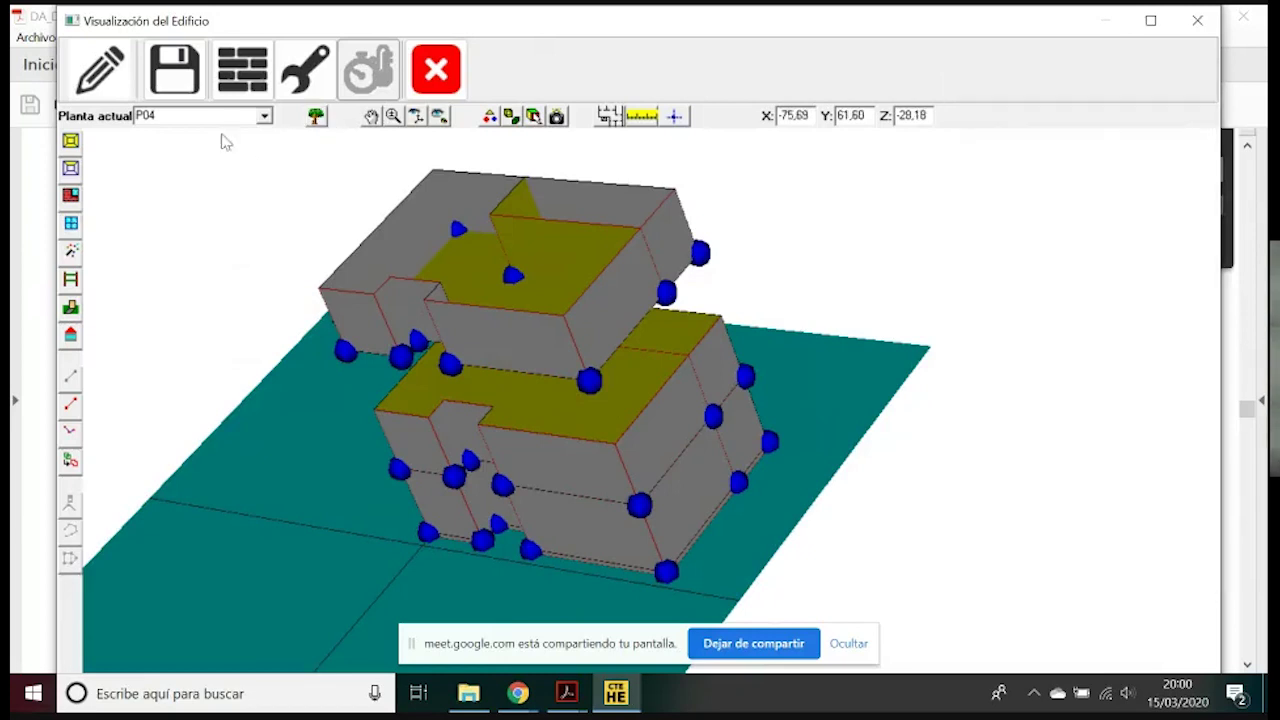
click(316, 116)
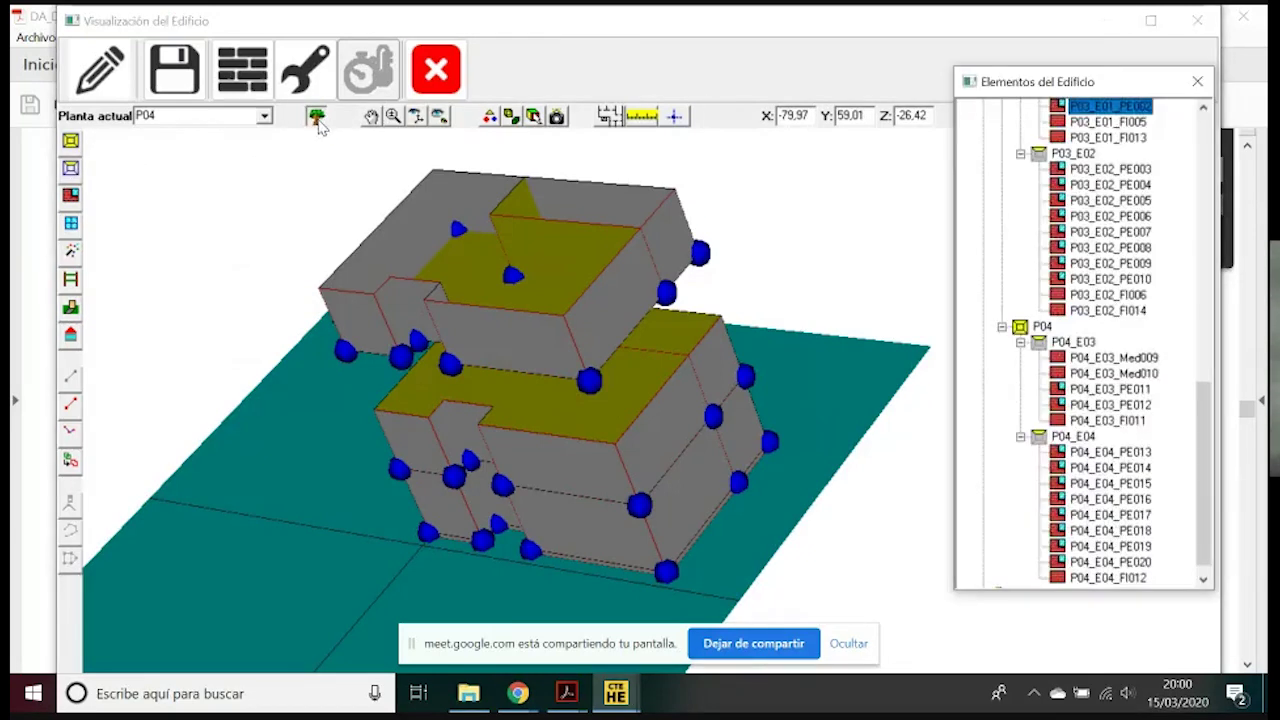
Start new floor P05 above P04, keeping multiplier 1 and setting the space height to 2,99 m
click(70, 143)
drag(622, 144, 239, 138)
click(372, 218)
click(279, 277)
key(Down)
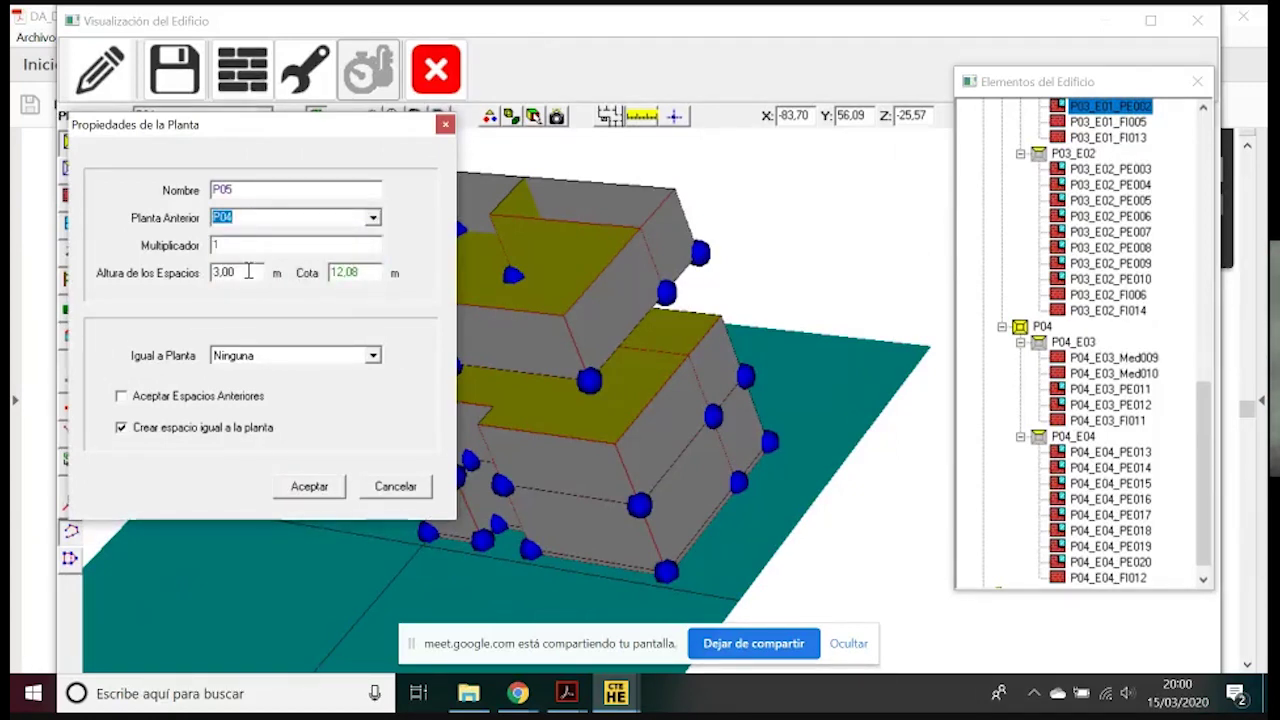
drag(253, 272, 219, 275)
key(BackSpace)
key(BackSpace)
text(2,99)
Make P05 equal to floor P04, turn off creating a space equal to the floor and create it
click(372, 356)
click(284, 411)
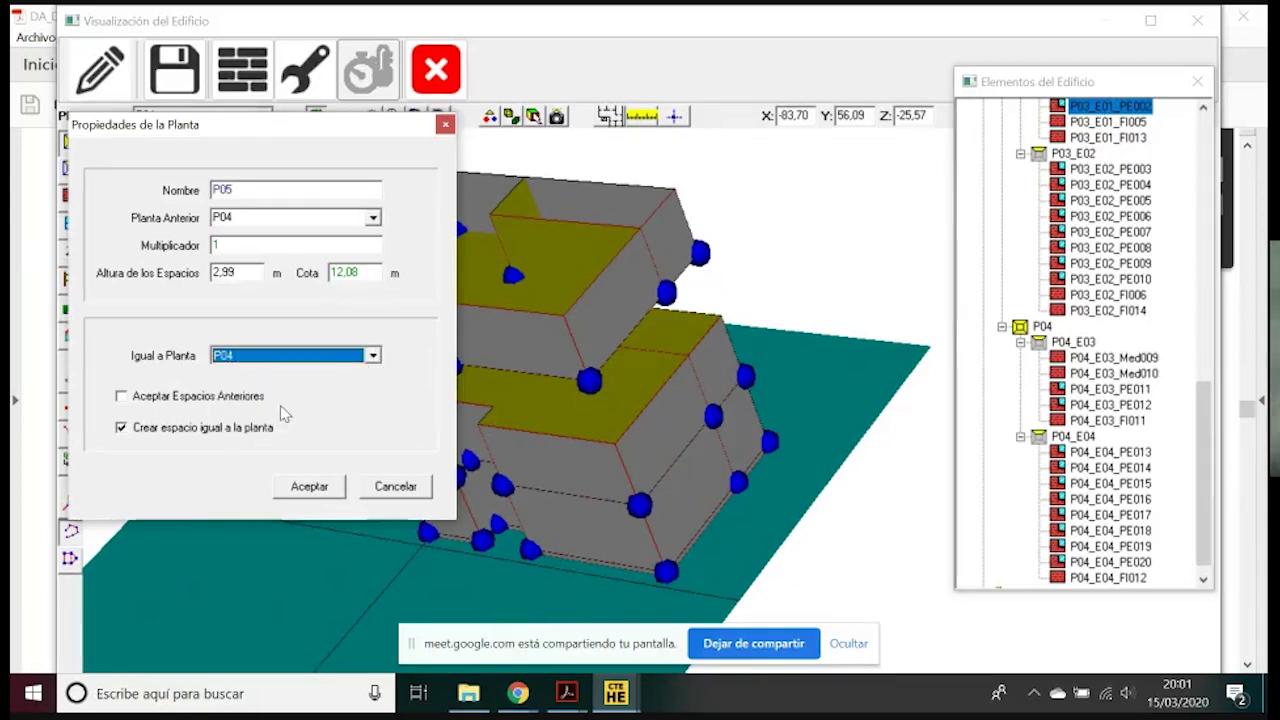
click(183, 432)
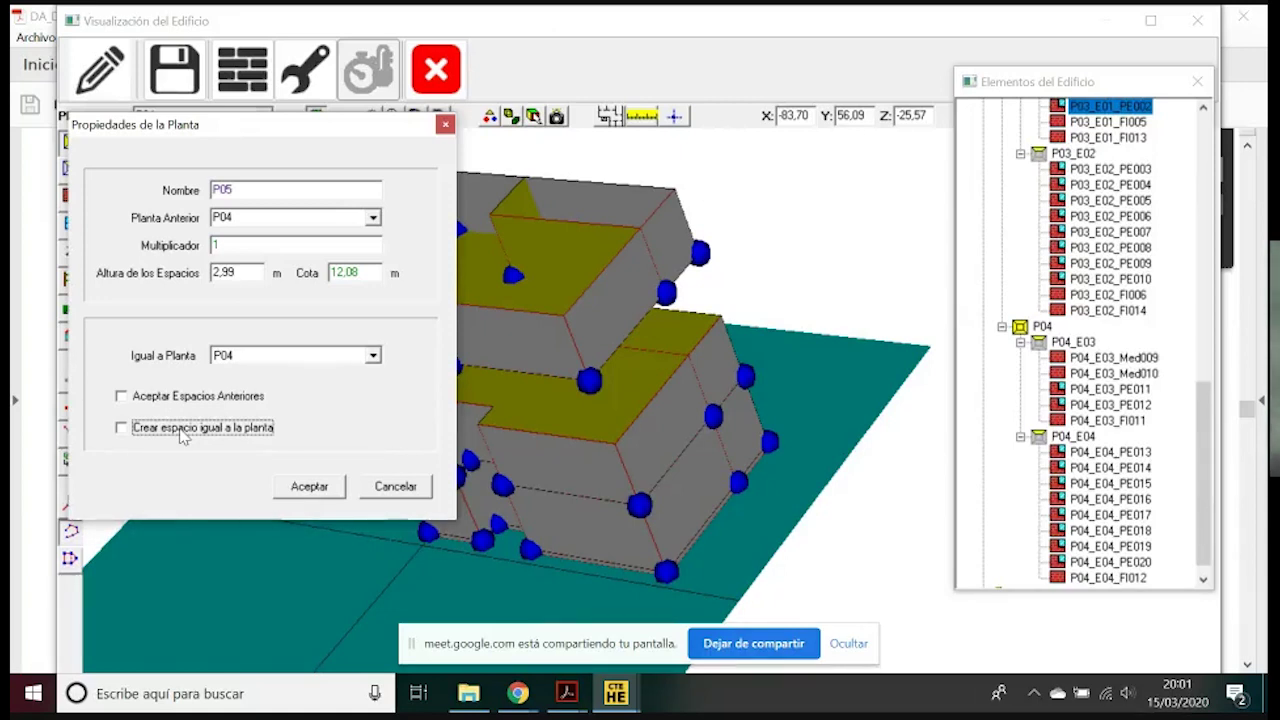
click(312, 488)
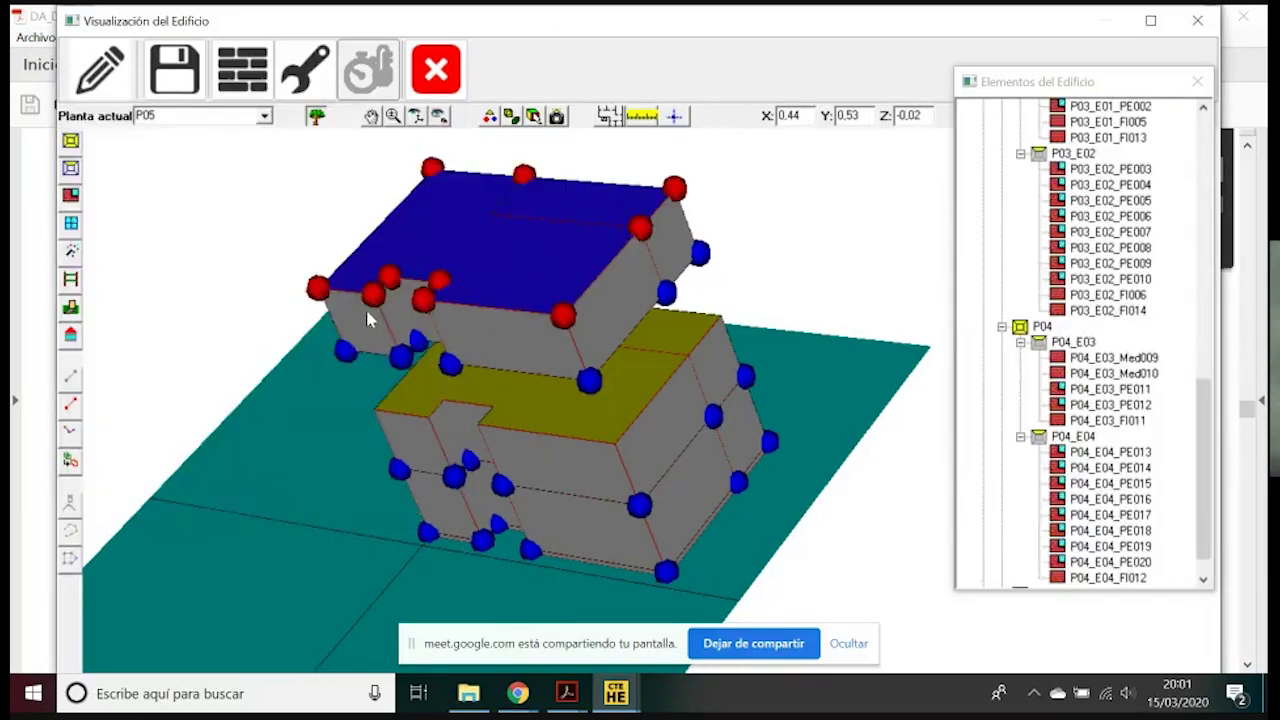
Delete floor P05 from the building elements
click(373, 120)
drag(424, 237, 453, 330)
click(373, 112)
right_click(492, 347)
mouse_move(538, 410)
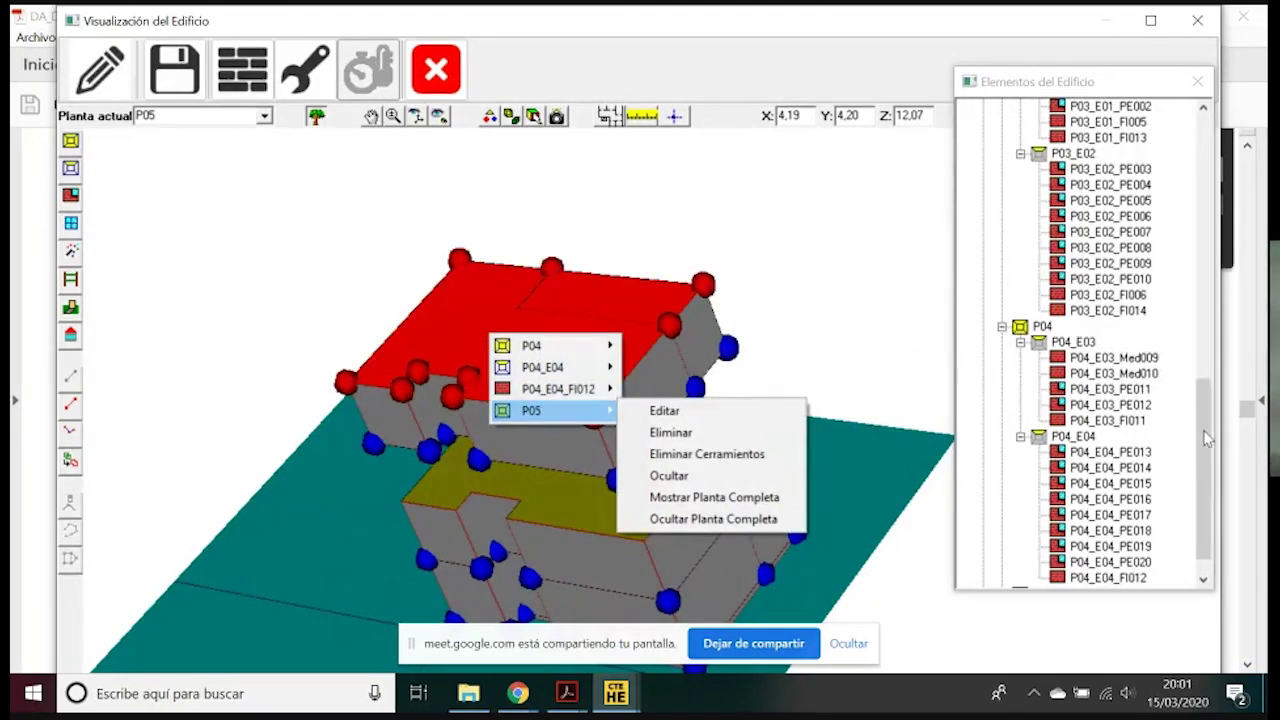
drag(1208, 500, 1208, 515)
right_click(1042, 563)
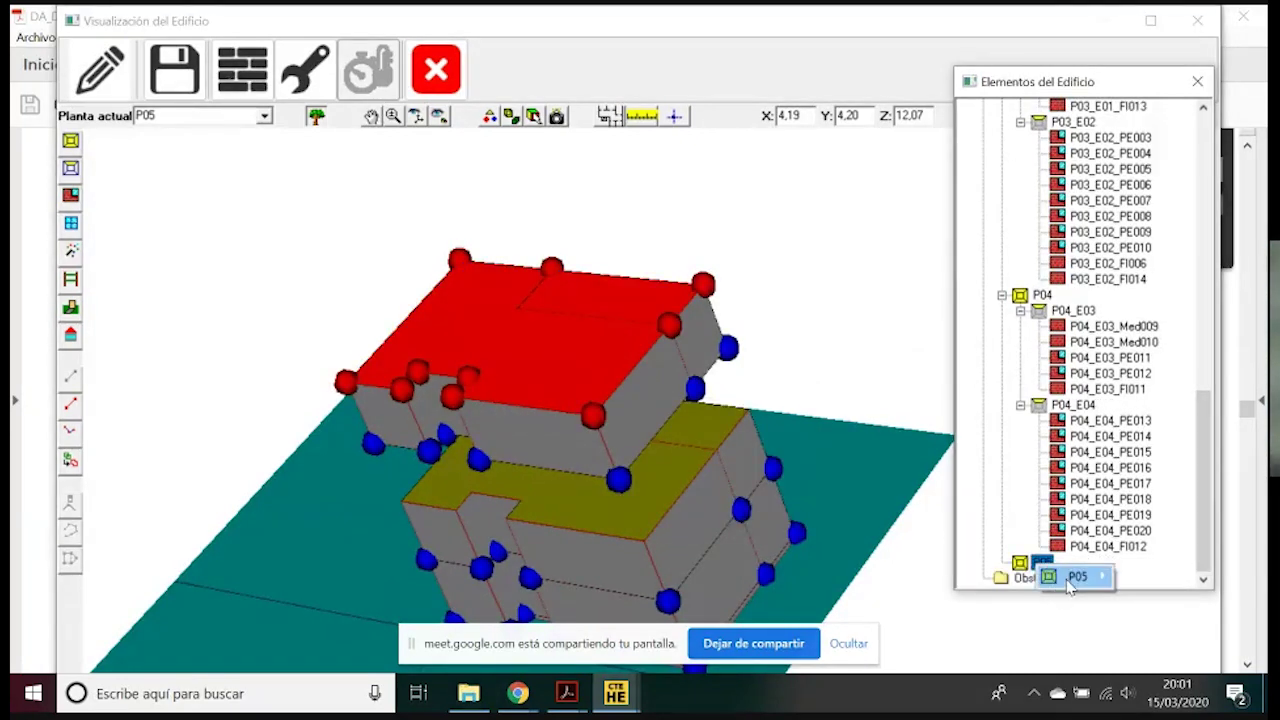
mouse_move(1070, 582)
click(901, 597)
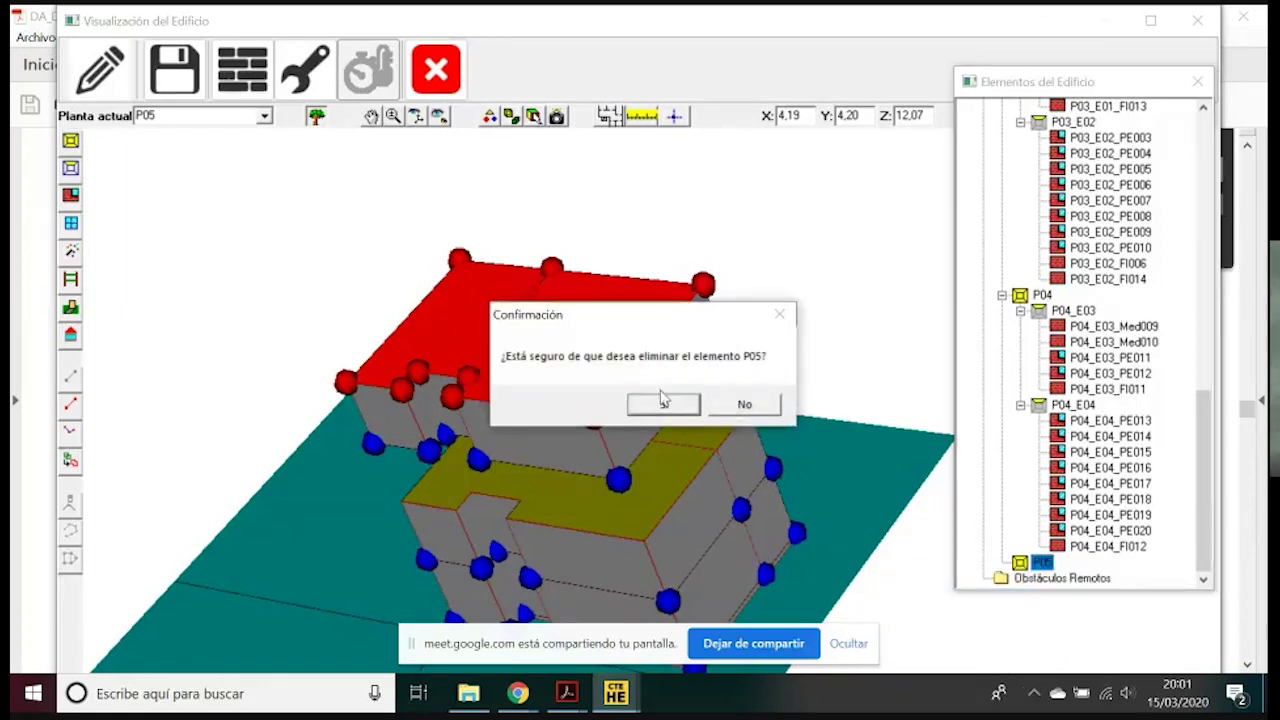
click(688, 410)
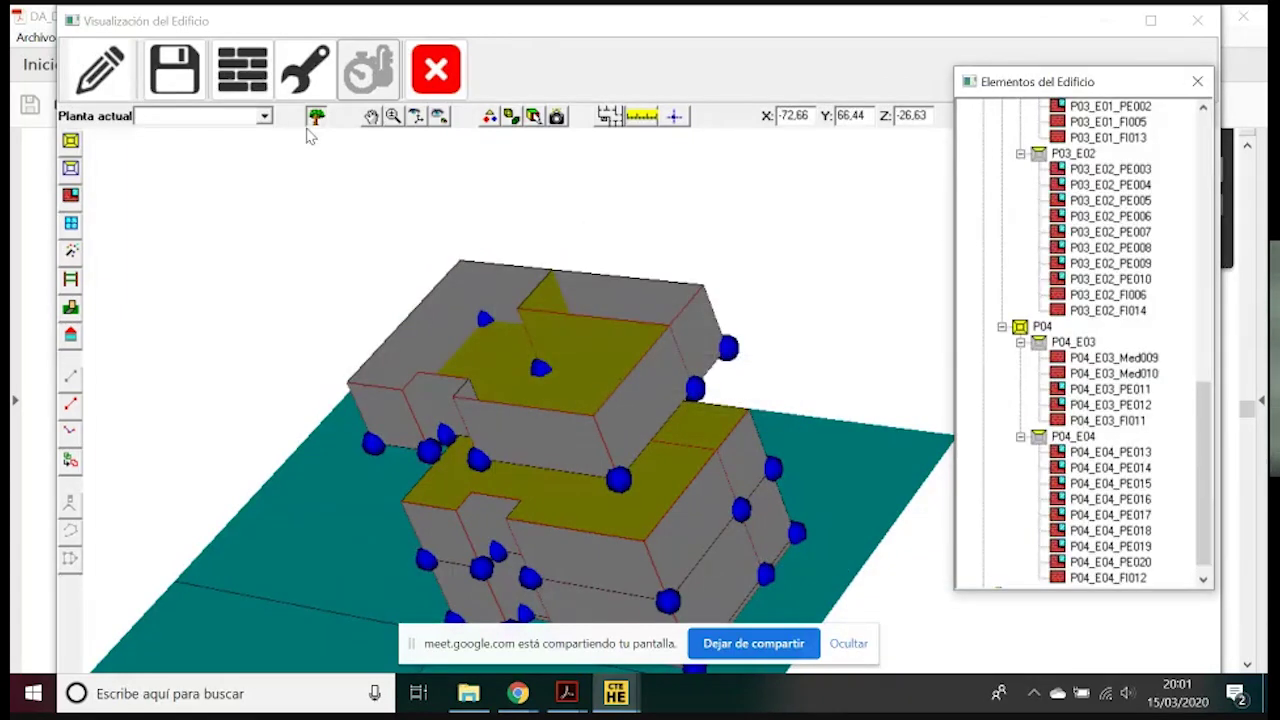
Start floor P05 again above P04 with multiplier 1 and a space height of 2,99 m
click(70, 141)
drag(599, 140, 228, 90)
click(380, 176)
click(302, 236)
double_click(255, 231)
text(2.99)
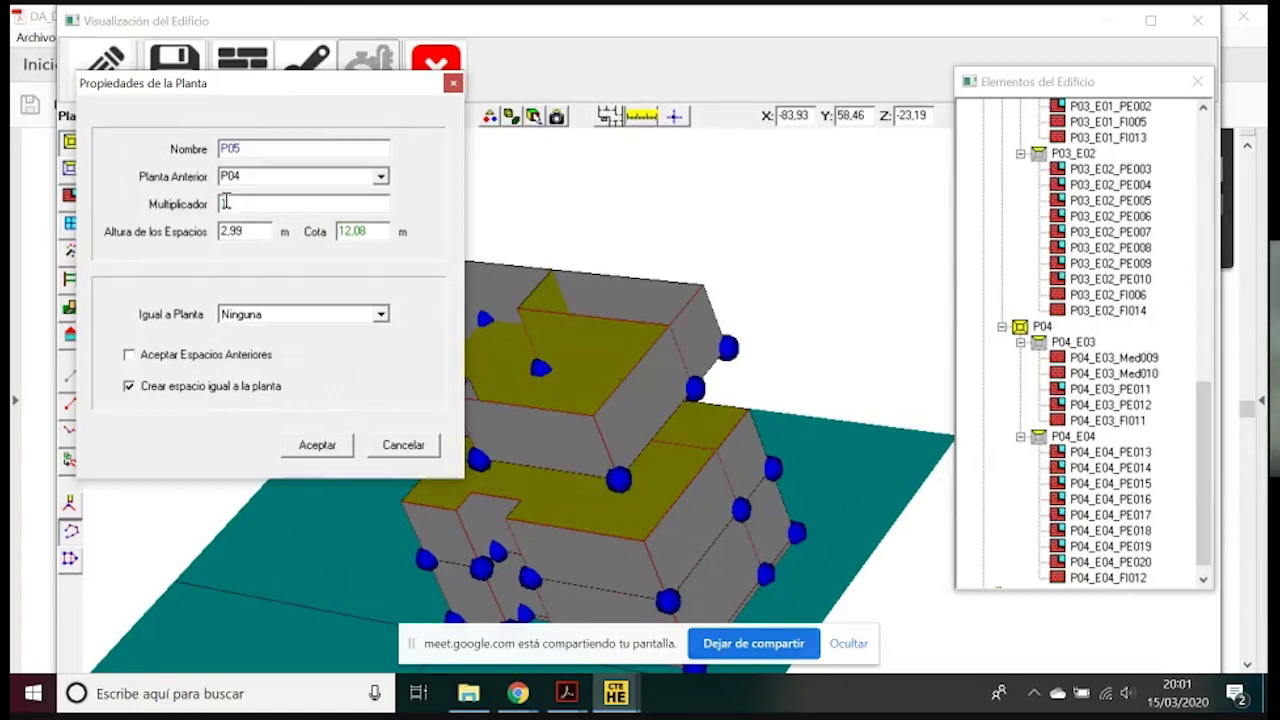
click(380, 178)
click(381, 178)
click(374, 231)
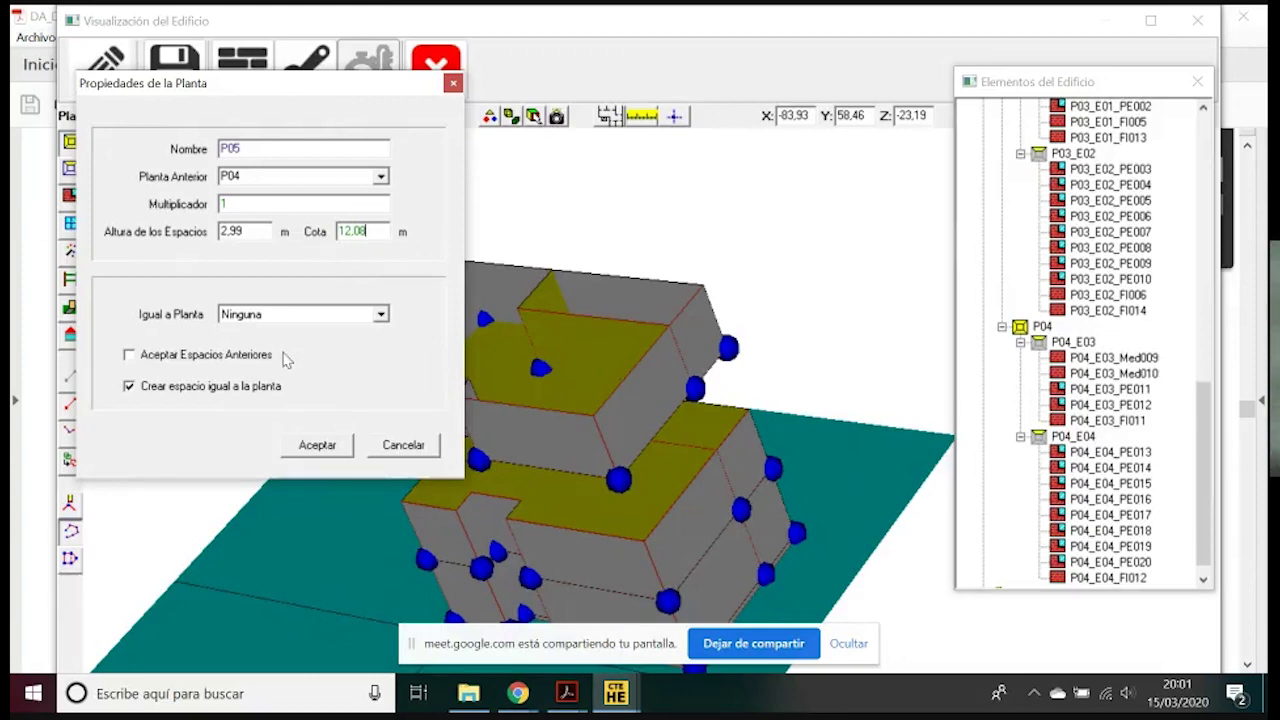
Leave P05 equal to no other floor, turn off creating a space equal to the floor and accept its properties
click(381, 316)
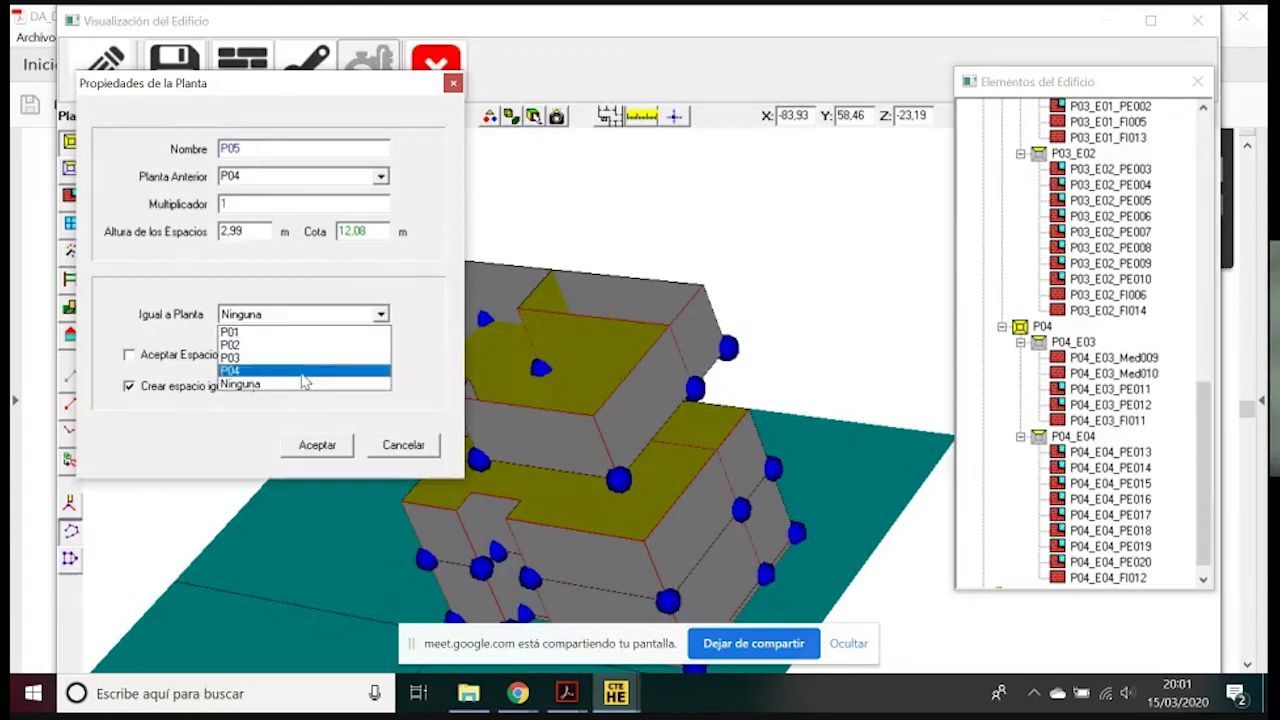
click(270, 382)
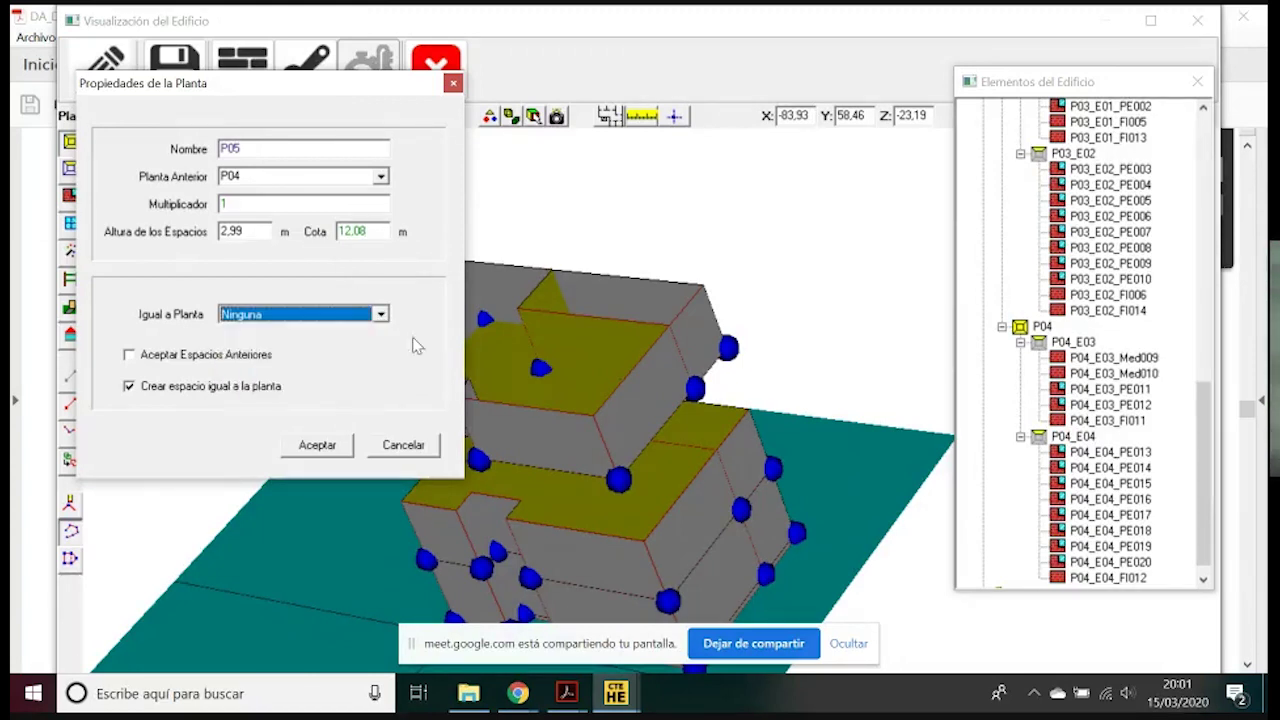
click(185, 388)
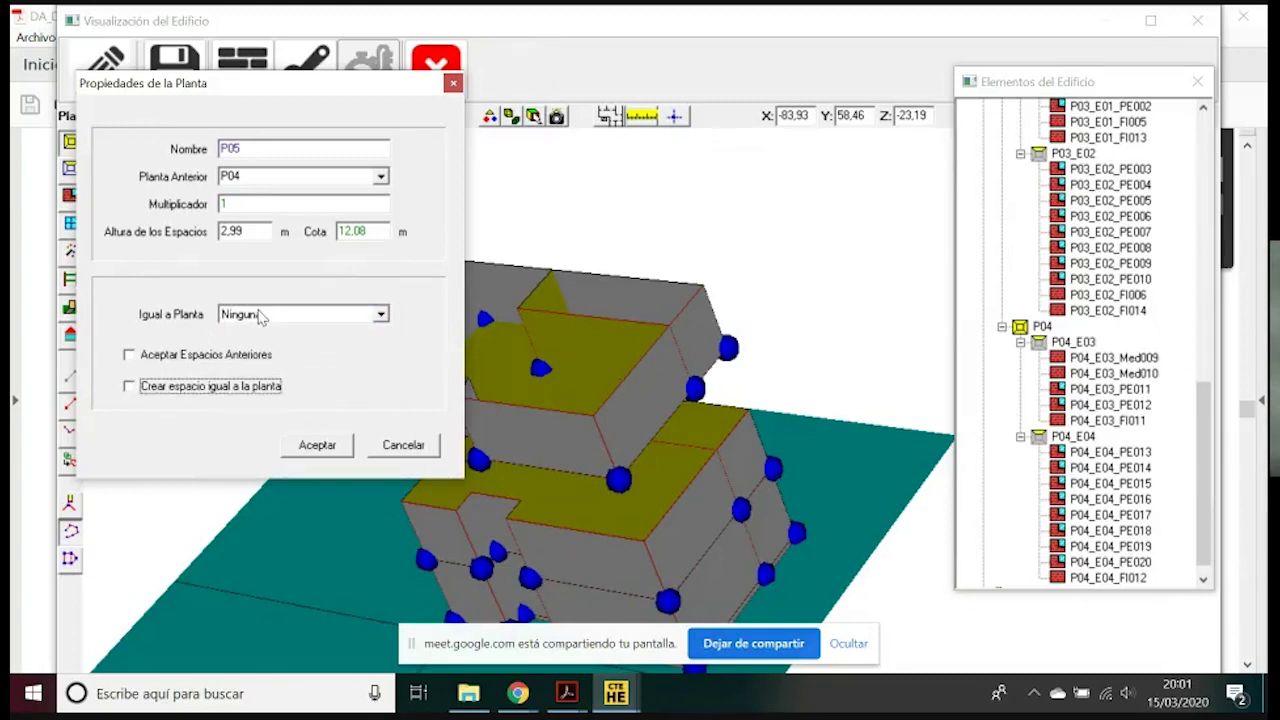
click(320, 450)
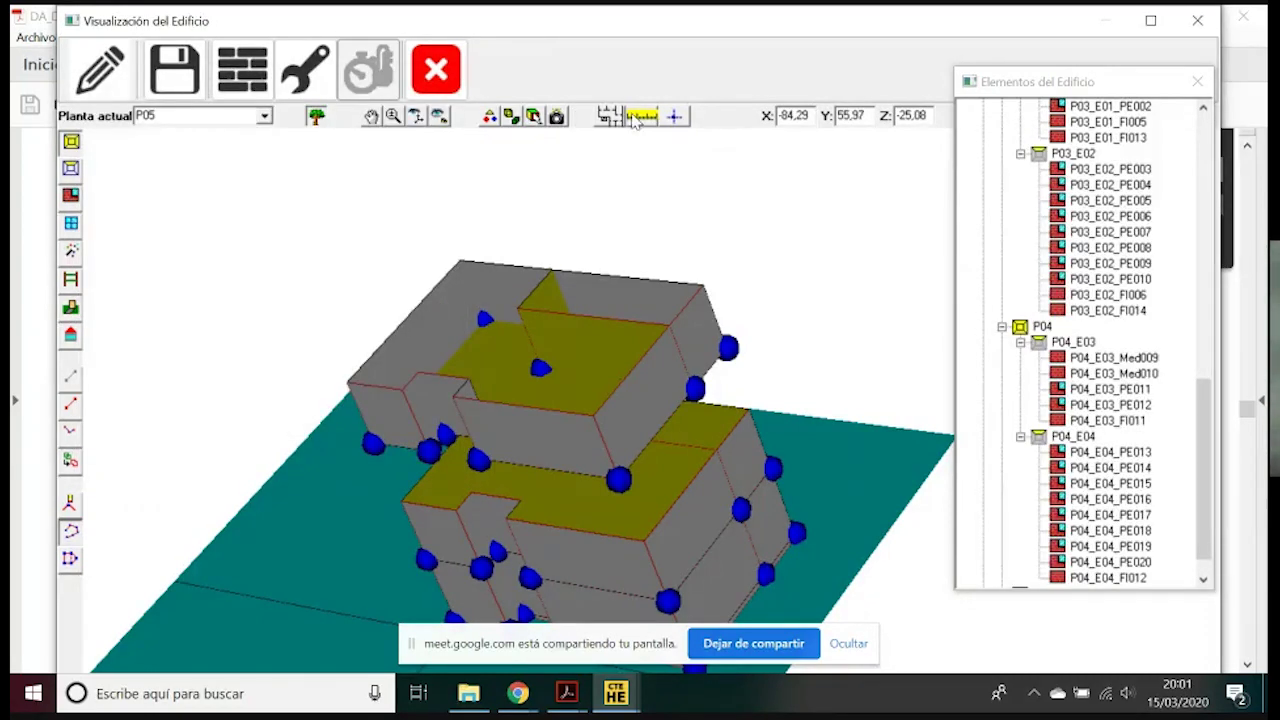
Begin P05's outline by coordinates with vertices at X 0, Y 3,60 and X 8,60, Y 3,60
click(675, 116)
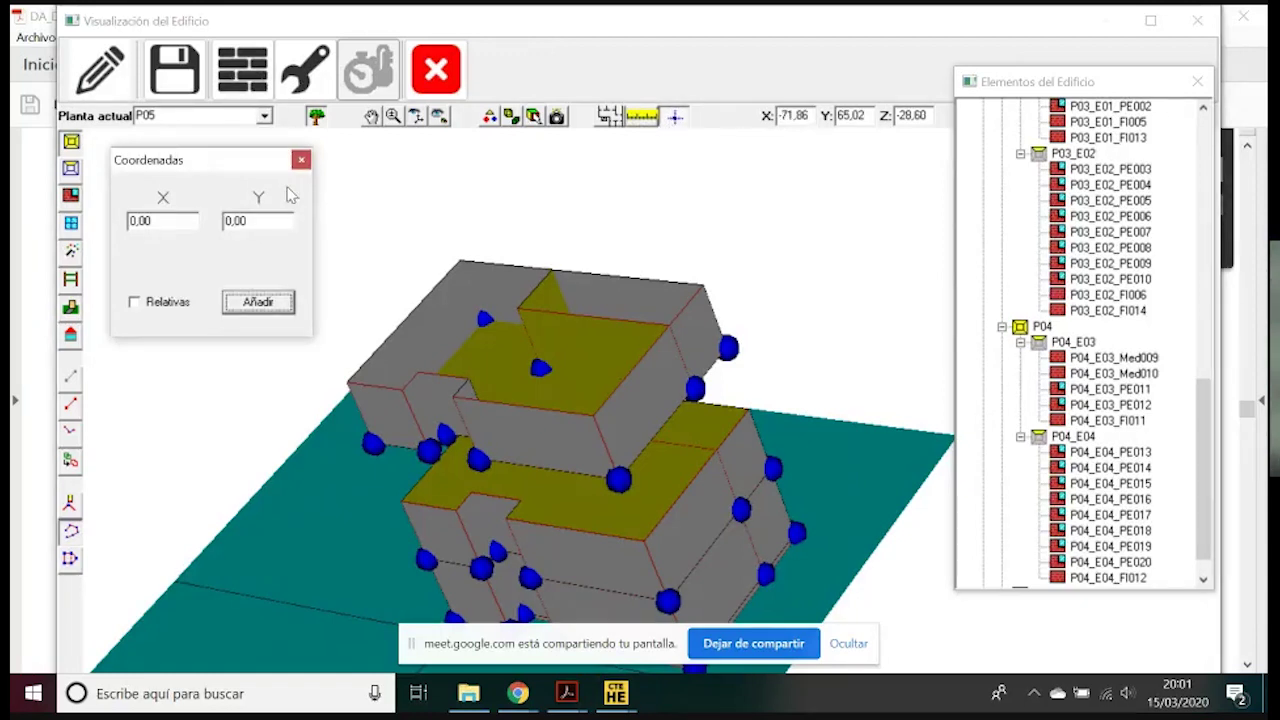
double_click(254, 226)
text(3,6)
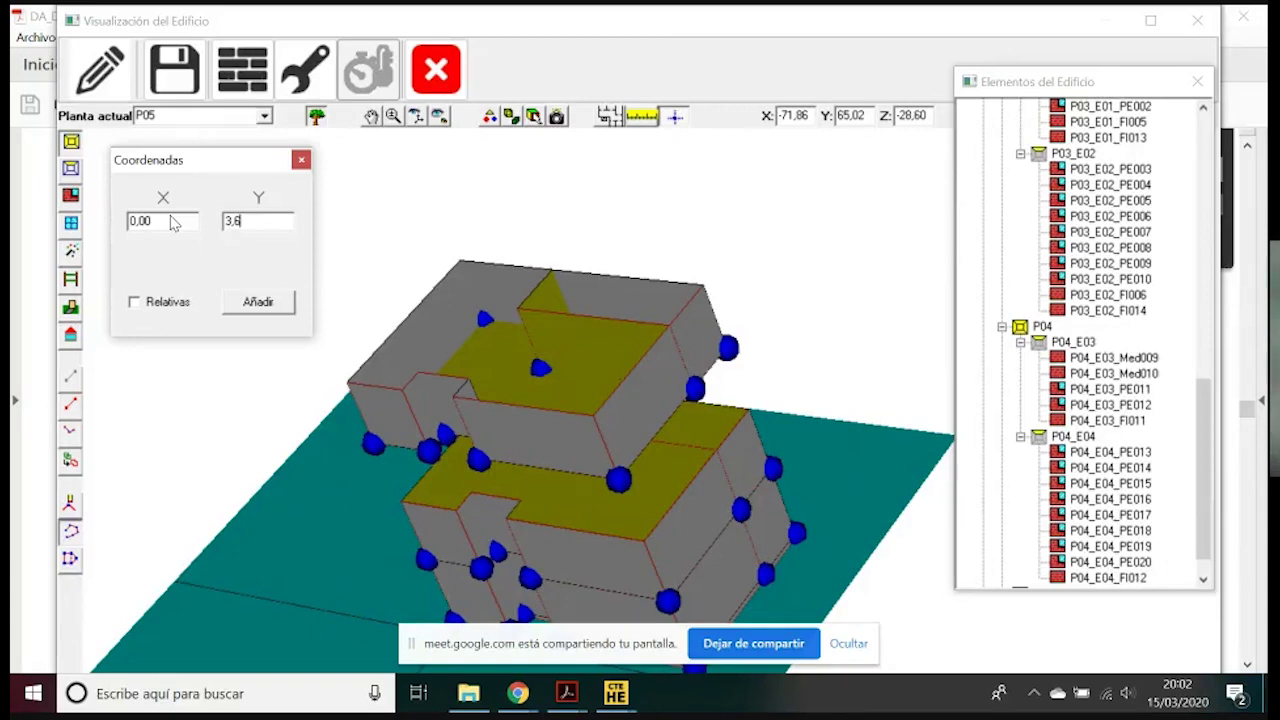
click(262, 302)
drag(162, 219, 64, 238)
text(8)
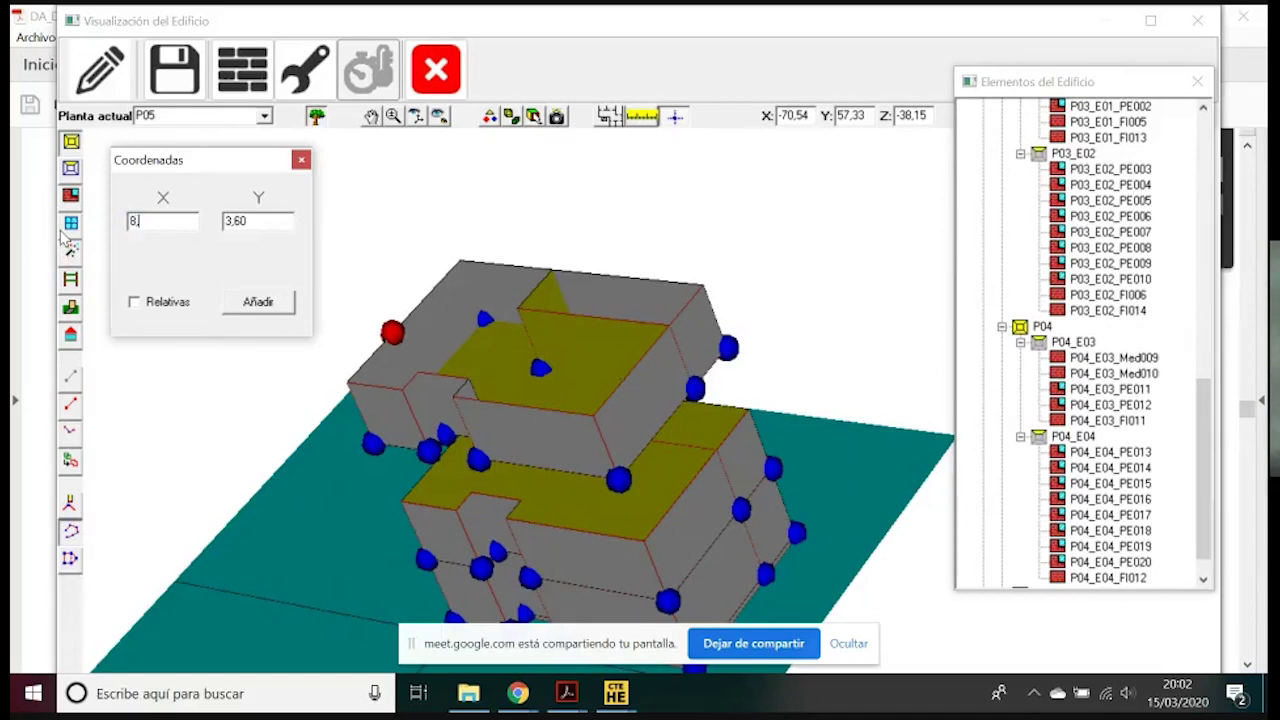
text(,6)
click(245, 304)
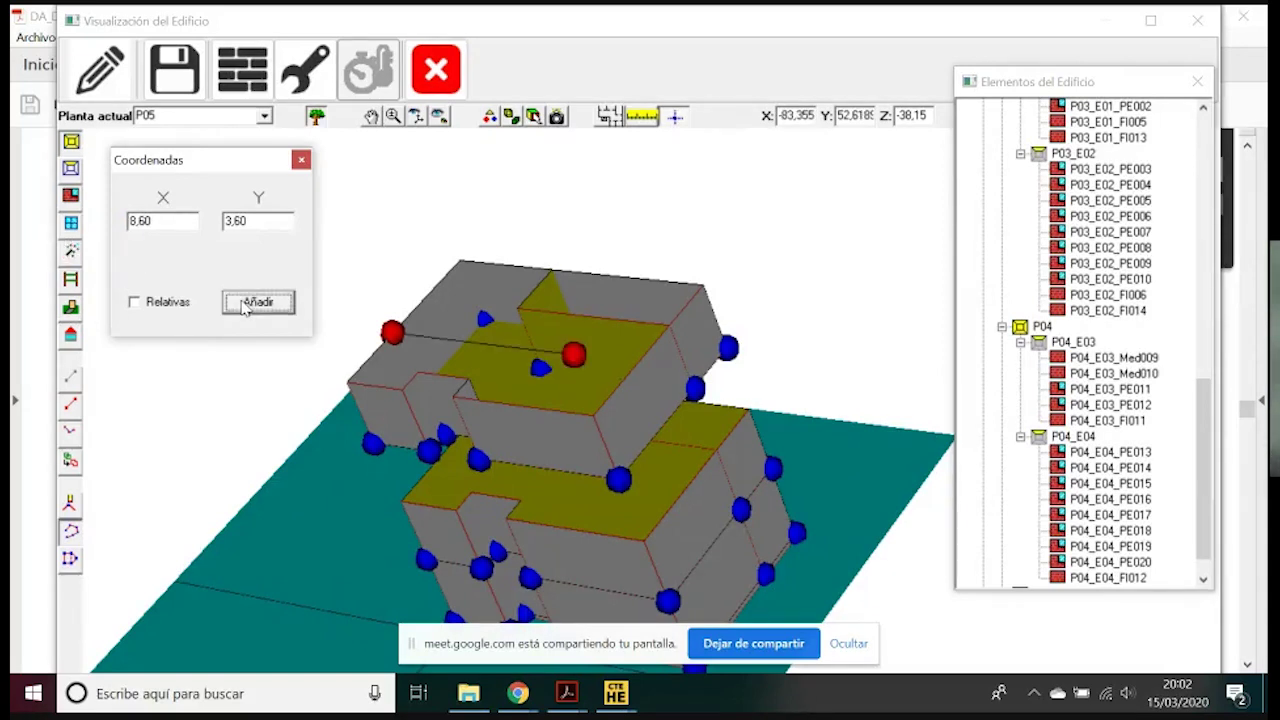
Add P05 outline vertices at X 8,60, Y 5,75; X 11,45, Y 5,75; and X 11,45, Y 8,15
drag(262, 222, 208, 230)
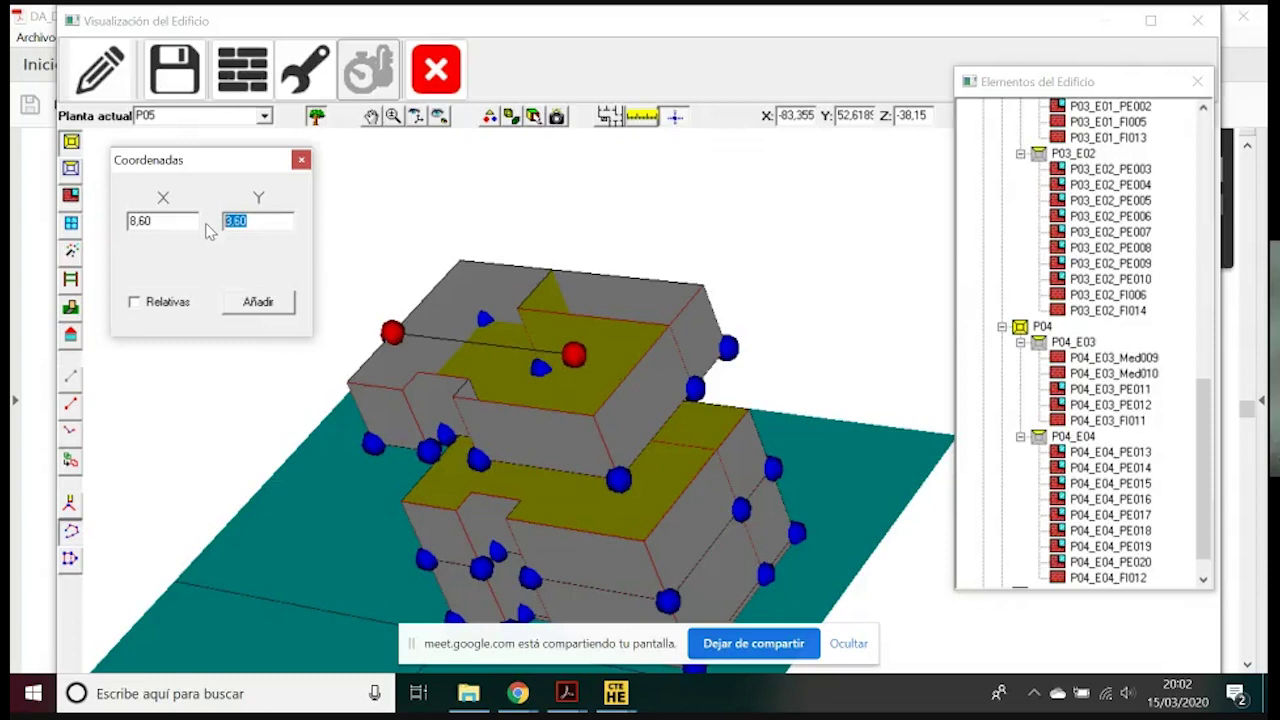
text(5,75)
click(256, 304)
drag(166, 221, 95, 232)
text(11)
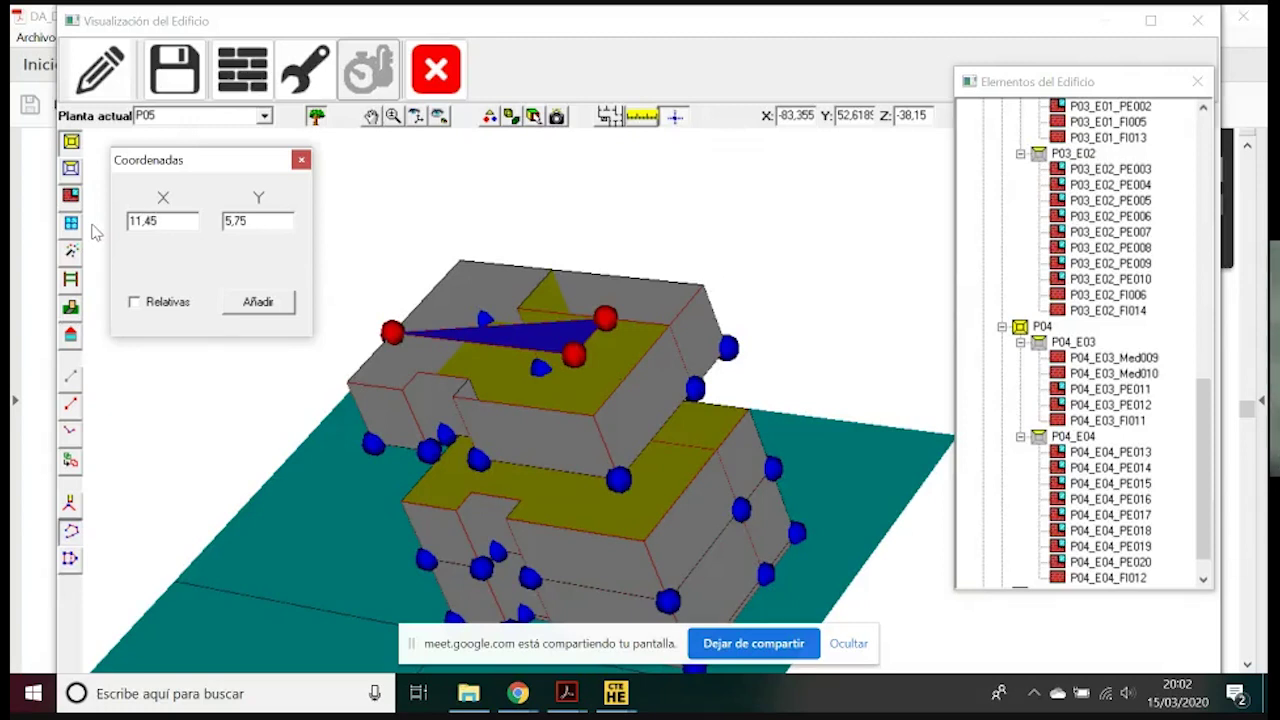
click(259, 303)
drag(278, 221, 197, 225)
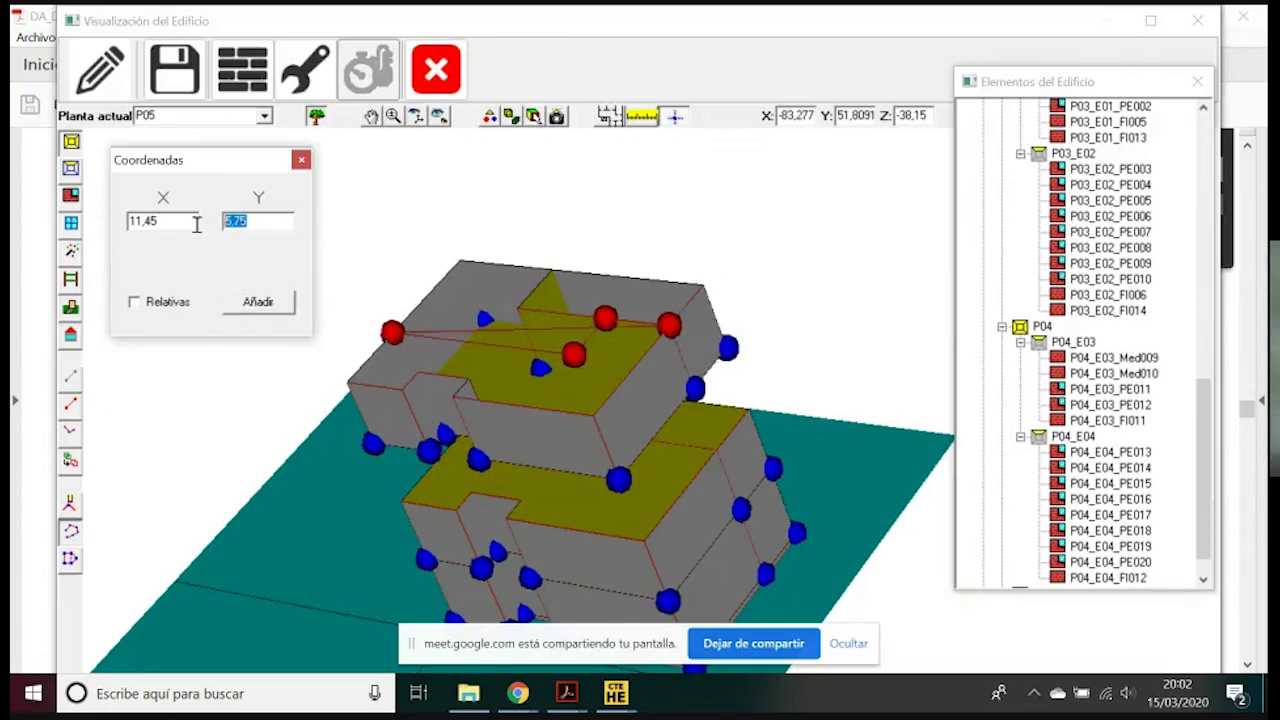
text(8,15)
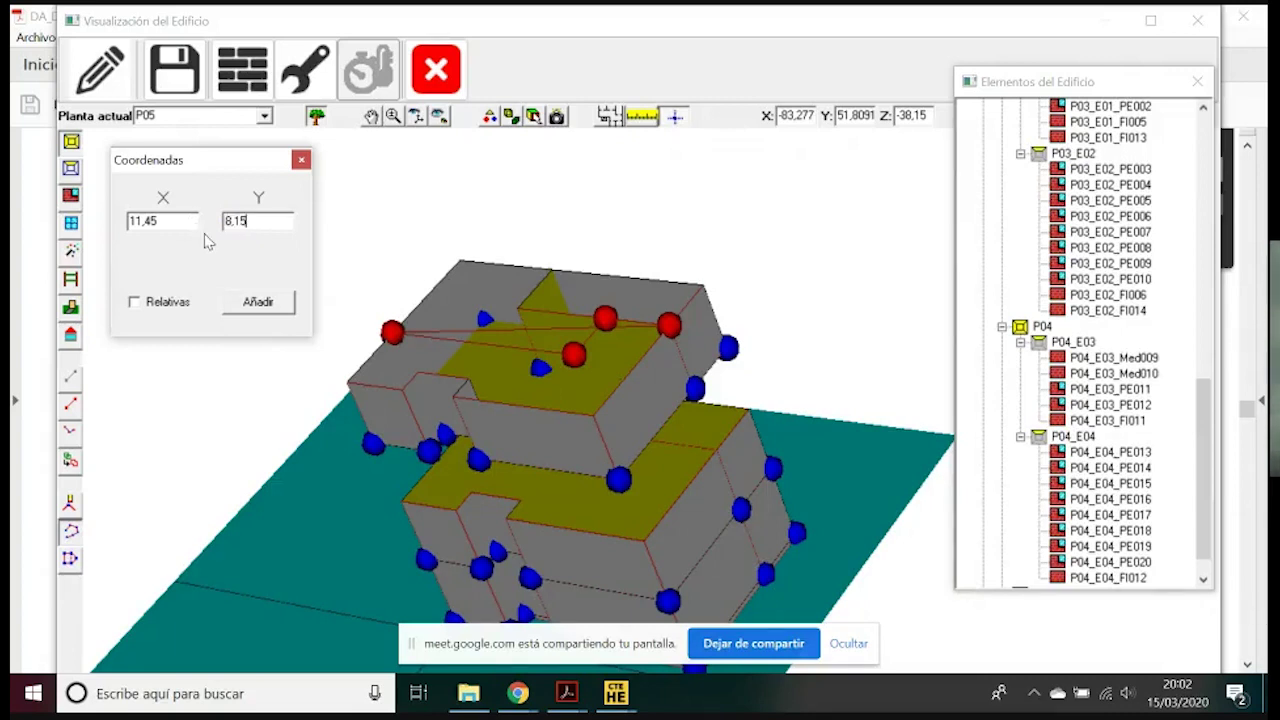
click(278, 306)
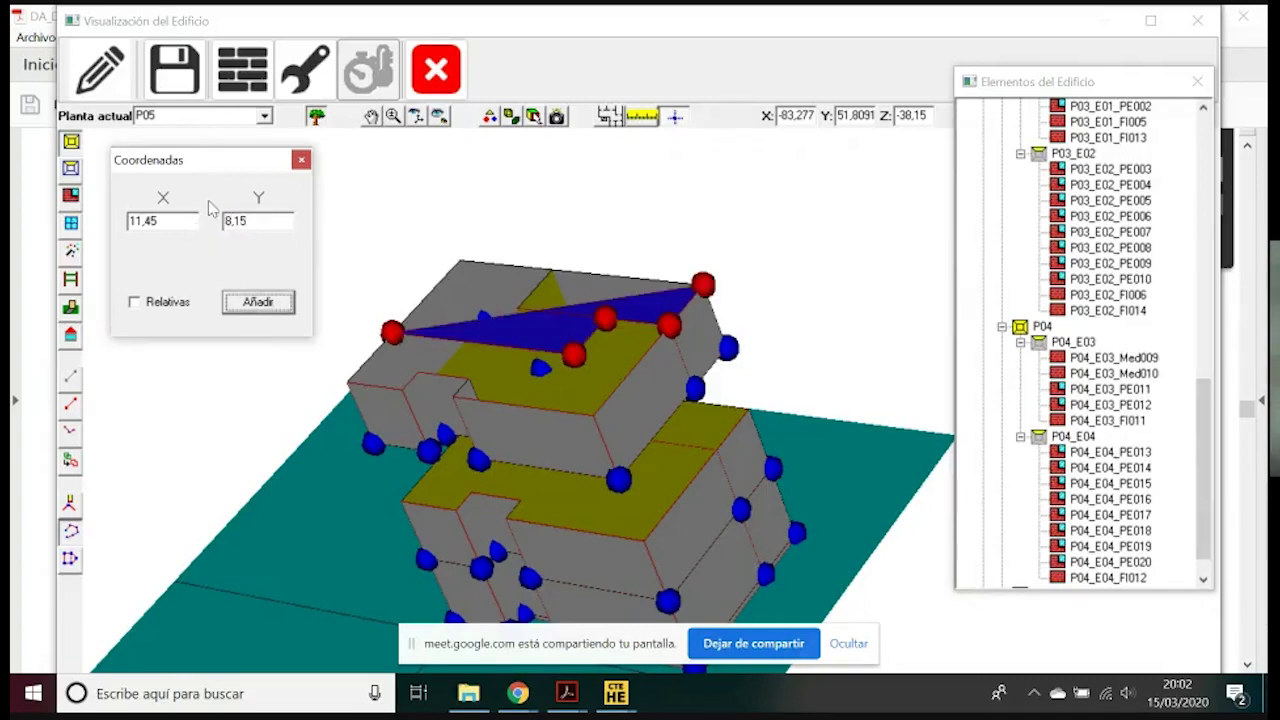
Add P05 outline vertices at X 4,50, Y 8,15 and X 0, Y 8,15, and finish the floor polygon
drag(171, 220, 92, 229)
text(4,5)
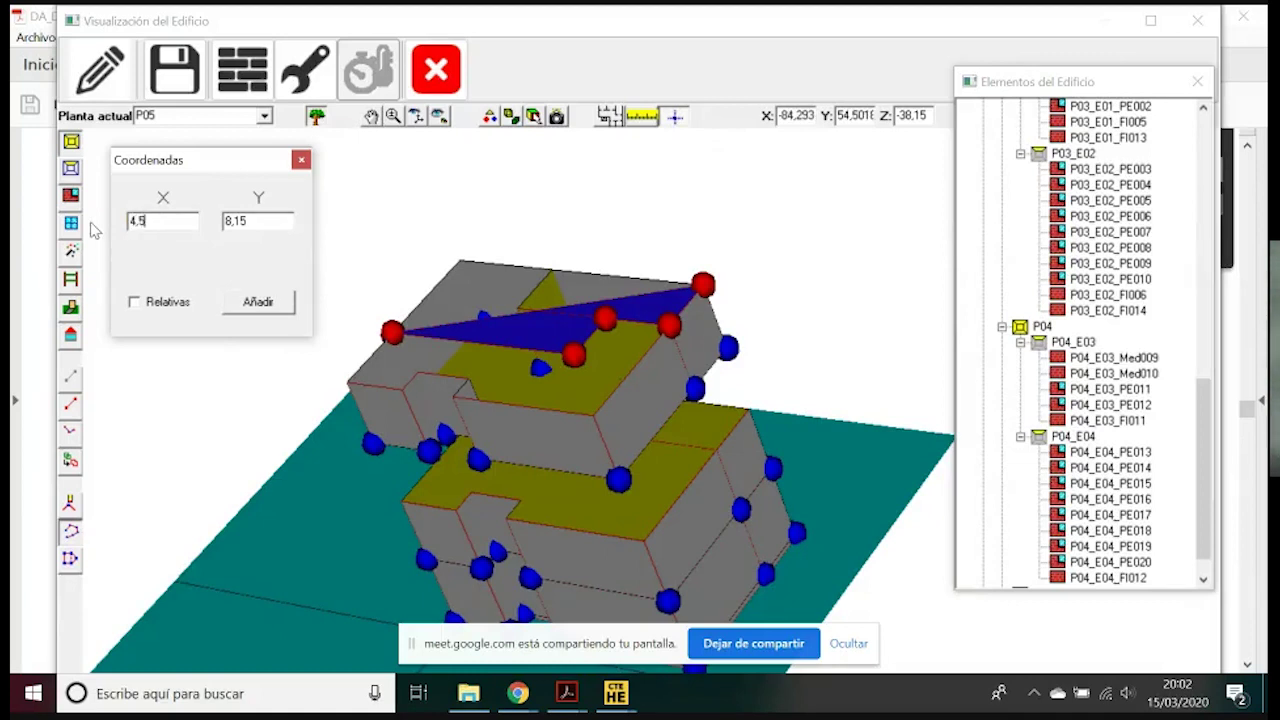
click(253, 303)
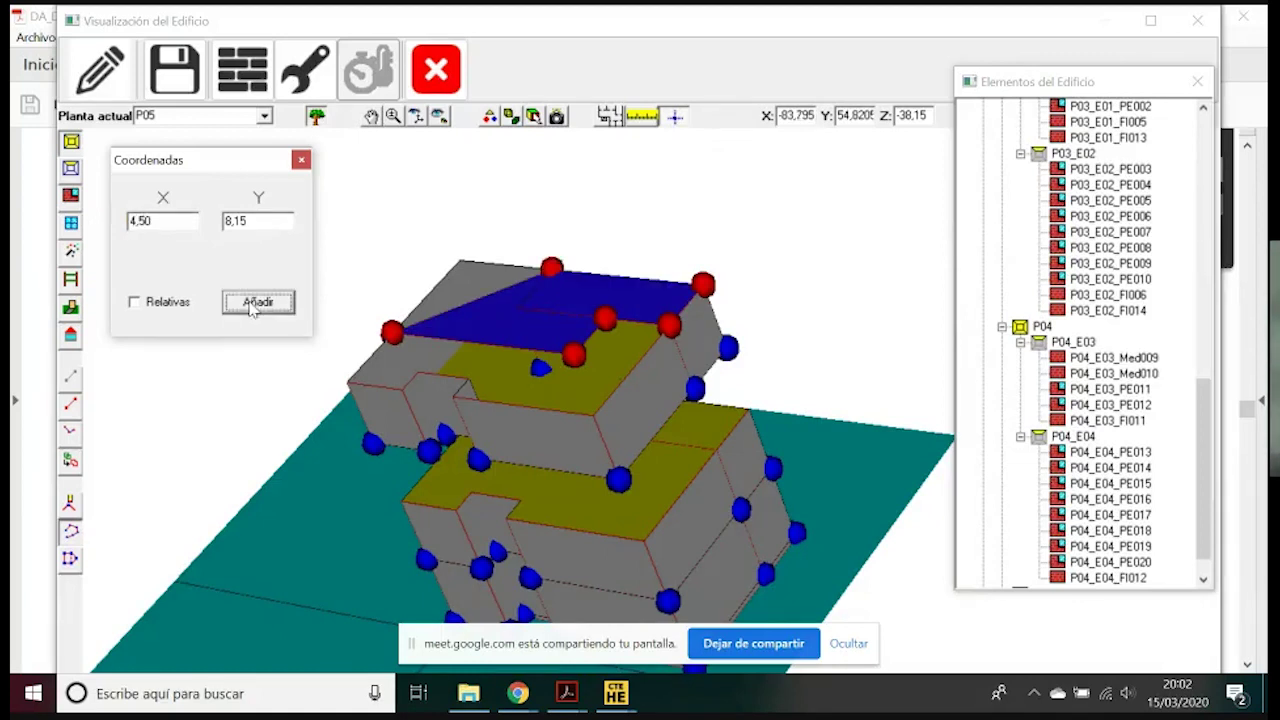
drag(152, 220, 110, 226)
text(0)
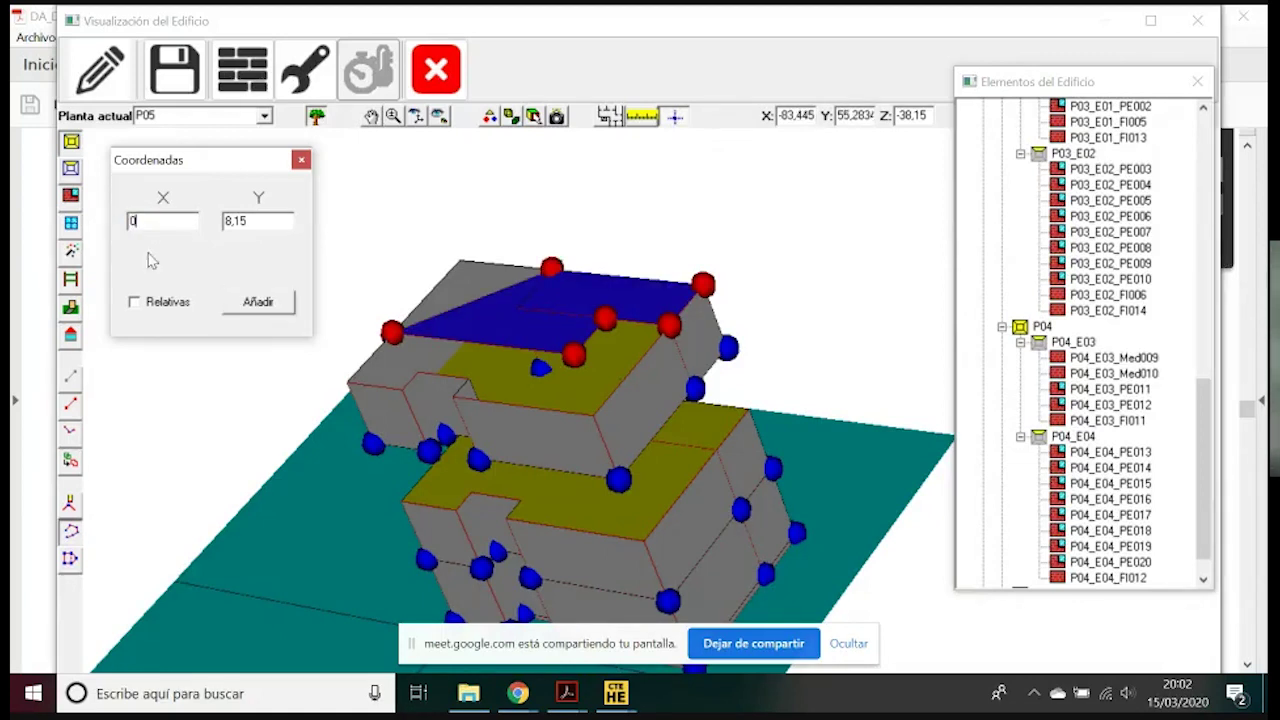
click(256, 305)
right_click(356, 298)
click(415, 463)
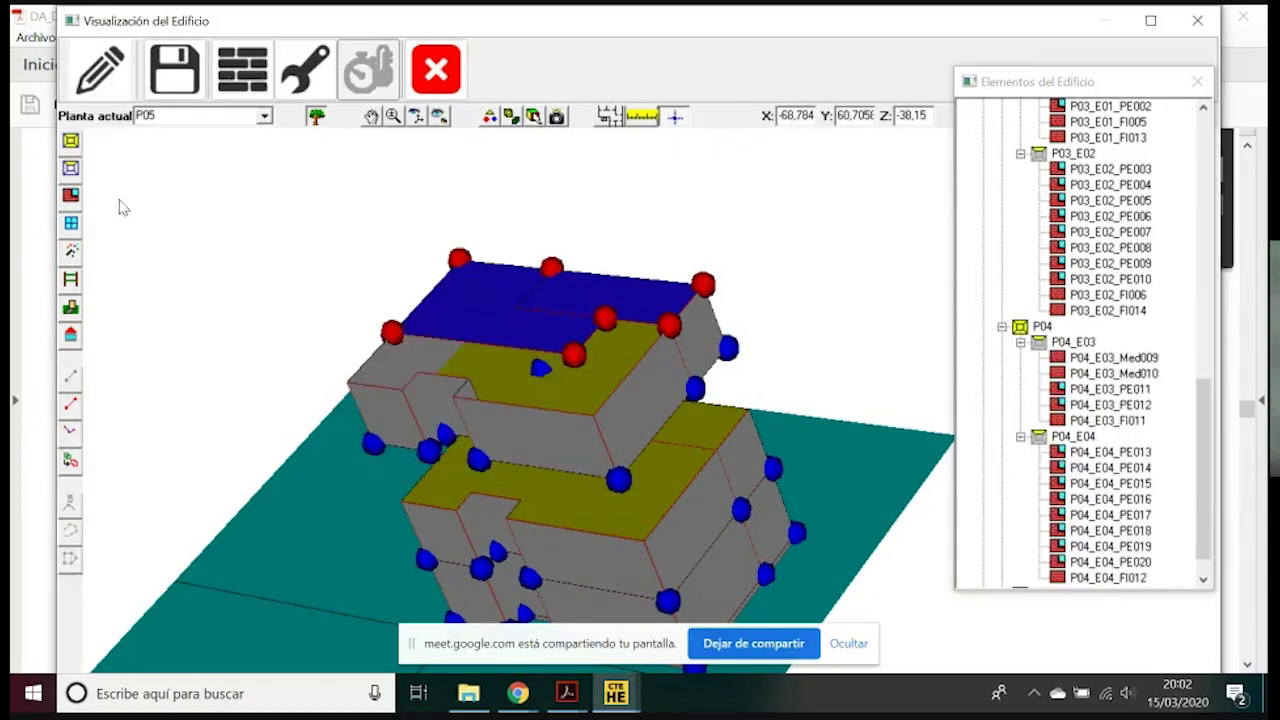
click(675, 116)
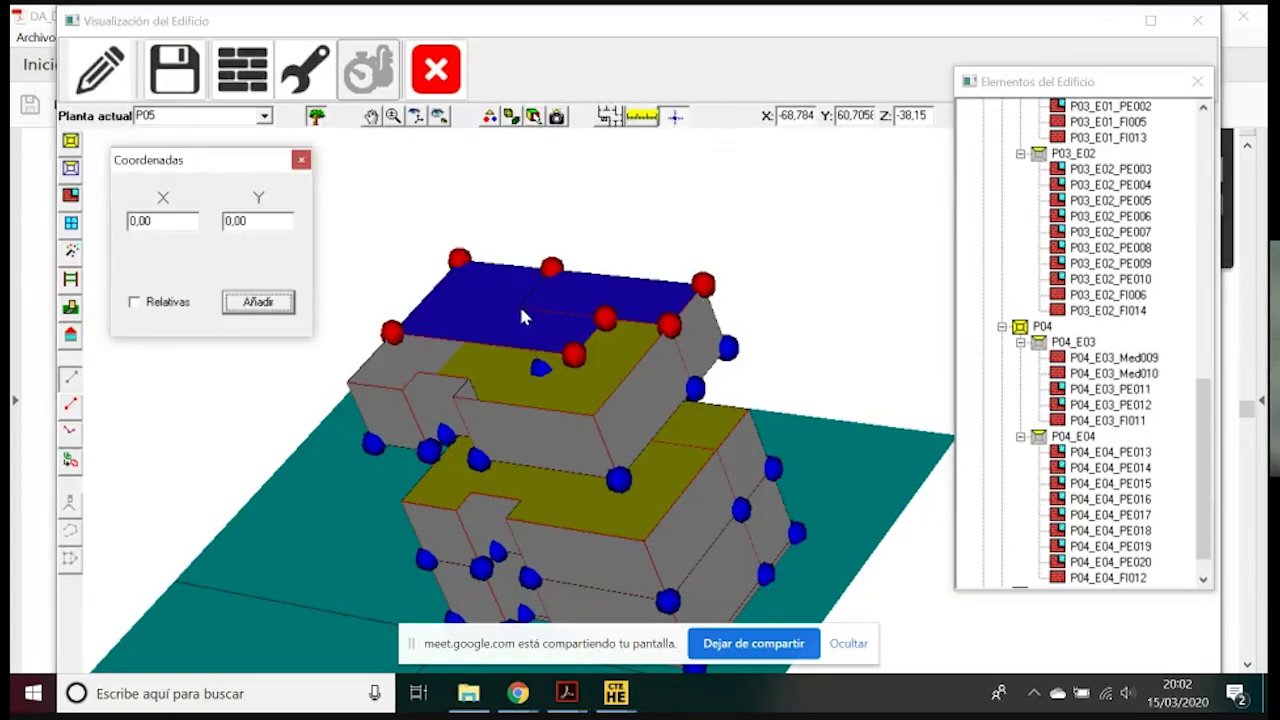
drag(171, 220, 126, 222)
text(4,5)
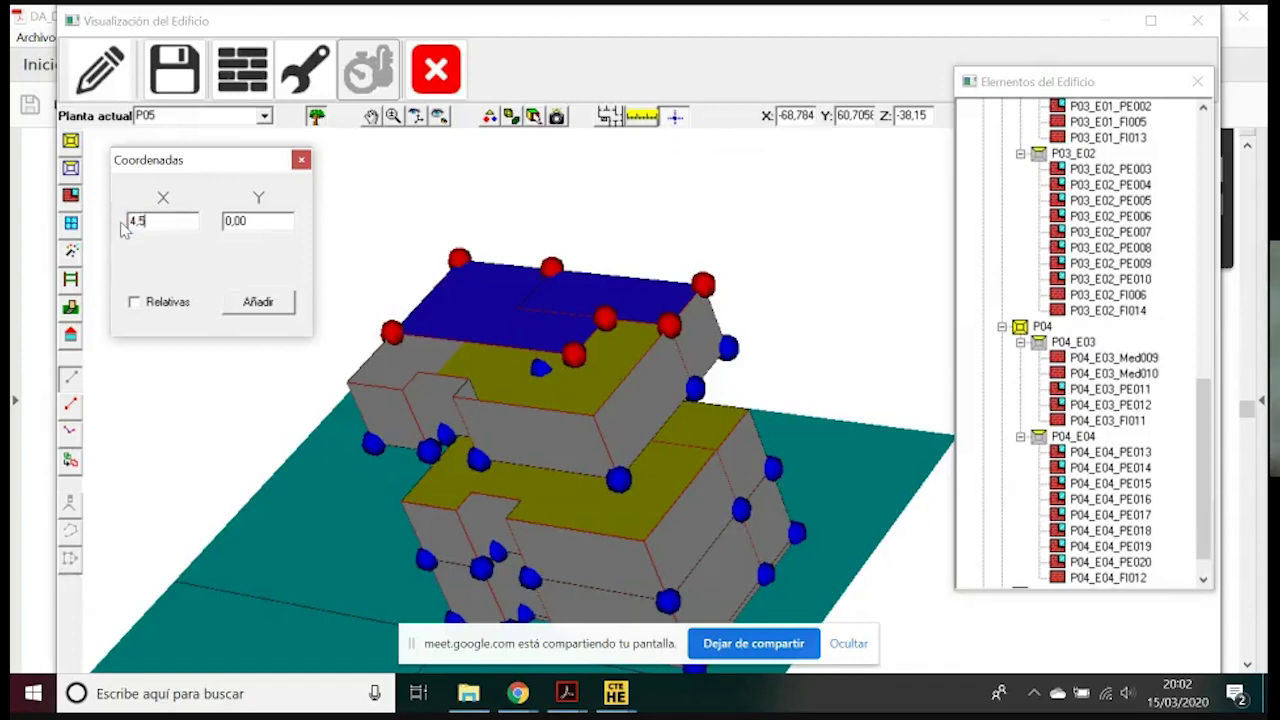
drag(256, 220, 226, 222)
text(8,15)
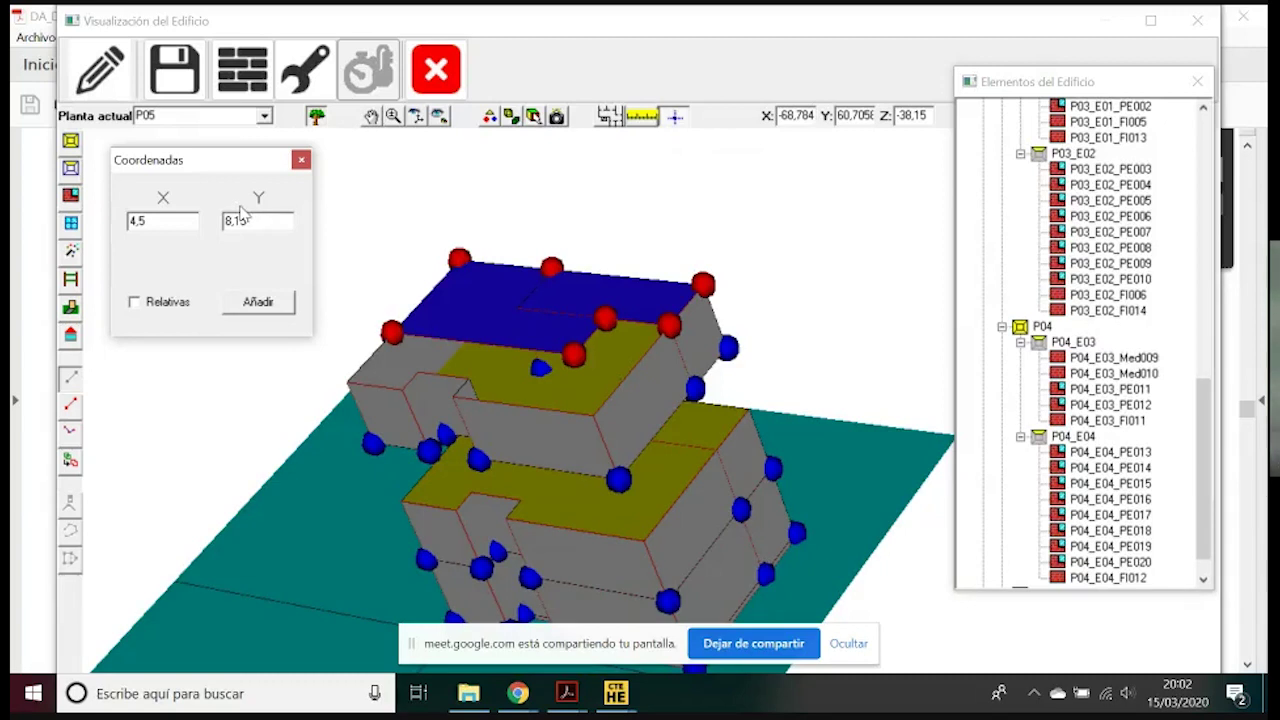
drag(266, 221, 205, 228)
text(5,75)
click(262, 302)
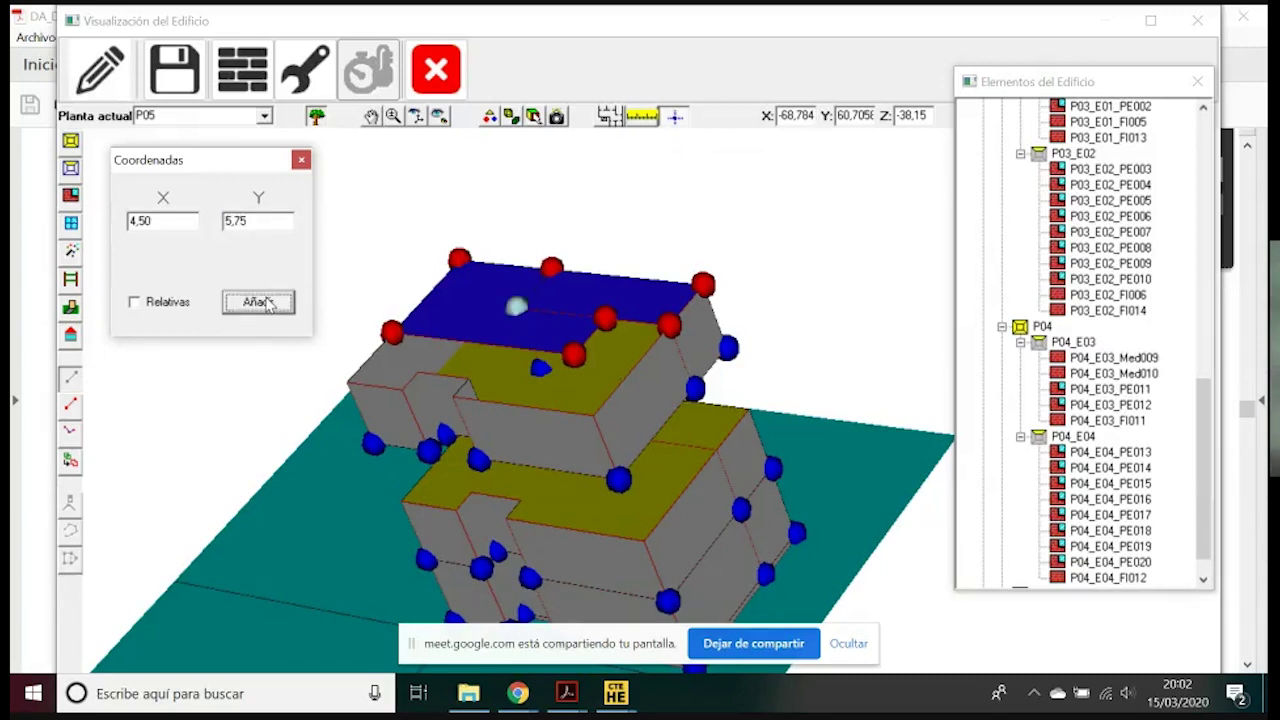
right_click(365, 308)
click(410, 431)
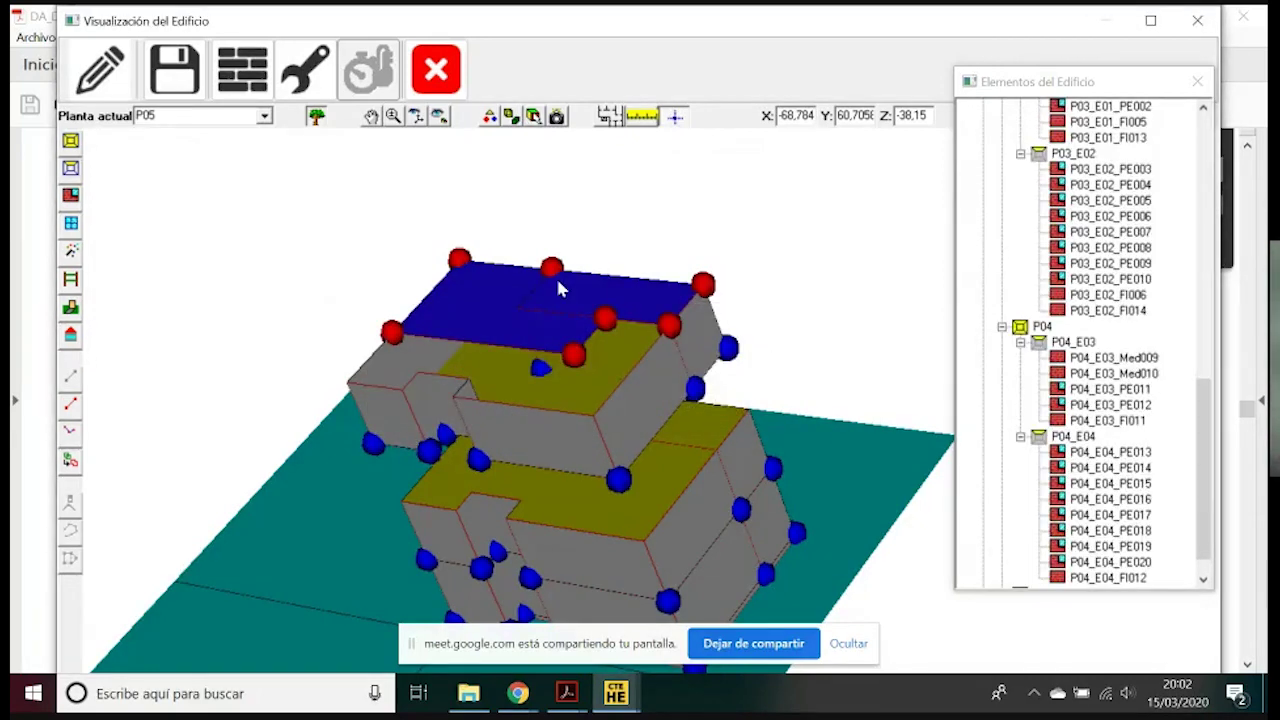
Start a new line on floor P05 with its points entered by coordinates
scroll(555, 277, up, 1)
click(371, 118)
drag(439, 237, 462, 289)
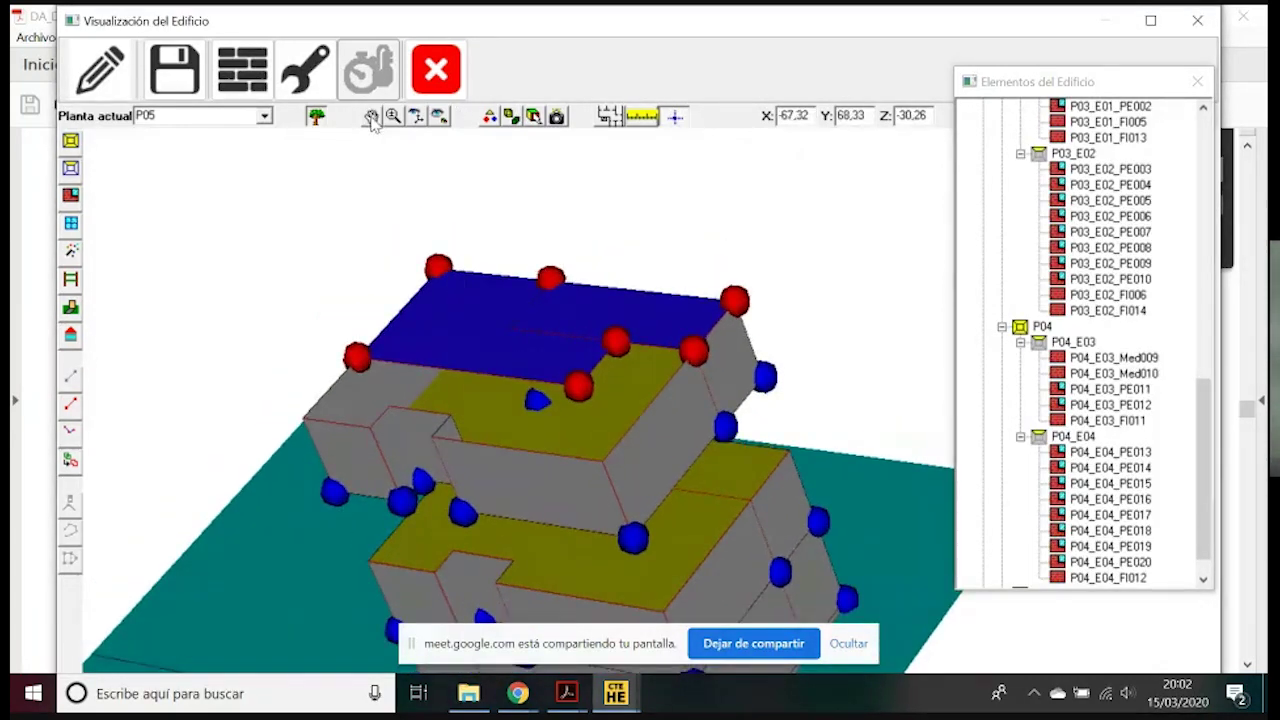
click(676, 117)
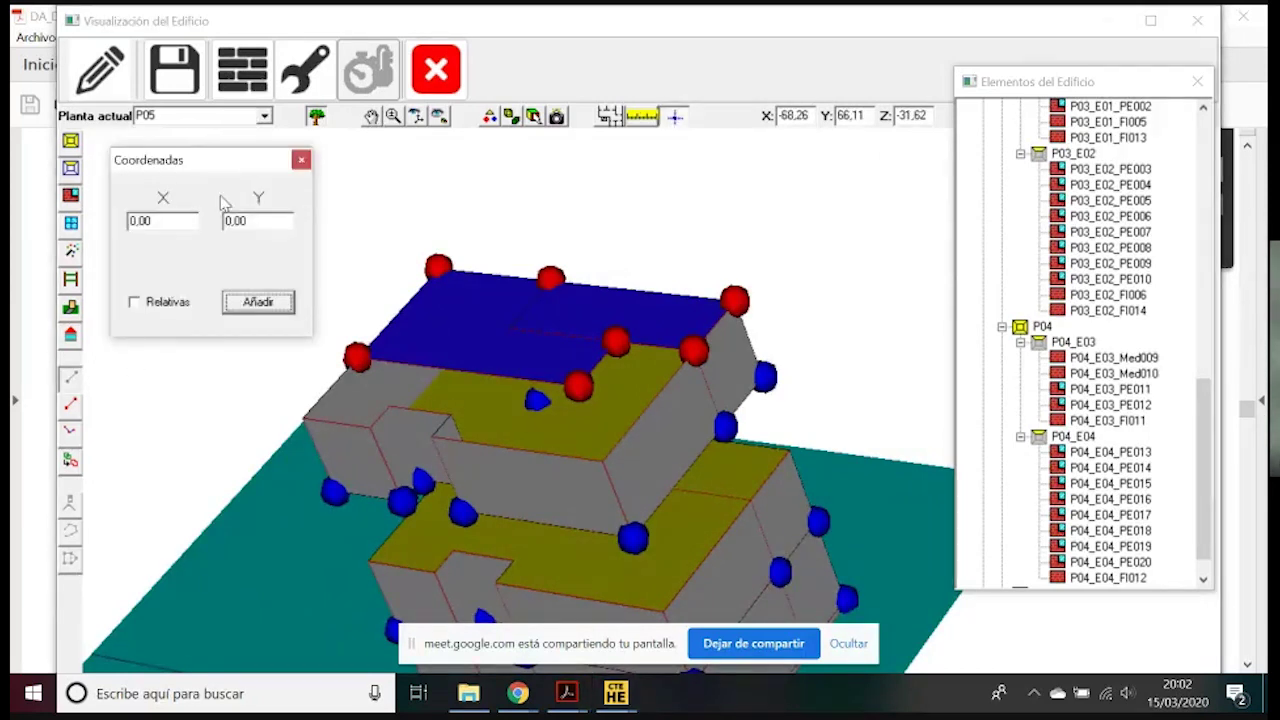
Draw an auxiliary line on floor P05 from X 4.50, Y 8.15 to X 4.50, Y 5.75
double_click(174, 223)
text(4,5)
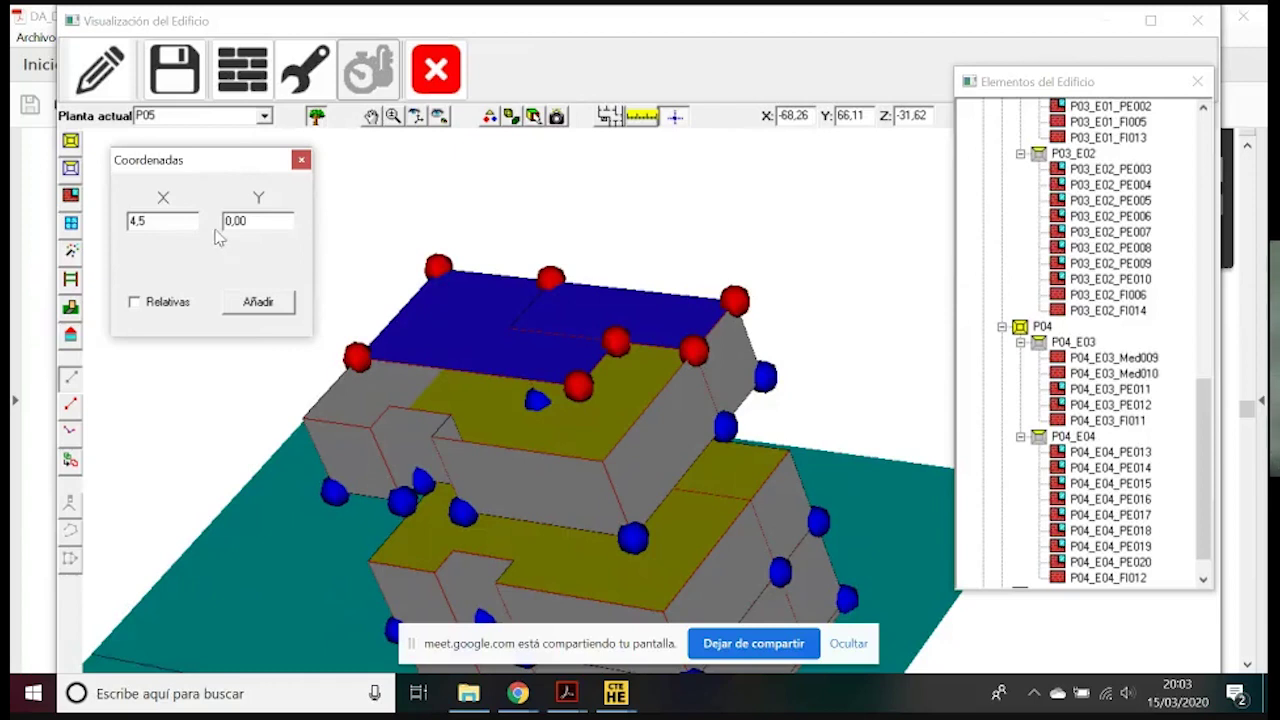
key(Tab)
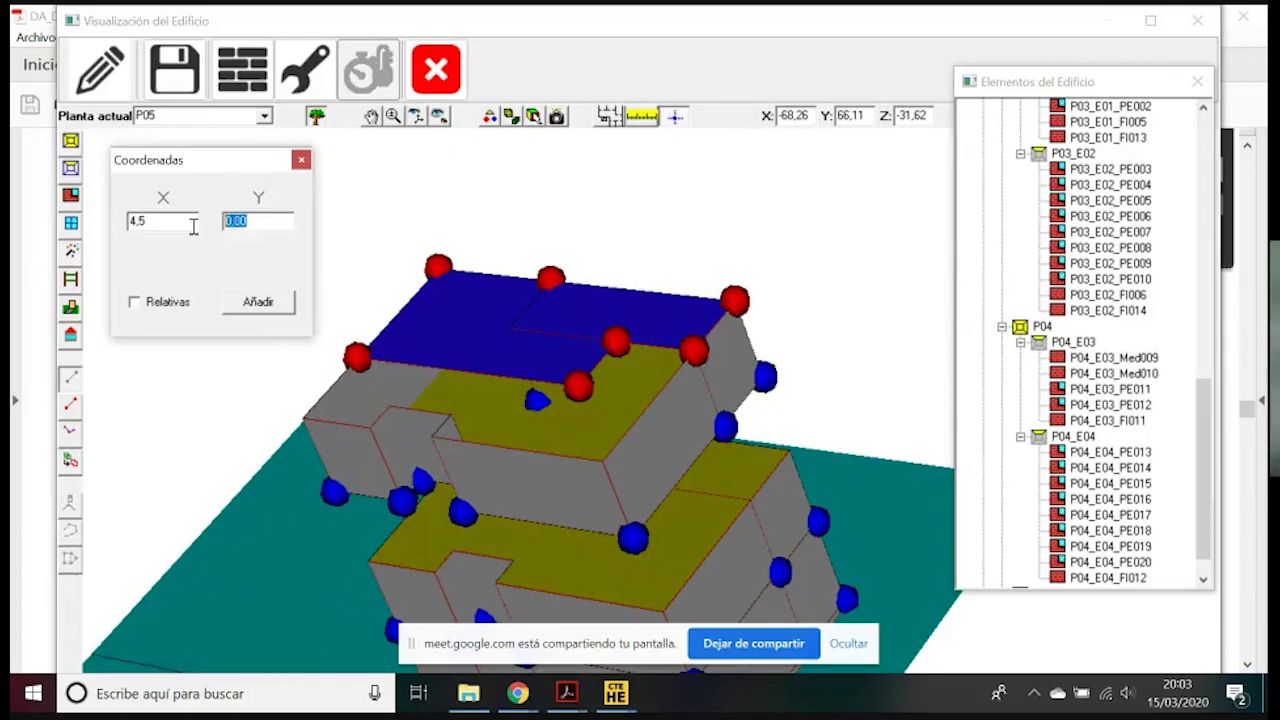
text(8,15)
click(261, 308)
drag(257, 223, 163, 229)
text(5,75)
click(260, 304)
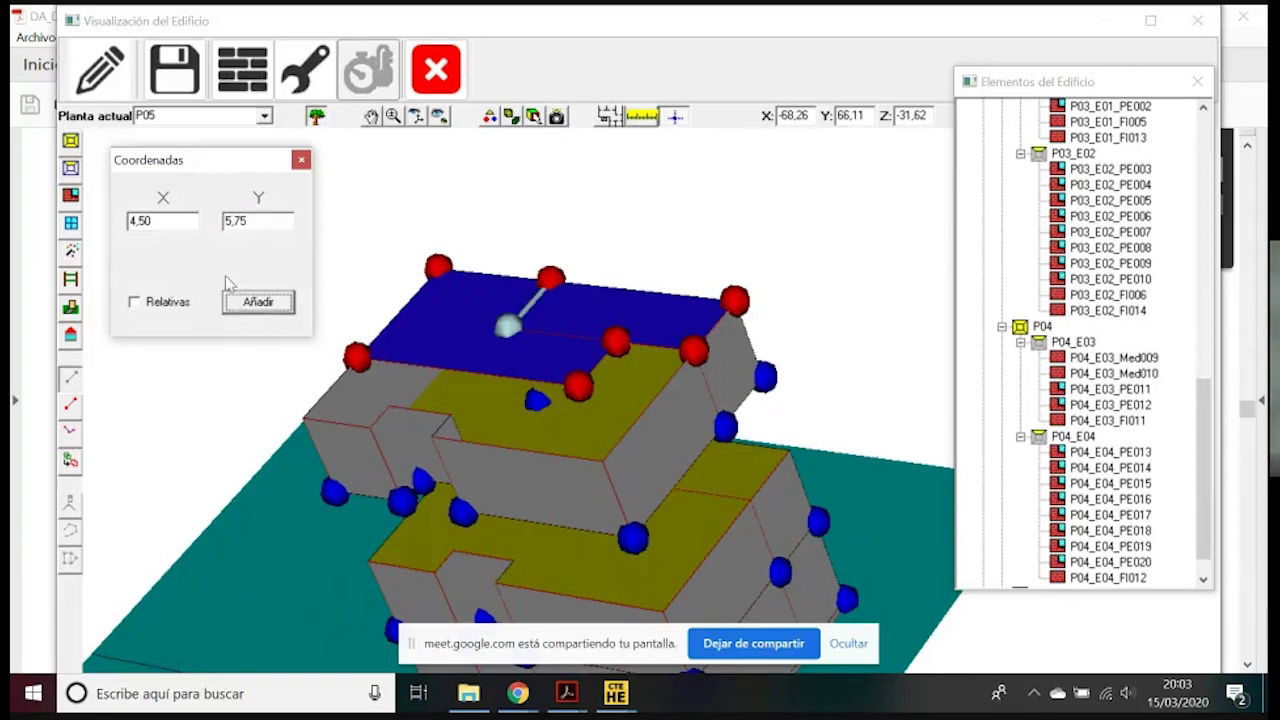
right_click(360, 283)
click(400, 408)
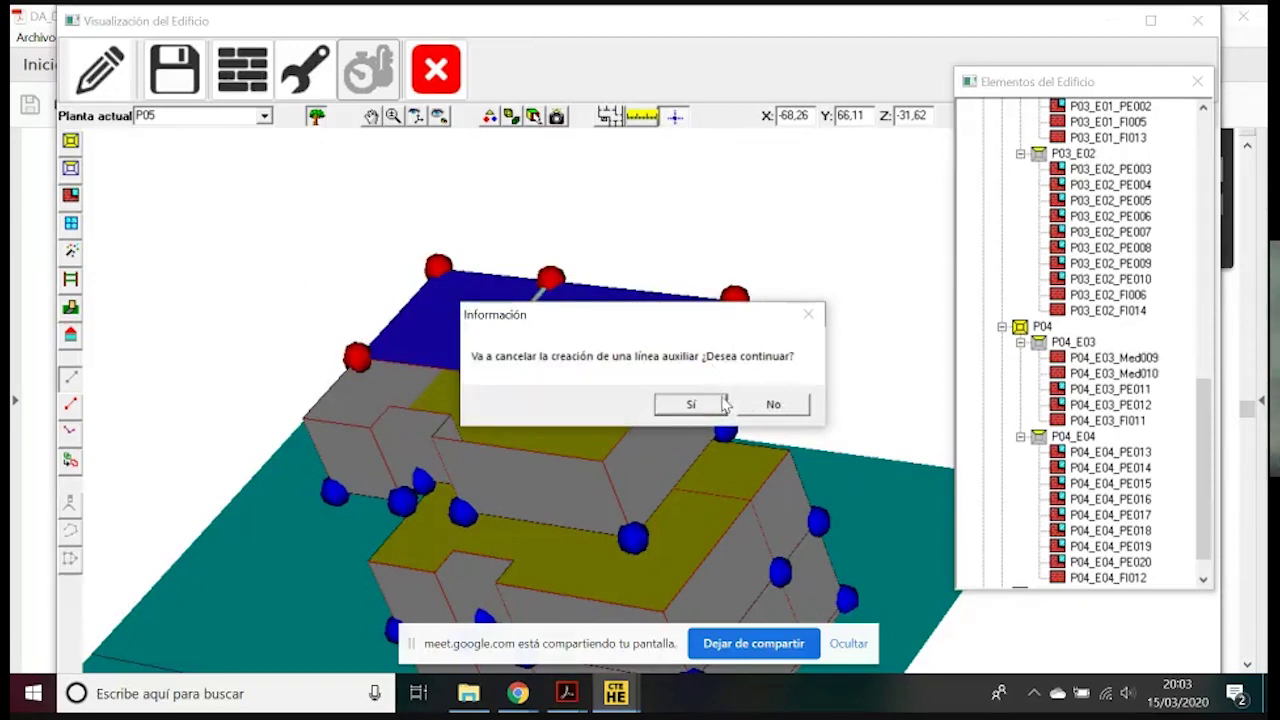
click(768, 405)
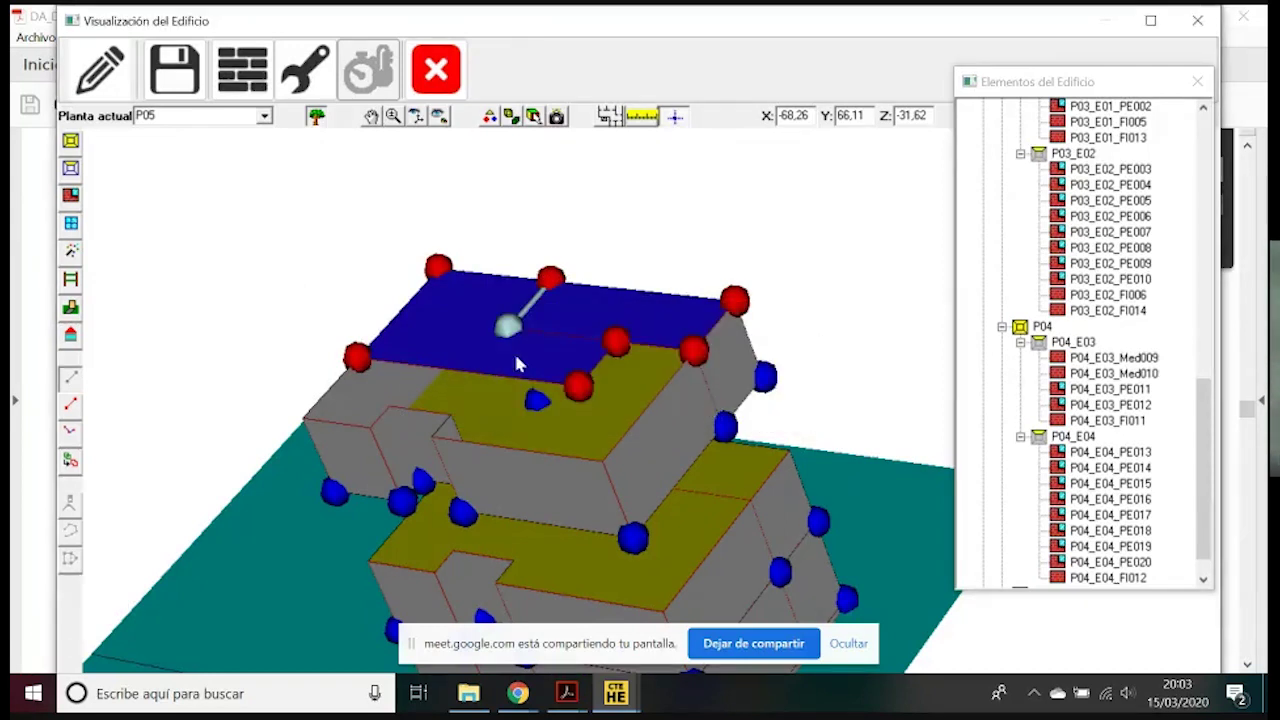
Continue the auxiliary line on floor P05 to X 8.60, Y 5.75 and finish the line creation
click(72, 380)
click(770, 404)
click(676, 118)
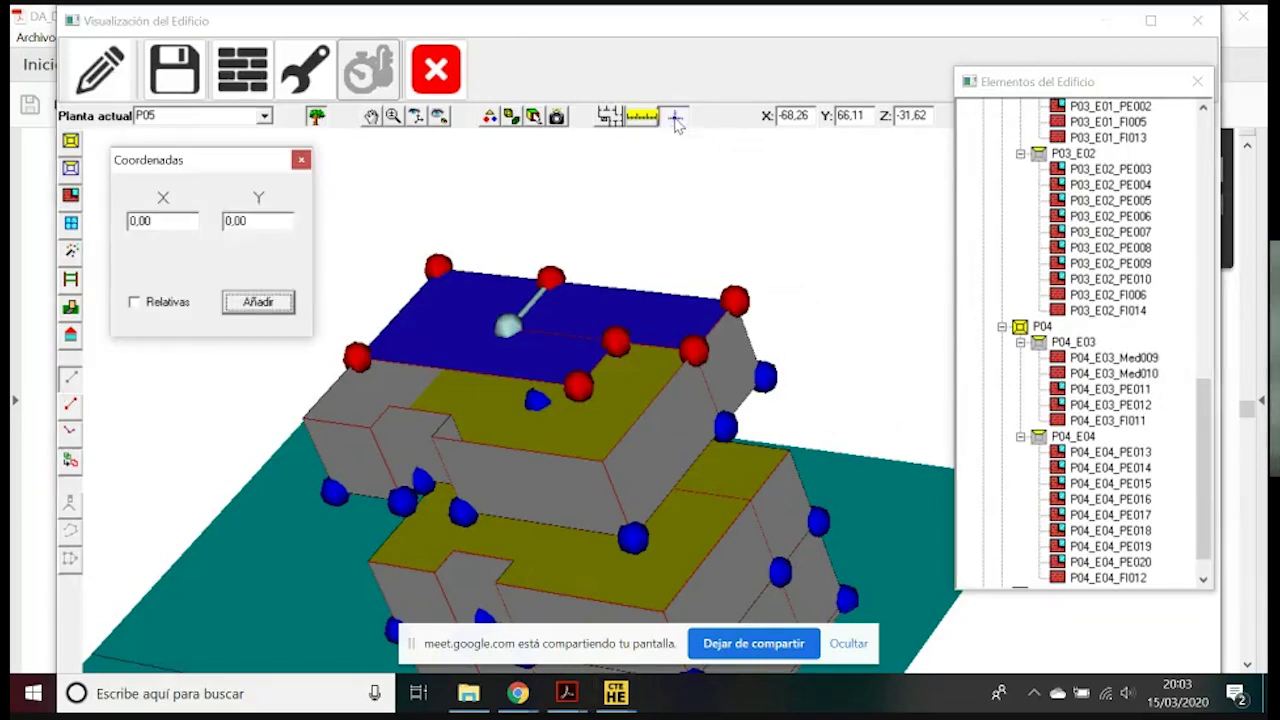
drag(169, 222, 88, 224)
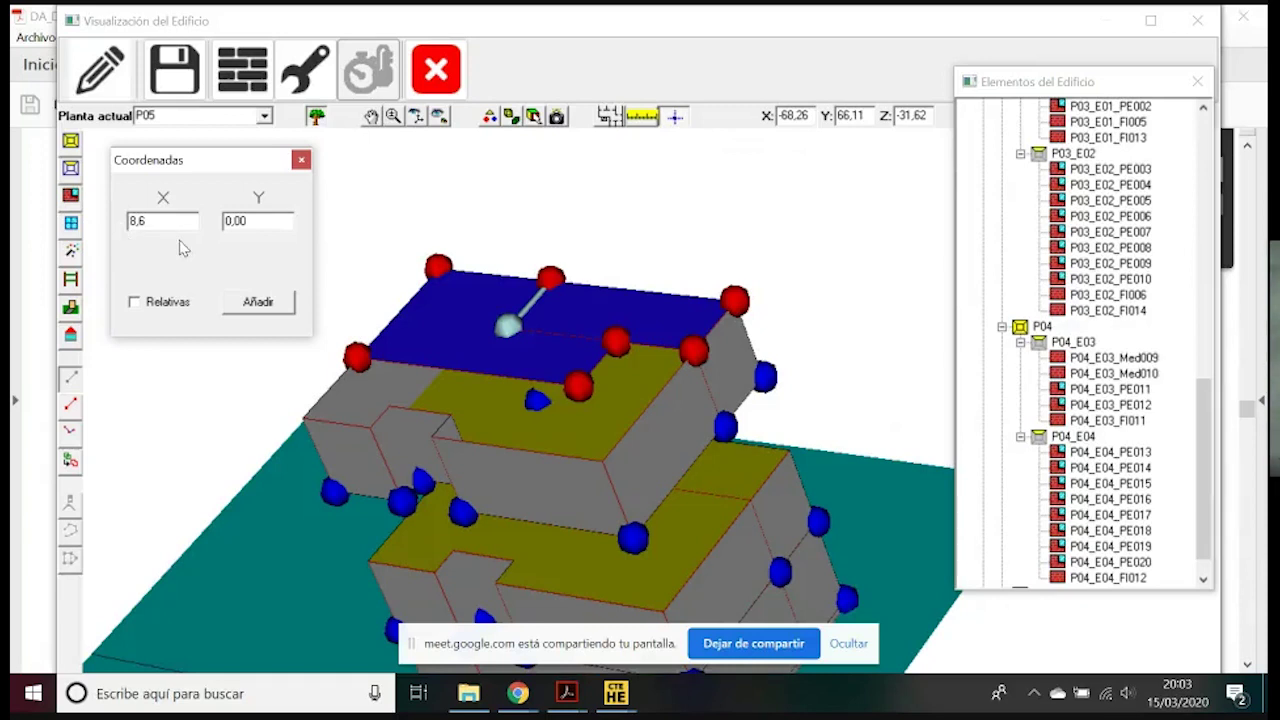
drag(270, 220, 200, 228)
click(258, 304)
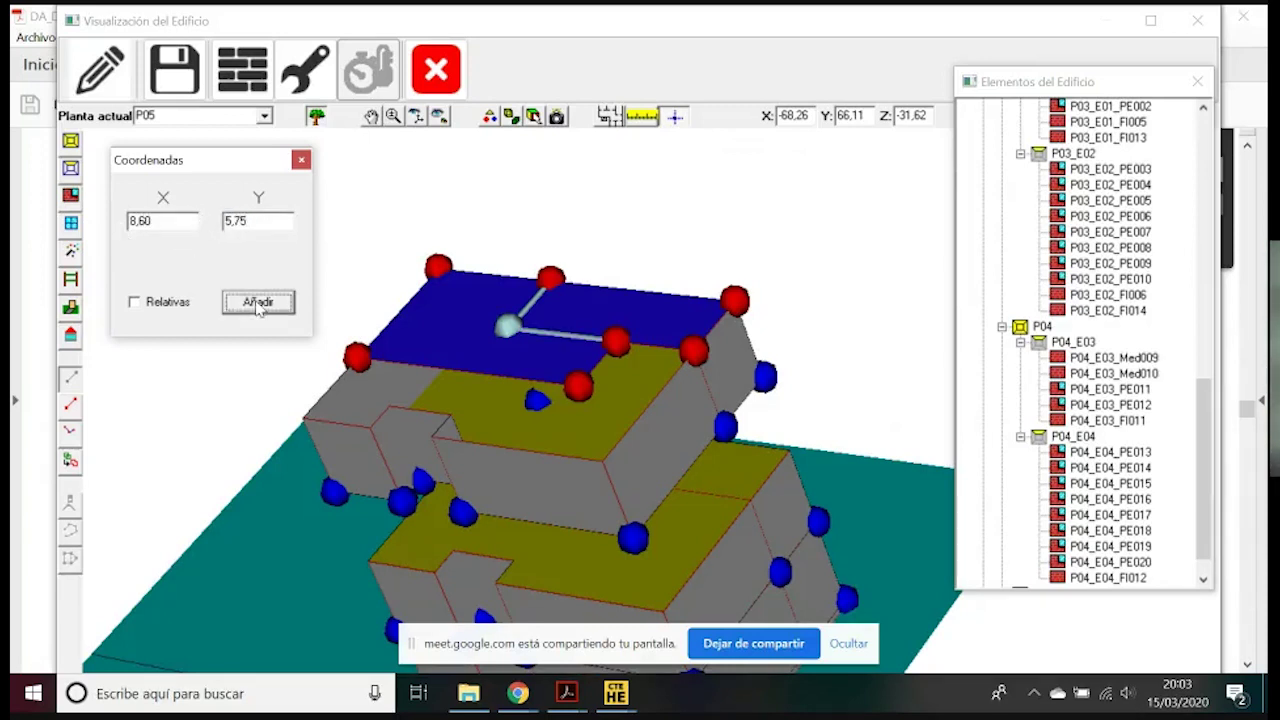
right_click(367, 293)
click(415, 431)
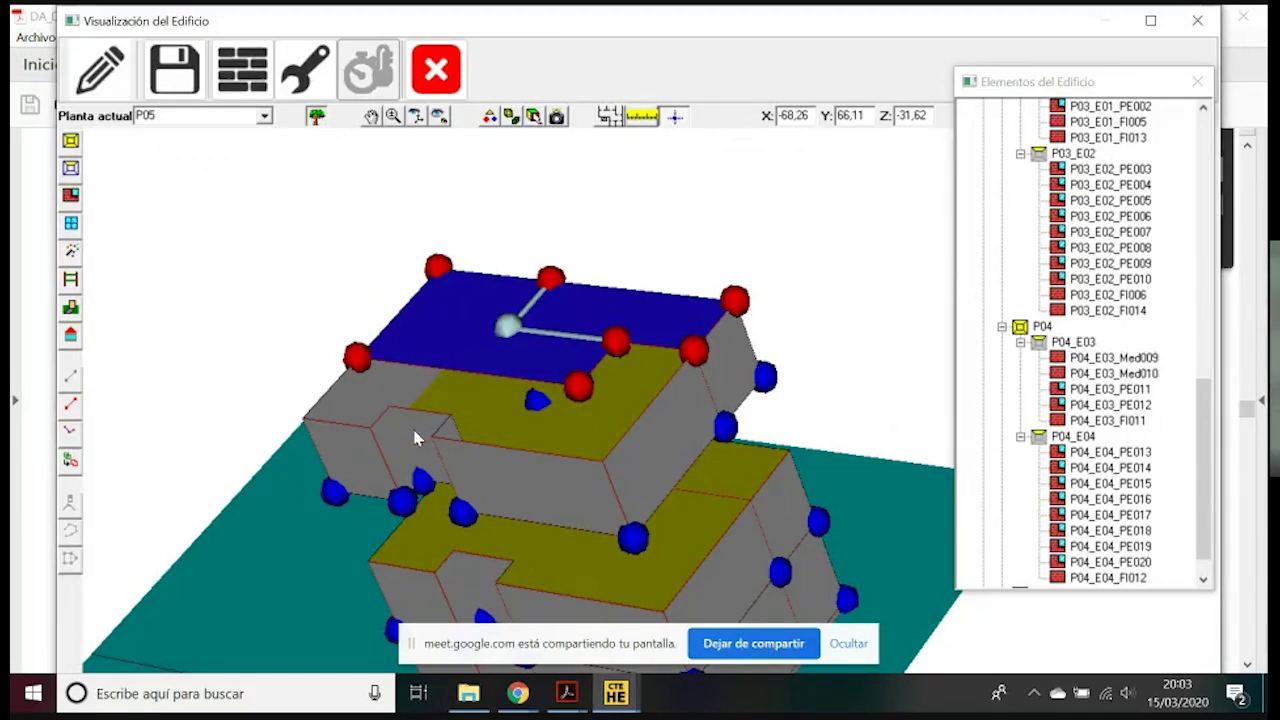
Define the L-shaped space on floor P05 through its four outer vertices and the two points of the first auxiliary segment
click(70, 168)
click(438, 267)
click(357, 357)
click(575, 389)
click(613, 346)
click(510, 328)
click(551, 278)
right_click(465, 293)
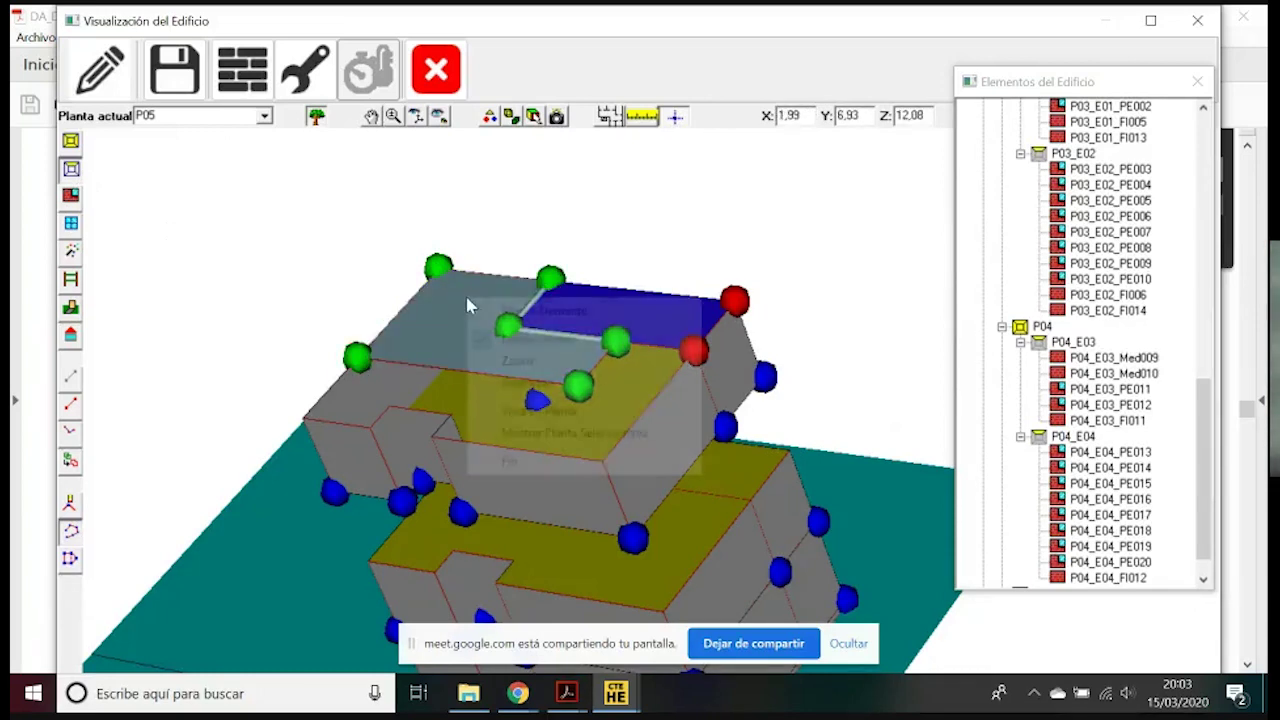
click(535, 461)
Define a second space on the remaining part of floor P05, using five vertices along the auxiliary line and the outer edge
click(551, 278)
click(508, 325)
click(616, 342)
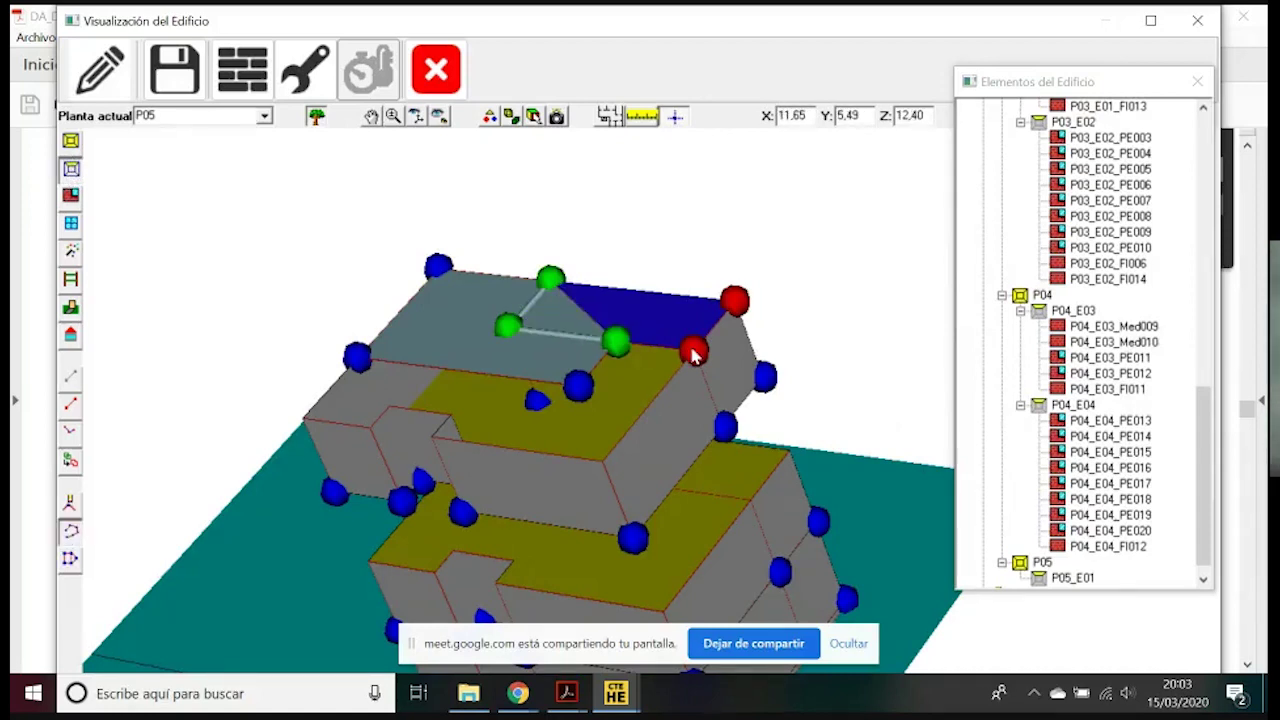
click(694, 350)
click(735, 300)
right_click(664, 300)
click(715, 467)
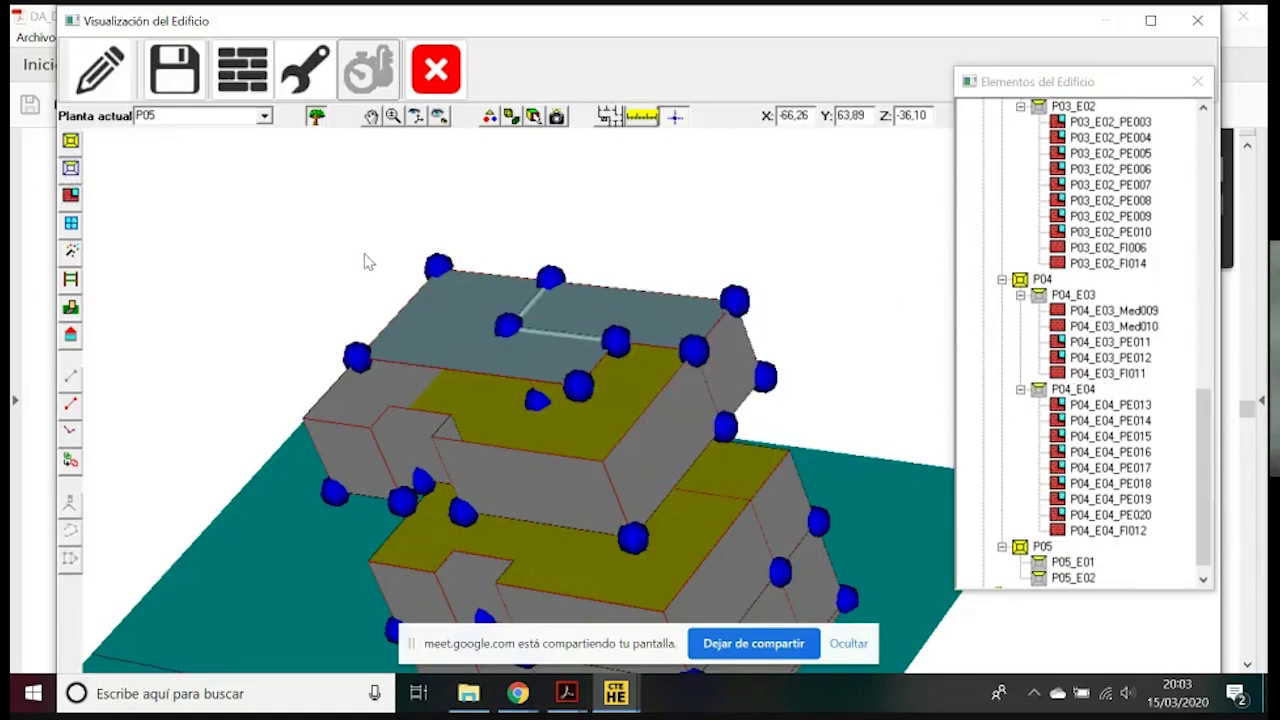
Generate the walls and floor slabs of the P05 spaces automatically
click(70, 197)
click(71, 253)
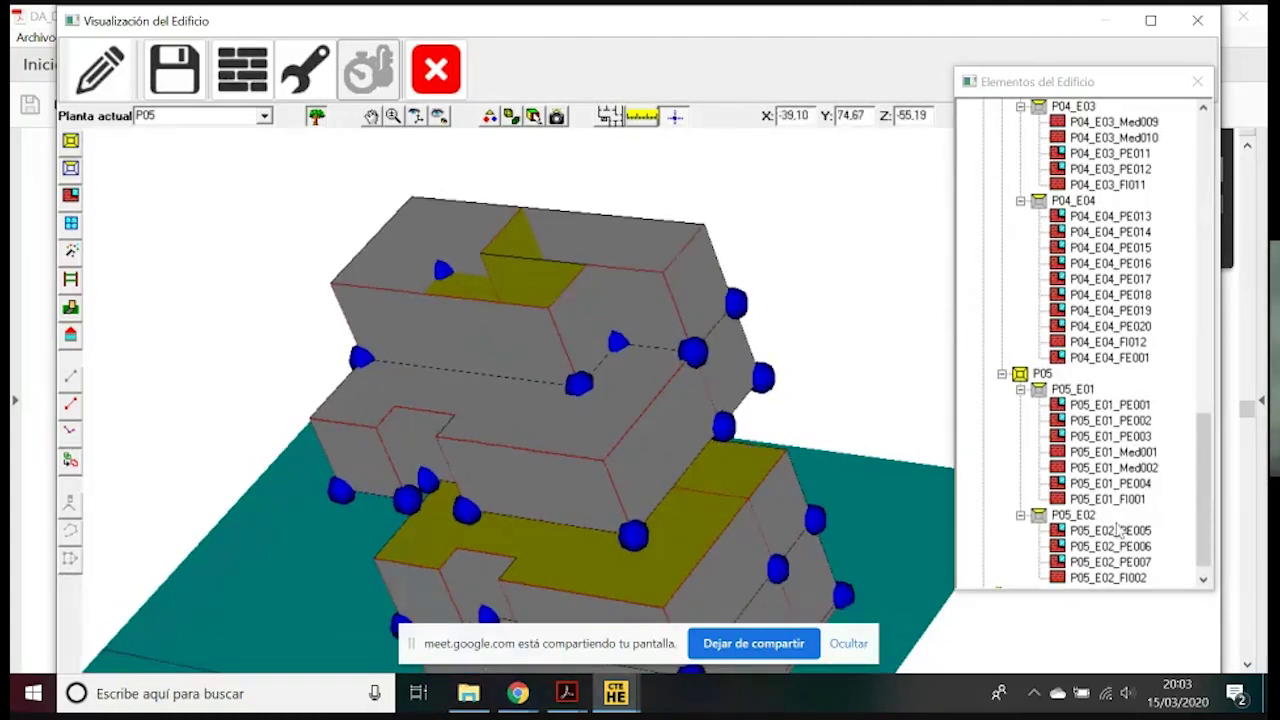
Examine the generated walls and slabs of spaces P05_E01, P05_E02 and P04_E04 by highlighting them from the element tree
click(1136, 500)
click(1136, 484)
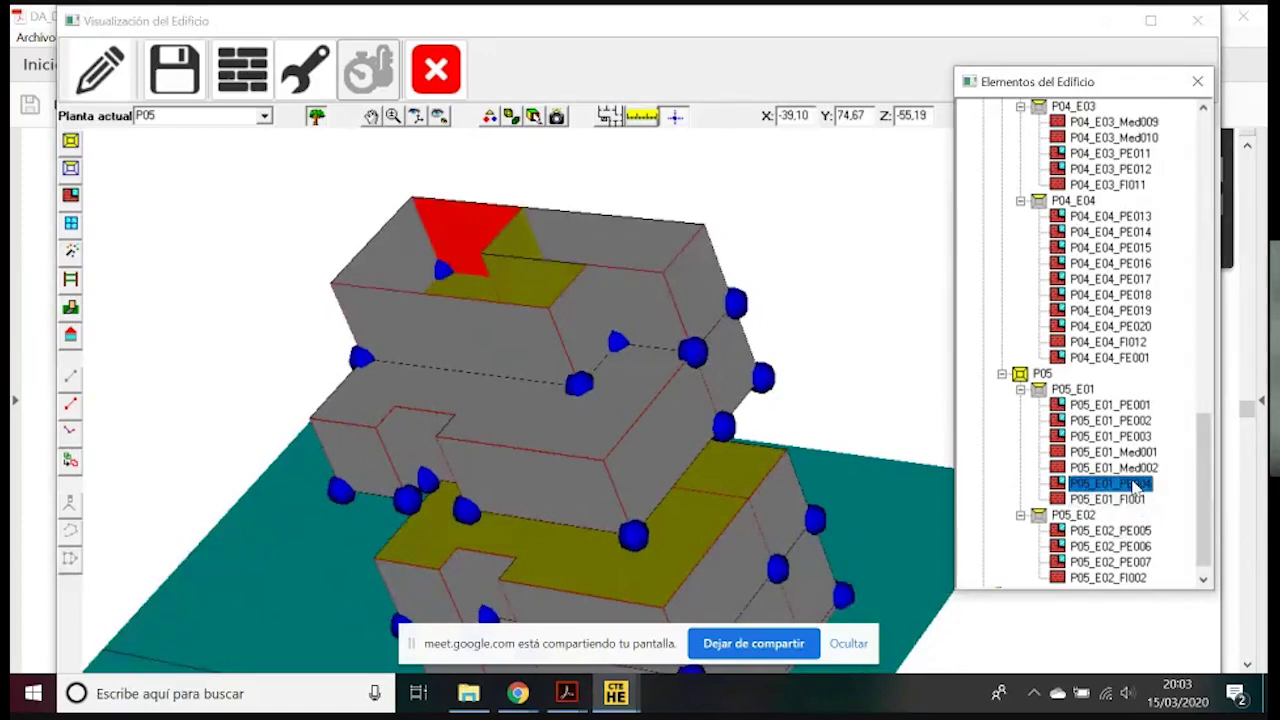
click(1128, 502)
scroll(1177, 528, down, 1)
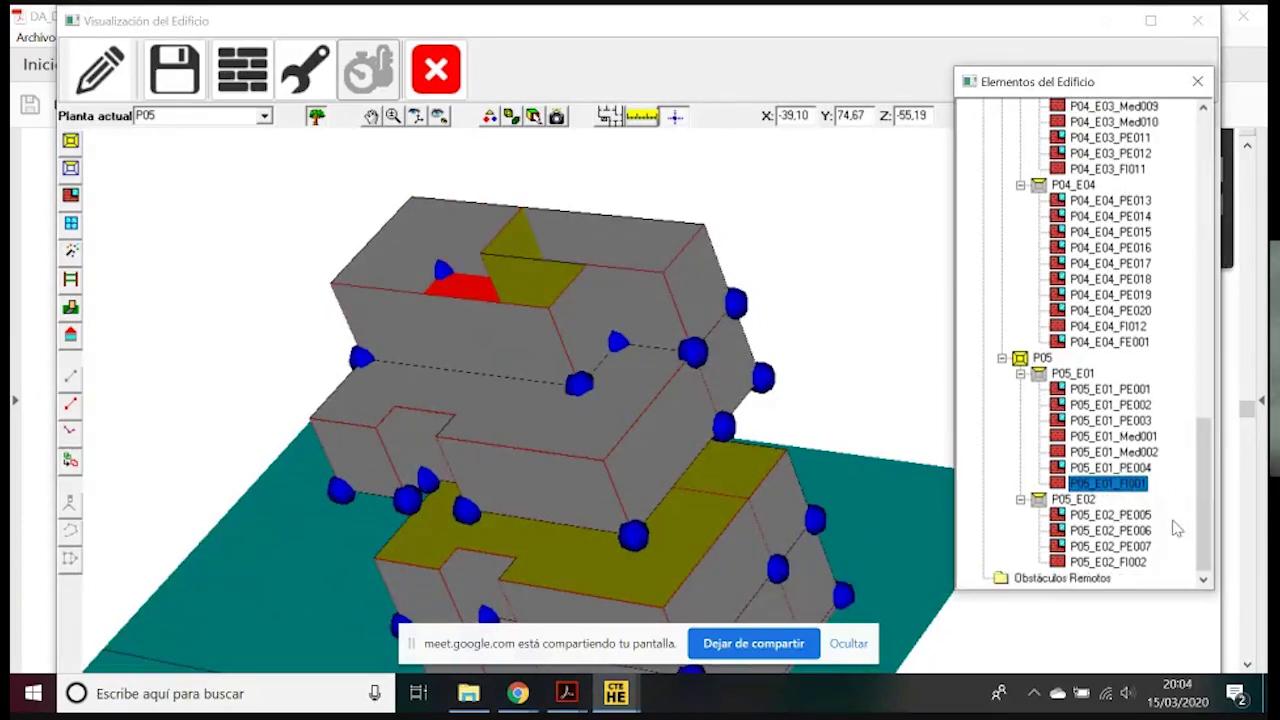
click(1133, 564)
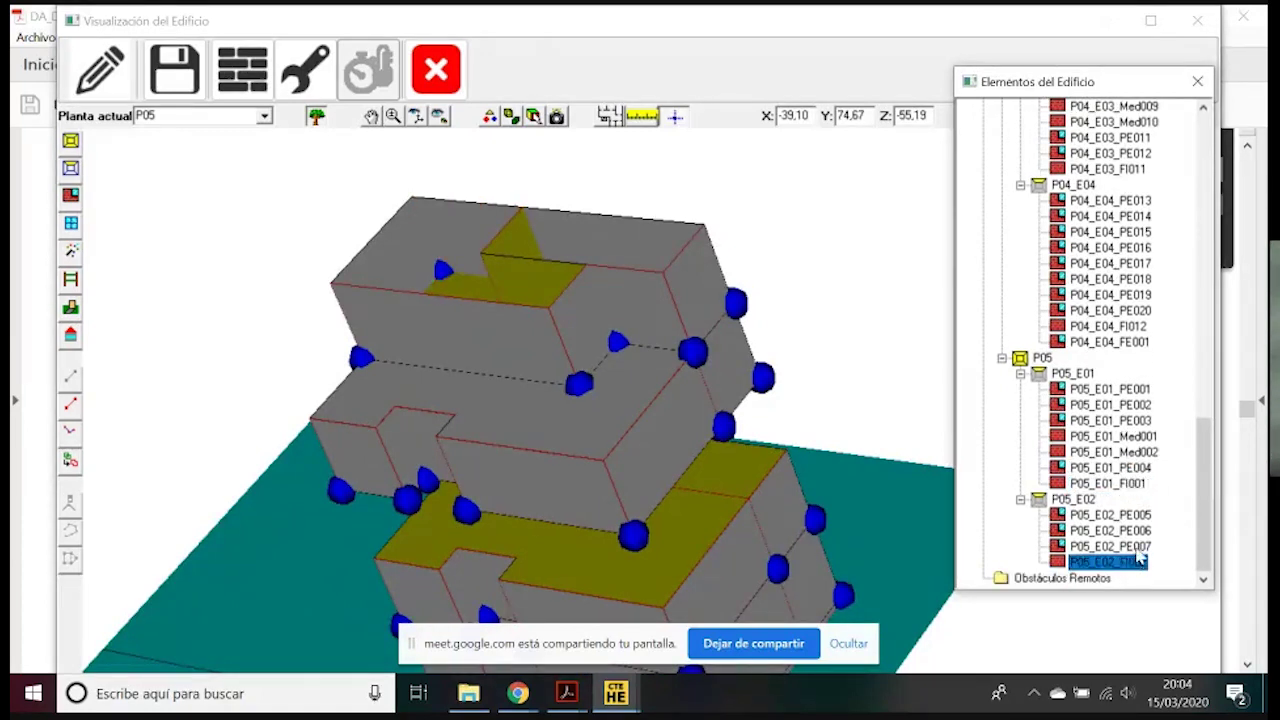
click(1114, 343)
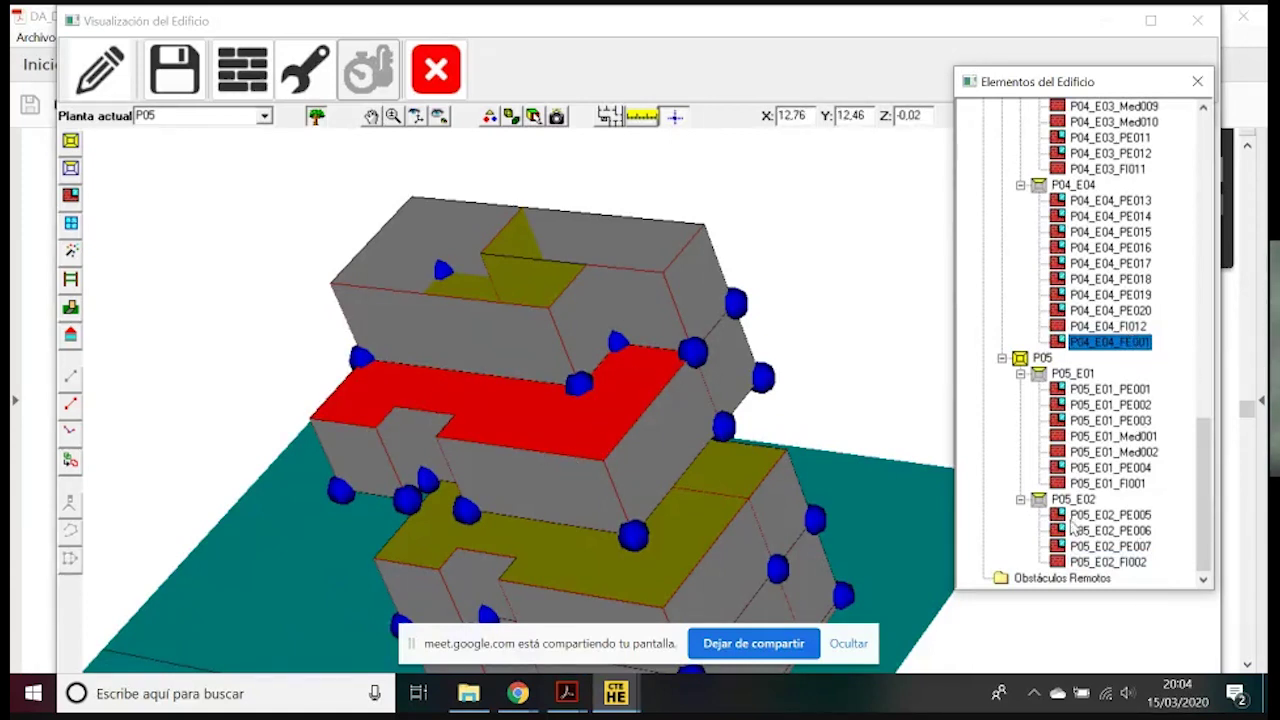
click(1138, 563)
click(1128, 484)
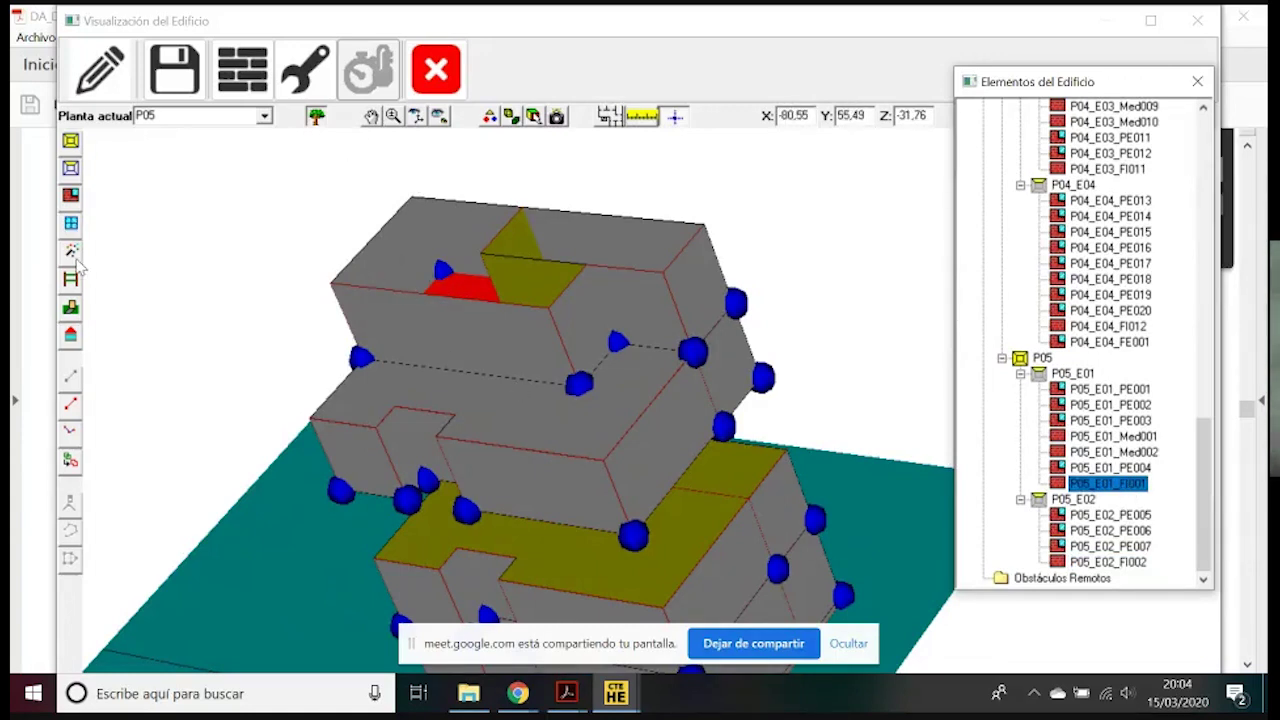
Create exterior ceiling slabs (Techo, Exterior) matching the space outlines over both P05 spaces, and leave the slab tool
click(416, 115)
drag(463, 258, 600, 410)
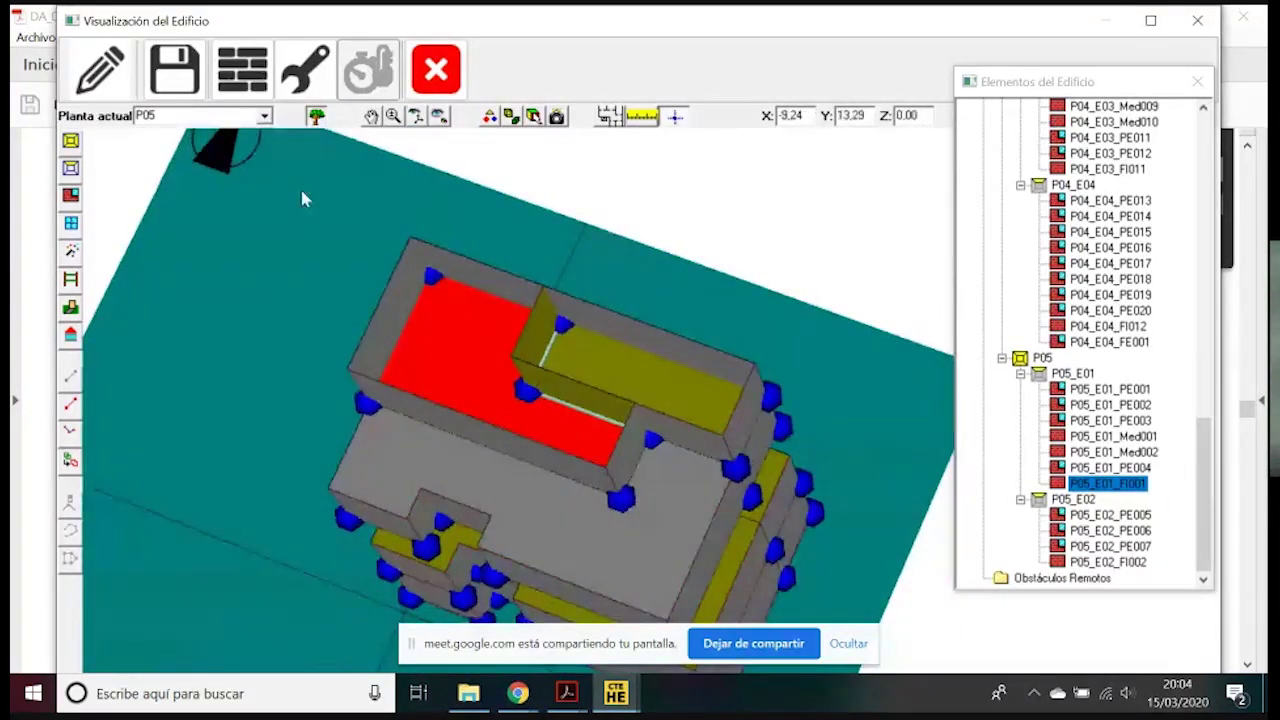
click(70, 281)
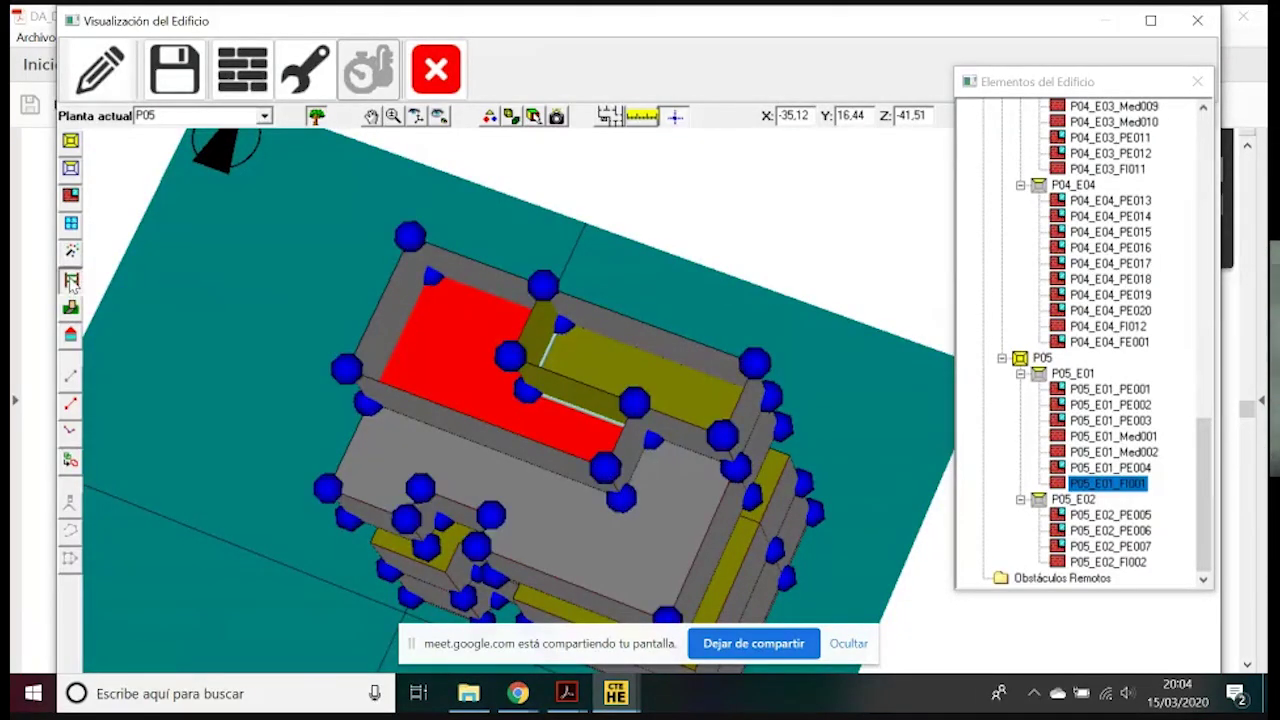
right_click(283, 313)
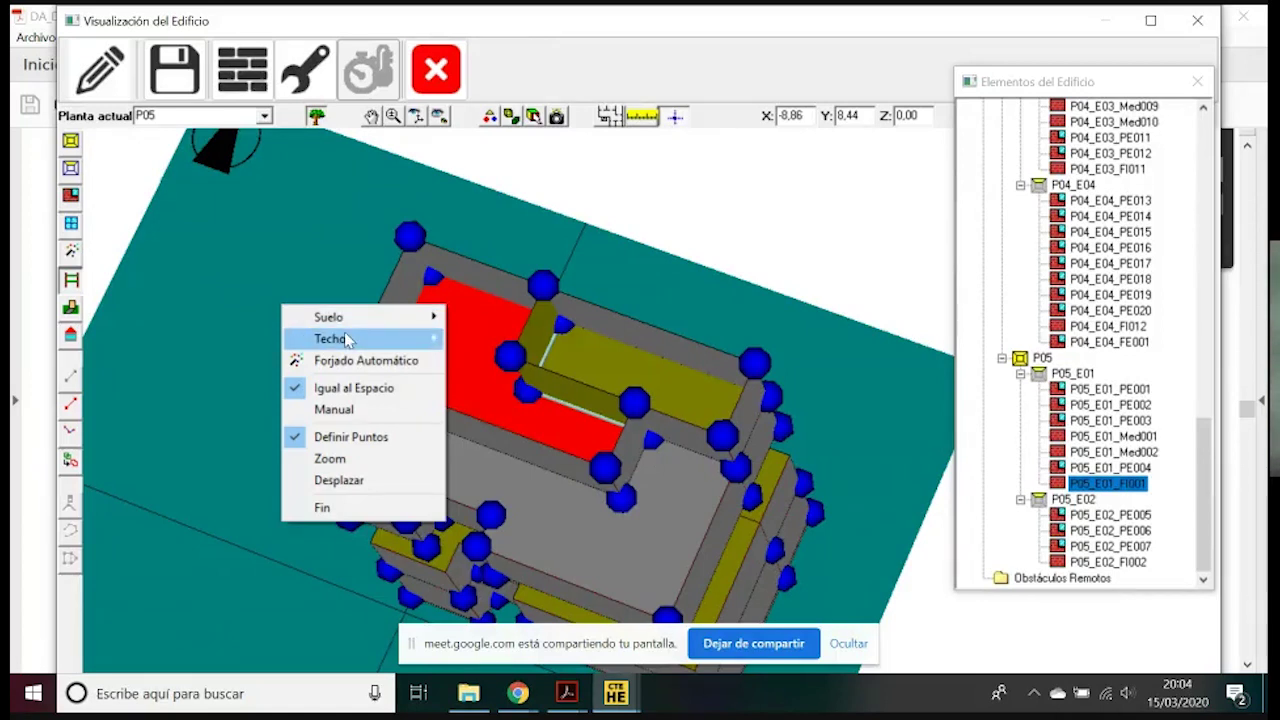
mouse_move(346, 340)
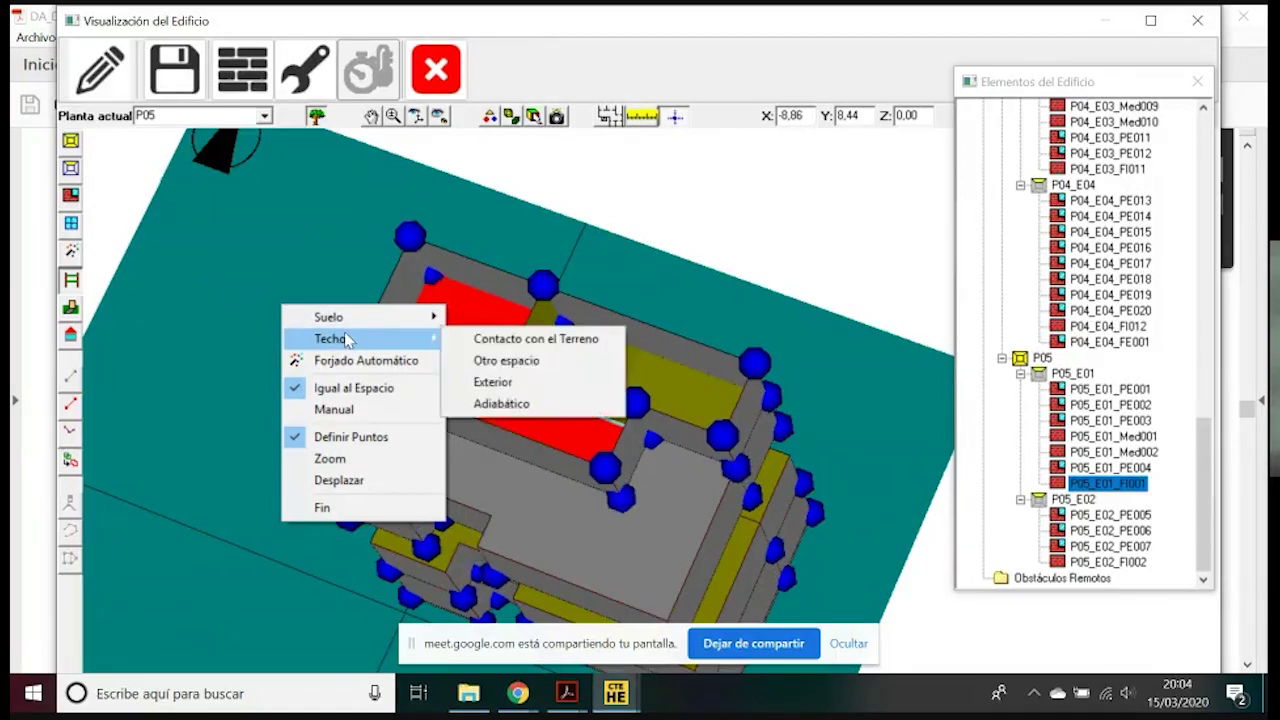
click(491, 383)
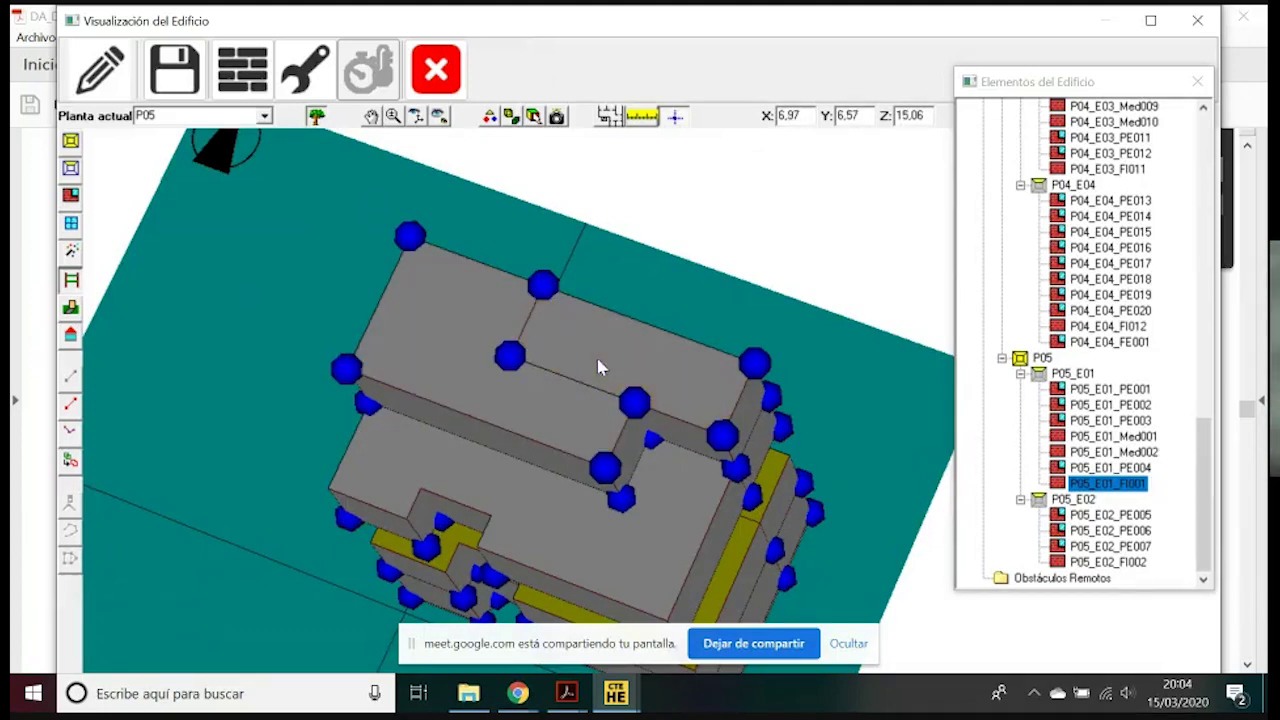
scroll(598, 368, down, 3)
drag(617, 399, 380, 146)
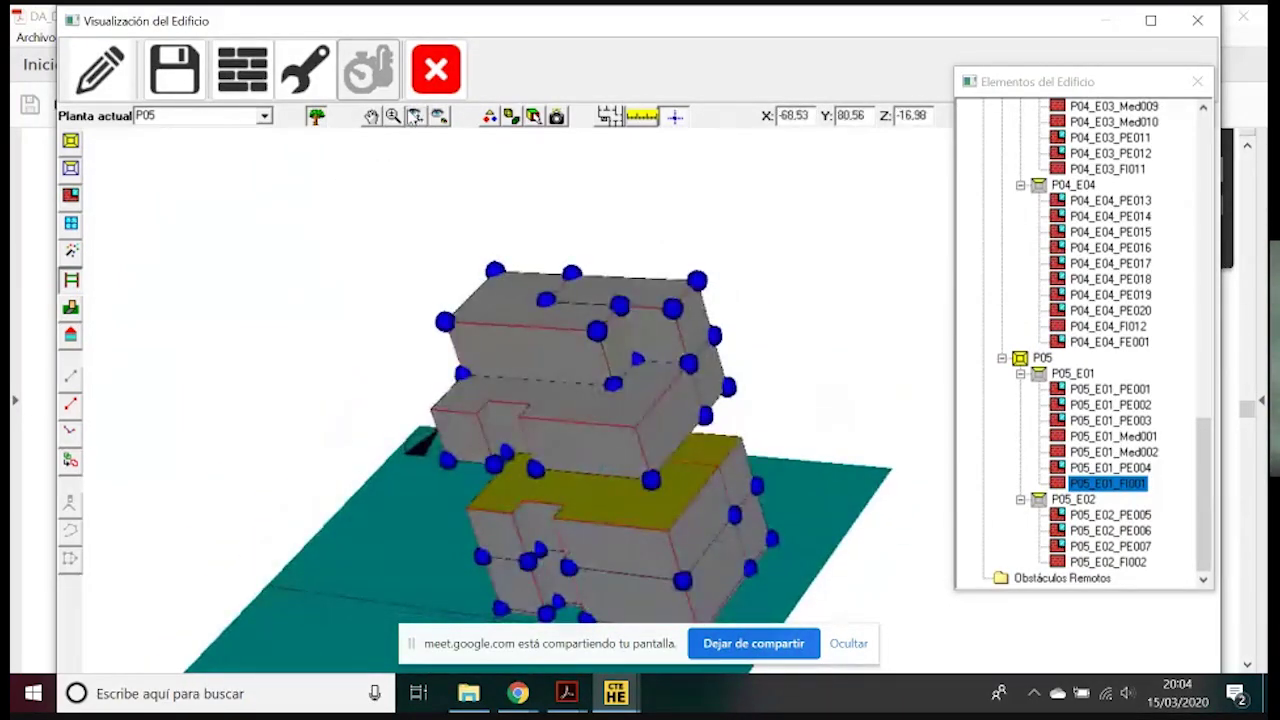
click(66, 282)
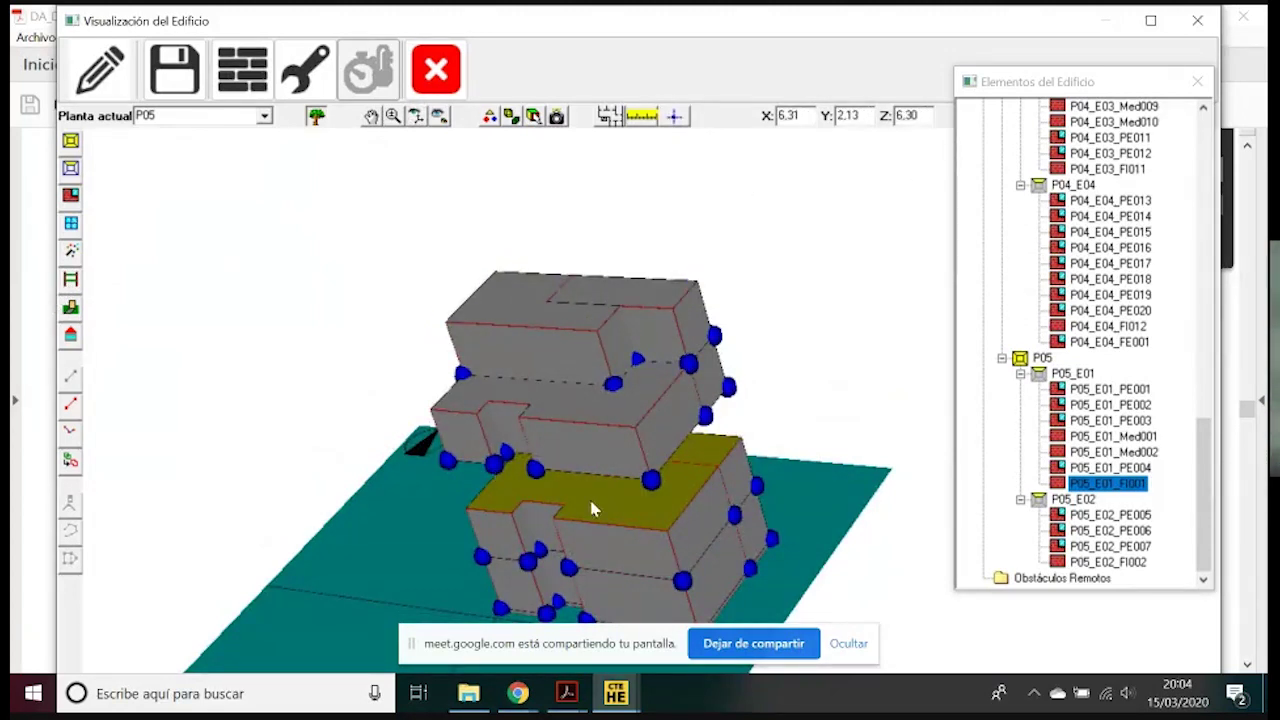
Change the exterior slab above space P05_E01 to a roof (Cubierta)
drag(557, 338, 497, 283)
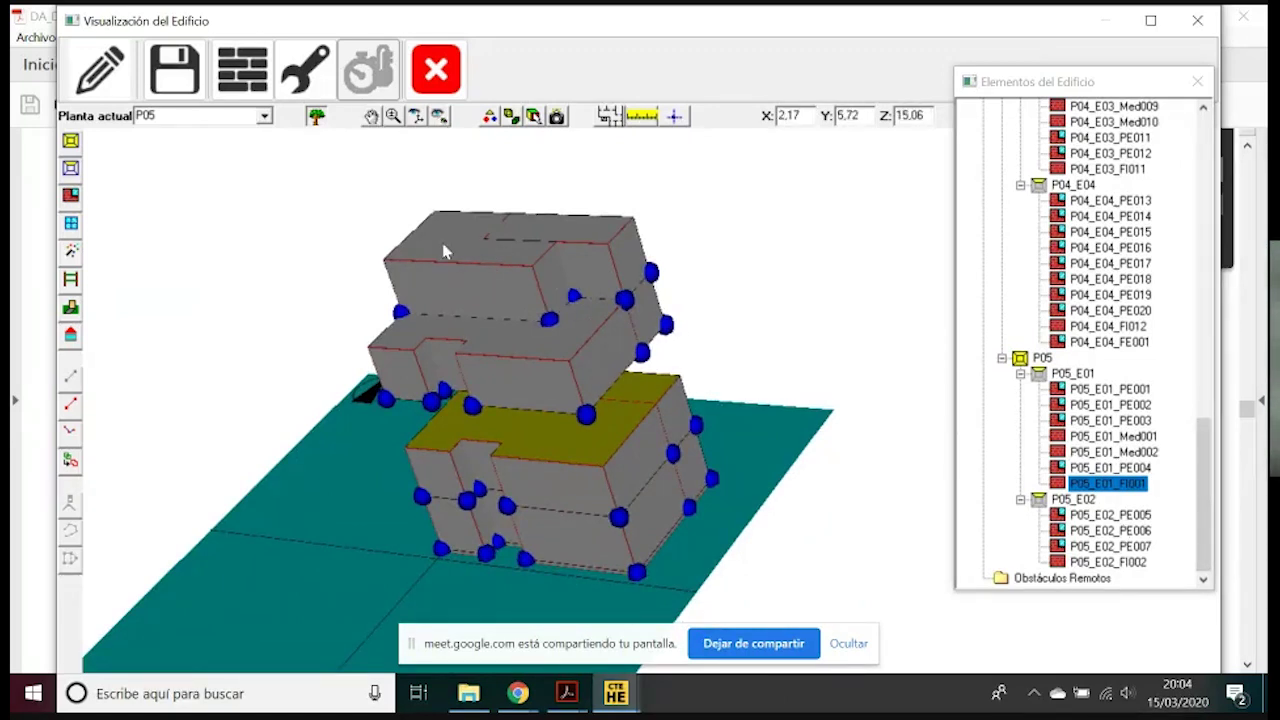
right_click(468, 257)
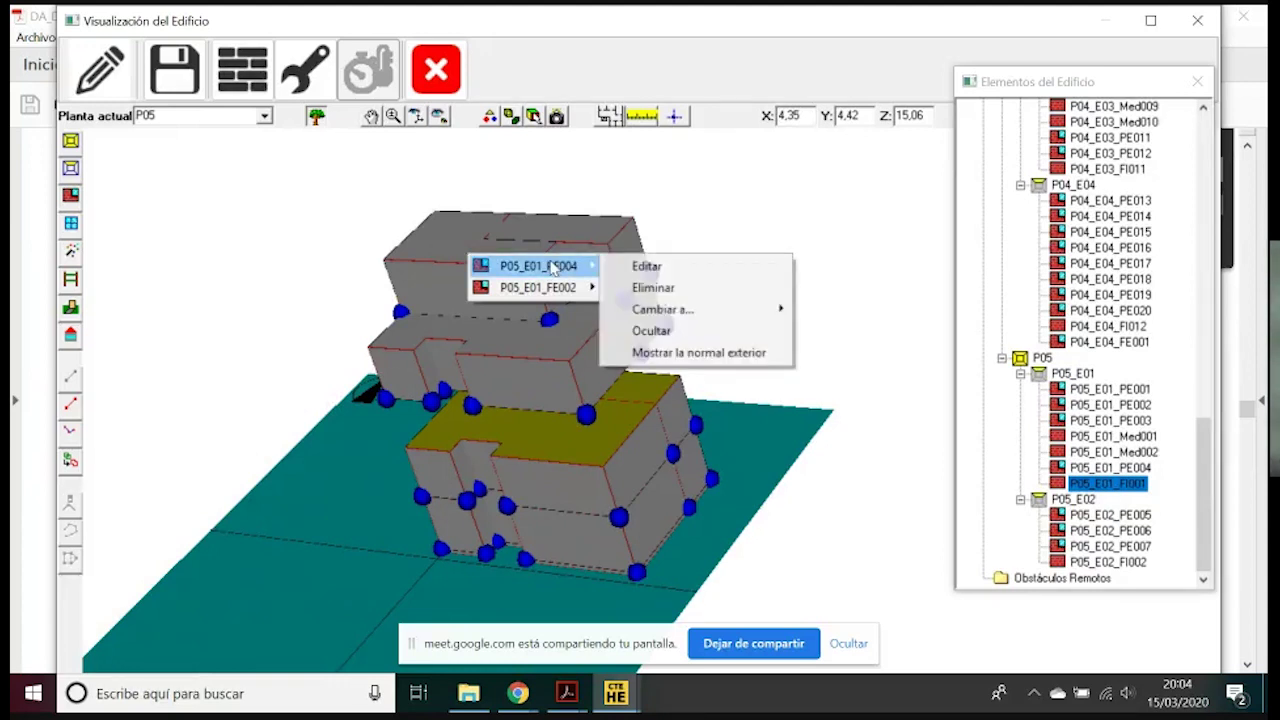
mouse_move(545, 290)
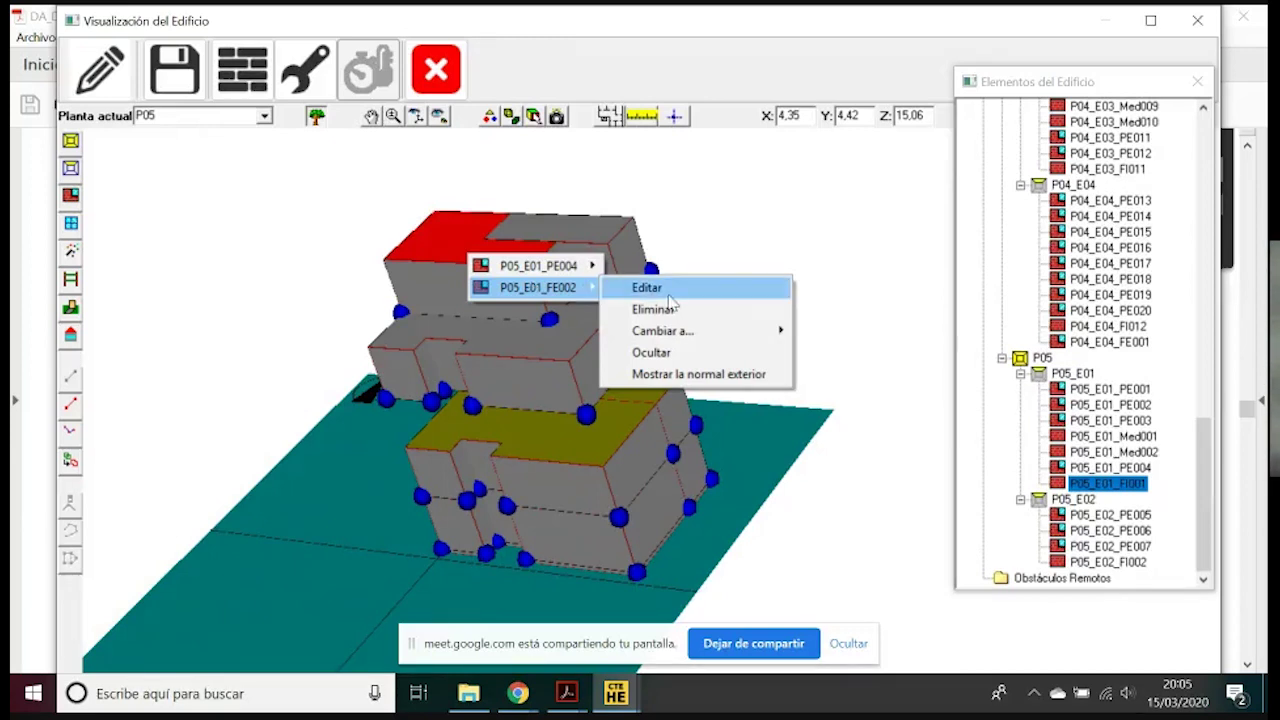
mouse_move(676, 338)
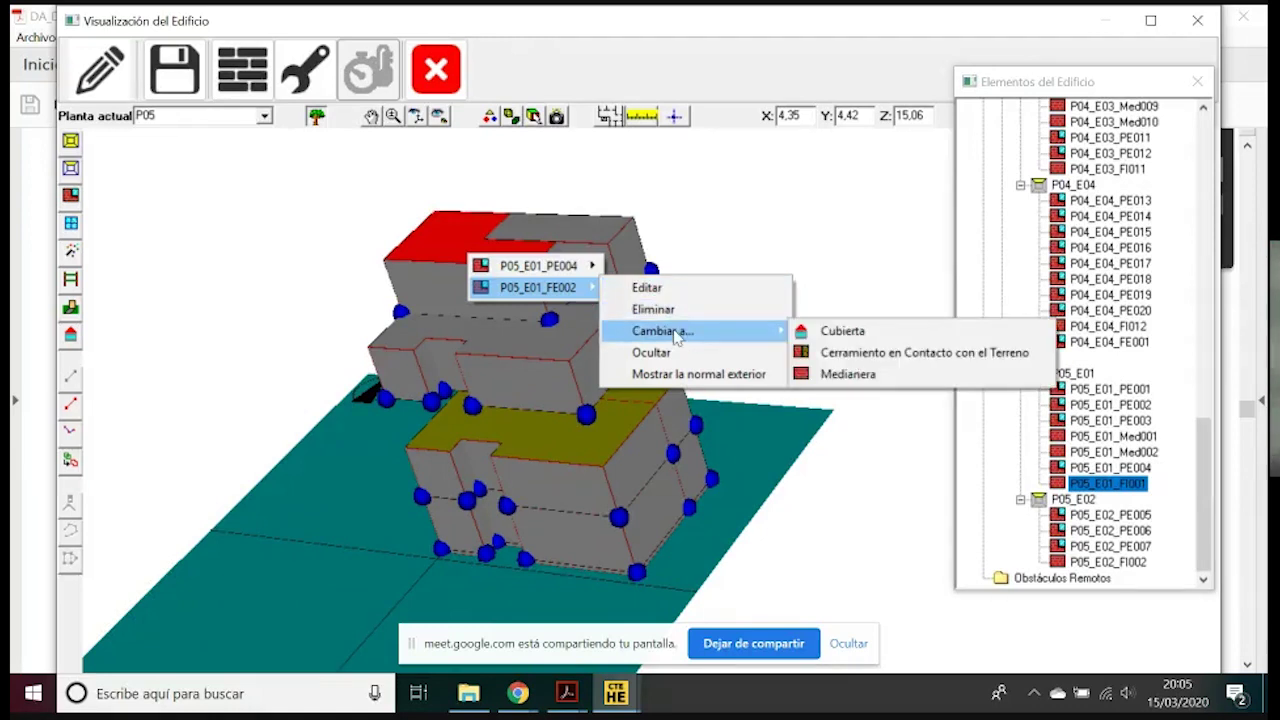
click(835, 331)
Change the exterior slab above space P05_E02 to a roof (Cubierta)
right_click(568, 232)
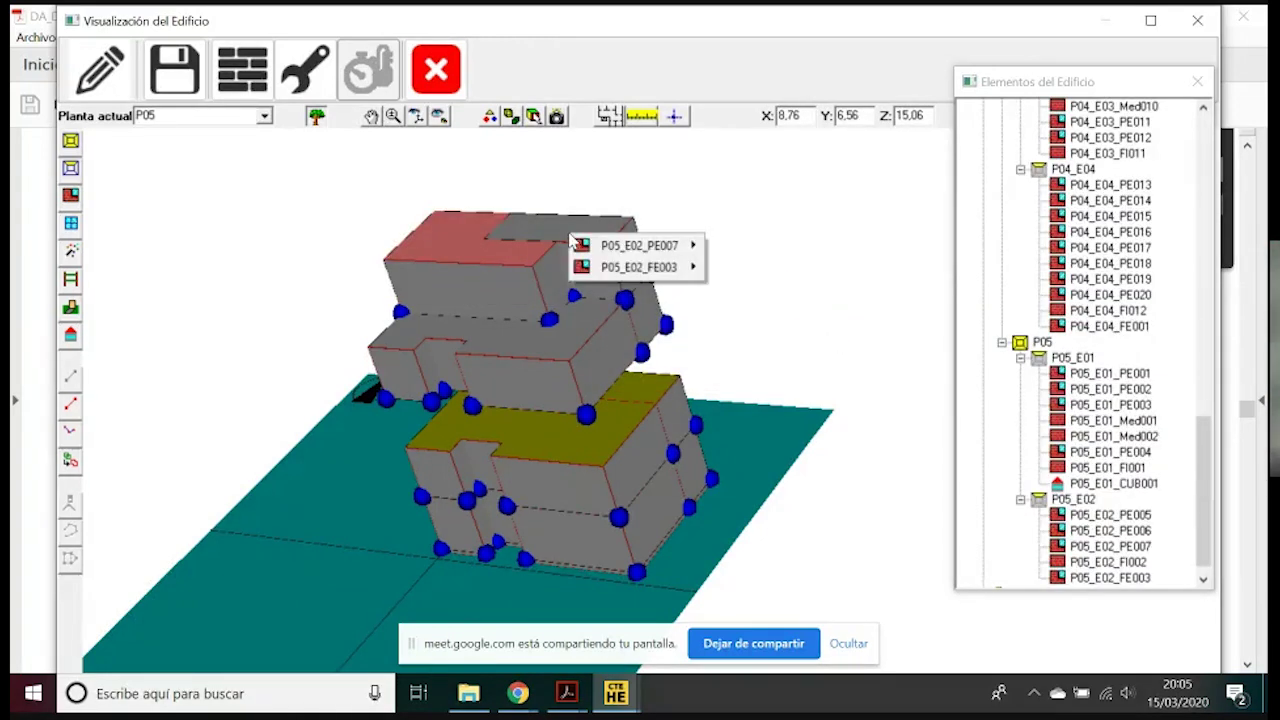
mouse_move(612, 270)
mouse_move(775, 318)
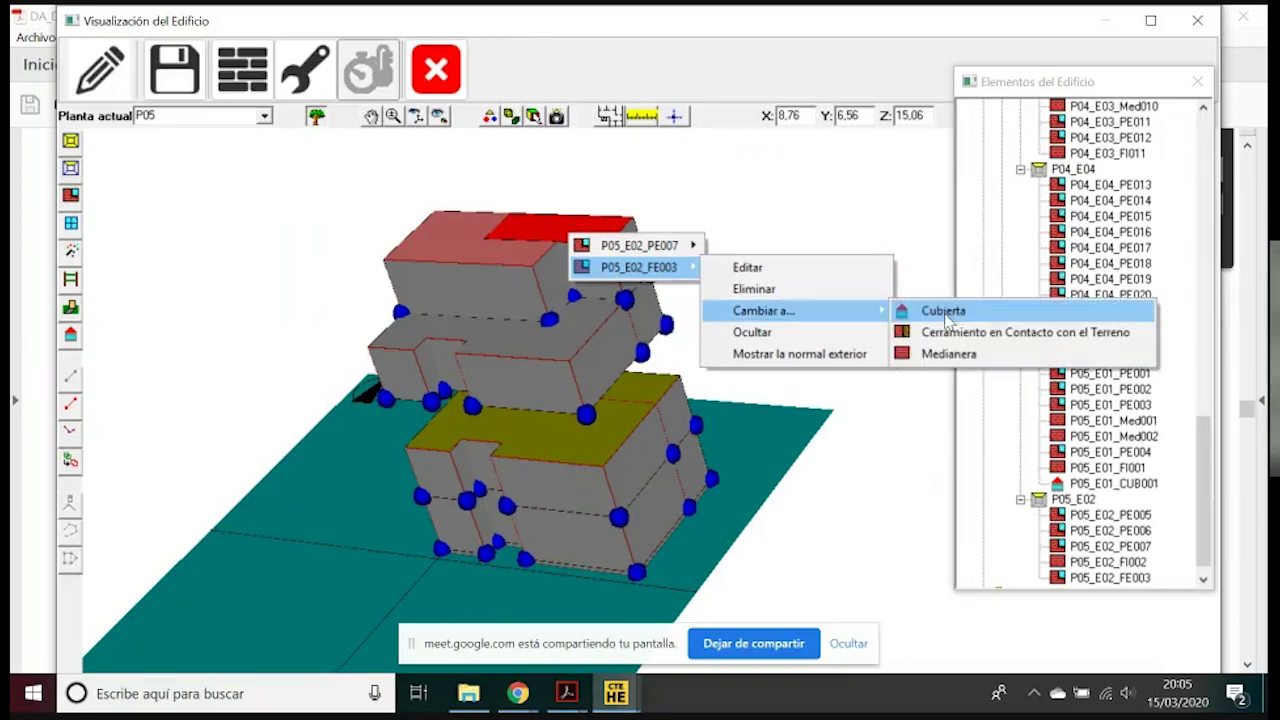
click(947, 314)
Change the exposed exterior slab above space P04_E04 to a roof (Cubierta)
right_click(506, 346)
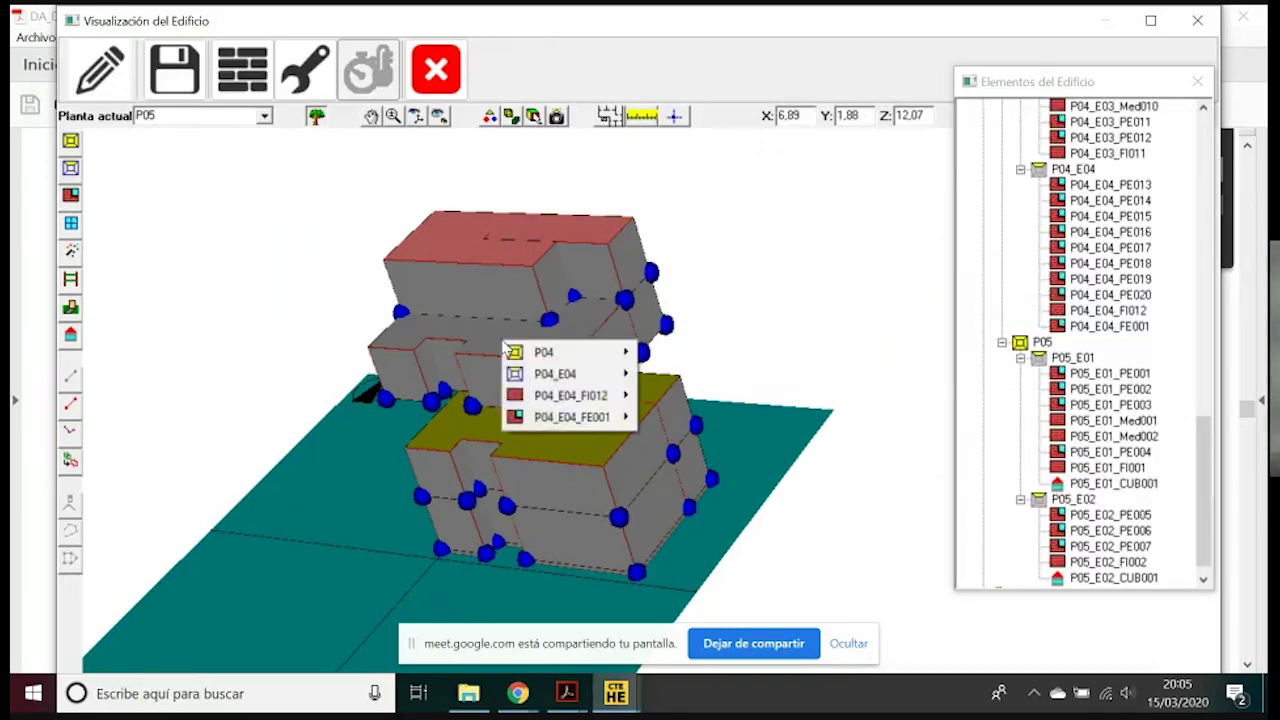
mouse_move(585, 425)
mouse_move(720, 460)
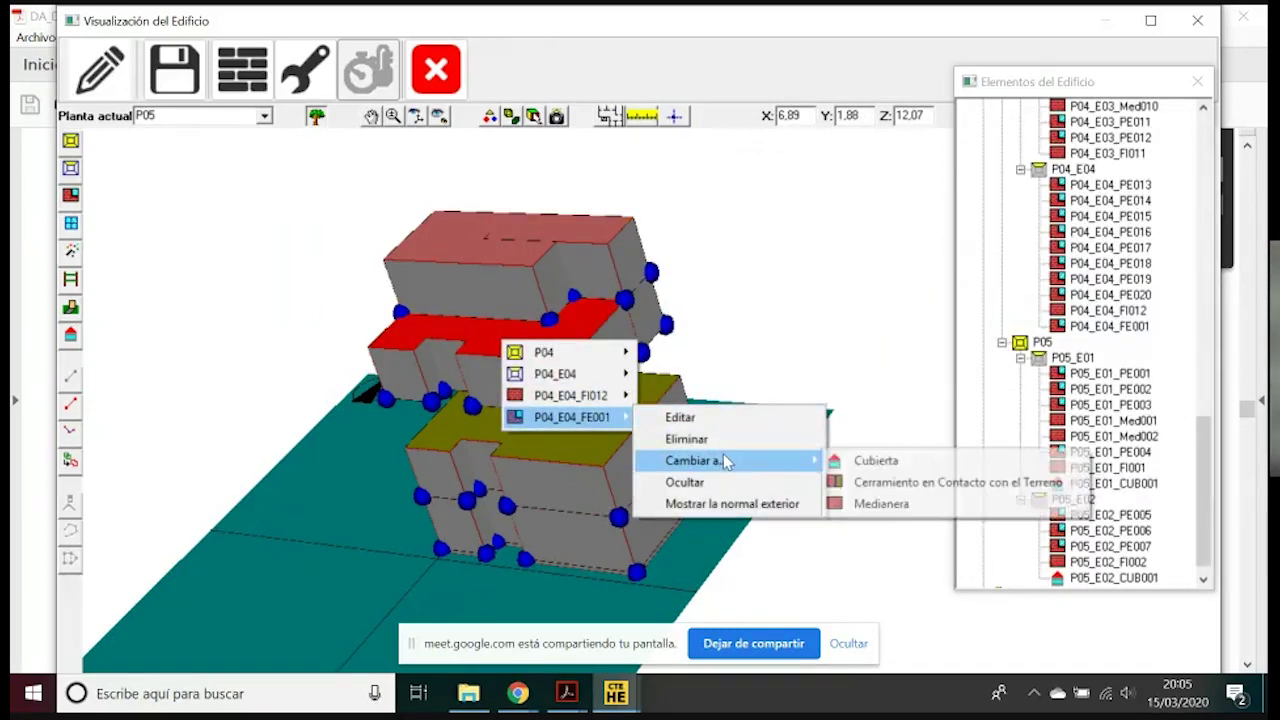
click(846, 463)
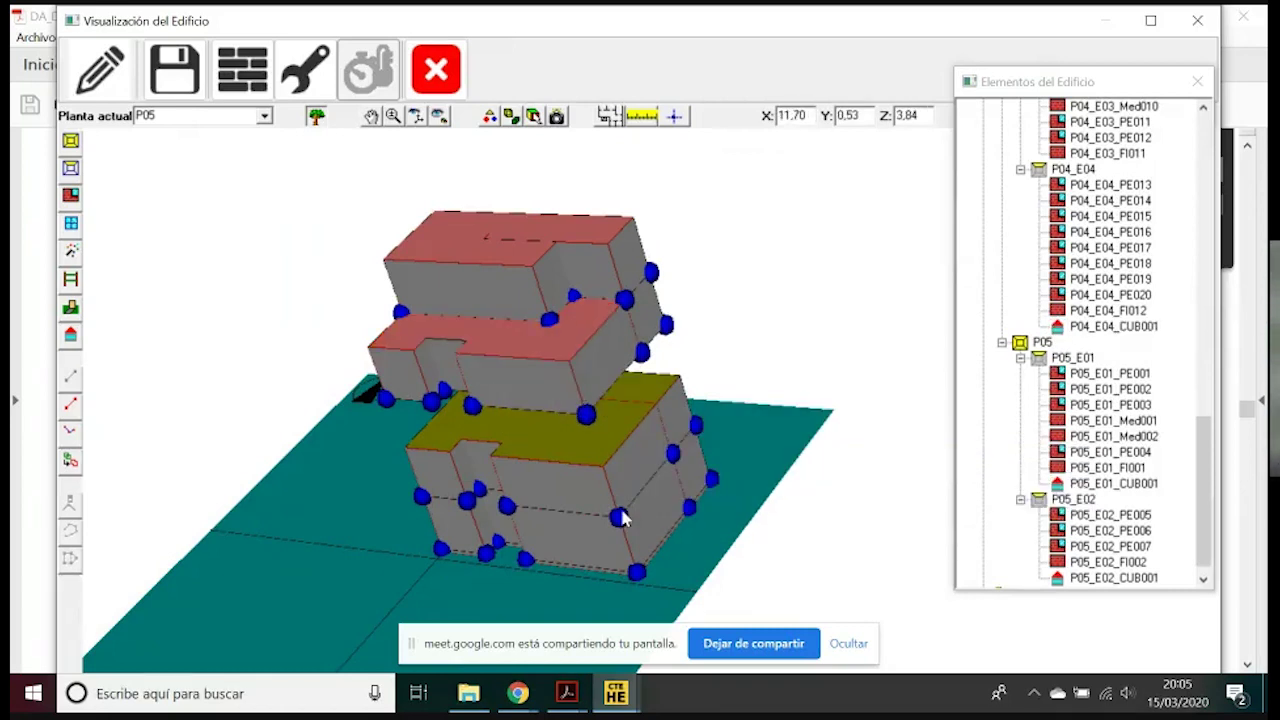
mouse_move(432, 152)
mouse_down()
mouse_move(674, 280)
mouse_move(640, 329)
mouse_move(744, 383)
mouse_move(494, 387)
mouse_move(551, 346)
mouse_move(510, 300)
mouse_up()
click(412, 119)
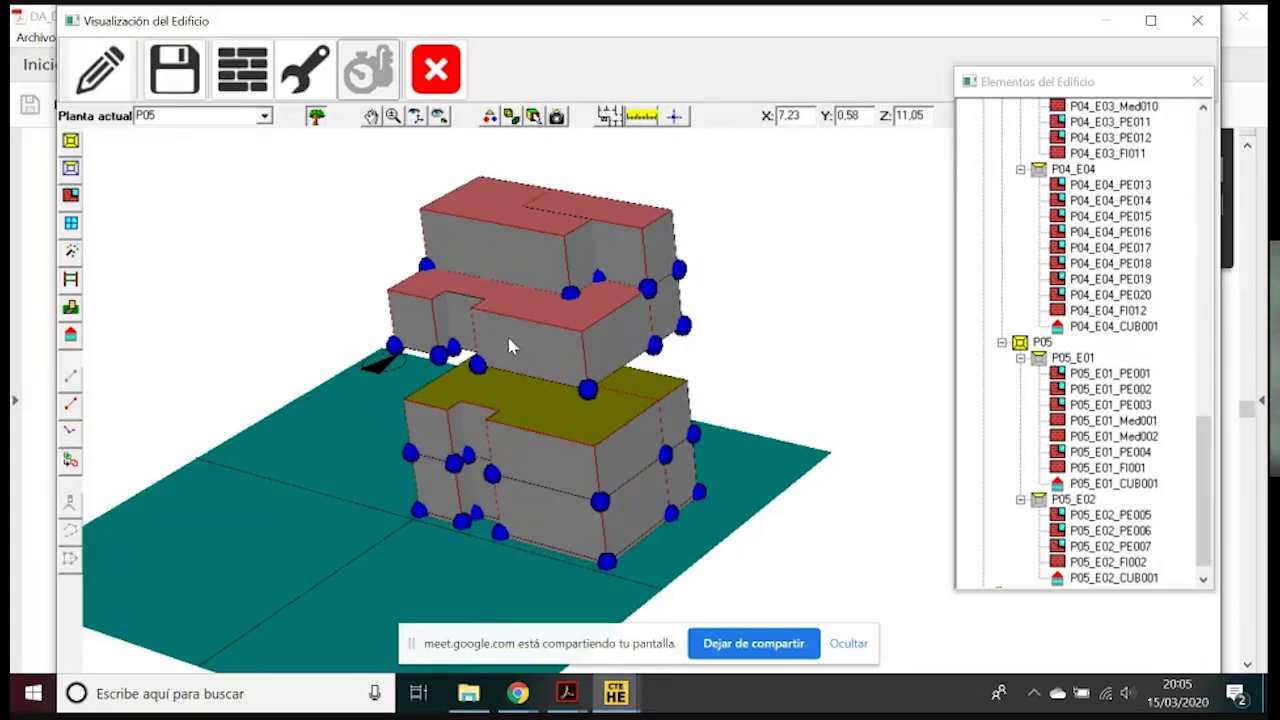
Locate exterior wall P04_E04_PE019 on the side of space P04_E04 and change it to a party wall (Medianera)
right_click(613, 346)
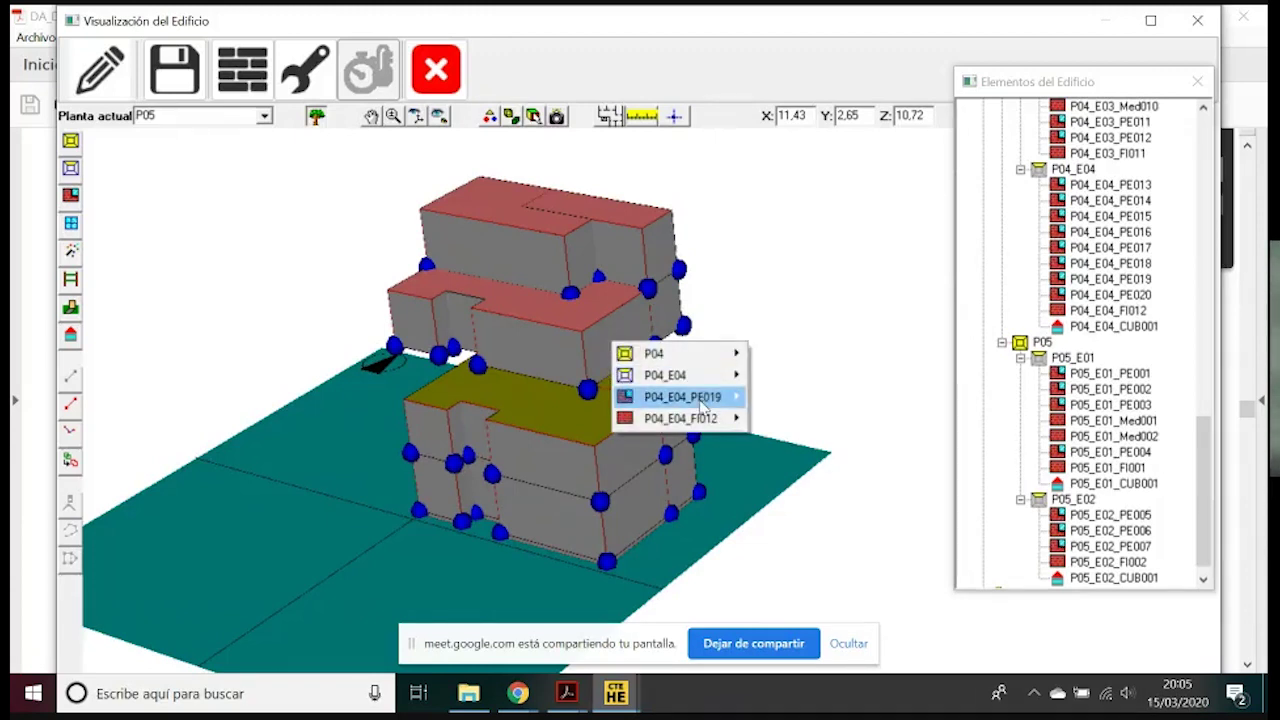
mouse_move(703, 400)
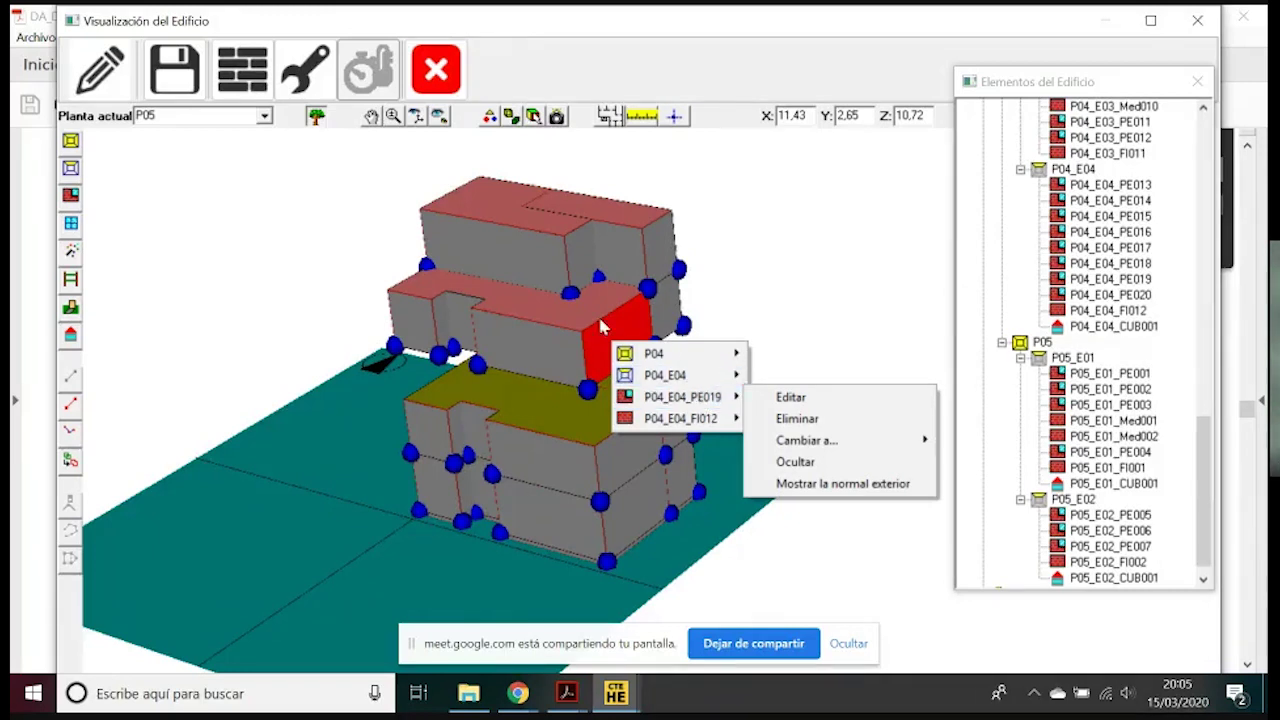
drag(1203, 450, 1214, 484)
click(1110, 294)
click(1112, 246)
click(1115, 232)
click(1113, 201)
click(1113, 186)
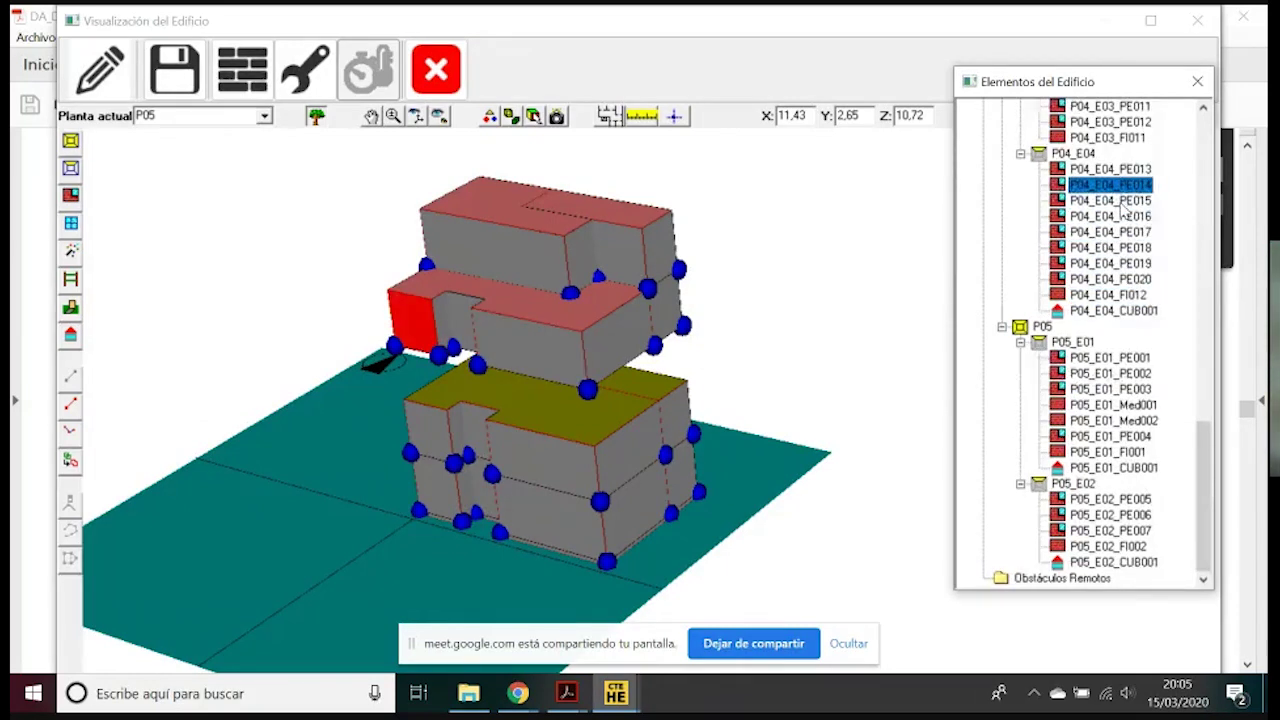
scroll(1126, 215, up, 2)
scroll(1127, 217, up, 2)
click(1113, 279)
click(1120, 484)
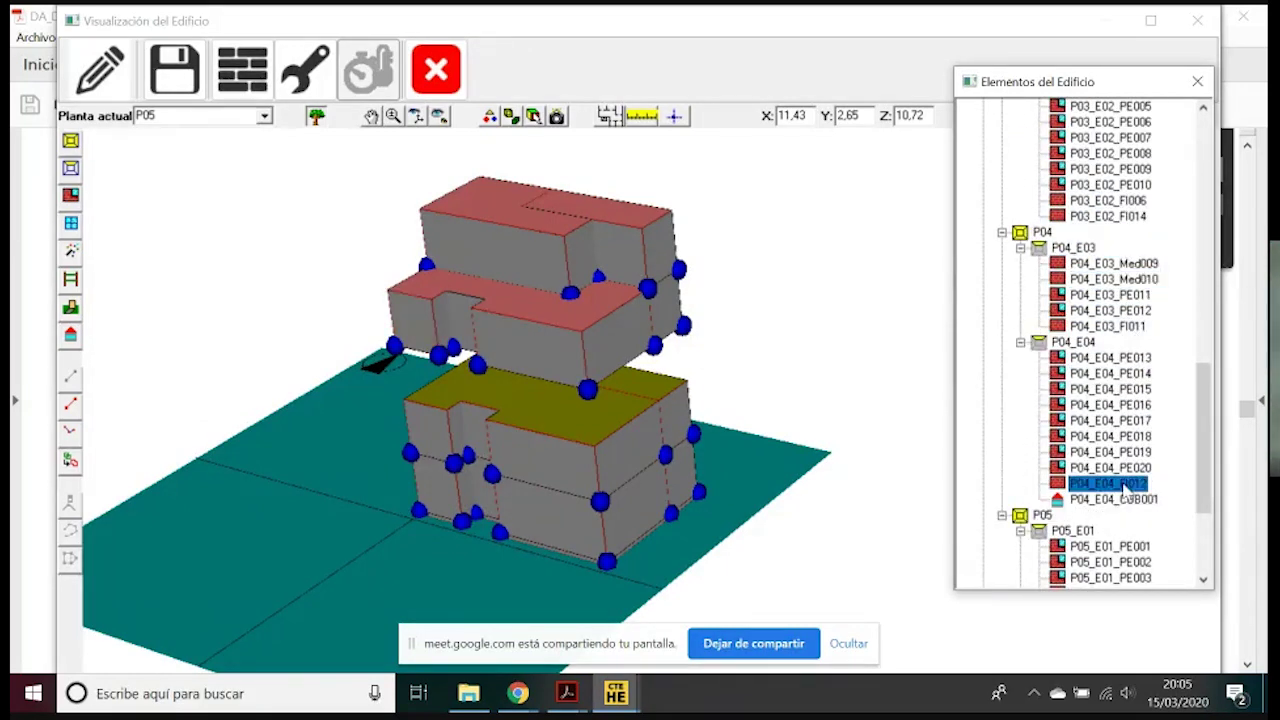
click(1118, 453)
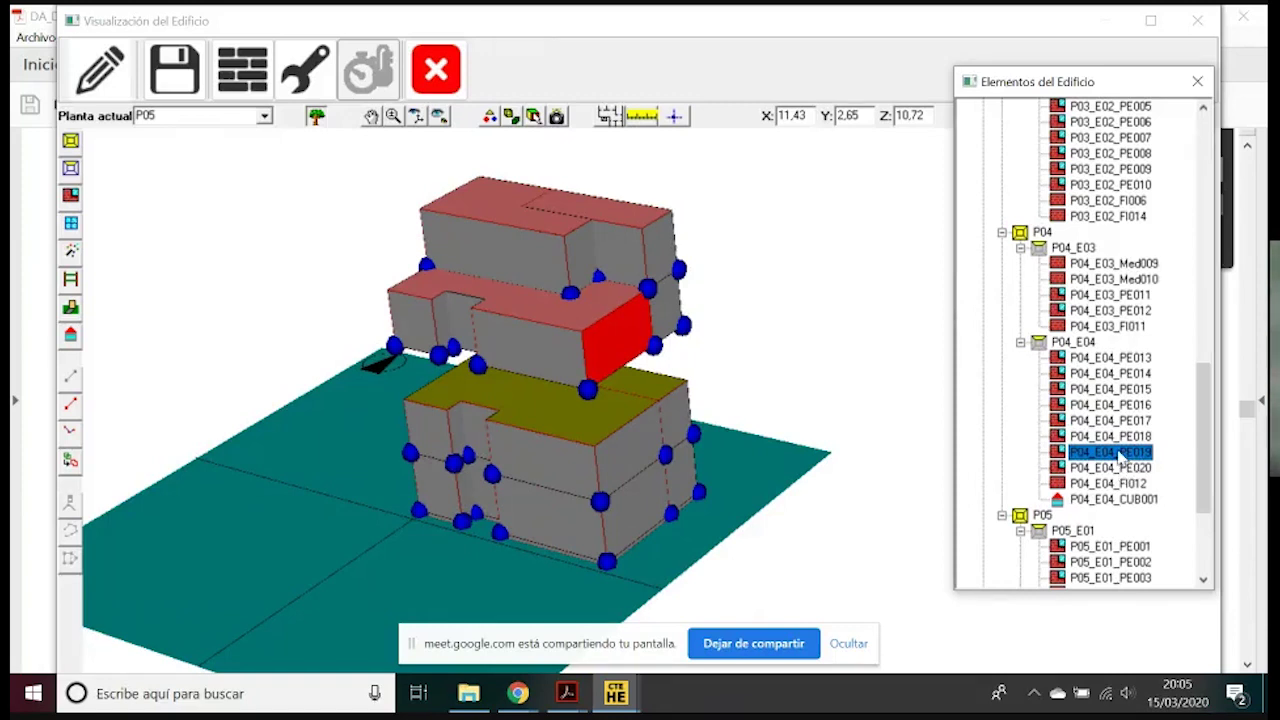
right_click(1124, 458)
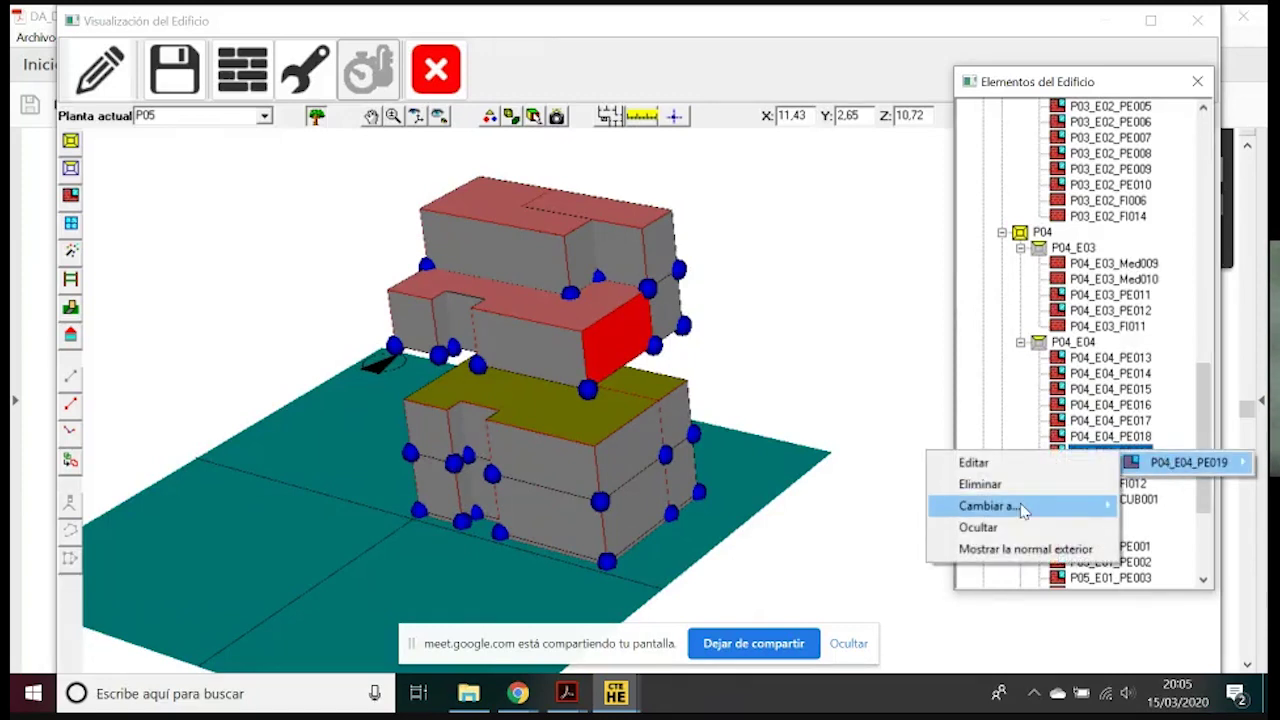
mouse_move(1022, 508)
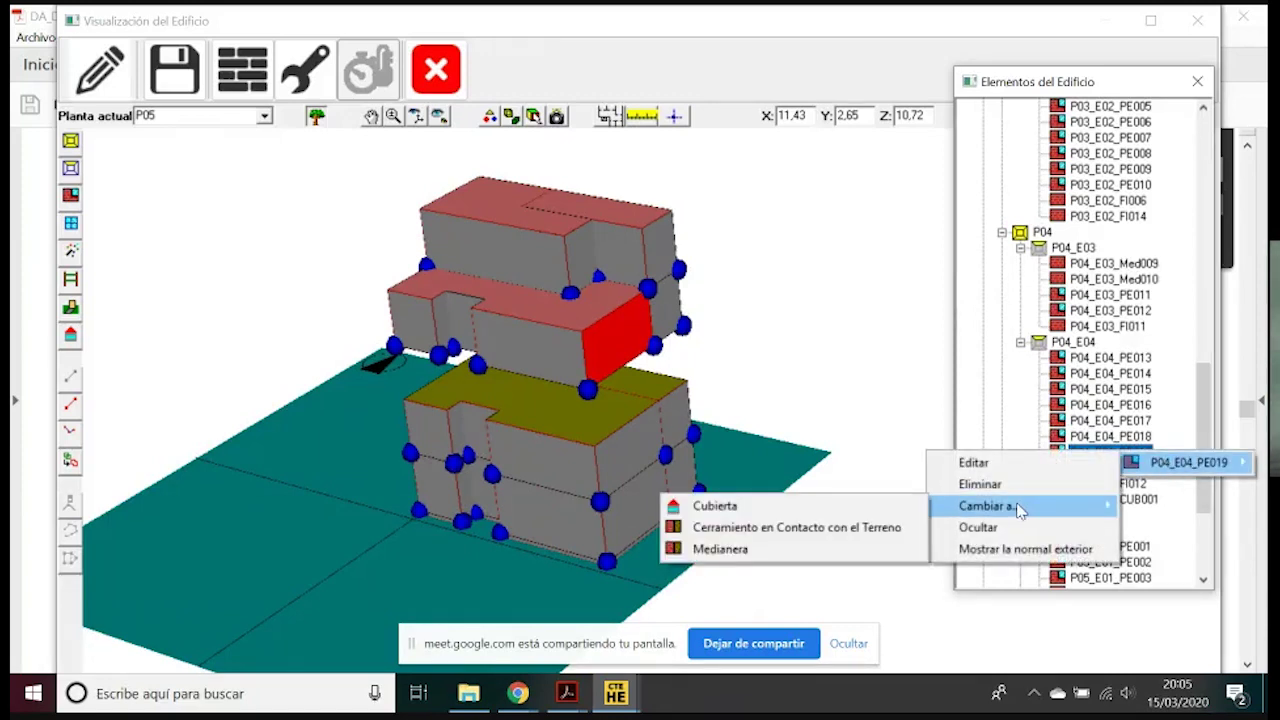
click(778, 550)
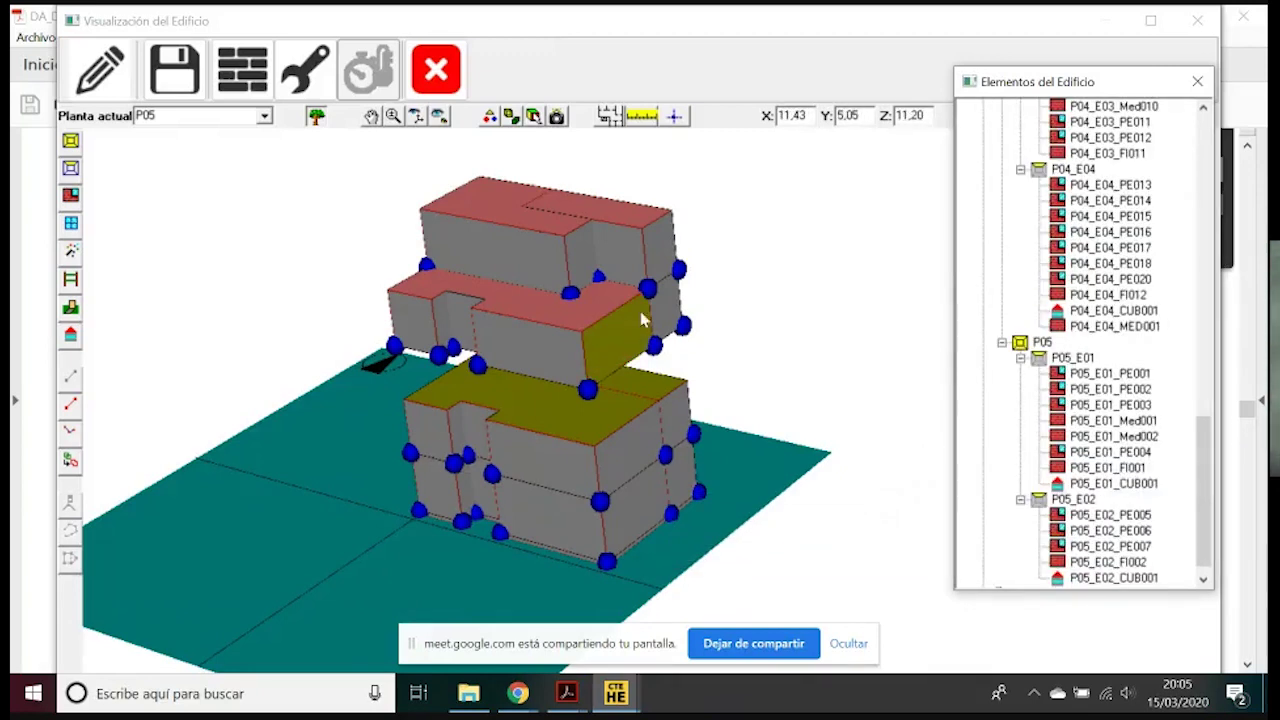
Open the properties of the P04_E04 side party wall, review its Tipo options keeping ADIABATICO, and close the dialog
right_click(604, 341)
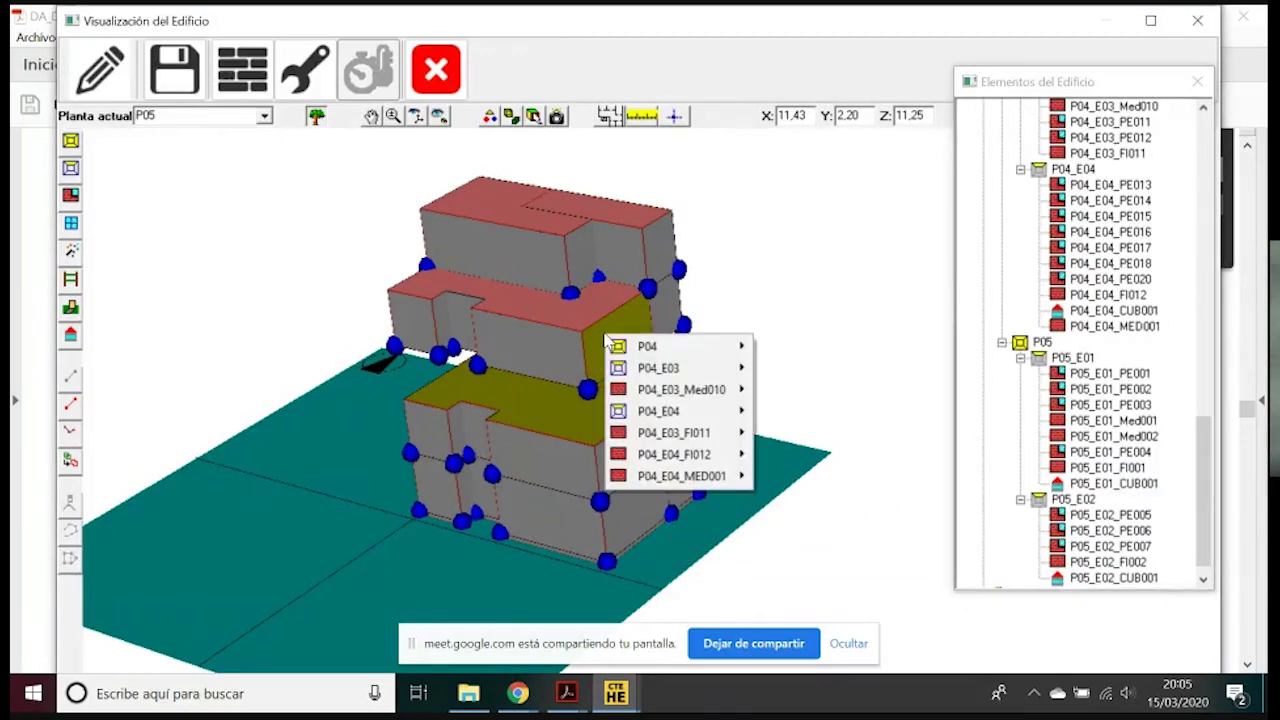
mouse_move(693, 485)
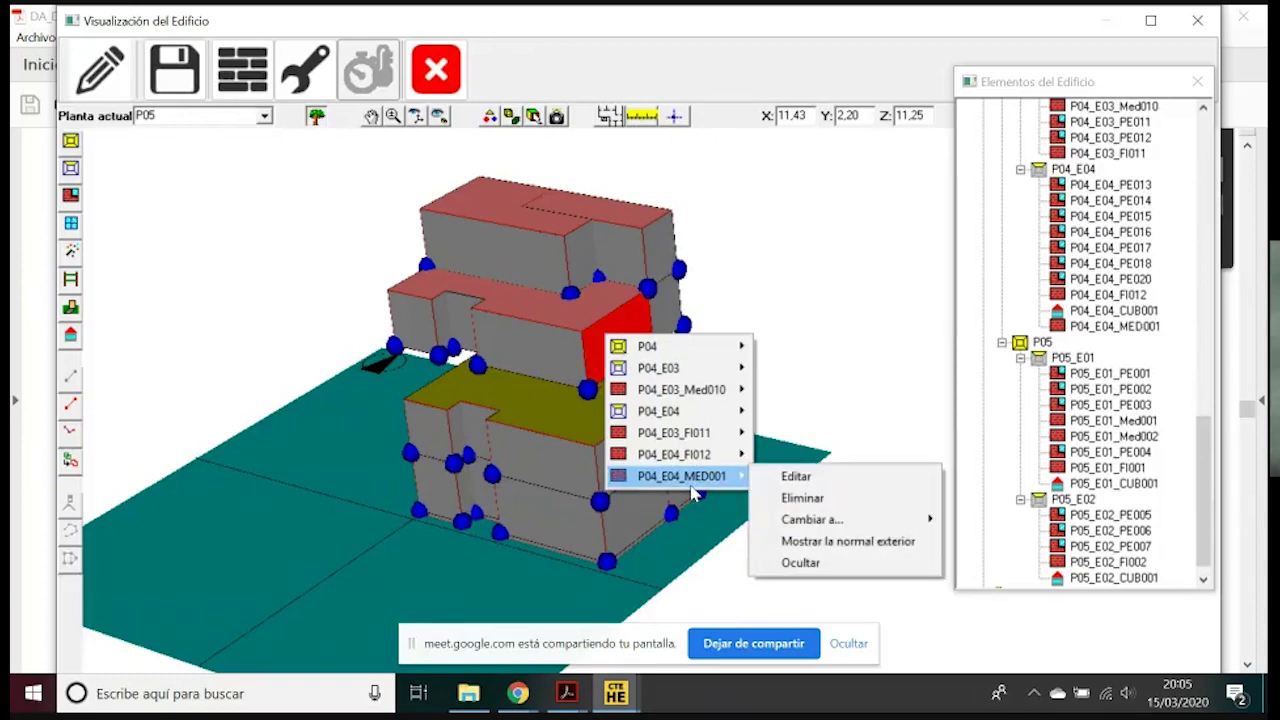
click(822, 479)
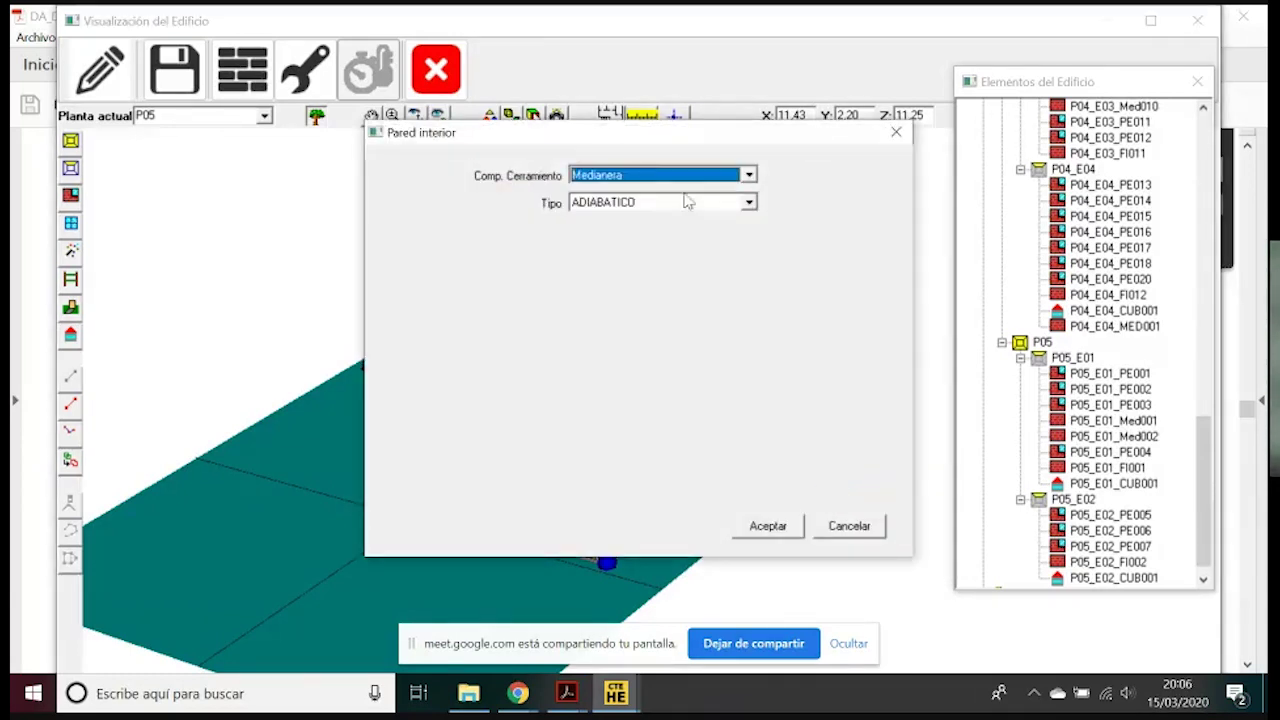
drag(640, 136, 312, 190)
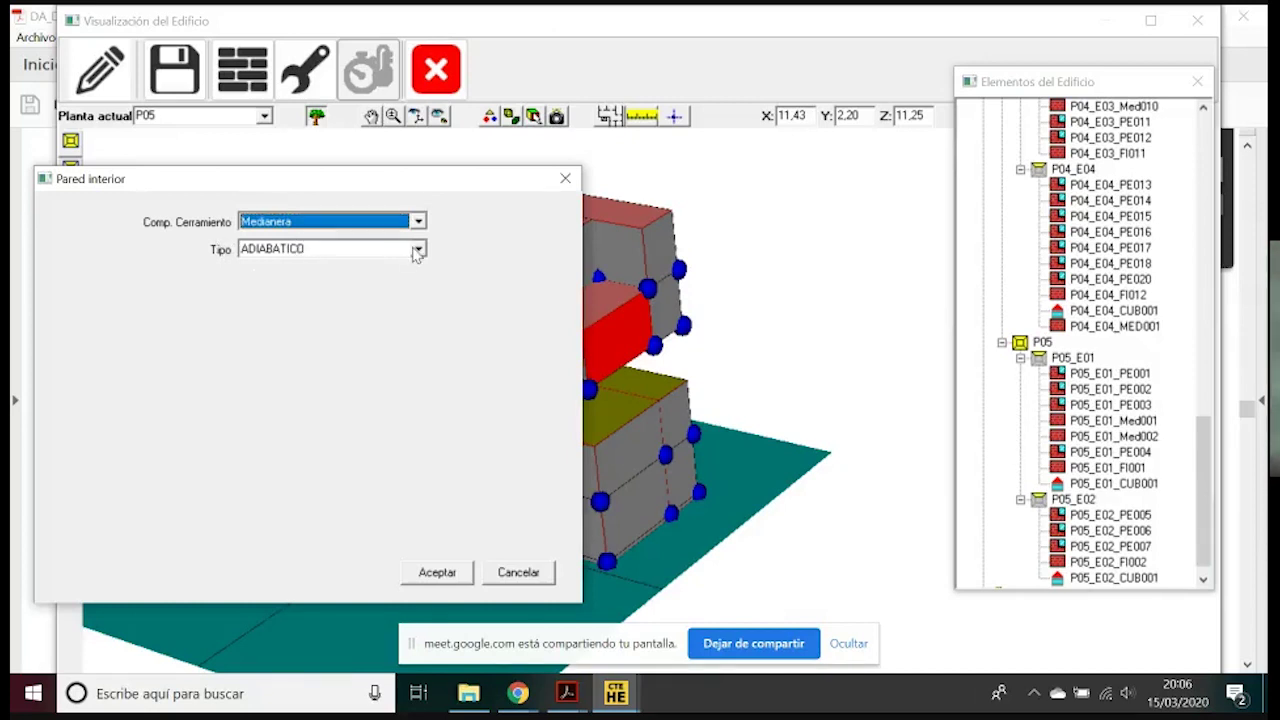
click(417, 249)
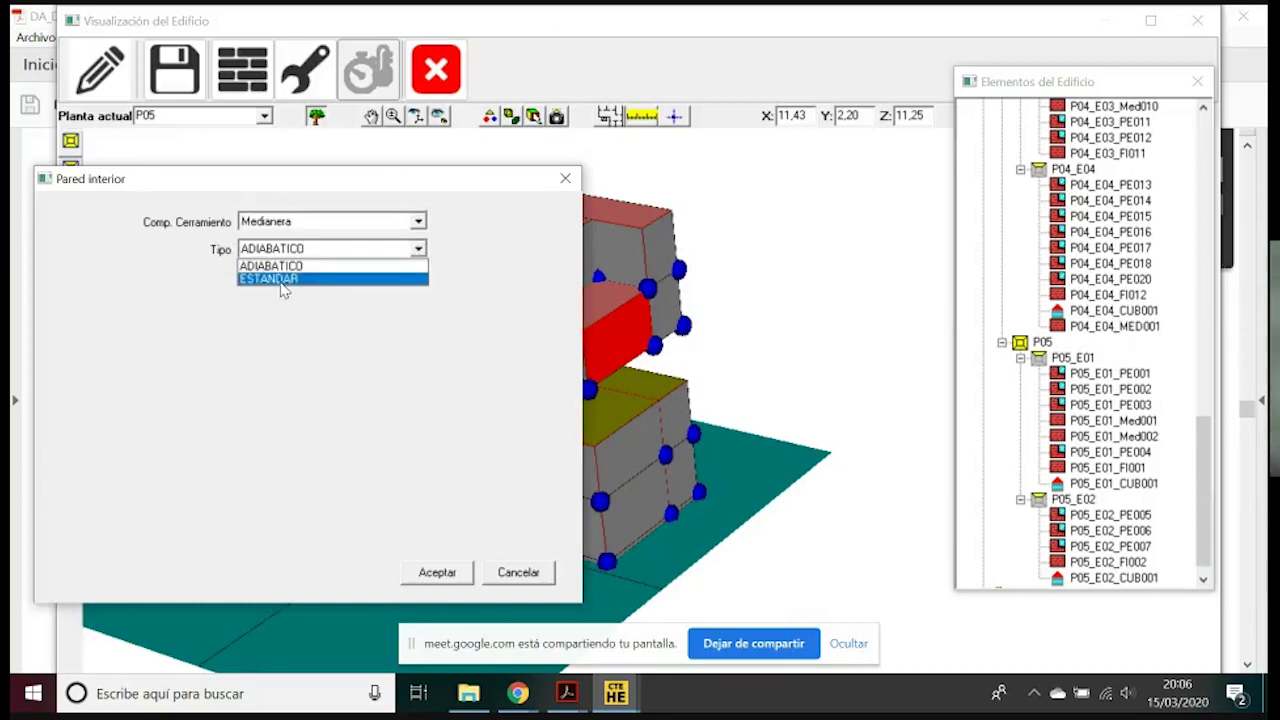
click(283, 266)
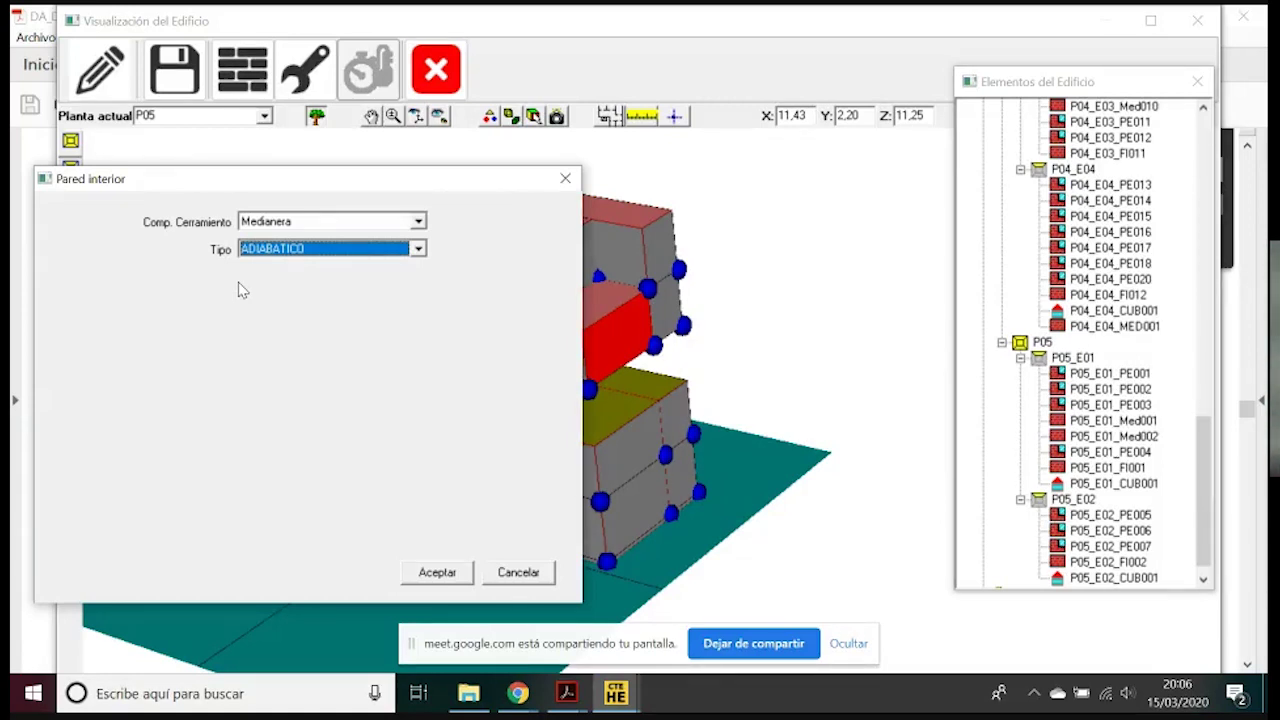
click(565, 180)
Change the side exterior wall P04_E03_PE011 of space P04_E03 to a party wall (Medianera)
right_click(662, 320)
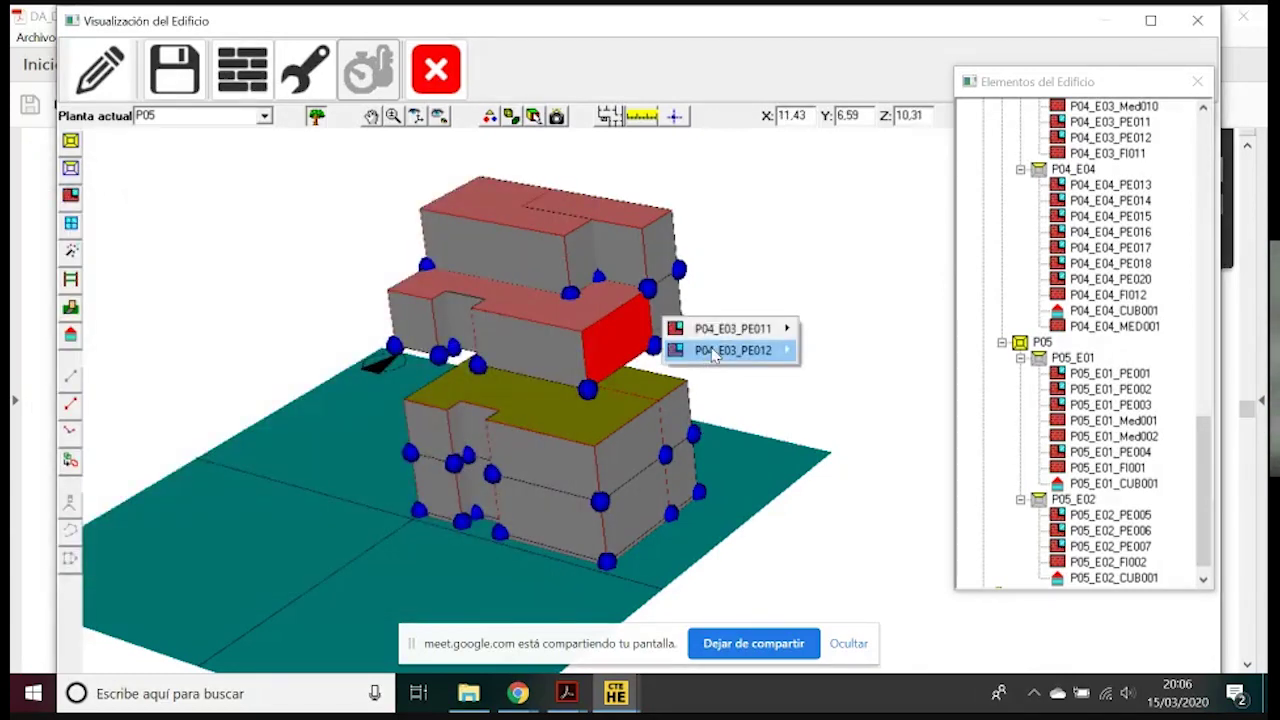
mouse_move(740, 328)
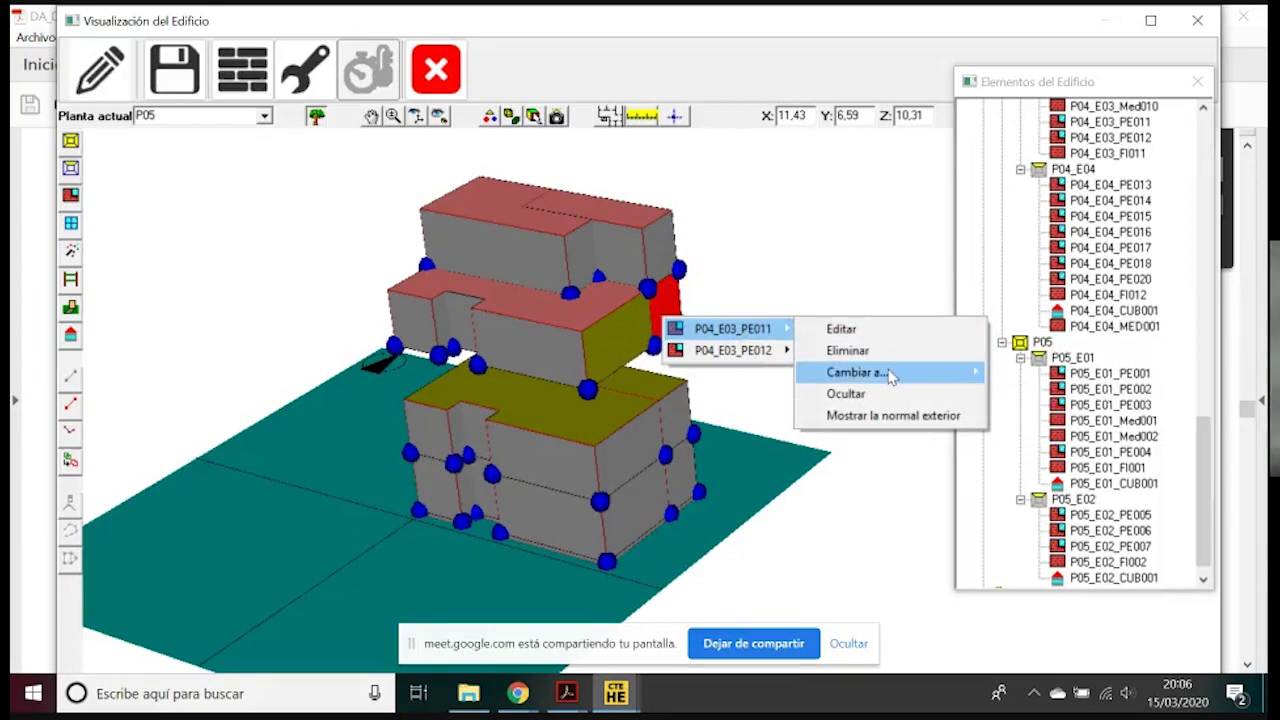
mouse_move(886, 372)
click(1040, 414)
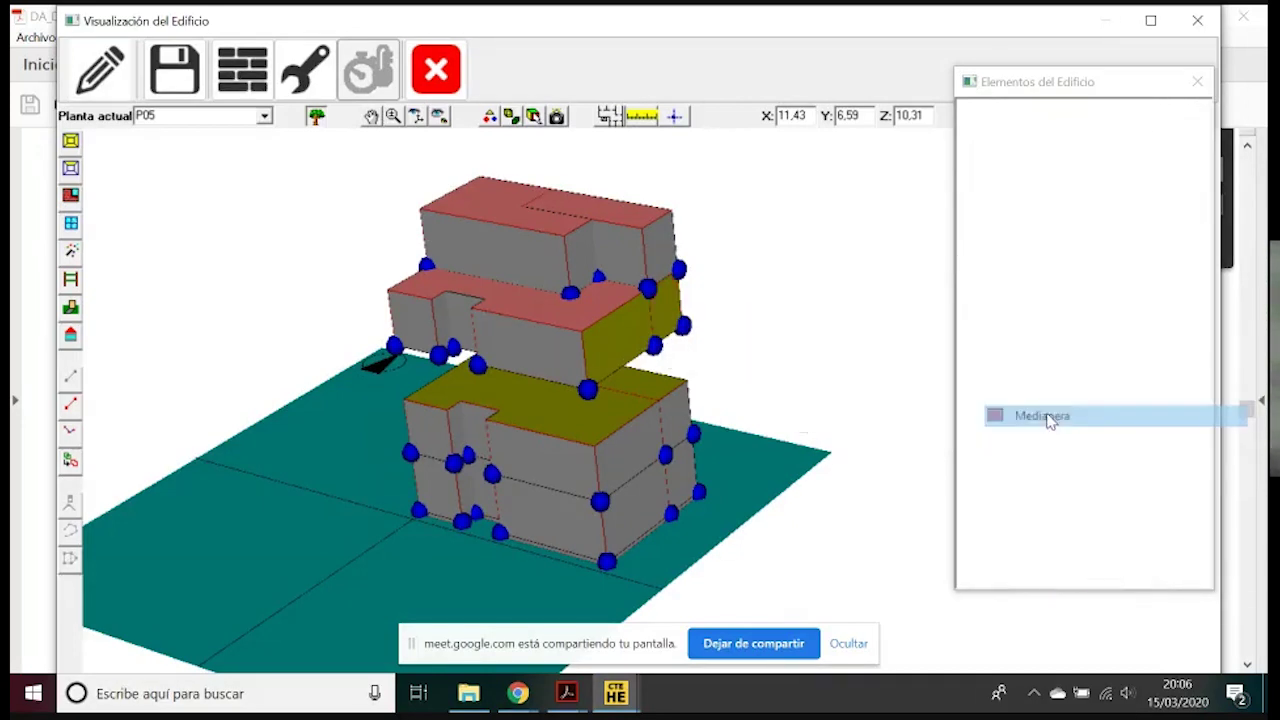
Change the side exterior wall P05_E02_PE006 of space P05_E02 to a party wall (Medianera)
right_click(727, 295)
mouse_move(740, 265)
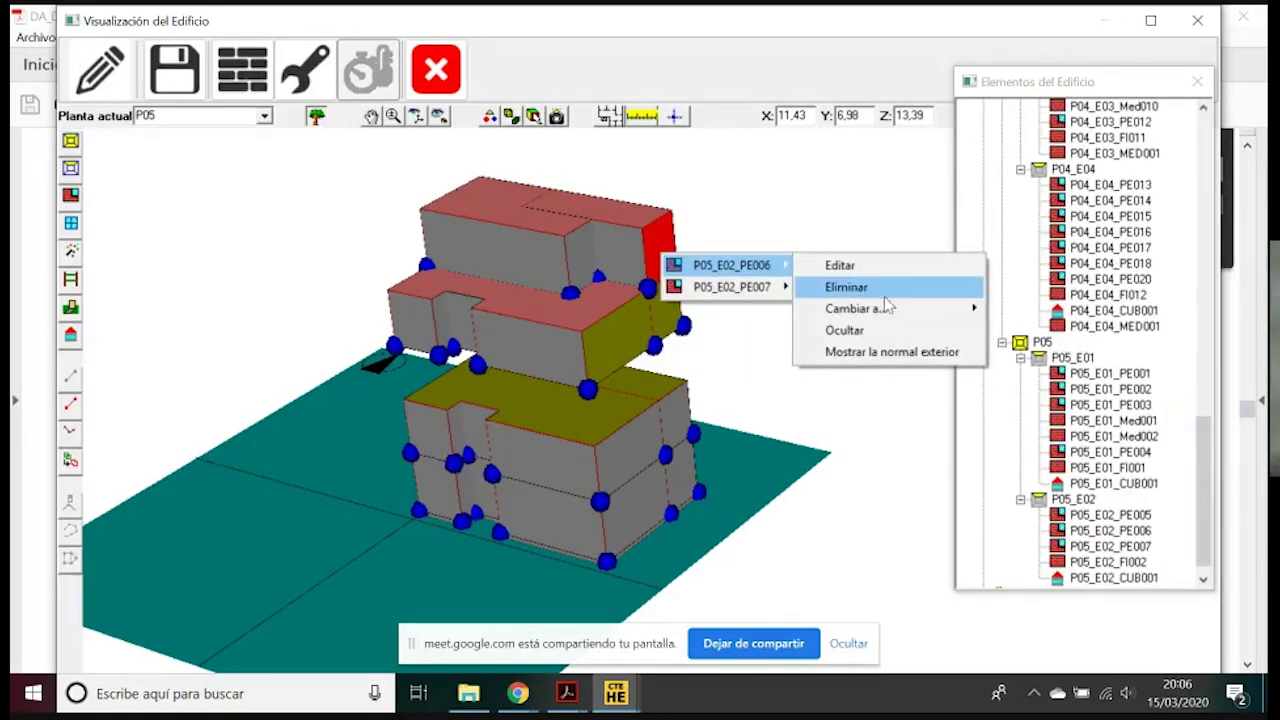
mouse_move(888, 313)
click(1040, 356)
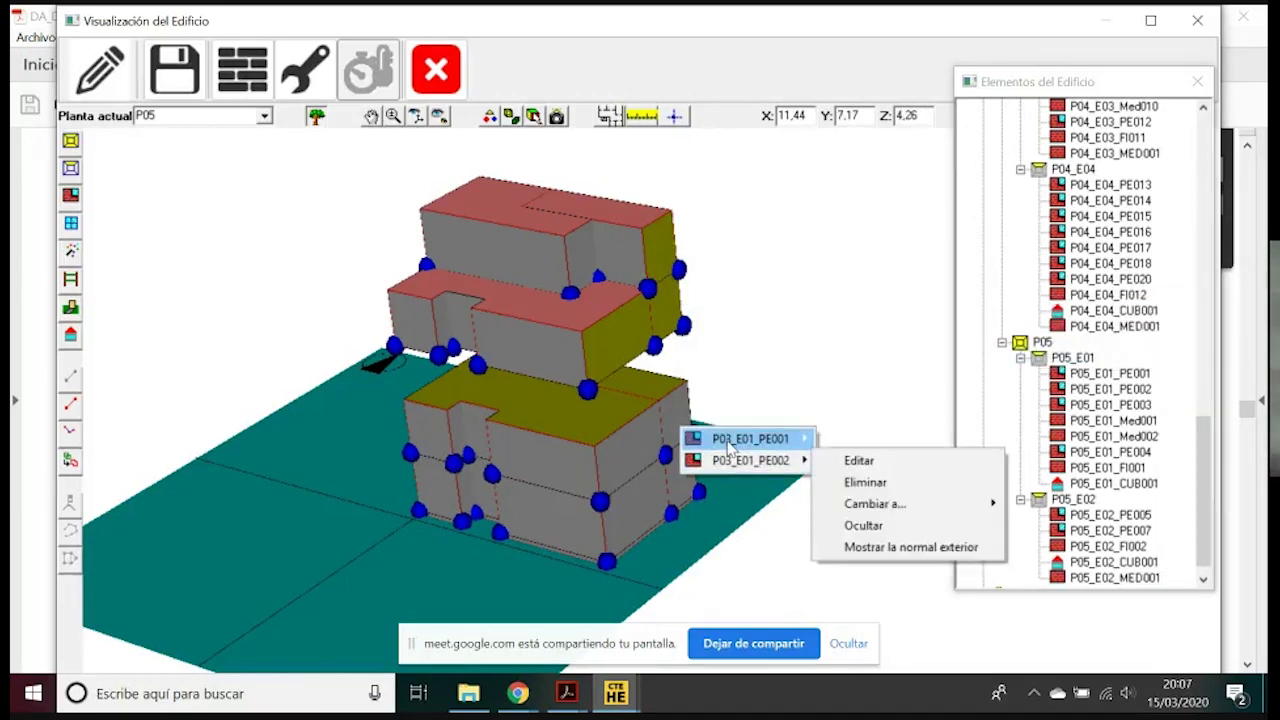
Change the side exterior wall P03_E01_PE001 of space P03_E01 to a party wall (Medianera)
mouse_move(750, 438)
mouse_move(874, 482)
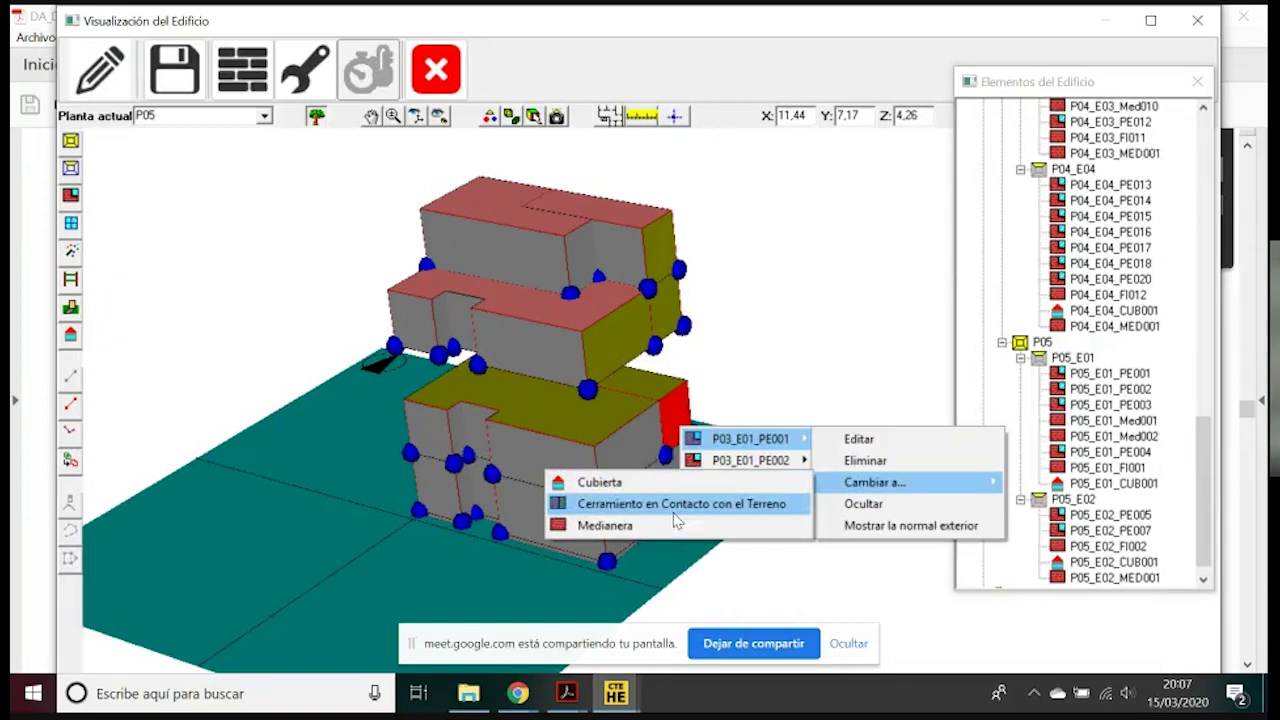
click(640, 502)
Change the side exterior wall P03_E02_PE009 of space P03_E02 to a party wall (Medianera)
click(637, 464)
mouse_move(686, 576)
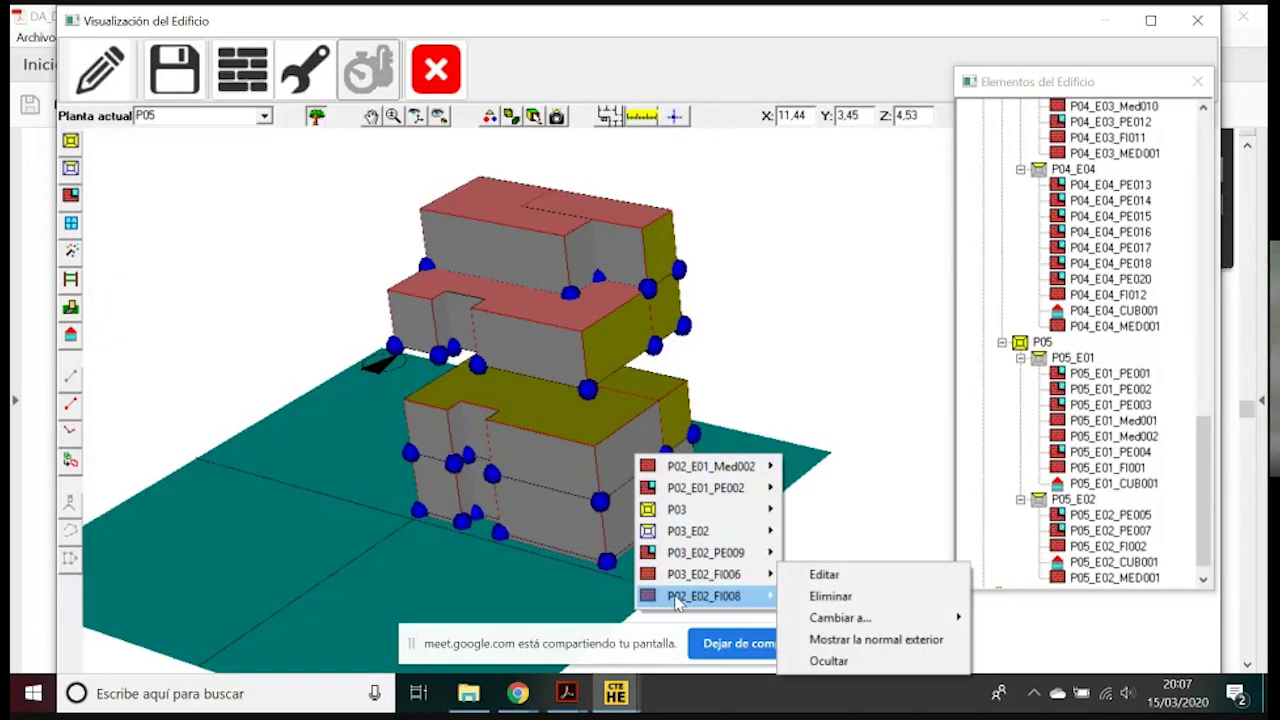
mouse_move(705, 552)
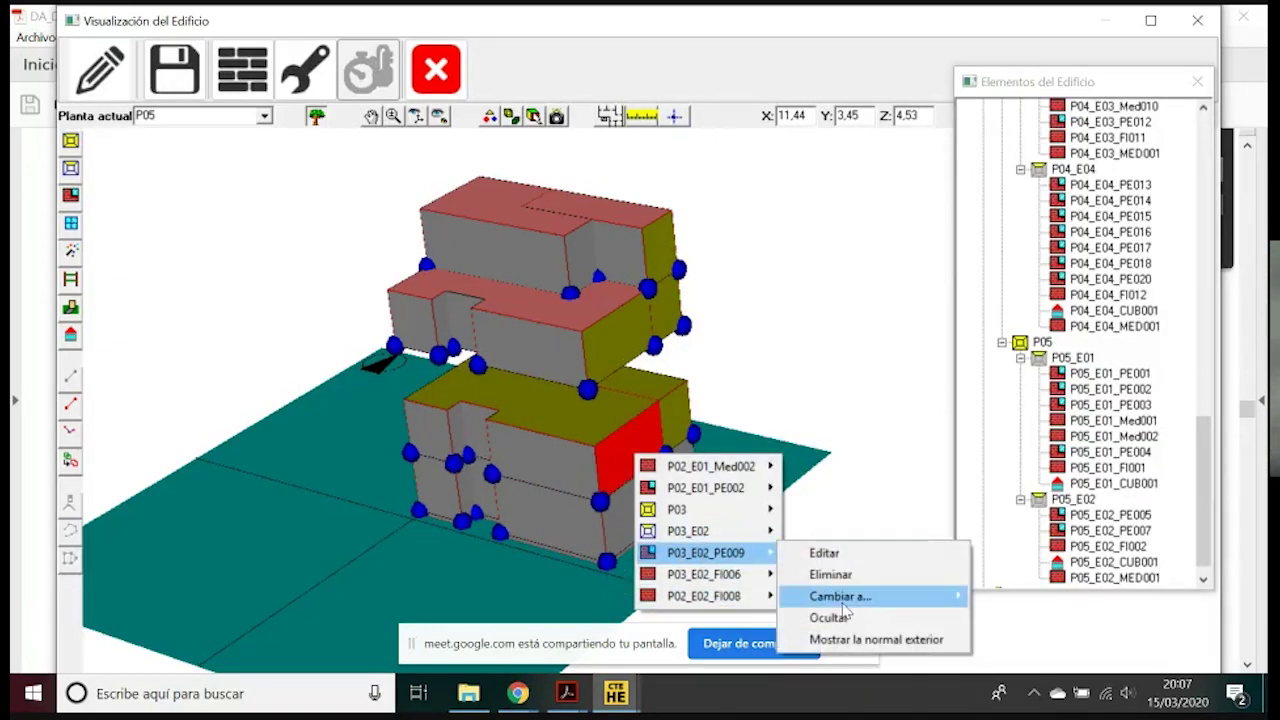
mouse_move(905, 596)
click(1022, 639)
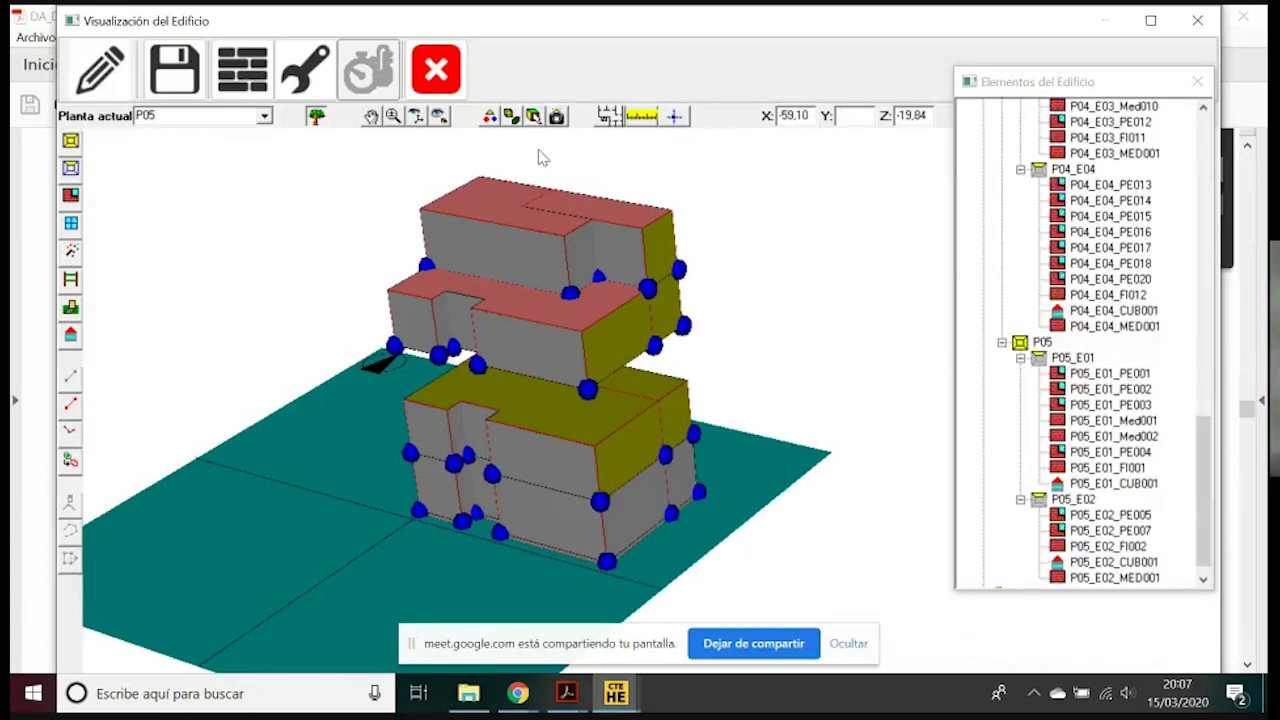
Change exterior wall P05_E01_PE001 on the opposite side of the building to a party wall (Medianera)
drag(486, 366, 413, 140)
right_click(585, 263)
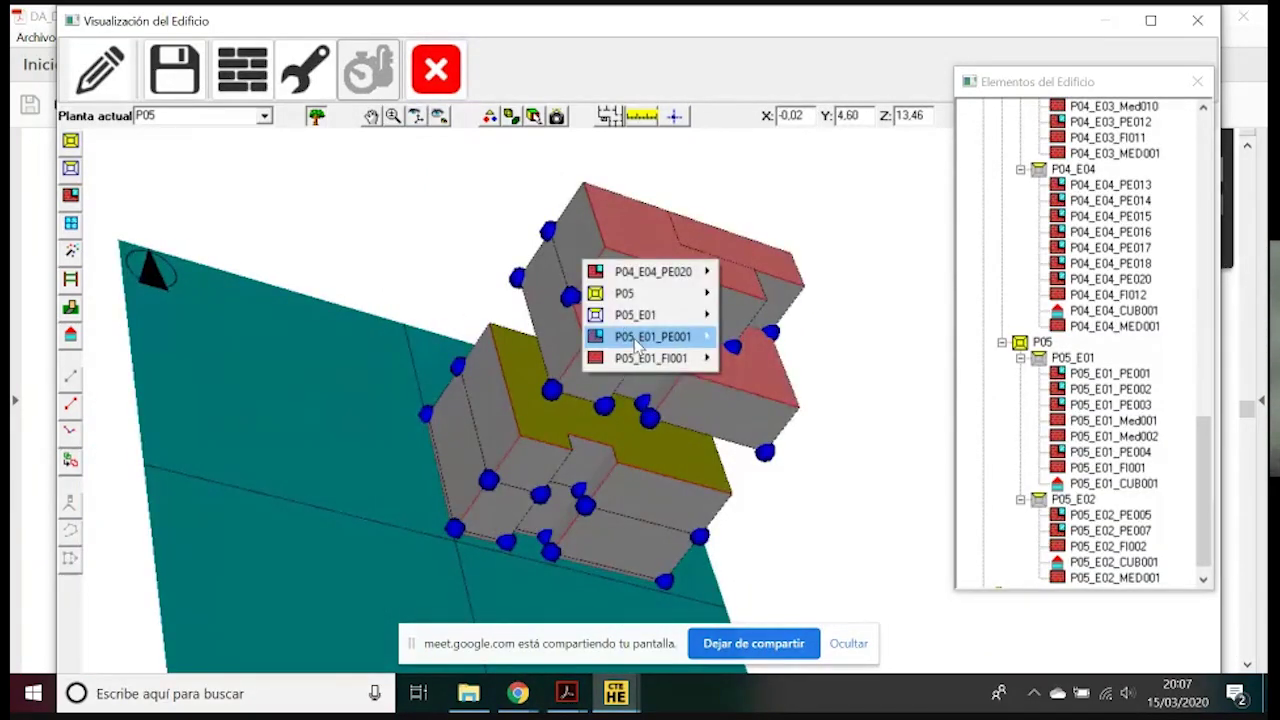
mouse_move(635, 345)
mouse_move(794, 380)
click(990, 422)
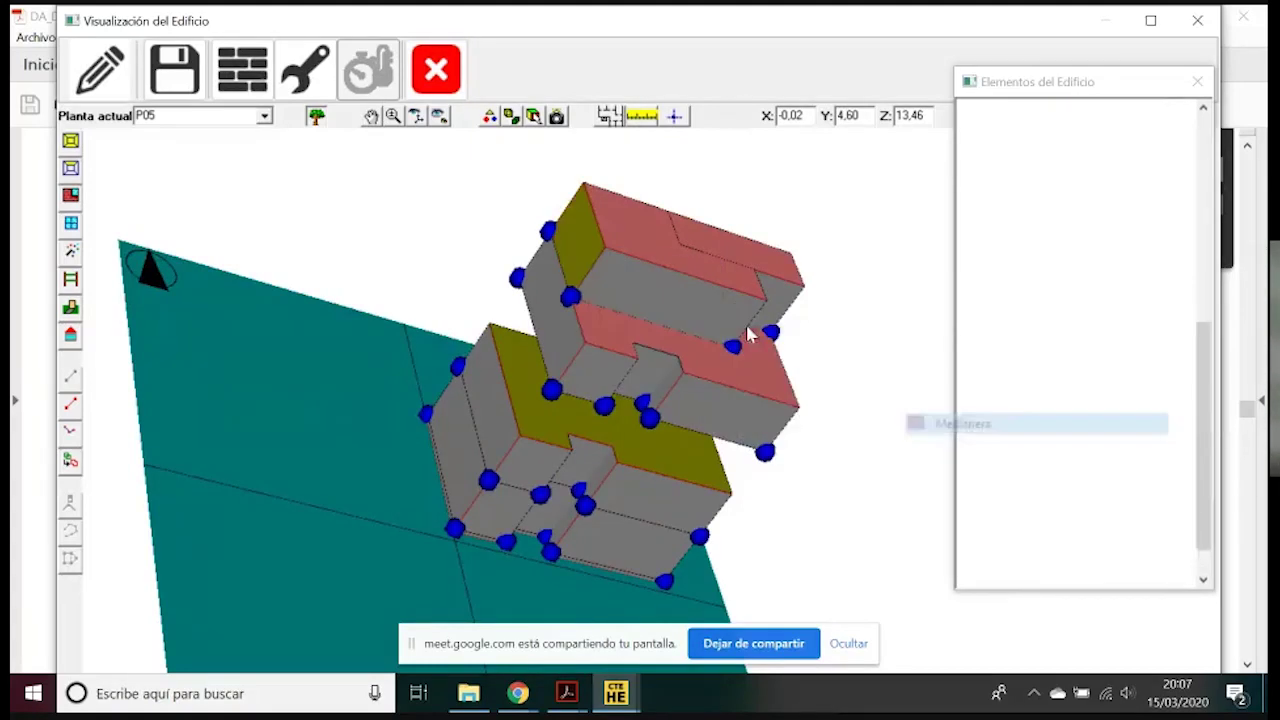
Set the space type of P01_E01 to No habitable
mouse_move(425, 160)
mouse_down()
mouse_move(731, 400)
mouse_move(714, 437)
mouse_move(693, 435)
mouse_up()
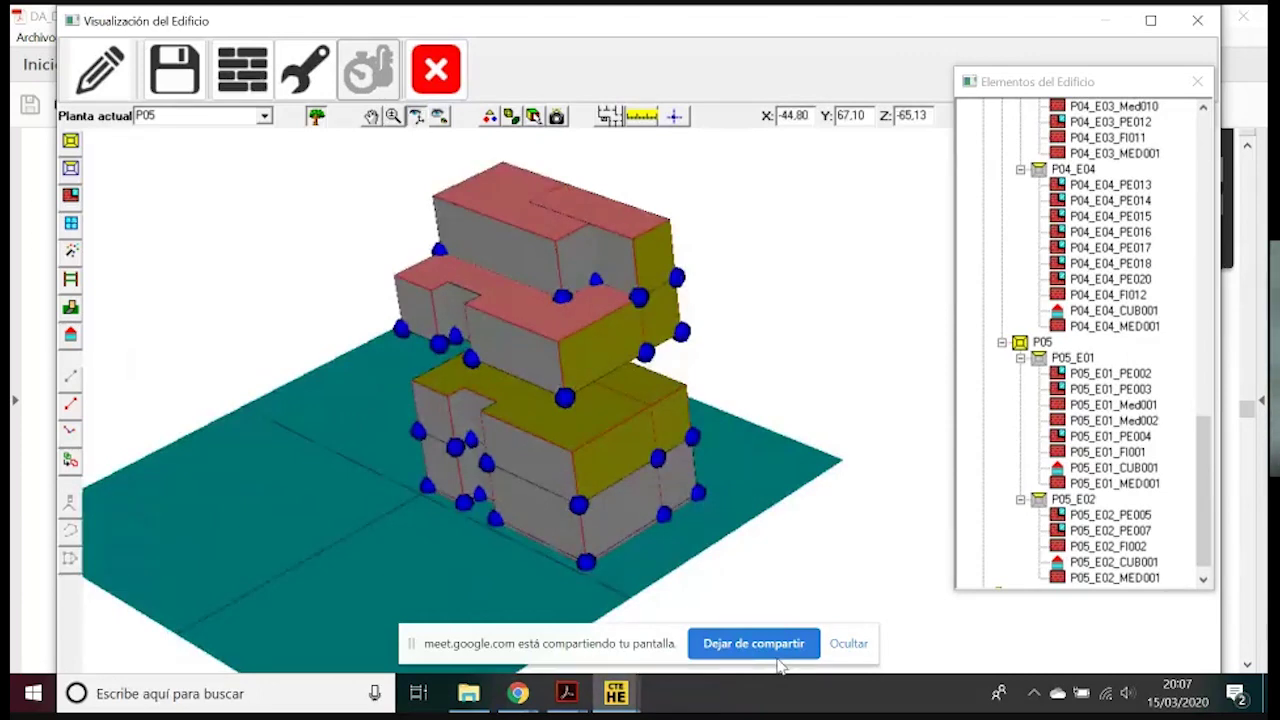
drag(1197, 493, 1197, 510)
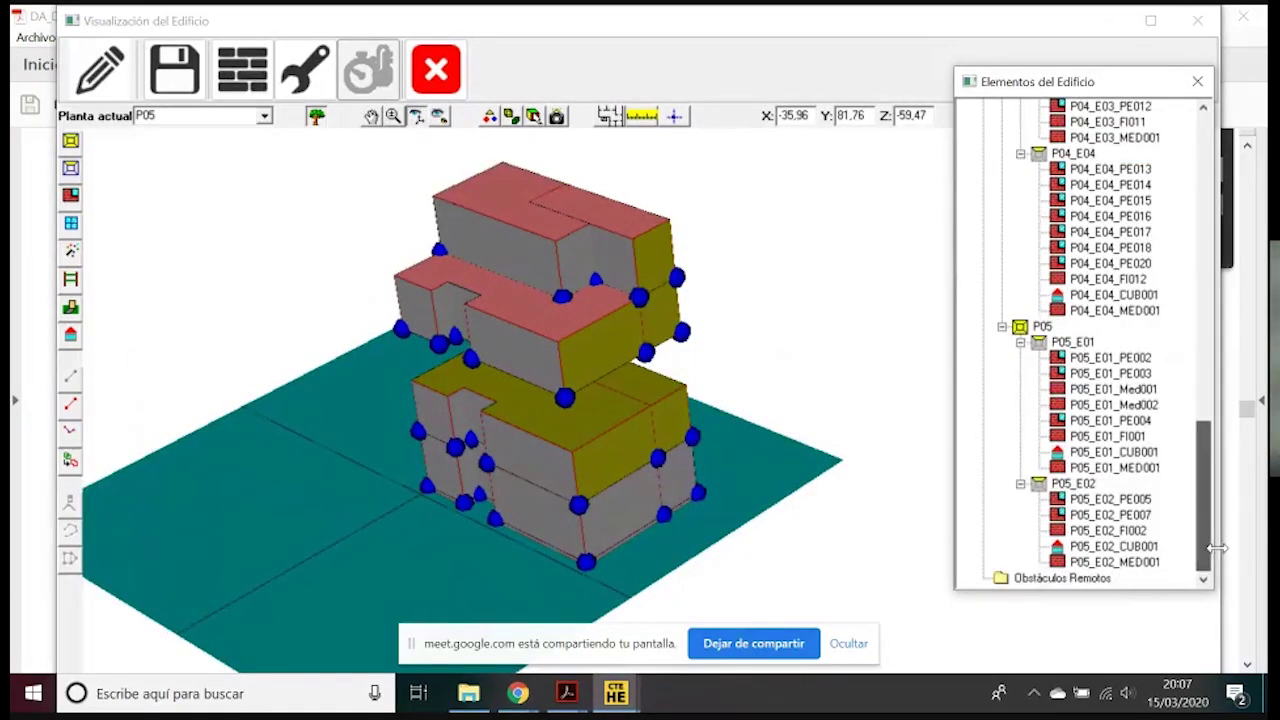
click(596, 283)
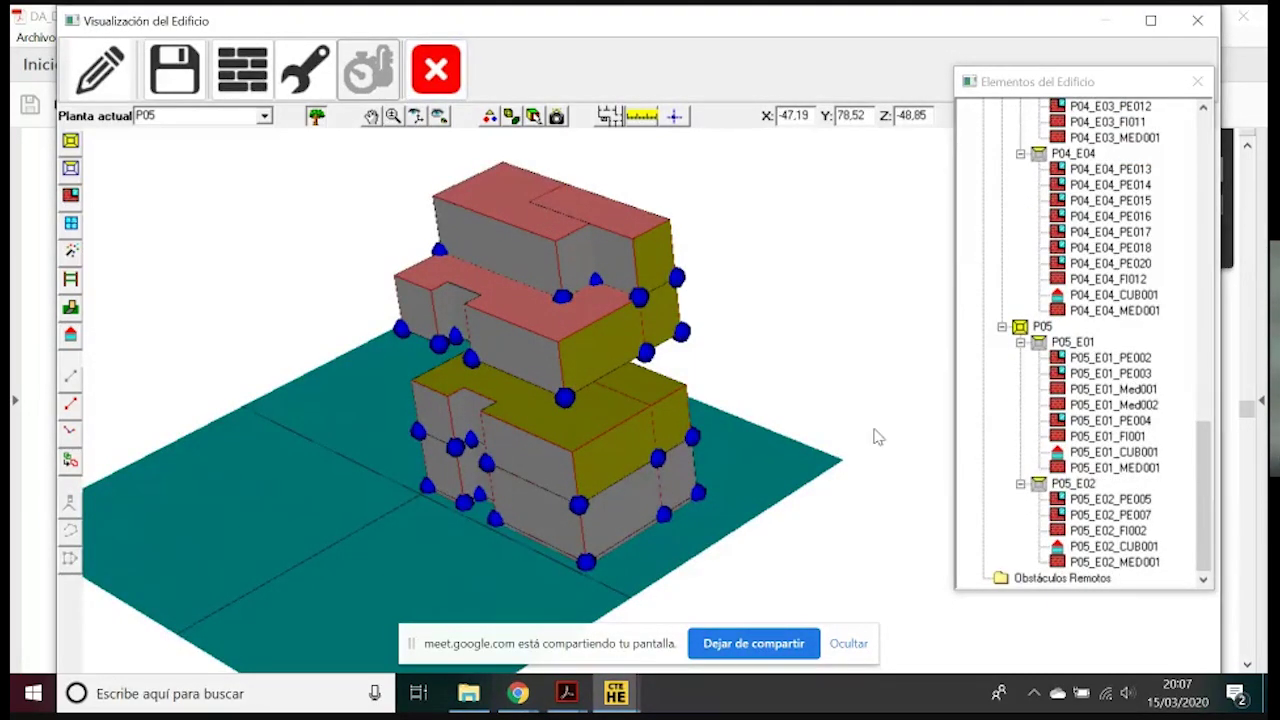
drag(1202, 445, 1202, 140)
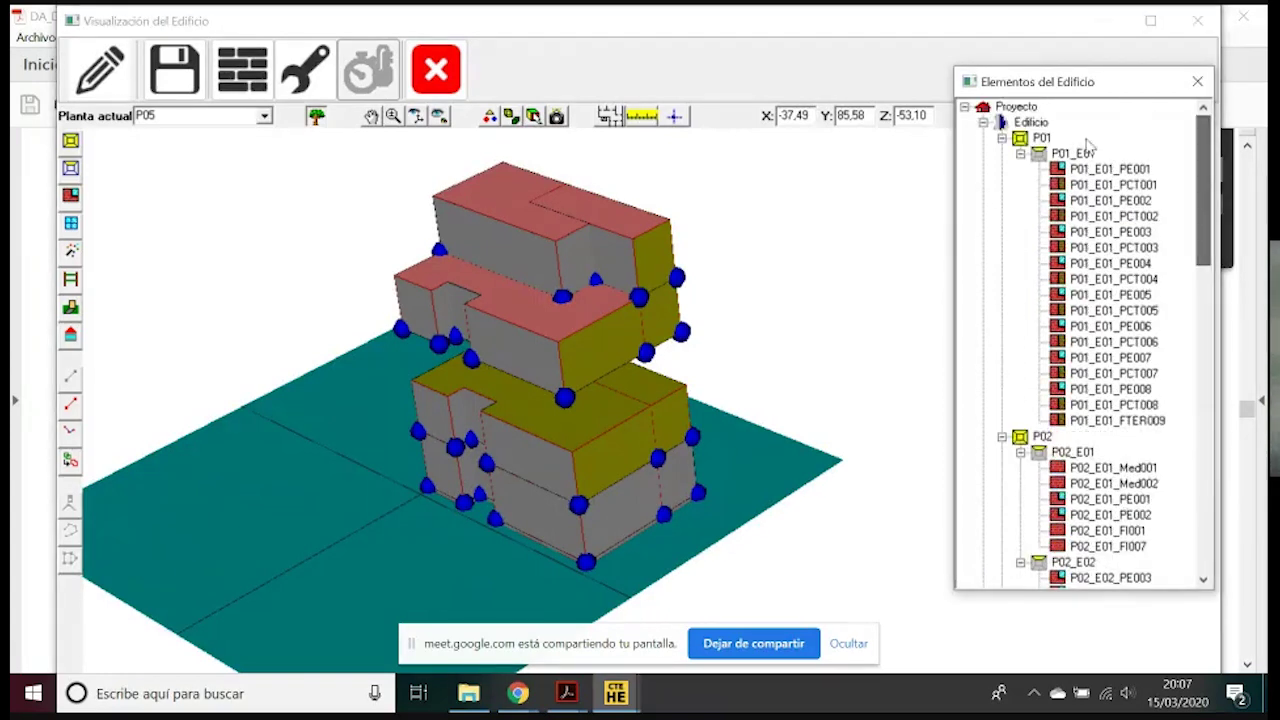
click(1042, 154)
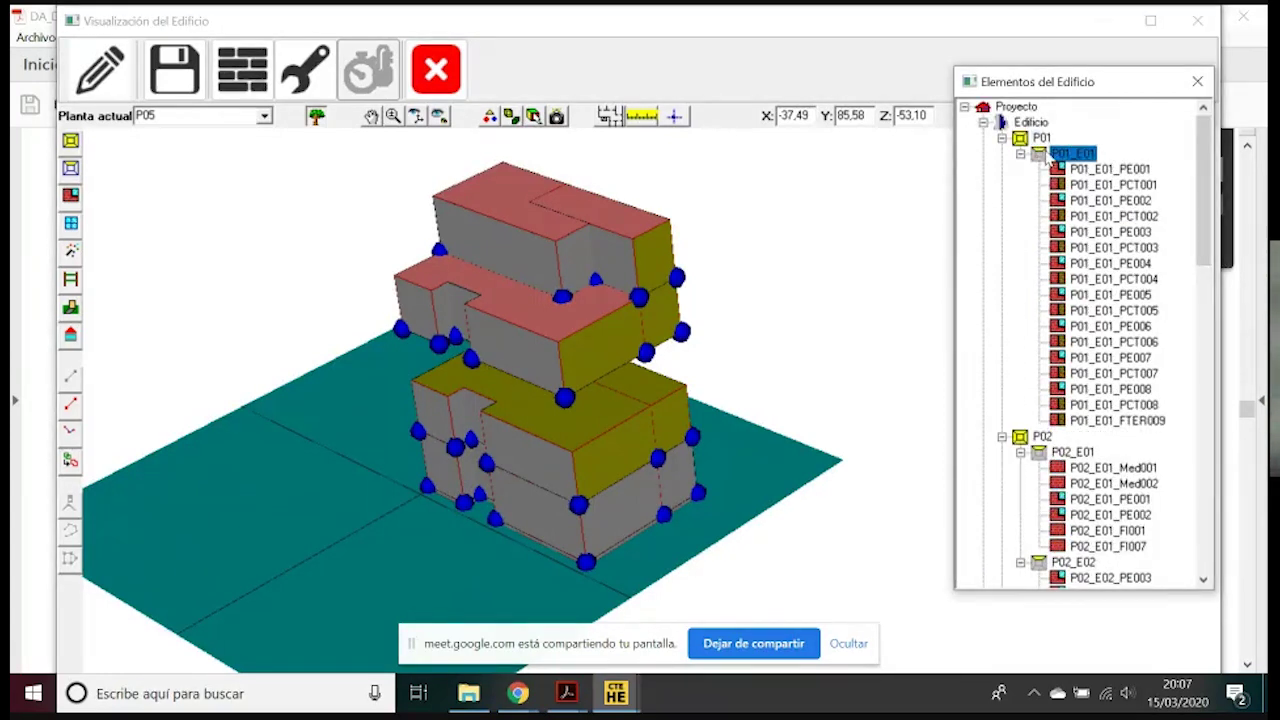
right_click(1056, 158)
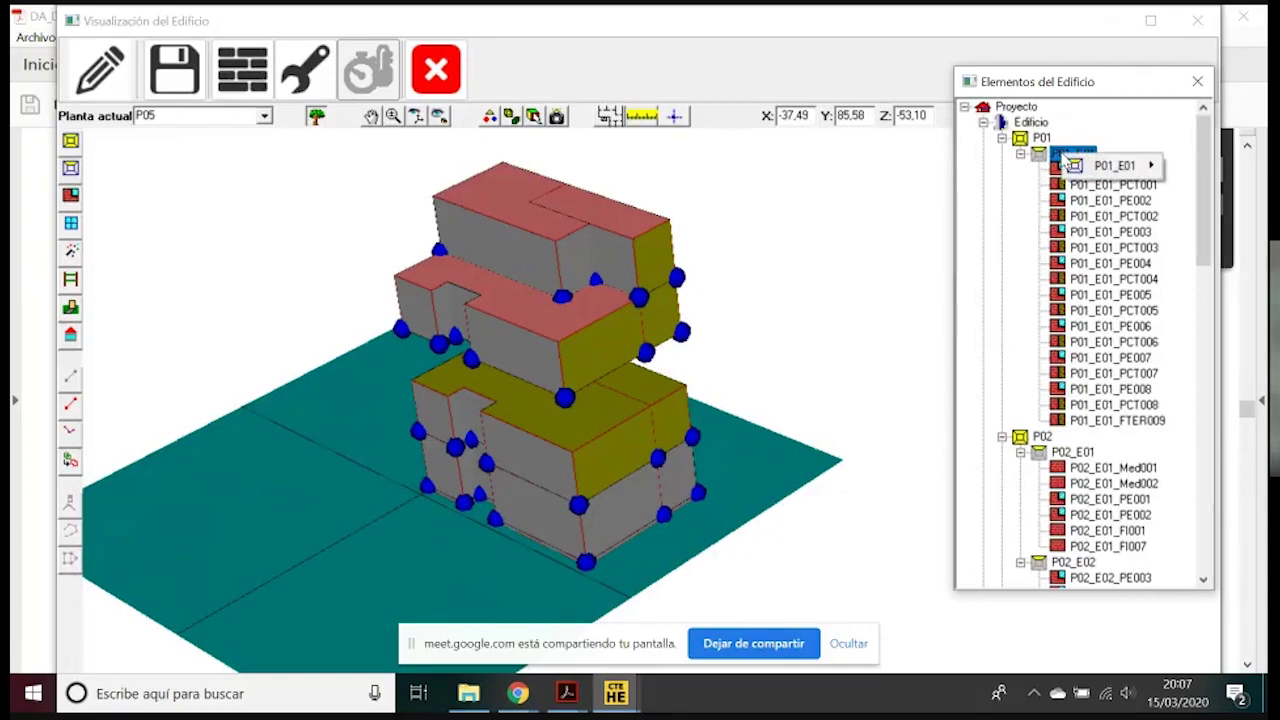
mouse_move(1088, 168)
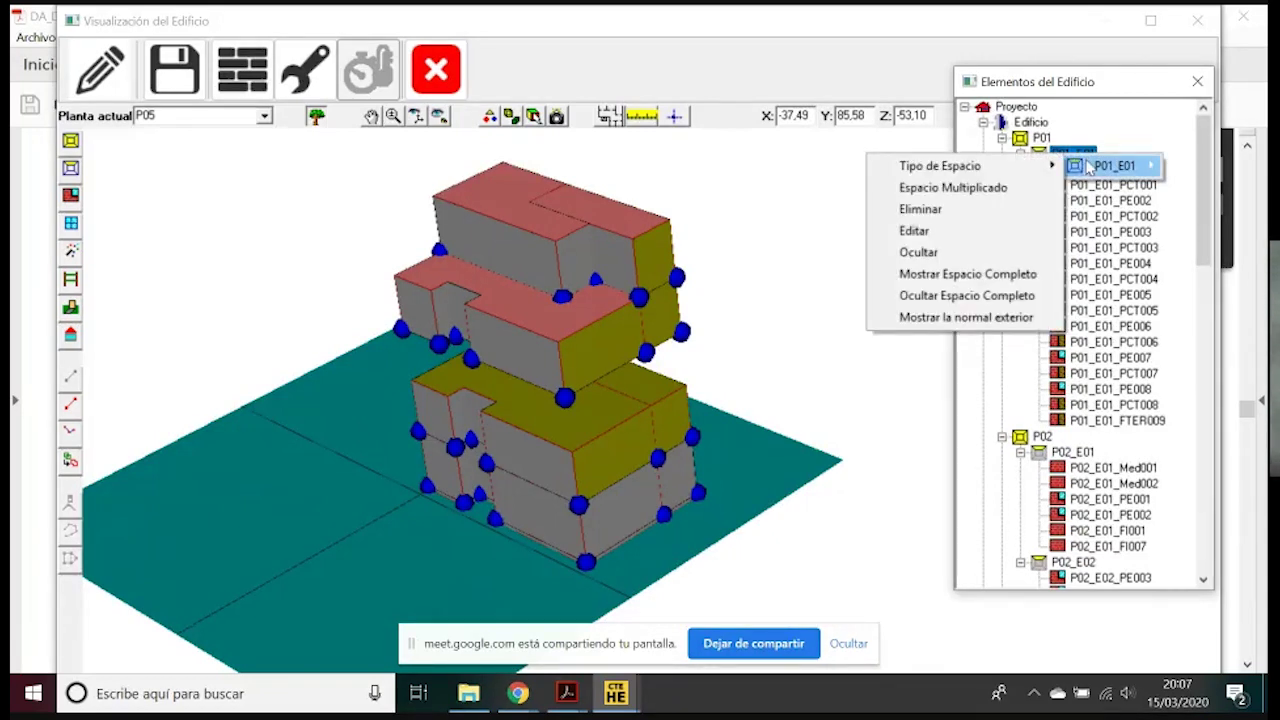
mouse_move(981, 176)
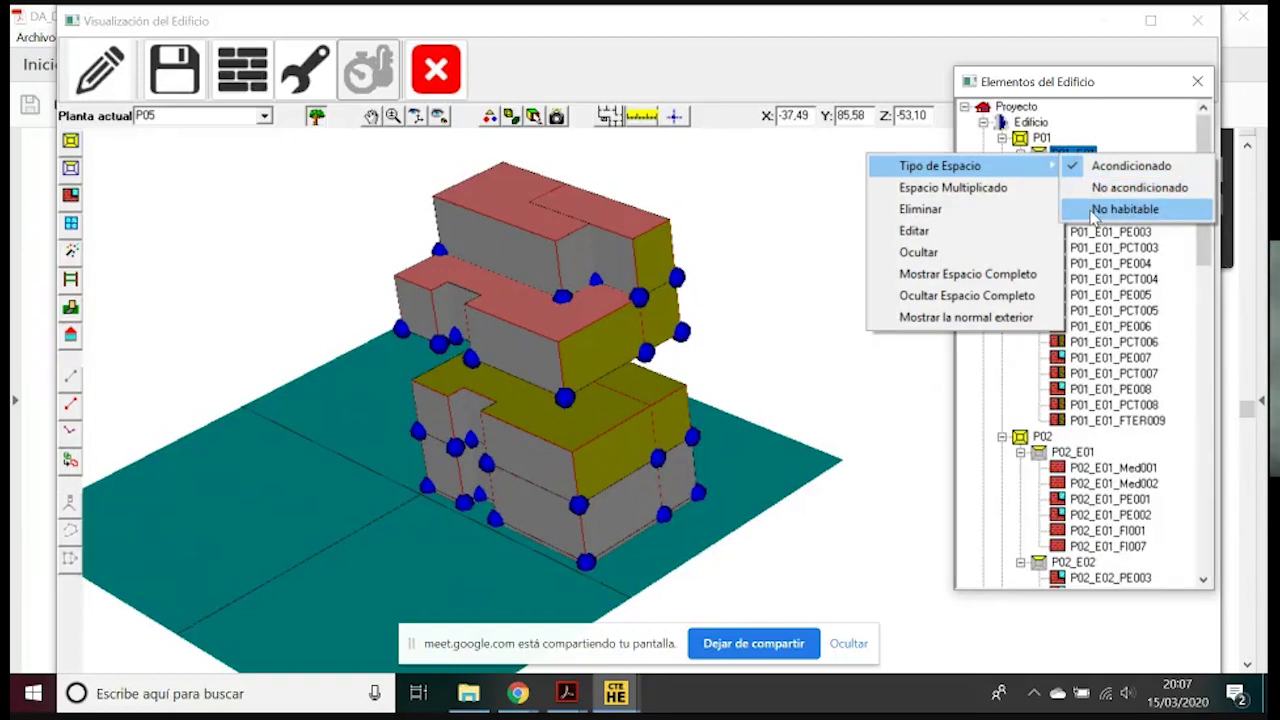
click(1094, 213)
Display the building model with transparent enclosures
drag(1199, 461, 1220, 158)
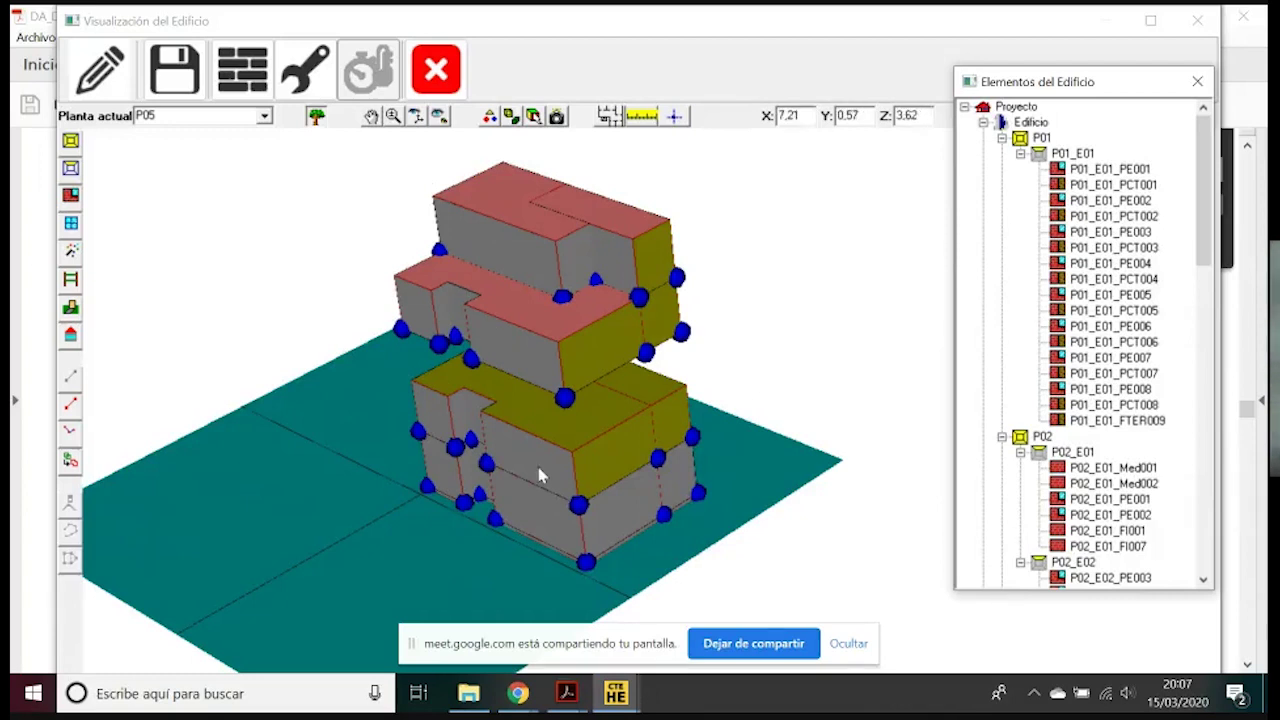
click(512, 116)
click(560, 136)
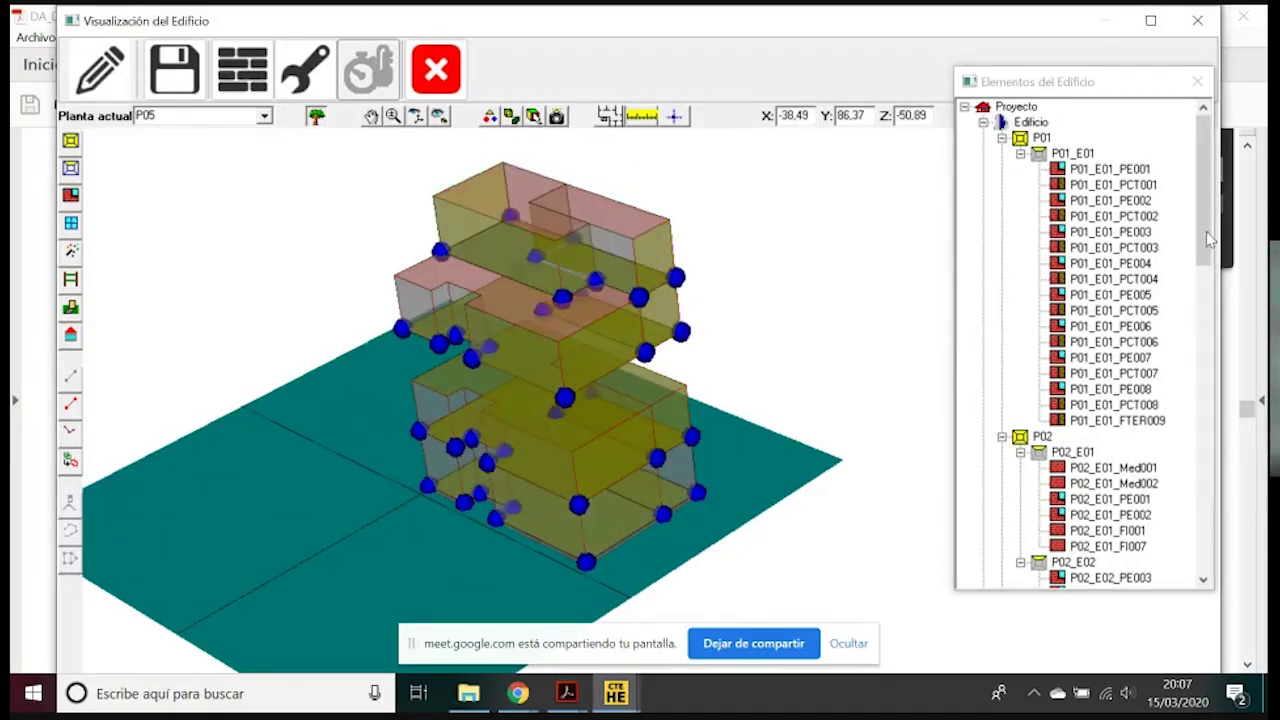
Highlight spaces P02_E01 and P02_E02 alternately to compare which part of the floor each one occupies in the model
drag(1205, 246, 1206, 292)
click(1073, 295)
click(1074, 406)
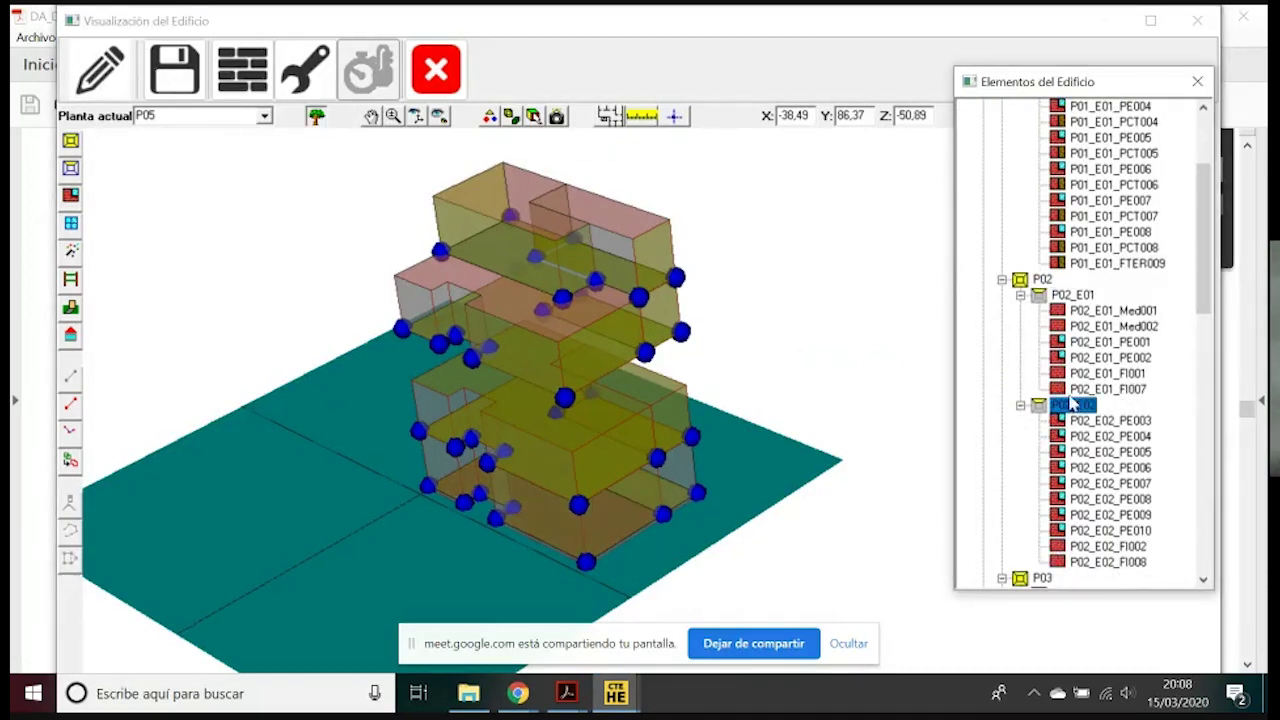
click(1070, 296)
click(1085, 406)
click(1073, 295)
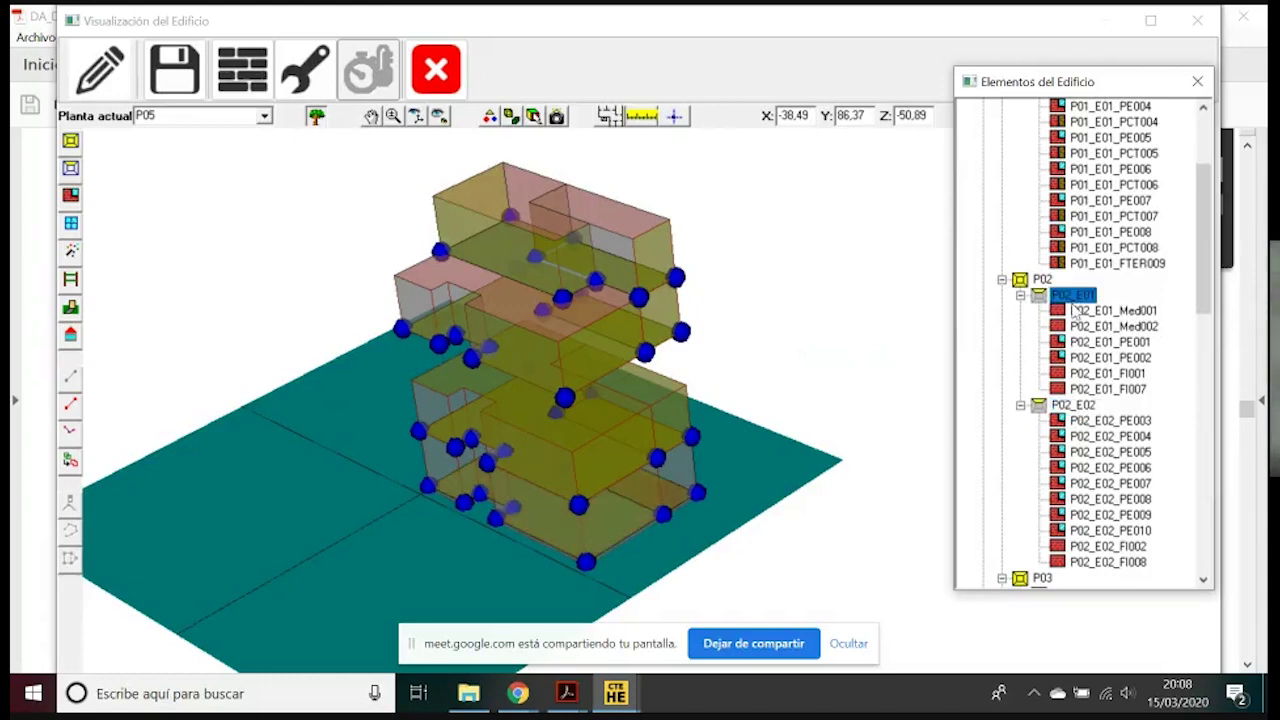
click(1074, 405)
Set the space type of P02_E01 to No acondicionado
click(1075, 296)
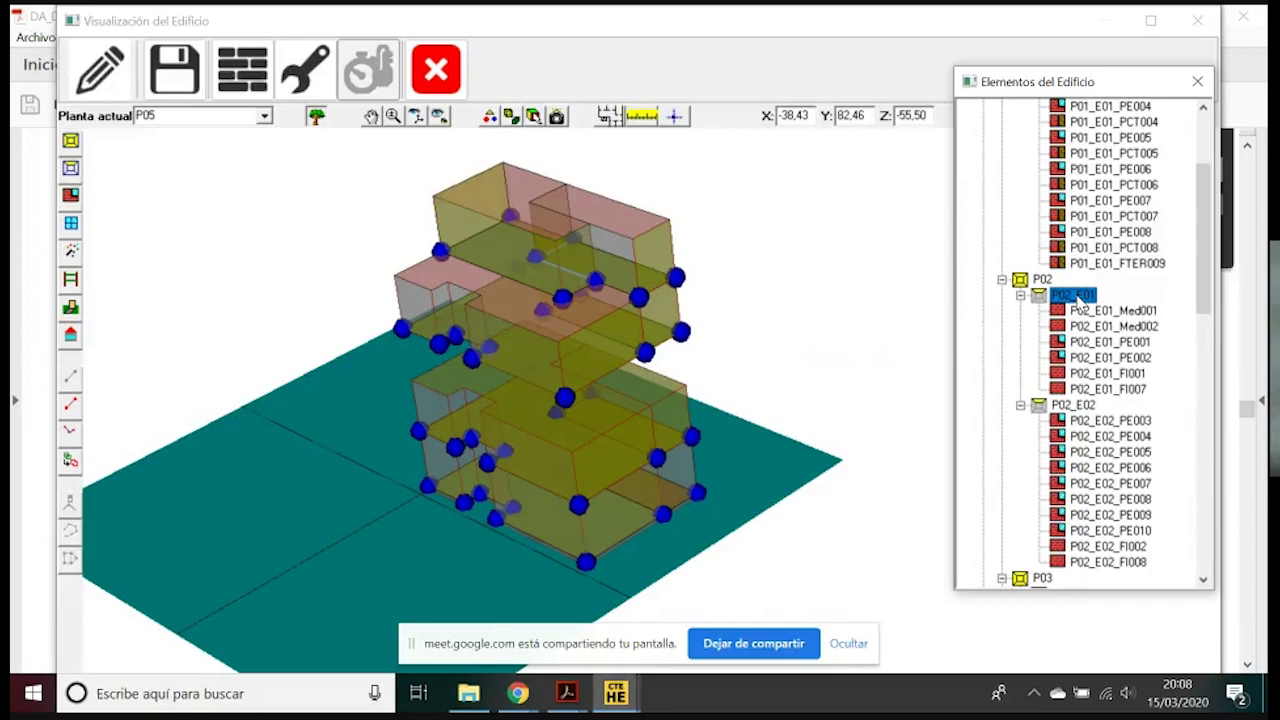
right_click(1078, 298)
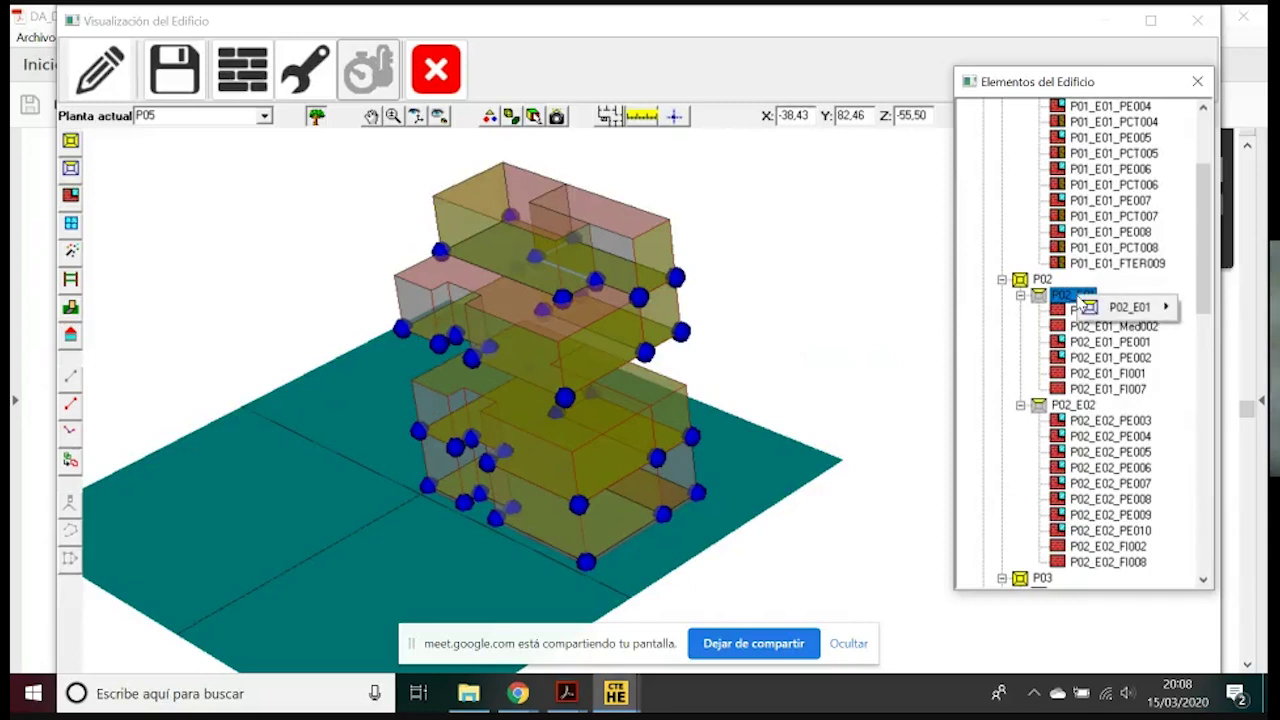
mouse_move(1100, 307)
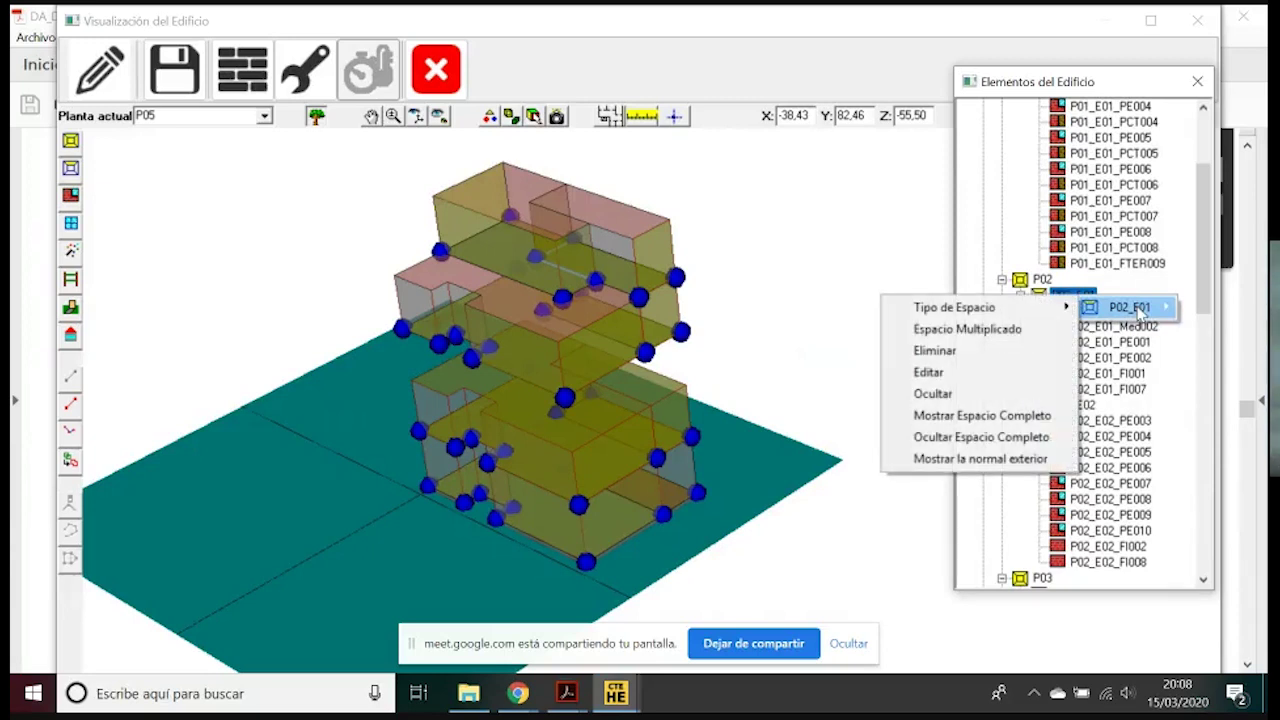
mouse_move(1010, 308)
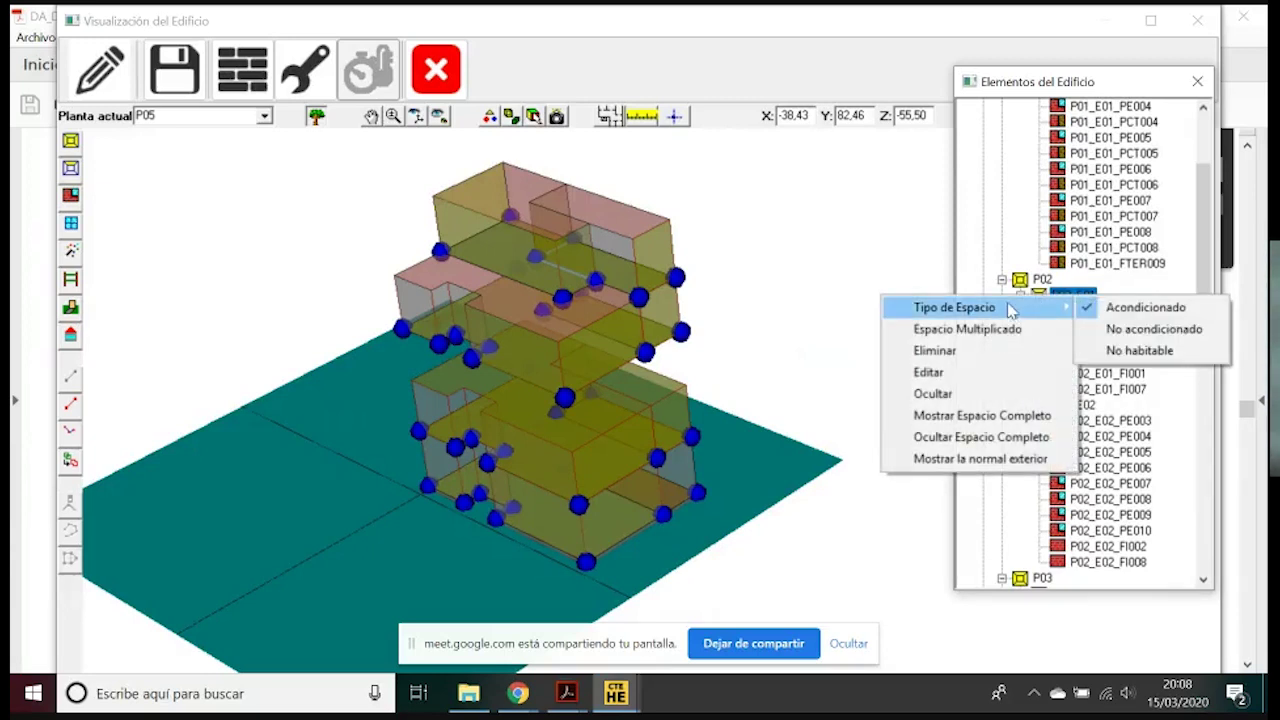
click(1136, 333)
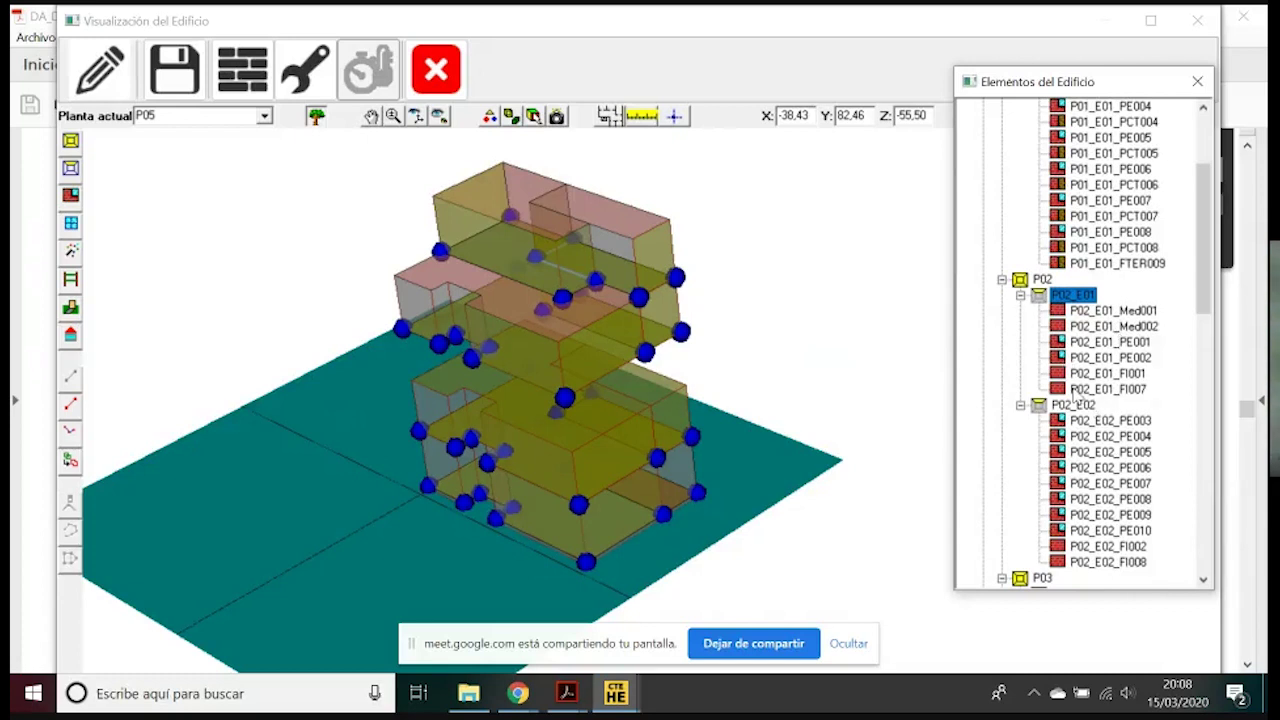
Check the space type of P02_E02 and choose Acondicionado for it
click(1073, 405)
right_click(1073, 404)
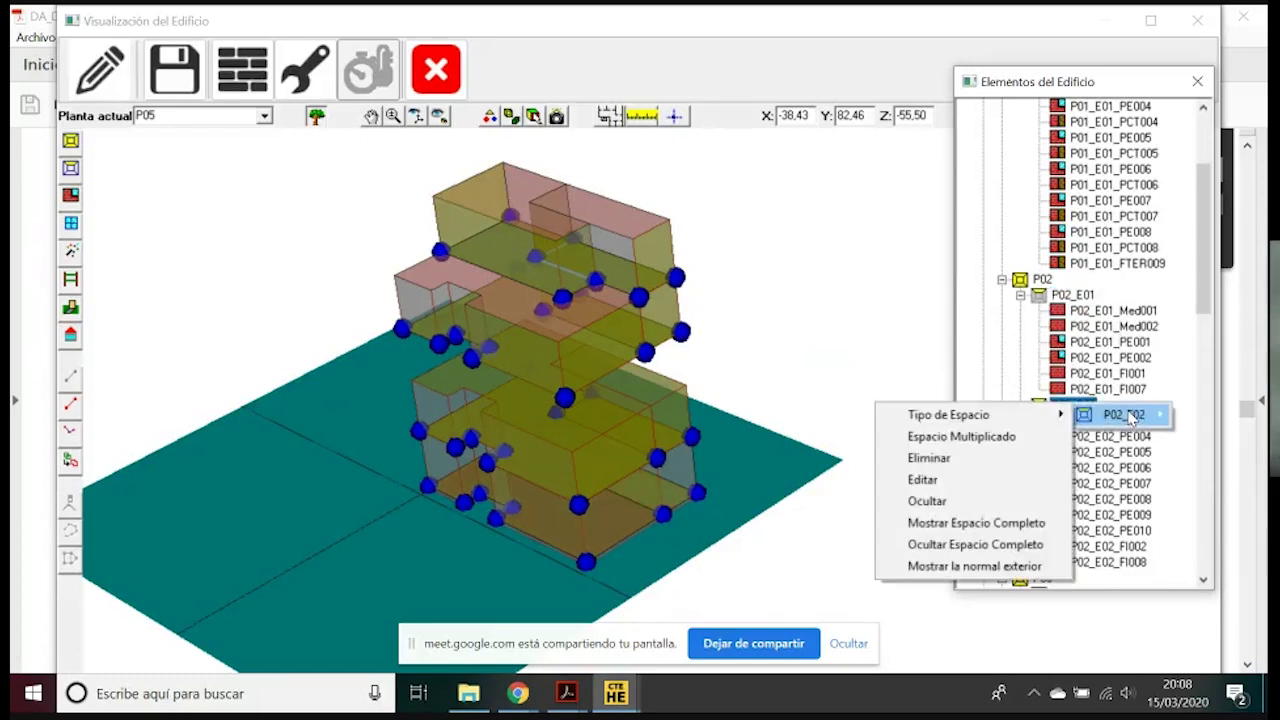
mouse_move(996, 420)
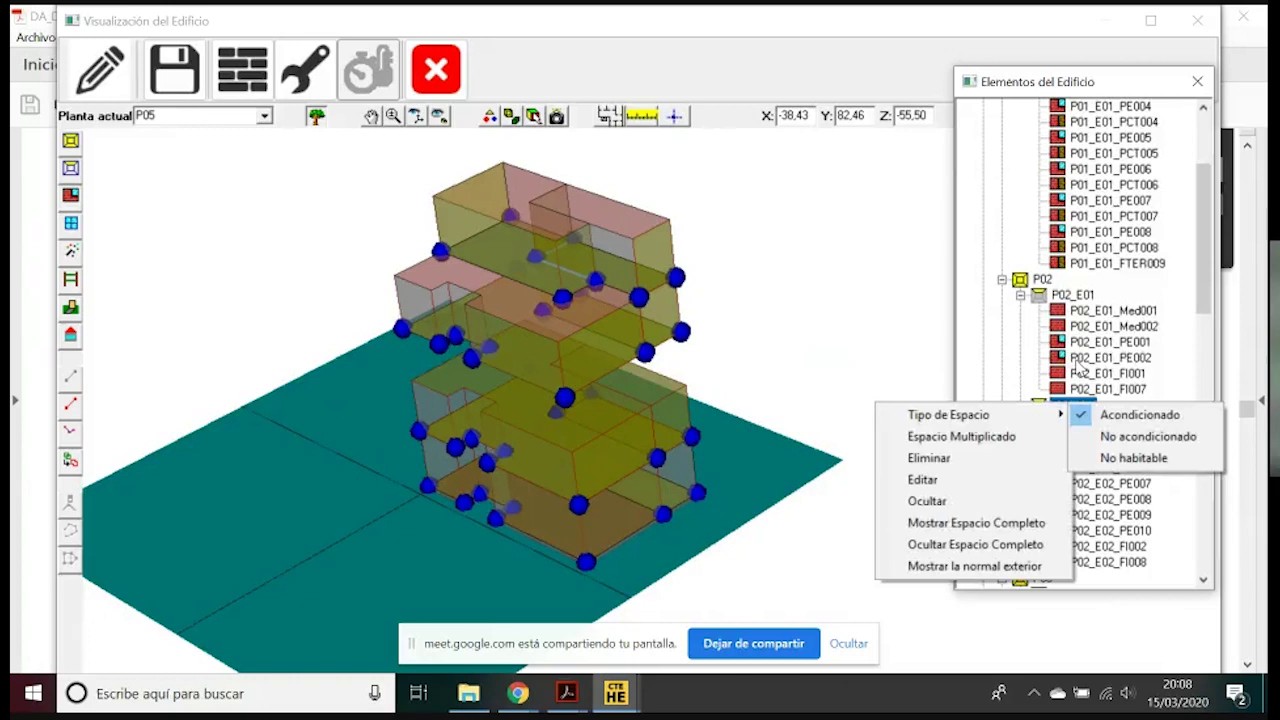
click(1135, 414)
Set the space type of P03_E01 to No acondicionado
scroll(1075, 268, down, 7)
click(1075, 268)
right_click(1075, 268)
mouse_move(1128, 280)
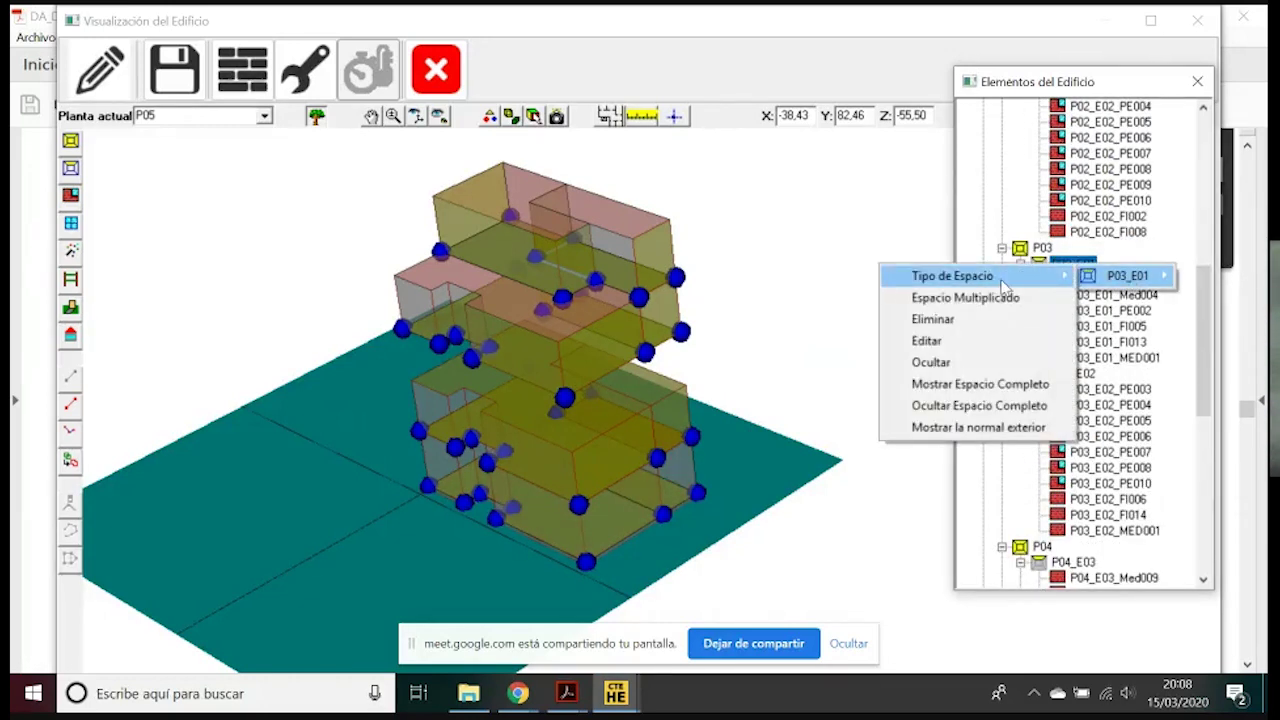
mouse_move(1003, 285)
click(1142, 295)
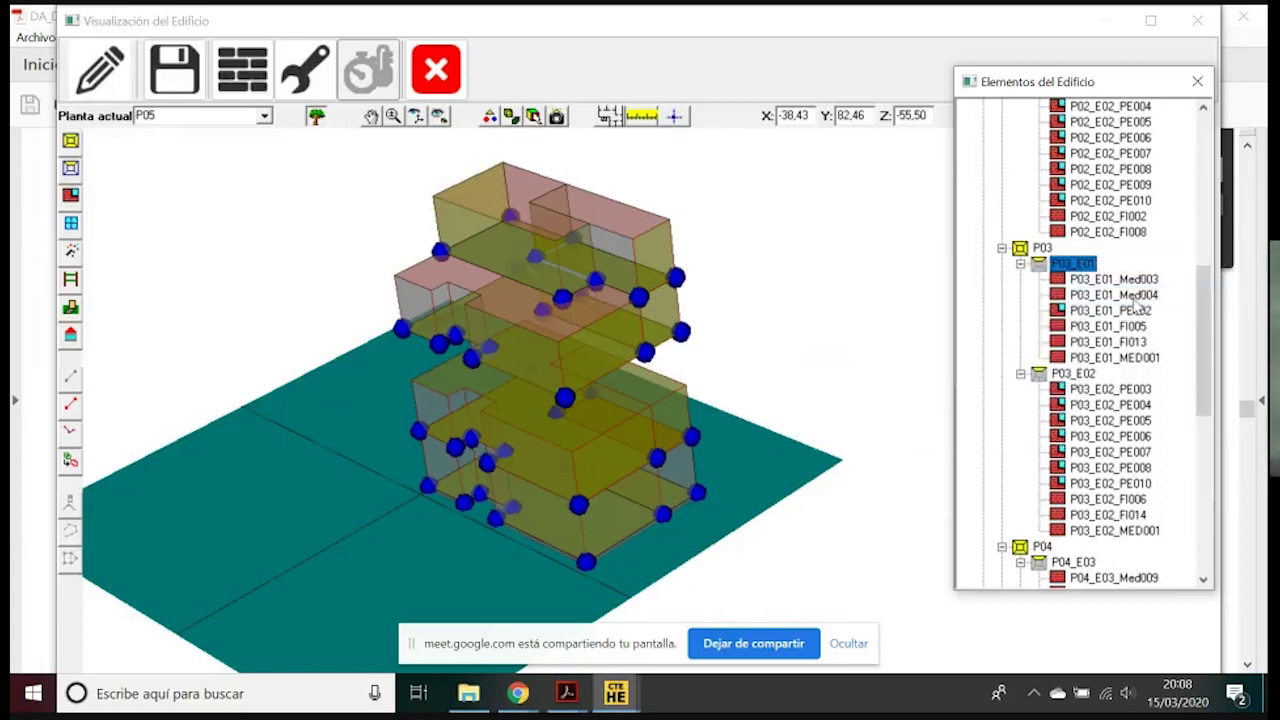
Check the space type of P03_E02 and leave it as Acondicionado
click(1066, 374)
right_click(1066, 374)
mouse_move(1075, 385)
mouse_move(1003, 385)
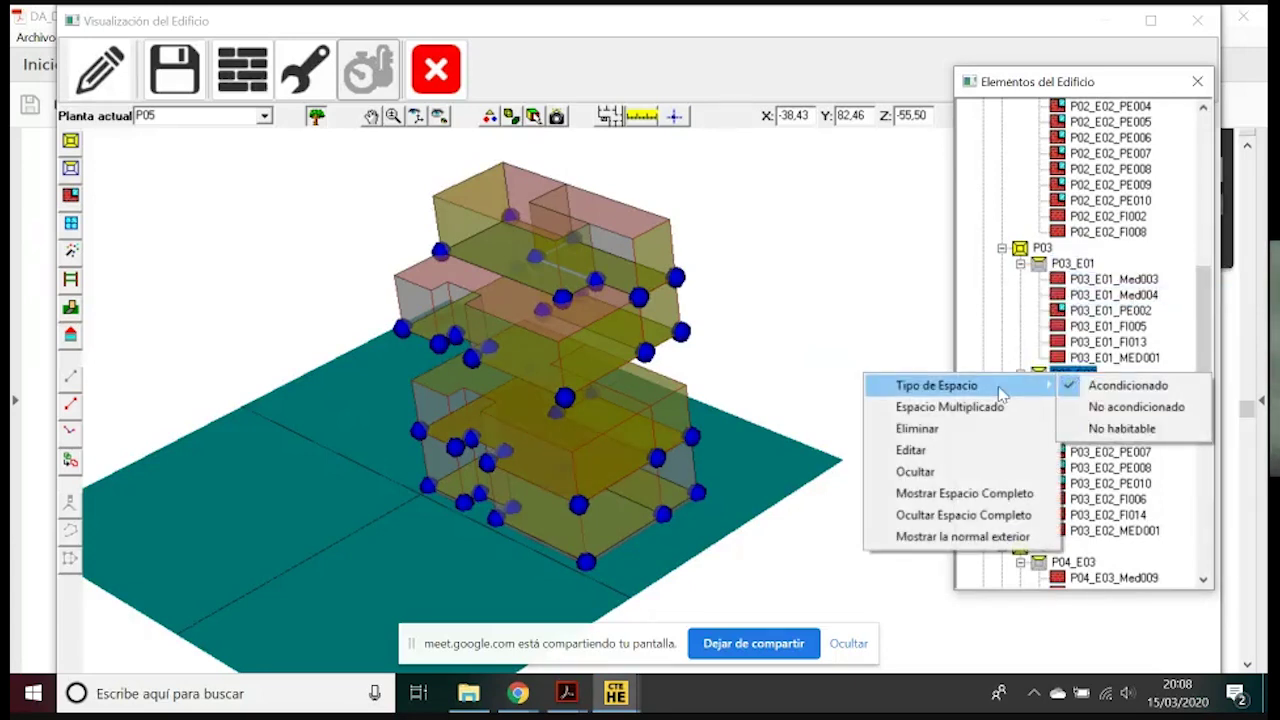
click(1068, 385)
Set the space type of P04_E03 to No acondicionado
scroll(1130, 285, down, 7)
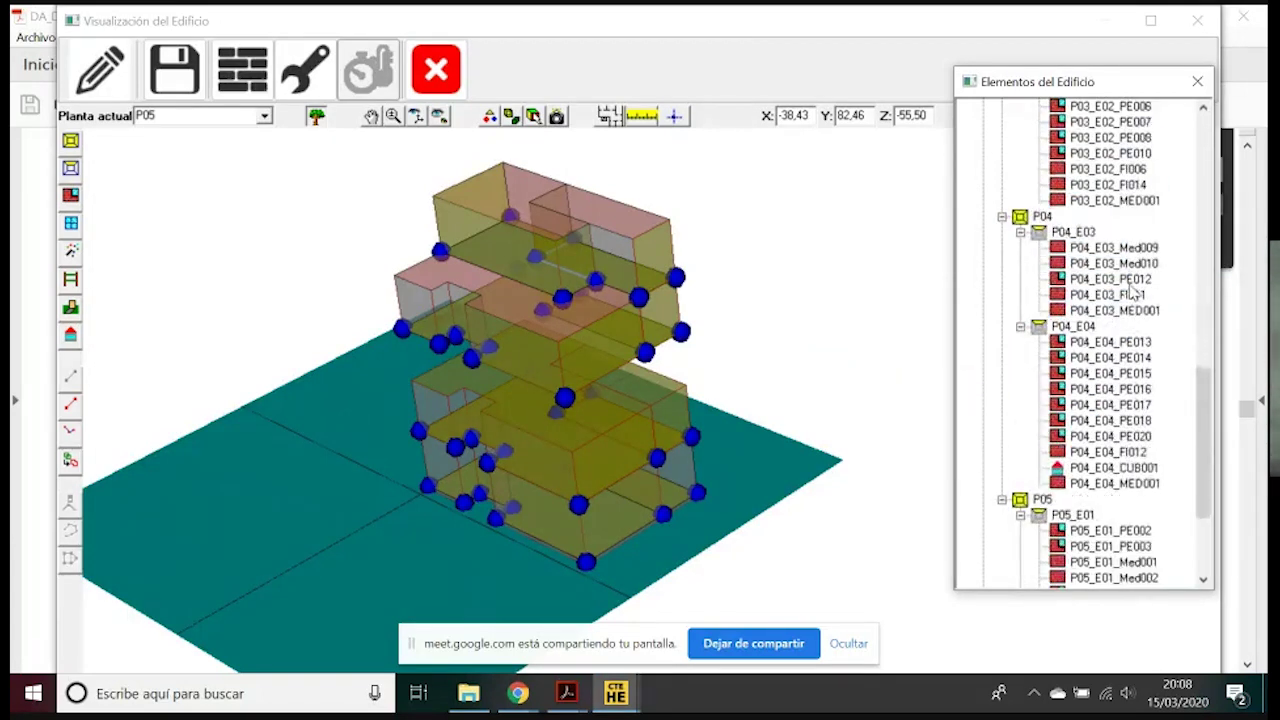
click(1062, 237)
right_click(1062, 237)
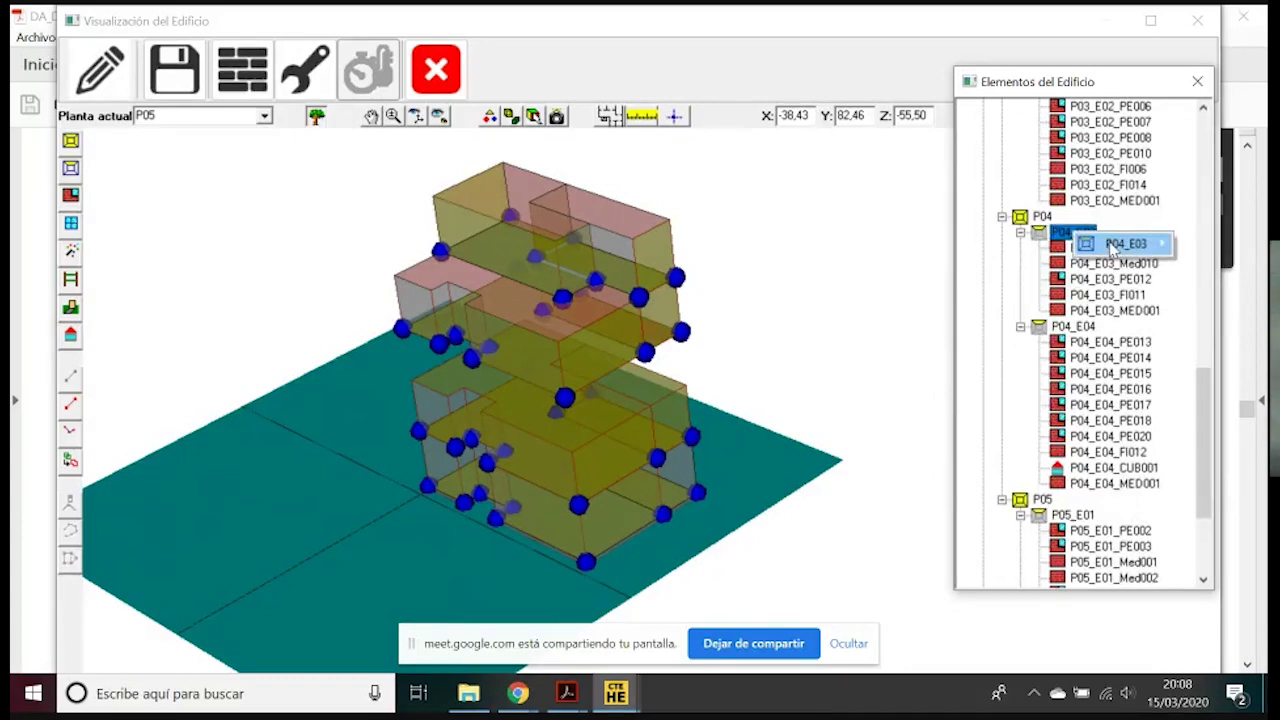
mouse_move(1120, 244)
mouse_move(1003, 249)
click(1110, 266)
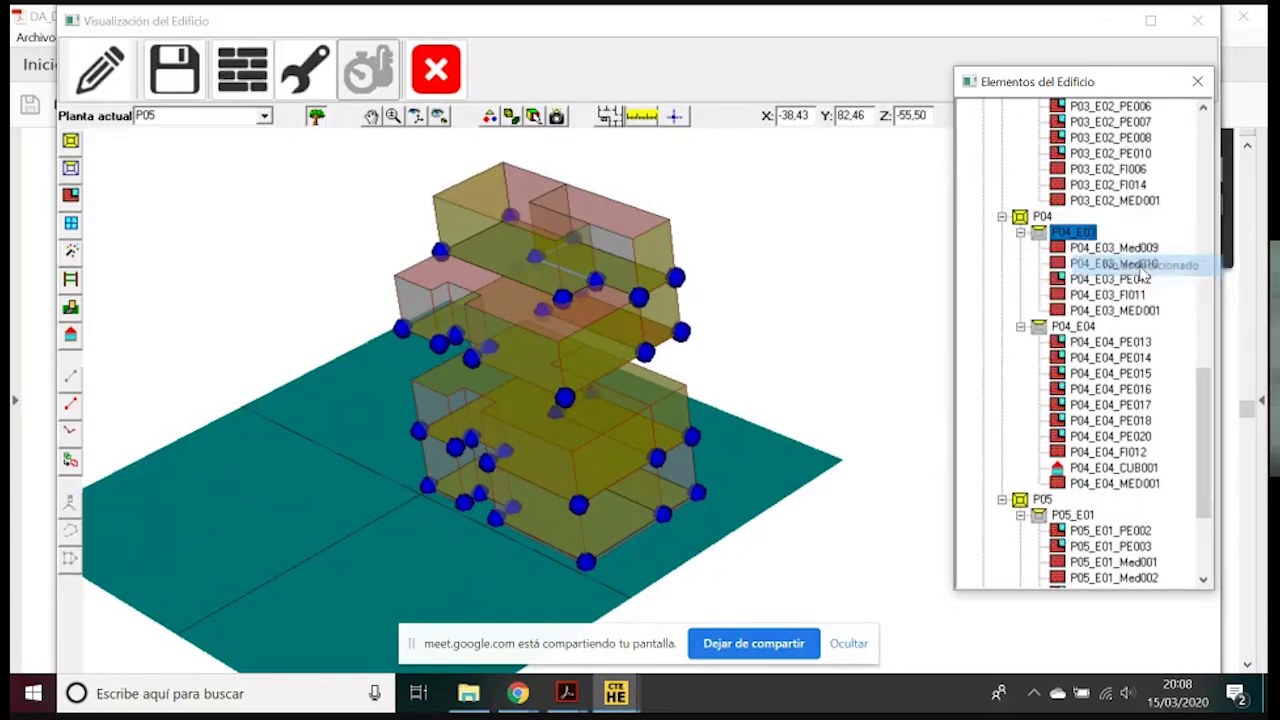
Locate the two P05 spaces in the model and set the space type of P05_E02 to No acondicionado
scroll(1122, 404, down, 4)
click(1073, 342)
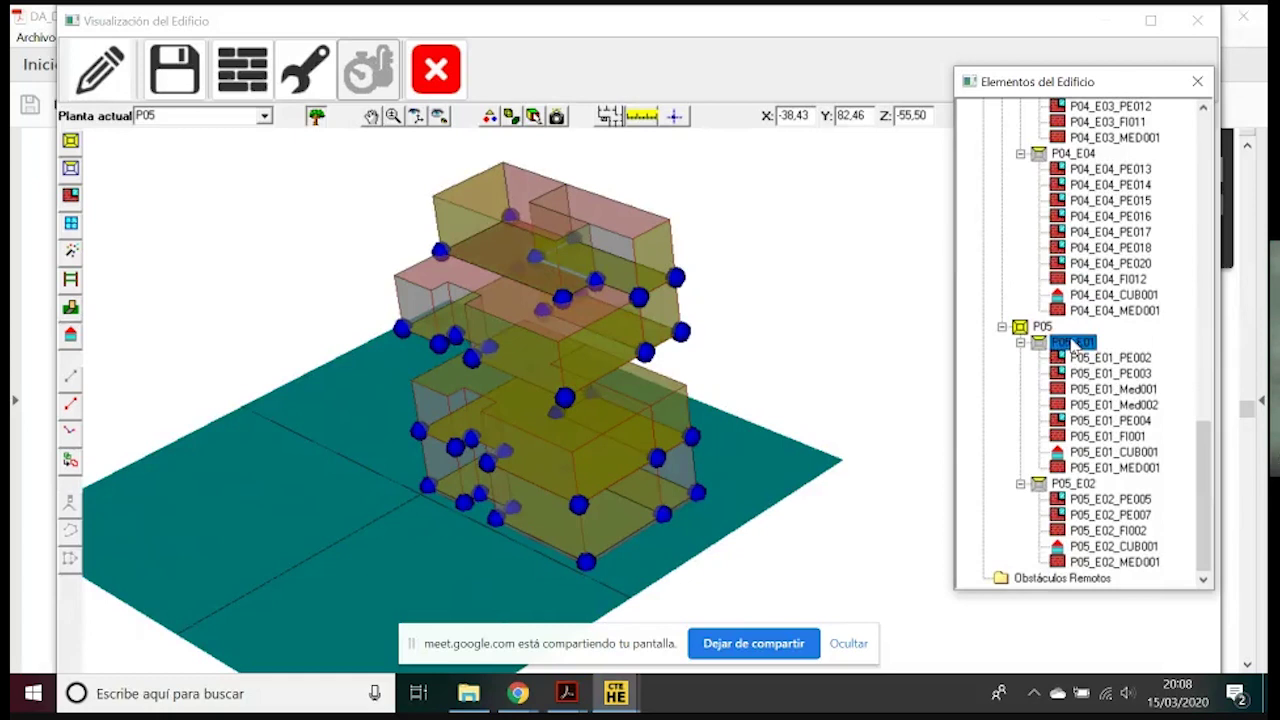
click(1070, 488)
right_click(1072, 490)
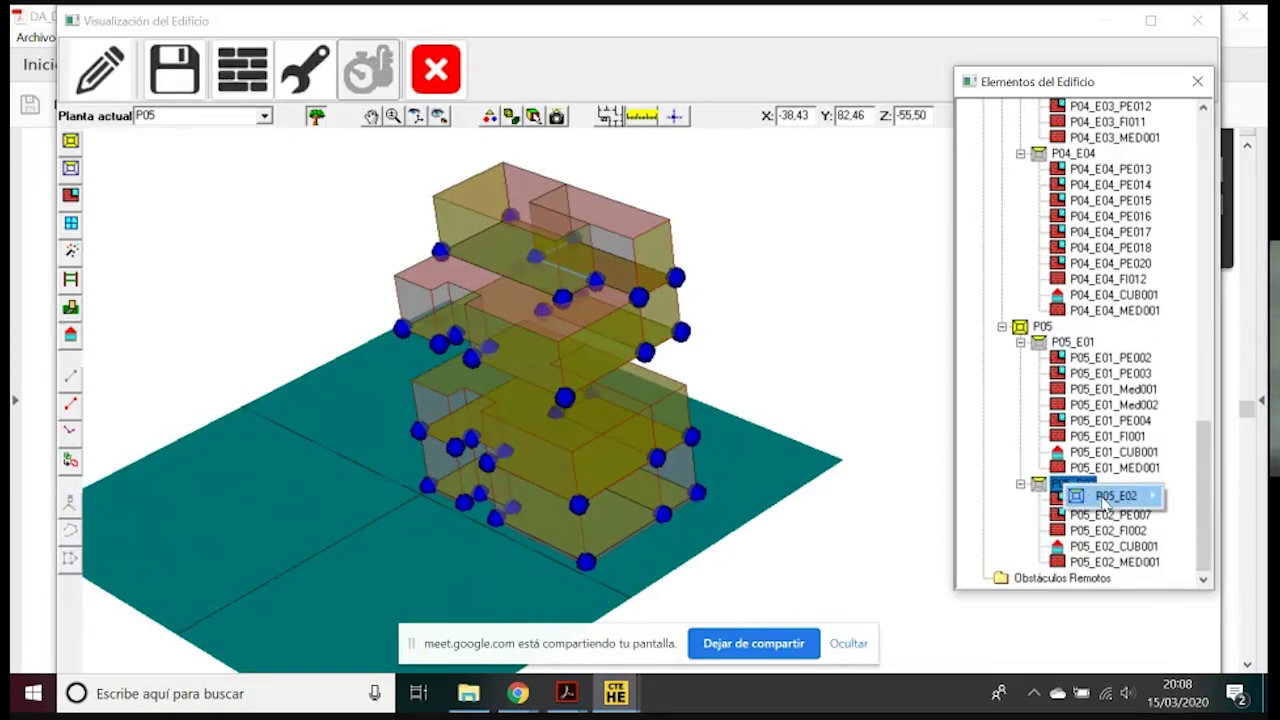
mouse_move(1105, 506)
mouse_move(1030, 496)
click(1112, 515)
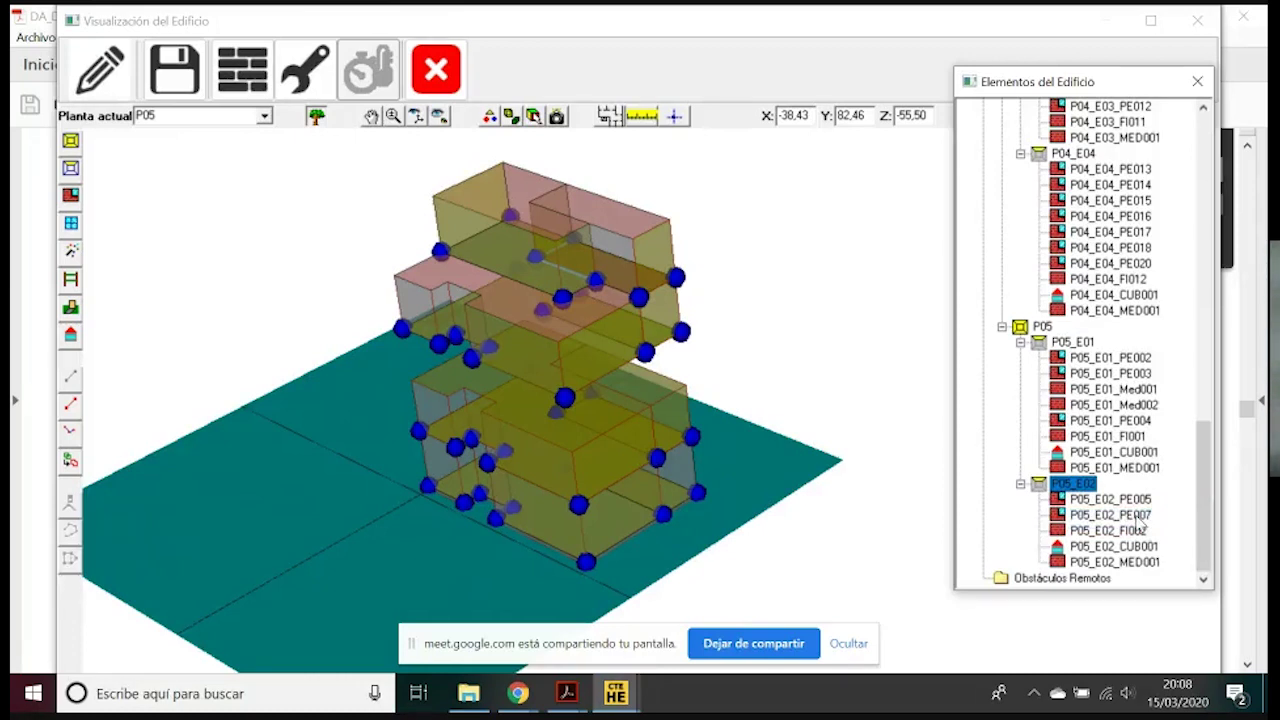
In the properties of space P01_E01, exclude it from the thermal envelope and set its use type to NIVEL_ESTANQUEIDAD_3
scroll(1140, 527, up, 20)
click(1060, 155)
right_click(1065, 157)
mouse_move(1110, 164)
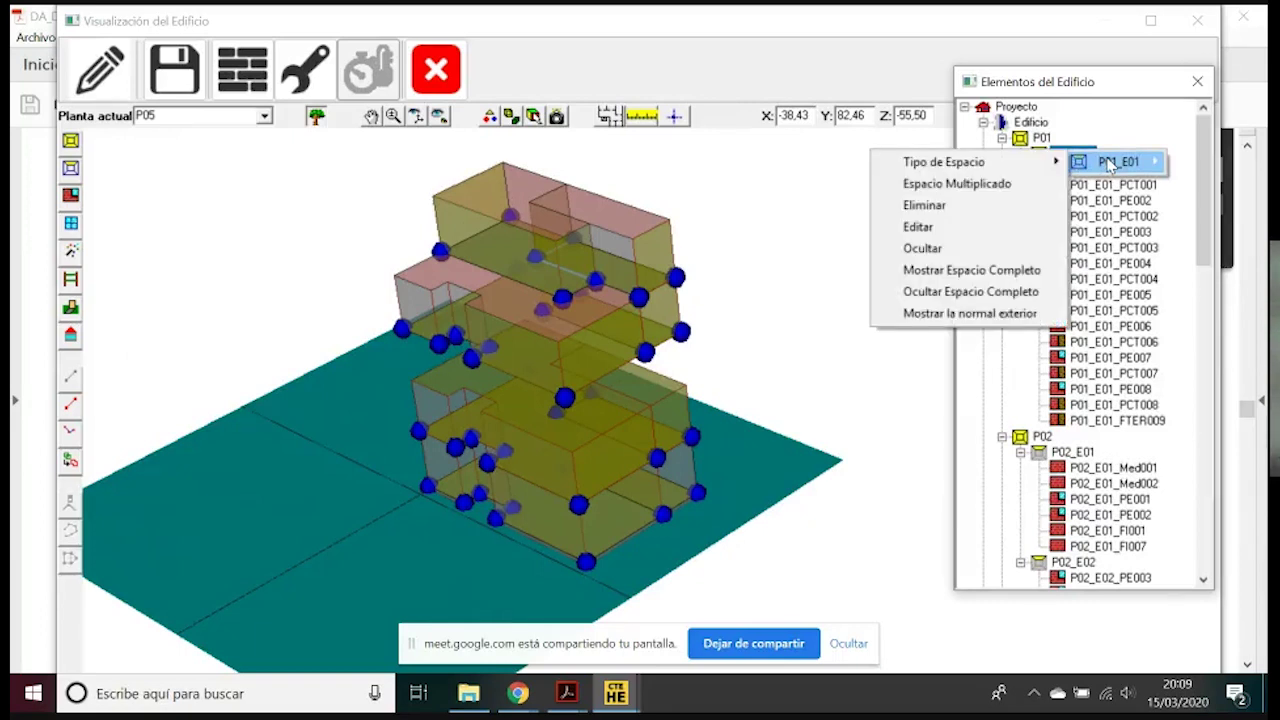
click(958, 230)
double_click(506, 200)
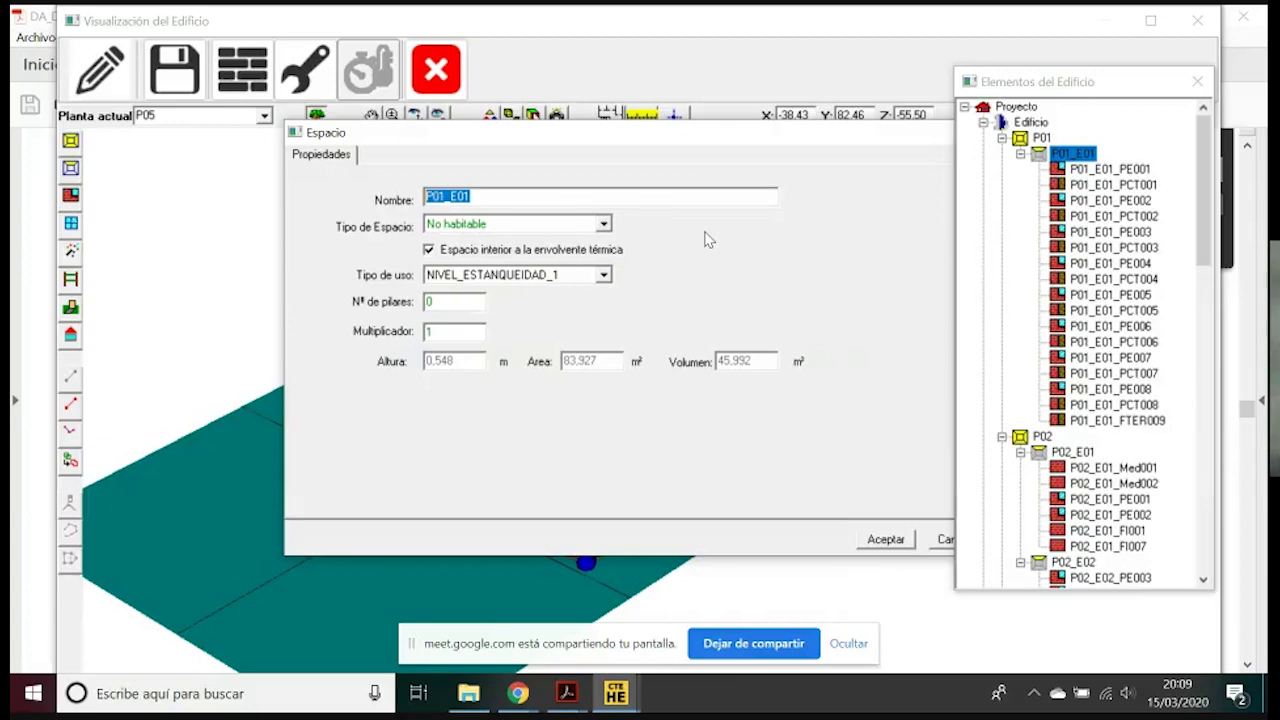
click(430, 250)
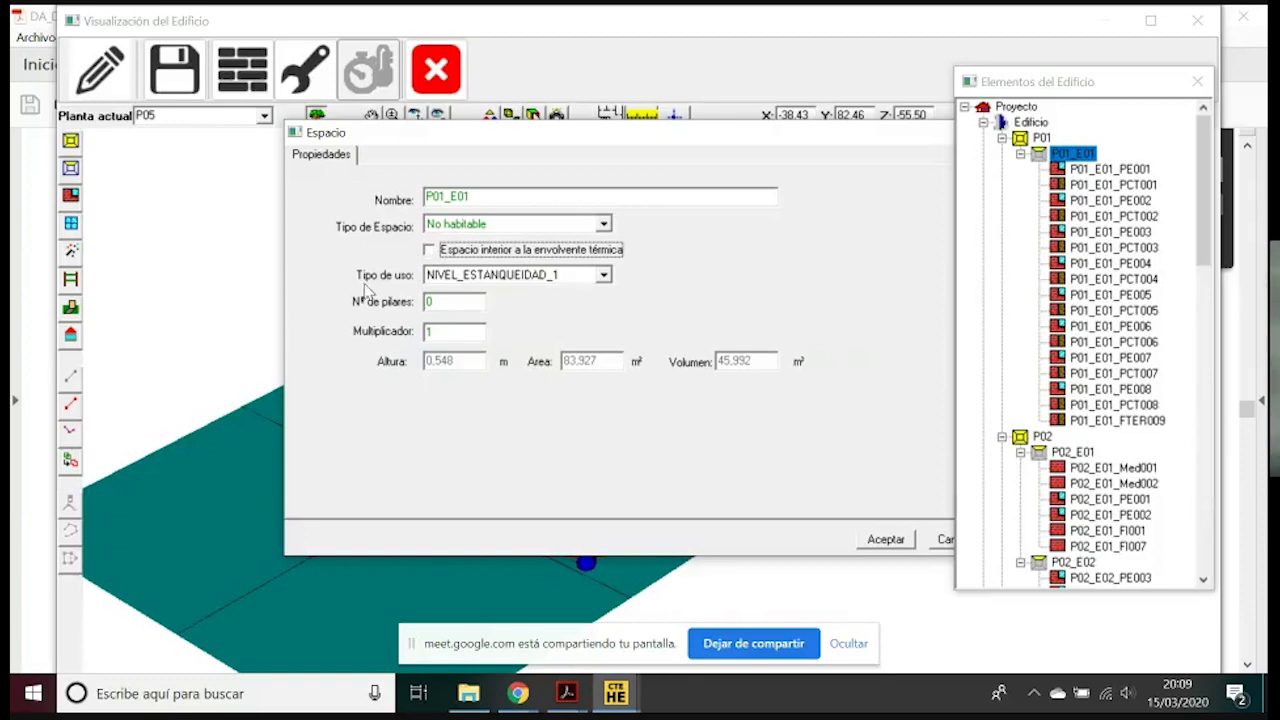
click(604, 277)
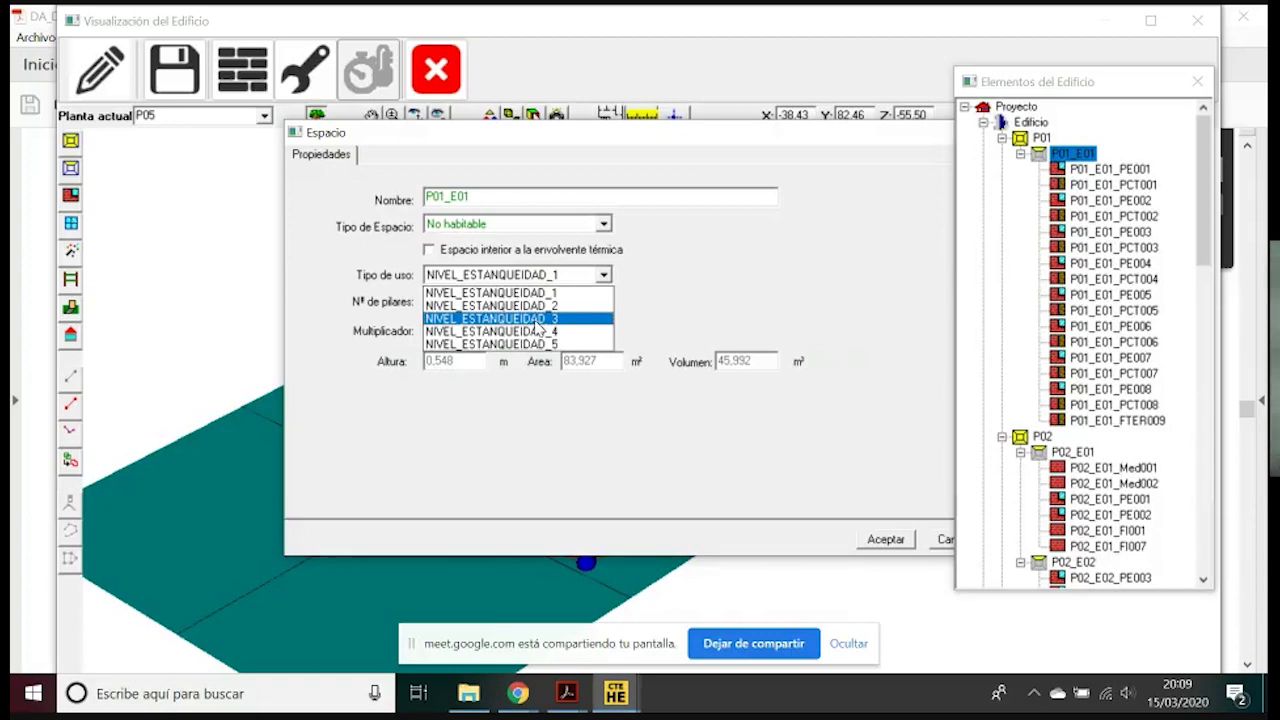
click(537, 318)
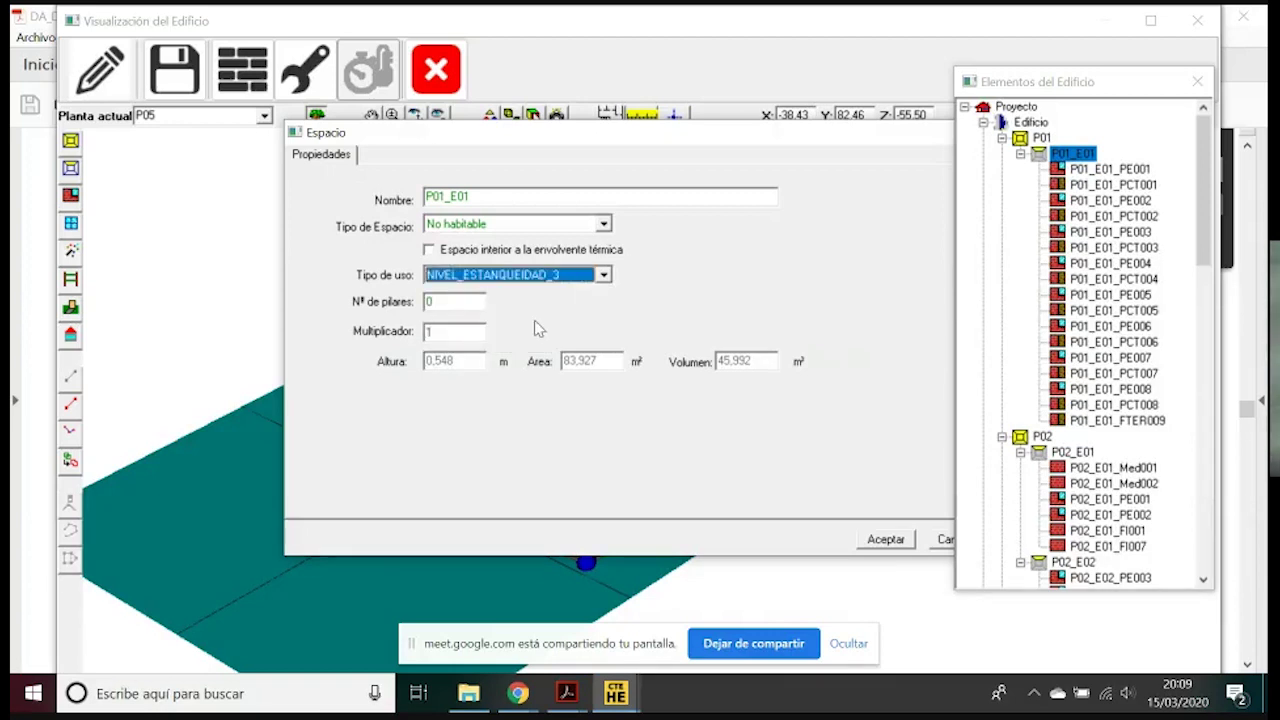
Set the number of pillars of space P01_E01 to 5 and accept its properties
drag(458, 302, 386, 308)
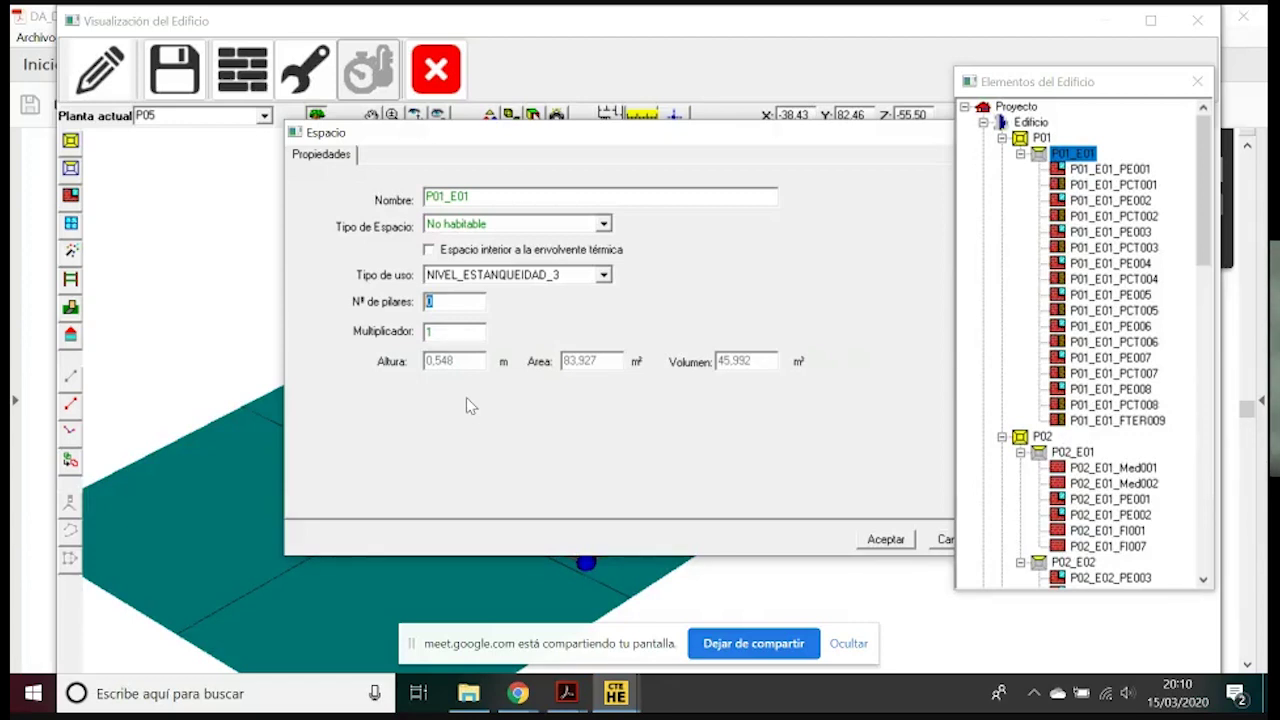
text(5)
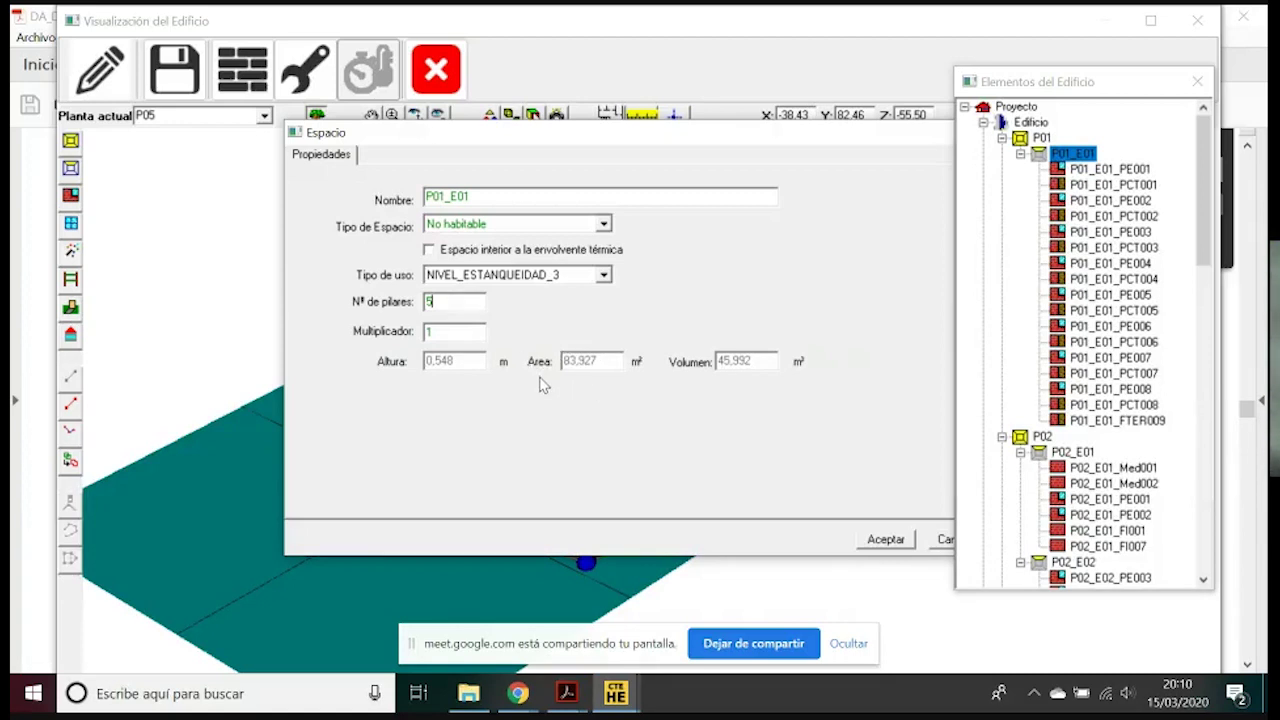
click(886, 540)
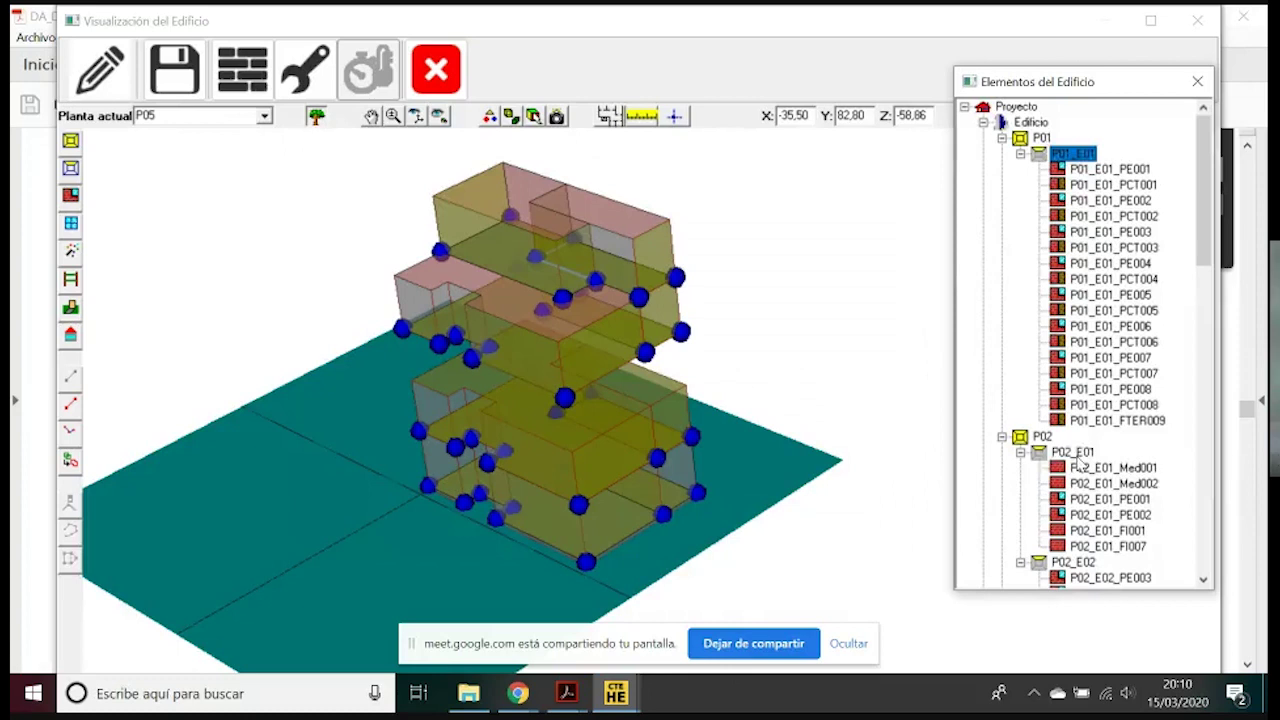
Edit space P02_E01 to have 3 pillars and accept its properties
click(1073, 452)
scroll(1077, 463, down, 2)
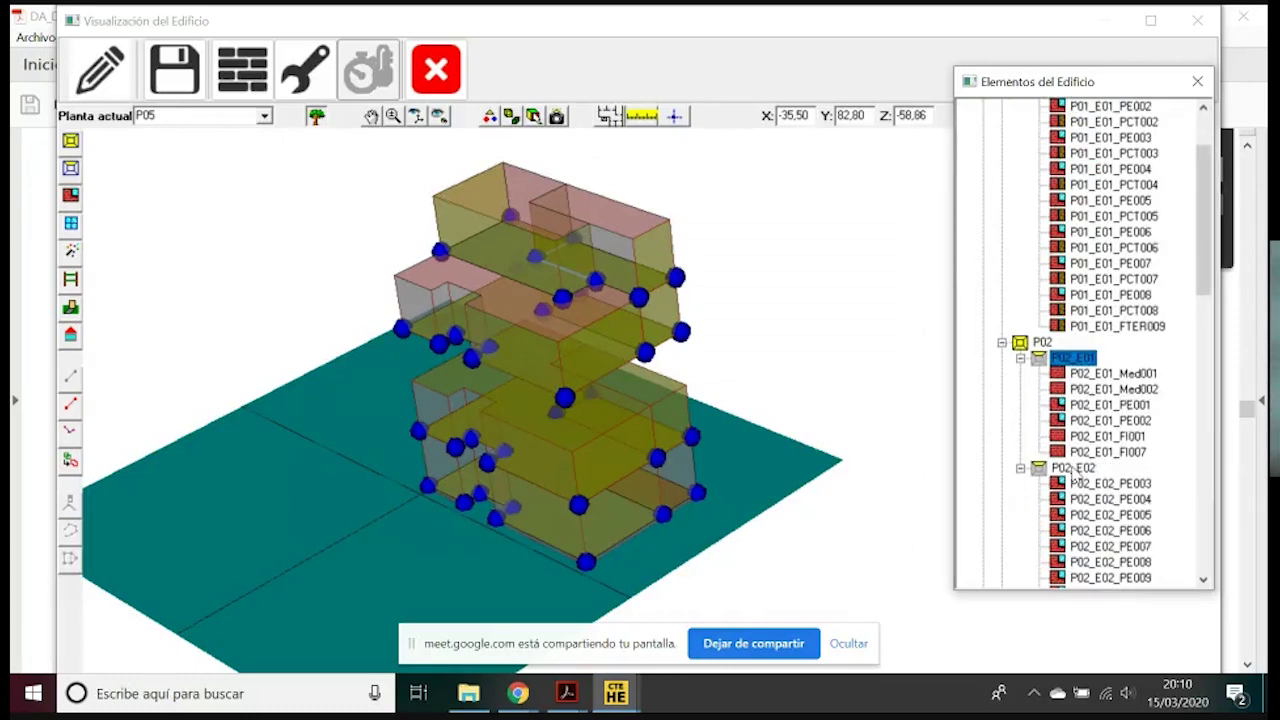
right_click(1072, 360)
mouse_move(1090, 364)
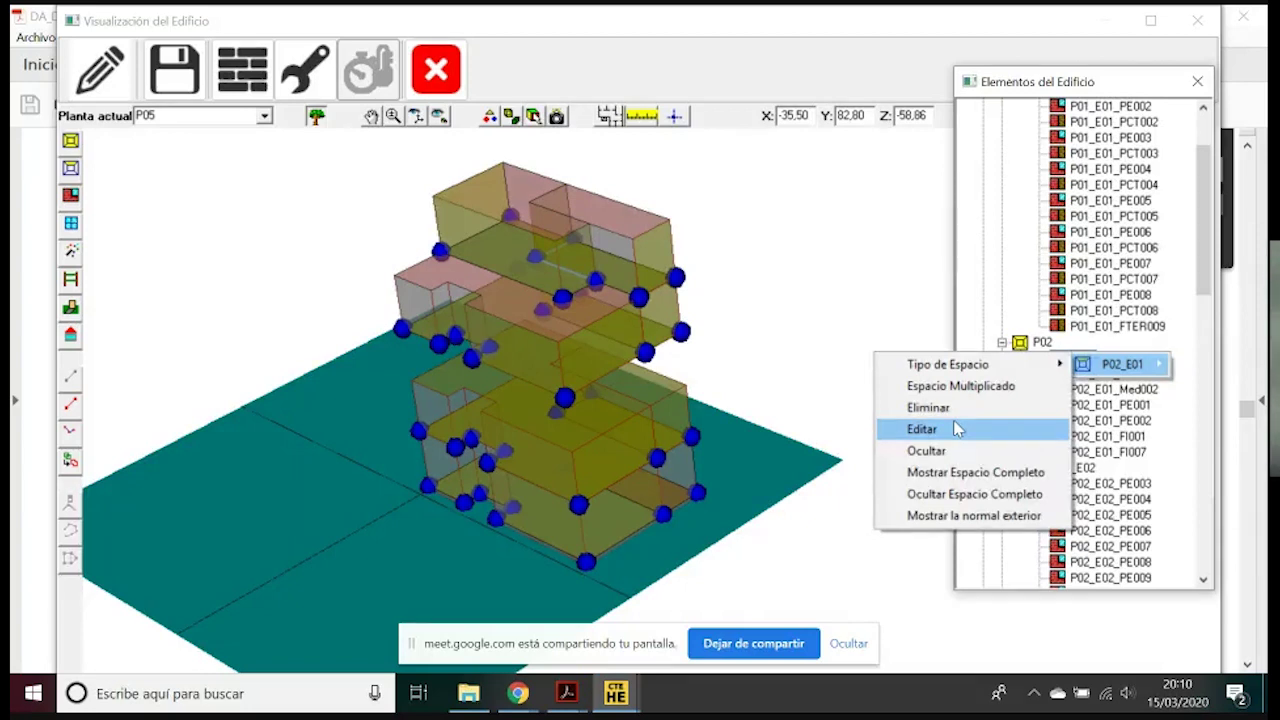
click(955, 428)
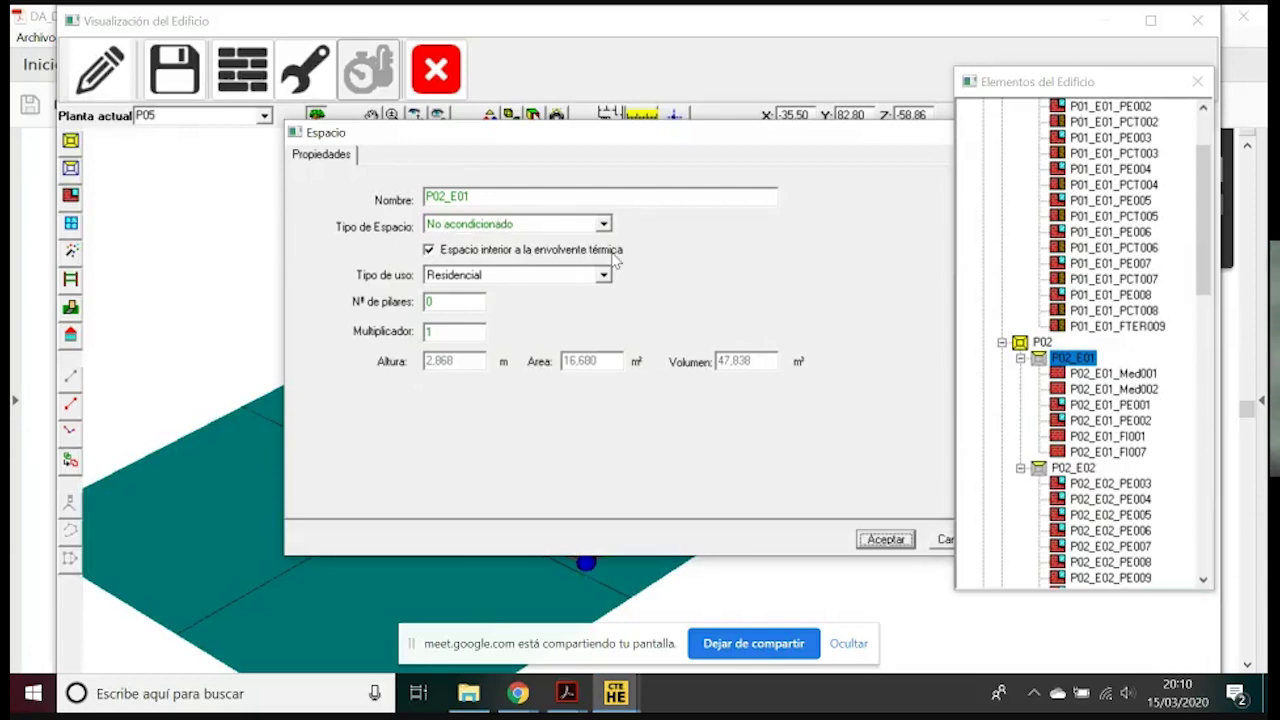
click(436, 300)
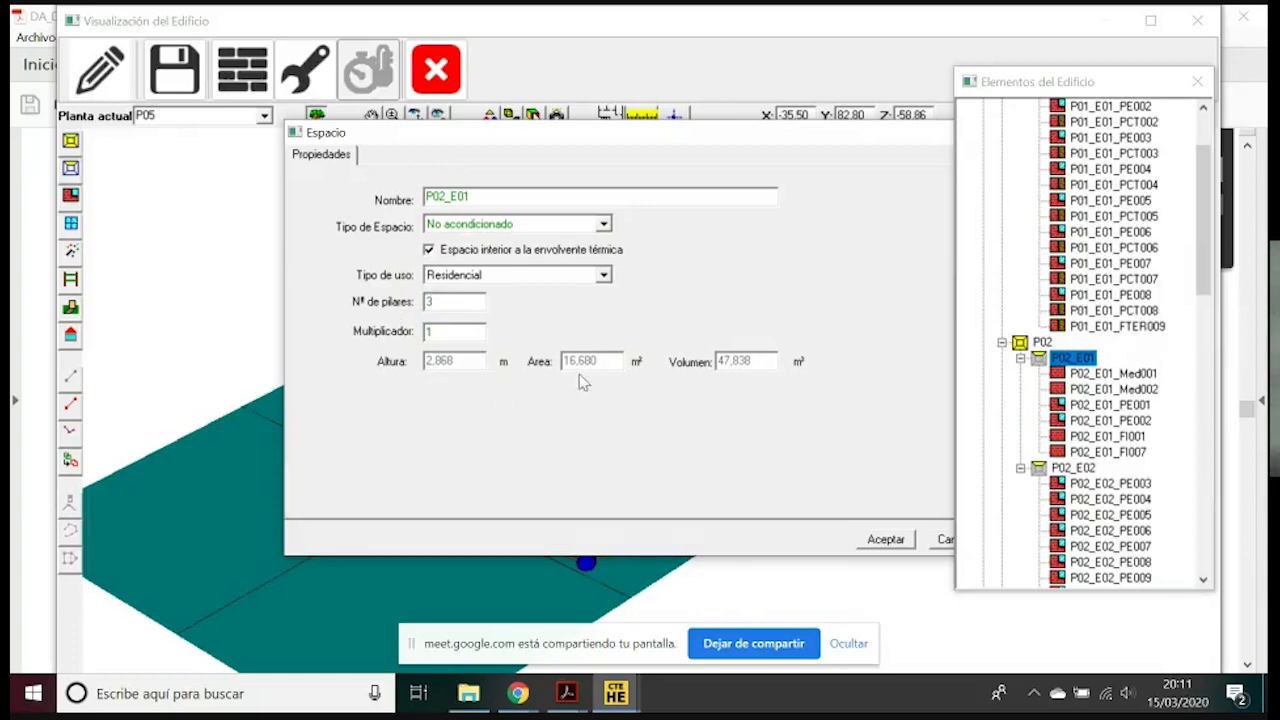
click(890, 539)
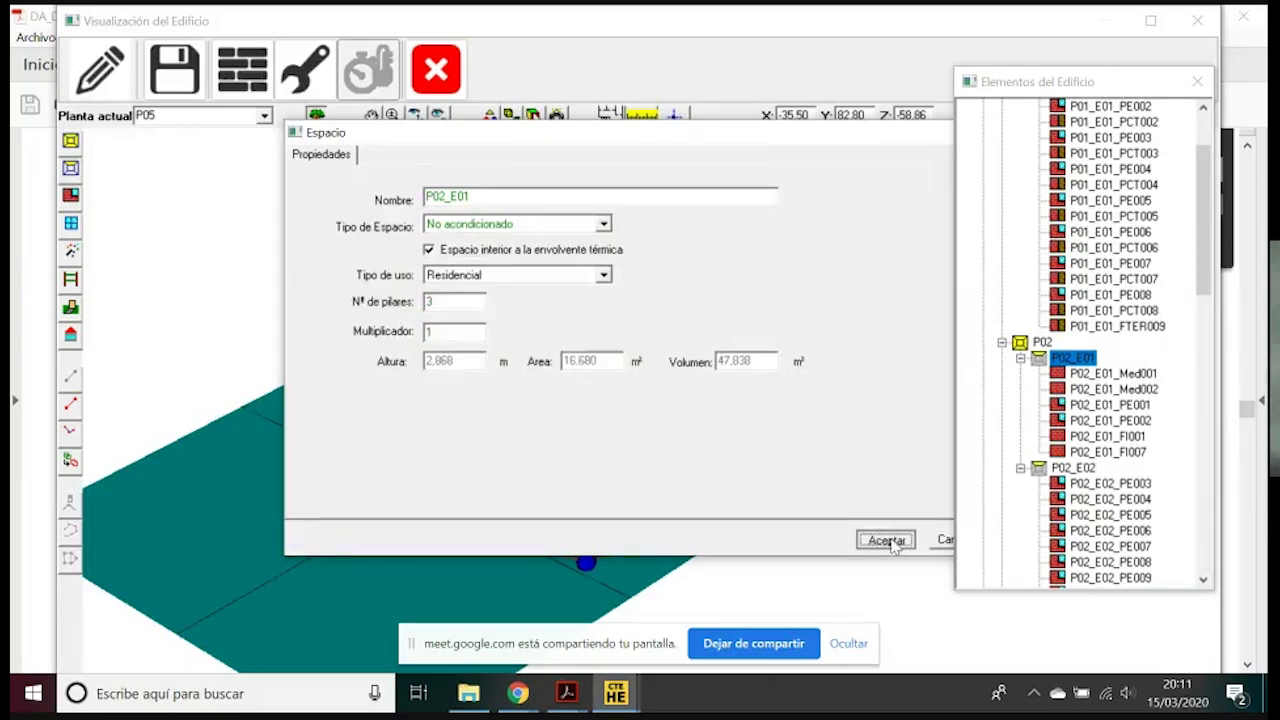
Edit the number of pillars in the properties of space P02_E02 and accept them
right_click(1088, 478)
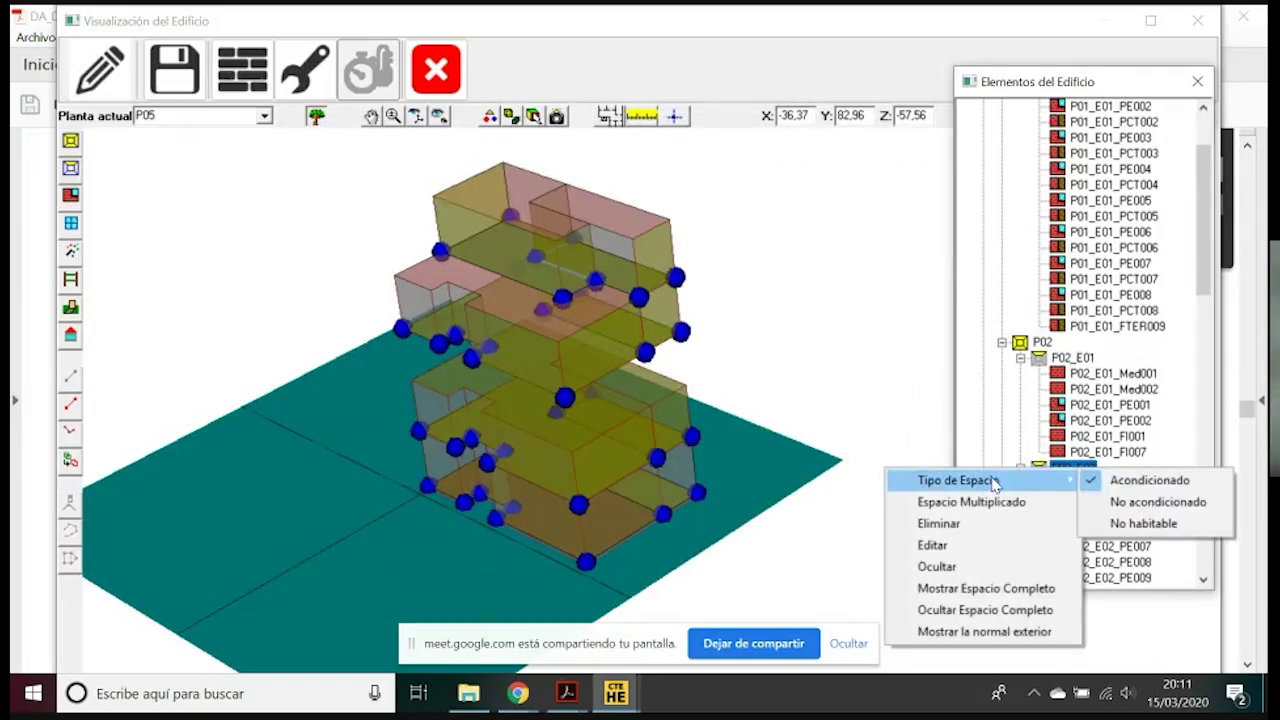
click(957, 547)
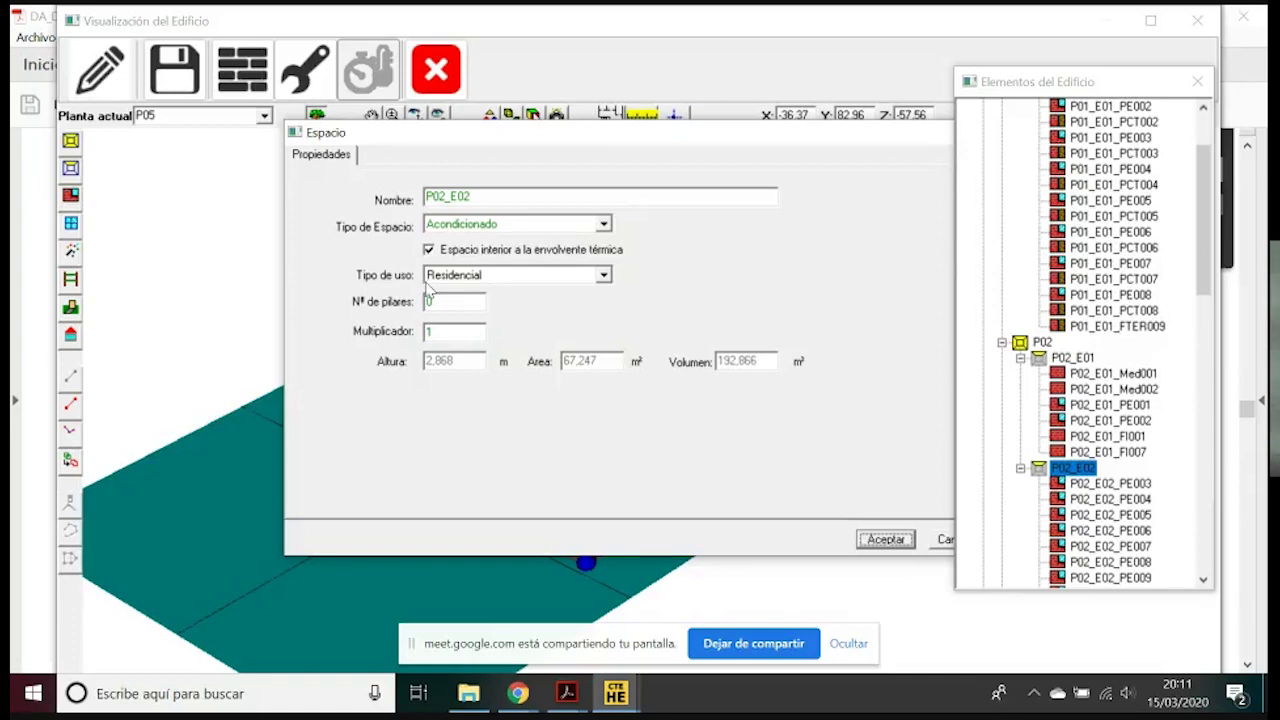
double_click(463, 297)
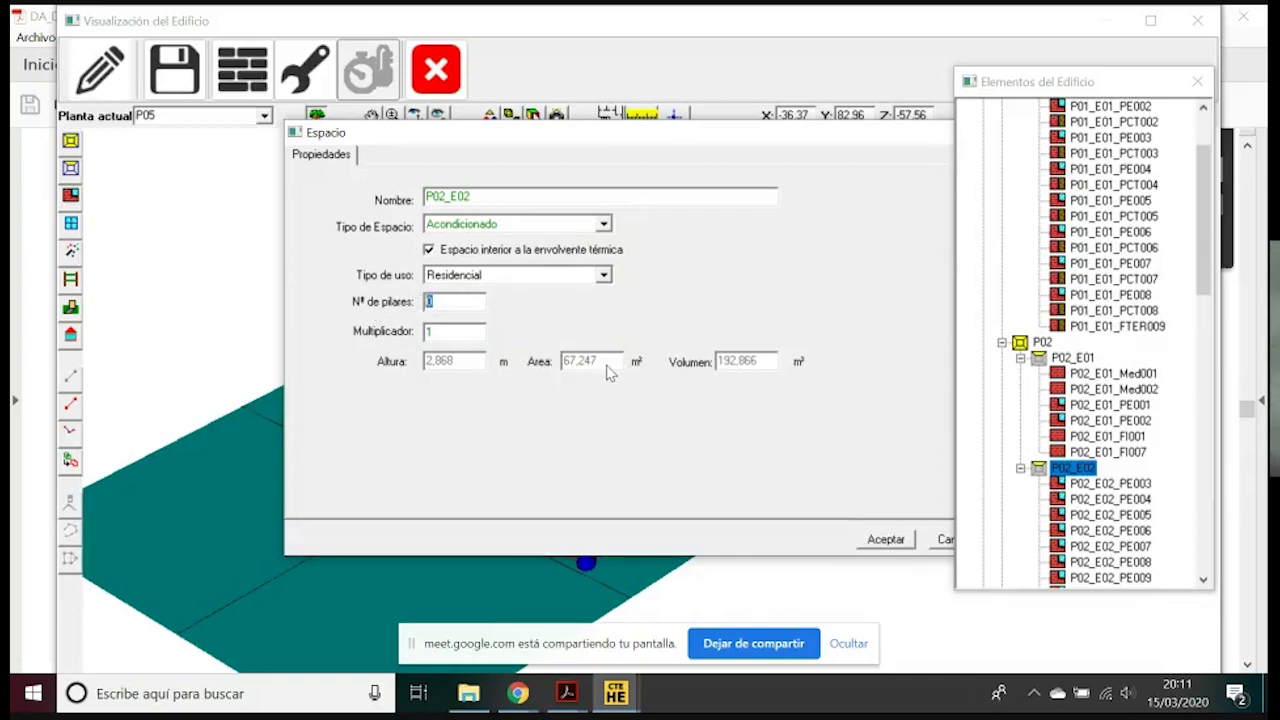
click(890, 541)
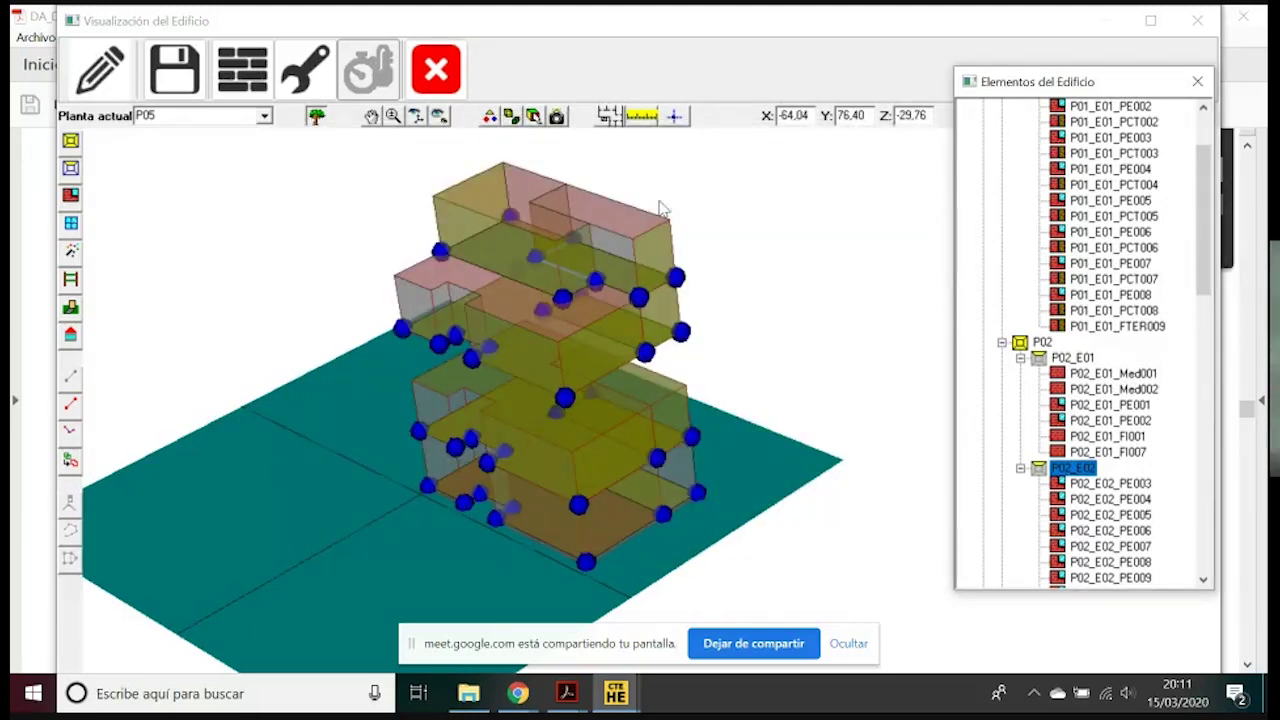
scroll(1118, 295, down, 15)
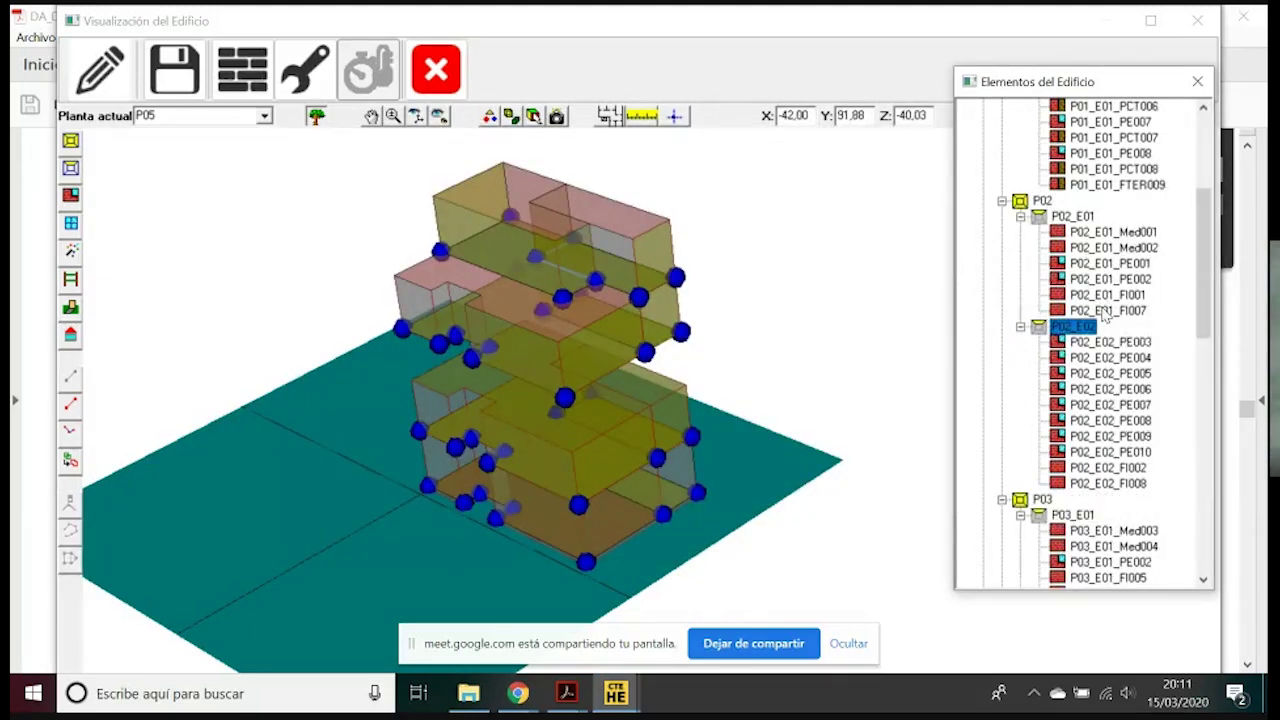
scroll(1120, 345, up, 10)
click(1118, 345)
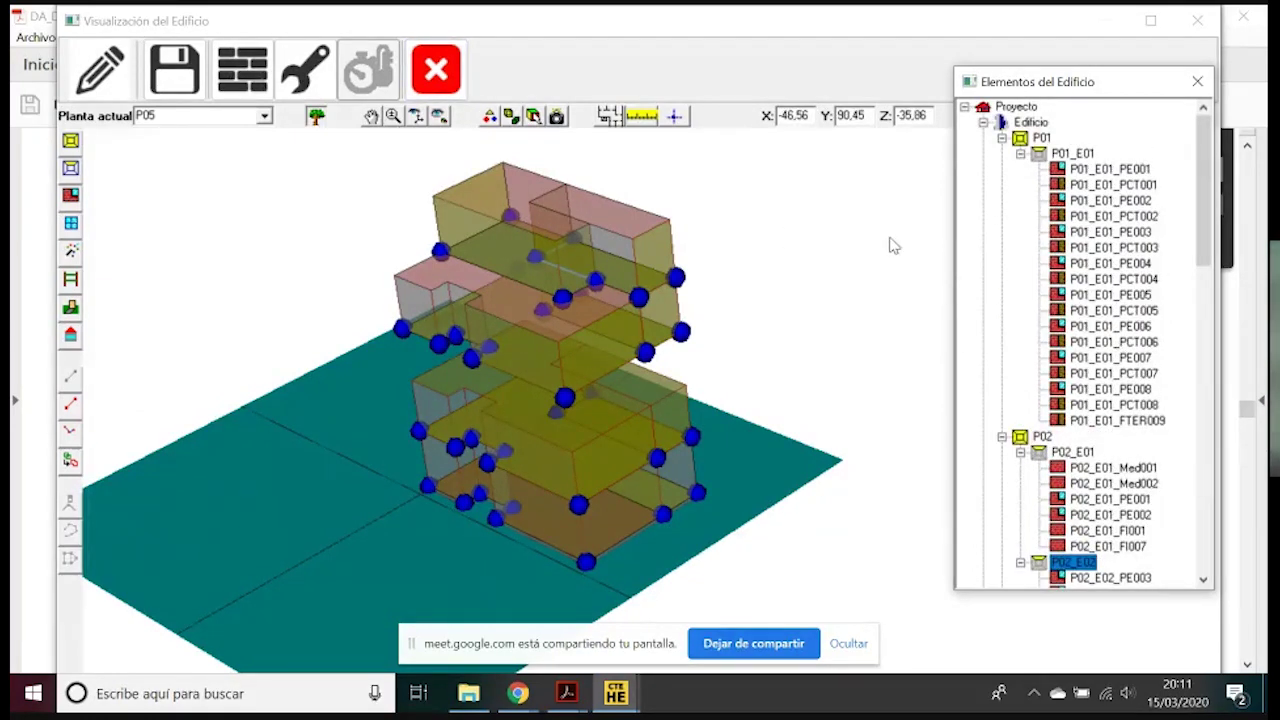
Display the building model with opaque surfaces and orbit it to show the roofs and facades
click(487, 120)
click(534, 160)
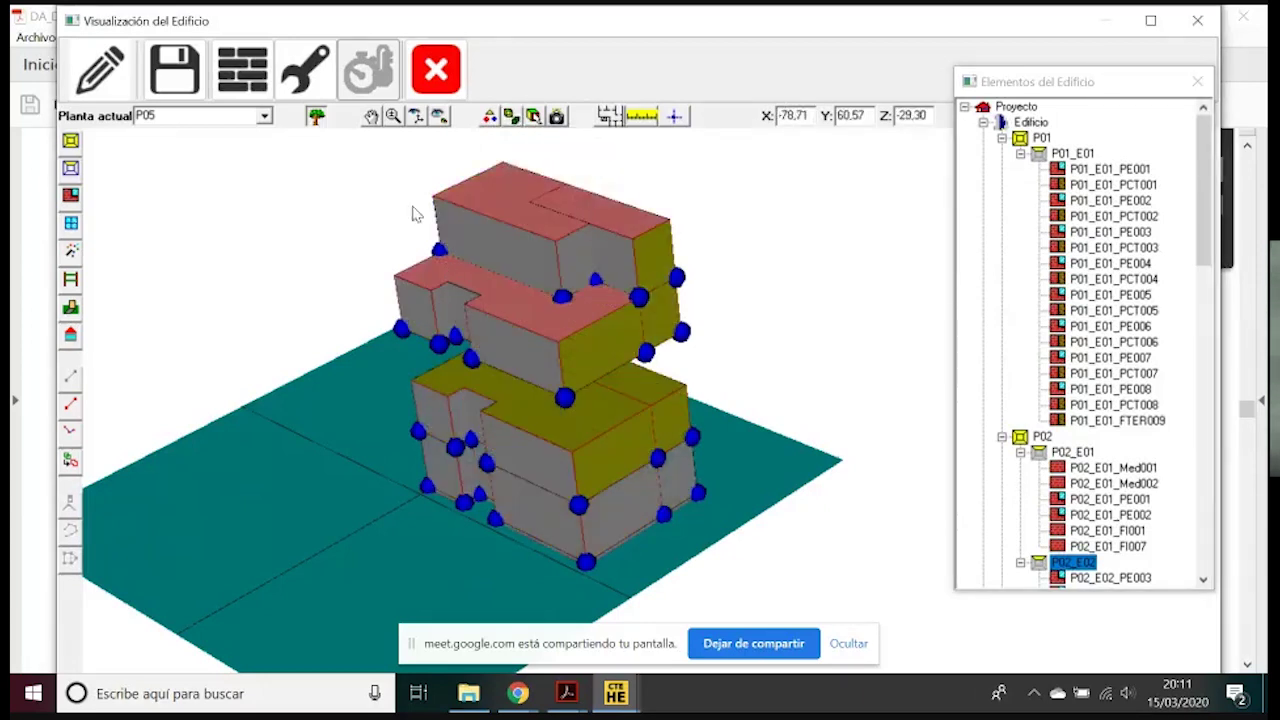
click(416, 119)
drag(560, 297, 626, 284)
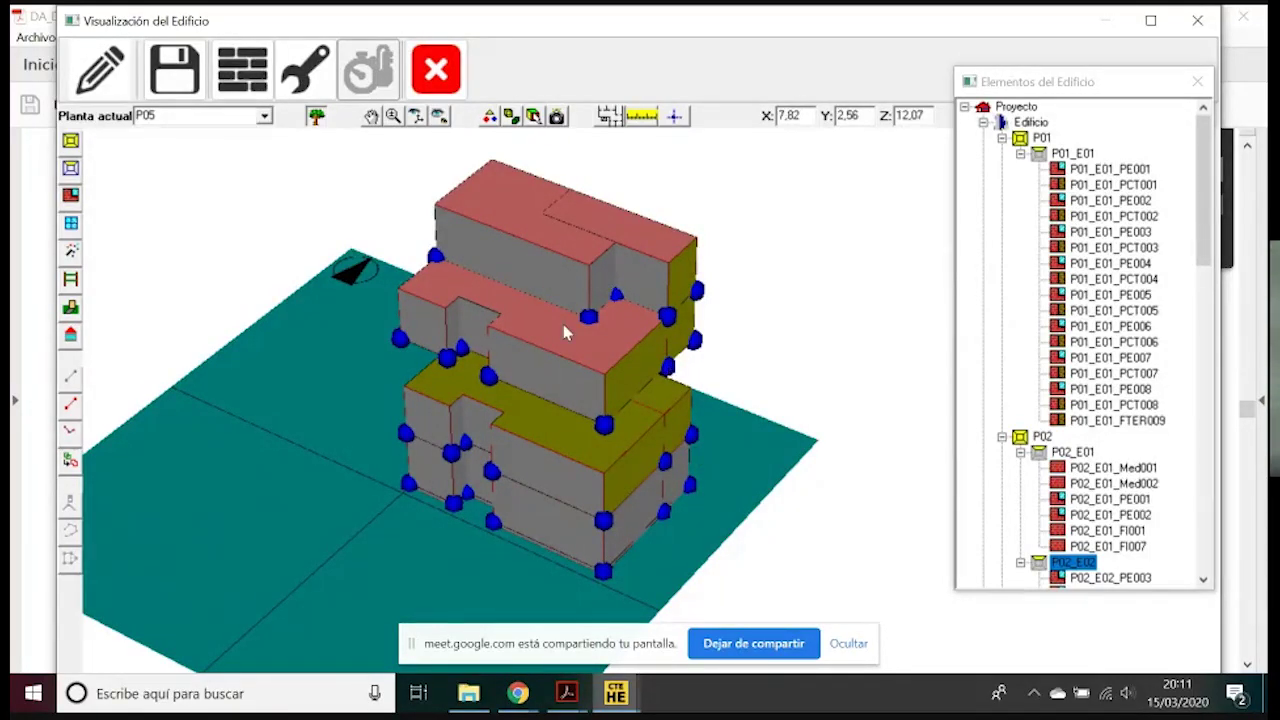
Check the enclosure and type assigned to party wall P04_E04_MED001 and close its properties
right_click(627, 353)
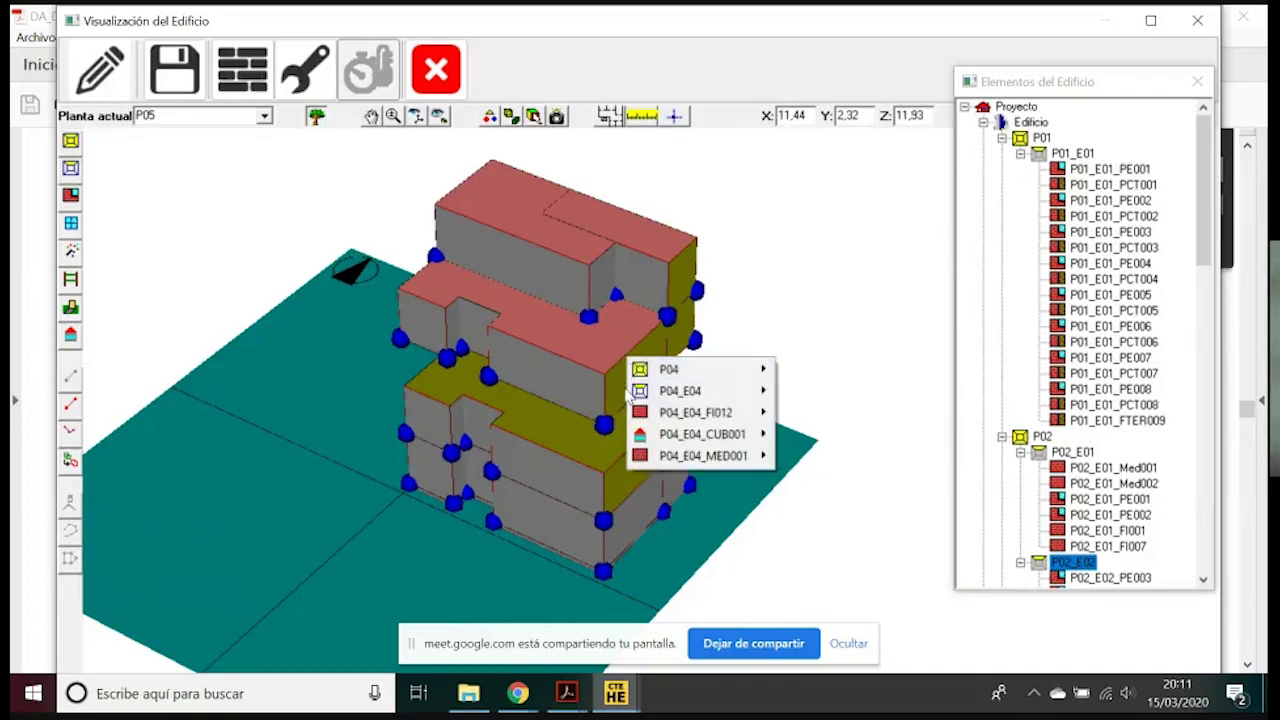
right_click(625, 390)
mouse_move(722, 531)
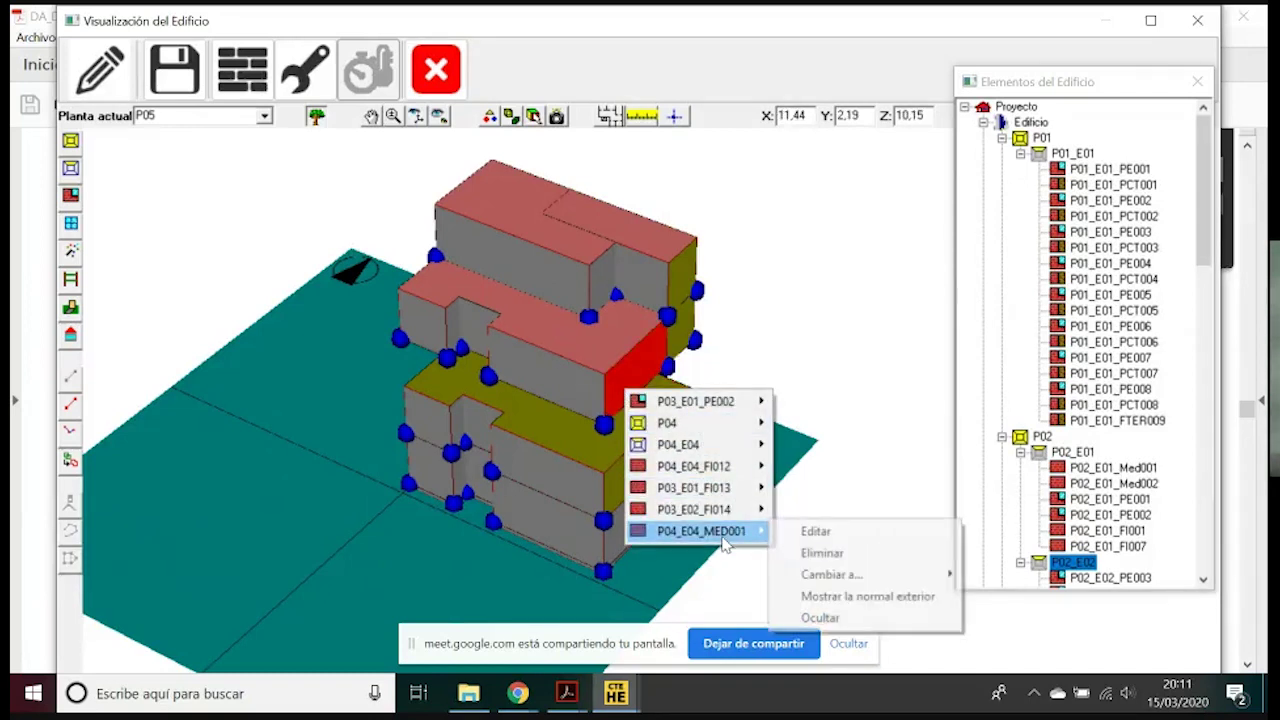
click(807, 535)
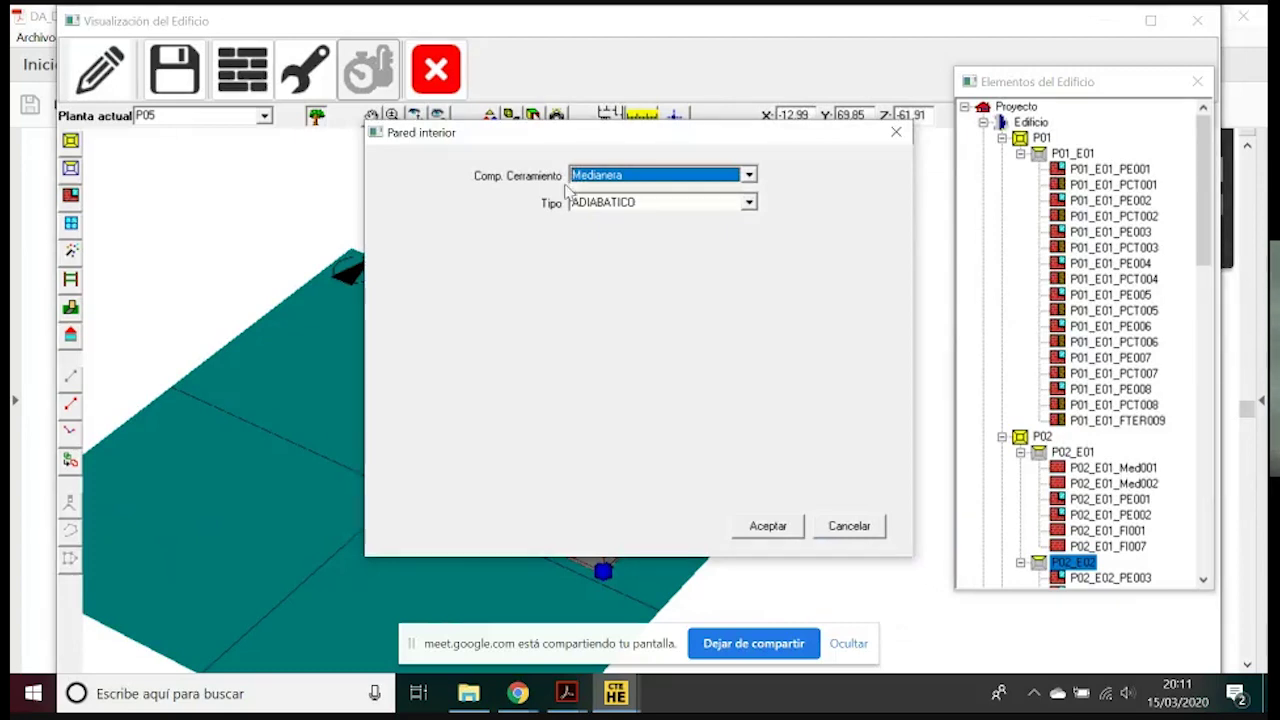
click(897, 134)
Hide exterior wall P05_E01_PE002 on the top floor
right_click(555, 289)
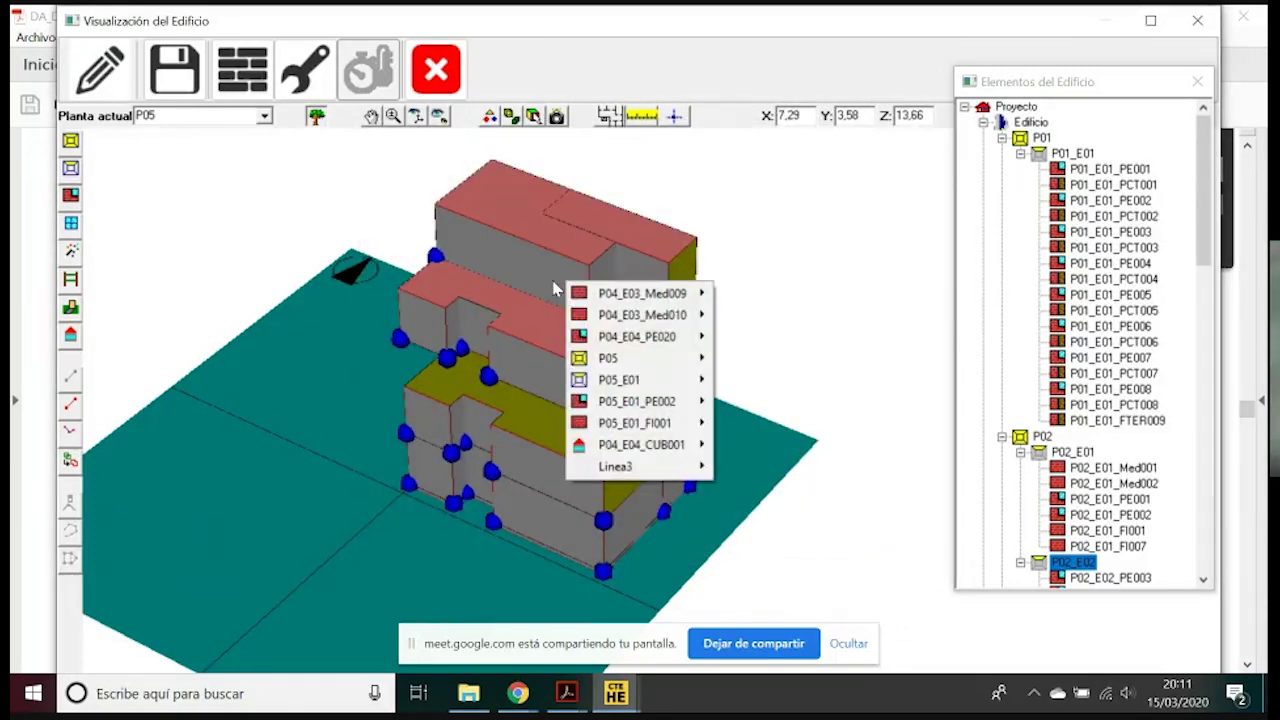
mouse_move(650, 403)
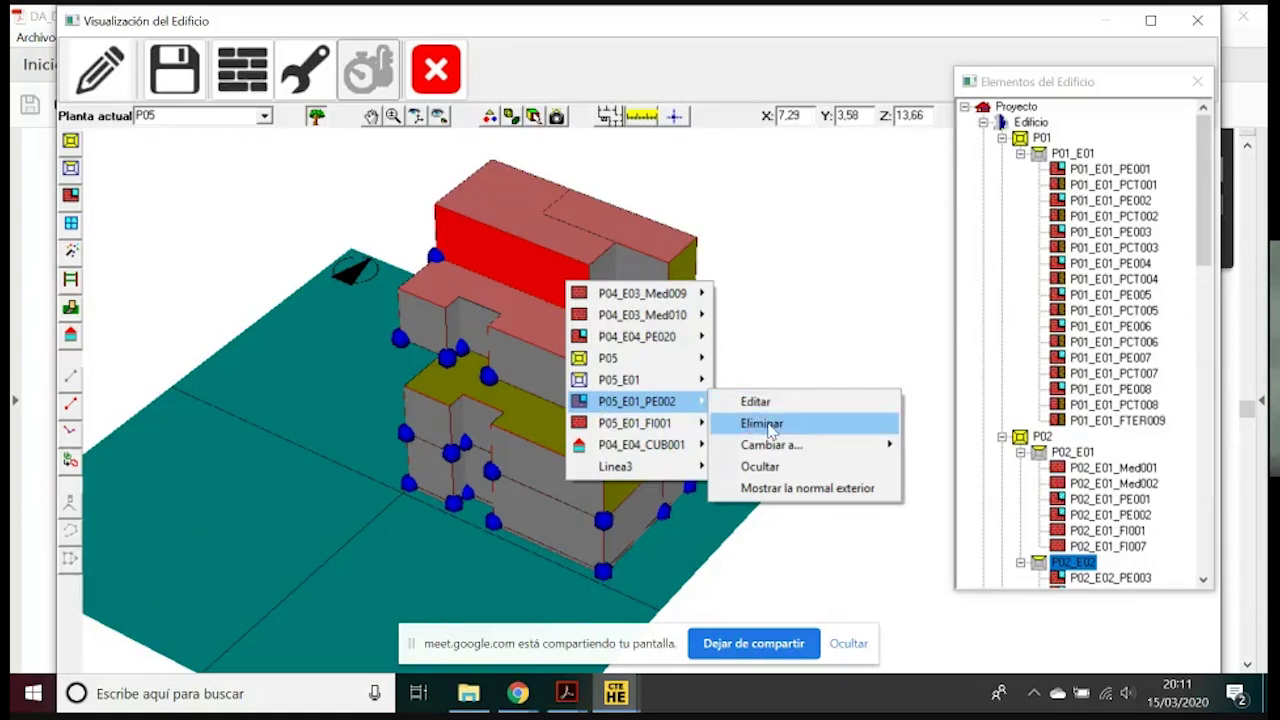
mouse_move(768, 450)
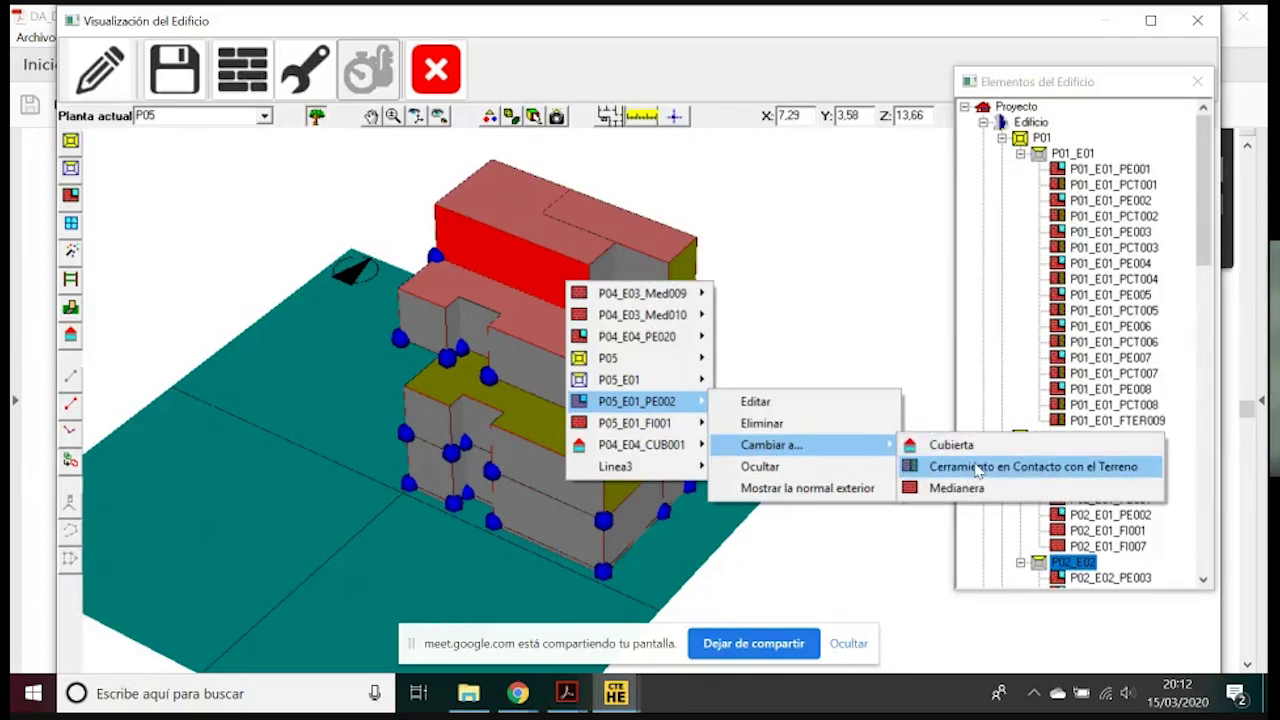
click(792, 466)
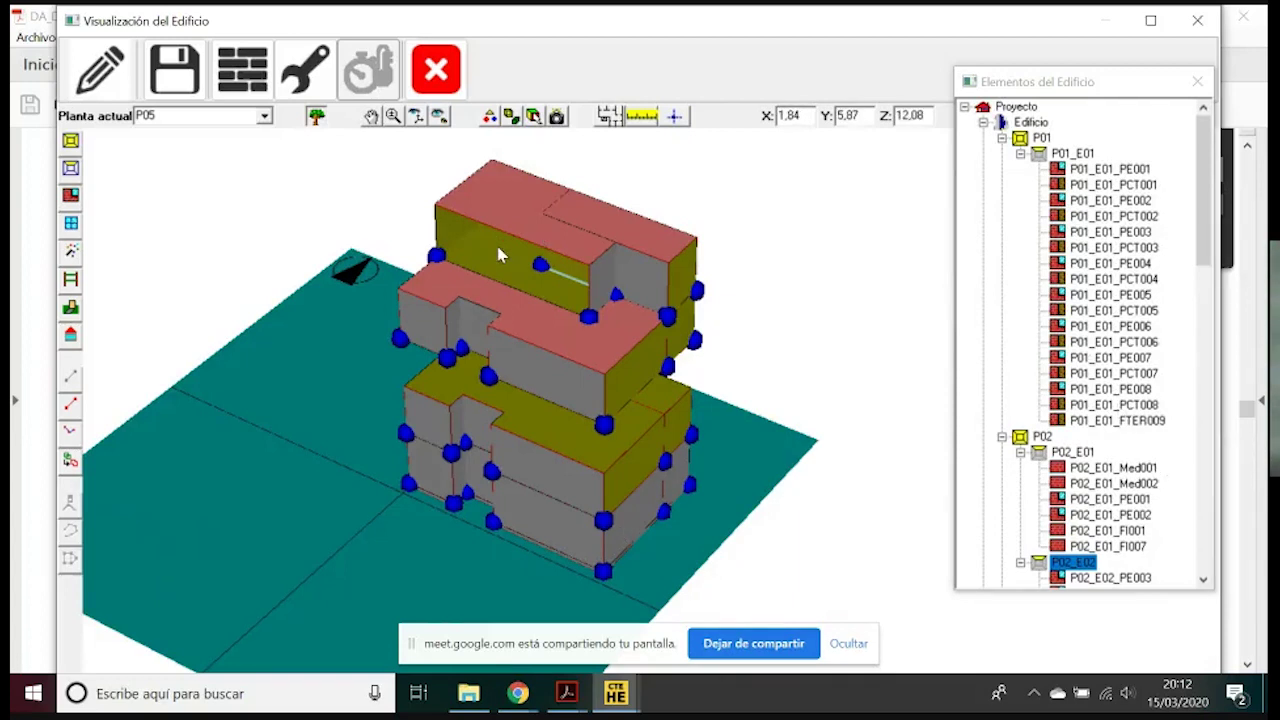
Show the complete floor P05 again from the building elements tree
drag(1201, 214, 1216, 556)
click(1028, 332)
right_drag(1028, 336, 1065, 345)
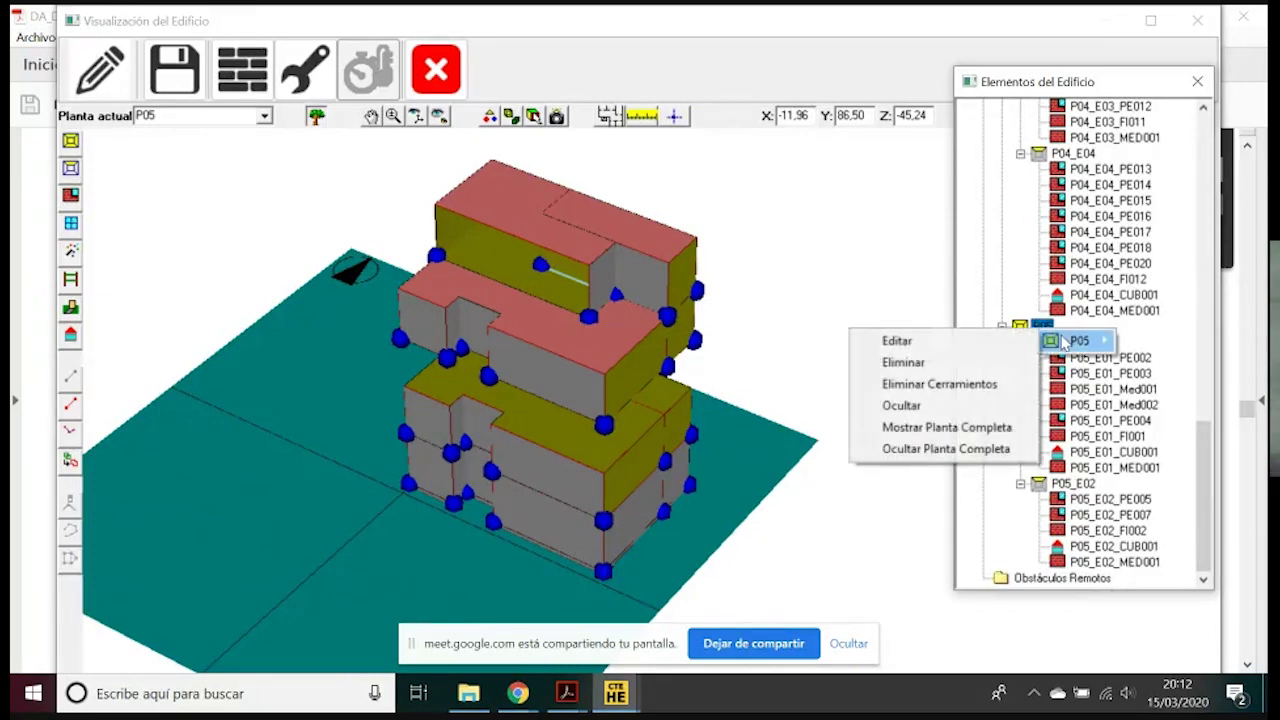
click(956, 432)
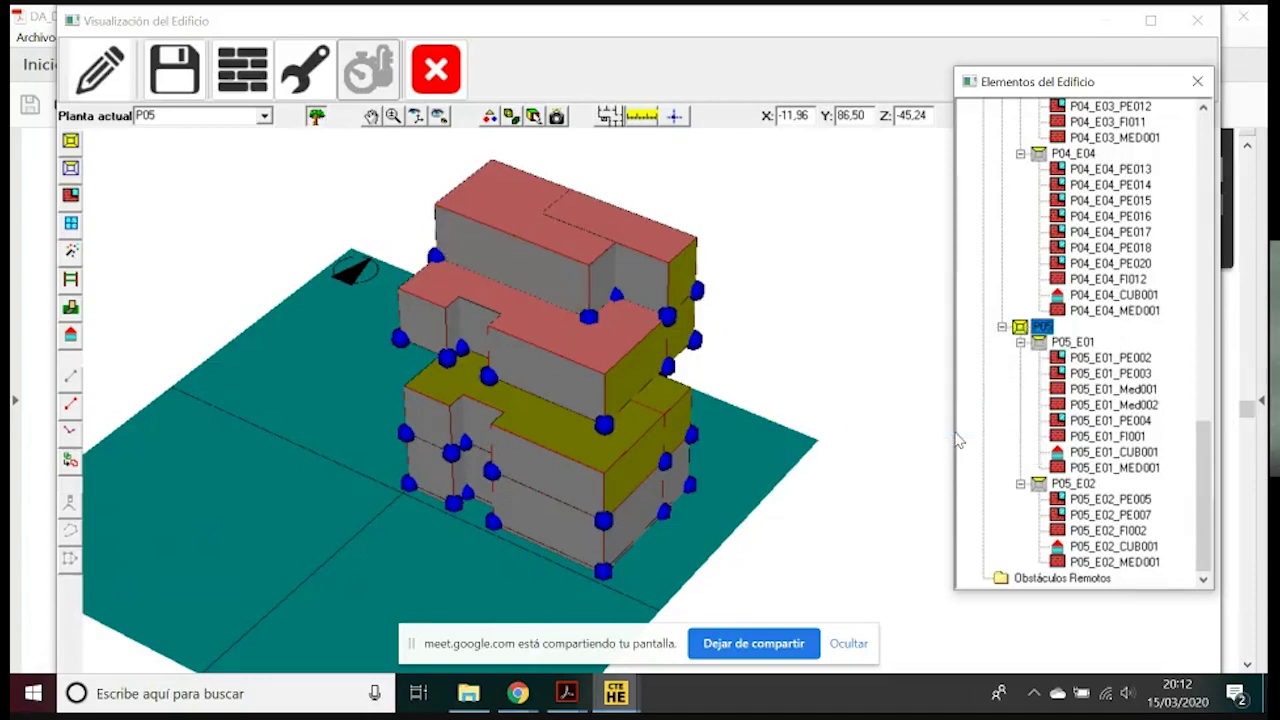
Display the exterior normal of wall P05_E01_PE002
right_click(557, 271)
mouse_move(634, 448)
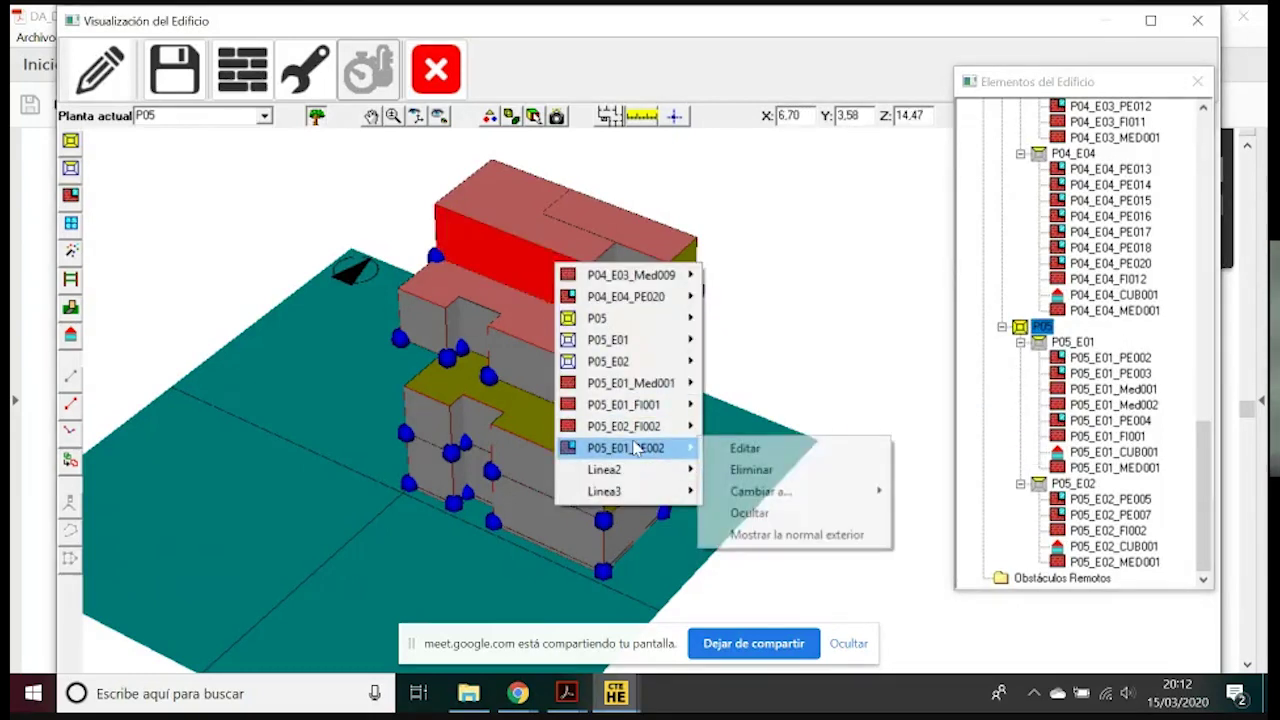
click(780, 536)
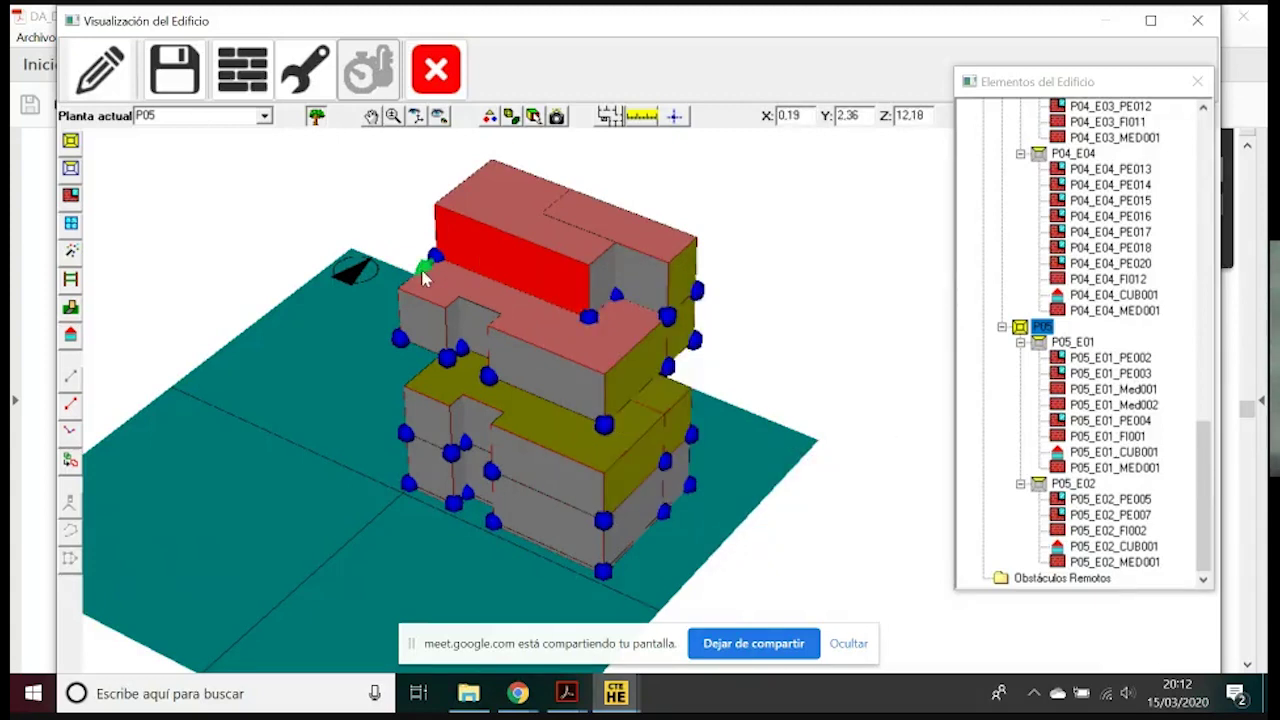
Open the properties of exterior wall P05_E01_PE002 for editing
right_click(481, 263)
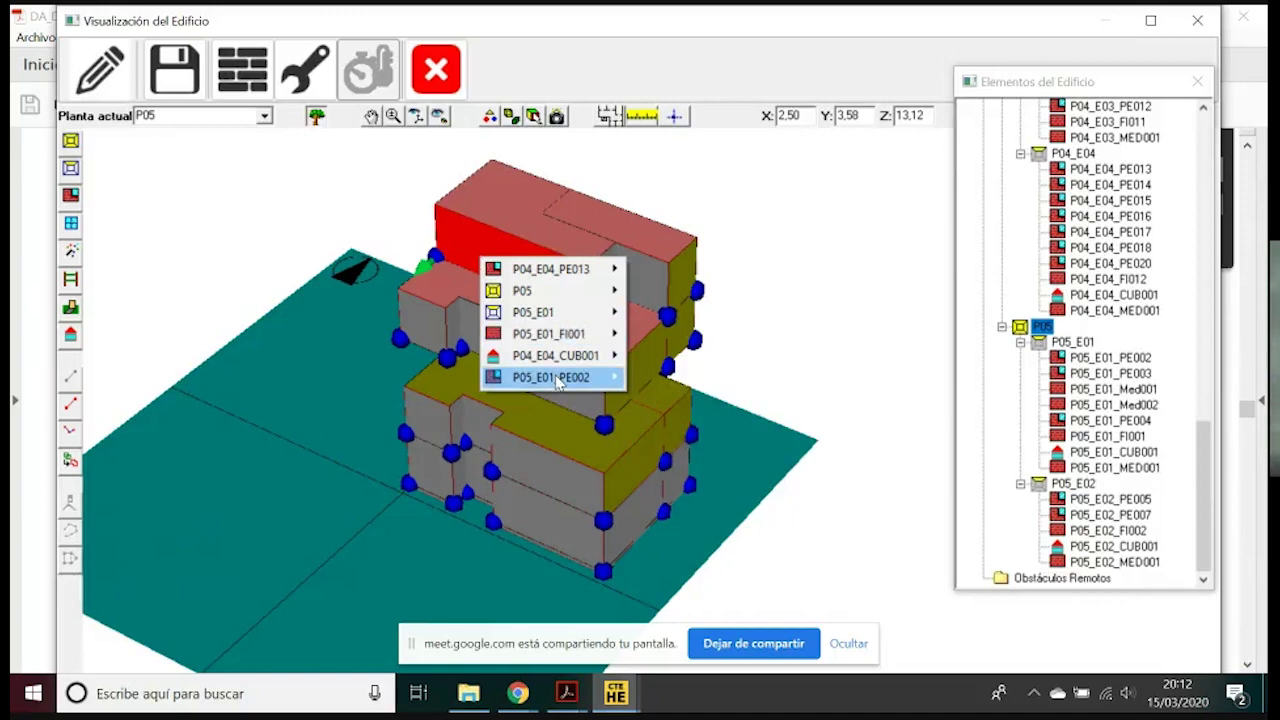
mouse_move(560, 377)
click(693, 378)
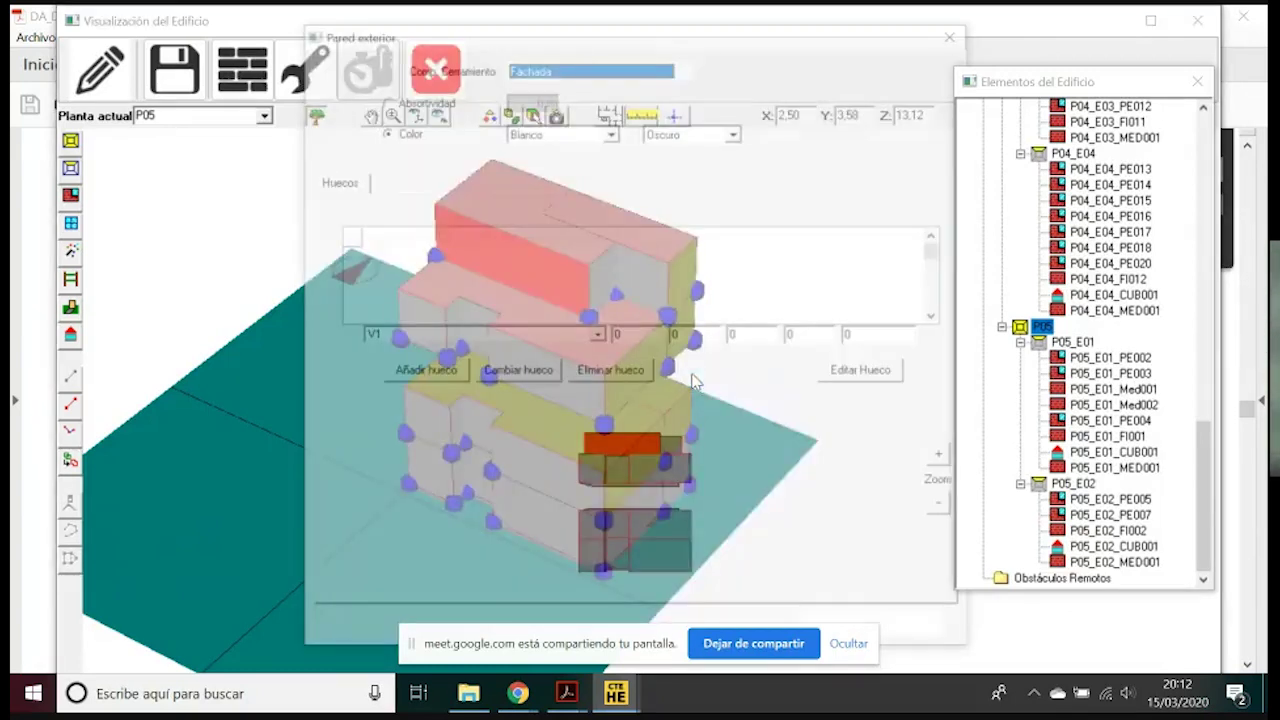
drag(651, 33, 461, 30)
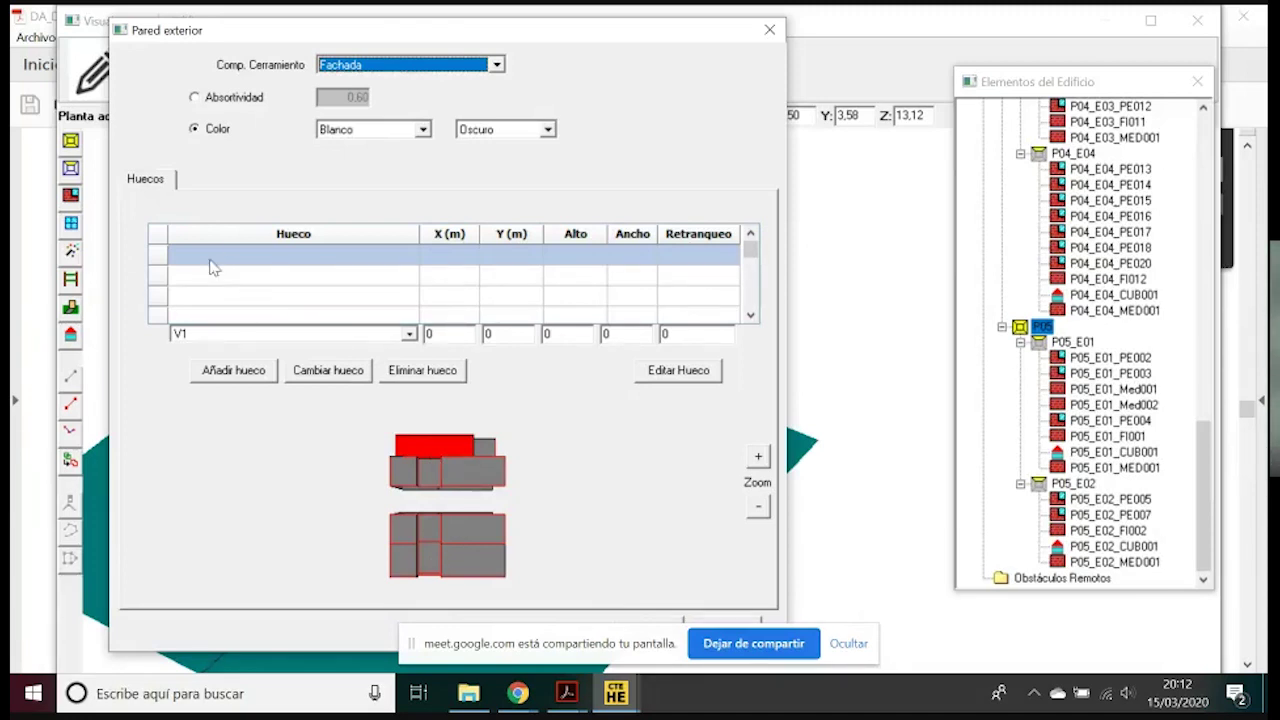
Add opening V1 to the wall at X 1, Y 1, with height 1,2, width 1,2 and setback 0,2
drag(211, 254, 436, 255)
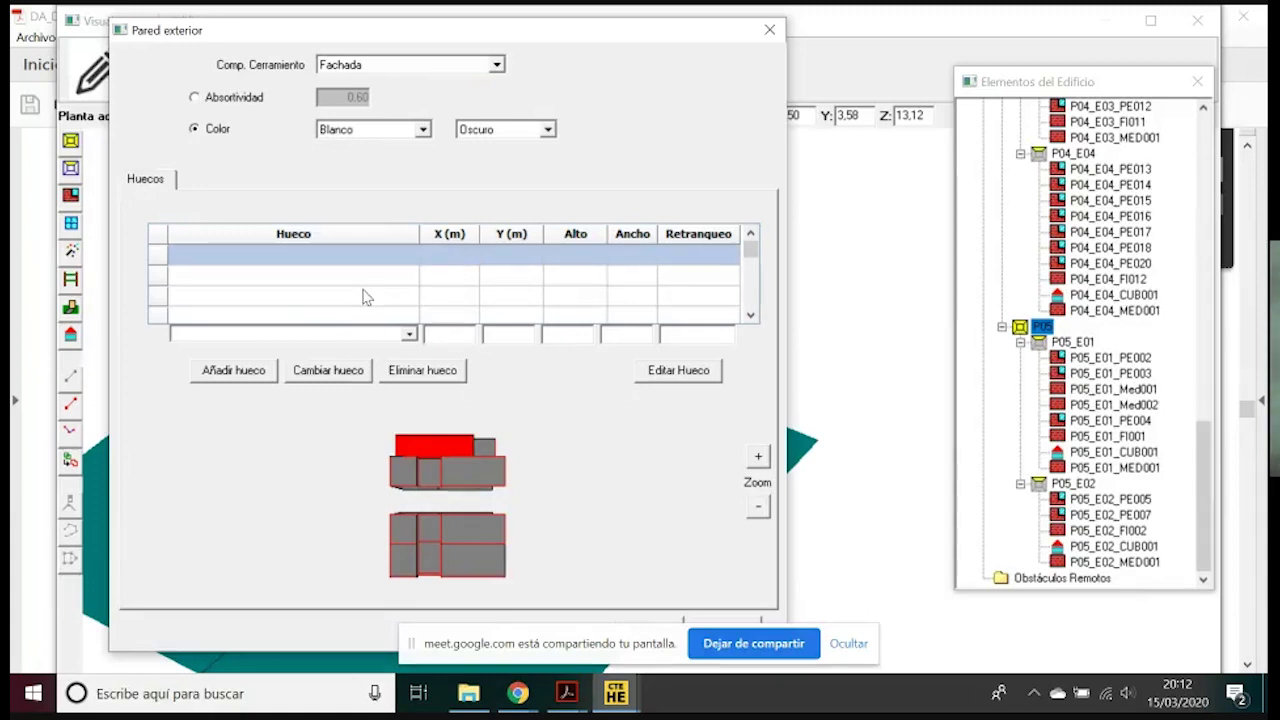
click(408, 333)
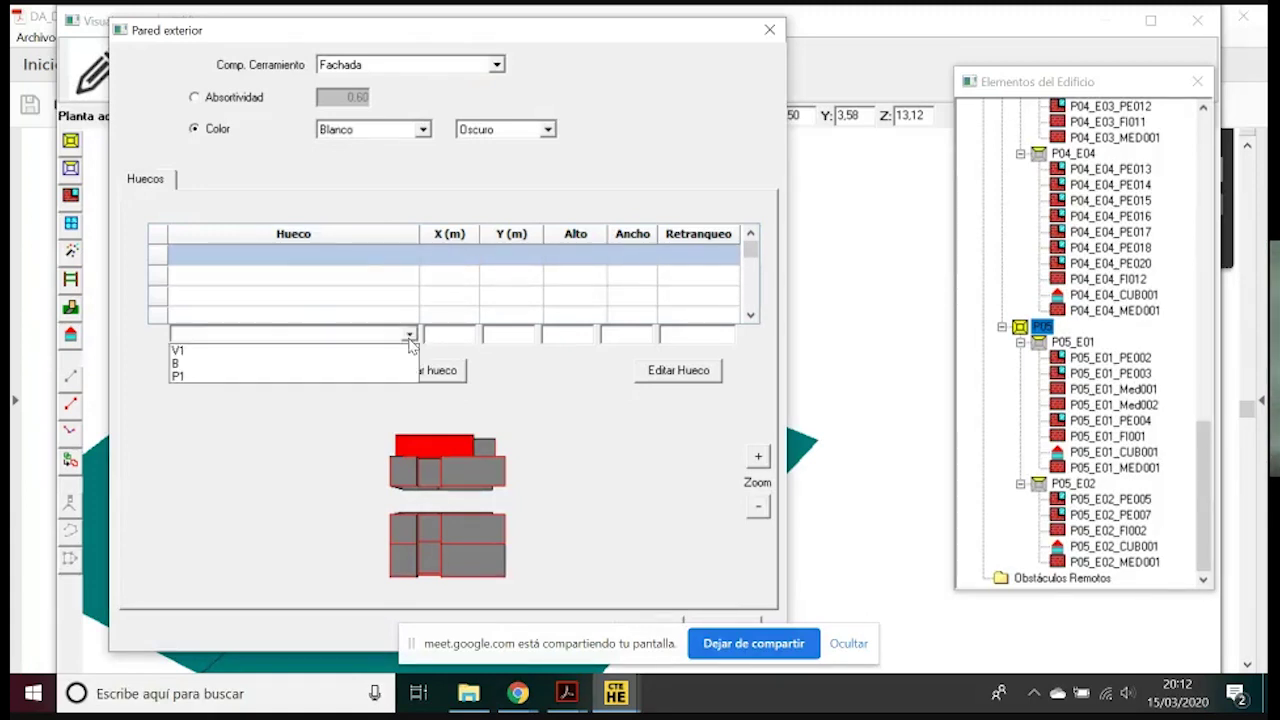
click(325, 362)
click(440, 335)
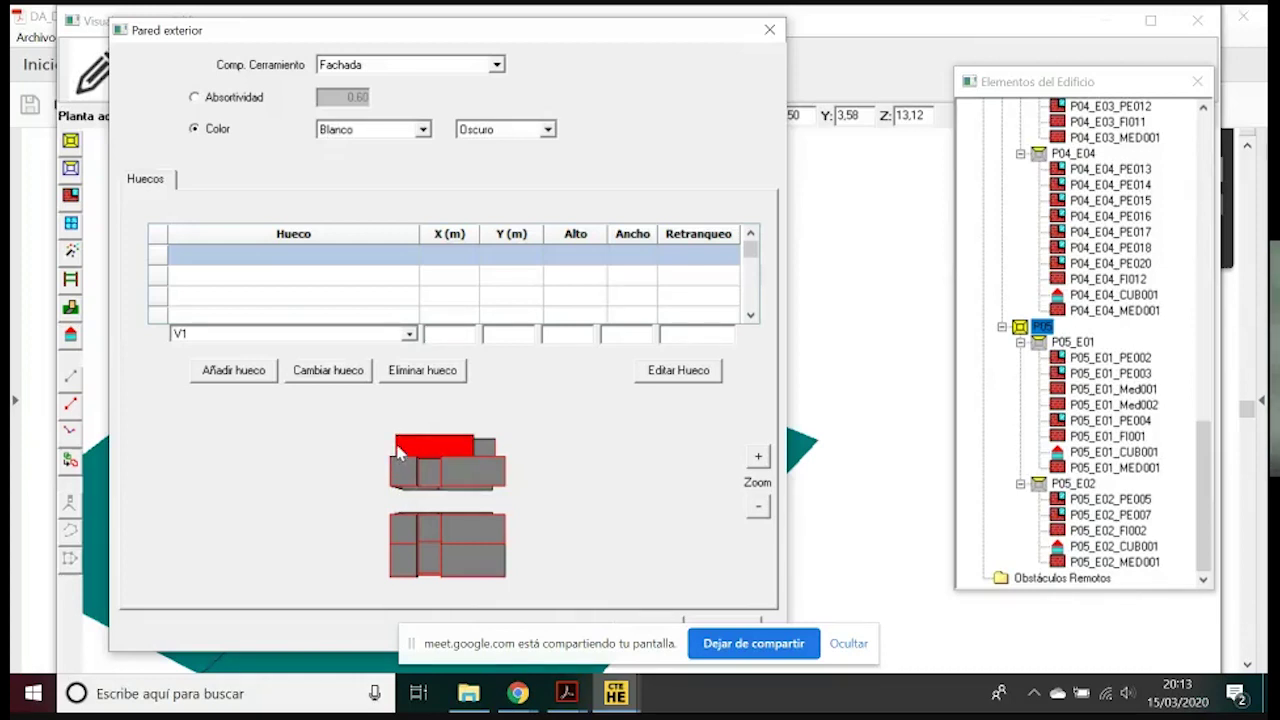
text(1)
text(1)
click(571, 334)
text(1,2)
click(629, 340)
text(1)
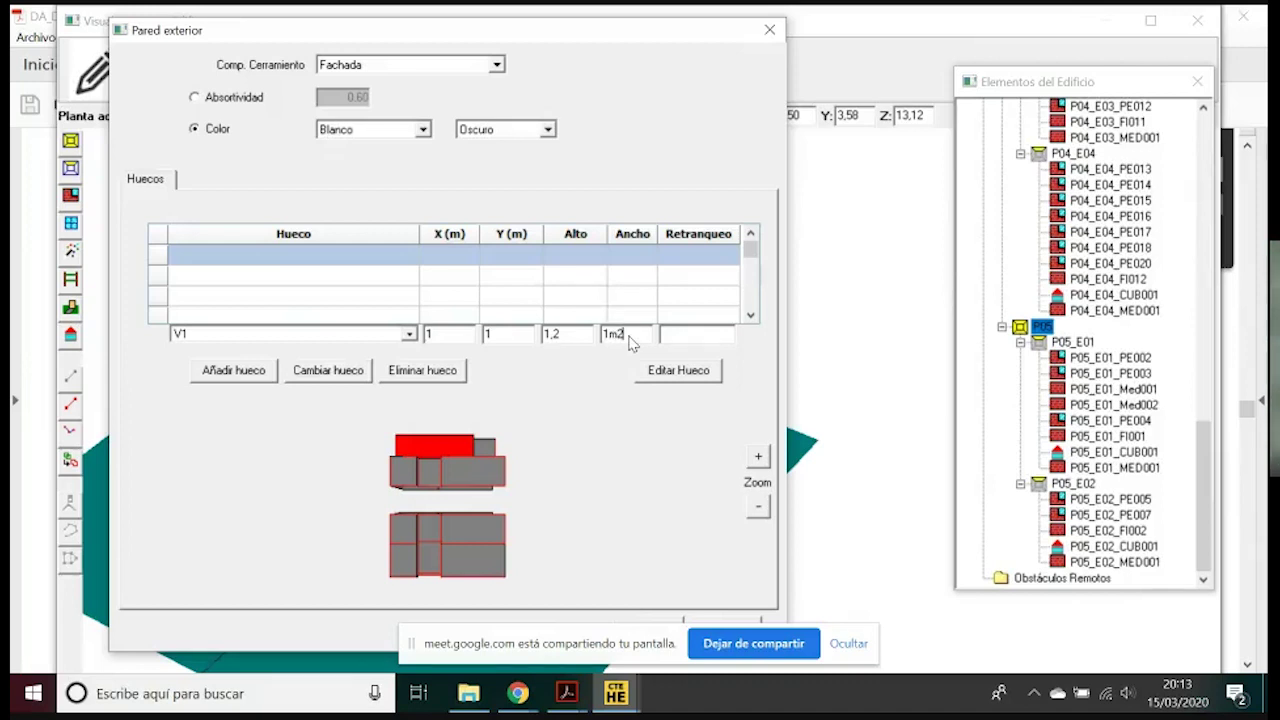
text(1)
click(258, 376)
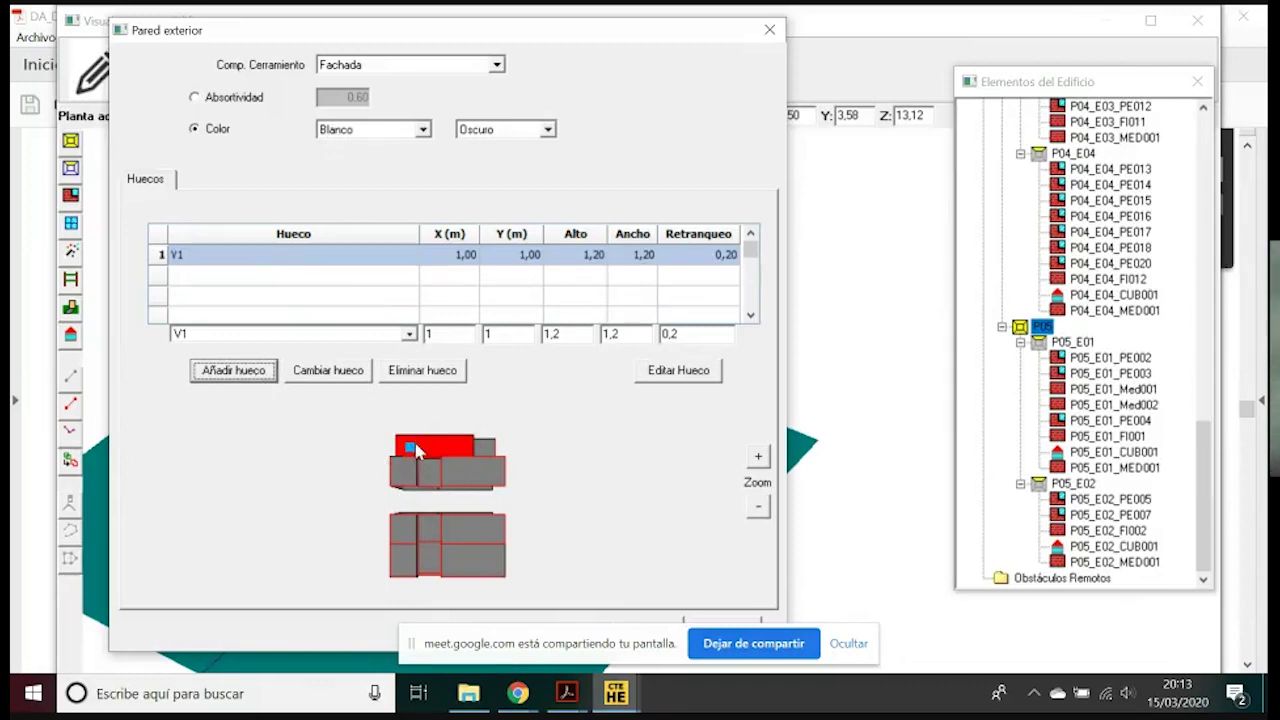
Add opening B at X 3, Y 0, with height 2, width 0,7 and setback 0,2, and accept the wall properties
click(408, 334)
click(298, 364)
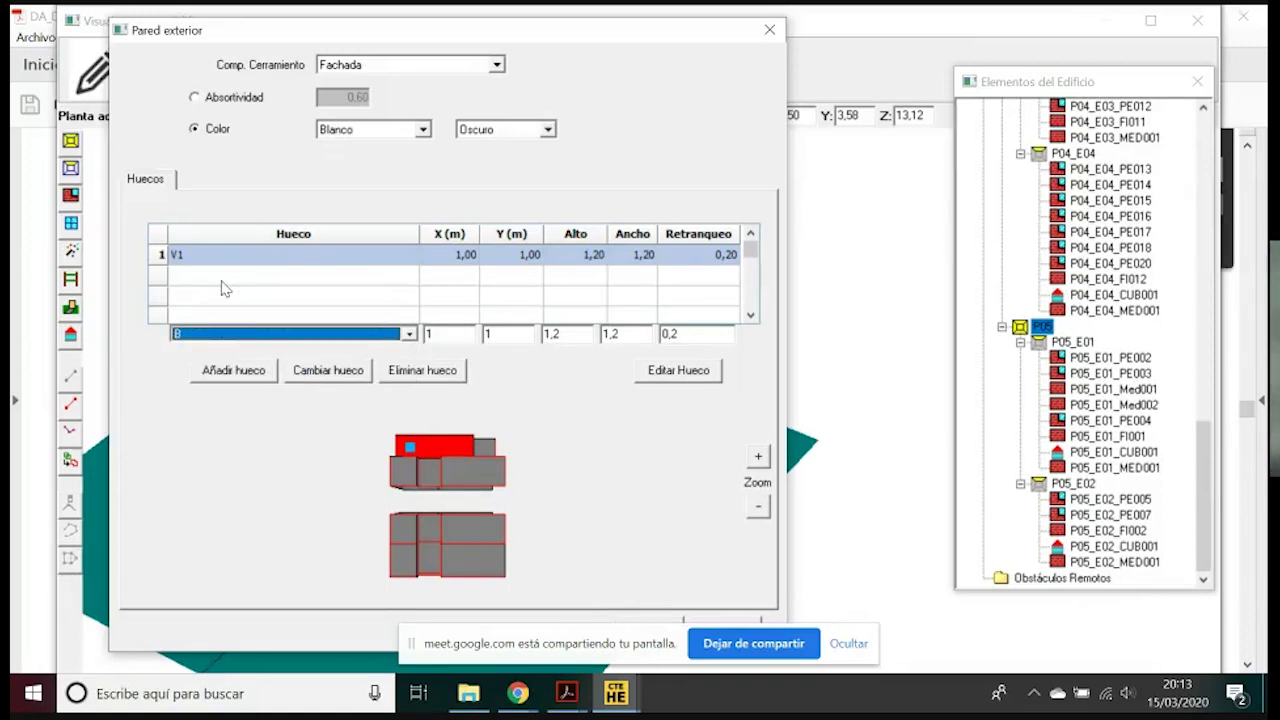
key(Tab)
text(3)
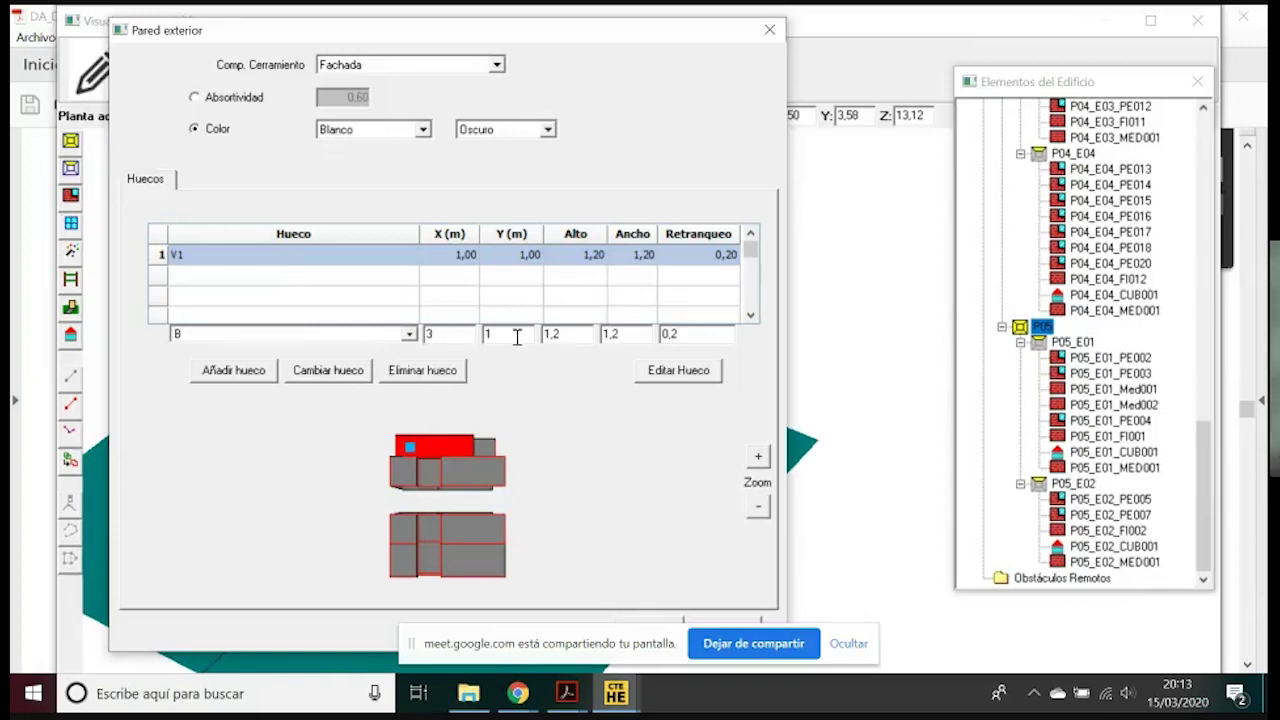
key(Tab)
text(0)
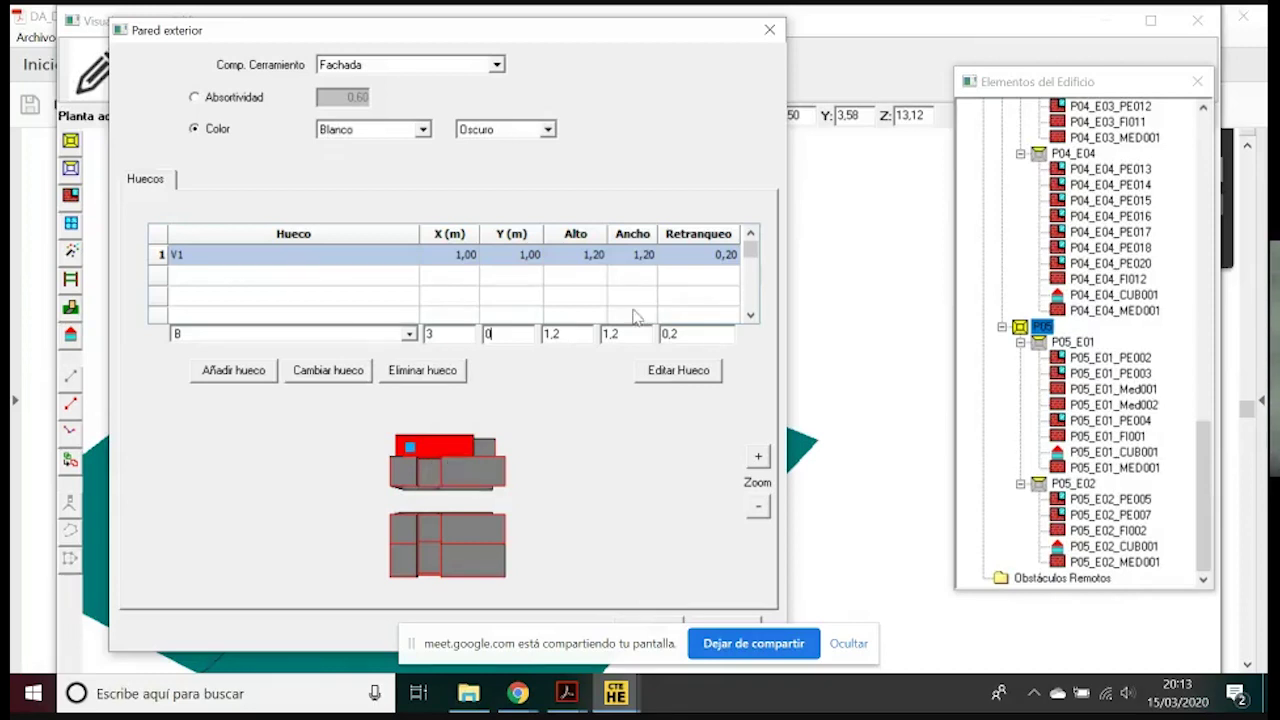
drag(574, 338, 549, 334)
text(2)
drag(632, 334, 581, 340)
text(0,7)
click(235, 372)
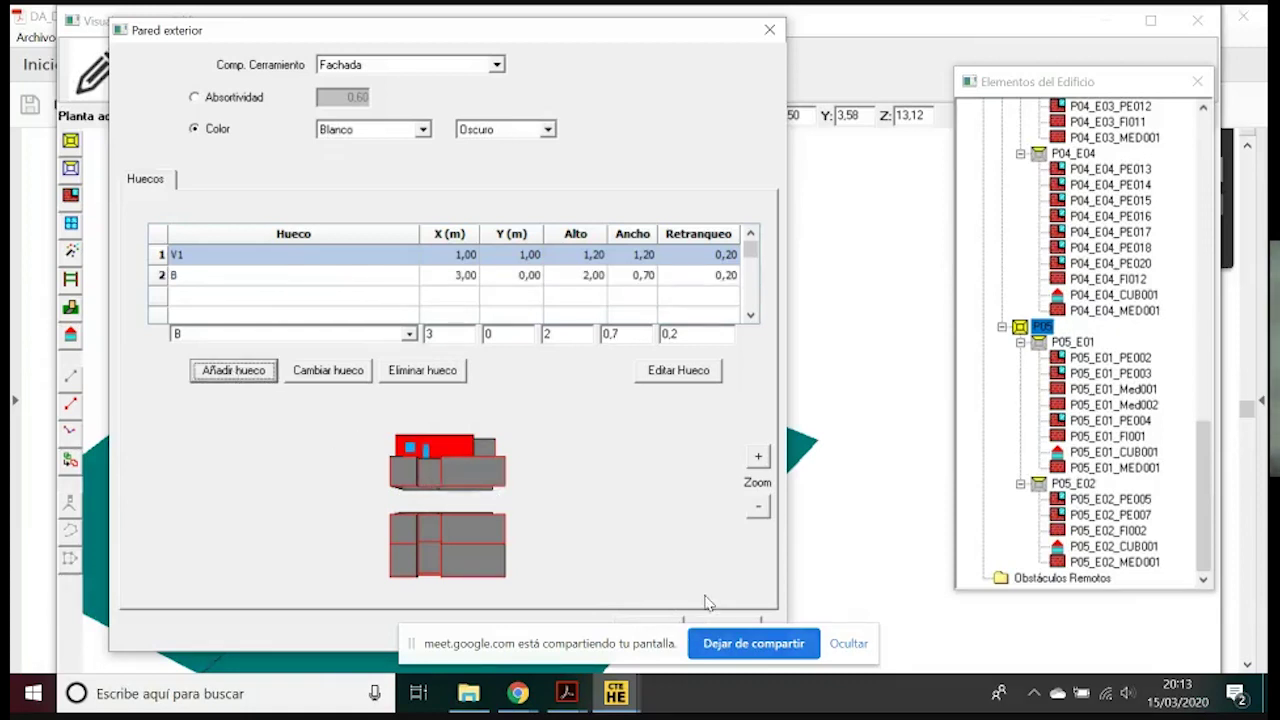
drag(677, 31, 687, 19)
click(658, 616)
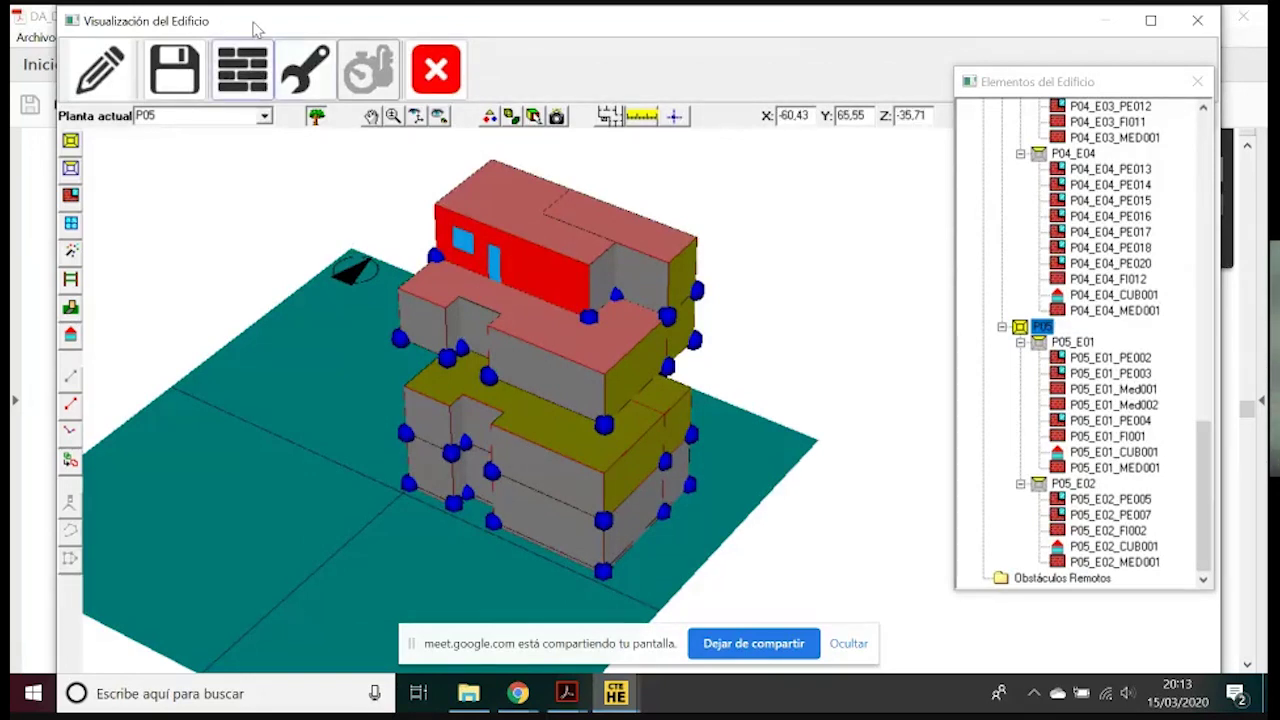
Hide the building elements tree and set P04 as the current floor
click(315, 118)
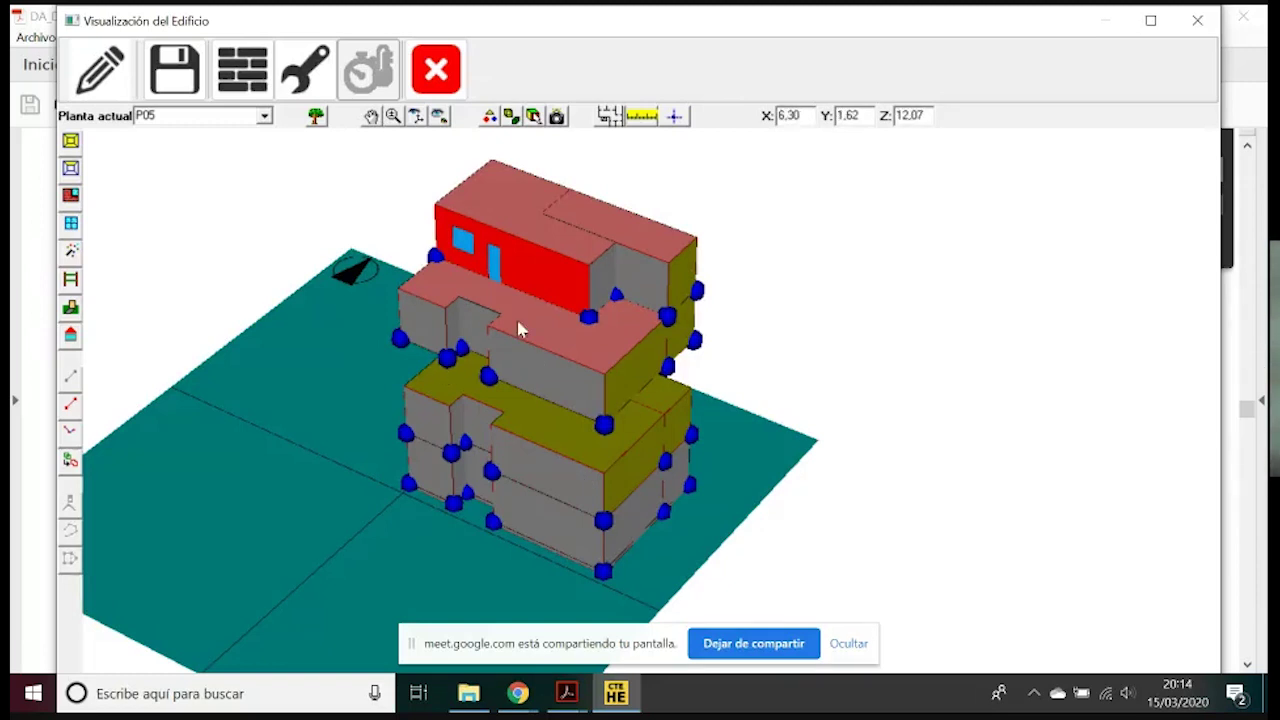
drag(600, 277, 606, 257)
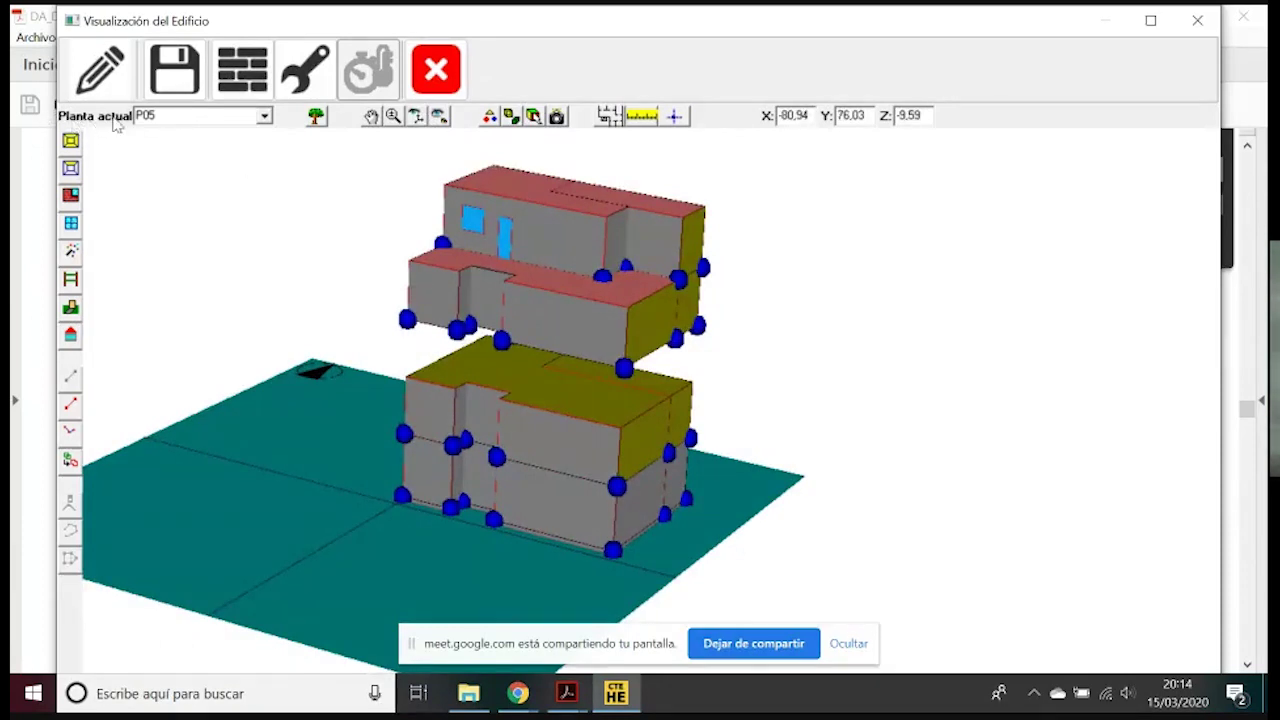
click(264, 116)
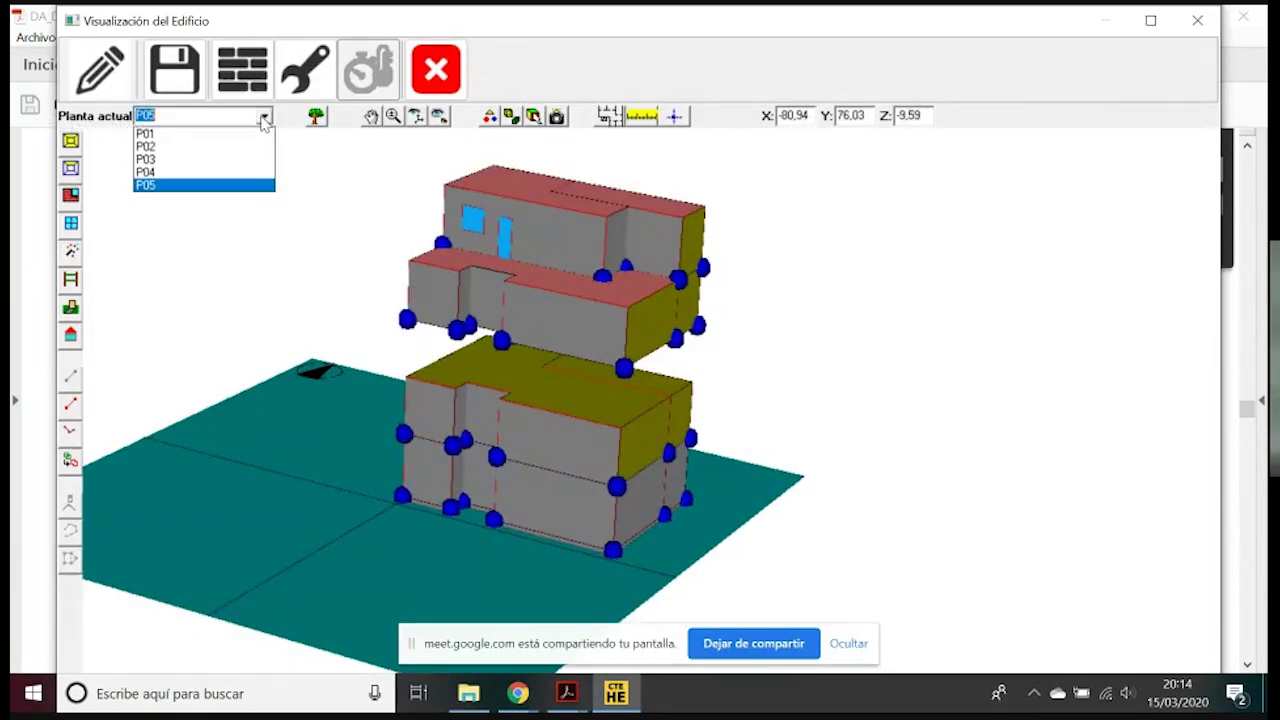
click(234, 174)
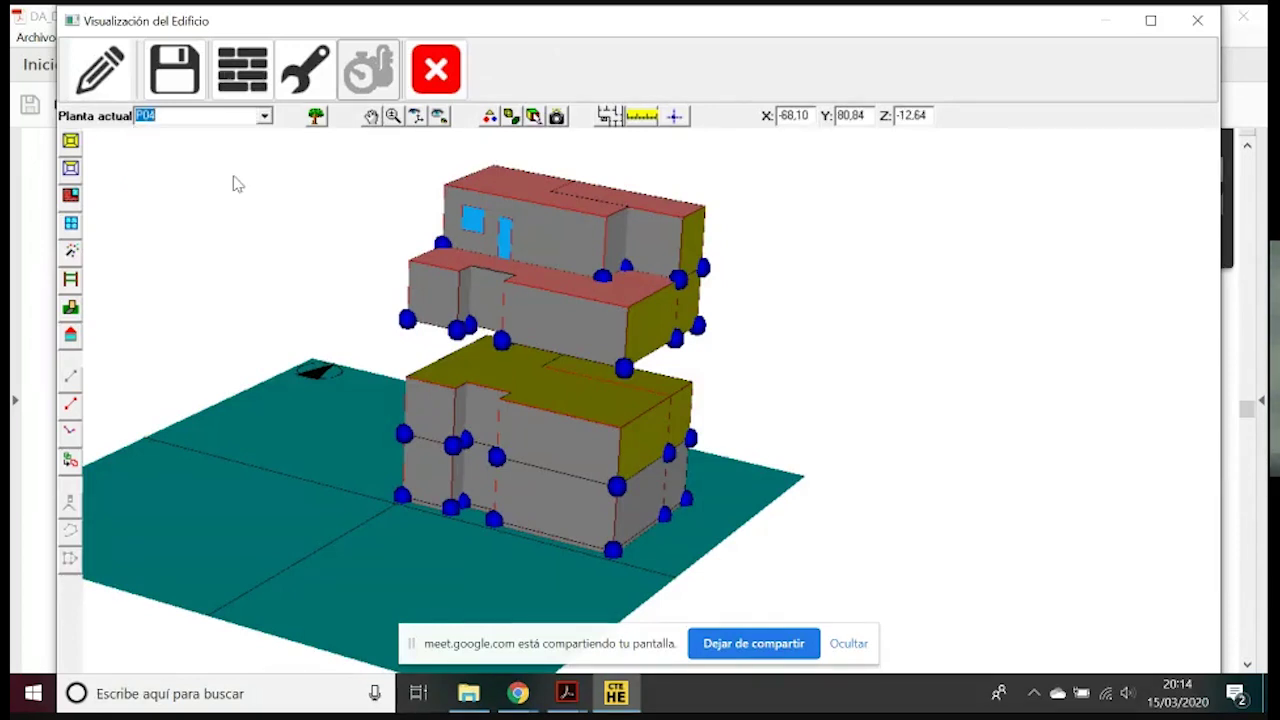
Place two V1 windows on exterior wall P04_E04_PE018 of floor P04
click(71, 230)
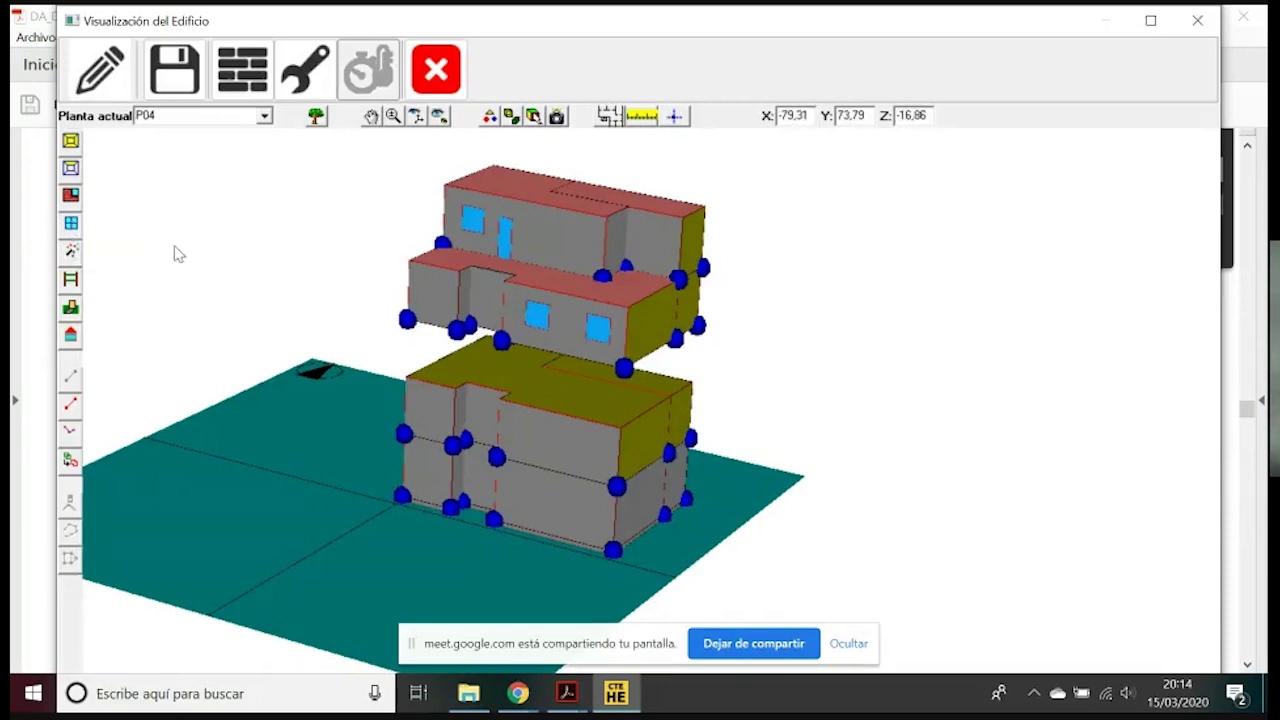
click(556, 321)
Open the properties of exterior wall P04_E04_PE018, check the first V1 opening's position and dimensions, and cancel
click(568, 304)
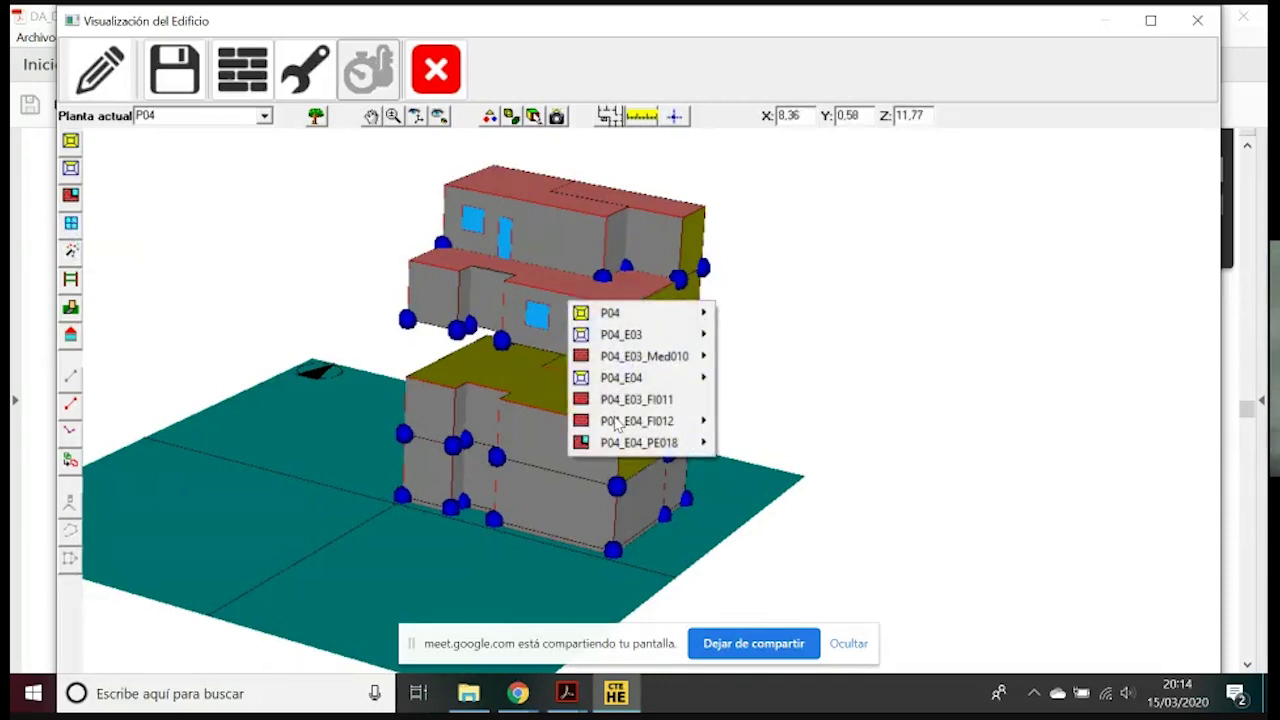
mouse_move(625, 450)
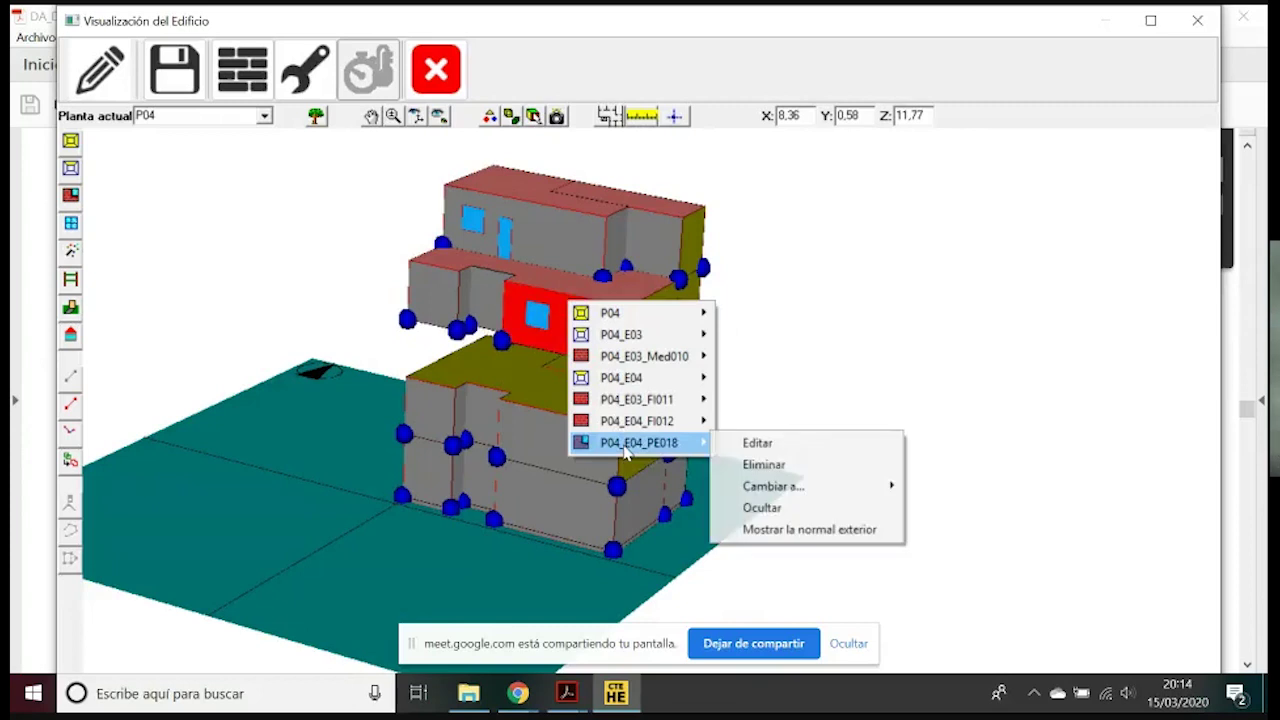
click(776, 446)
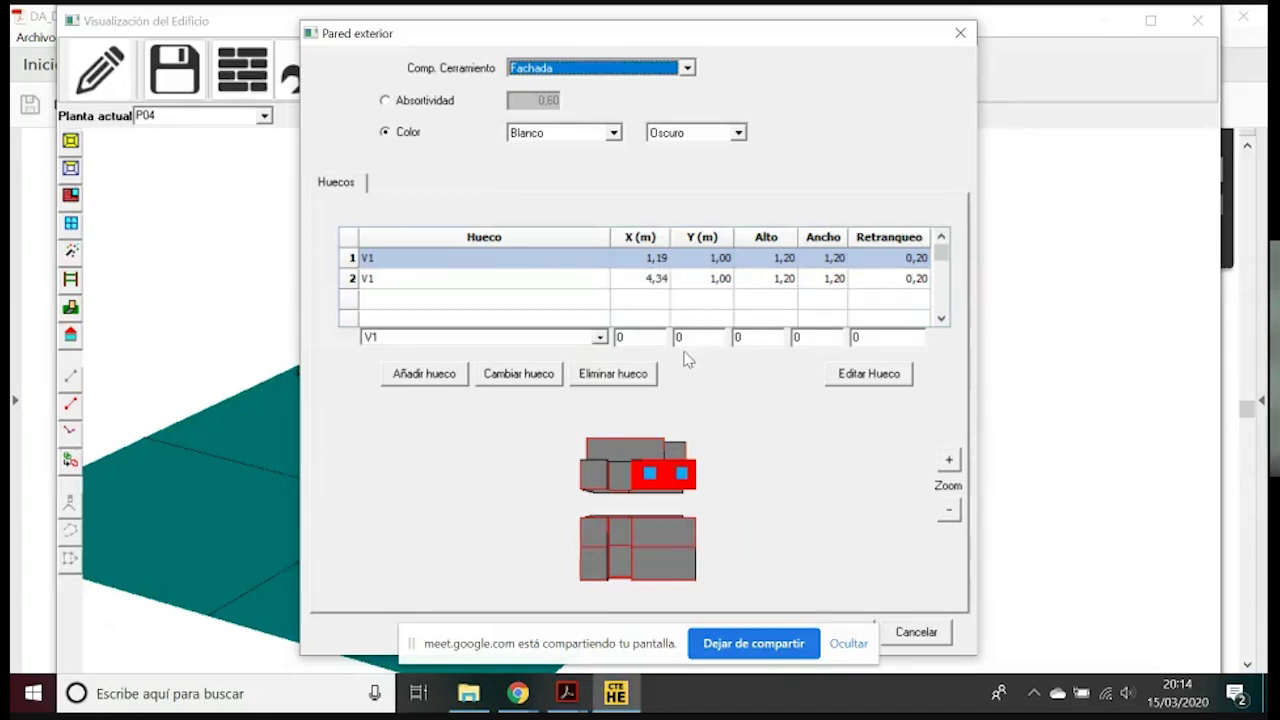
click(656, 261)
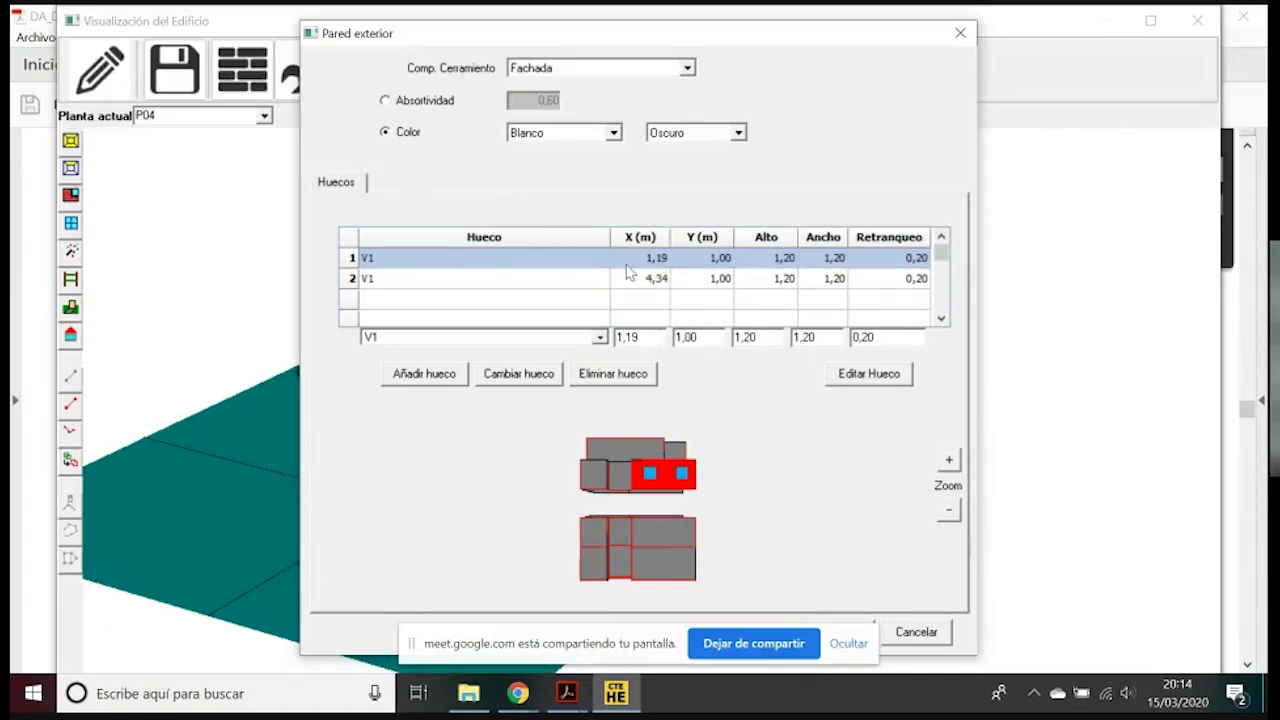
double_click(645, 343)
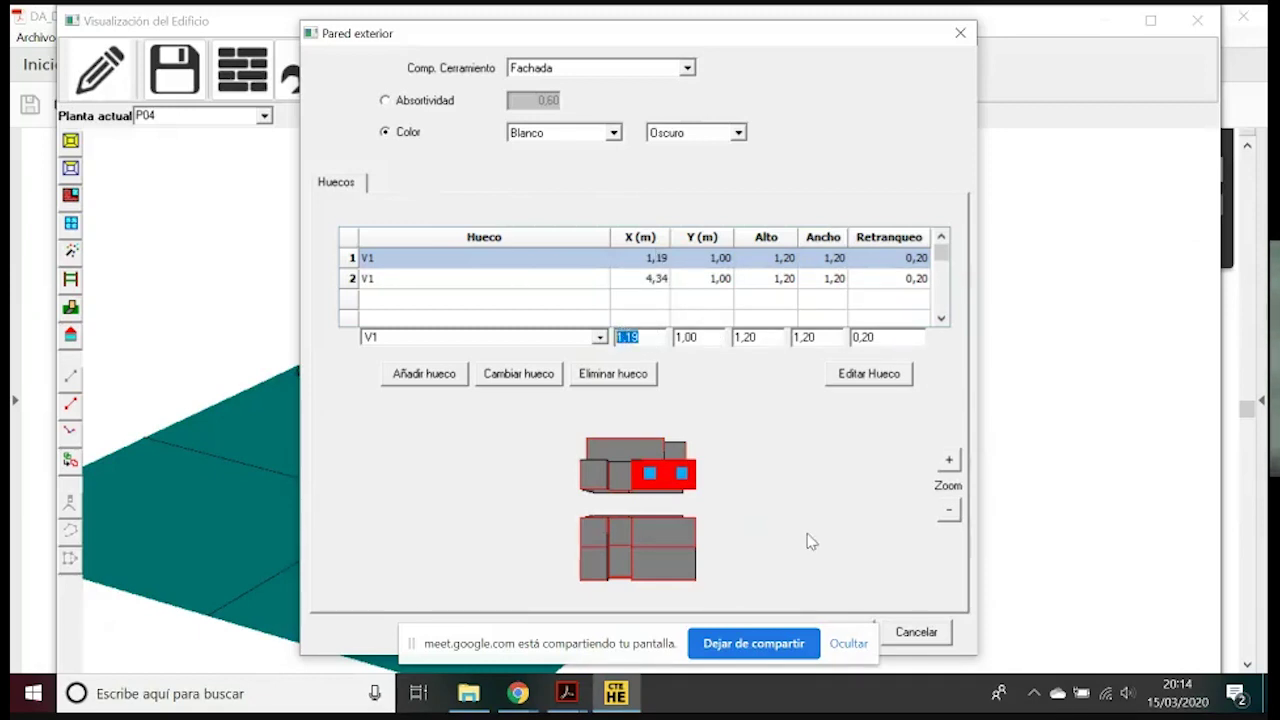
click(918, 633)
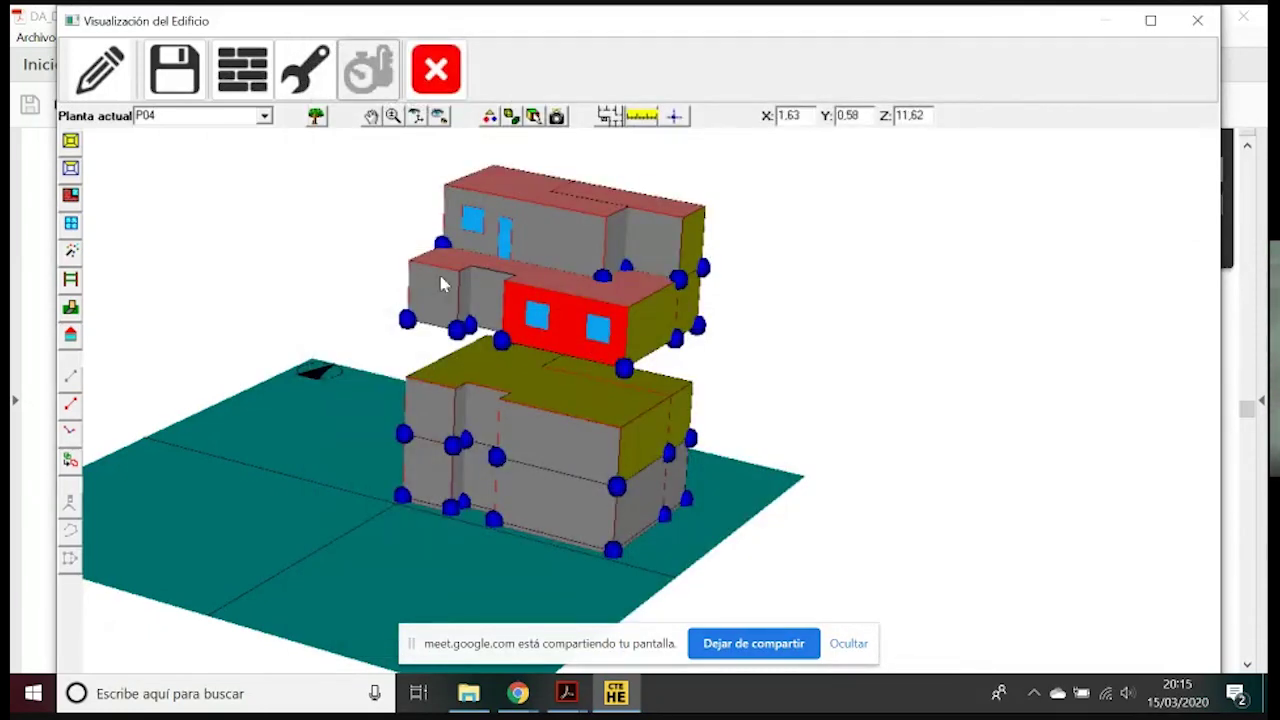
Open window P04_E04_PE018_V for editing and review its location and geometry values
drag(531, 320, 471, 349)
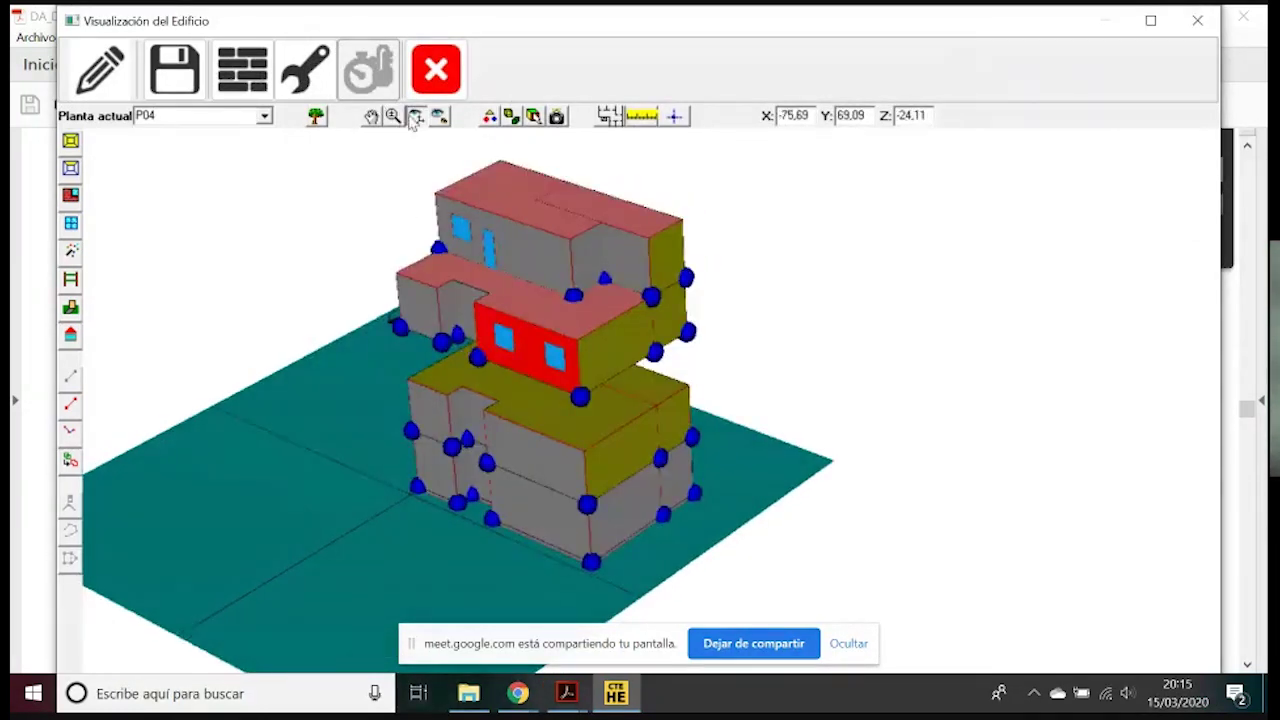
right_click(503, 338)
mouse_move(563, 488)
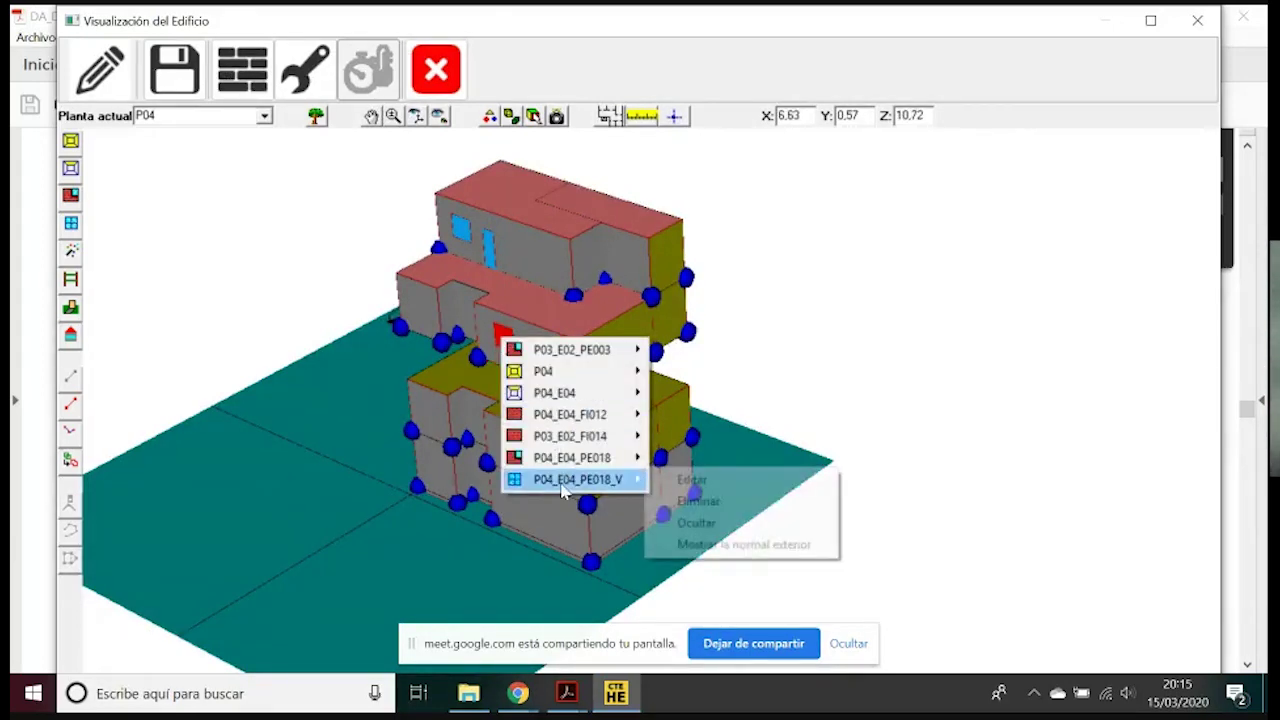
click(686, 482)
drag(517, 112, 699, 94)
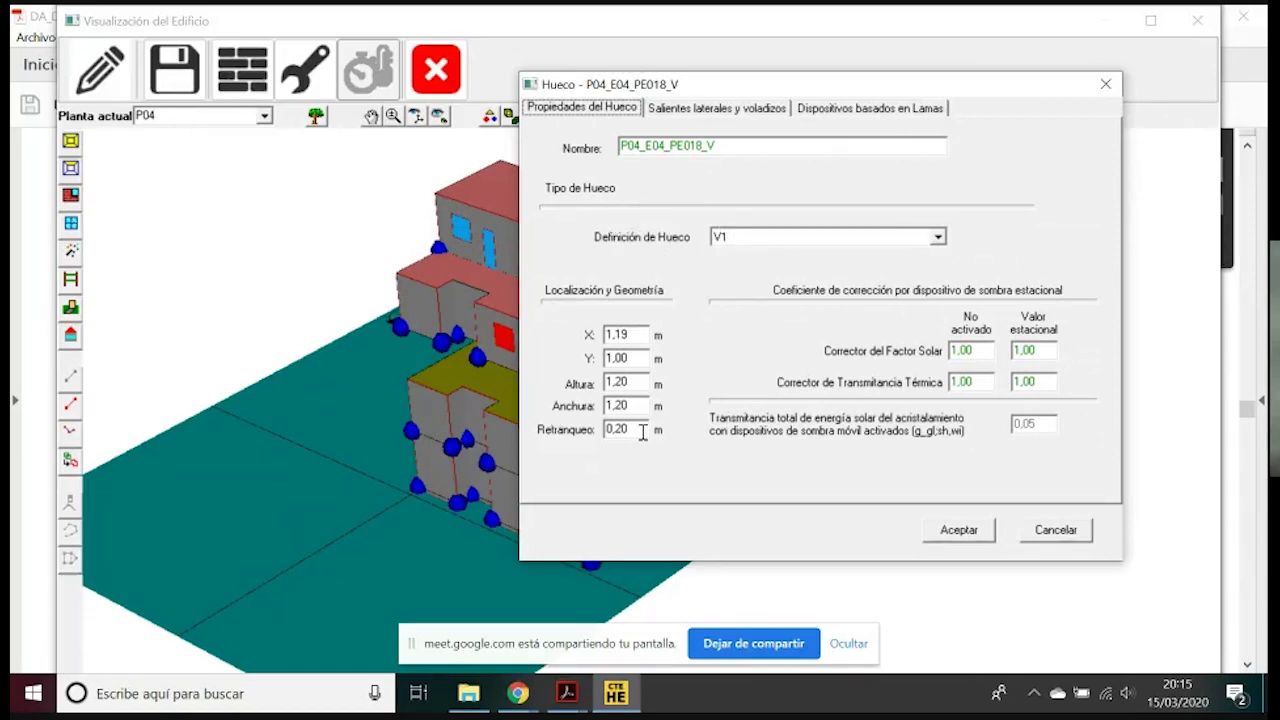
drag(640, 335, 611, 392)
click(638, 335)
click(639, 407)
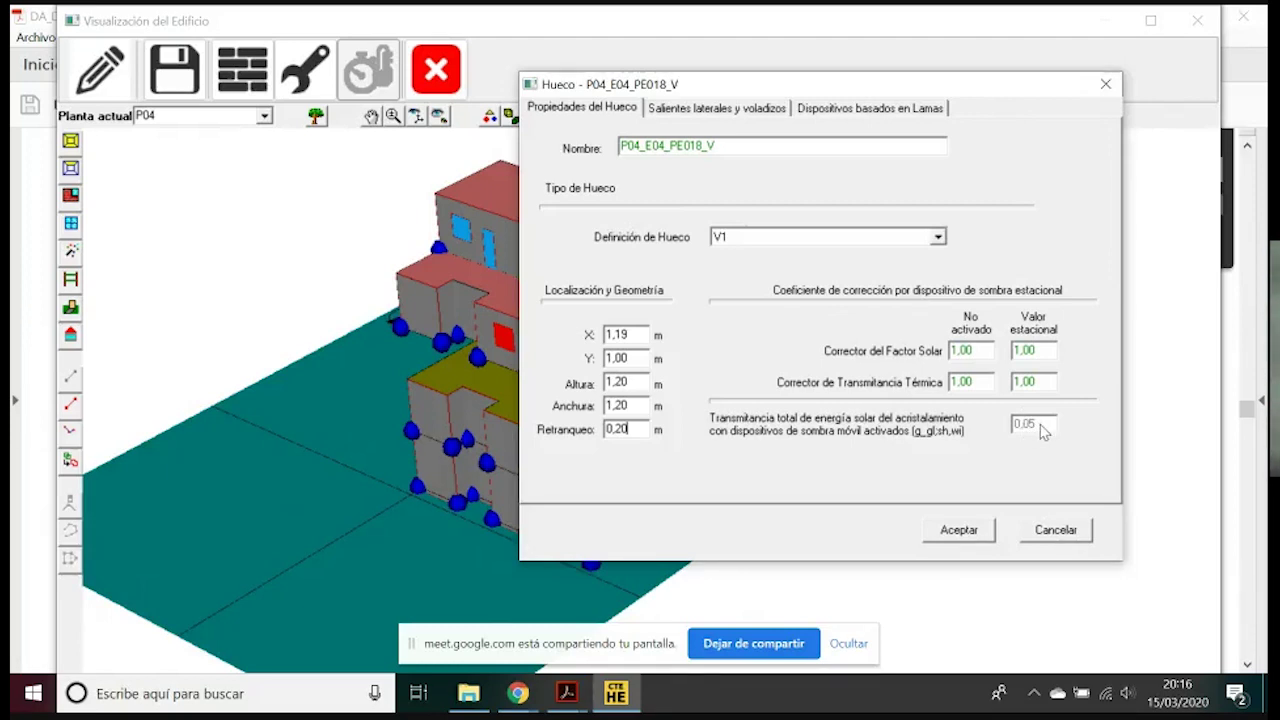
Set the window's overhang lengths to OD 1 m, OA 0,2 m and OB 0,3 m
click(665, 110)
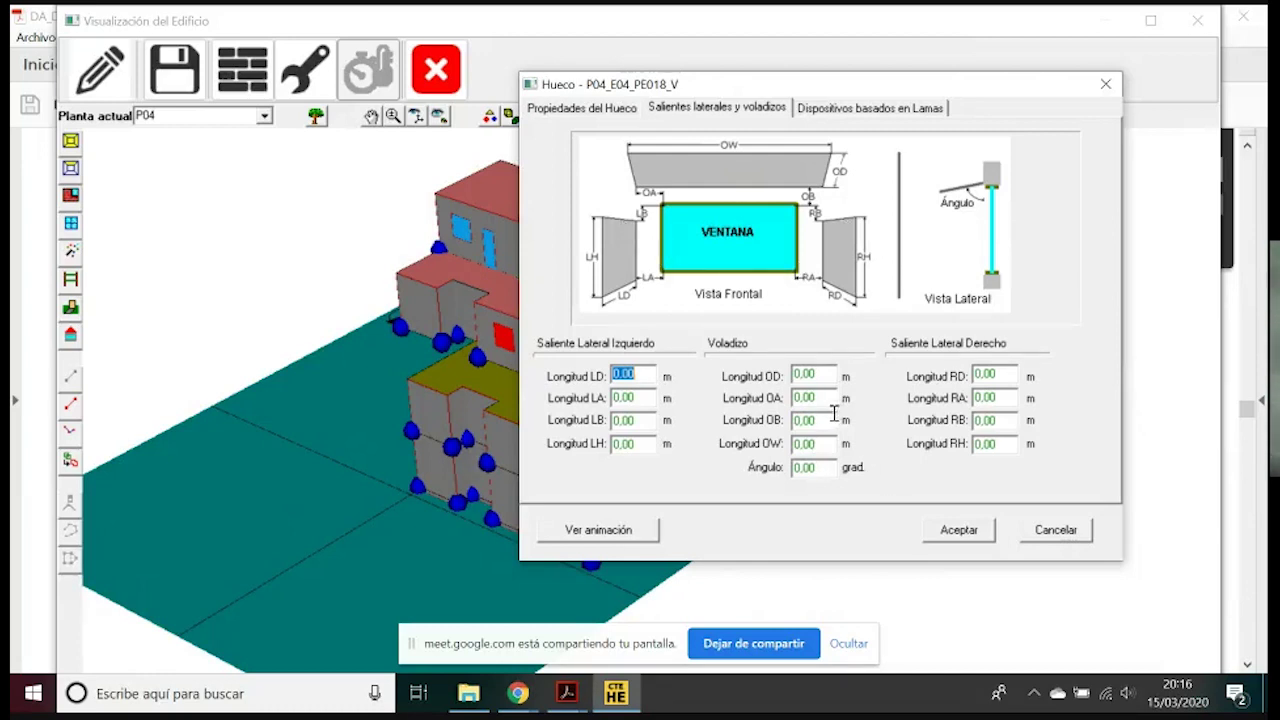
click(821, 373)
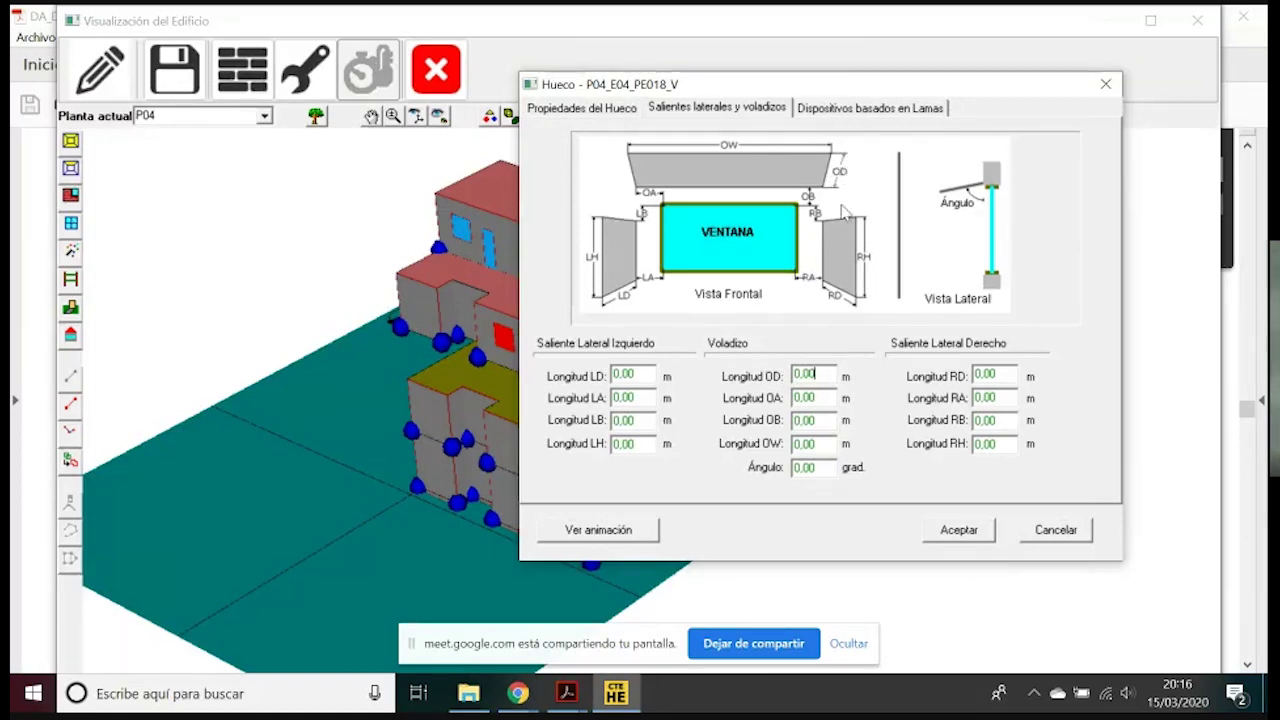
drag(822, 373, 794, 374)
text(1)
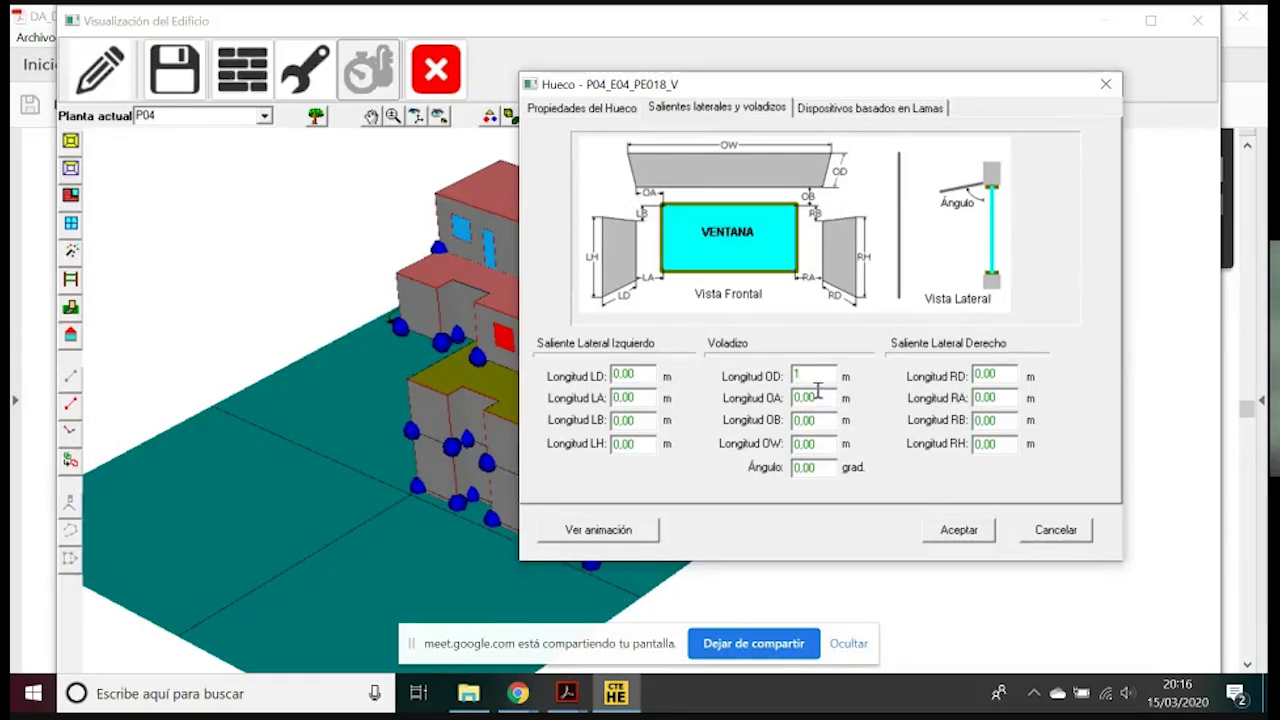
drag(815, 397, 806, 397)
text(2)
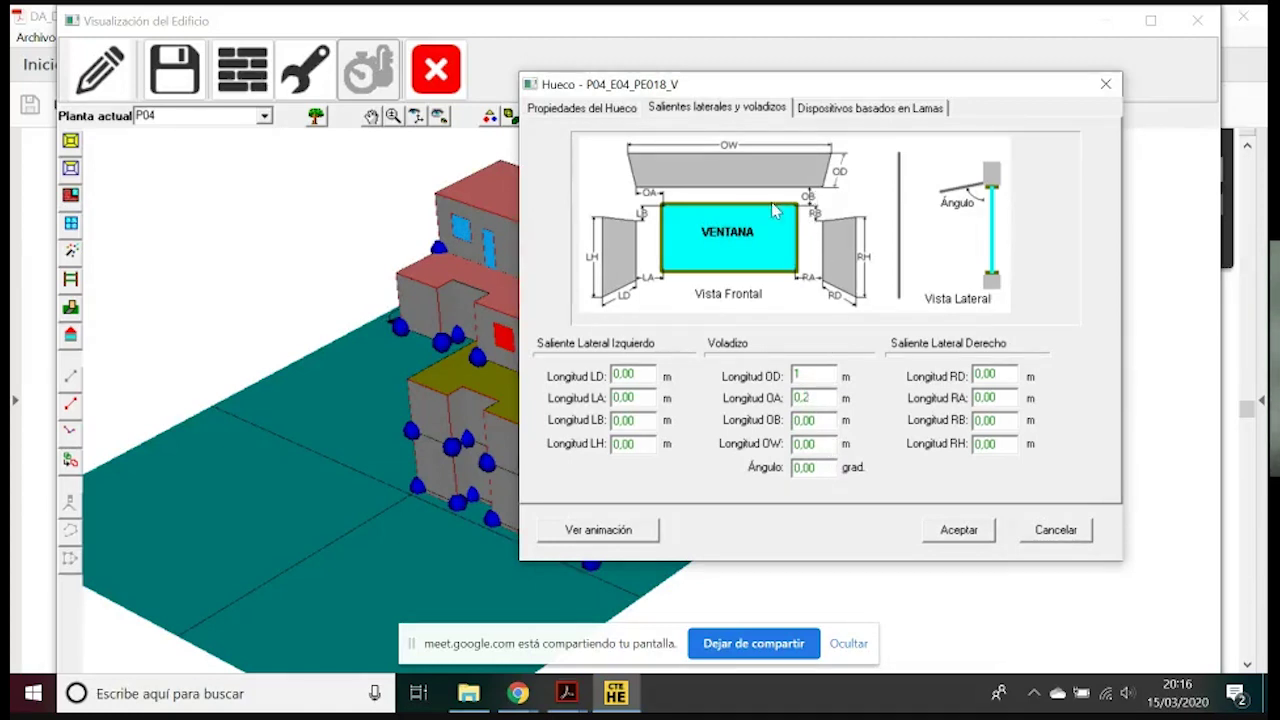
double_click(820, 424)
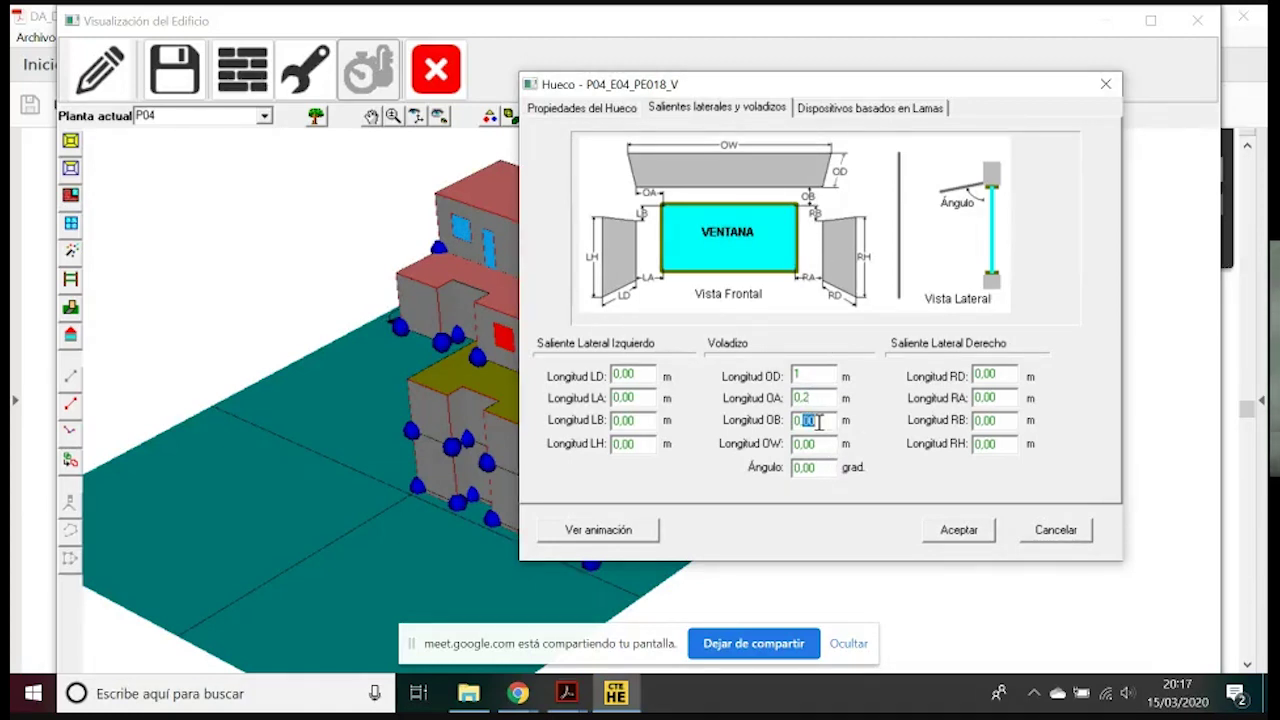
text(3)
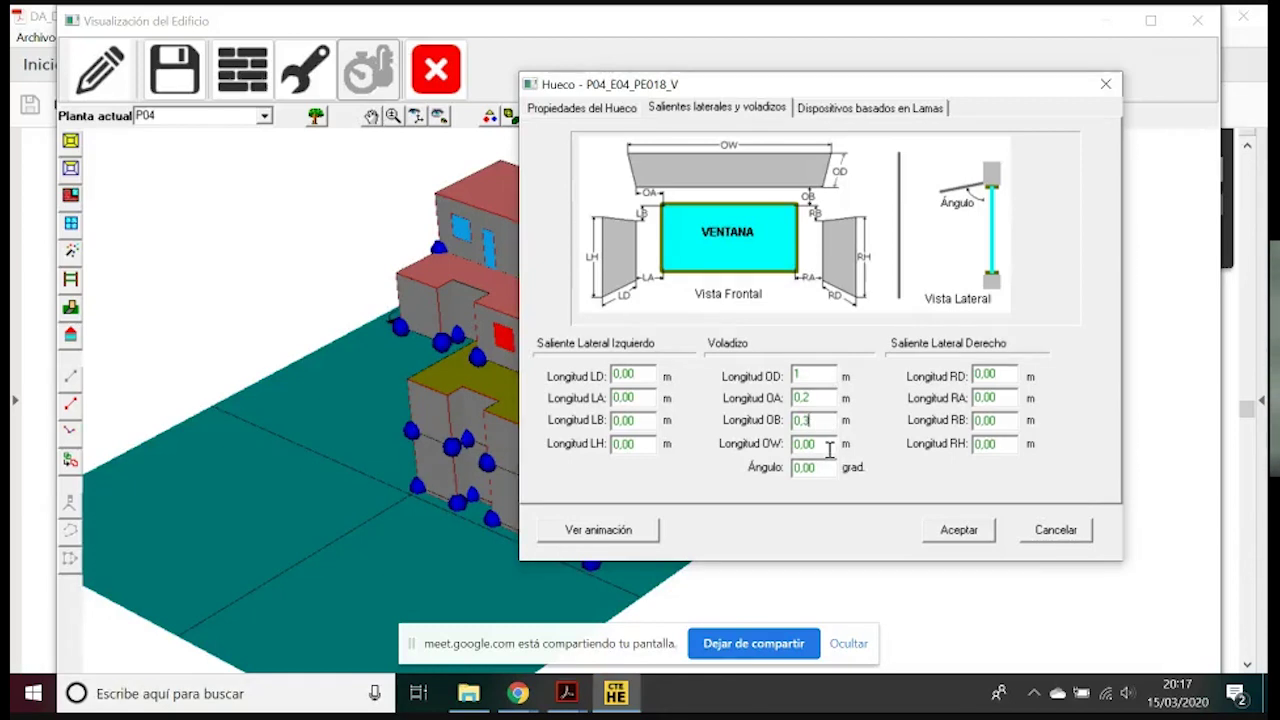
Set the overhang's OW length to 1,6 m and its angle to 90 degrees, and accept the window properties
double_click(806, 444)
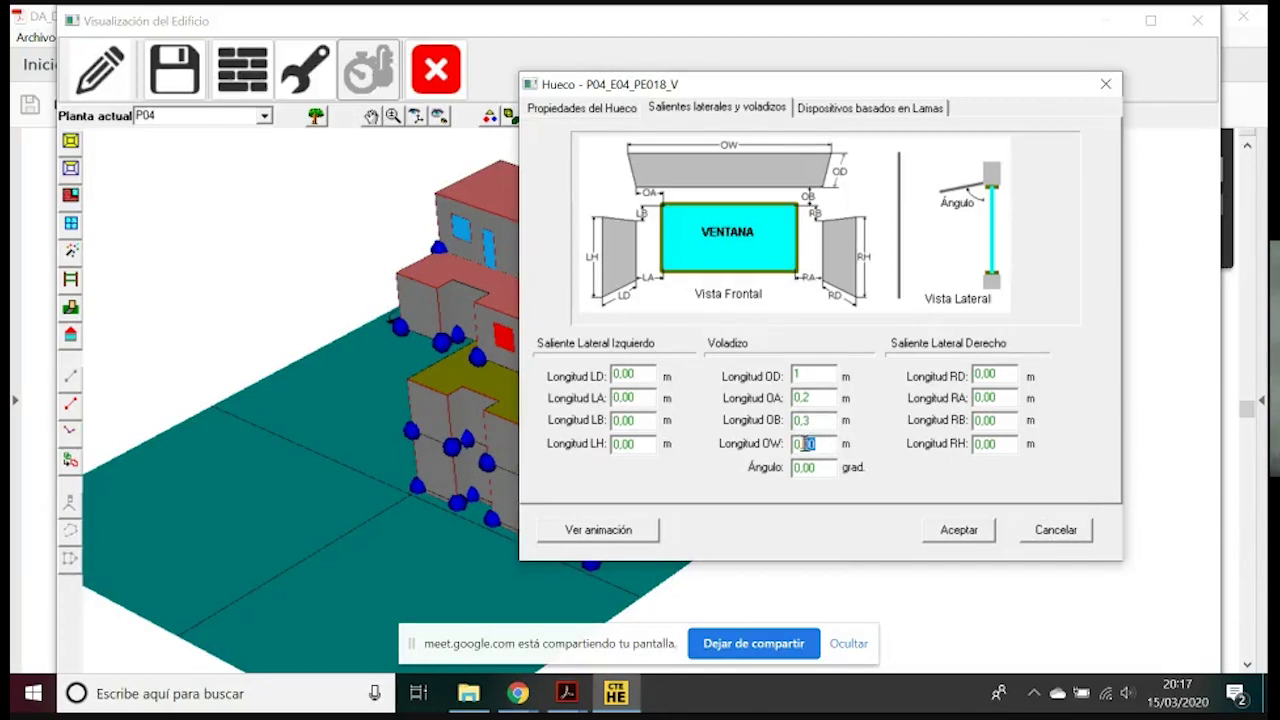
click(821, 442)
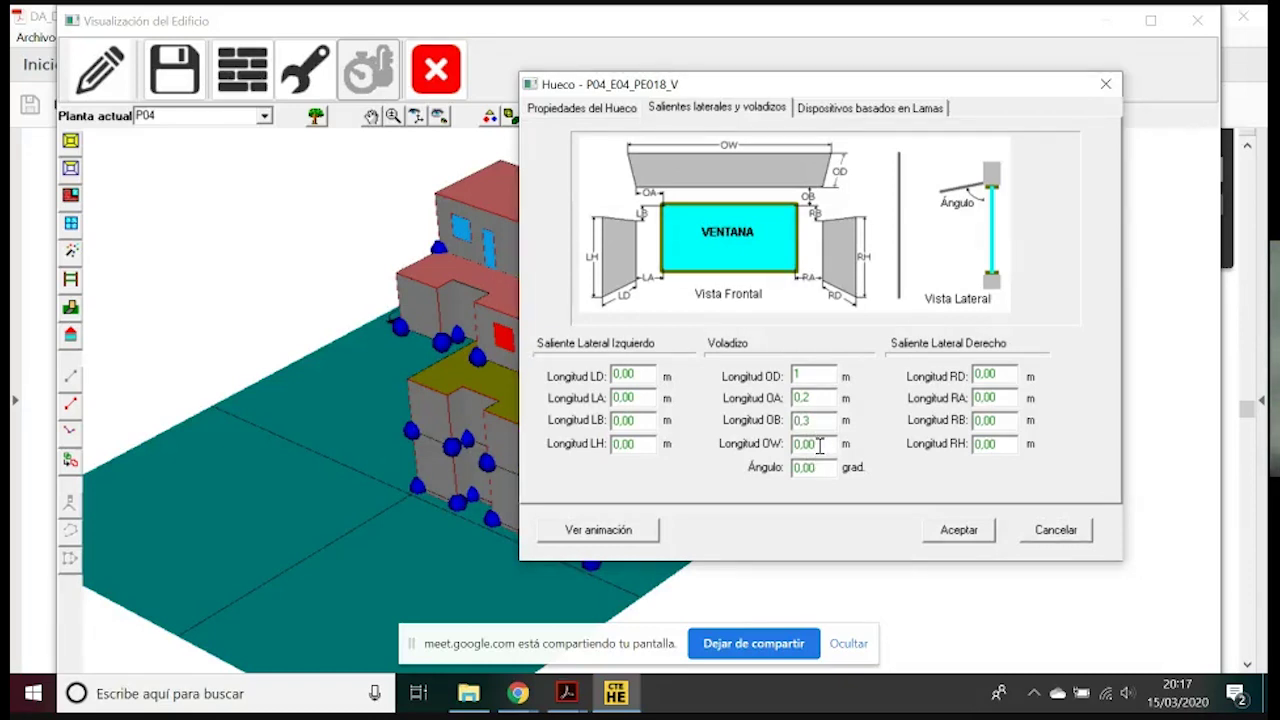
text(1)
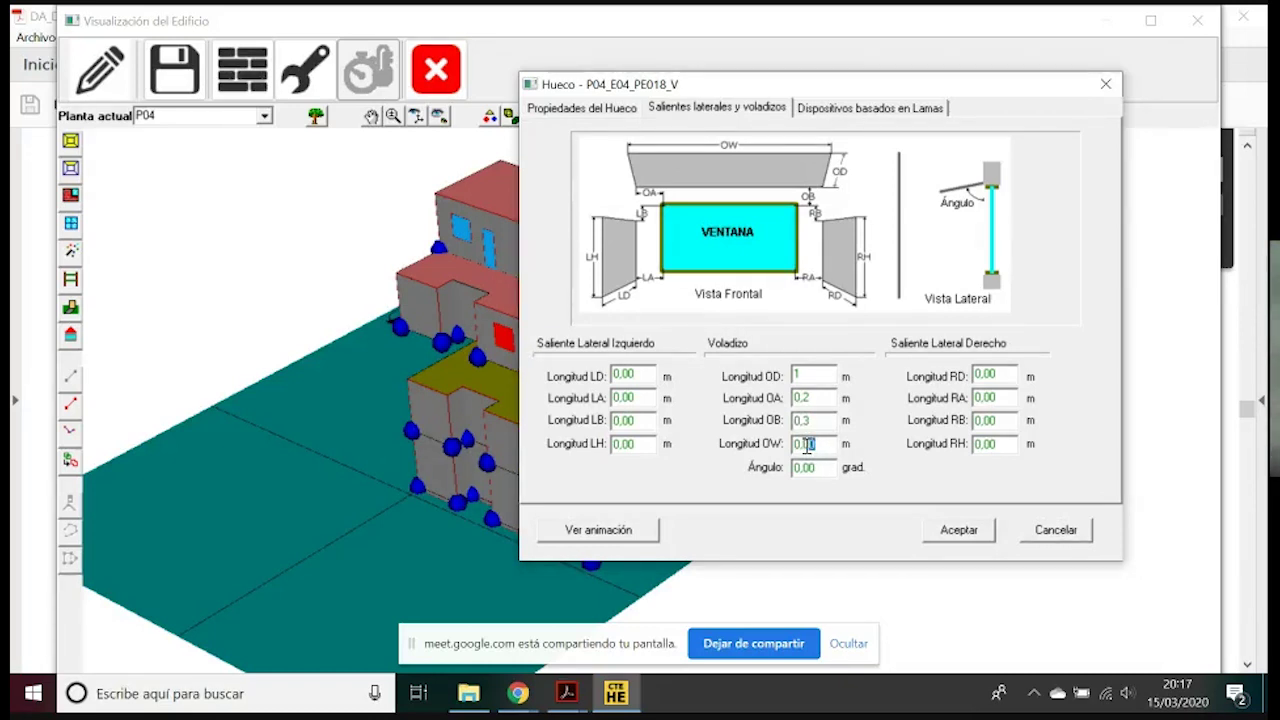
key(ctrl+z)
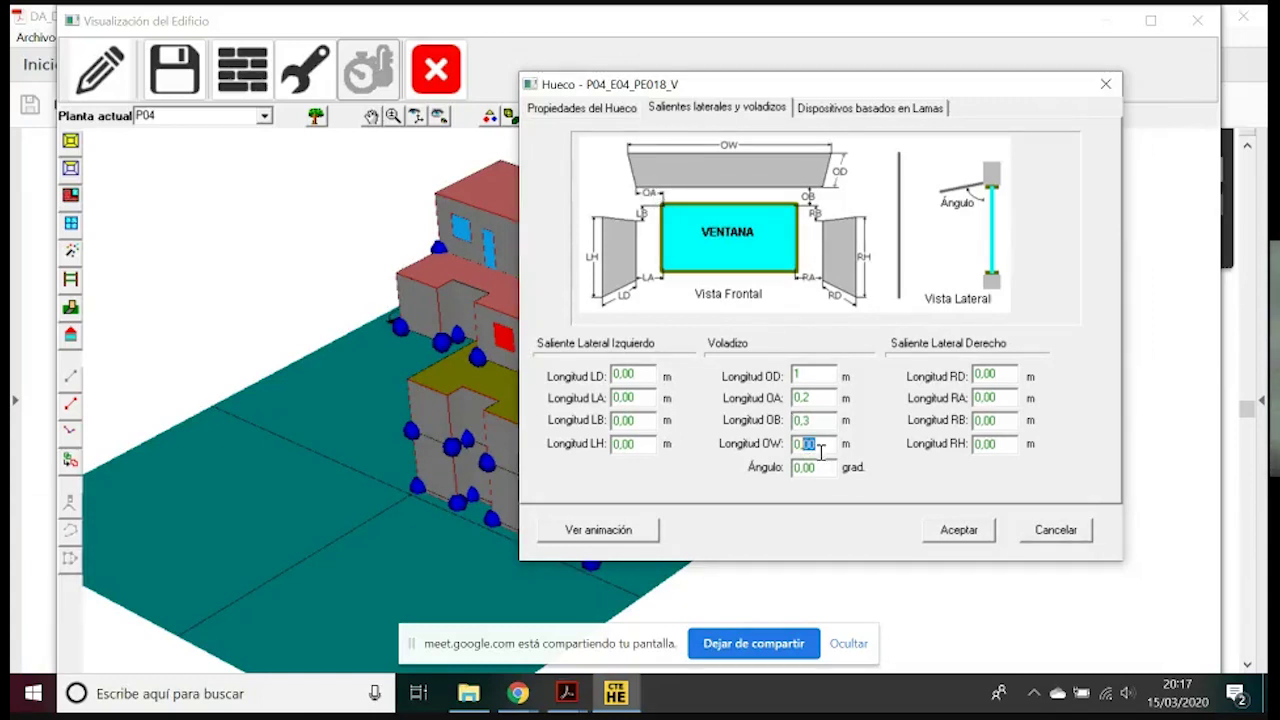
text(1,6)
key(Tab)
text(90)
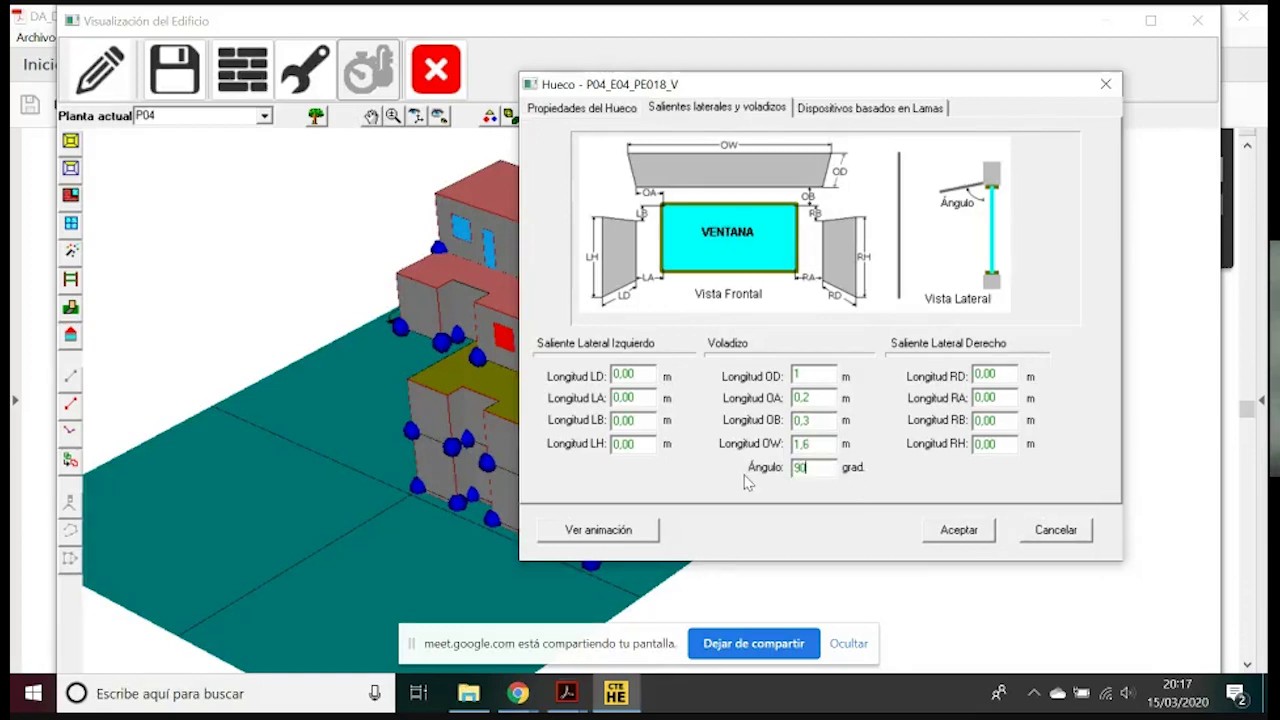
click(957, 529)
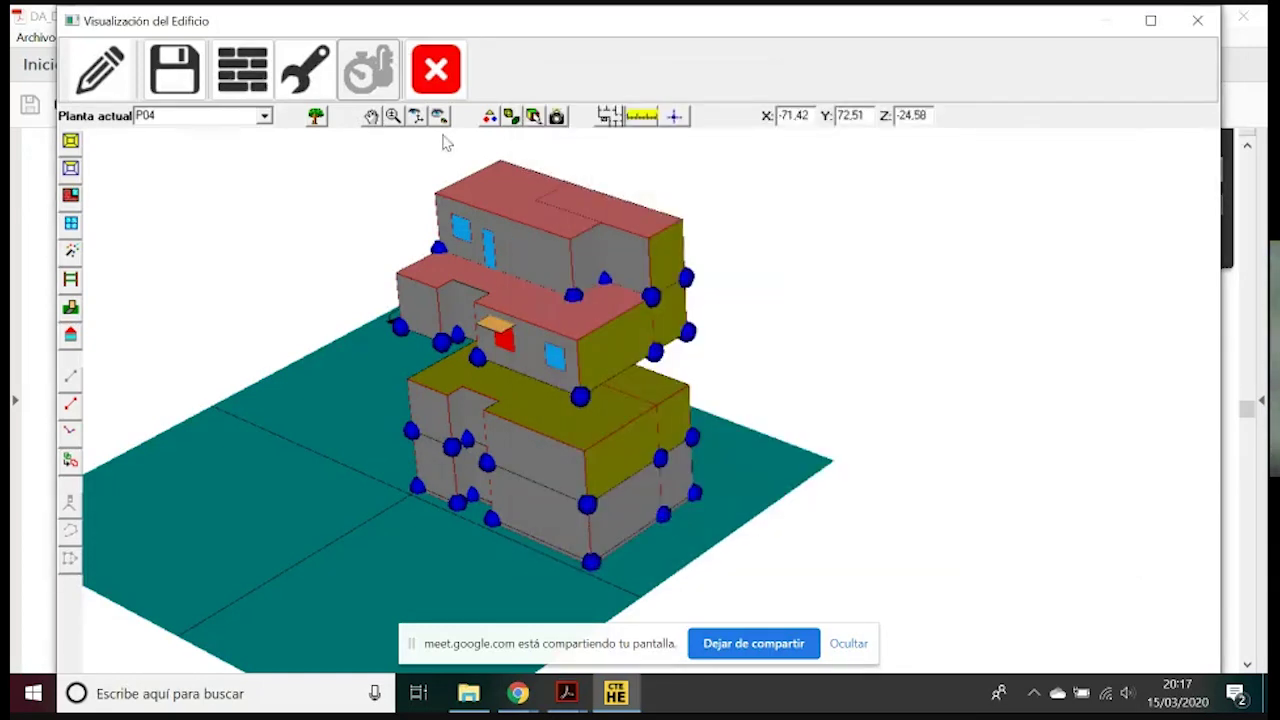
mouse_move(655, 335)
mouse_down()
mouse_move(648, 408)
mouse_move(717, 486)
mouse_move(623, 451)
mouse_move(610, 502)
mouse_move(405, 155)
mouse_up()
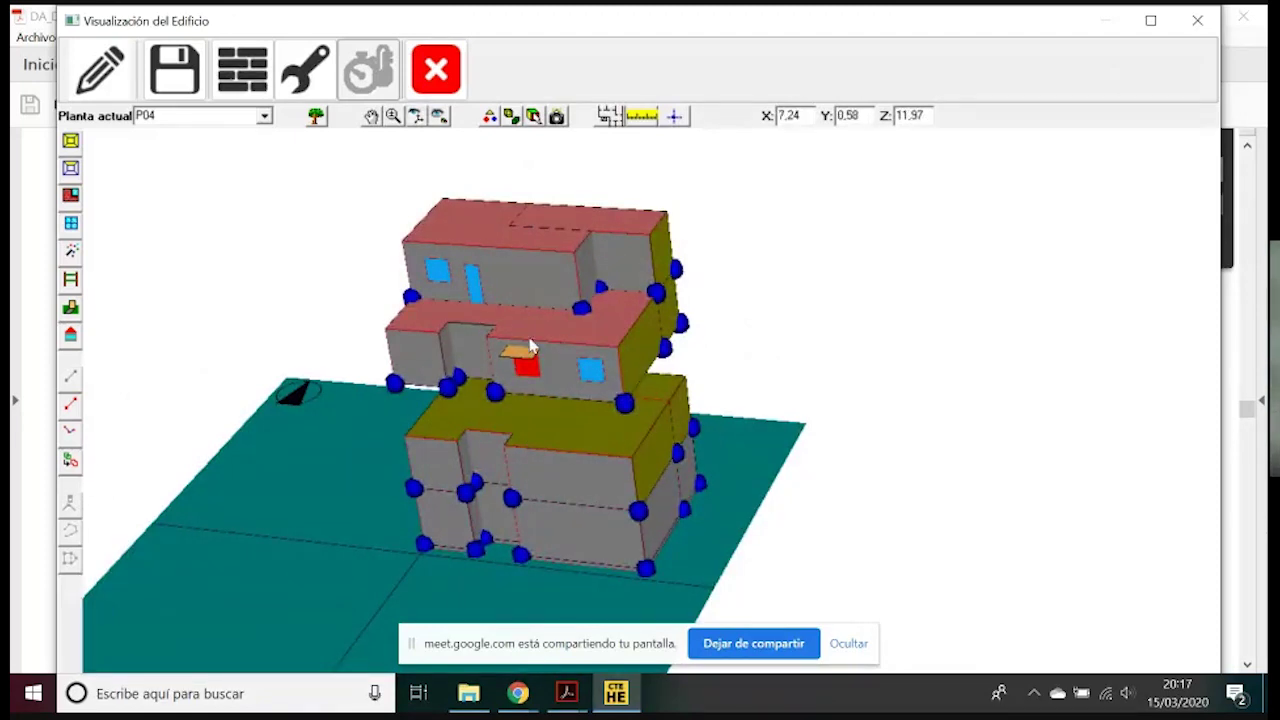
right_click(560, 397)
mouse_move(658, 558)
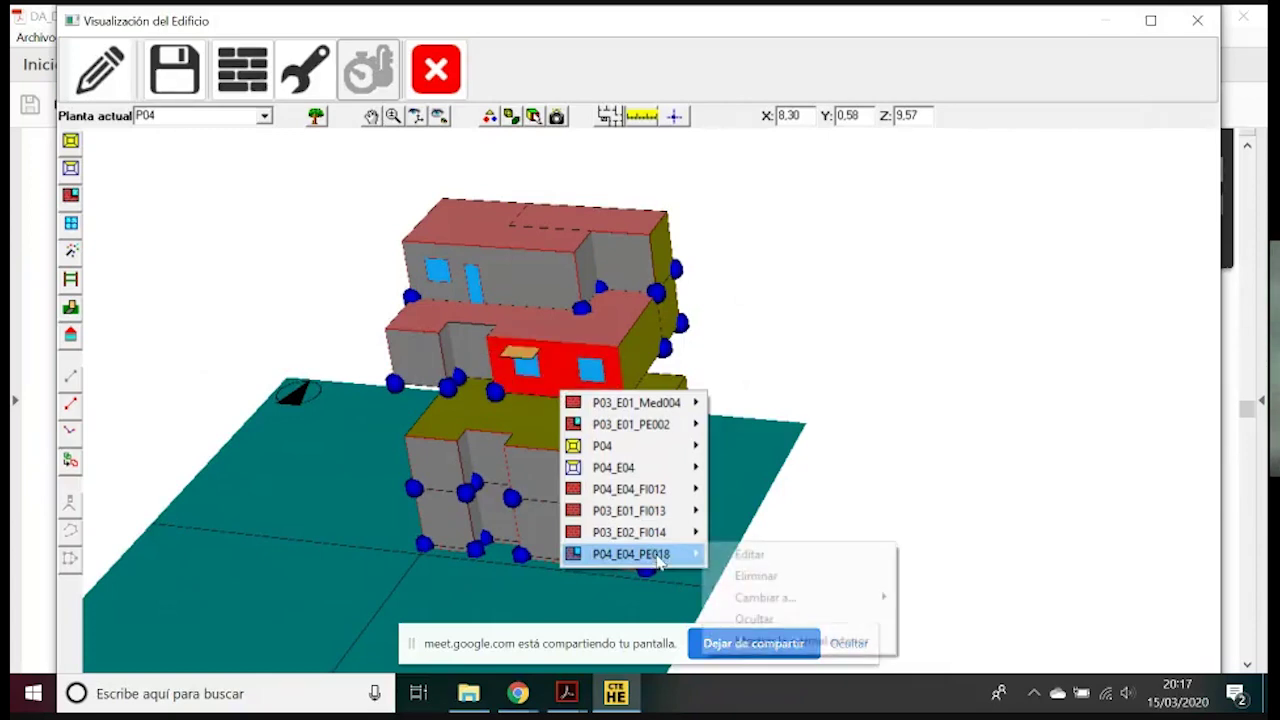
mouse_move(625, 467)
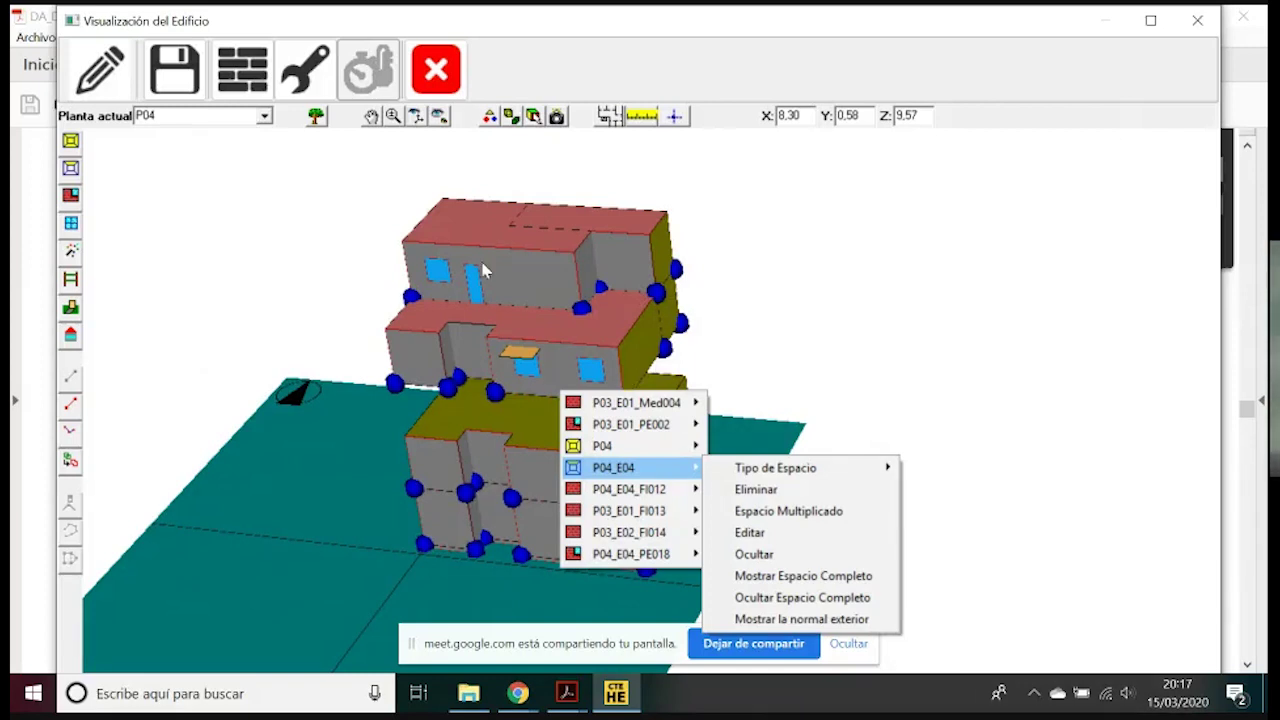
click(465, 360)
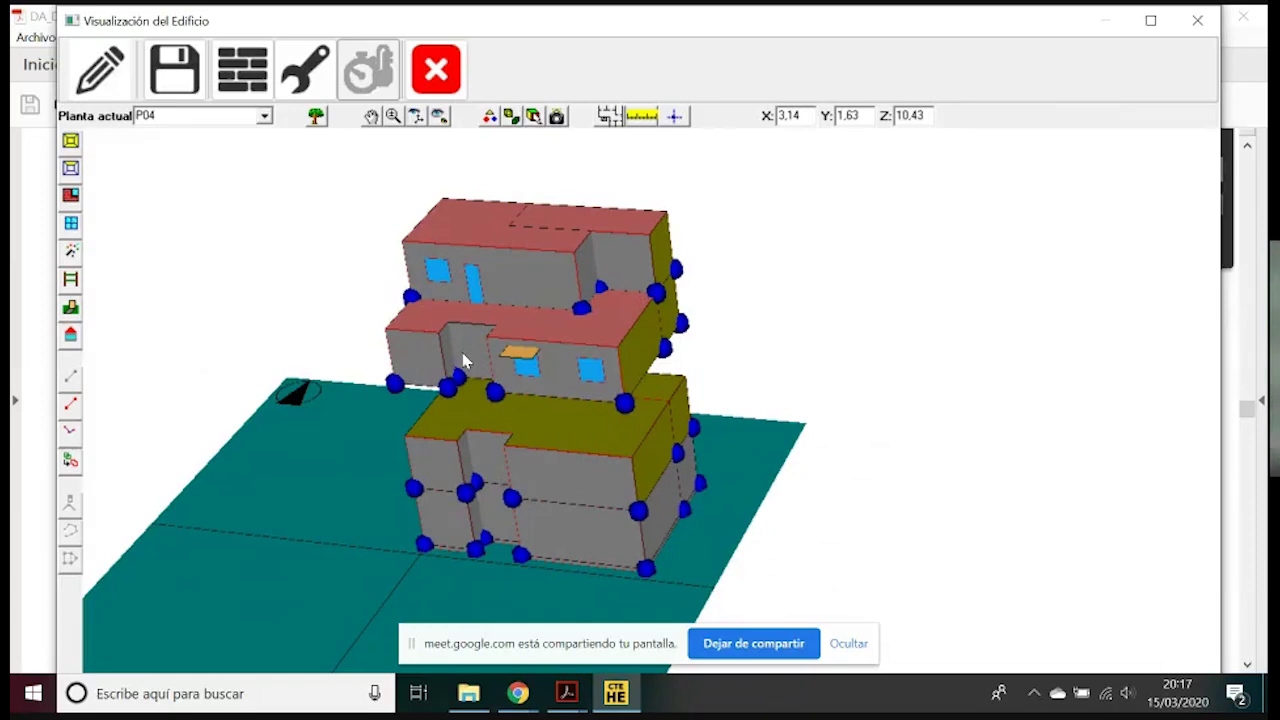
Open the properties of exterior wall P02_E02_PE008, check the available enclosure constructions, and cancel
right_click(559, 532)
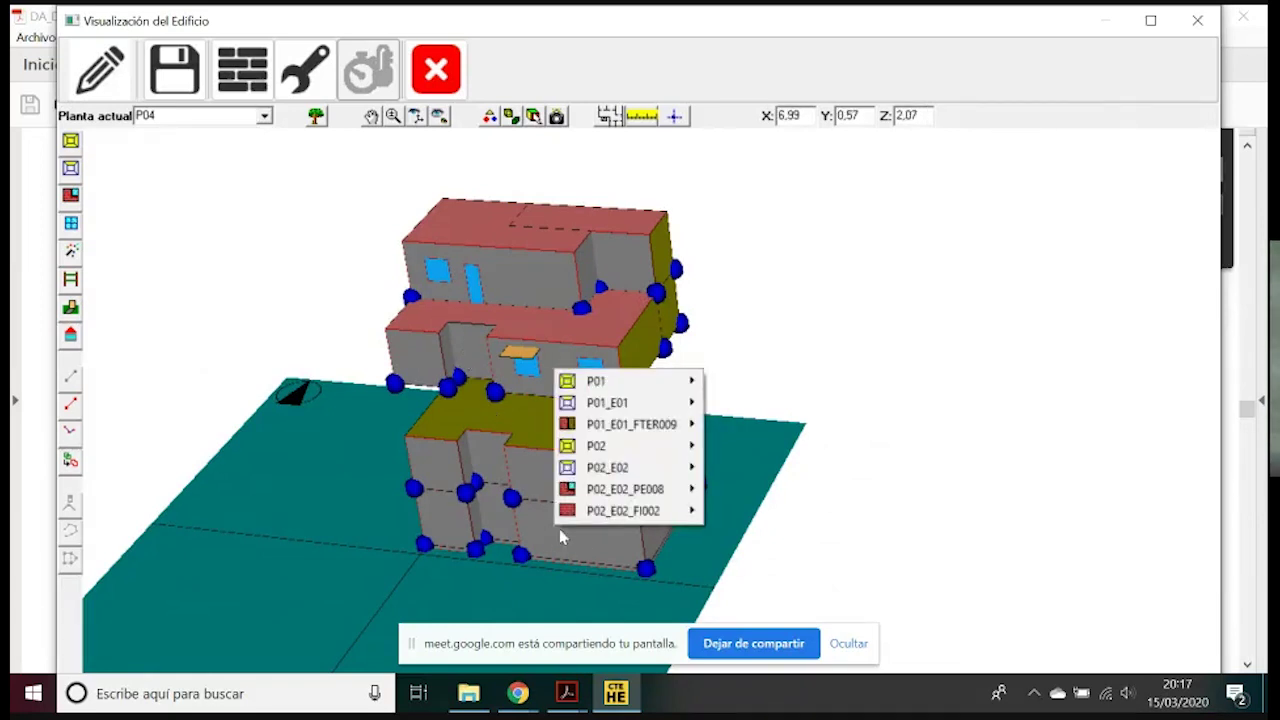
mouse_move(635, 489)
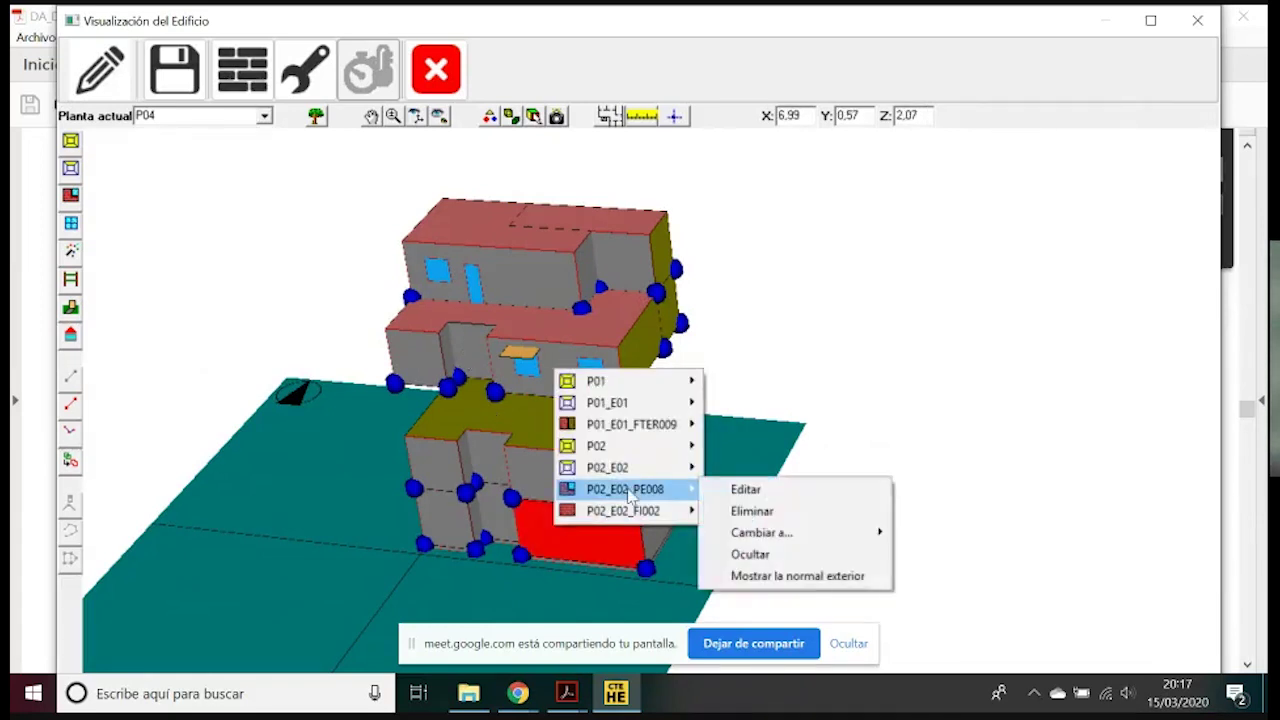
click(790, 497)
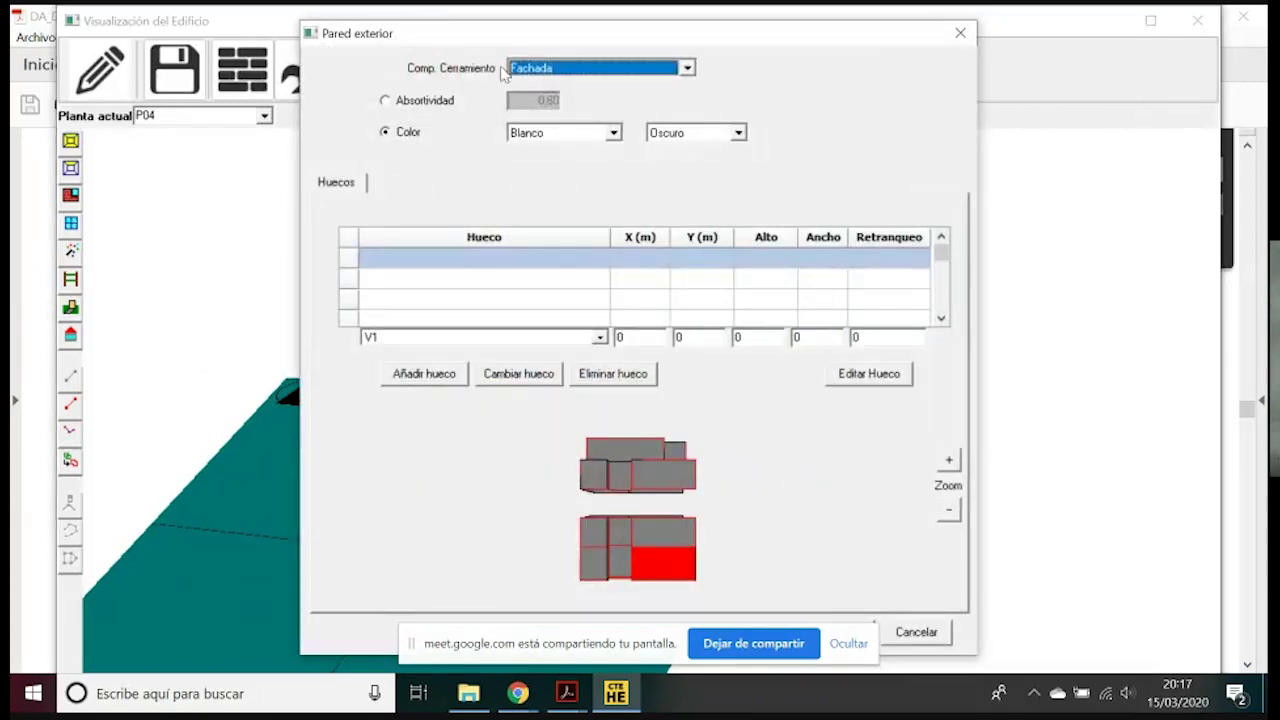
click(551, 68)
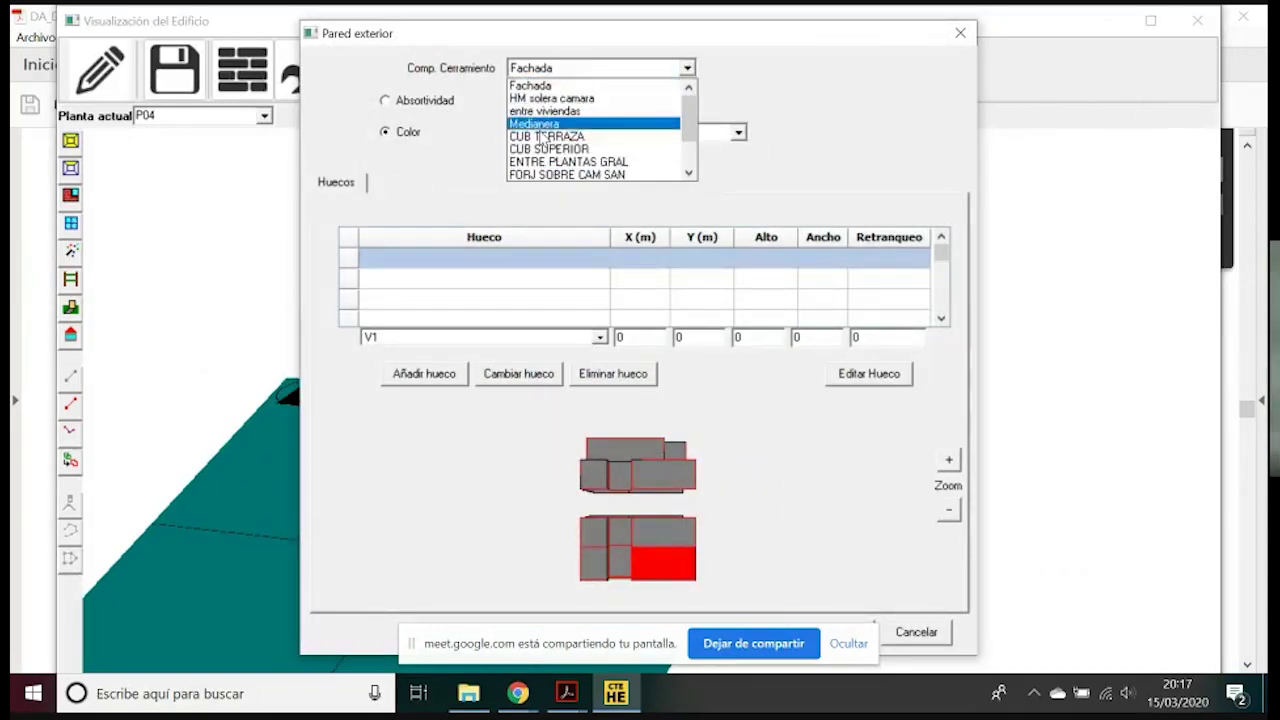
scroll(553, 113, down, 2)
scroll(553, 113, up, 2)
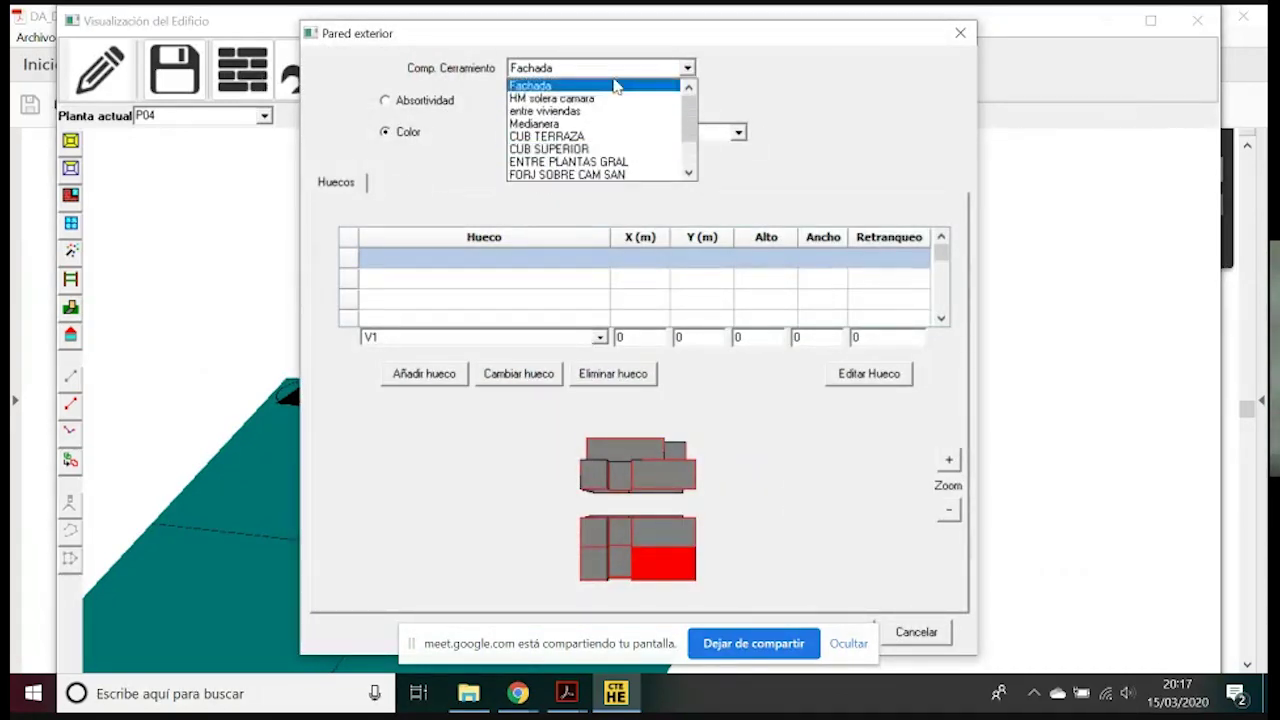
click(915, 638)
click(917, 633)
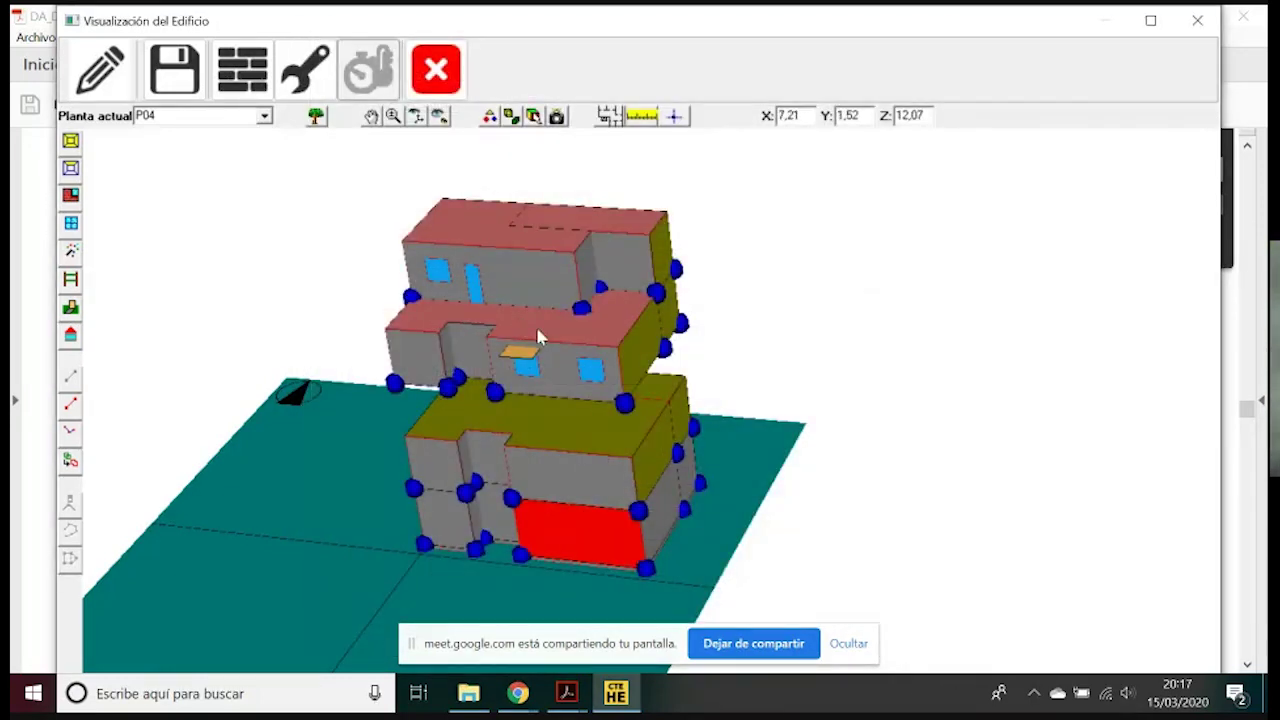
Check the enclosure construction assigned to the roof of space P04_E04 and close its properties
right_click(538, 338)
mouse_move(632, 472)
click(730, 473)
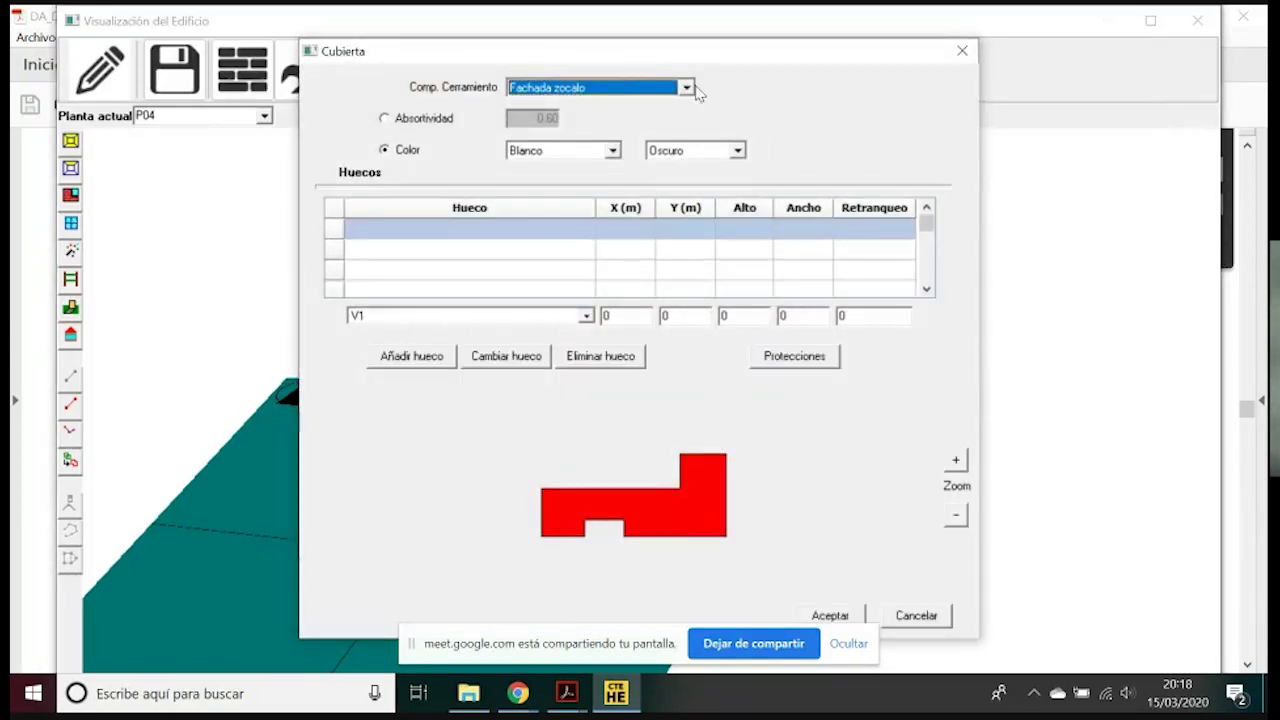
click(963, 52)
Assign the CUB TERRAZA enclosure construction to roof P04_E04_CUB001 and accept its properties
right_click(560, 328)
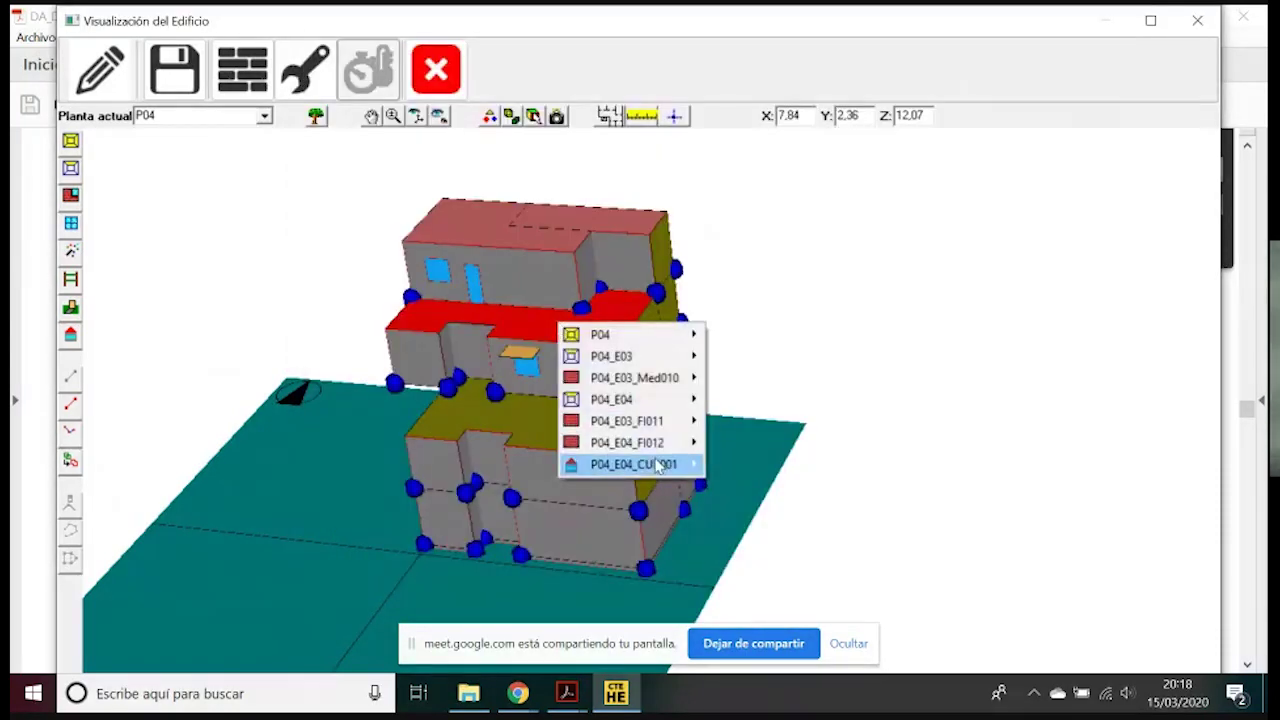
mouse_move(690, 464)
click(735, 464)
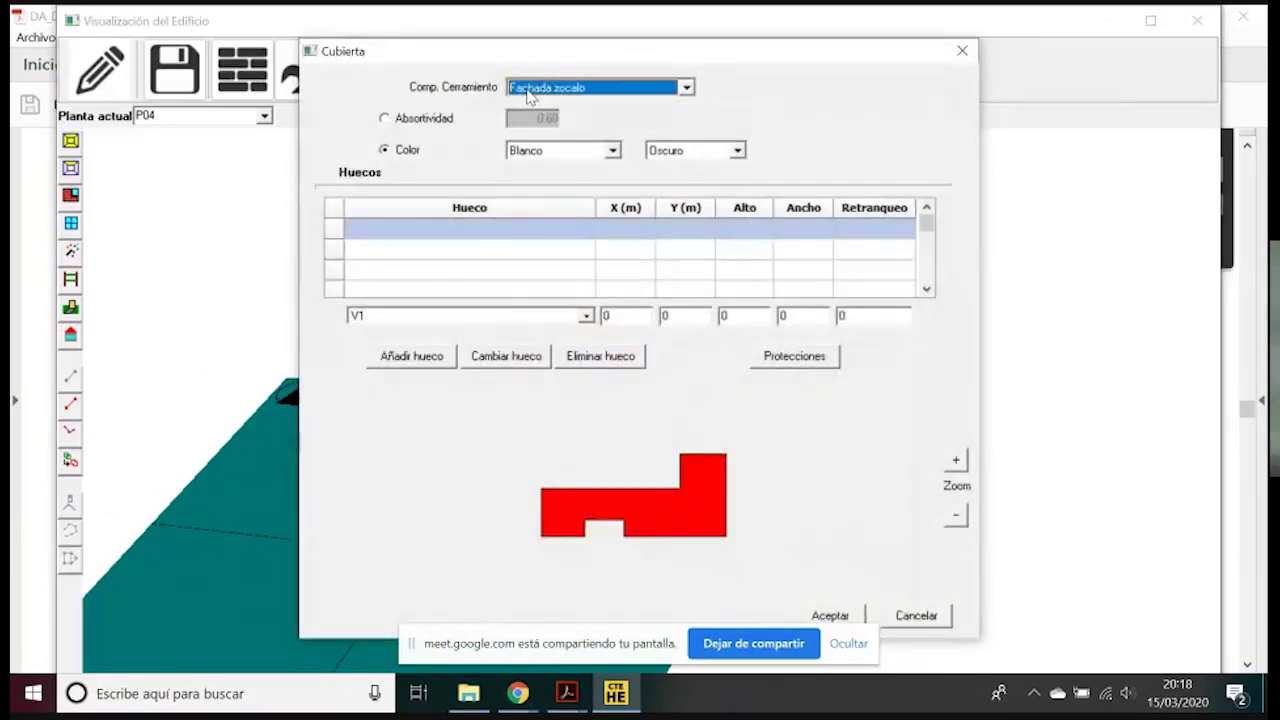
click(645, 90)
scroll(645, 130, up, 3)
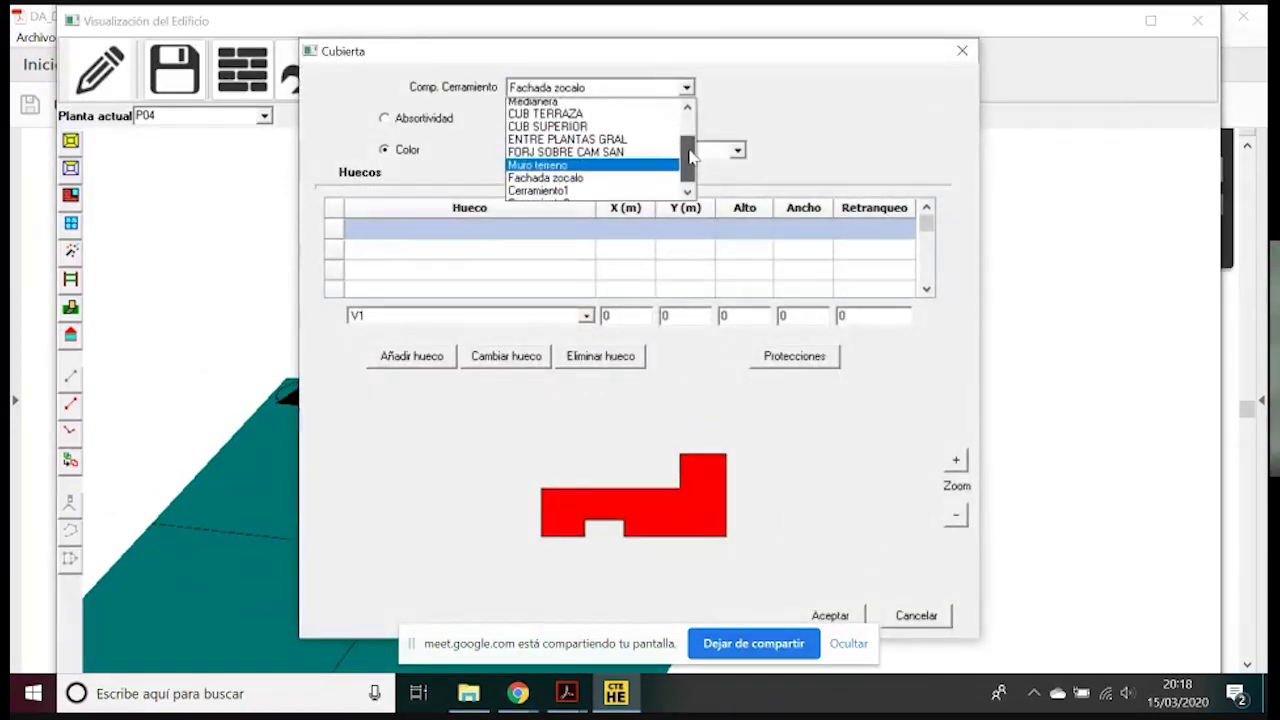
click(576, 158)
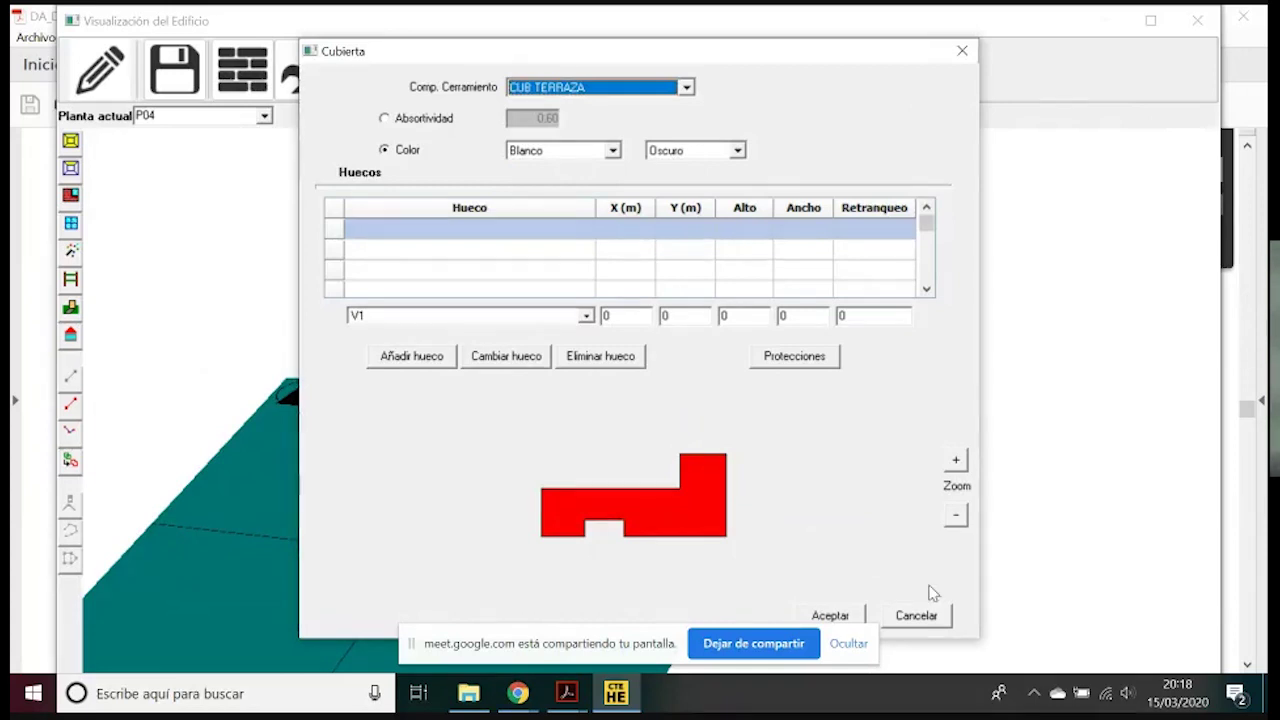
click(836, 615)
Assign the CUB SUPERIOR enclosure construction to roof P05_E01_CUB001 and accept its properties
right_click(466, 232)
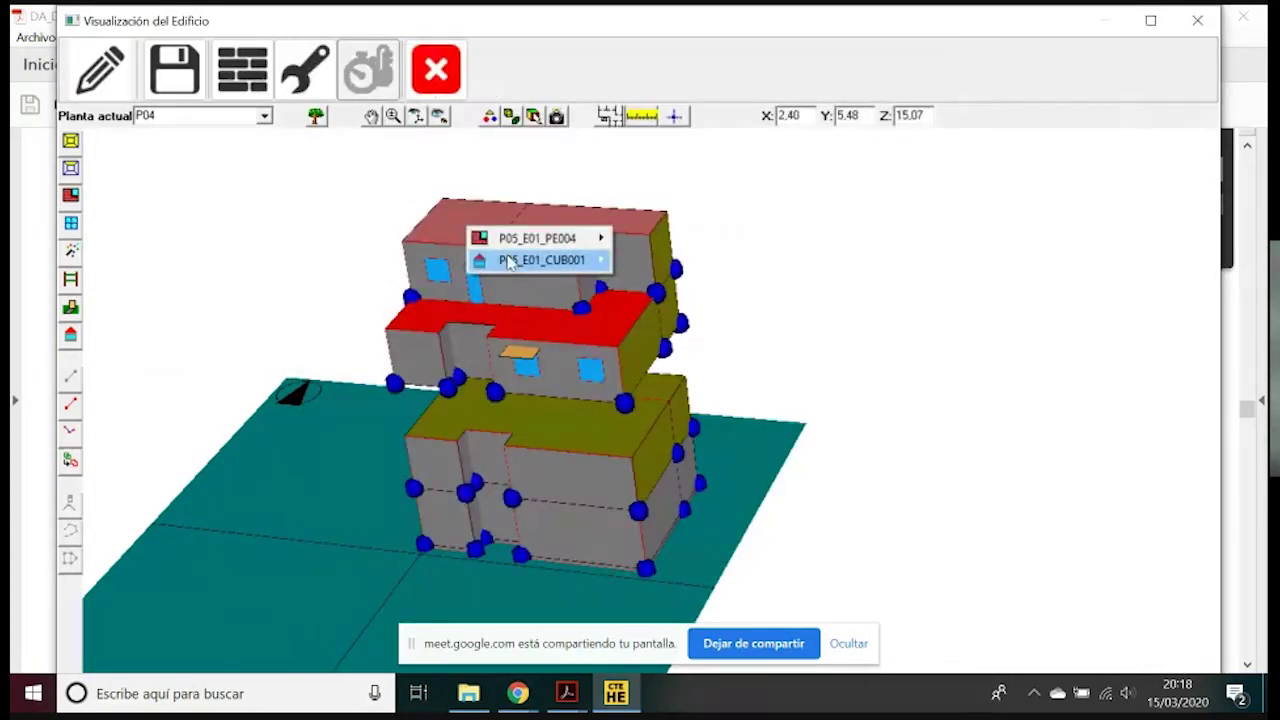
mouse_move(560, 260)
click(634, 260)
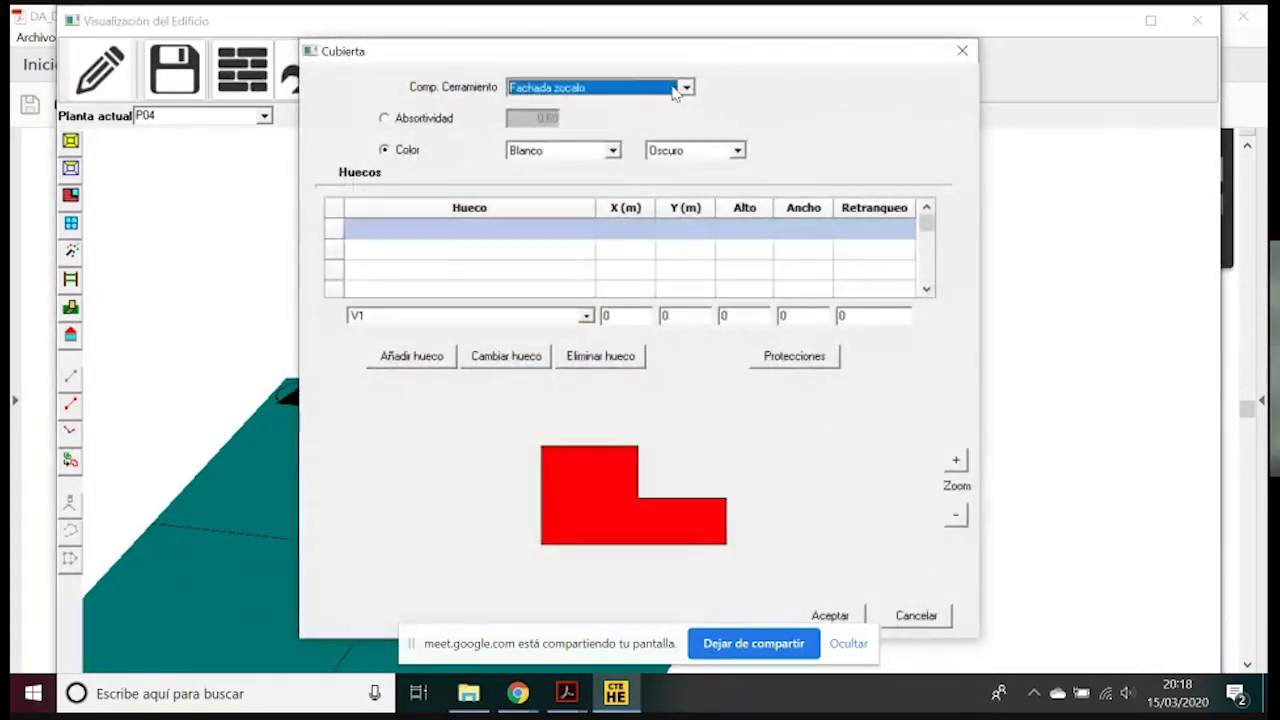
click(676, 90)
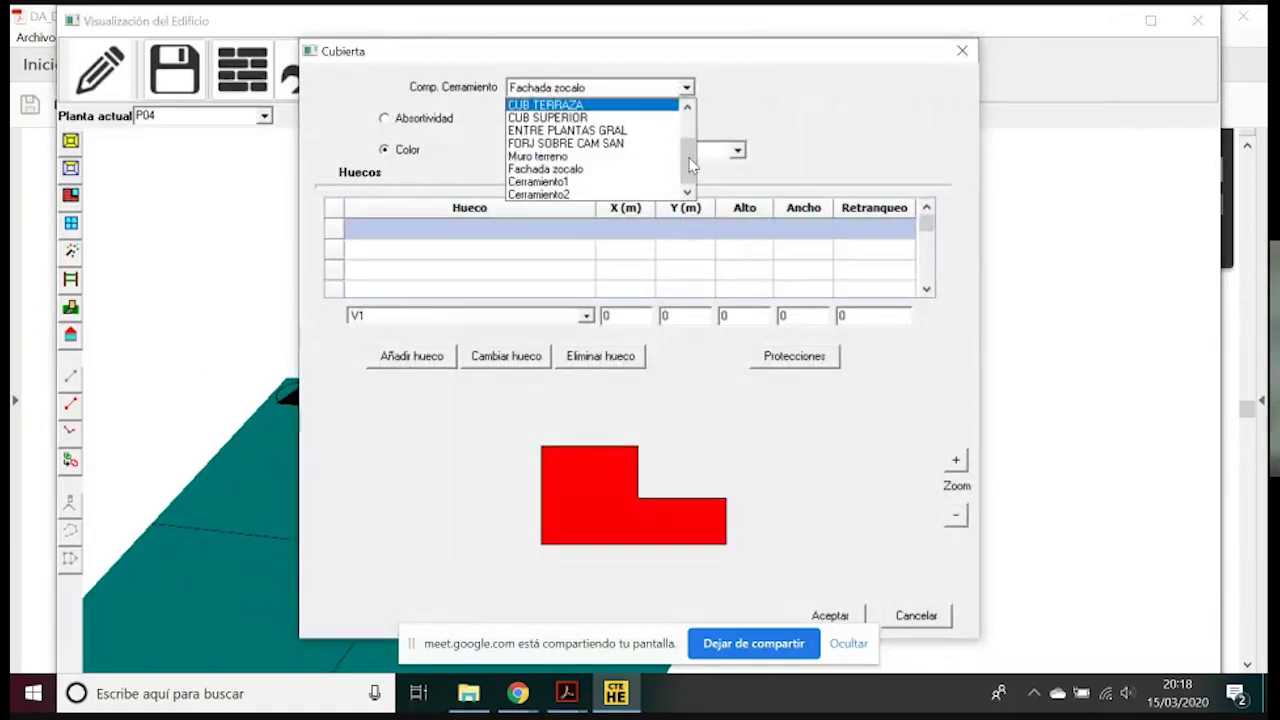
scroll(690, 163, up, 2)
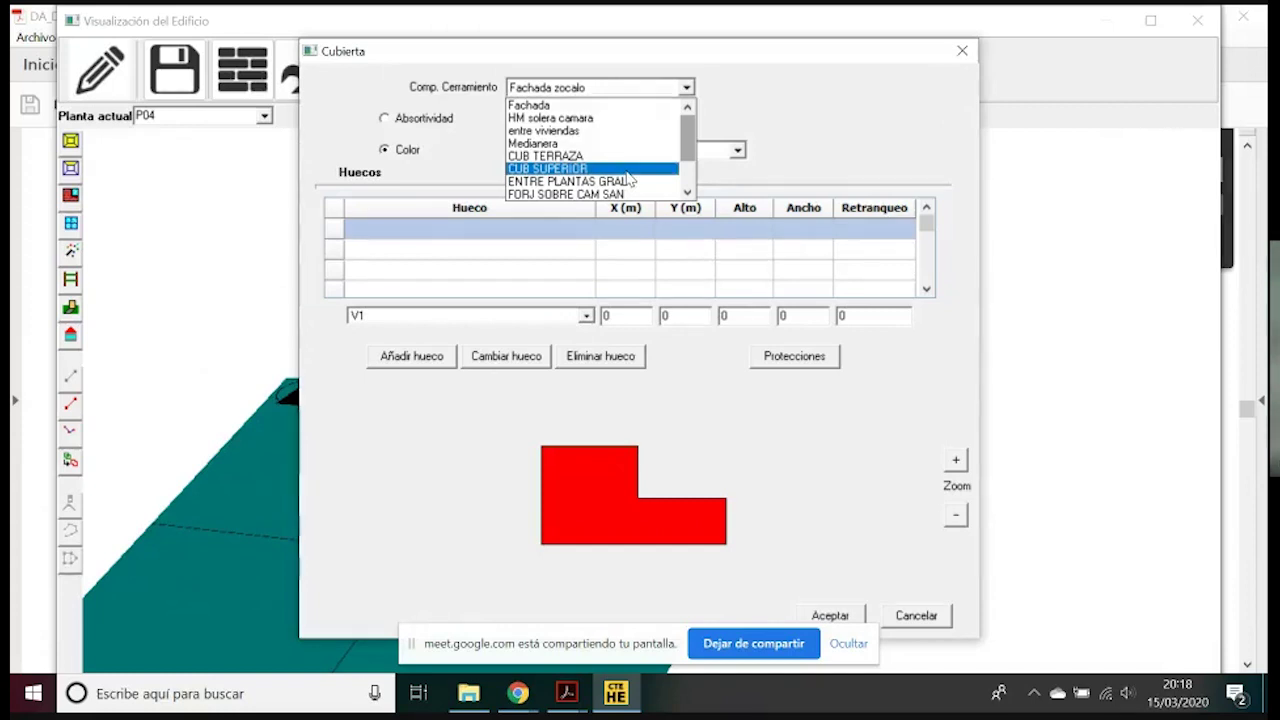
click(629, 178)
click(830, 615)
Open the properties of roof P05_E02_CUB001, go through its enclosure construction choices and accept
right_click(614, 224)
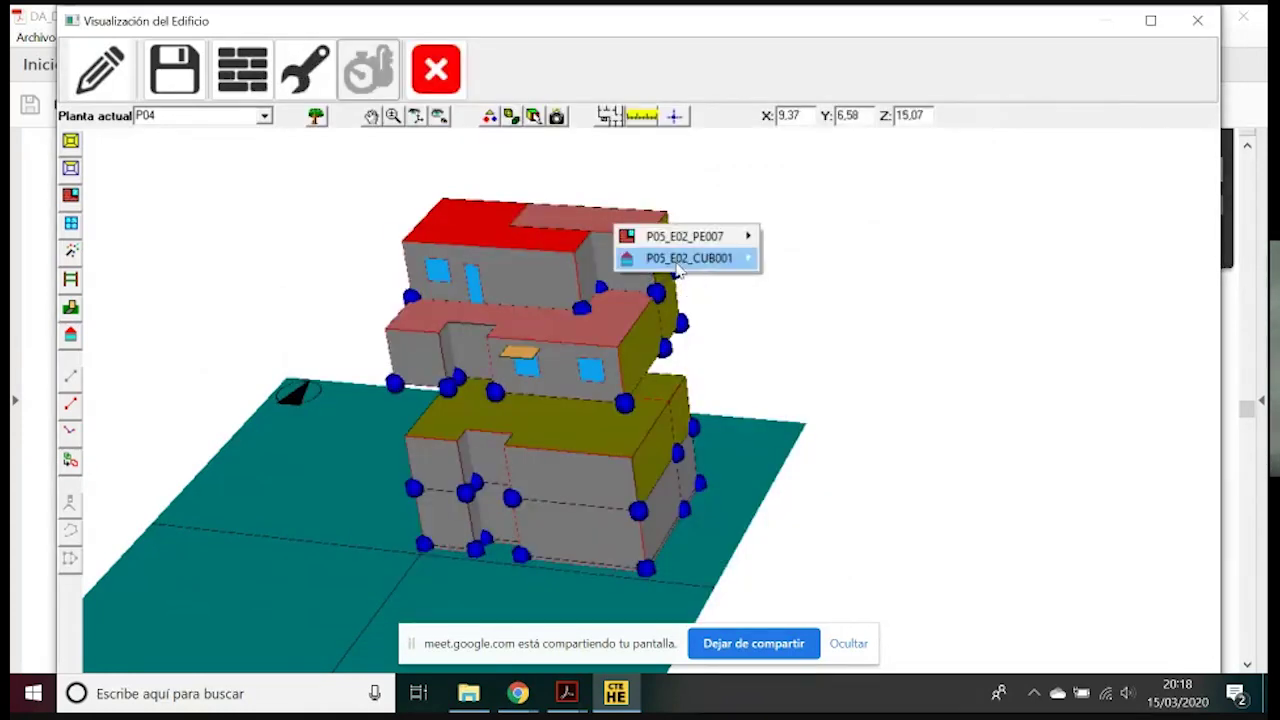
mouse_move(686, 258)
click(840, 260)
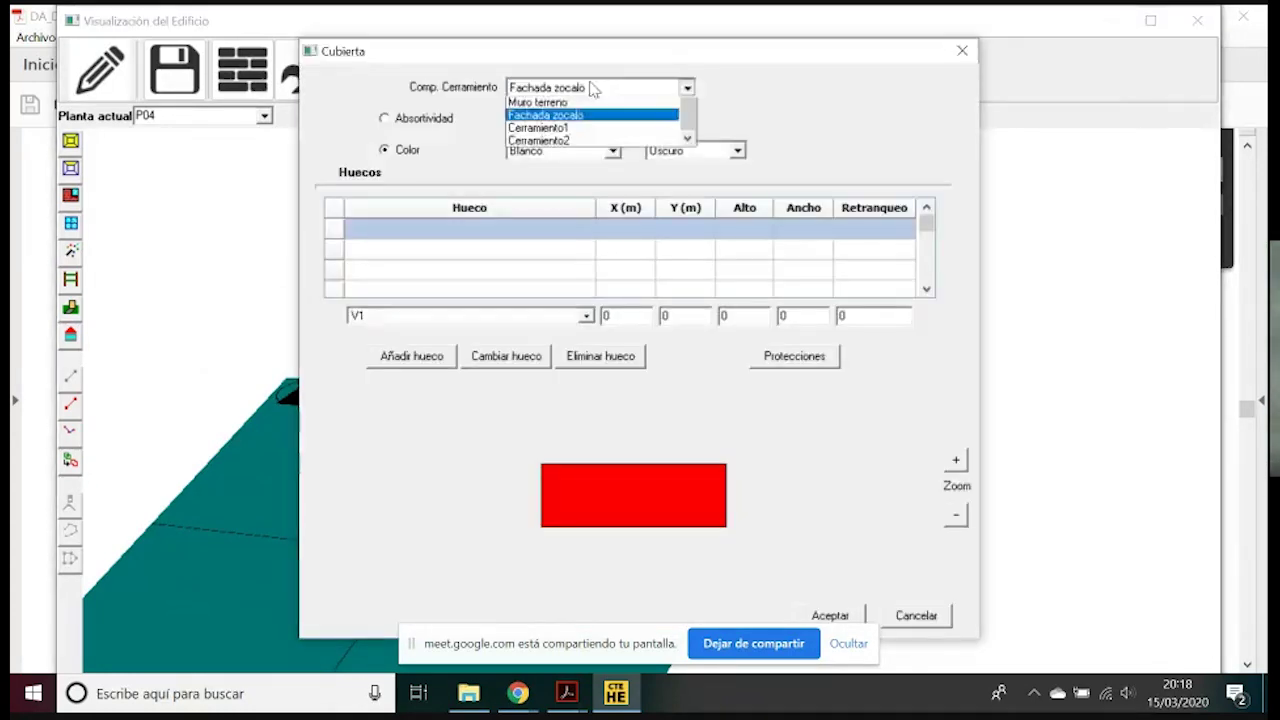
click(832, 615)
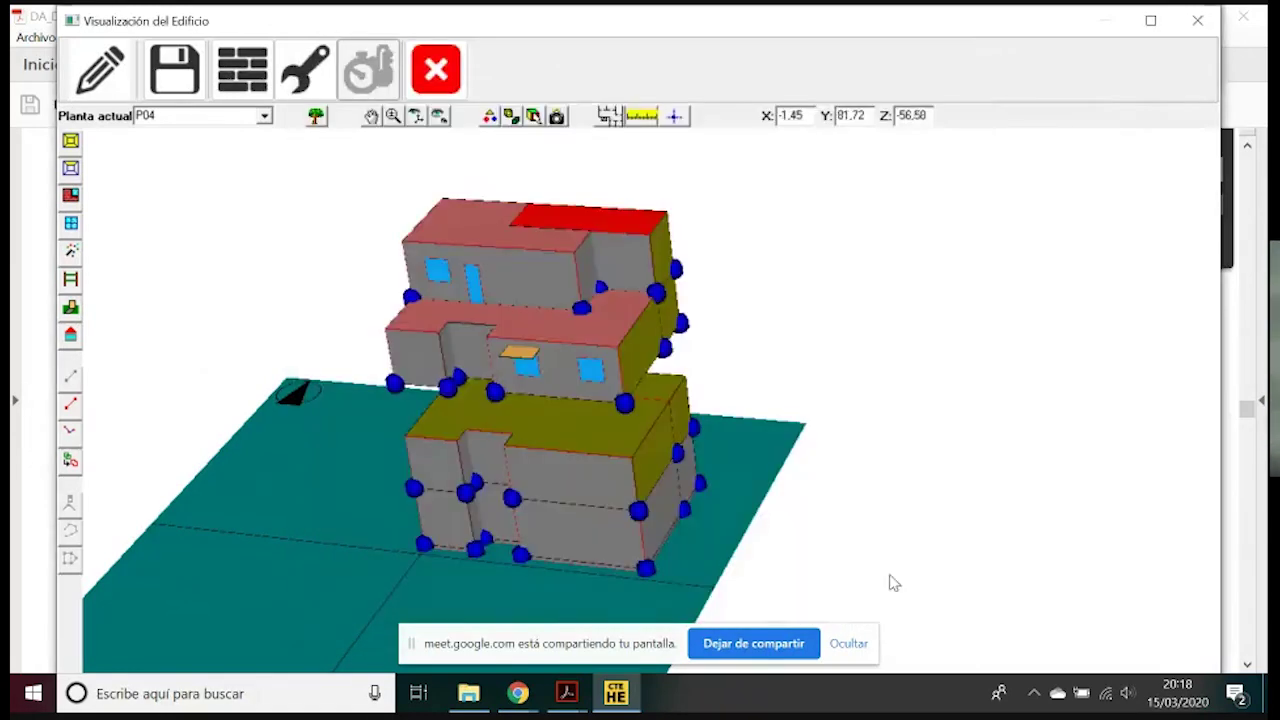
Examine the roofs, party walls and facade openings of the 3D building model from several sides
click(418, 118)
drag(520, 300, 662, 240)
drag(697, 343, 800, 486)
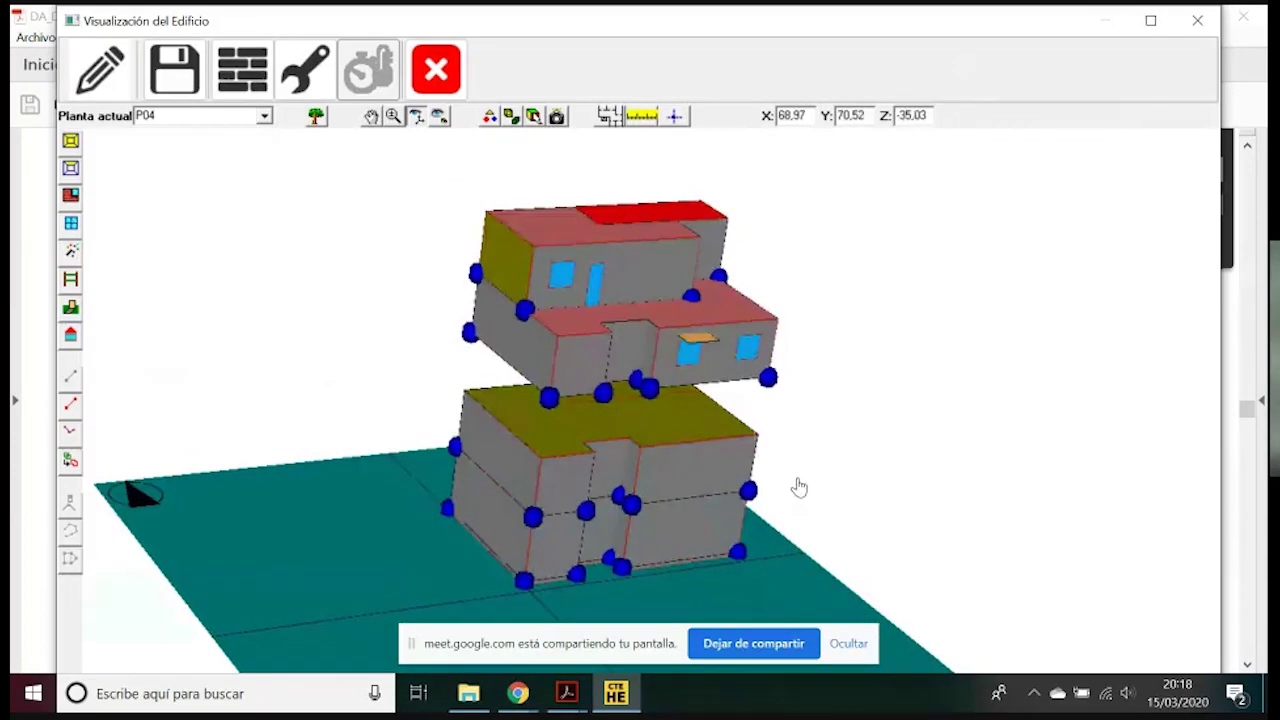
drag(646, 371, 626, 492)
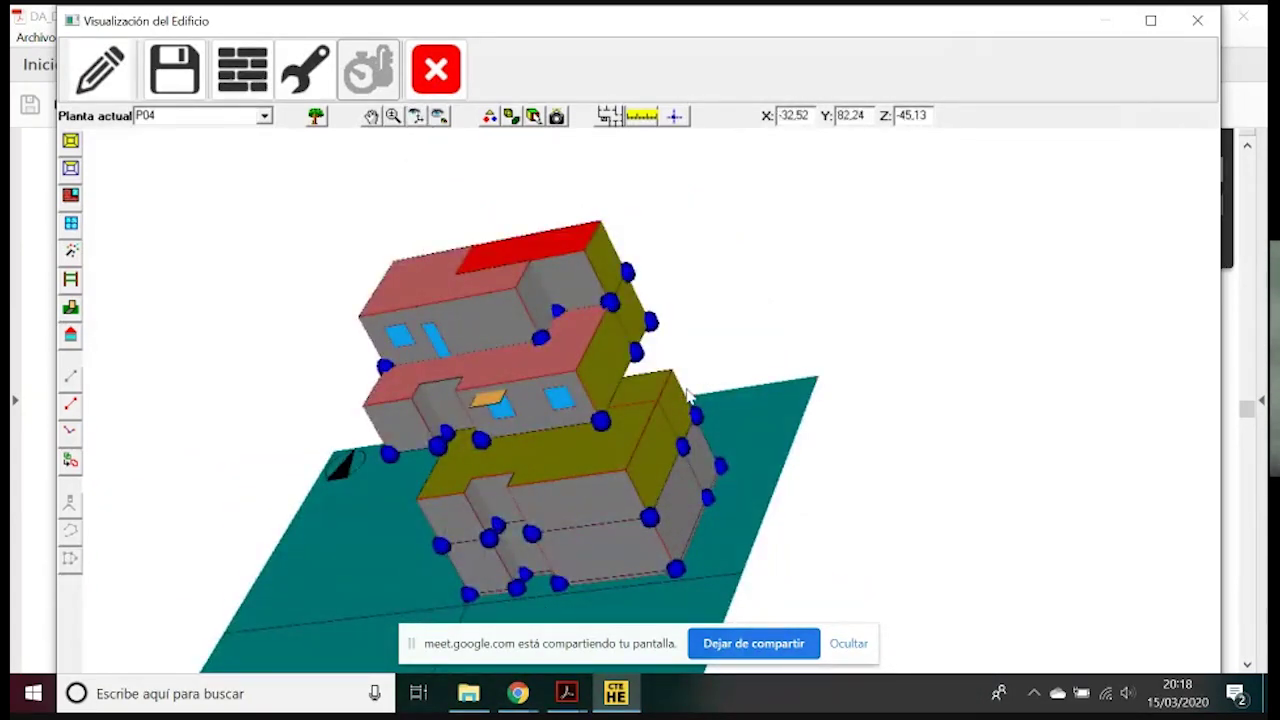
click(371, 116)
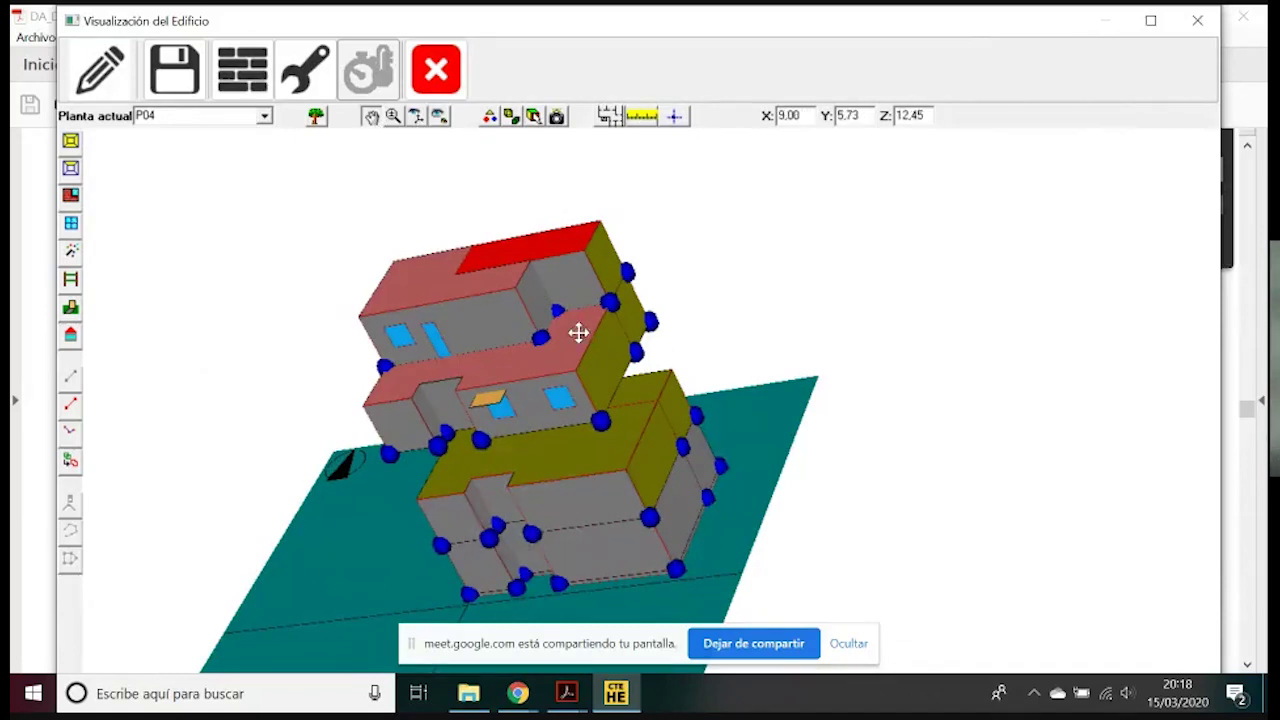
drag(578, 332, 637, 226)
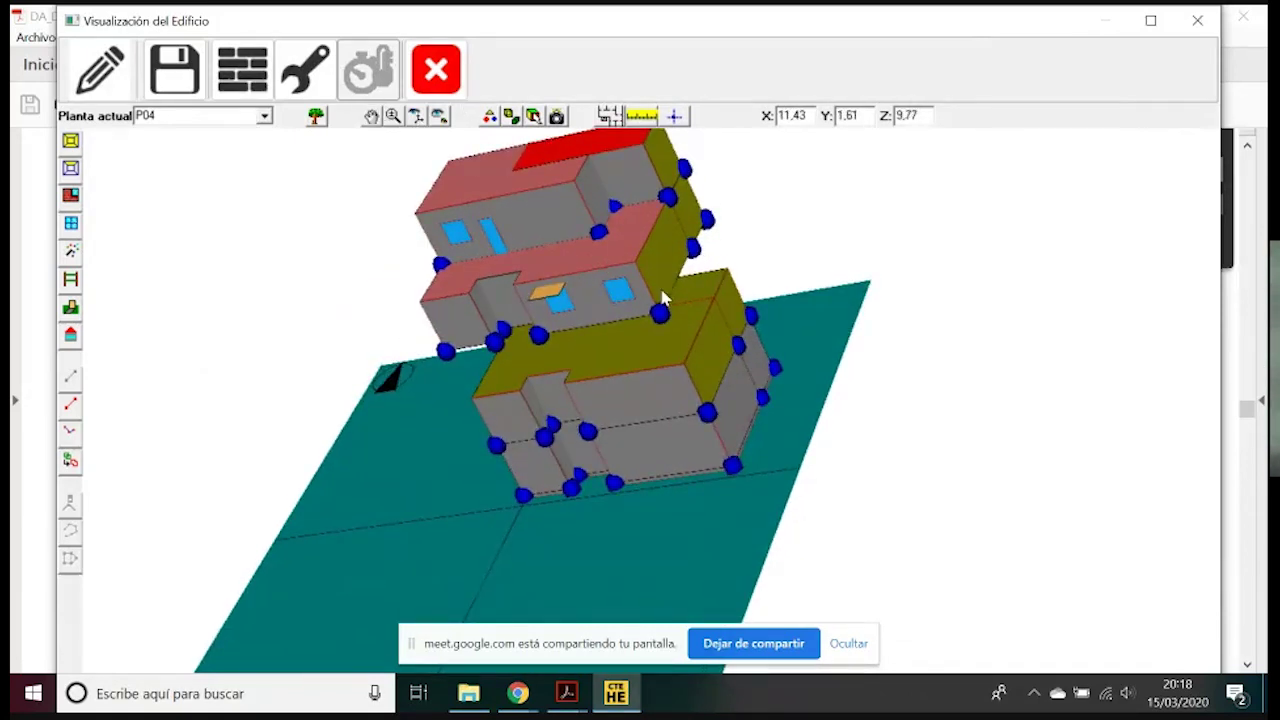
click(416, 116)
drag(510, 200, 780, 370)
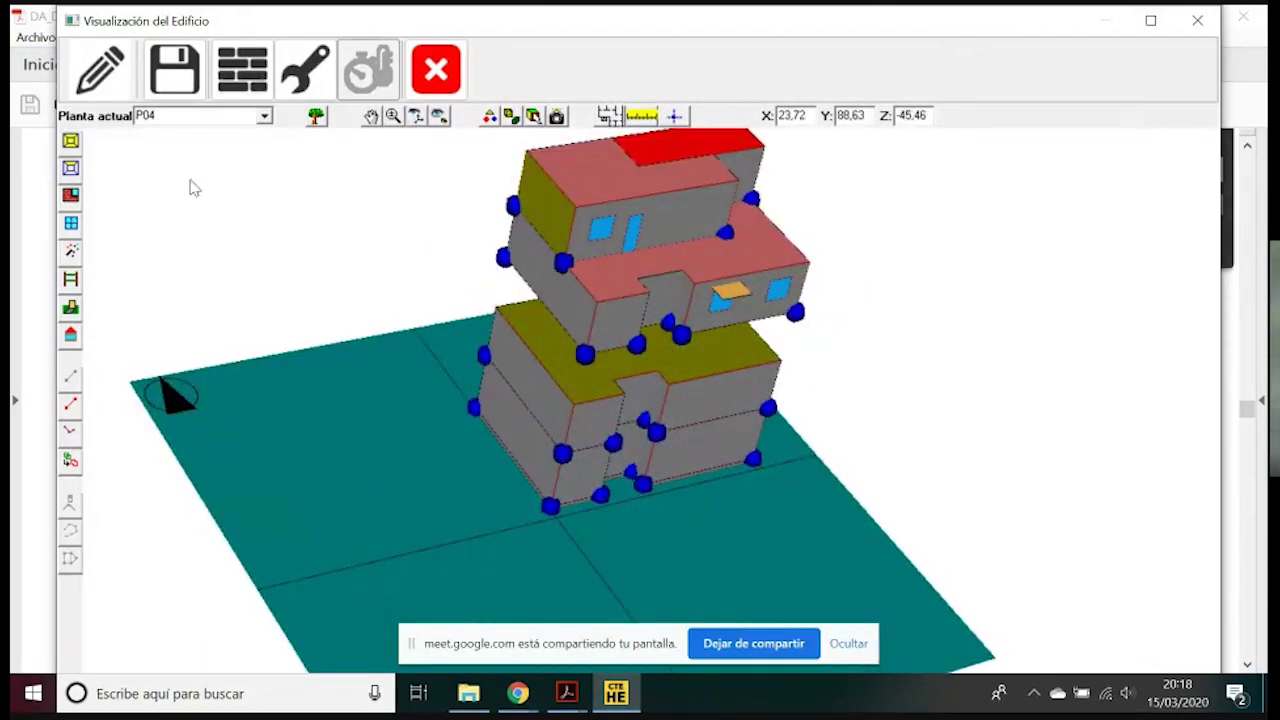
Save the project and try to open the building's construction elements
click(185, 85)
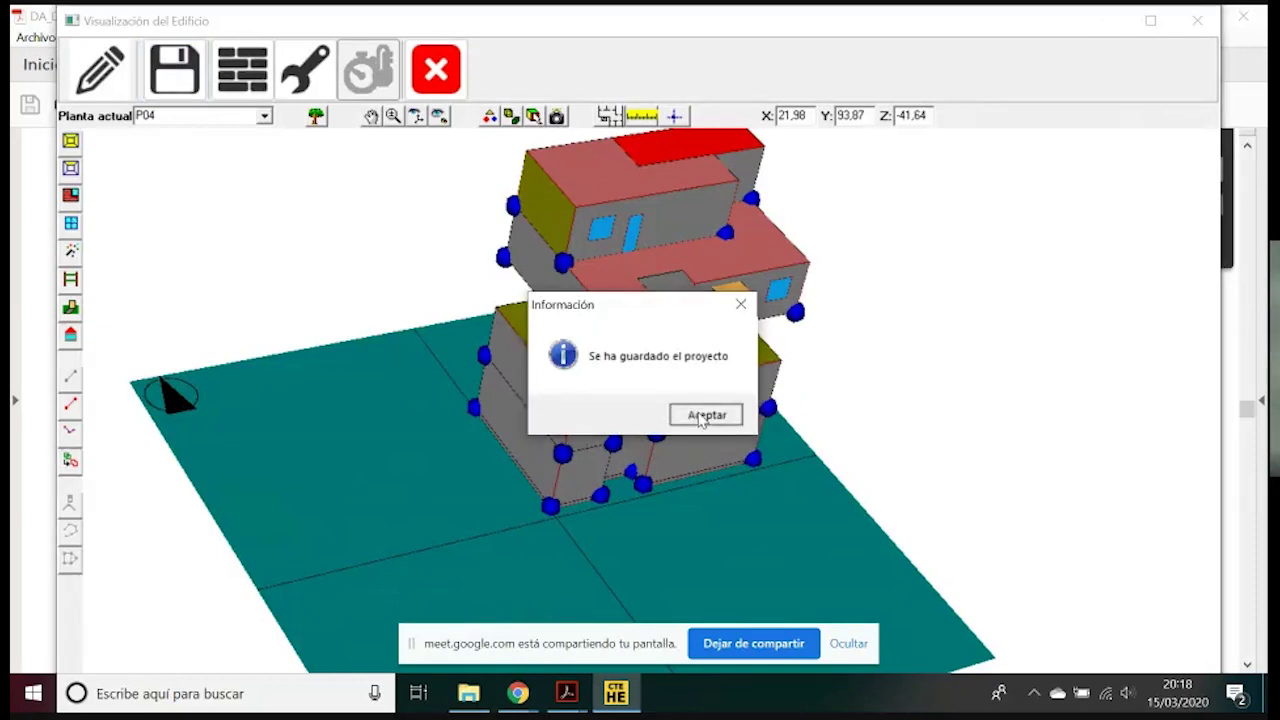
click(704, 415)
click(245, 65)
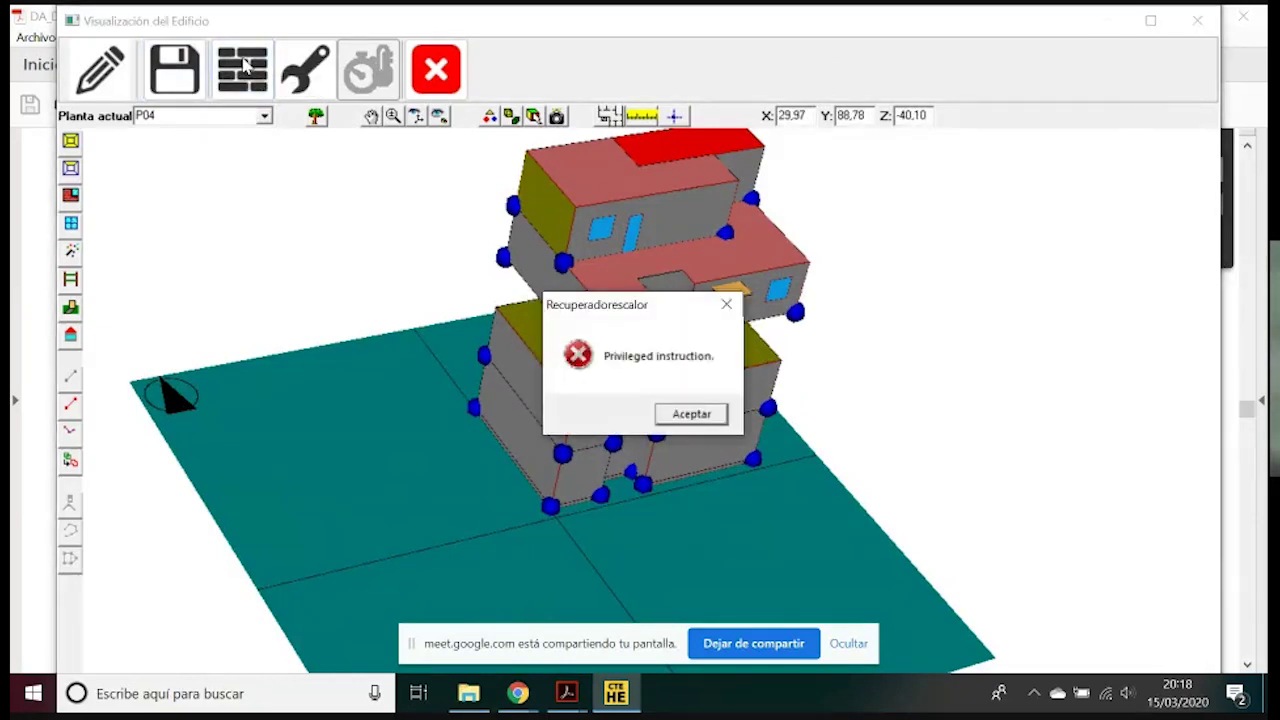
click(707, 420)
click(256, 80)
click(692, 414)
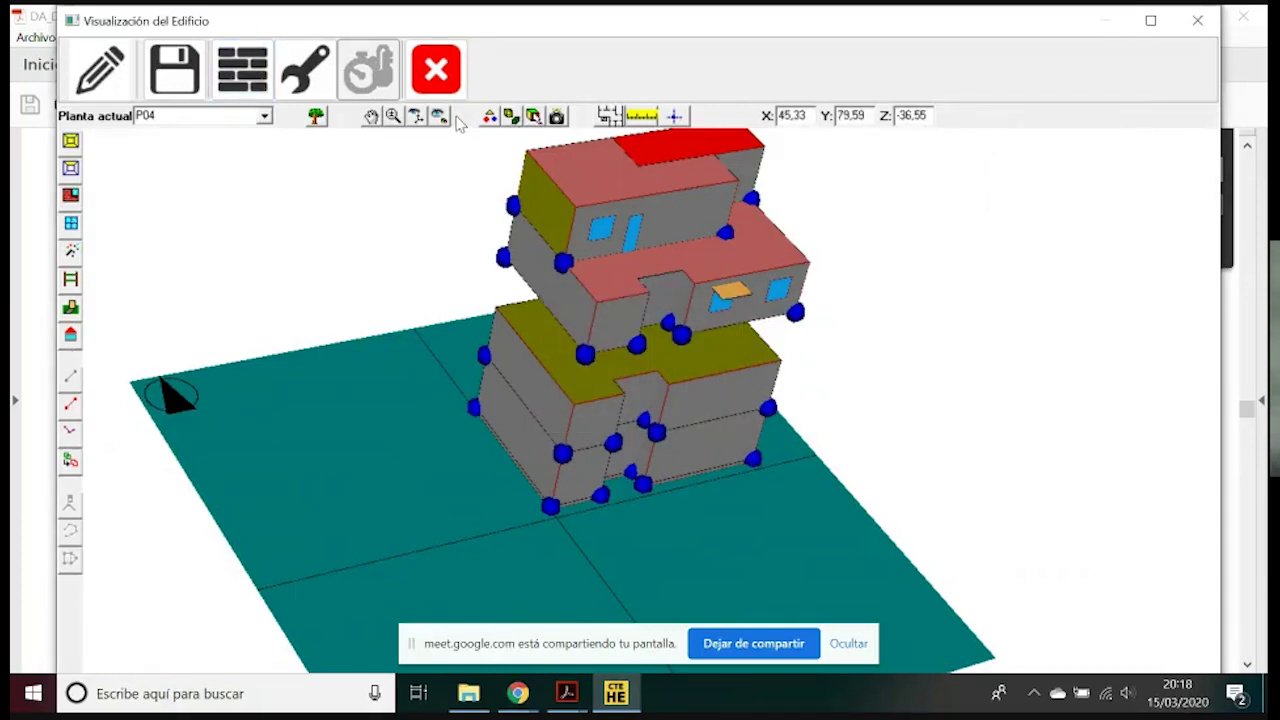
Close the 3D building view, saving the project file as vivcolectiva_db1, and reopen the view
click(371, 115)
drag(594, 350, 529, 406)
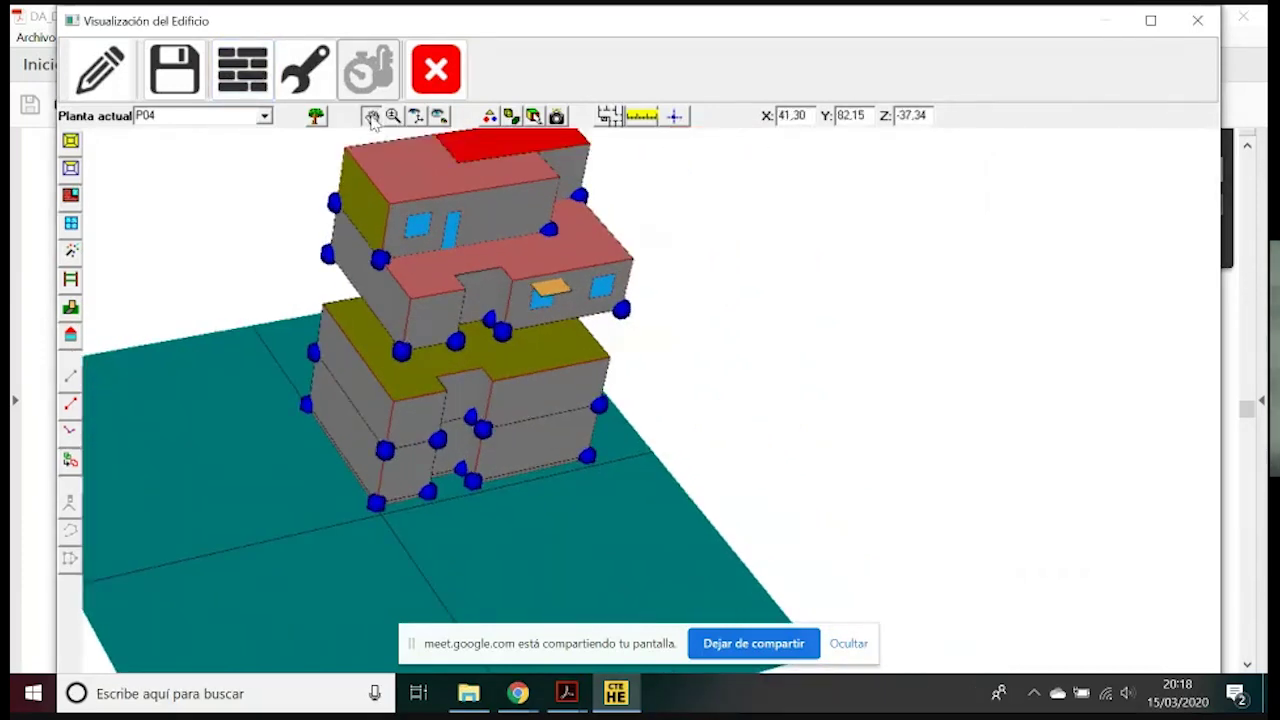
click(436, 69)
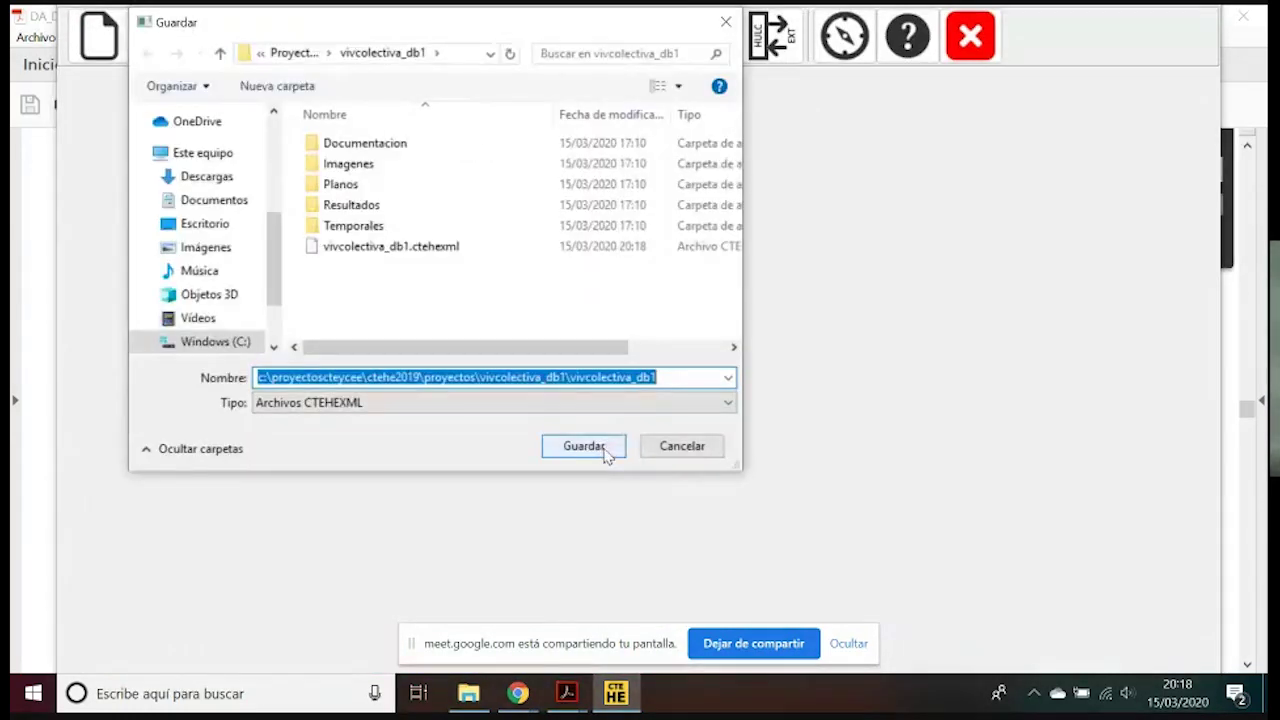
click(606, 451)
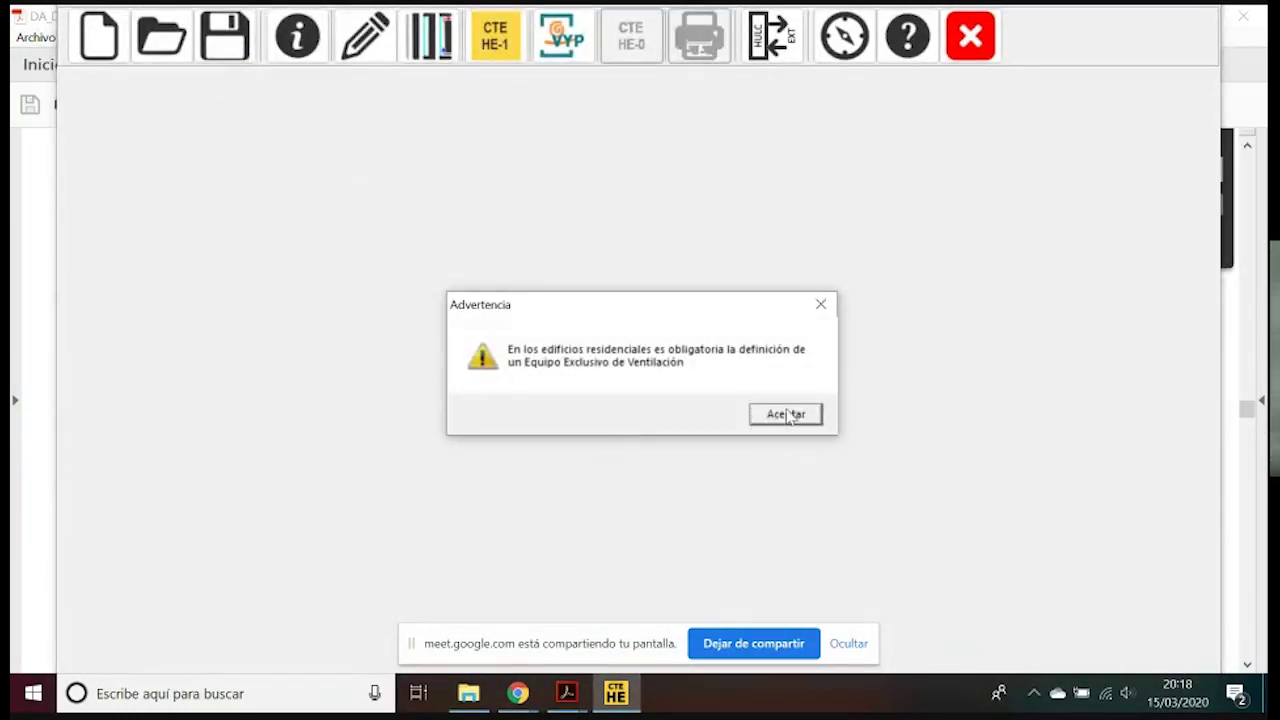
click(783, 413)
click(429, 36)
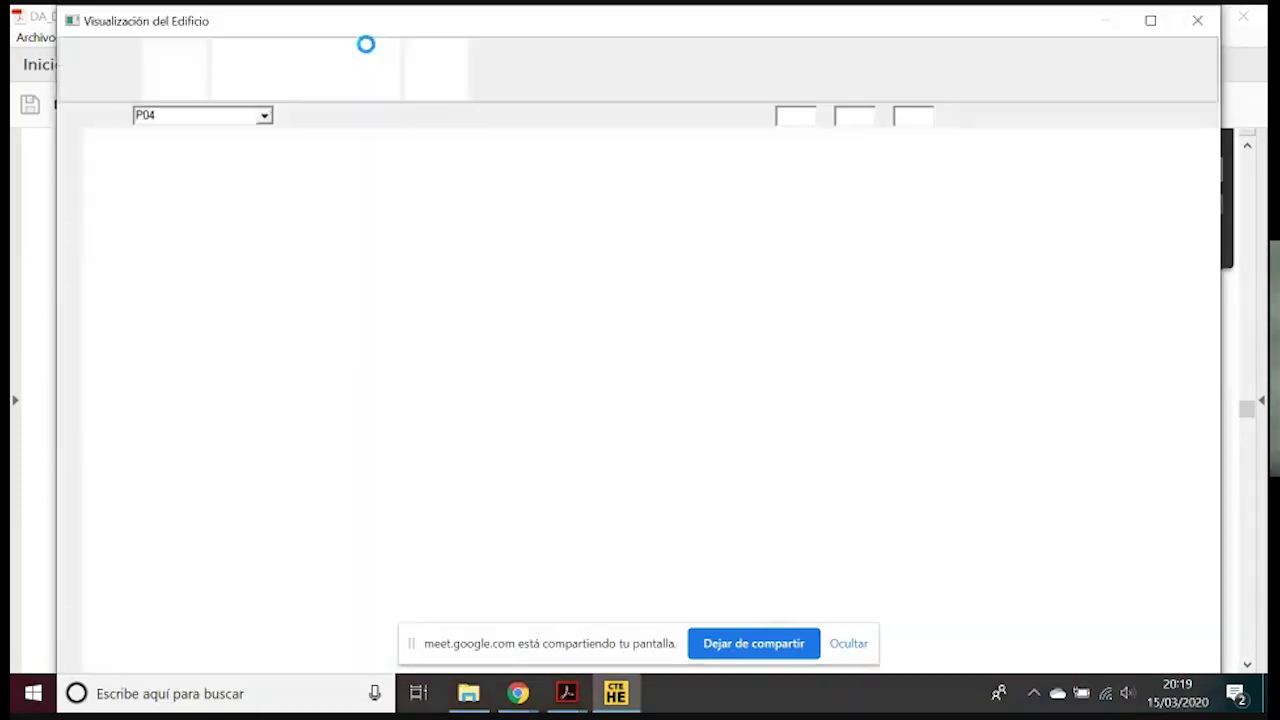
Place a remote shading obstacle about 10,5 m wide and 5 m high on the ground in front of the building
scroll(726, 425, up, 2)
click(417, 117)
drag(710, 300, 828, 438)
scroll(828, 438, up, 3)
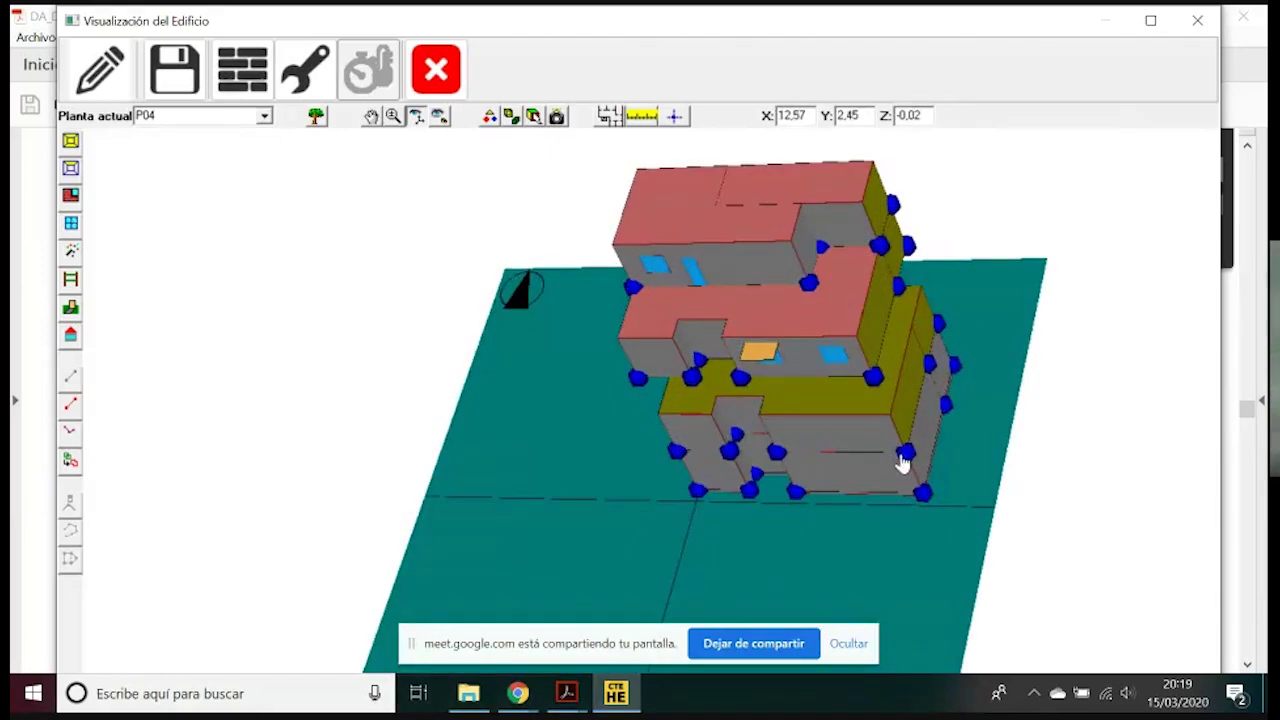
click(371, 116)
drag(812, 325, 597, 270)
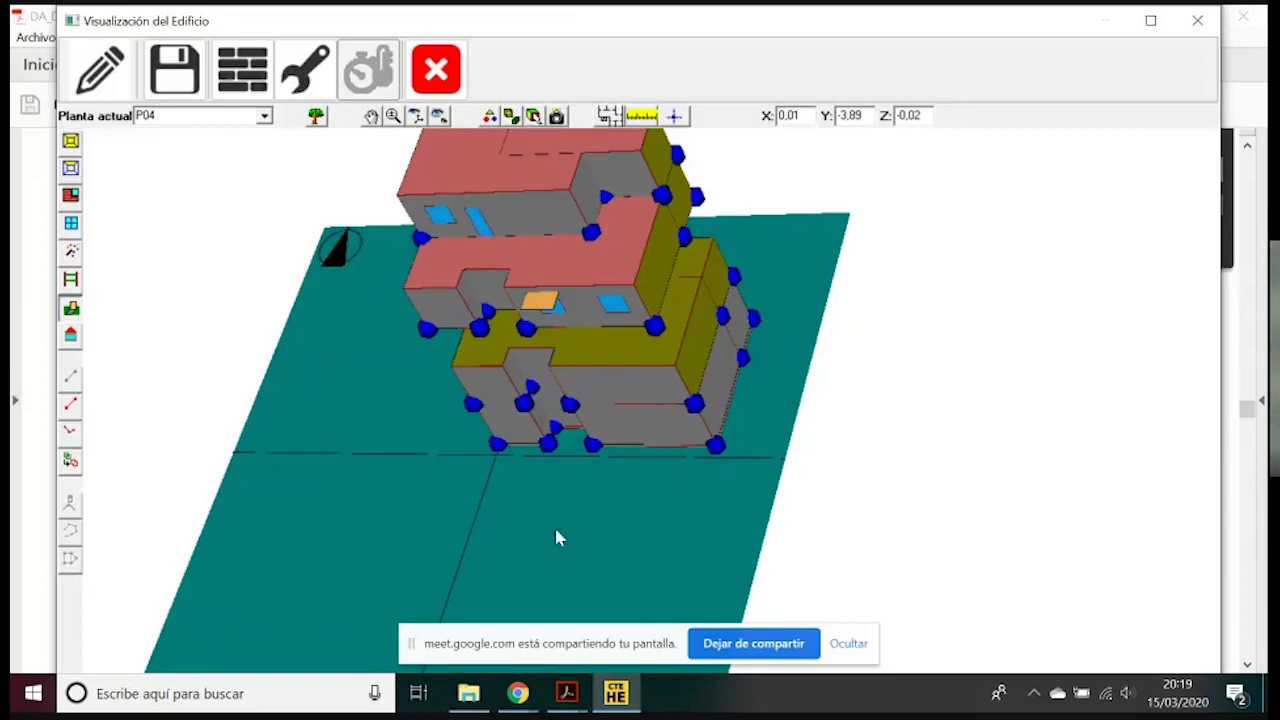
click(673, 538)
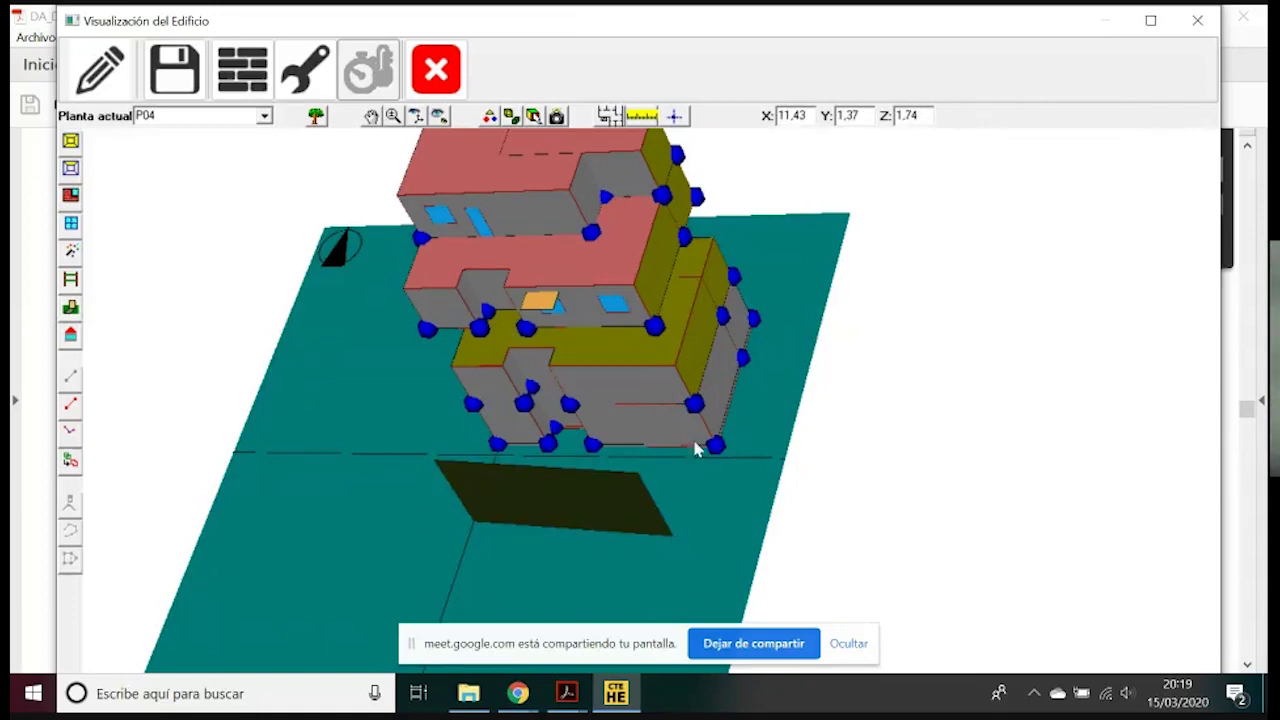
Open the properties of obstacle Sombra001 and set its position to X 0 m and Y 15 m
right_click(593, 504)
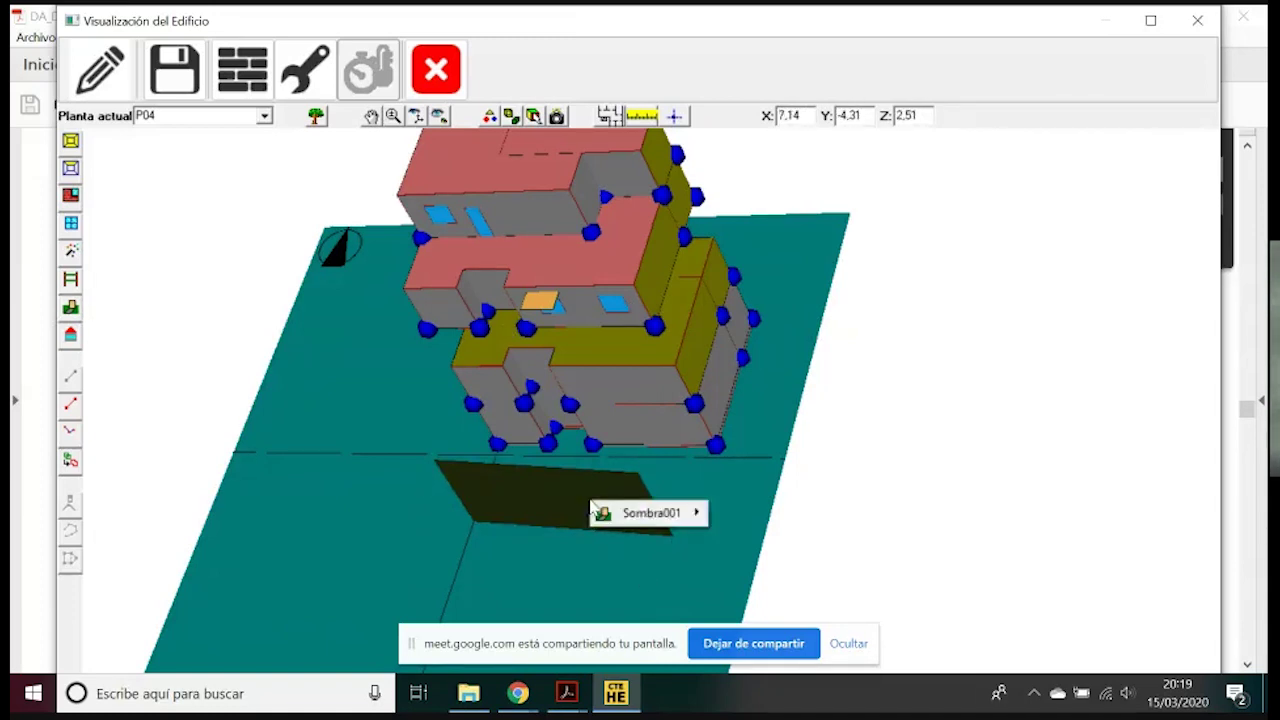
mouse_move(648, 513)
click(765, 512)
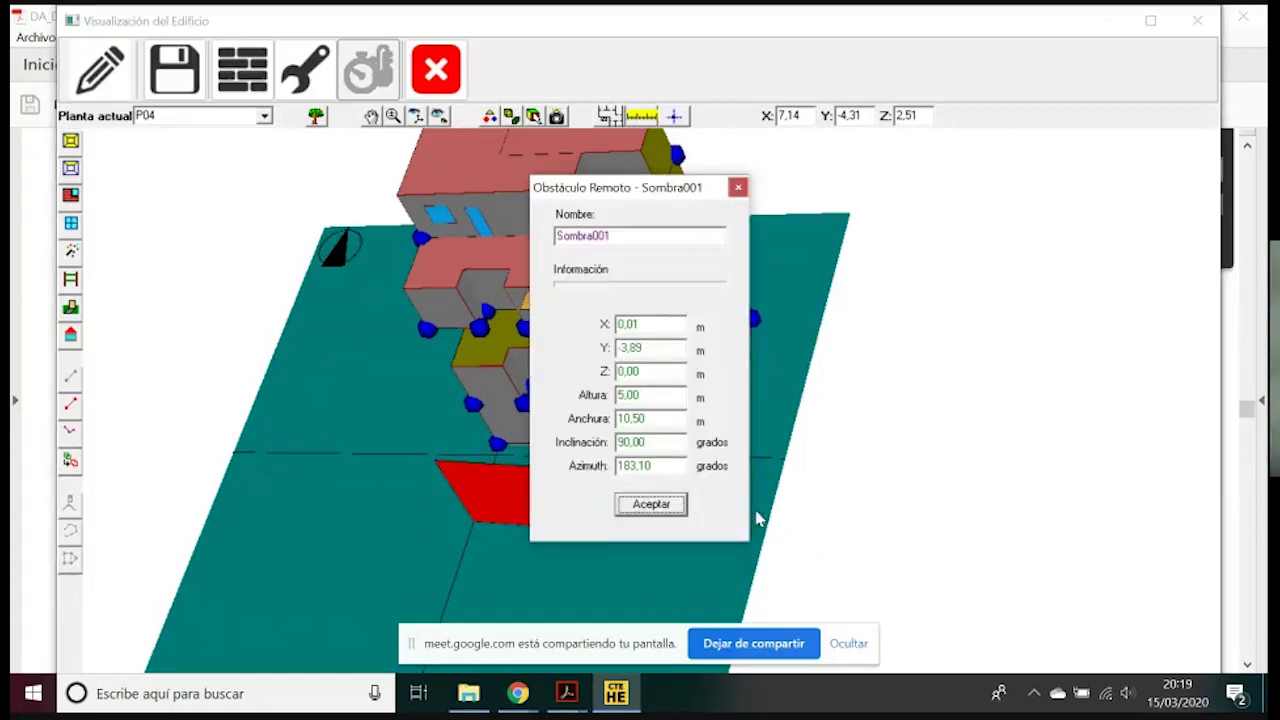
drag(600, 186, 831, 178)
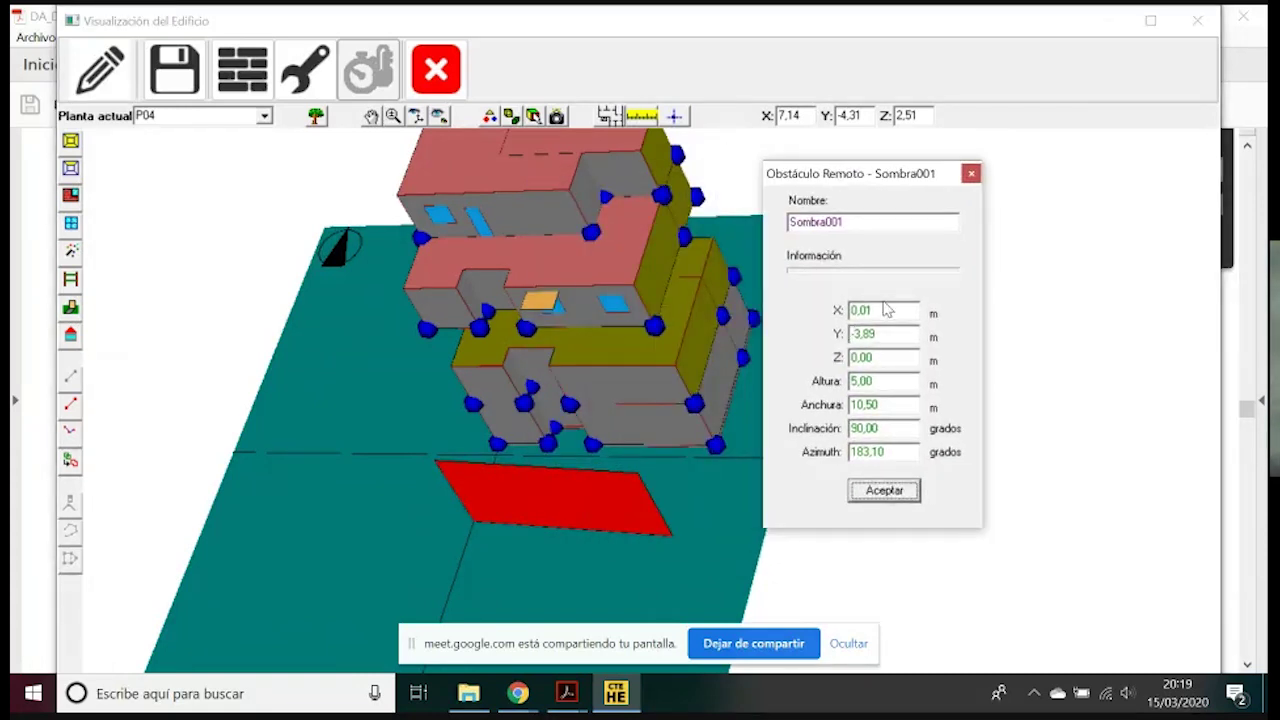
drag(896, 309, 836, 315)
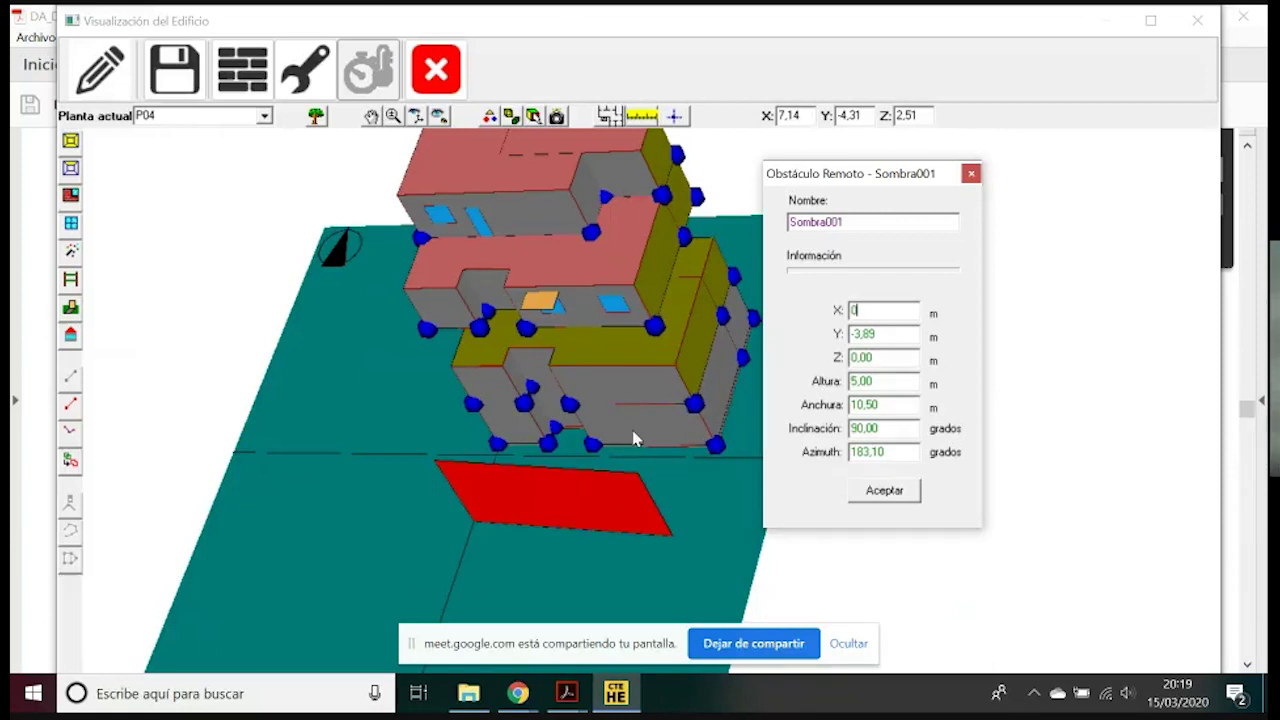
double_click(866, 334)
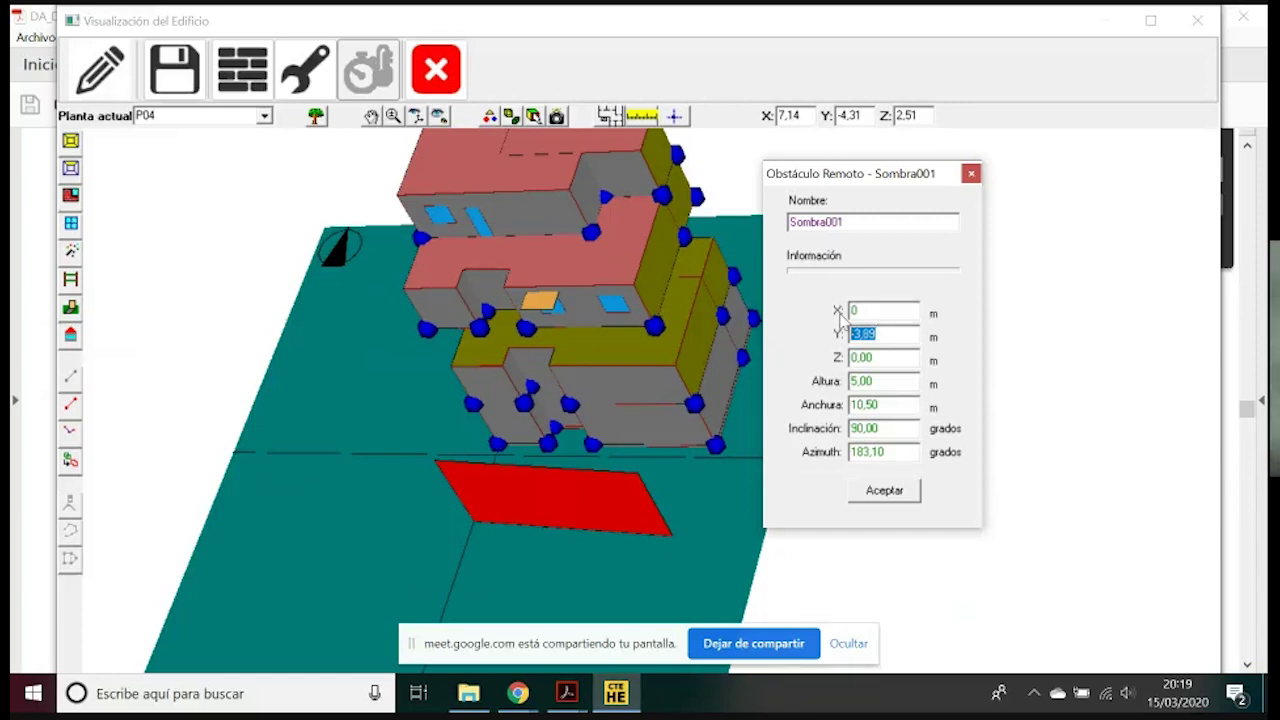
text(15)
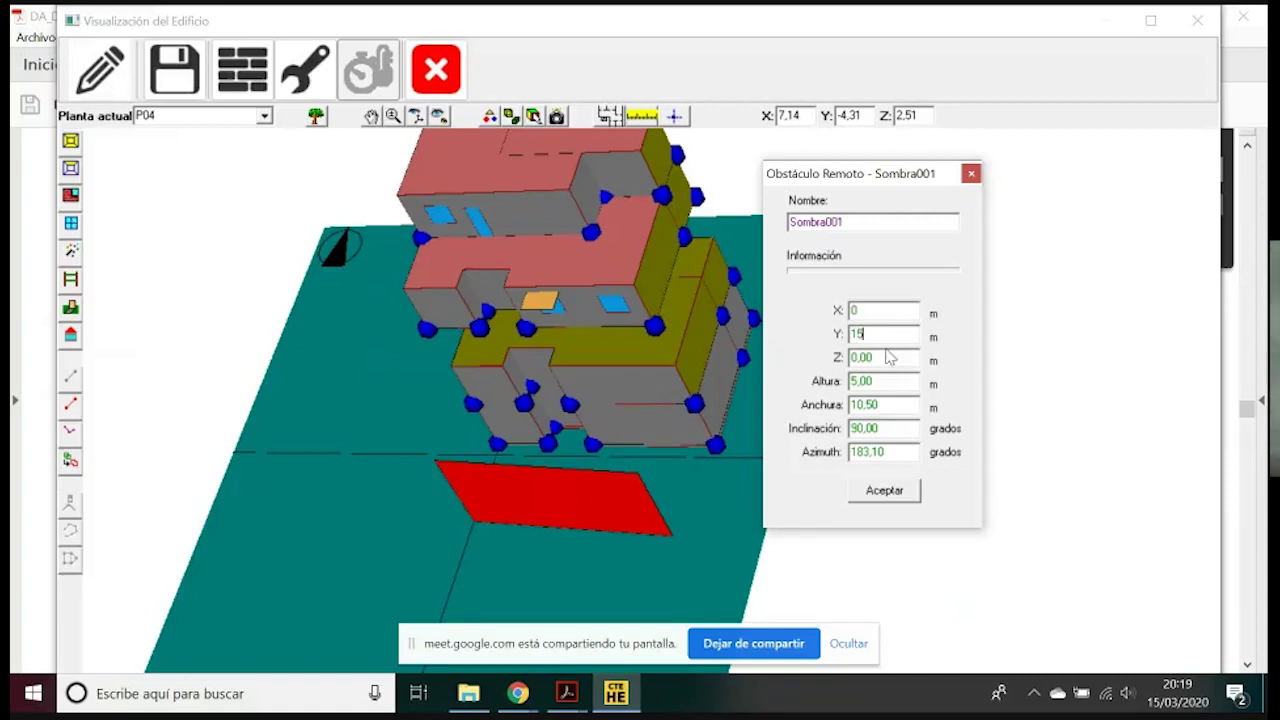
Set the obstacle's height to 8 m and its azimuth to 180 degrees, and accept the properties
click(878, 358)
drag(873, 358, 830, 380)
text(8)
drag(876, 405, 822, 410)
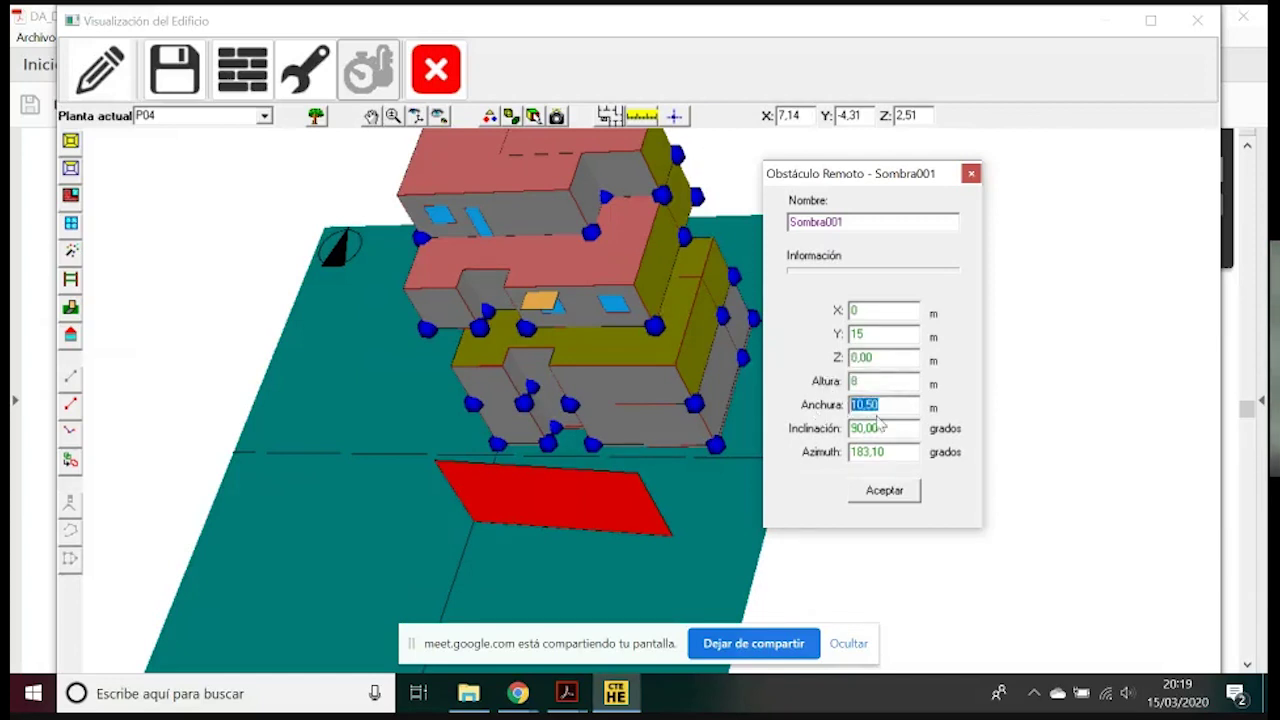
drag(897, 452, 851, 462)
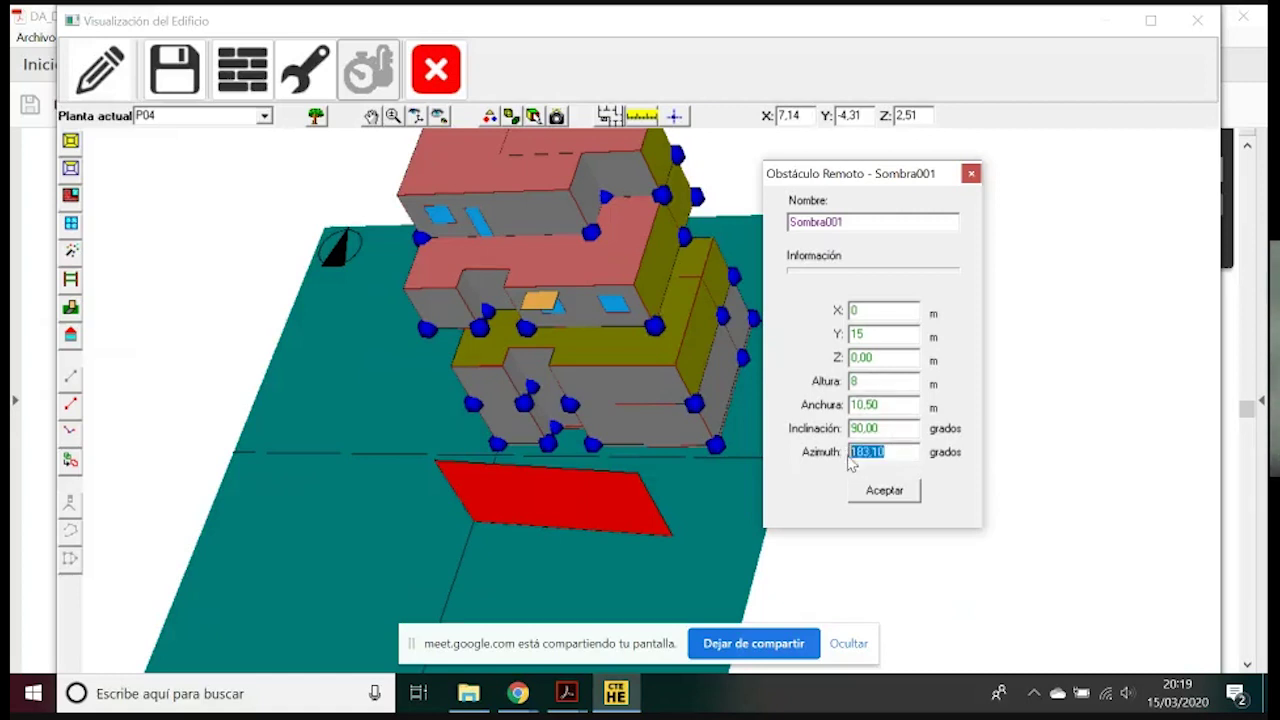
text(180)
click(885, 490)
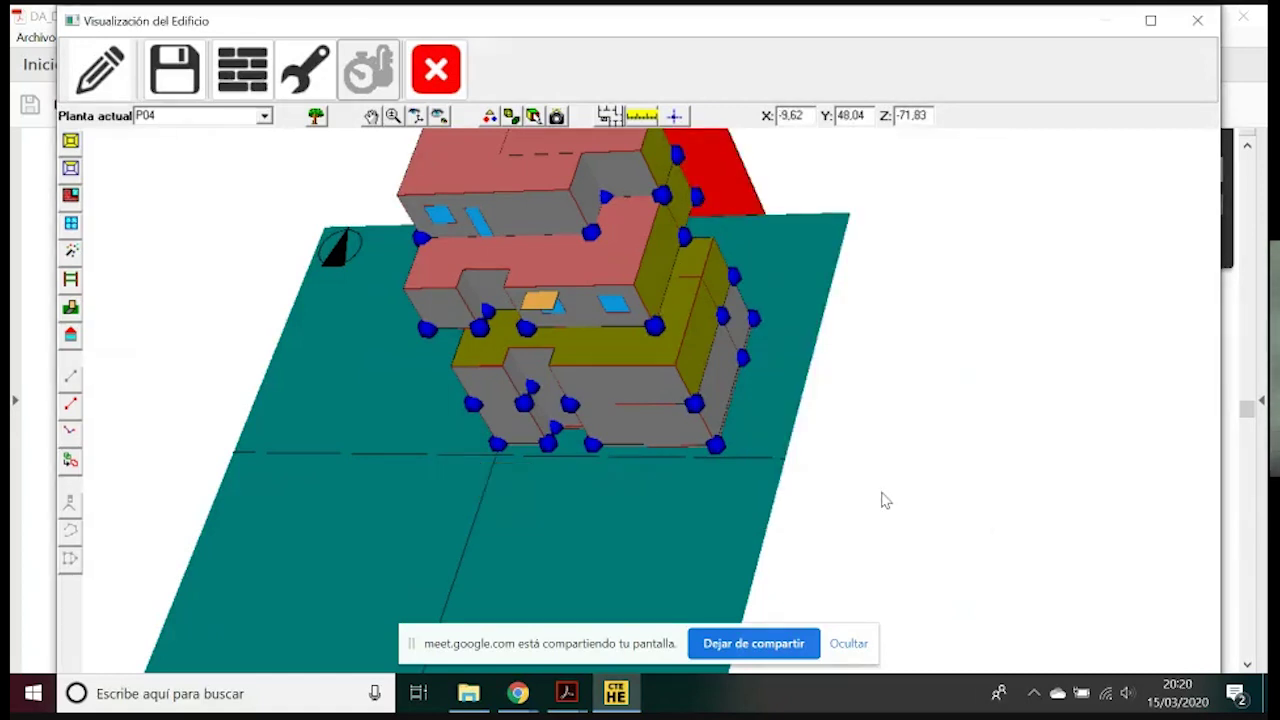
Edit remote obstacle Sombra001 and set its Y position to -15 m
right_click(731, 200)
mouse_move(796, 213)
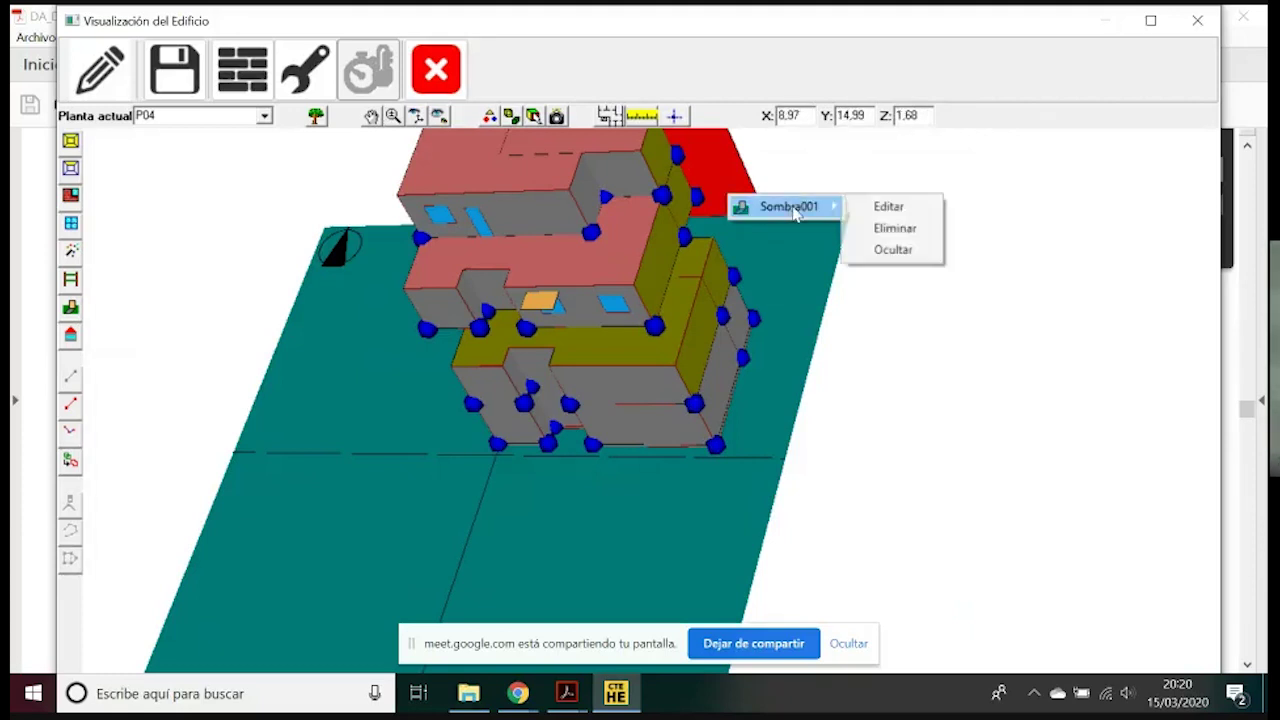
click(886, 206)
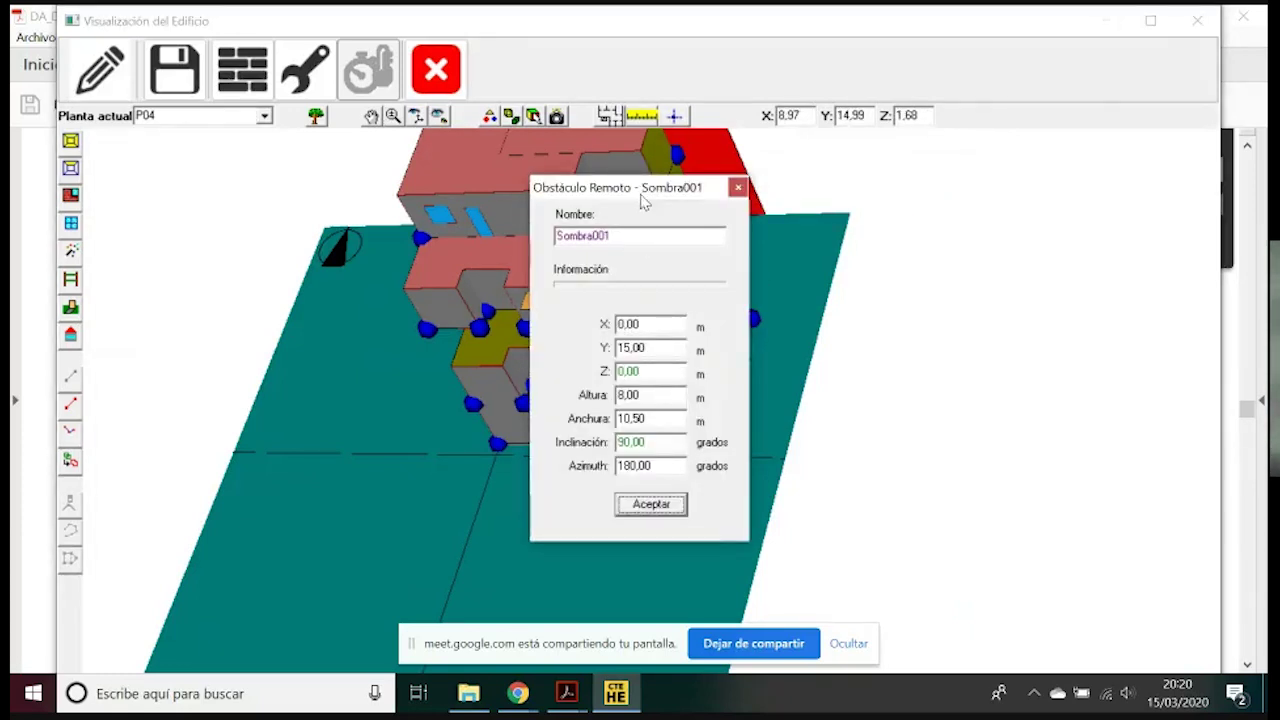
drag(642, 192, 855, 183)
drag(857, 339, 832, 340)
text(-15)
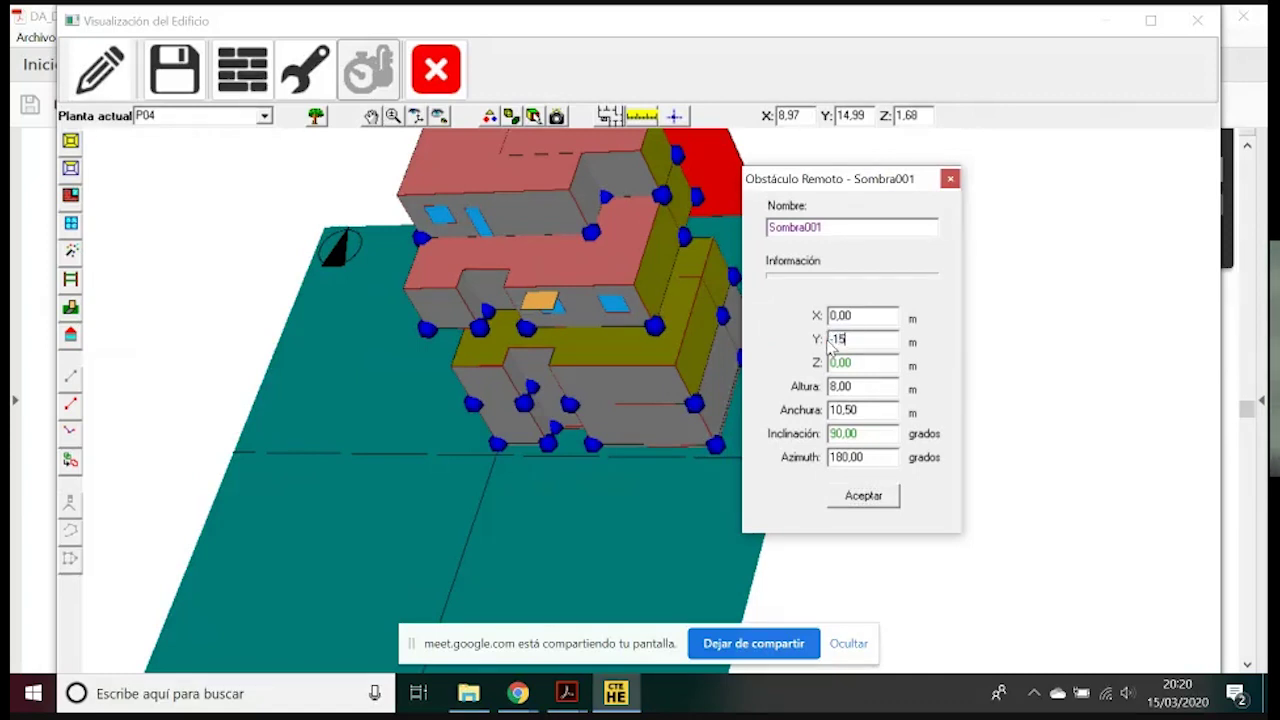
click(863, 495)
scroll(686, 502, down, 3)
scroll(686, 502, up, 3)
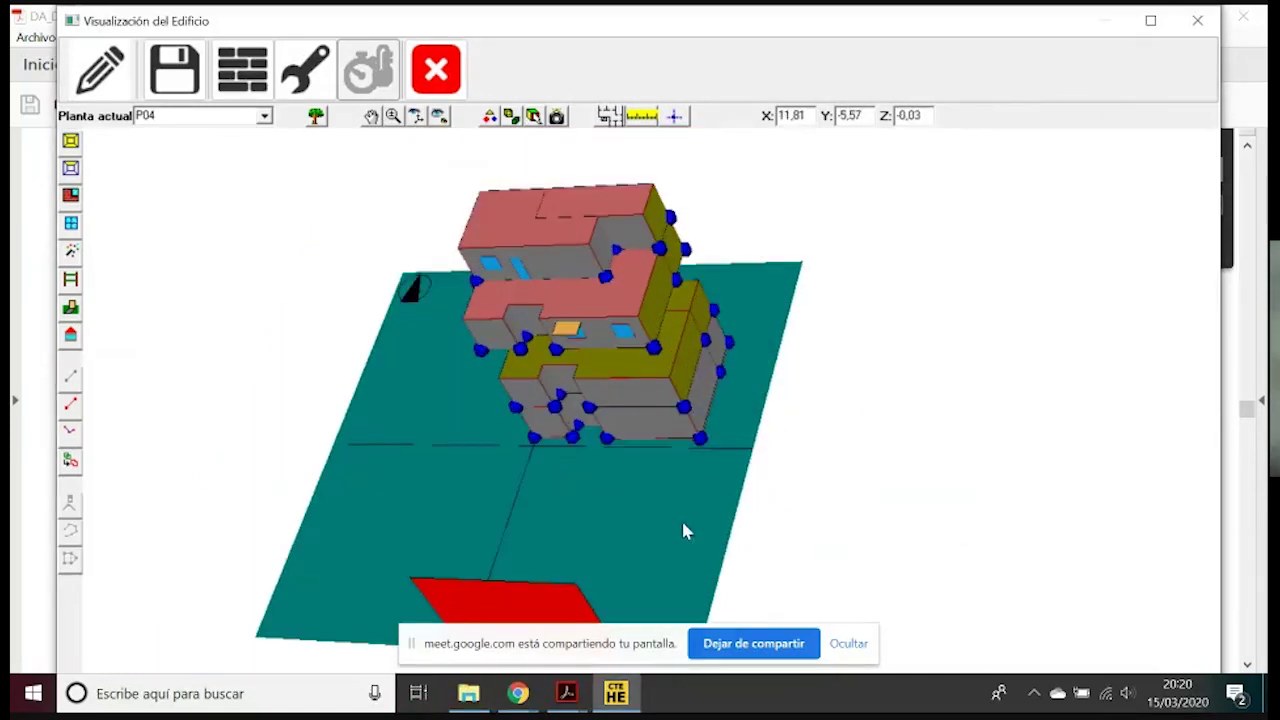
Set the Y position of obstacle Sombra001 to -10 m and inspect its placement in front of the building
right_click(498, 590)
mouse_move(585, 597)
click(657, 598)
drag(652, 347, 620, 348)
text(-10)
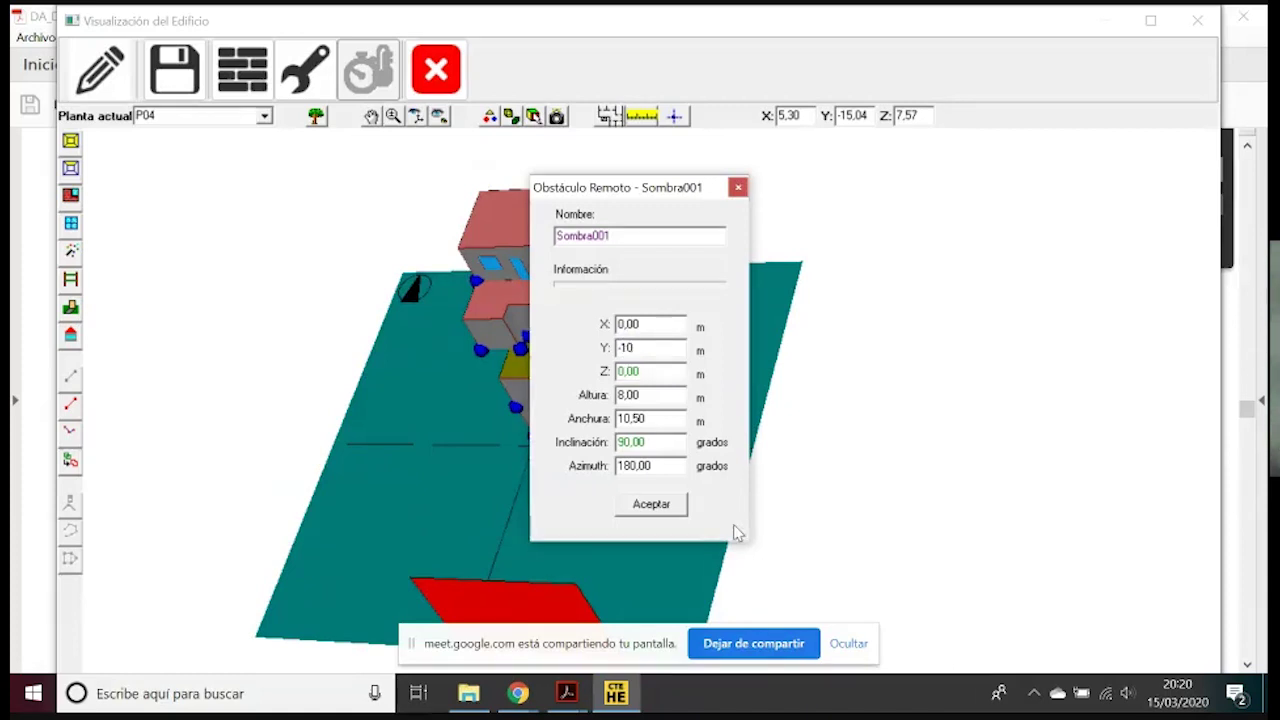
click(672, 506)
click(432, 115)
mouse_move(660, 429)
mouse_down()
mouse_move(854, 337)
mouse_move(831, 437)
mouse_move(655, 474)
mouse_up()
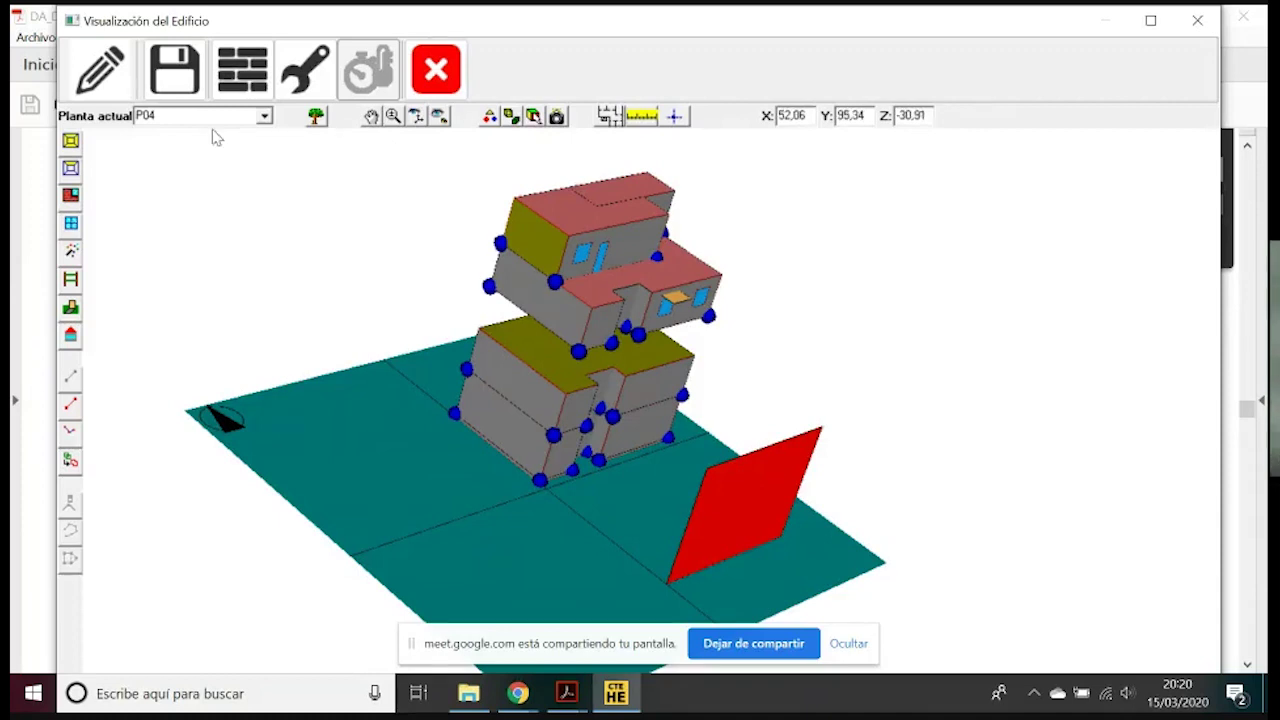
Save the building model, close the 3D building view and save the project file as vivcolectiva_db1
click(240, 88)
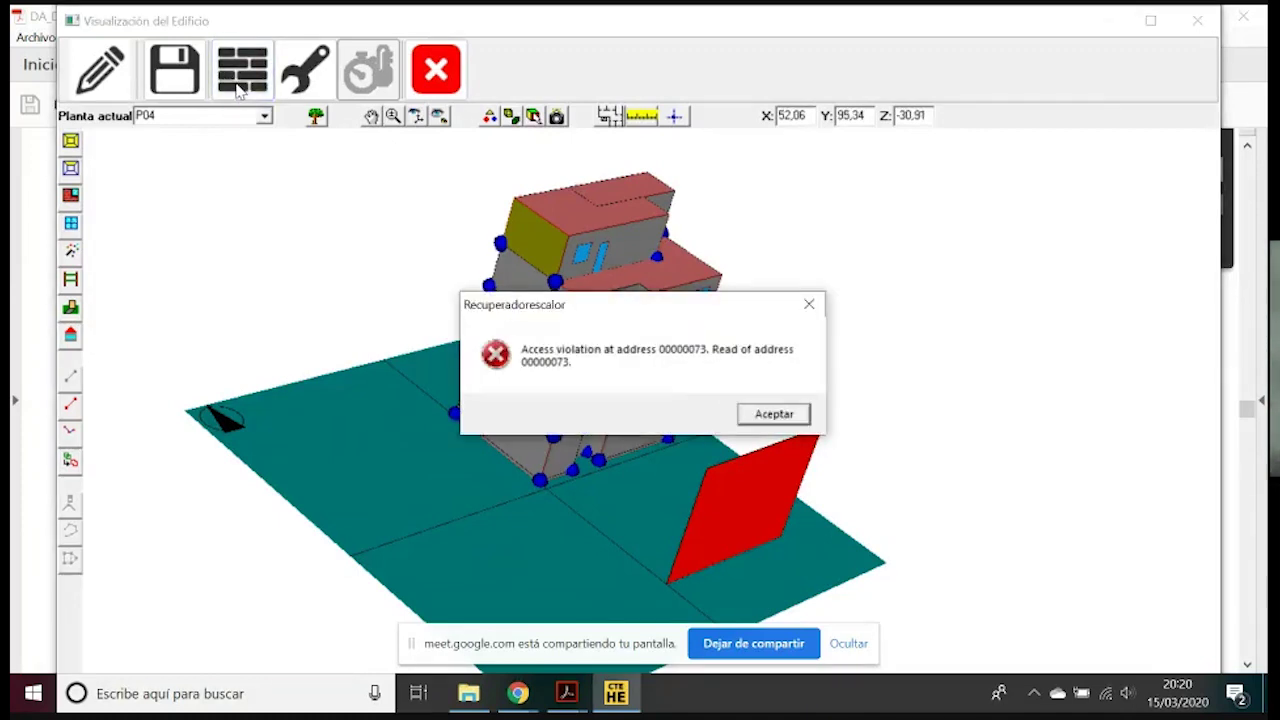
click(765, 414)
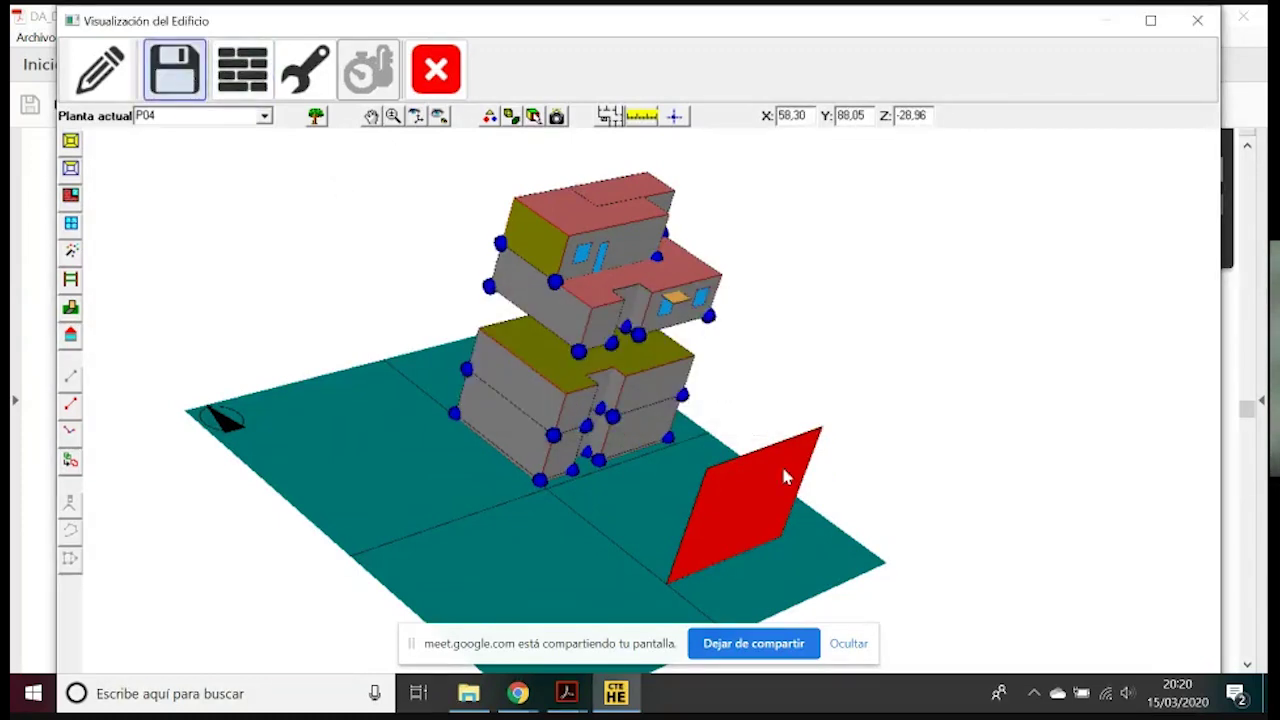
click(175, 70)
click(702, 412)
click(430, 68)
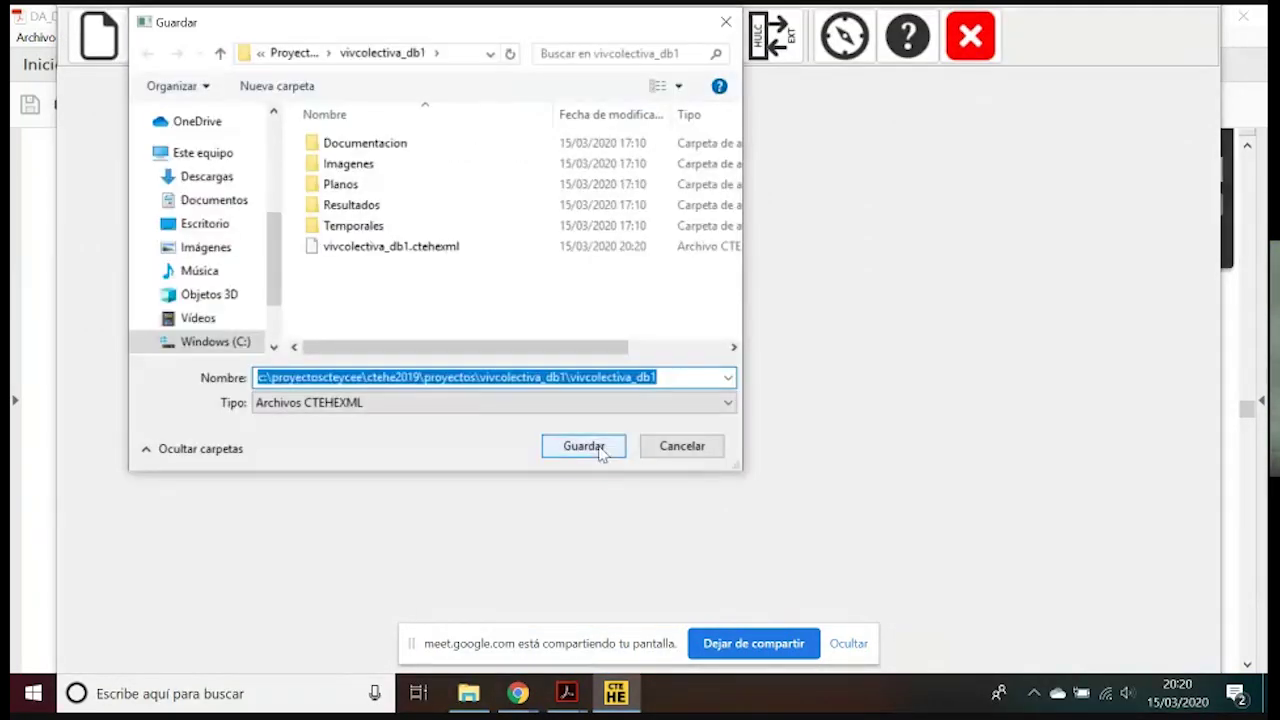
click(602, 450)
click(785, 413)
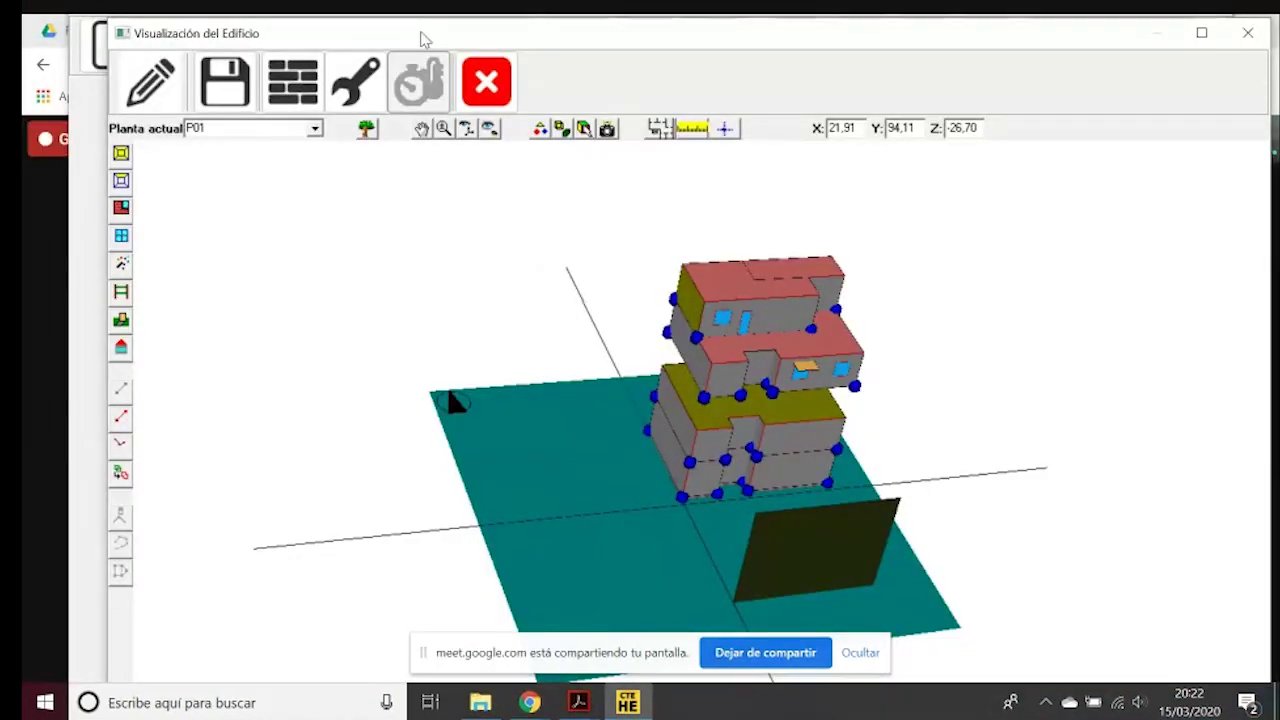
Open the thermal bridges section of the construction database and choose the bridge type Frentes de forjados
drag(471, 37, 443, 37)
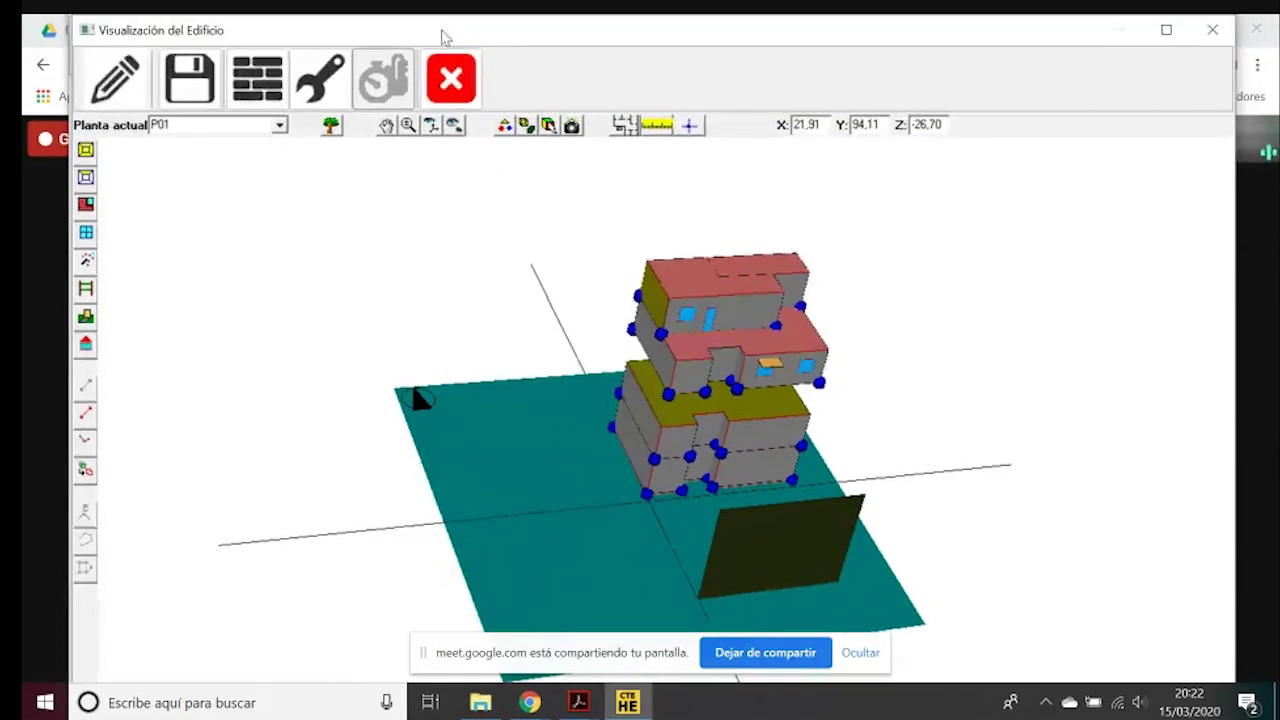
click(258, 80)
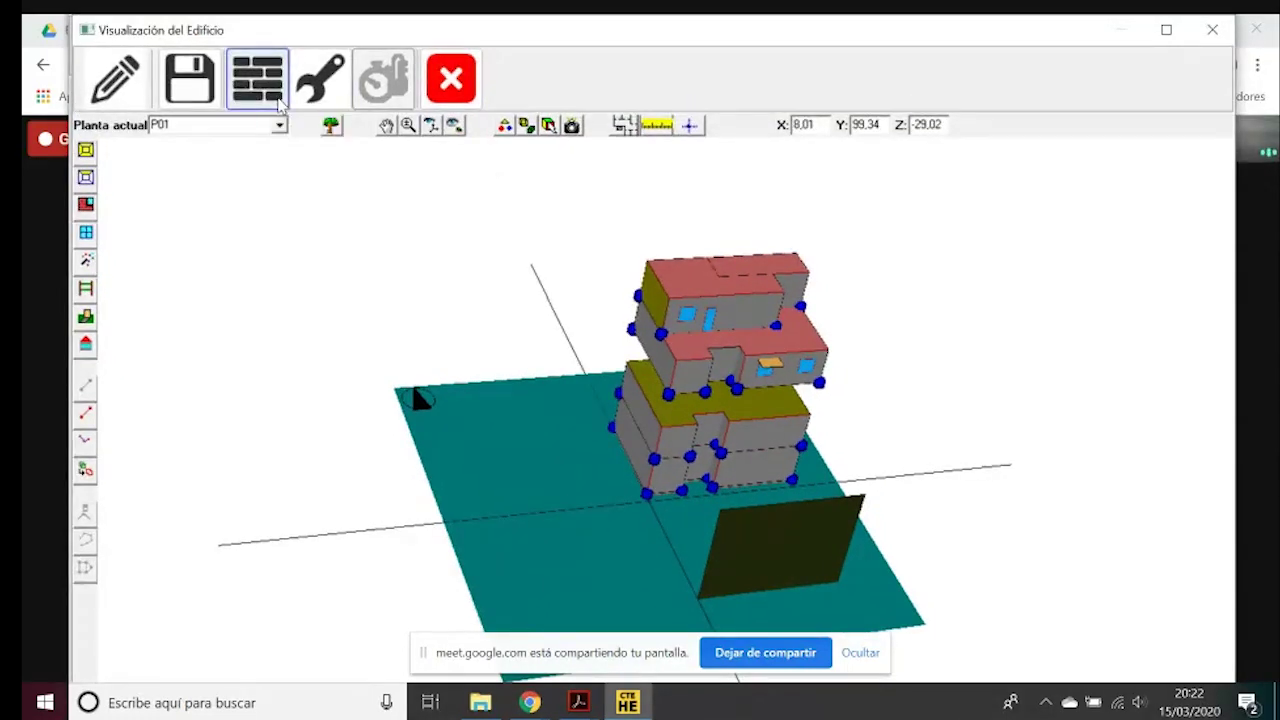
click(179, 185)
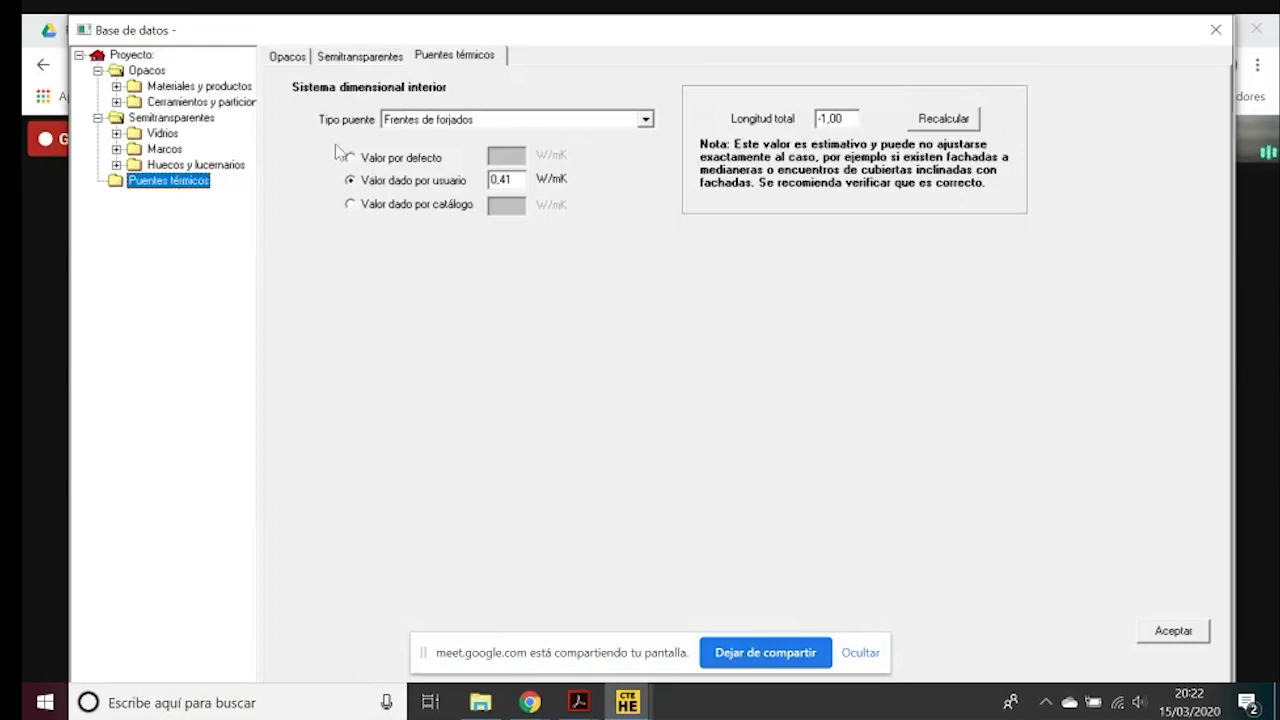
click(496, 122)
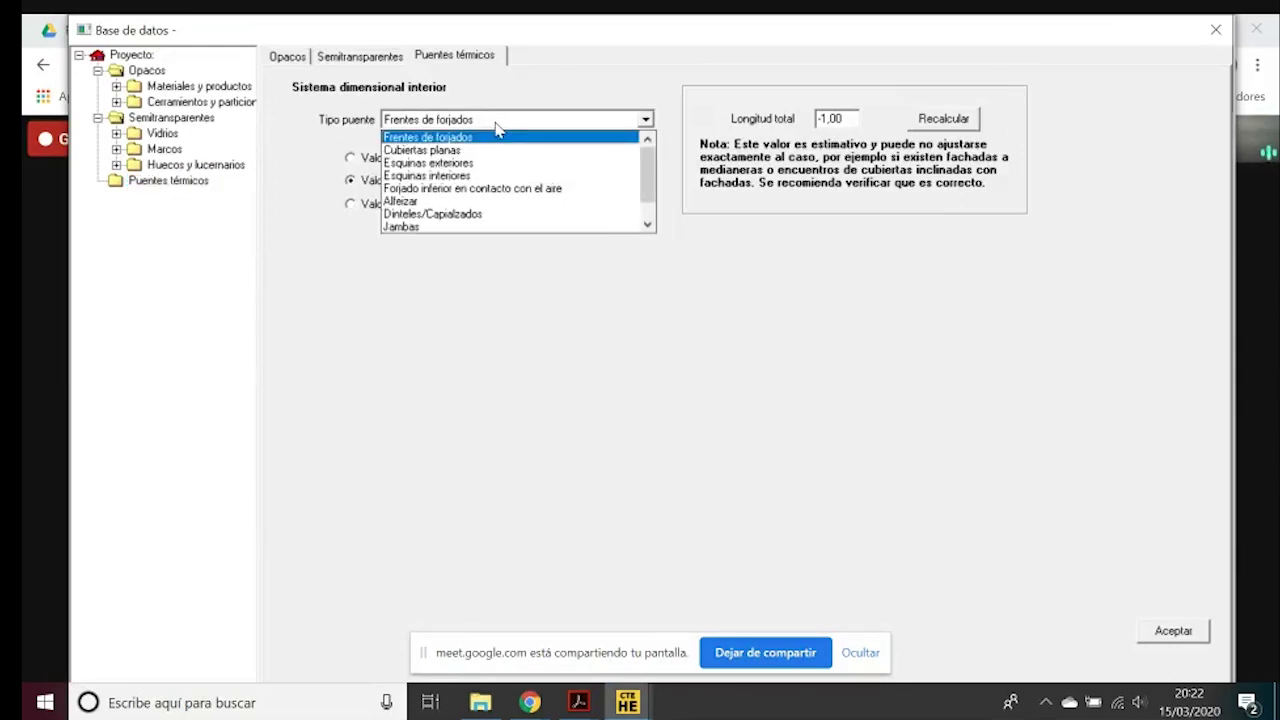
click(482, 139)
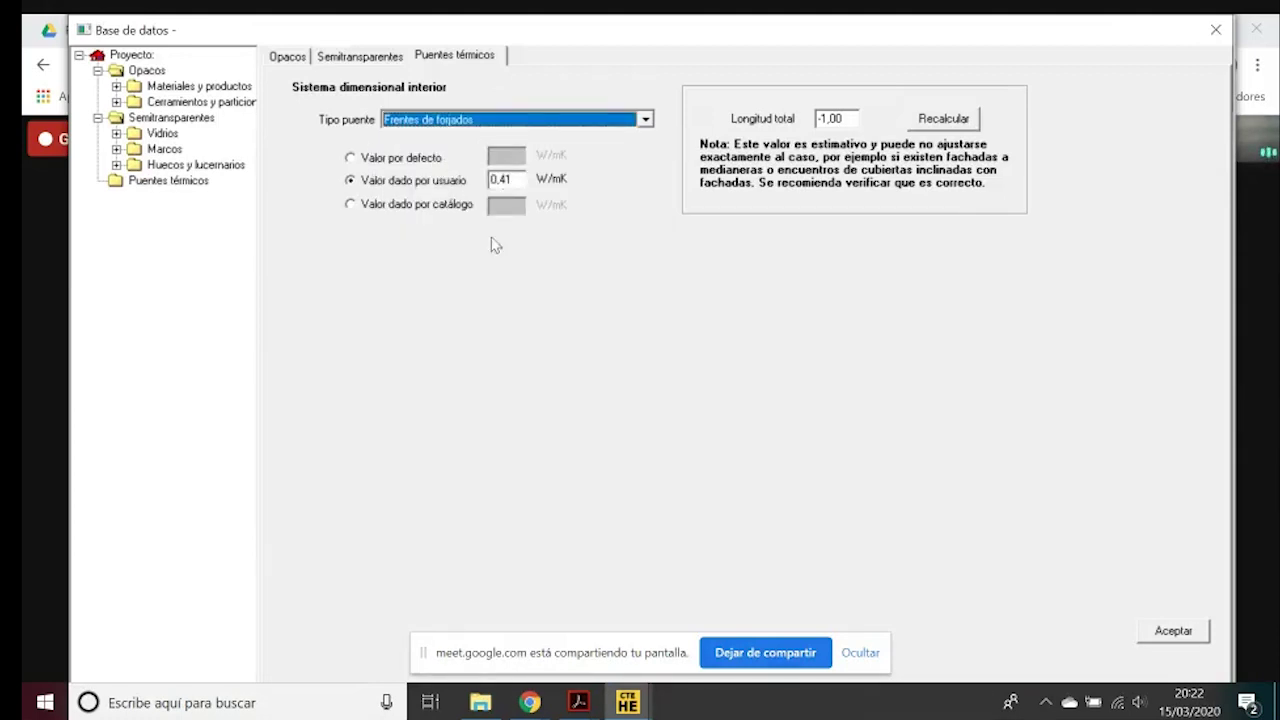
Compare the default and user-given value options for the Frentes de forjados thermal bridge
click(389, 166)
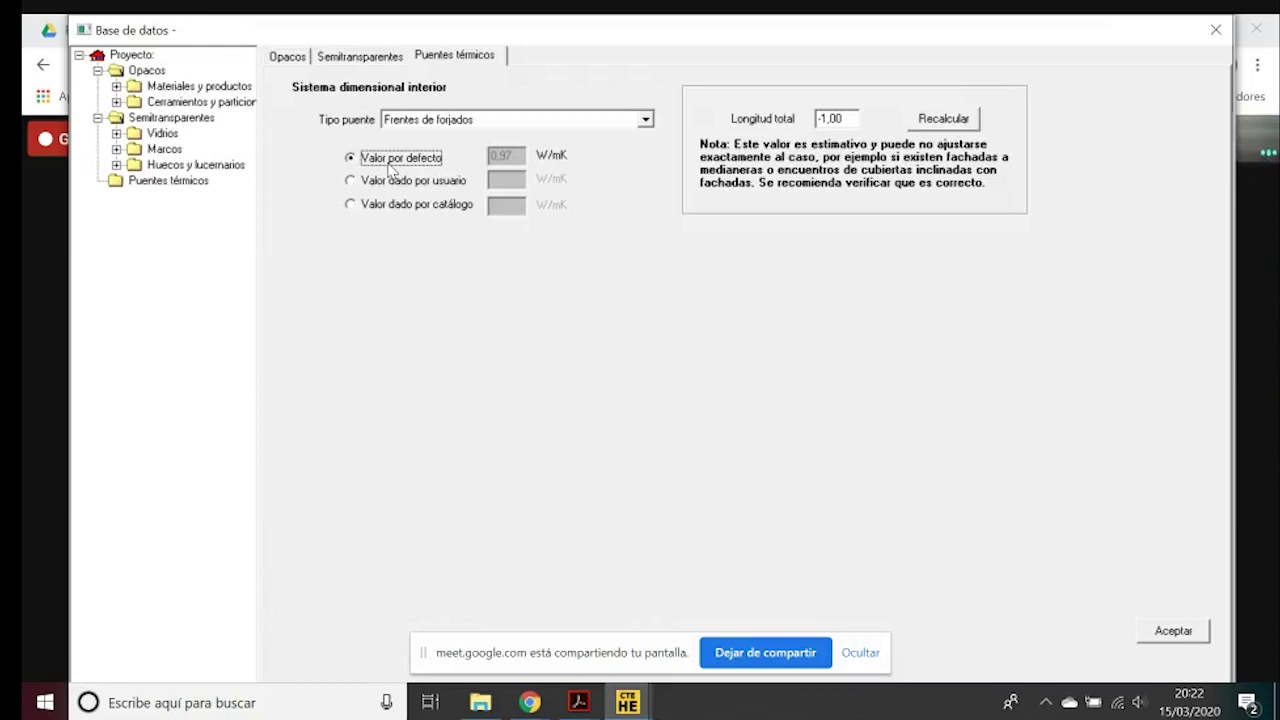
click(379, 186)
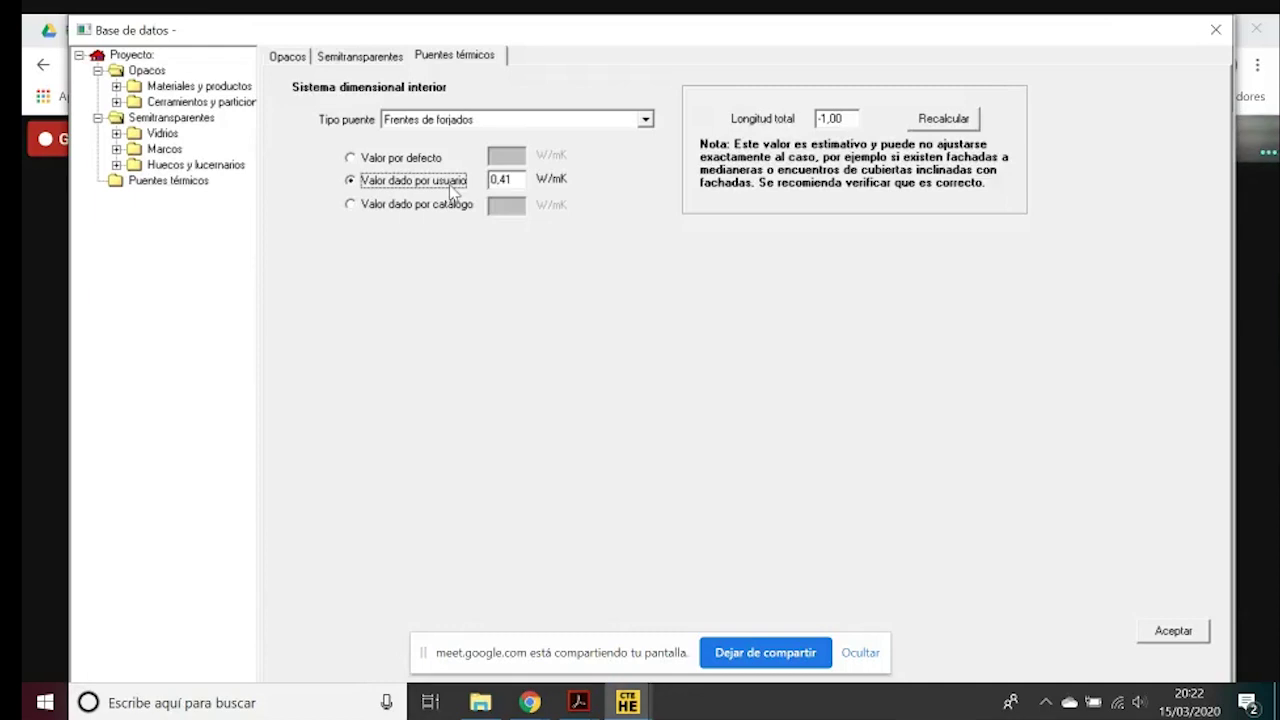
double_click(505, 180)
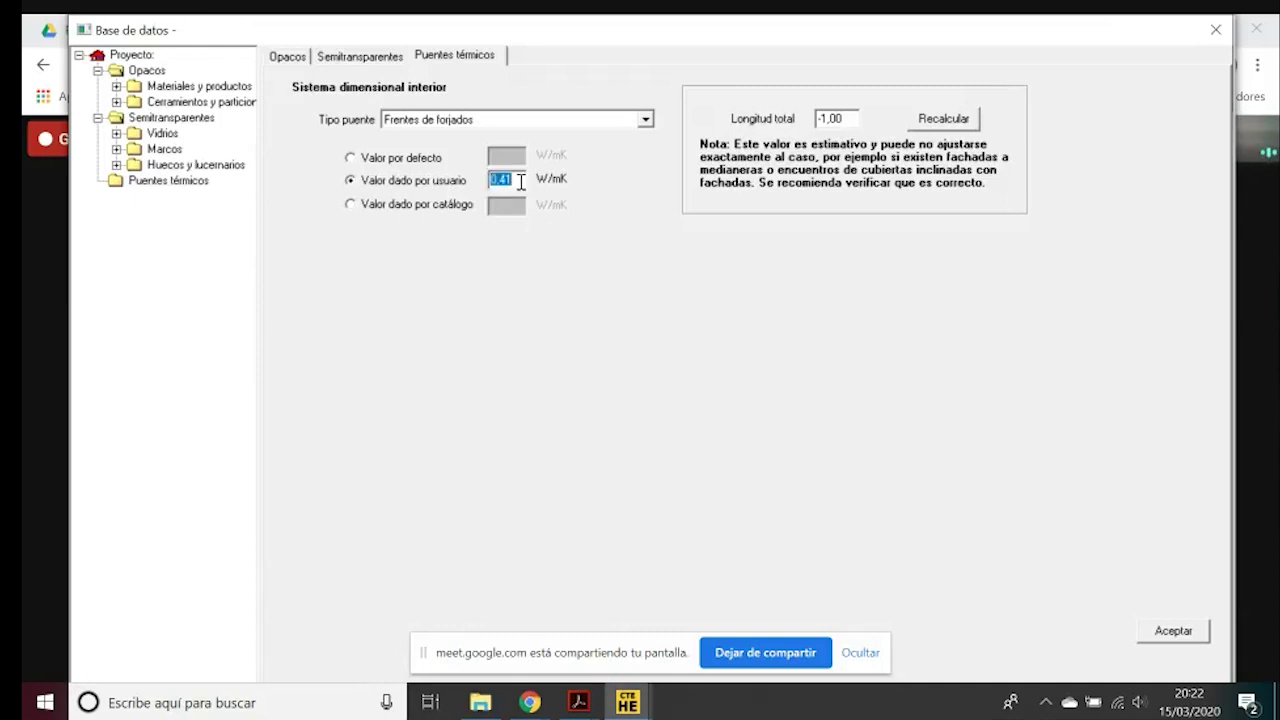
Take the Frentes de forjados value from the catalogue, using the detail "Forjado no interrumpe el aislamiento en fachada" after comparing both slab details
click(383, 205)
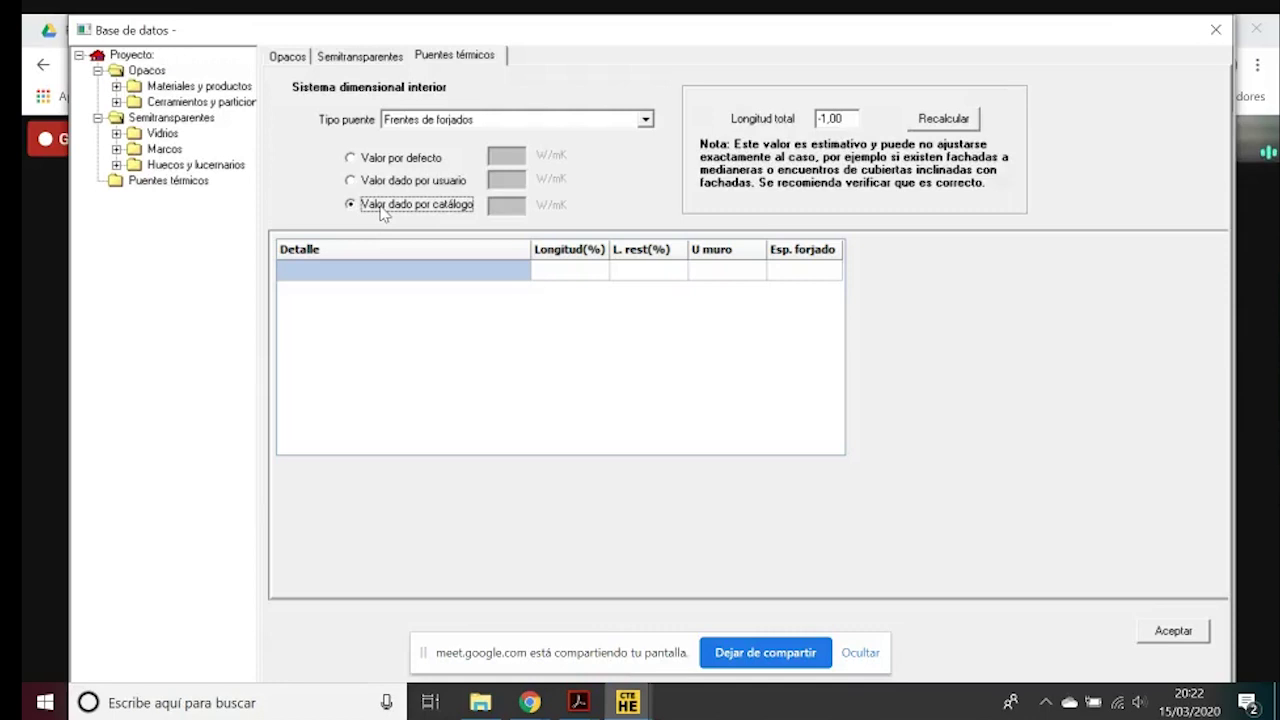
click(428, 275)
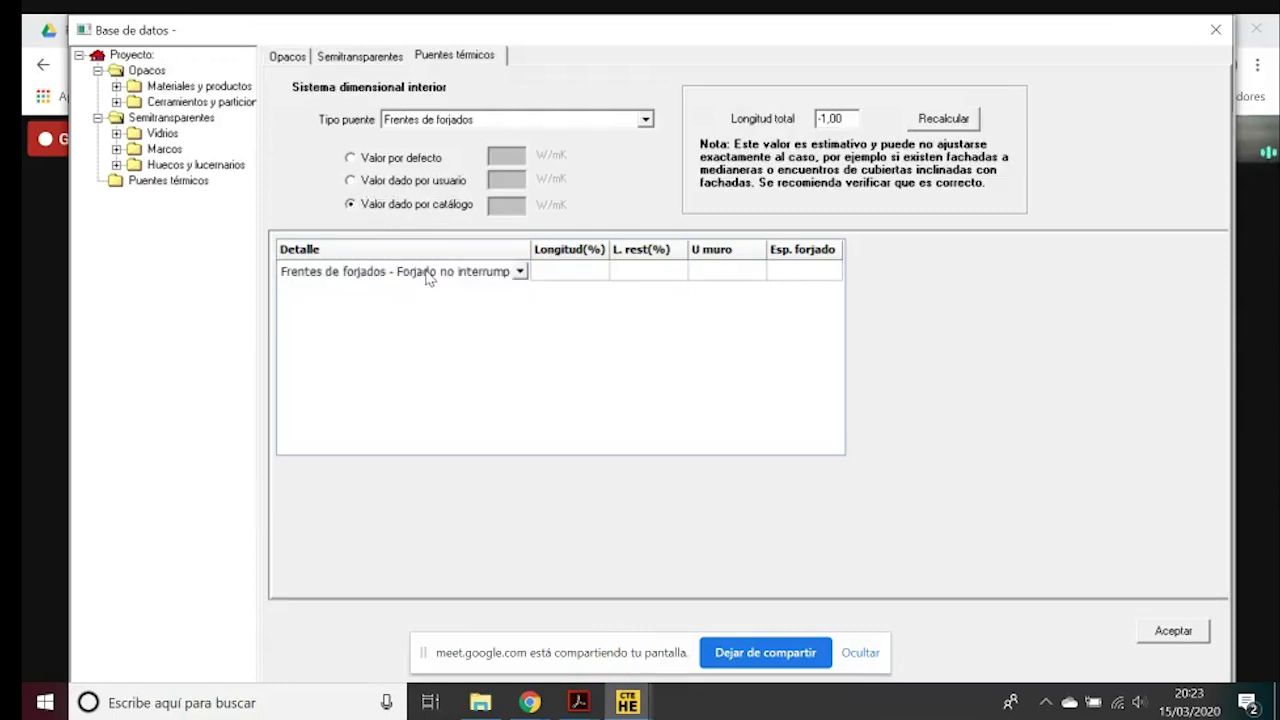
click(428, 277)
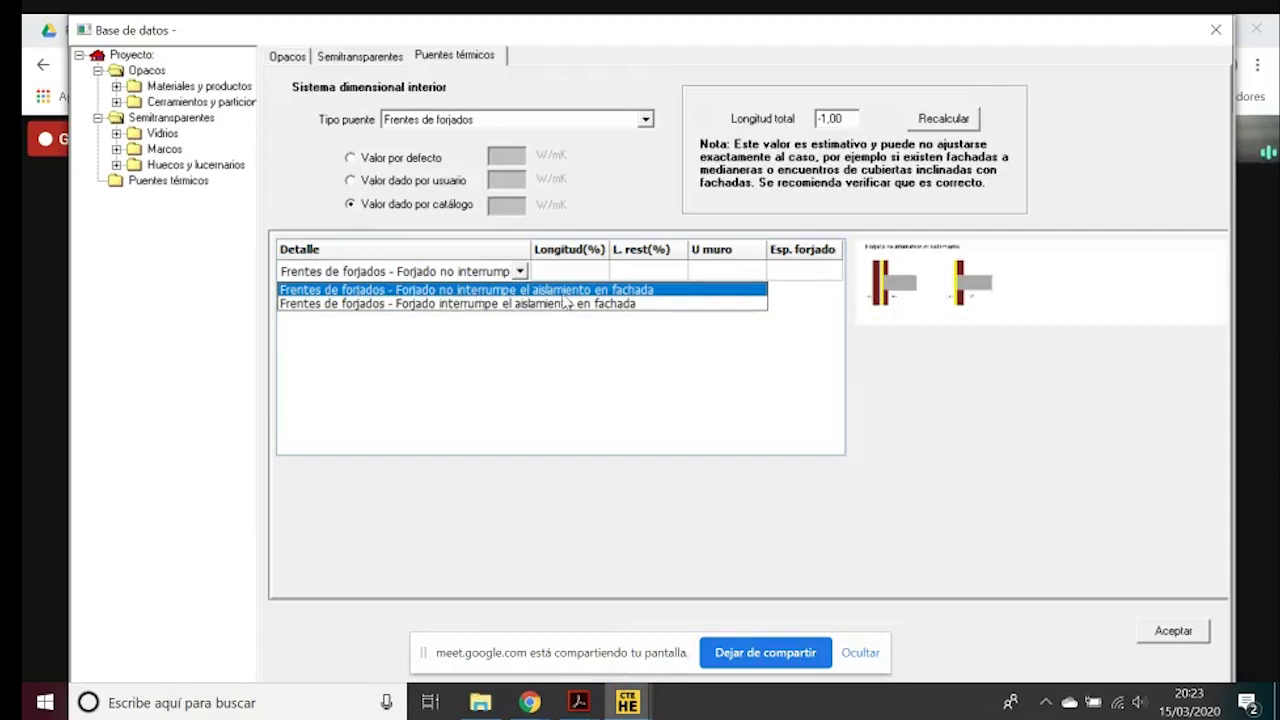
click(632, 303)
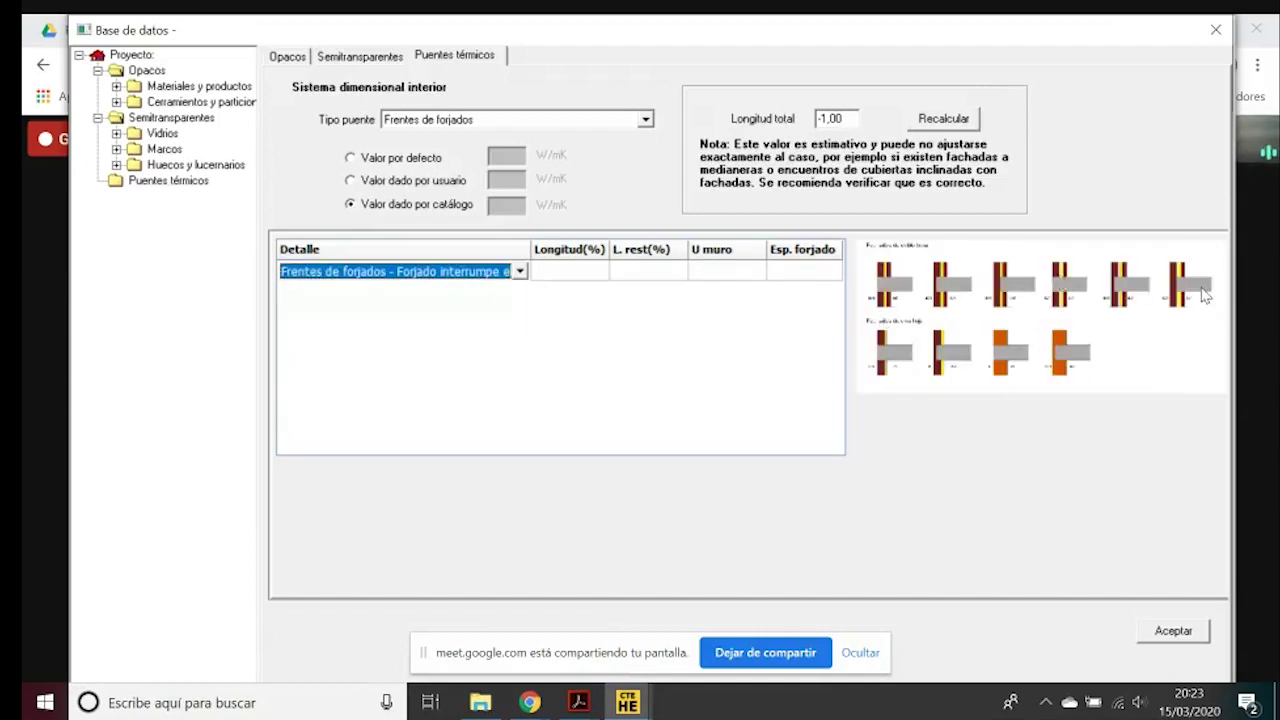
click(519, 271)
click(486, 292)
click(426, 277)
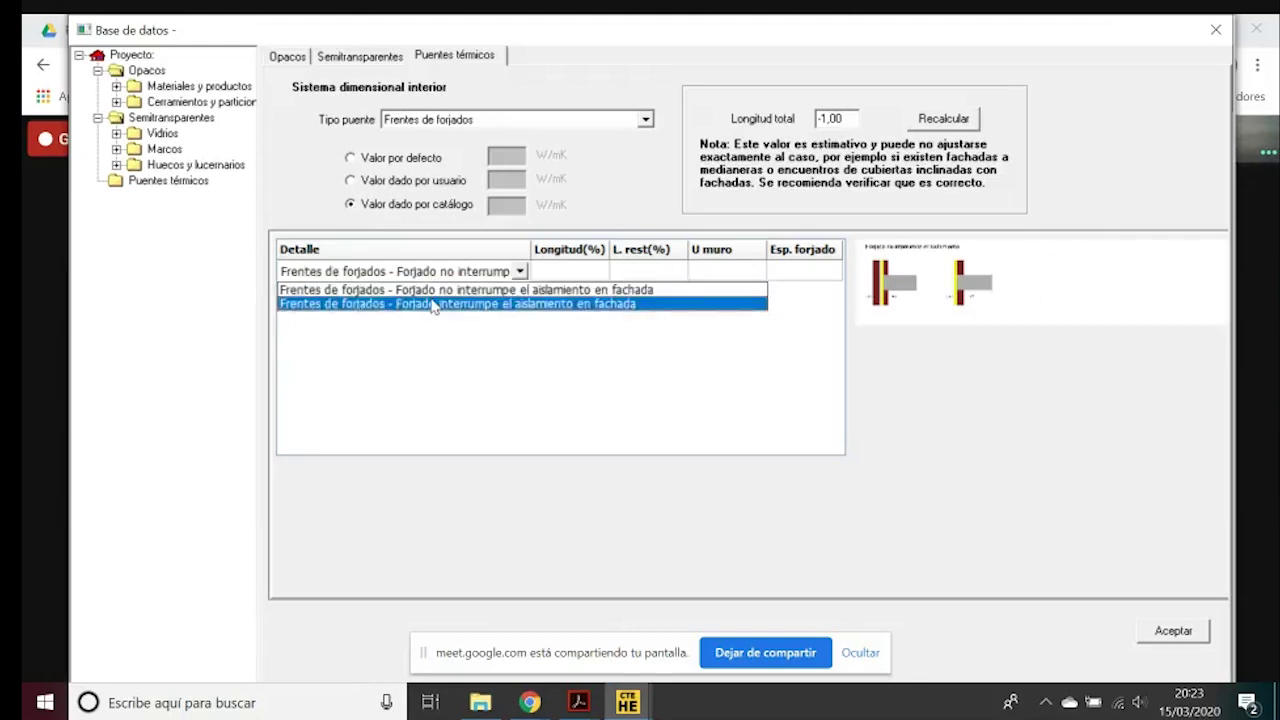
click(431, 301)
click(426, 275)
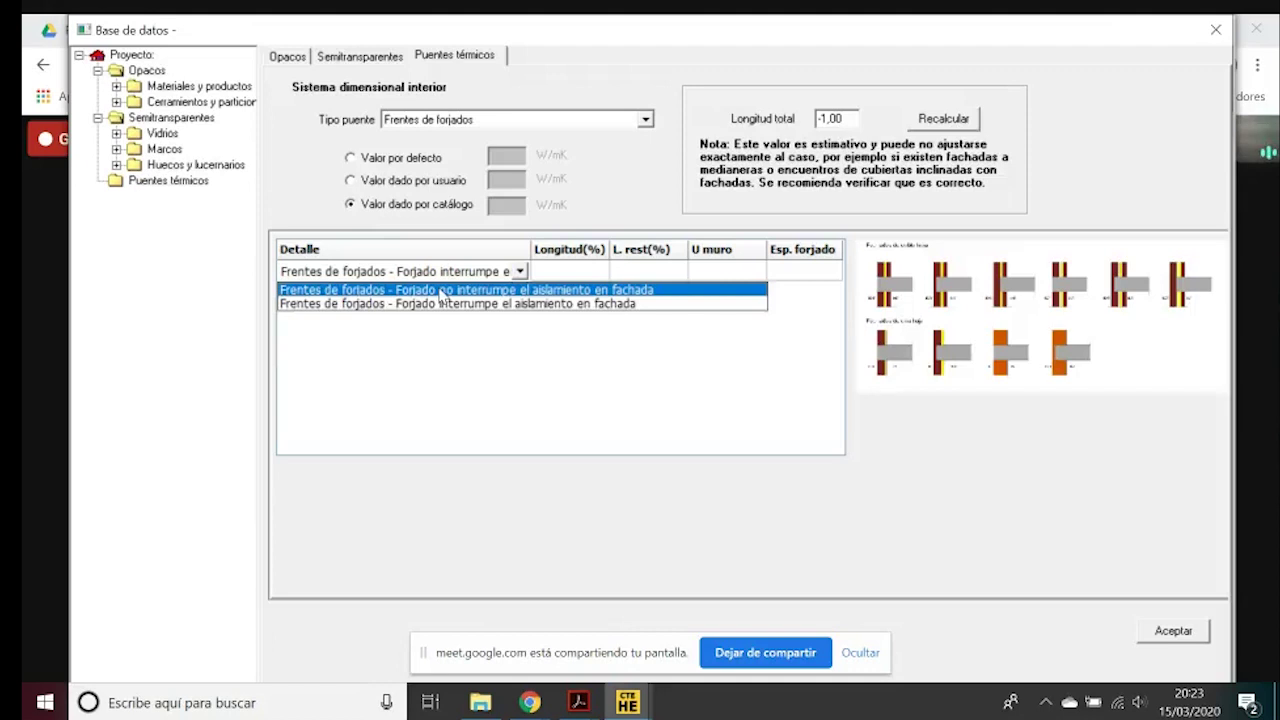
click(441, 290)
Complete the slab-front detail with a length of 100 %, a wall U-value of 0,2 and a slab thickness of 0,3
click(585, 272)
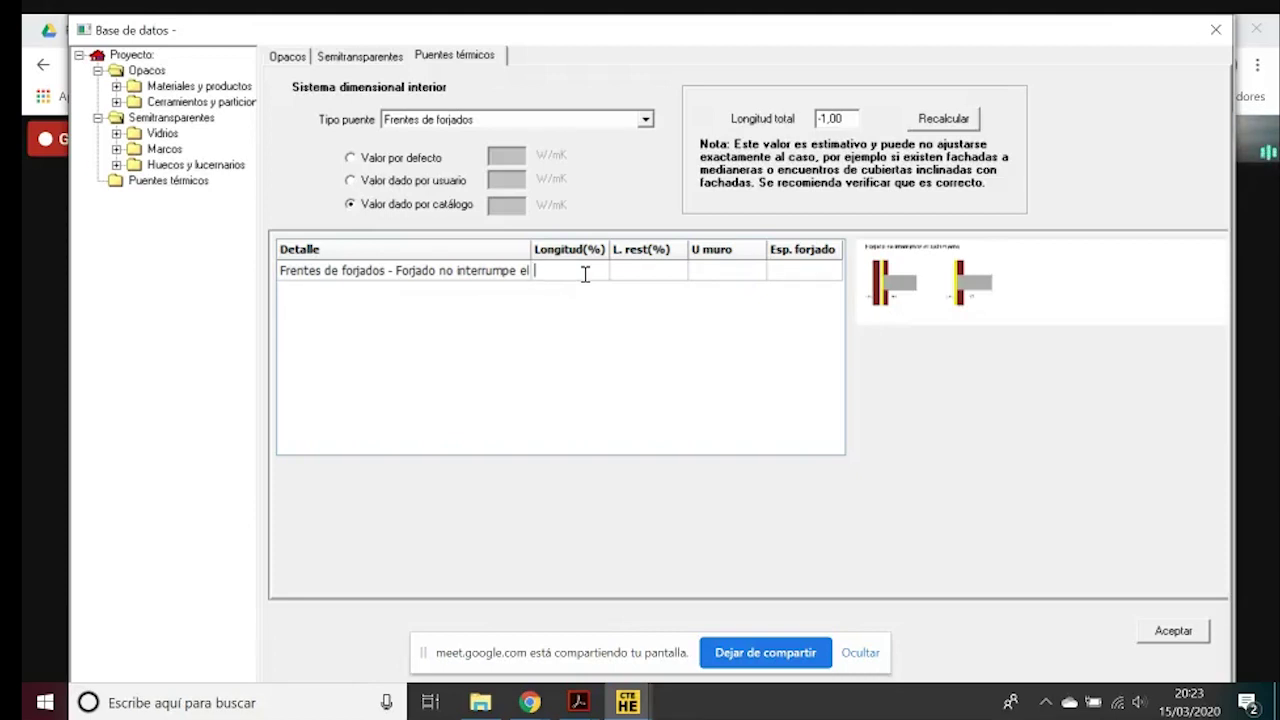
text(00)
click(649, 273)
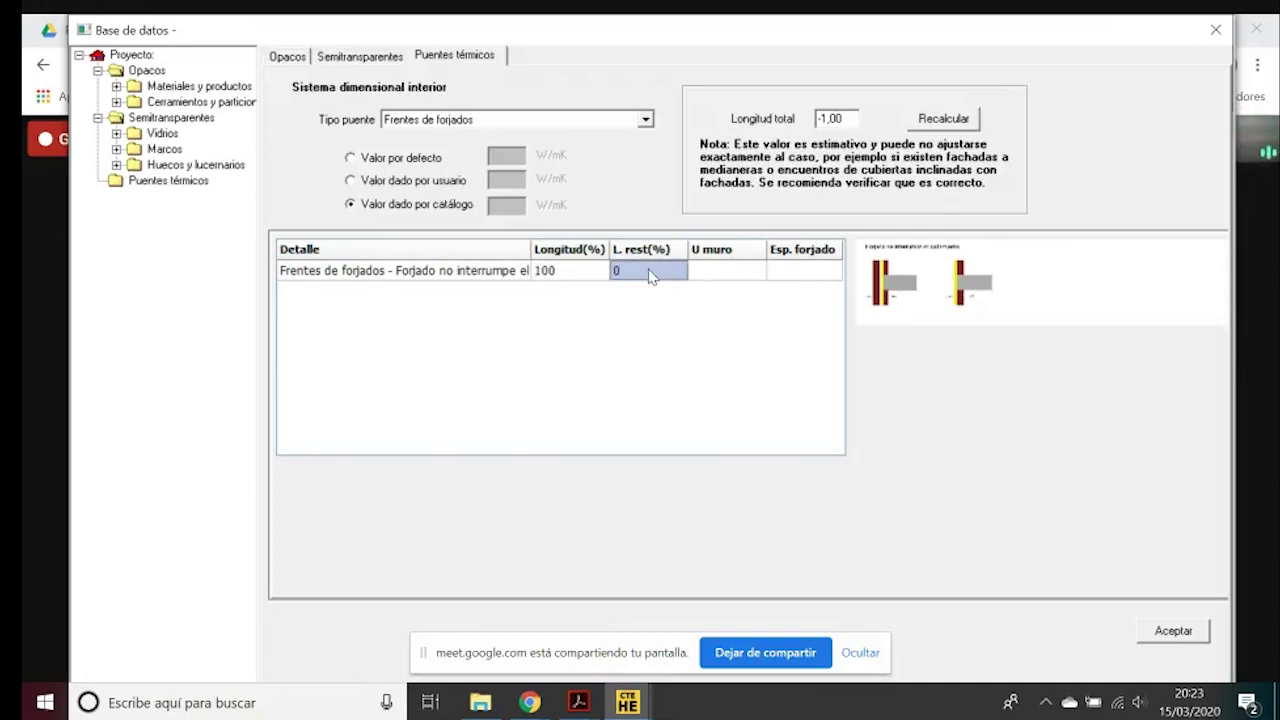
click(729, 272)
text(0,2)
click(814, 272)
text(0,3)
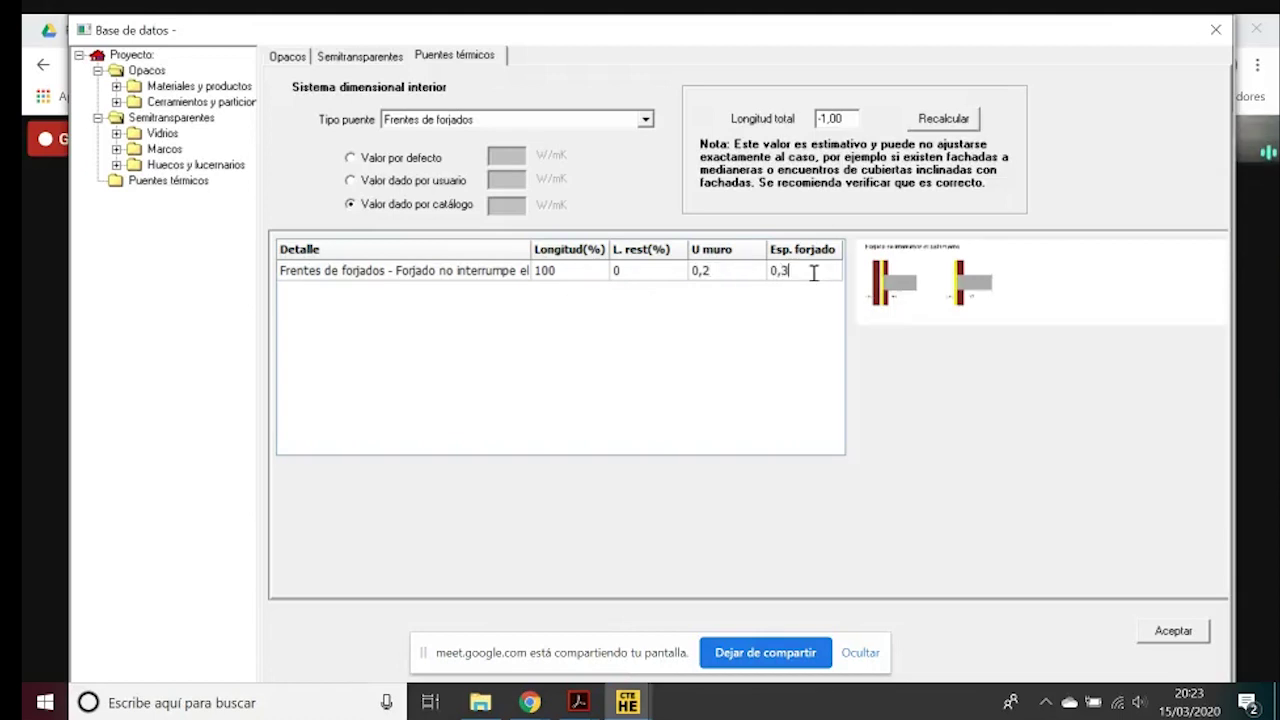
click(674, 409)
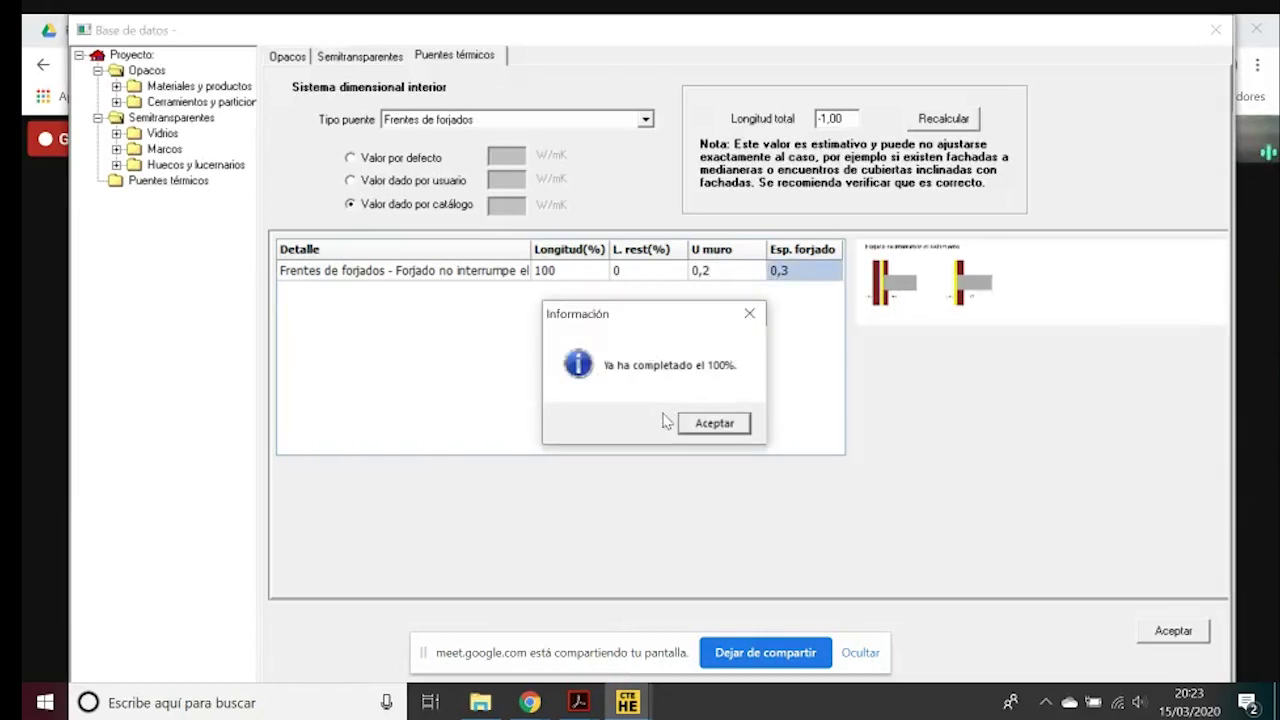
click(714, 423)
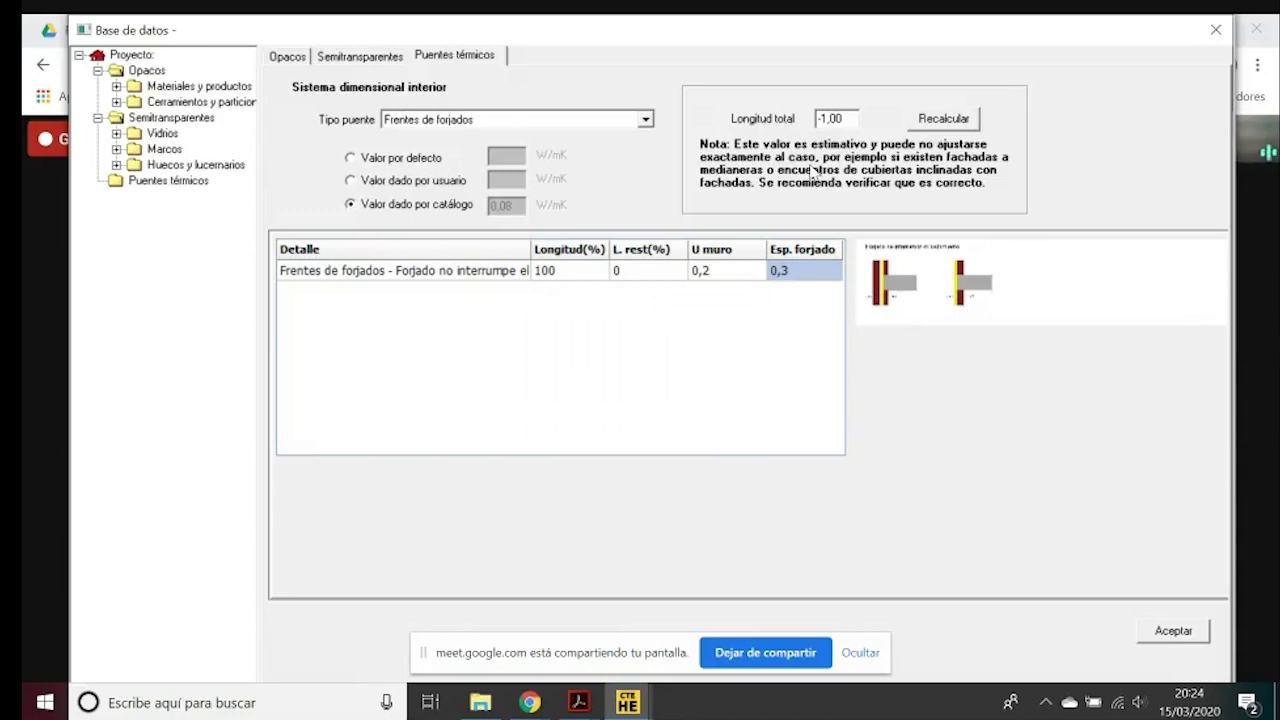
Try a total length of 25 for the slab-front thermal bridge, and have the program recalculate the length
drag(816, 118, 866, 130)
text(25)
click(948, 120)
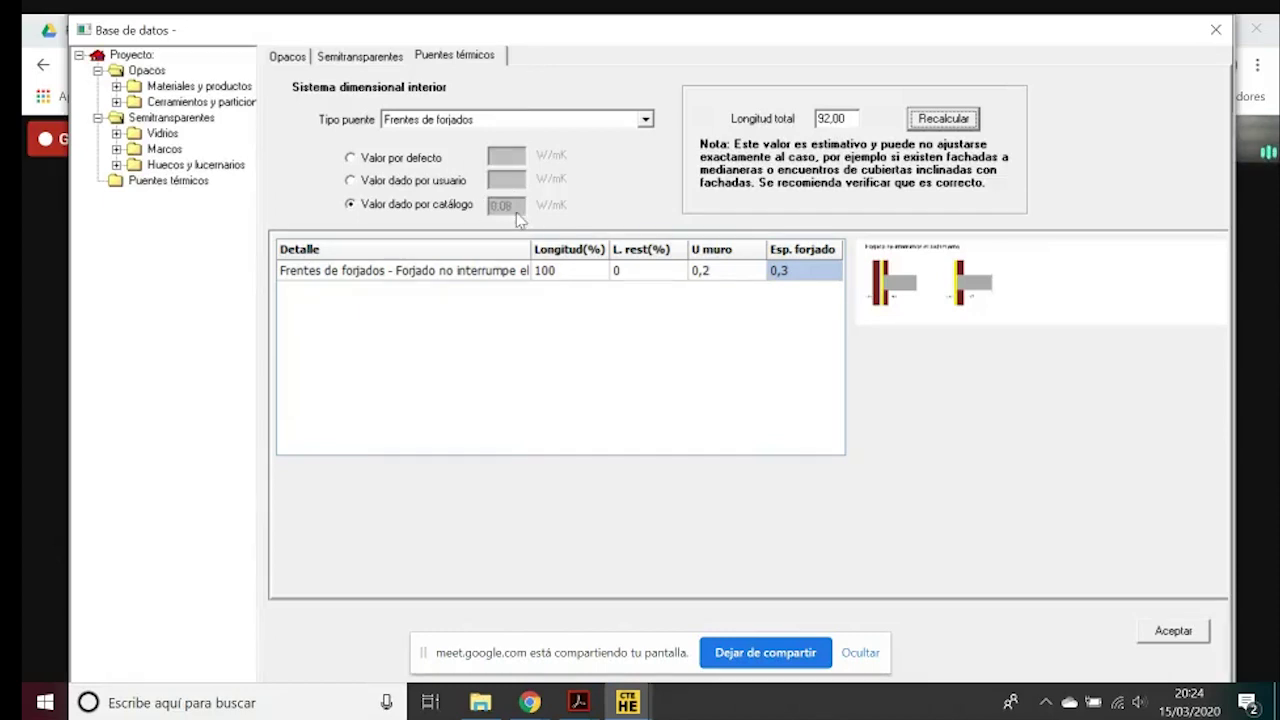
Switch to the Cubiertas planas bridge type and take its value from the catalogue detail "Forjado no interrumpe el aislamiento en fachada"
click(440, 121)
click(443, 146)
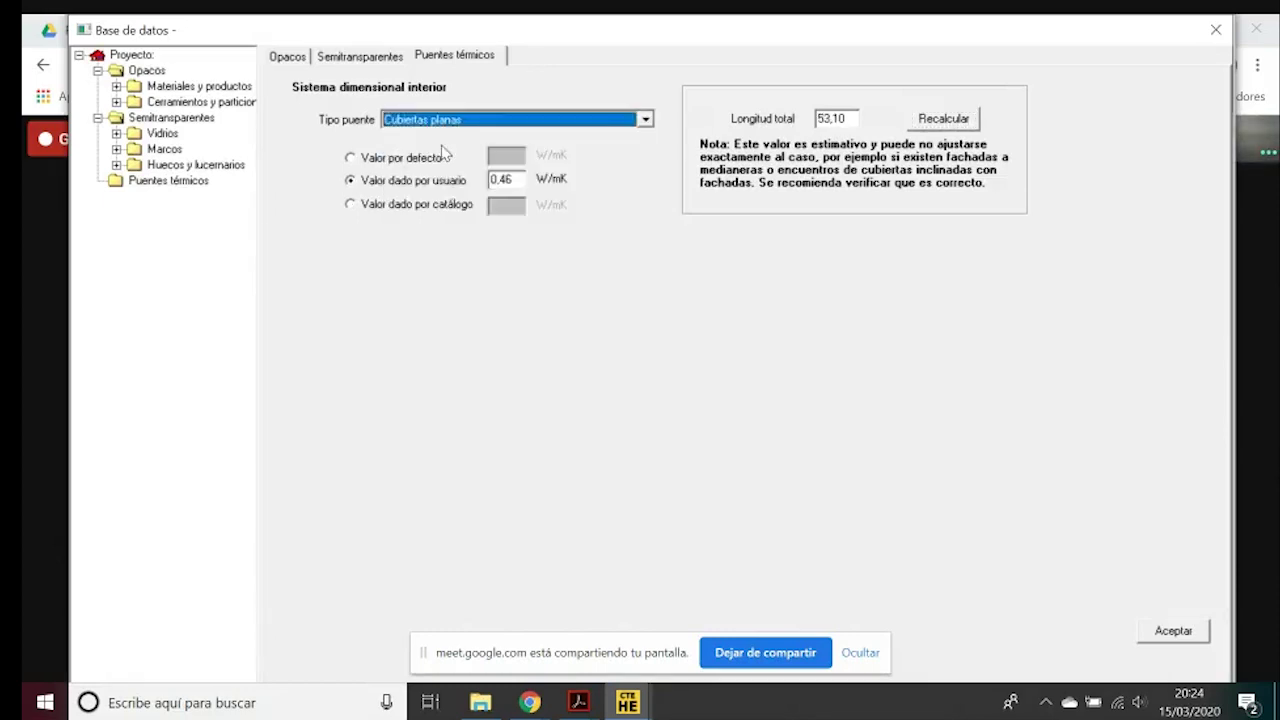
click(423, 210)
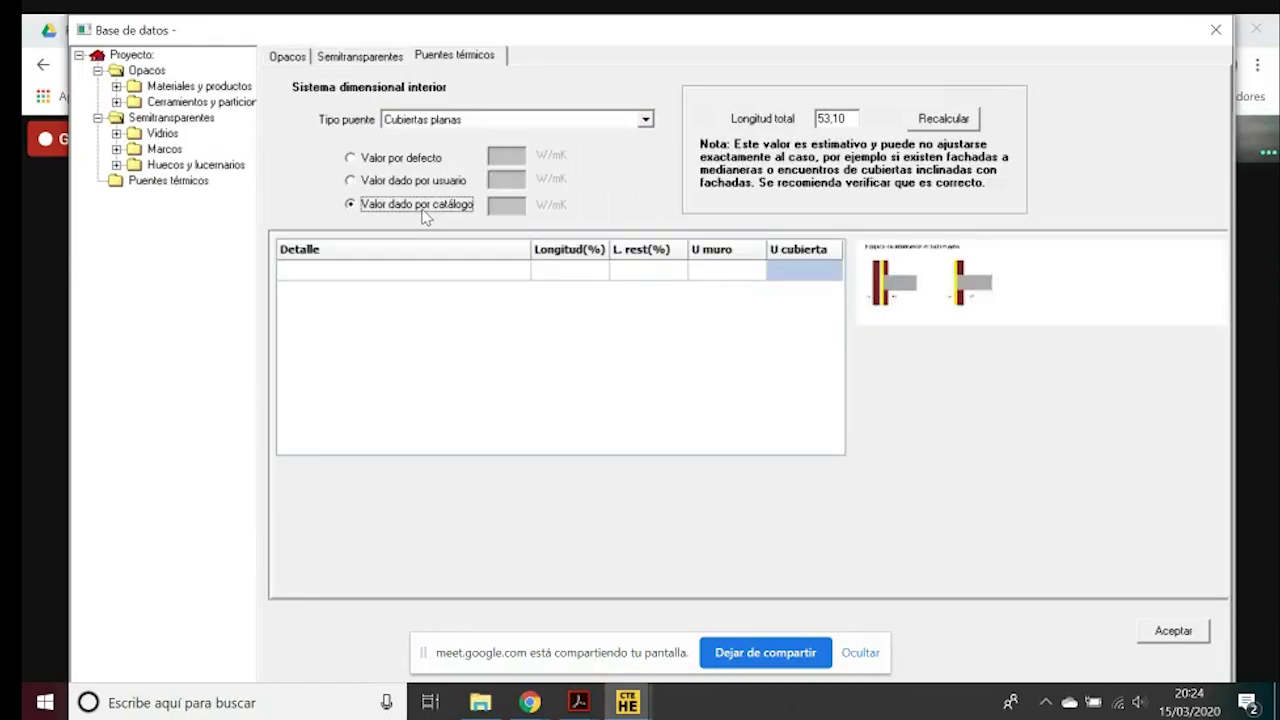
click(433, 279)
click(435, 281)
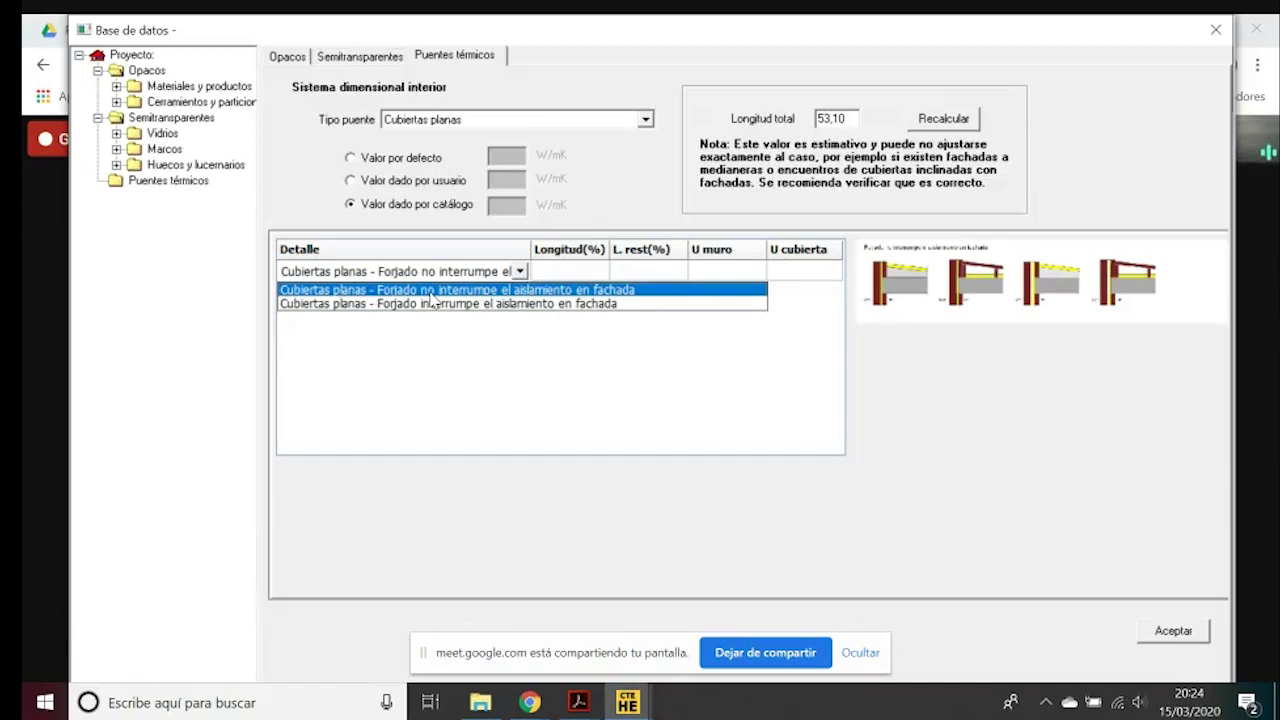
click(615, 292)
Complete the first flat-roof detail with a length of 50 %, a wall U-value of 0,2 and a roof U-value of 0,23
click(568, 270)
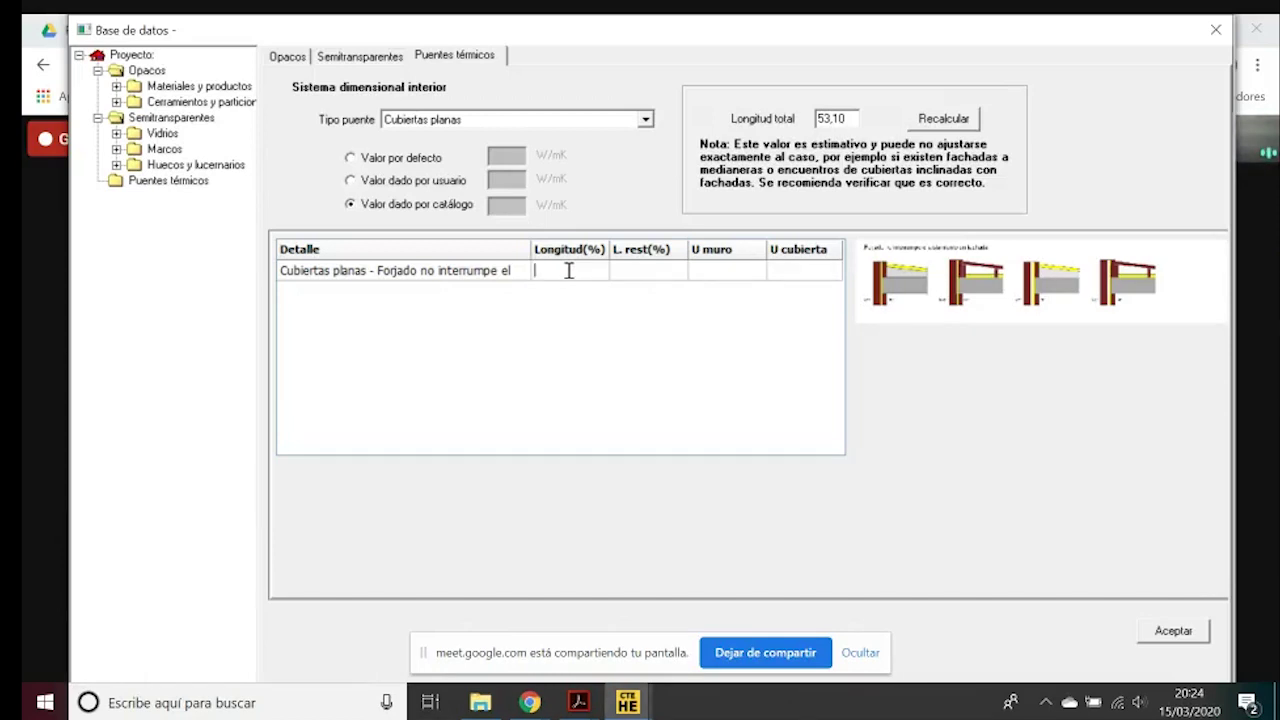
text(50)
click(655, 270)
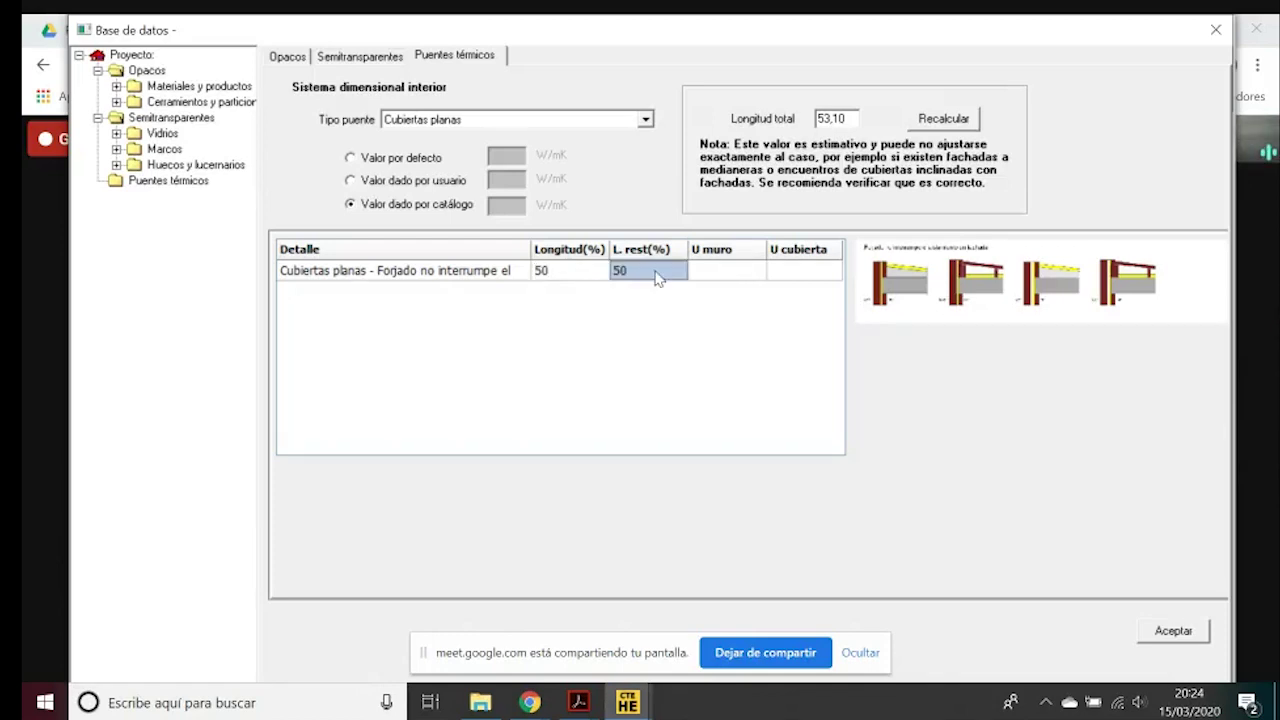
click(725, 270)
text(0,2)
click(820, 270)
text(0,23)
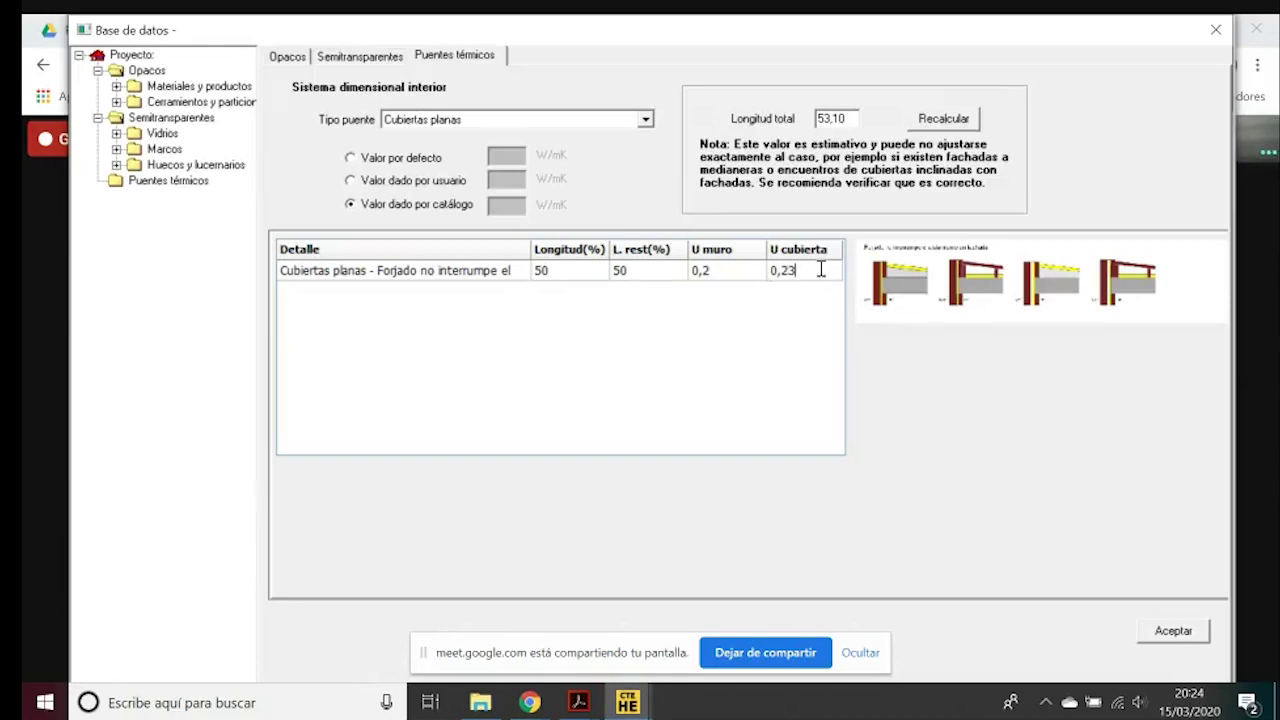
key(Return)
Add a second "Forjado no interrumpe el aislamiento en fachada" detail with 50 % length, wall U-value 0,2 and roof U-value 0,20, and recalculate the total length
click(517, 300)
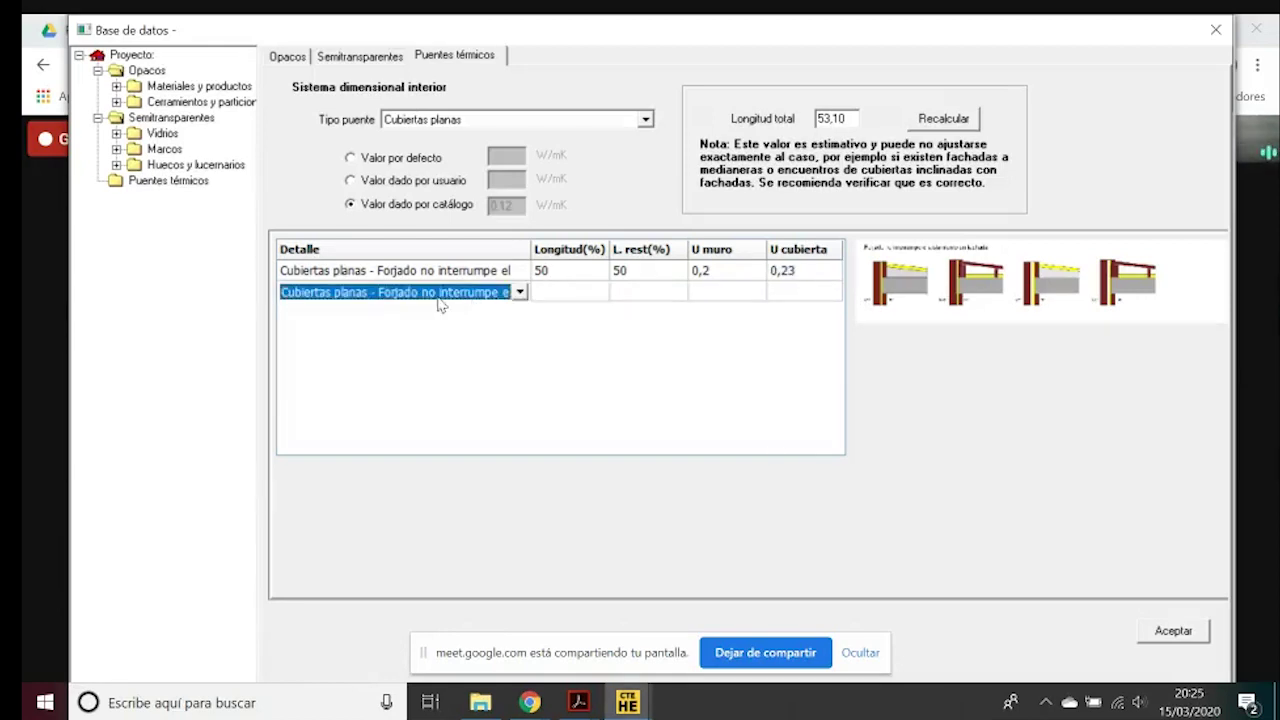
click(575, 296)
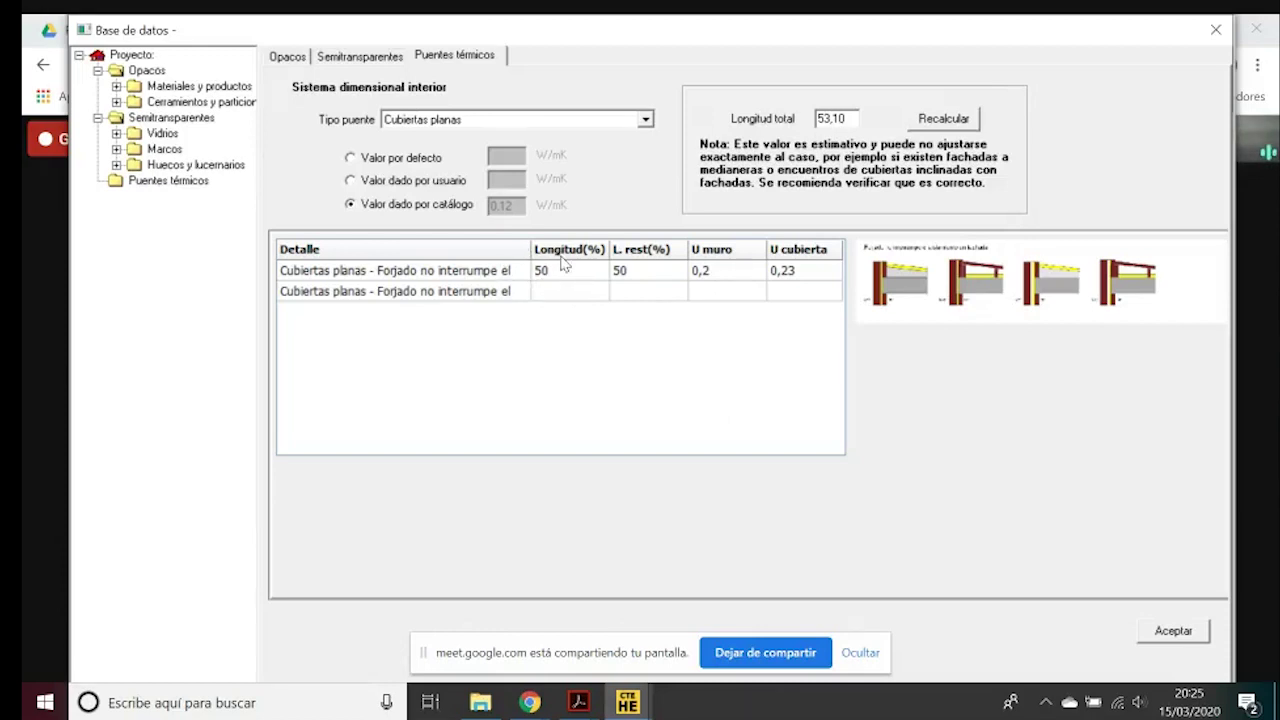
text(50)
click(620, 297)
click(717, 294)
text(0,2)
click(800, 293)
text(0,20)
key(Return)
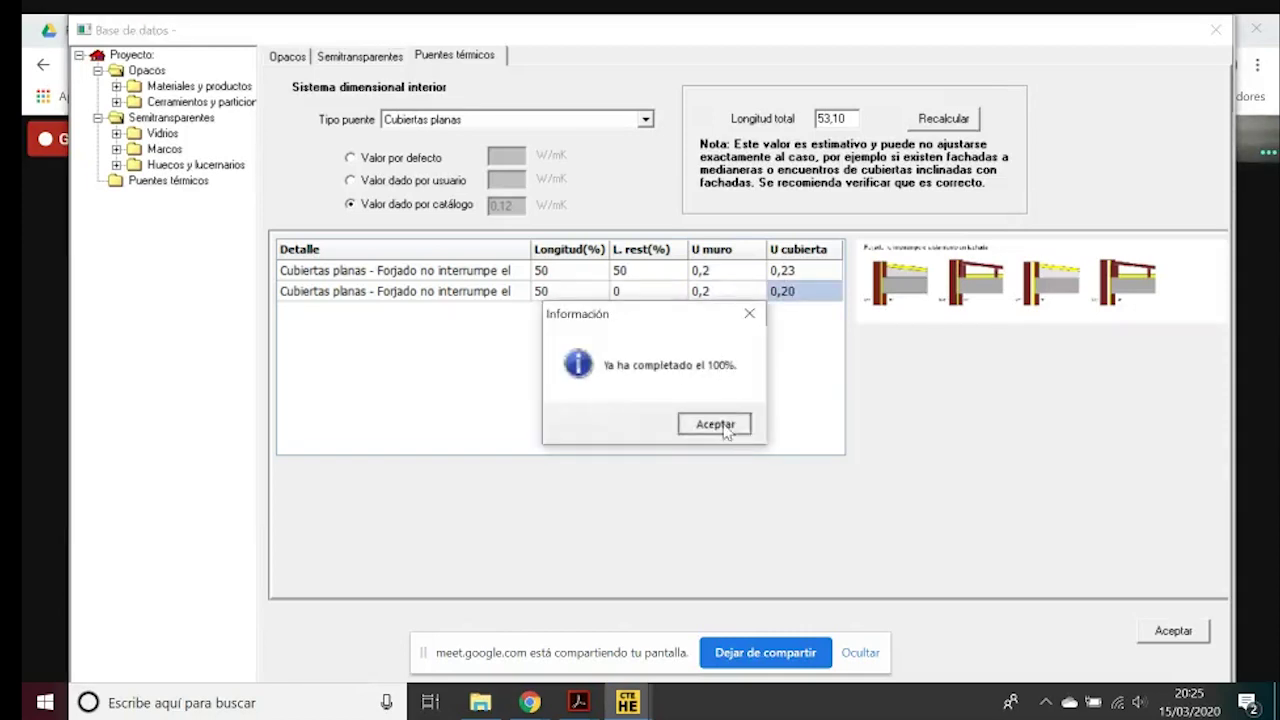
click(711, 424)
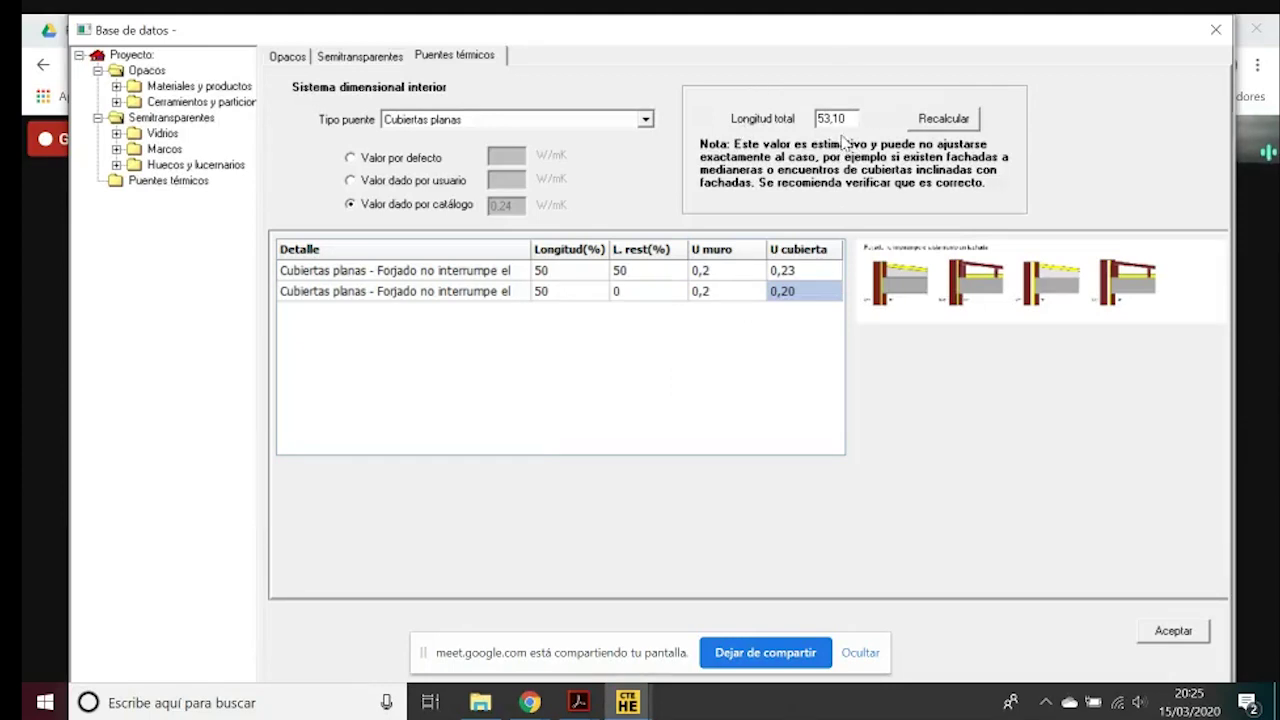
click(924, 122)
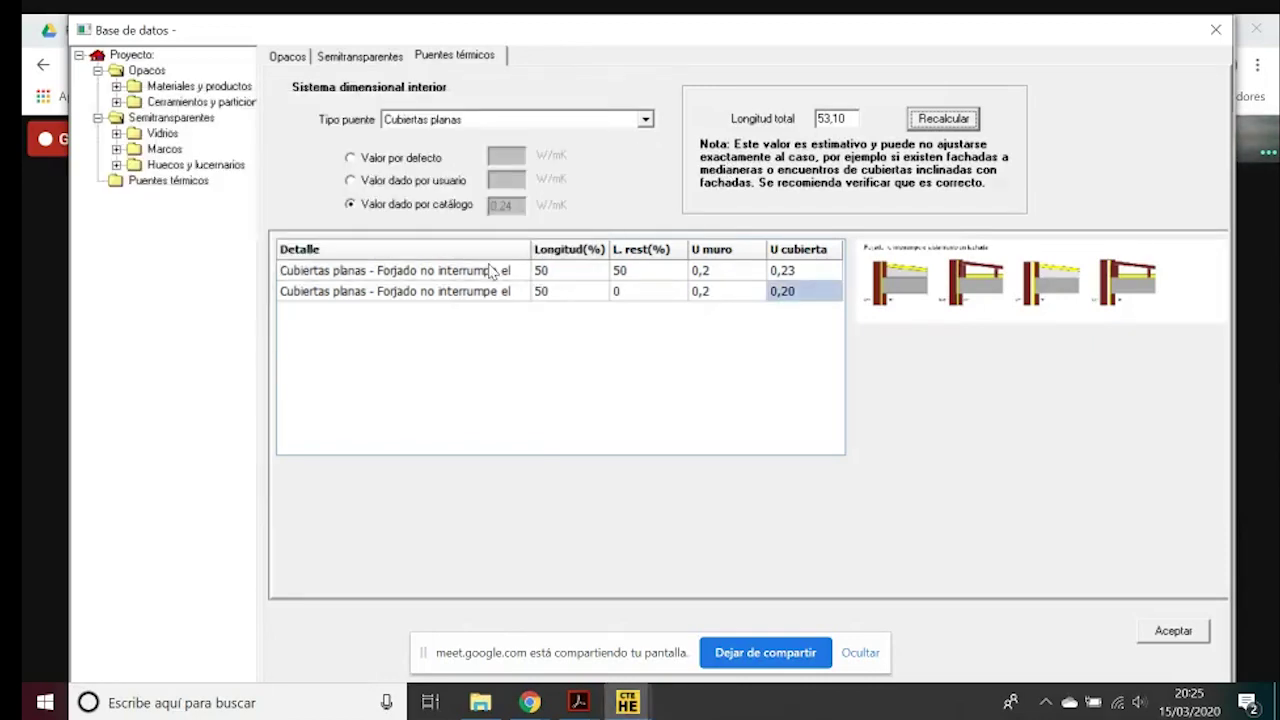
Switch to the Alfeizar bridge type and take its value from the catalogue detail "Continuidad entre el aislamiento de muro y la carpintería"
click(430, 120)
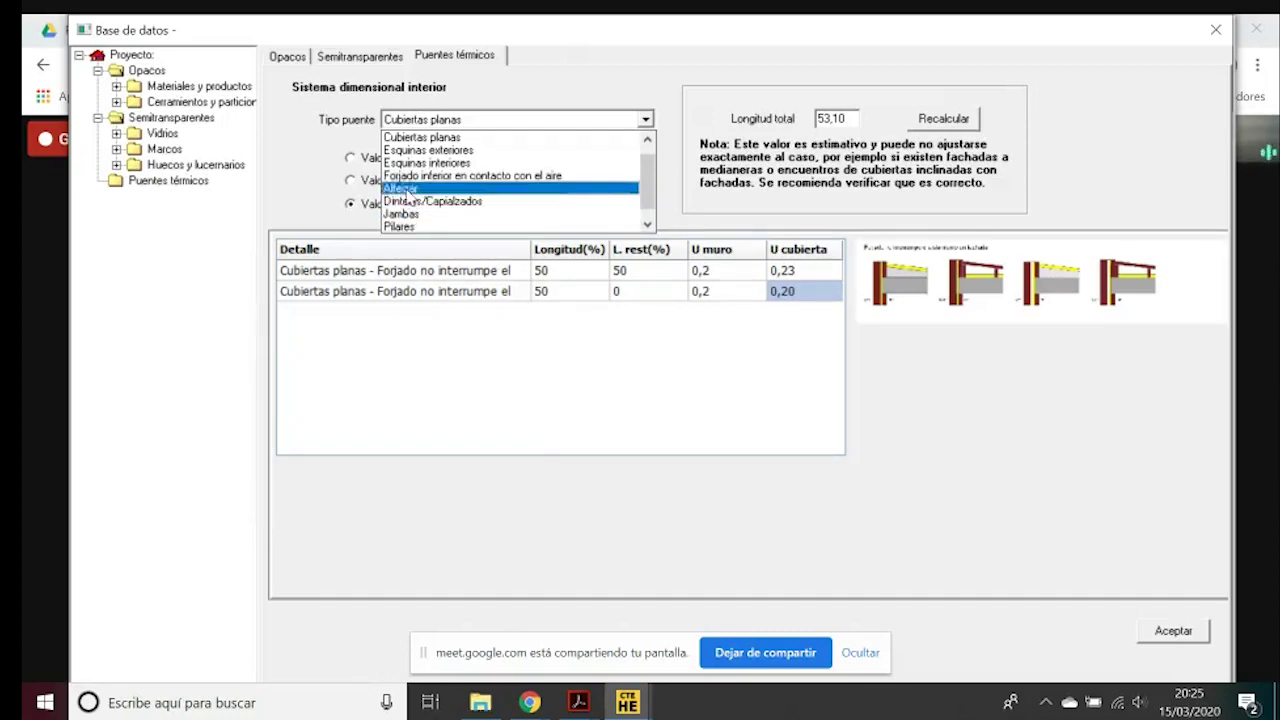
click(408, 189)
click(420, 204)
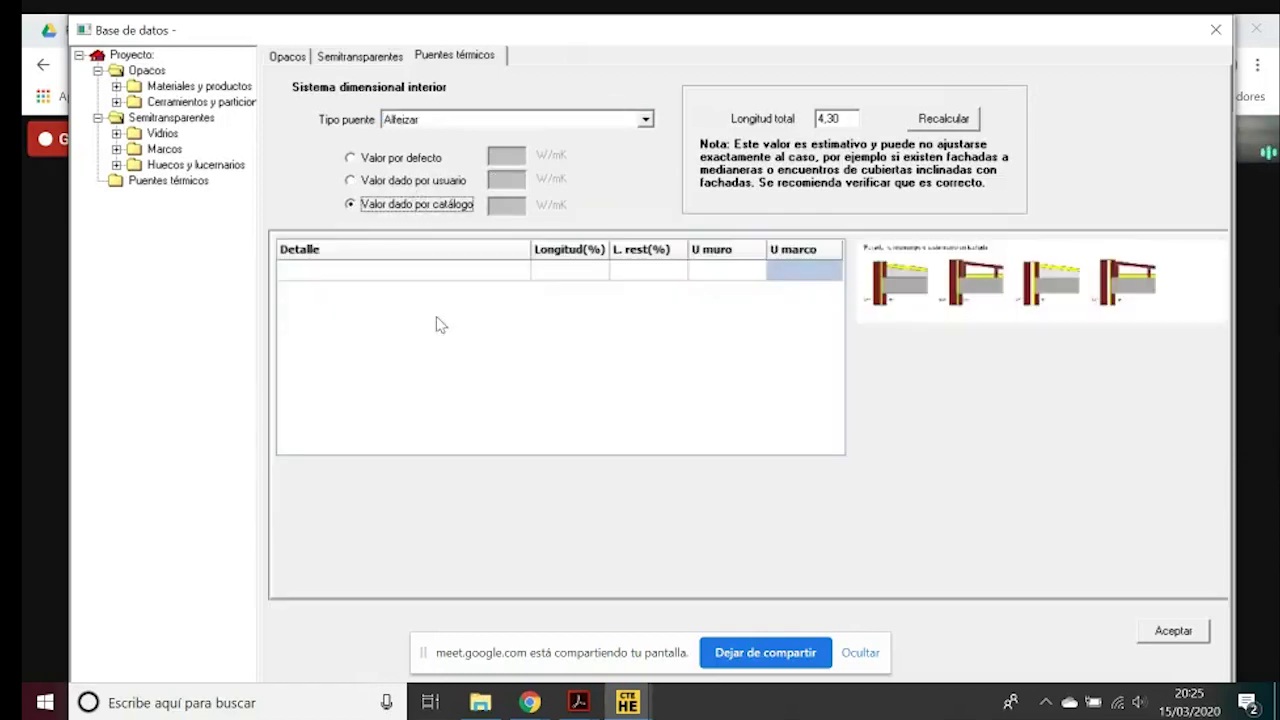
click(446, 272)
click(446, 272)
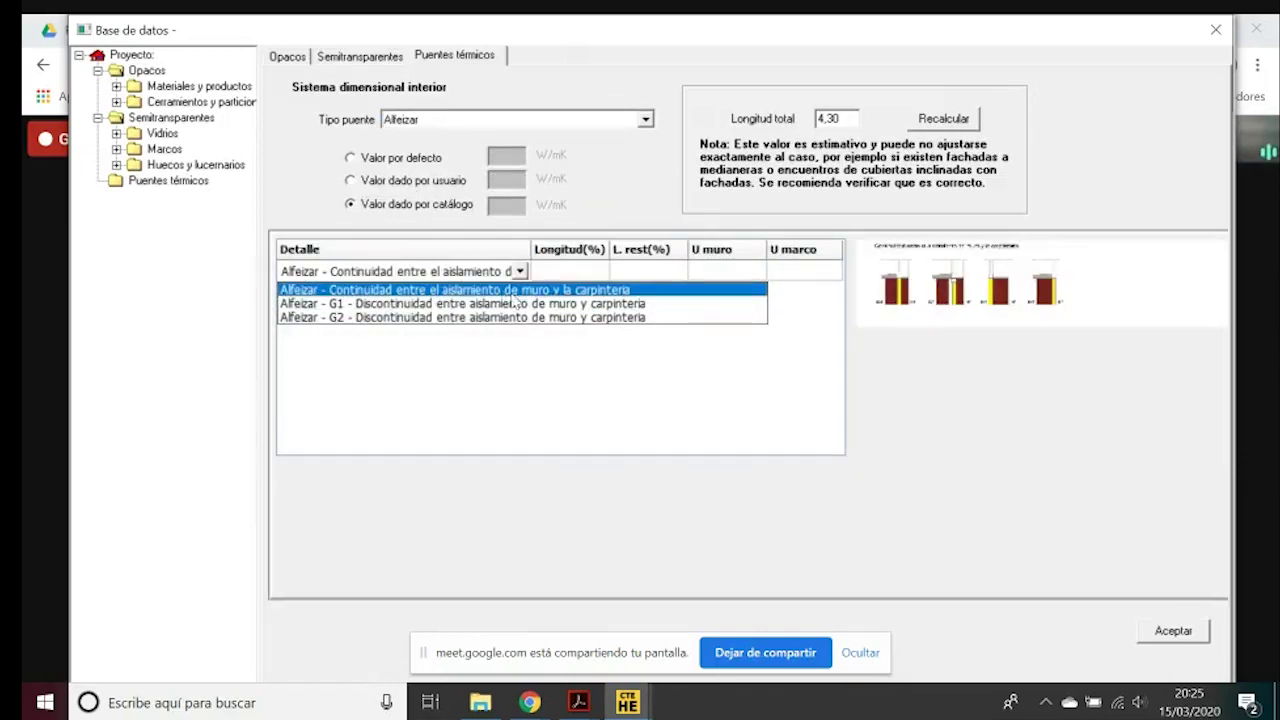
click(605, 298)
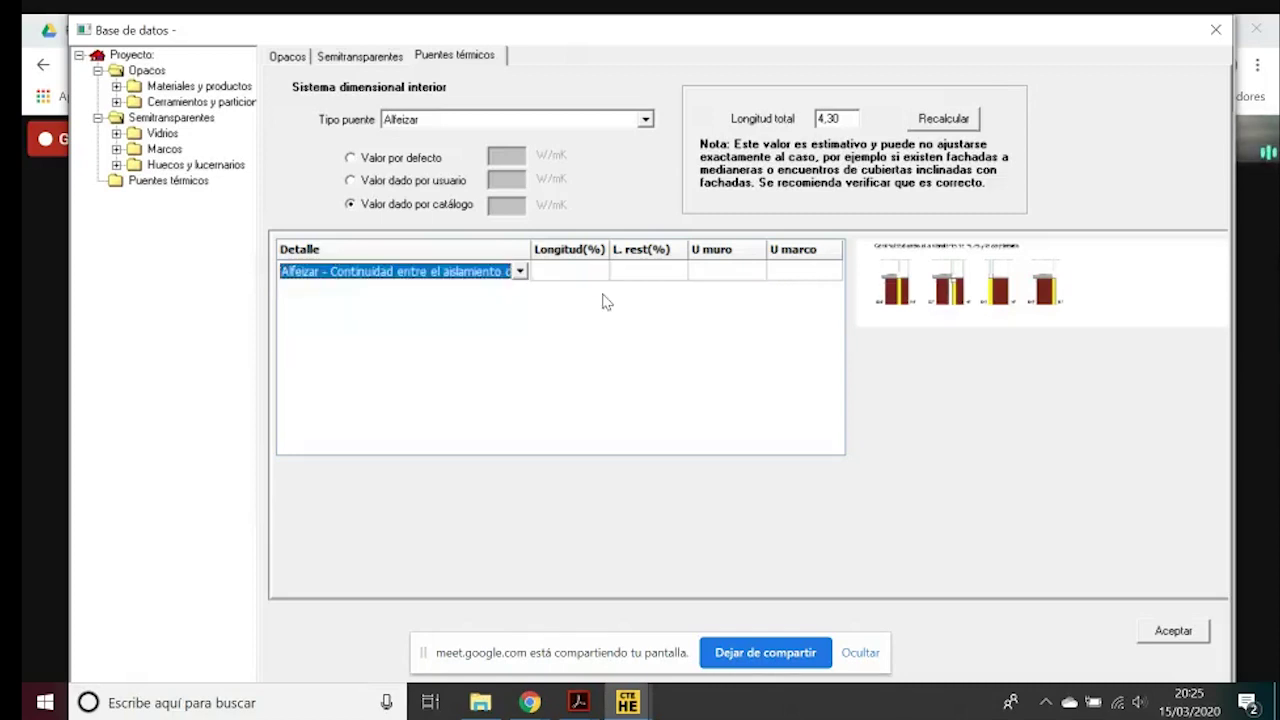
Complete the sill detail with 100 % length, a wall U-value of 0,2 and a frame U-value of 1,8, and recalculate the total length
click(589, 270)
text(100)
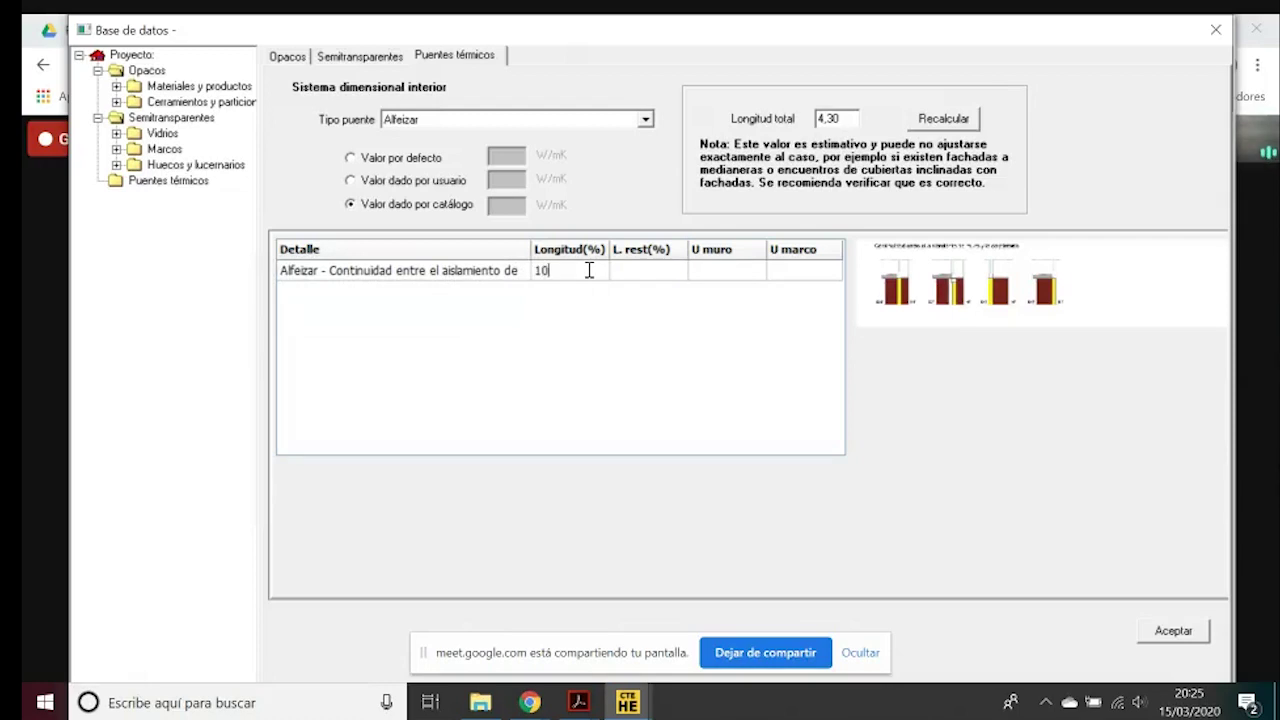
click(649, 278)
click(716, 277)
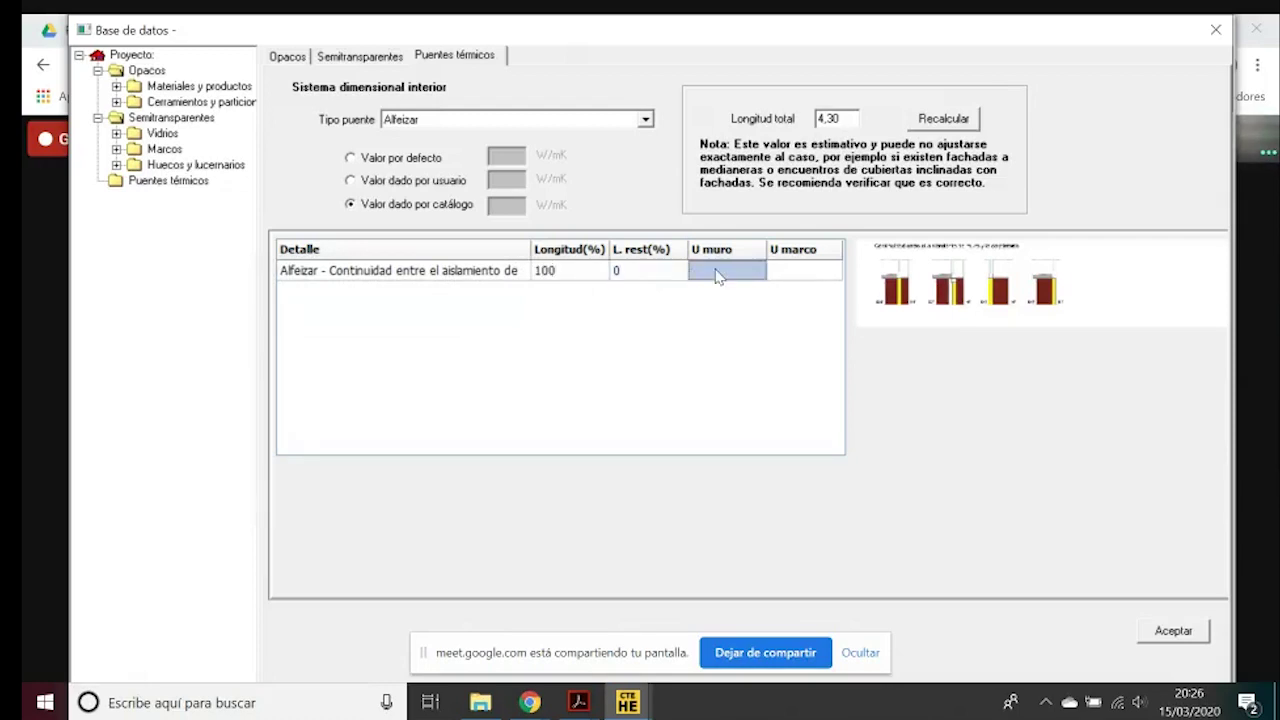
text(0,2)
click(797, 270)
text(1,)
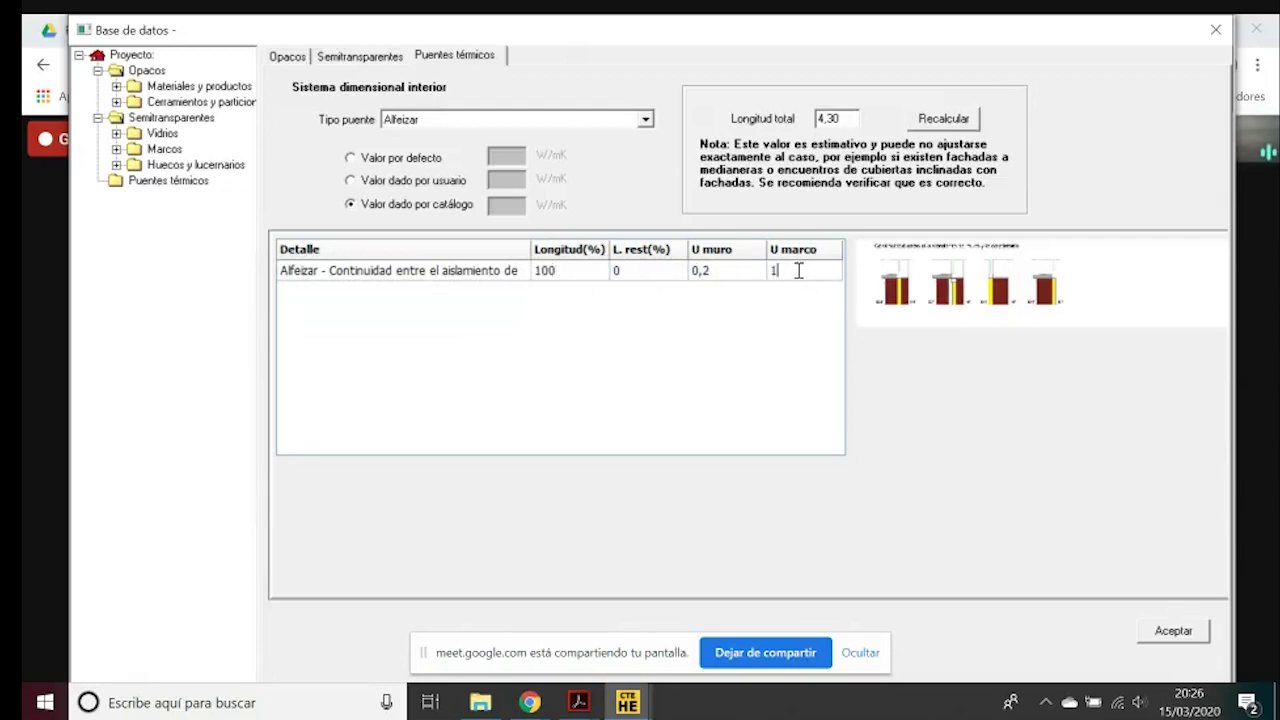
text(8)
key(Return)
click(714, 430)
click(922, 124)
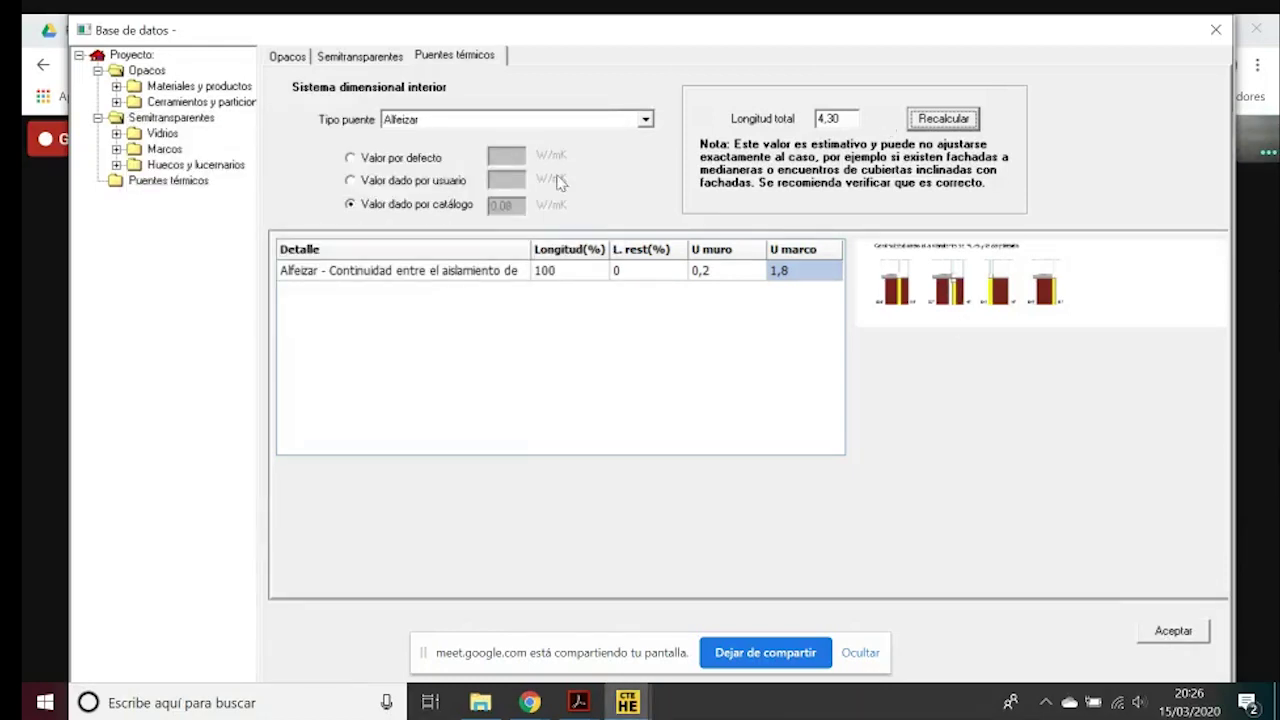
Accept the thermal bridge definitions, save the building model and leave the building view
click(1177, 632)
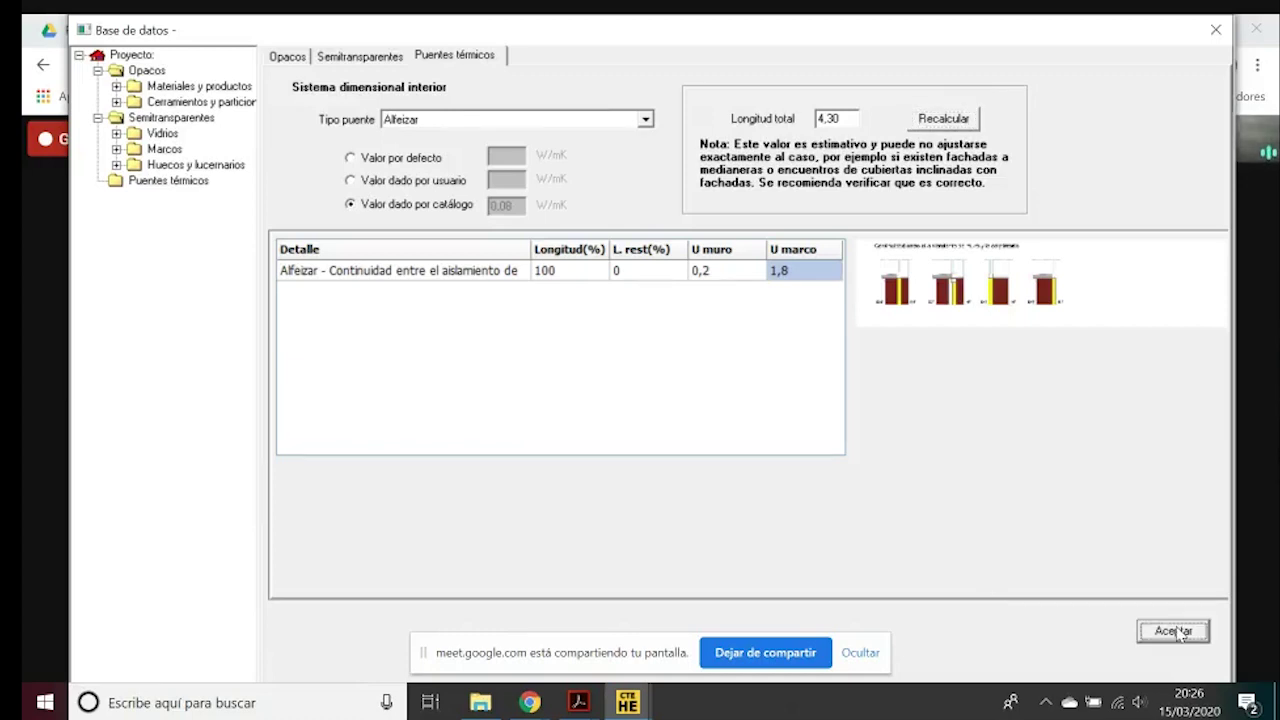
click(1216, 30)
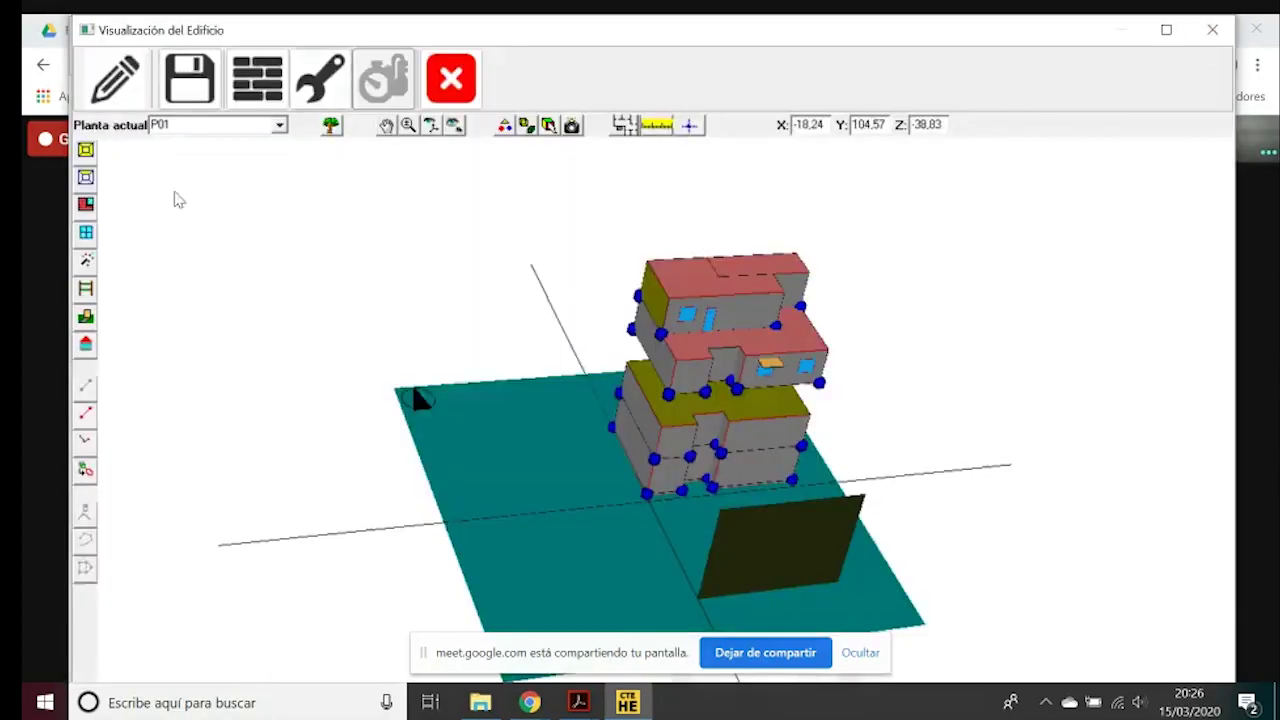
click(199, 95)
click(725, 421)
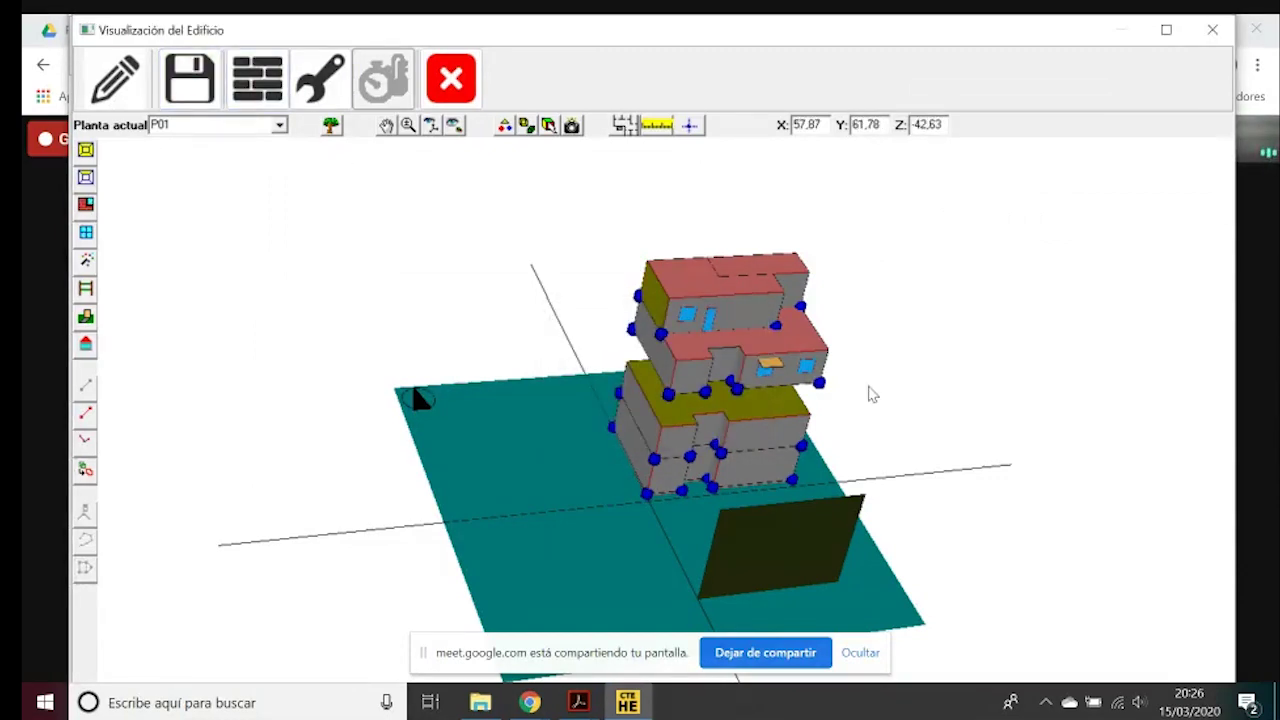
click(452, 80)
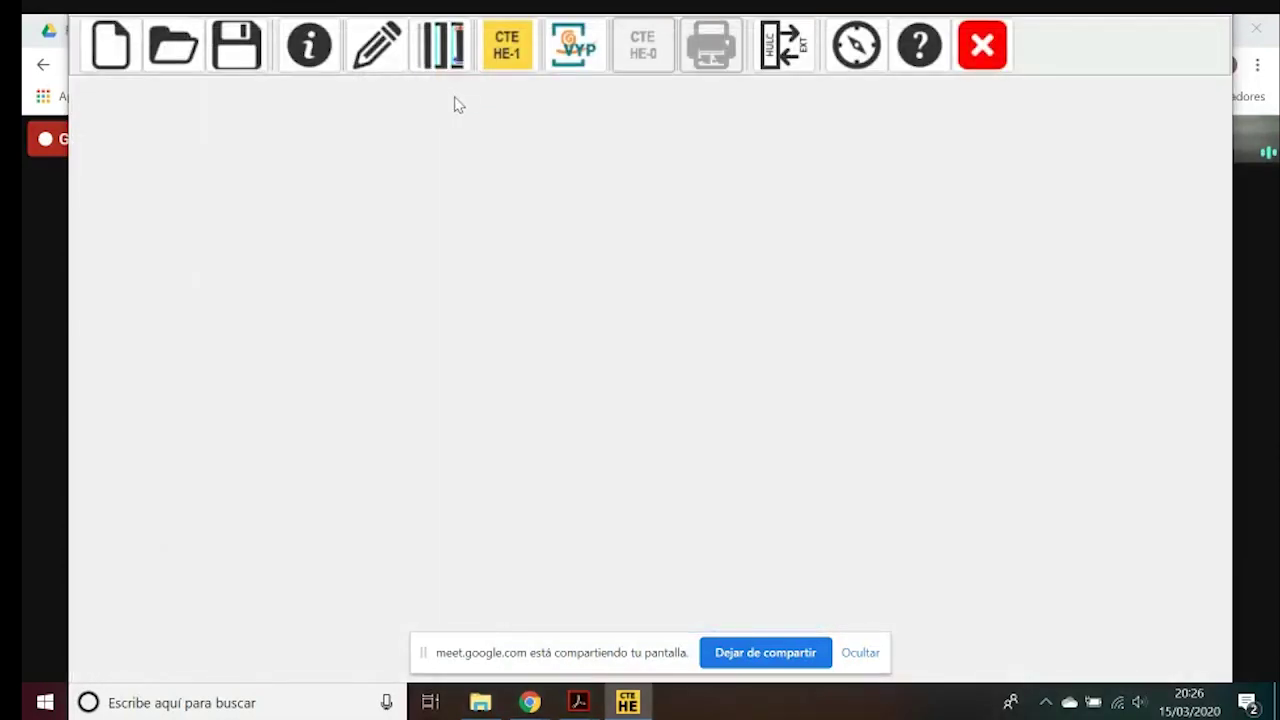
Save the project under the name vivcolectiva_comp and acknowledge the warning about ventilation equipment
click(229, 60)
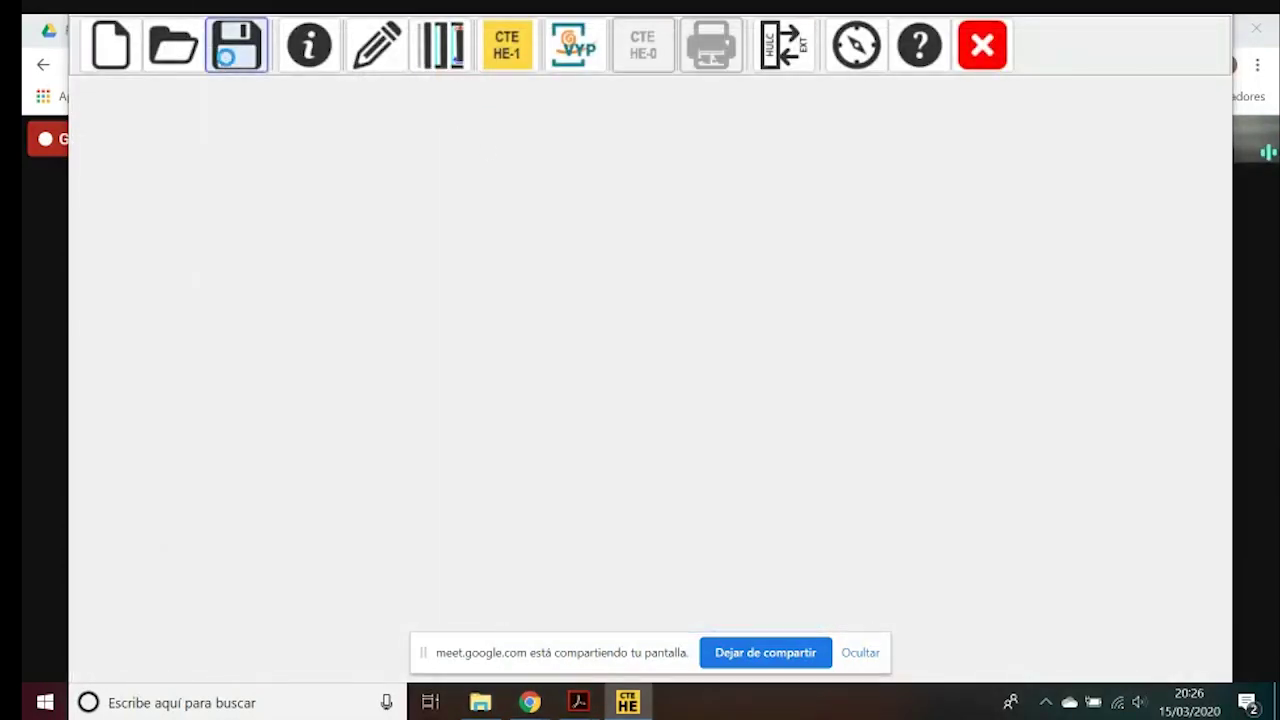
drag(668, 386, 655, 386)
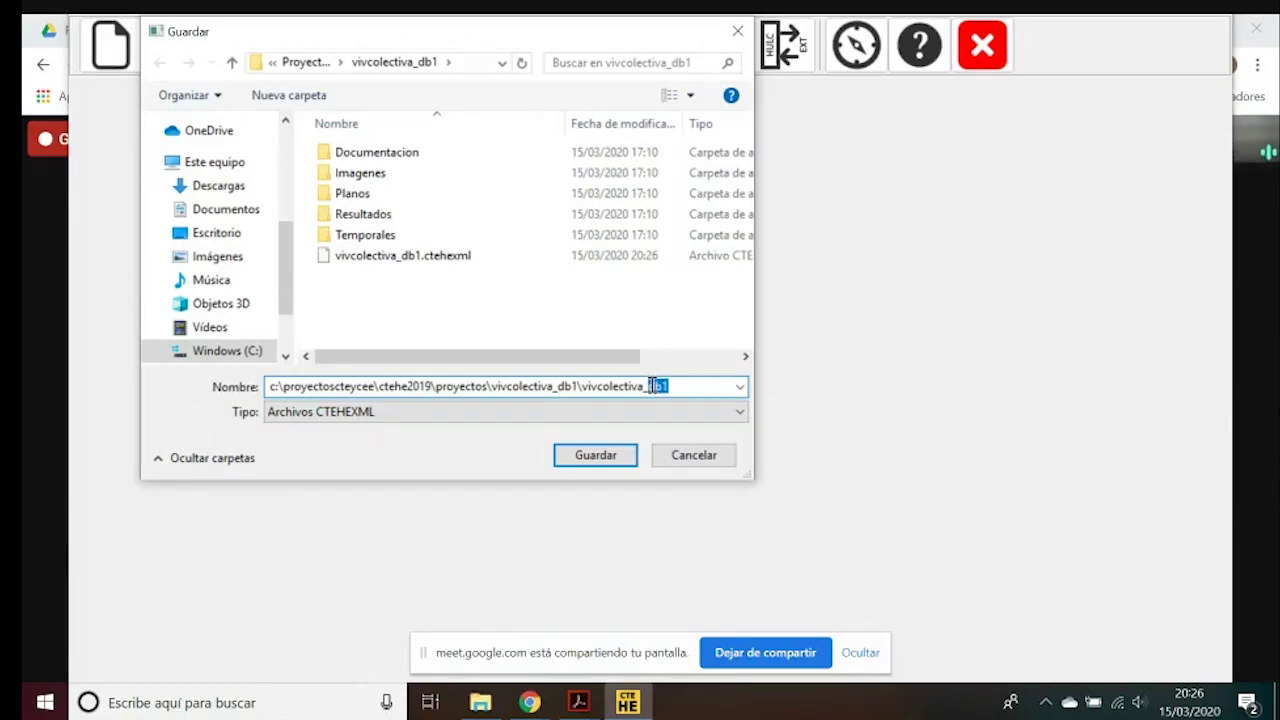
text(cerram)
key(BackSpace)
key(BackSpace)
key(BackSpace)
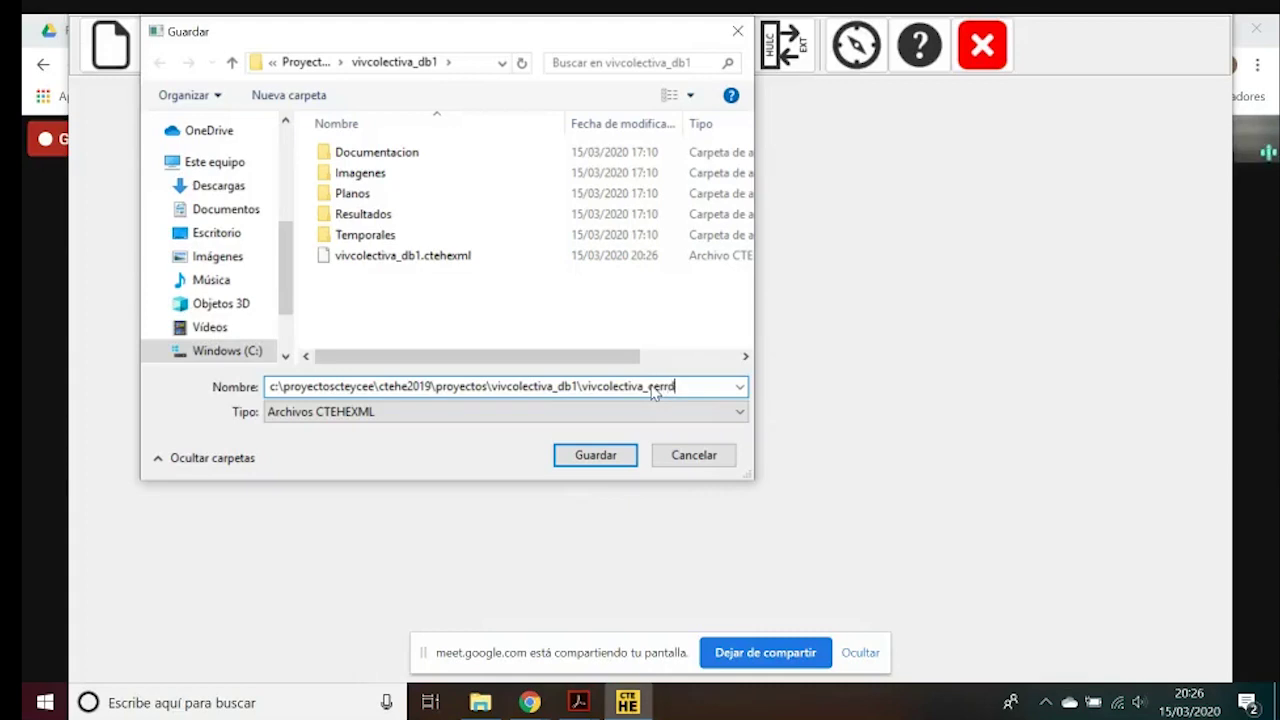
key(BackSpace)
key(BackSpace)
text(omp)
key(Return)
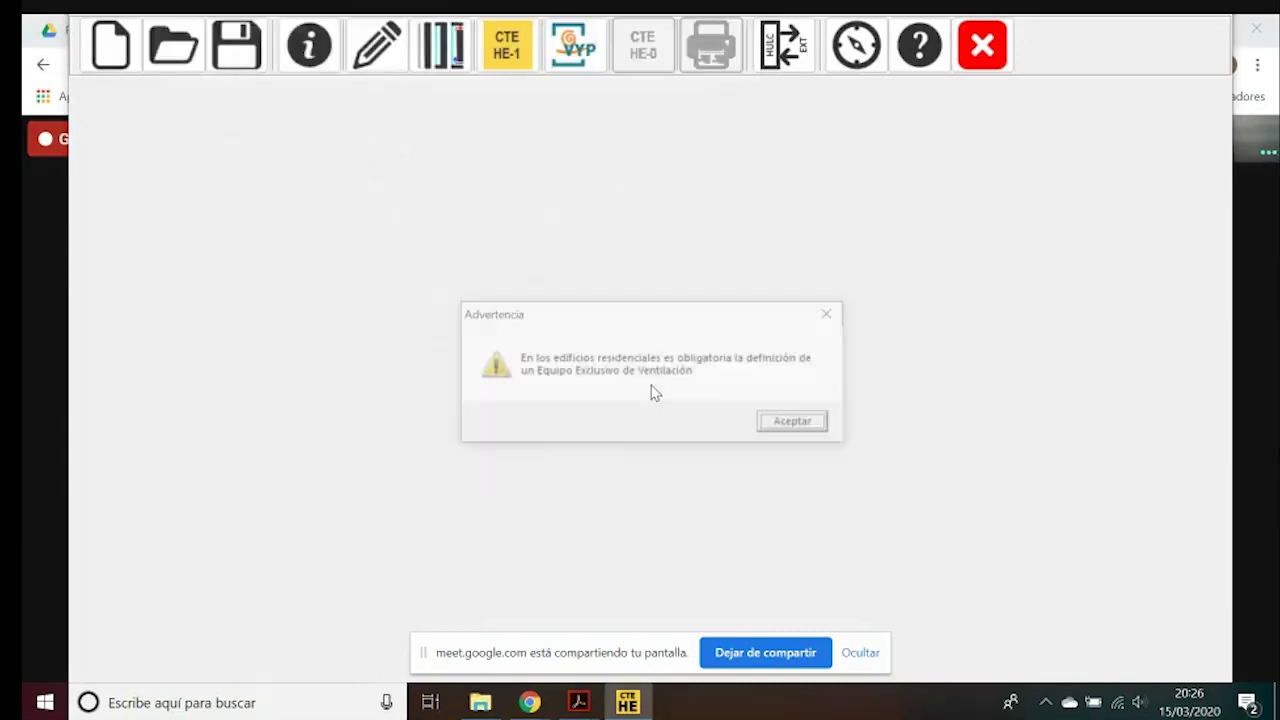
click(806, 426)
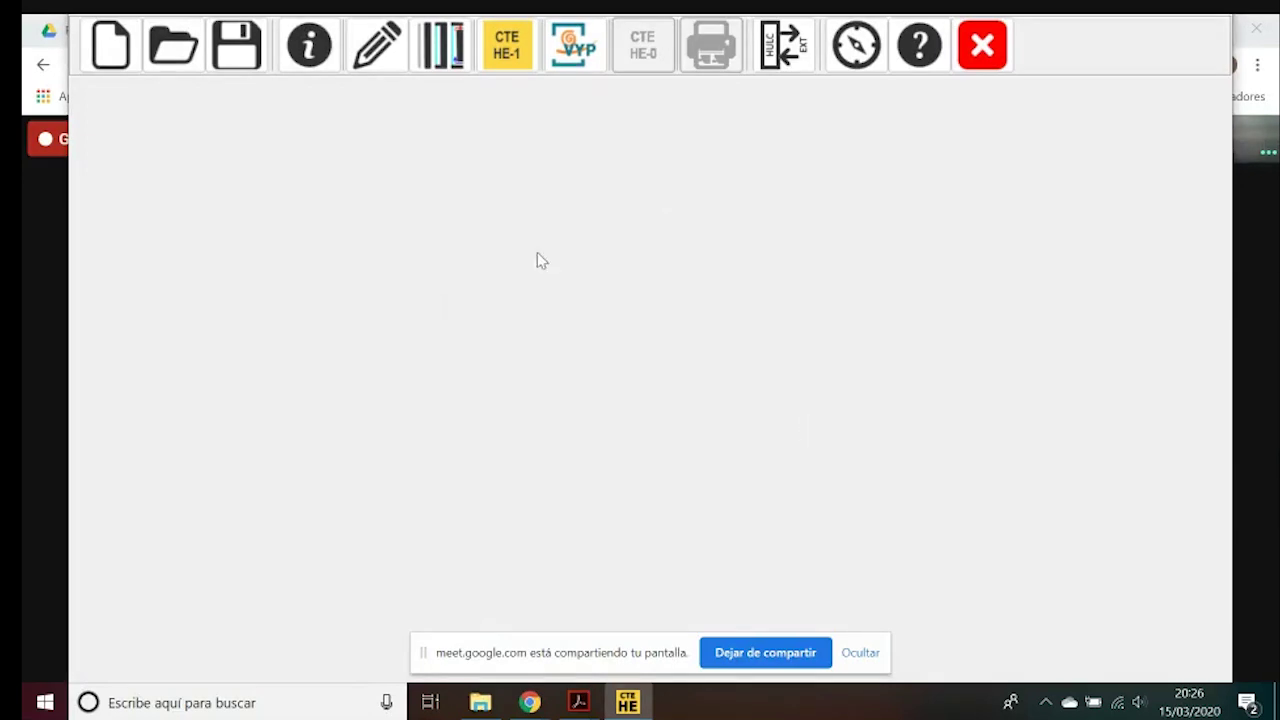
Run the CTE HE-1 verification and compare global transmittance, solar control and the air change rate at 50 Pa with their limit values
click(508, 52)
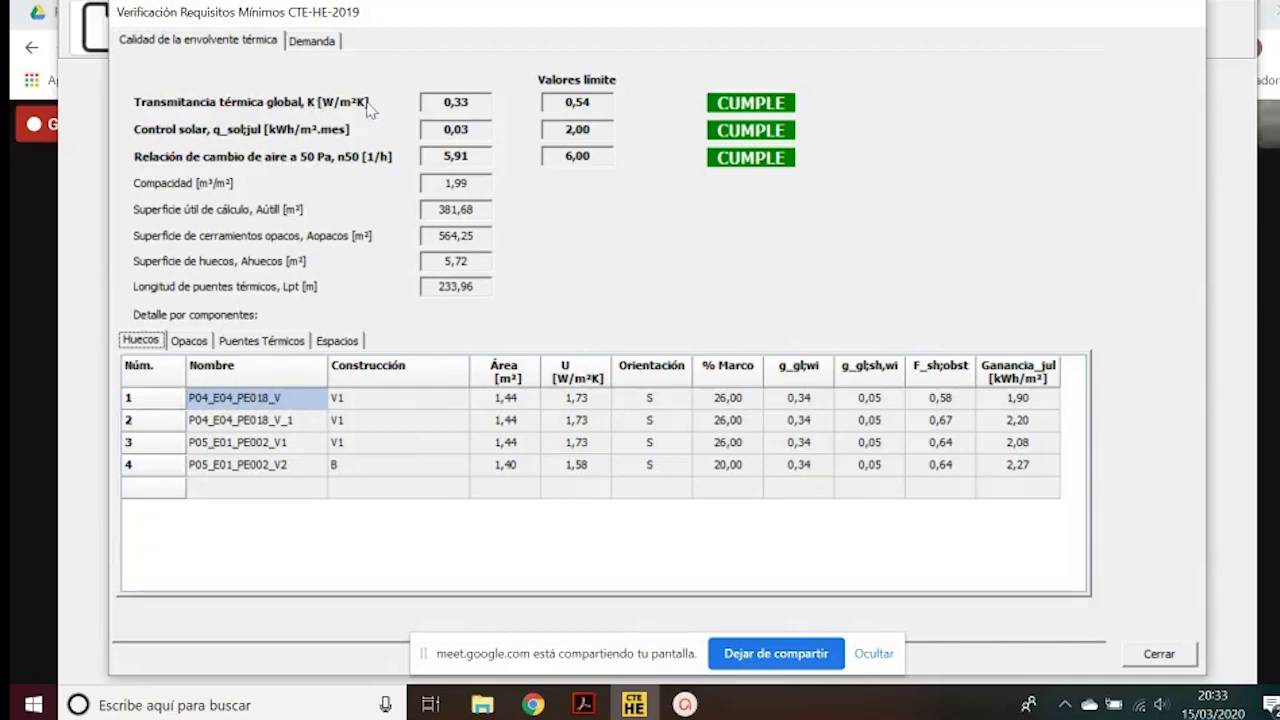
drag(436, 102, 468, 102)
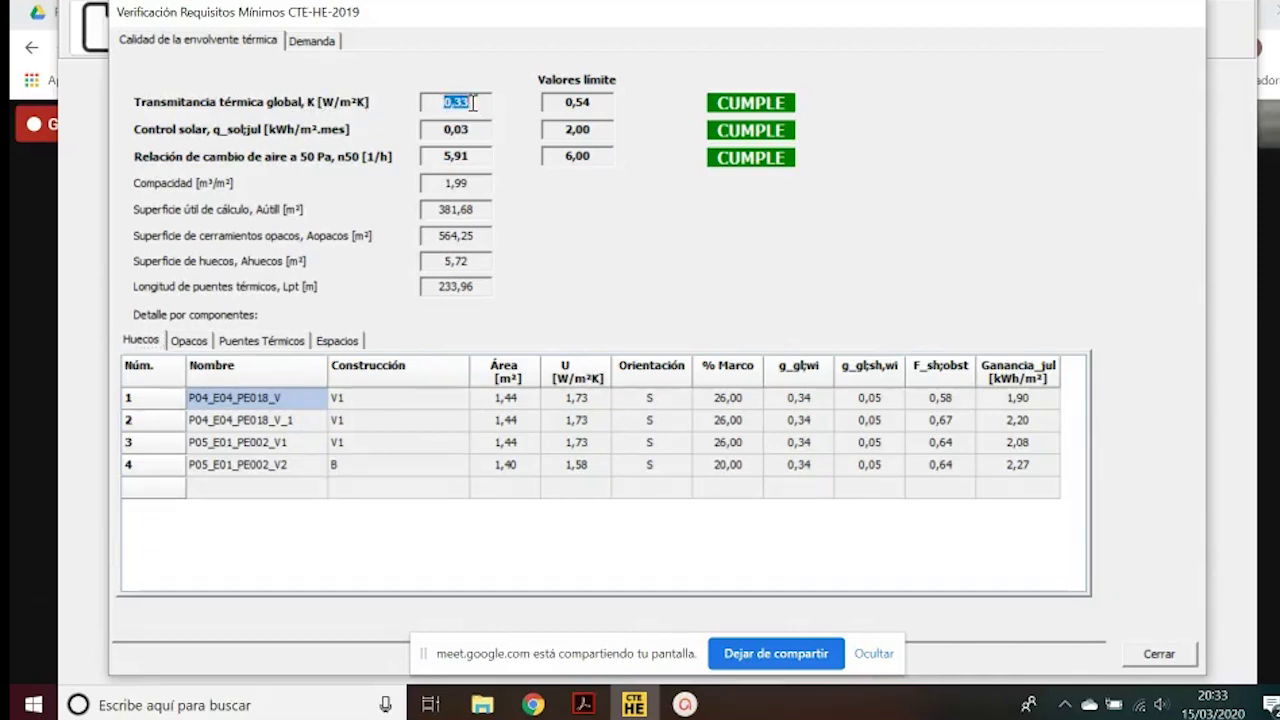
click(558, 102)
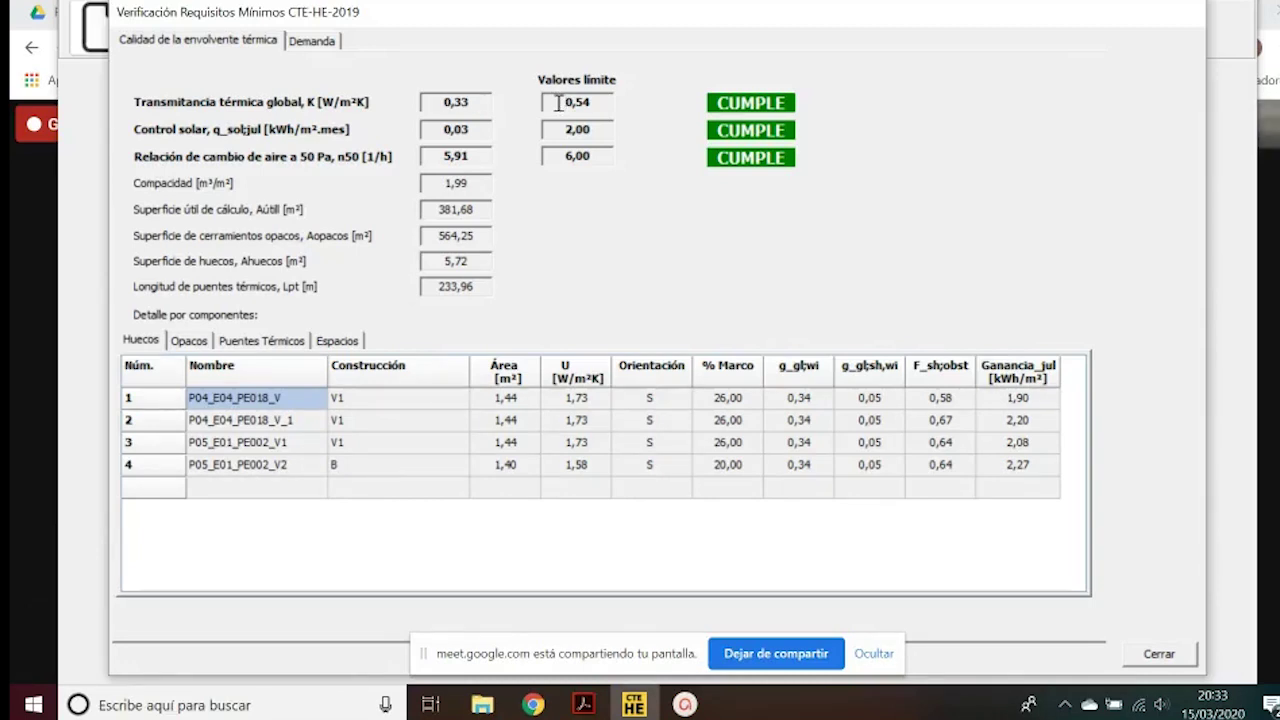
drag(558, 102, 592, 102)
click(598, 102)
double_click(450, 131)
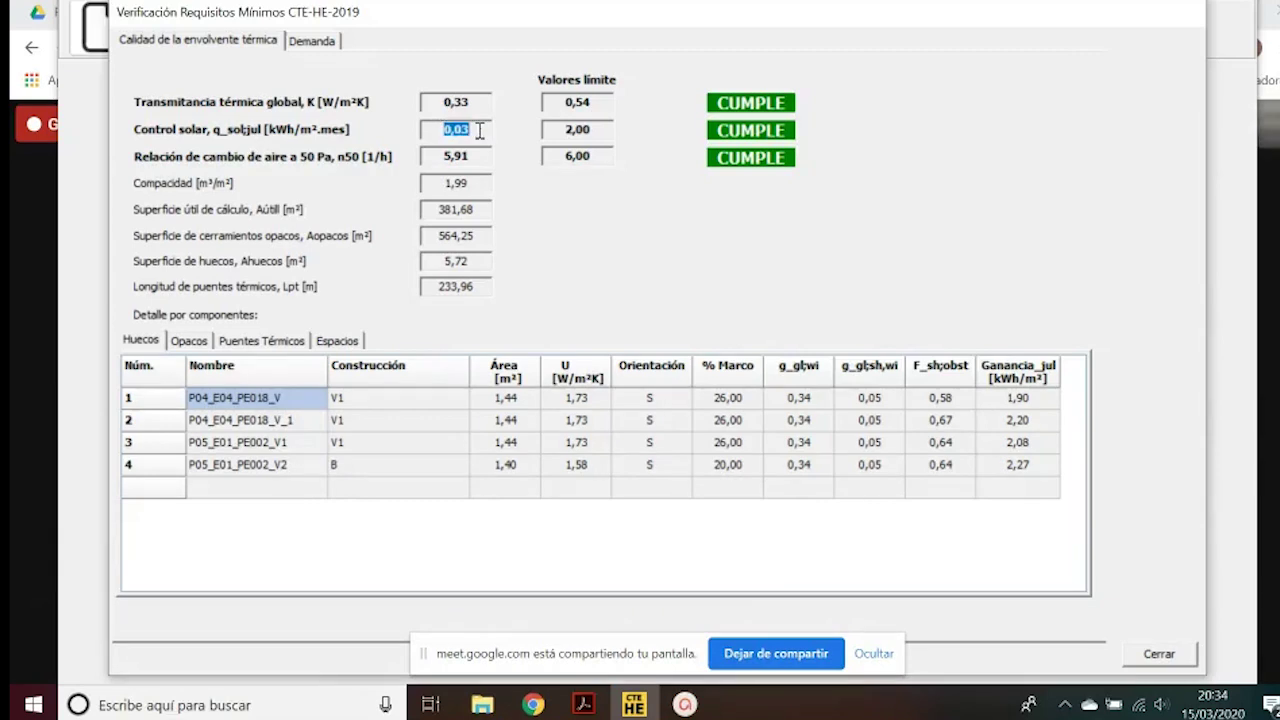
double_click(580, 130)
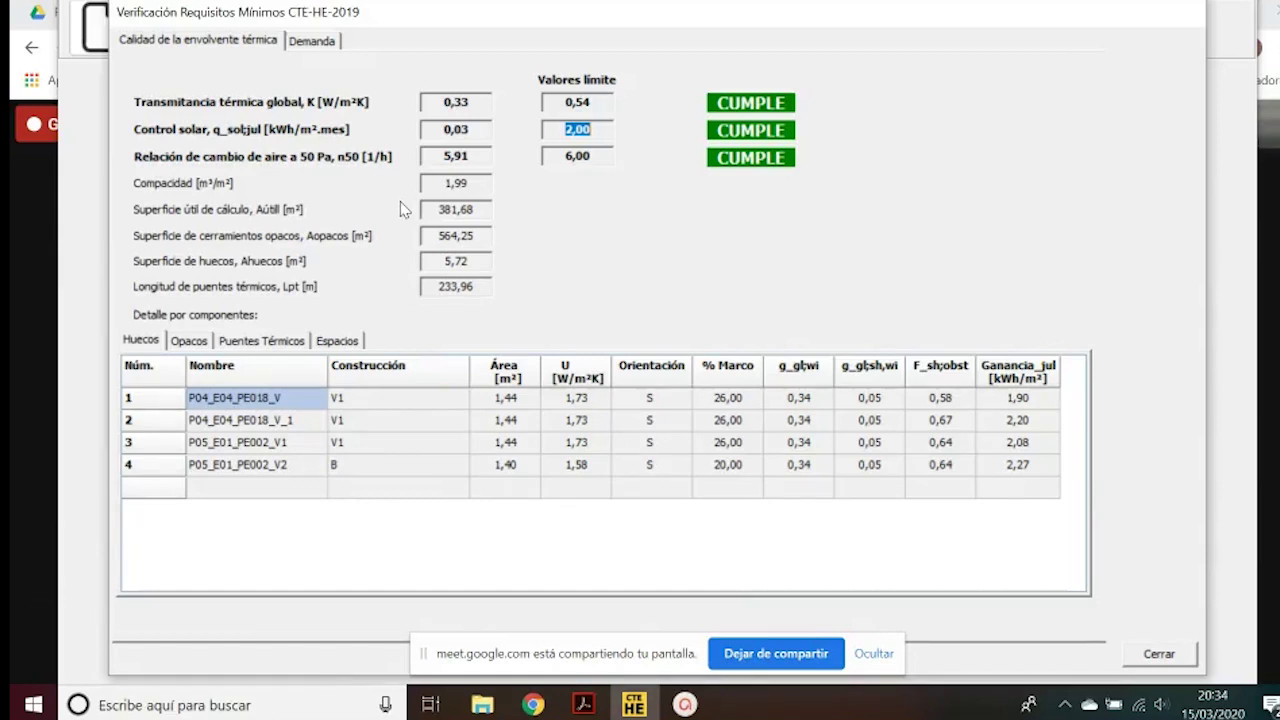
drag(440, 156, 611, 160)
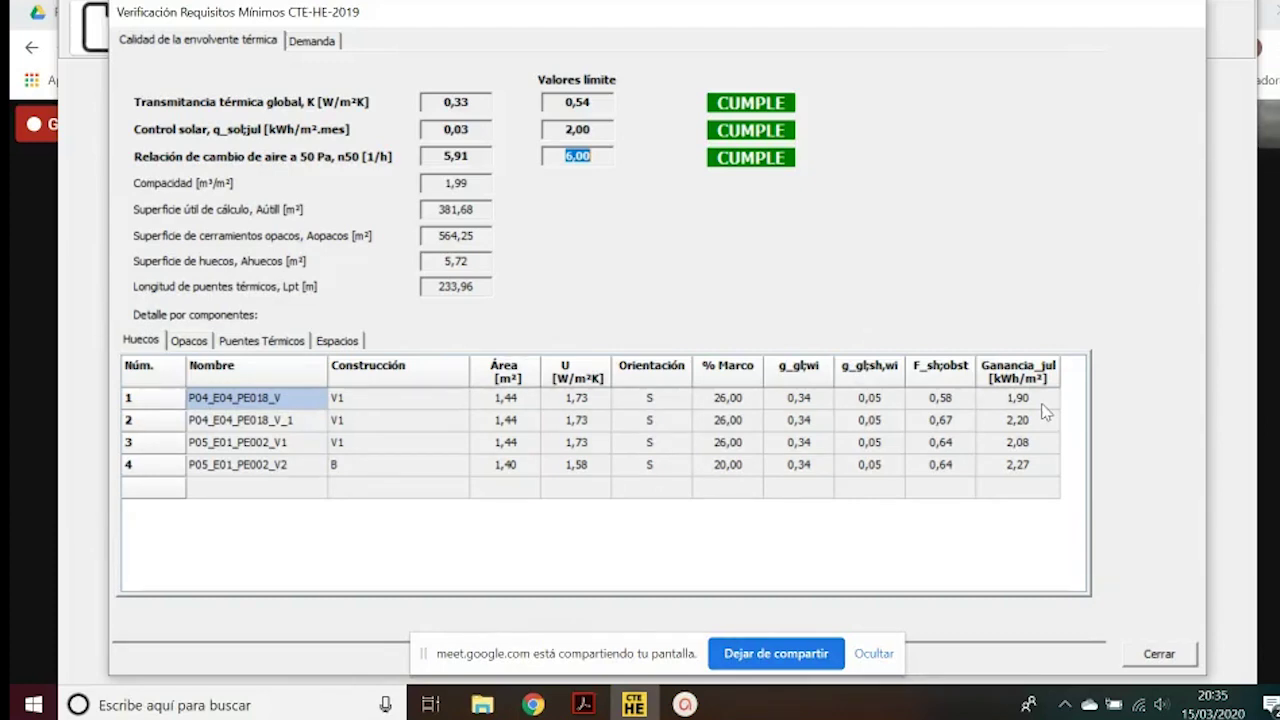
Examine the component breakdown of opaque elements, checking construction, area, U-value, orientation and type throughout the list
click(192, 342)
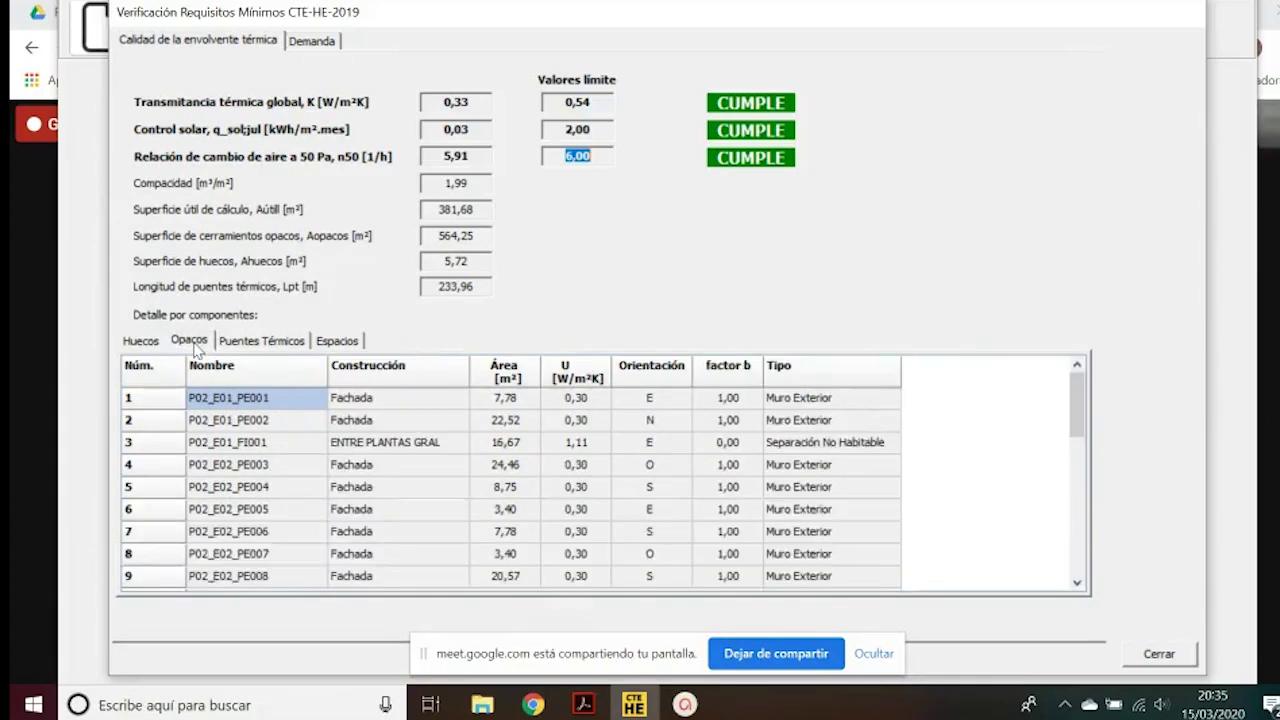
key(Down)
key(Down)
key(Down)
key(Down)
key(Down)
key(Down)
key(Down)
key(Down)
key(Down)
key(Down)
key(Down)
key(Down)
key(Down)
key(Down)
key(Down)
key(Down)
key(Down)
key(Down)
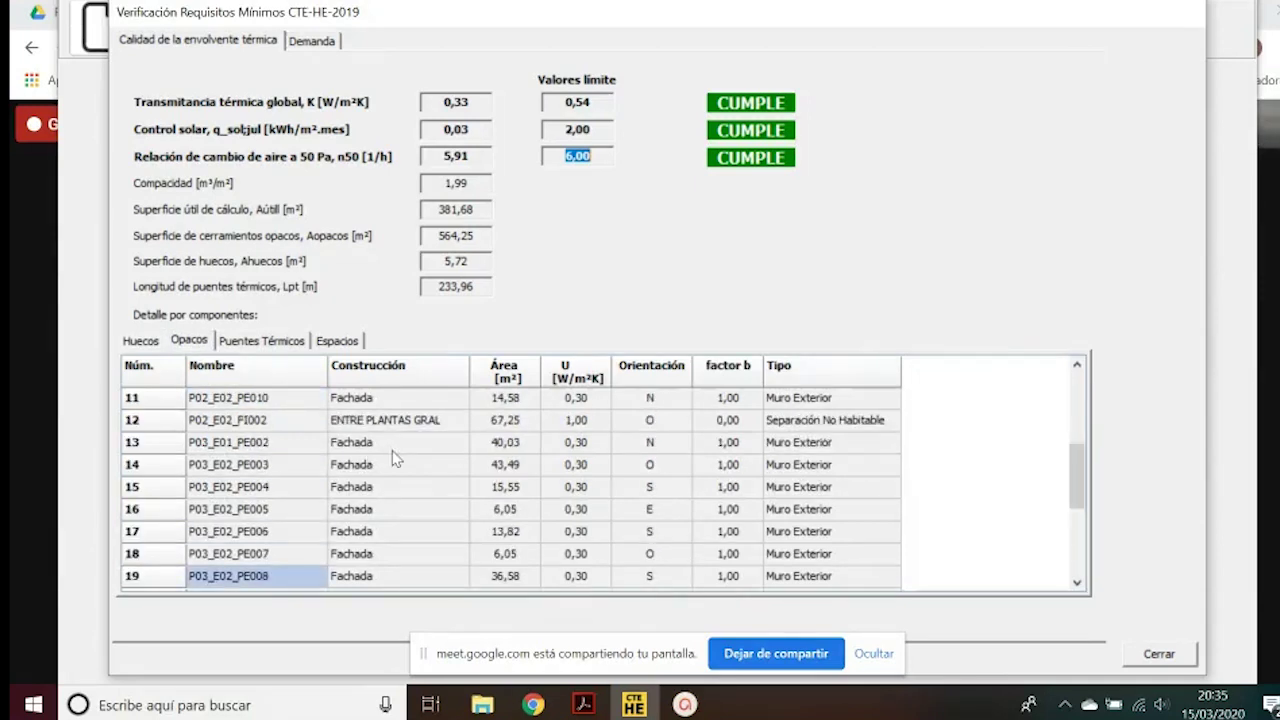
key(Down)
key(Down)
key(Down)
key(Down)
key(Down)
key(Down)
key(Down)
key(Down)
key(Down)
key(Down)
key(Down)
key(Down)
key(Down)
key(Down)
key(Down)
key(Down)
key(Down)
key(Down)
key(Up)
key(Up)
key(Up)
key(Up)
key(Up)
key(Up)
key(Up)
key(Up)
key(Up)
key(Up)
key(Up)
key(Up)
key(Up)
key(Up)
key(Up)
key(Up)
key(Up)
key(Up)
key(Up)
key(Up)
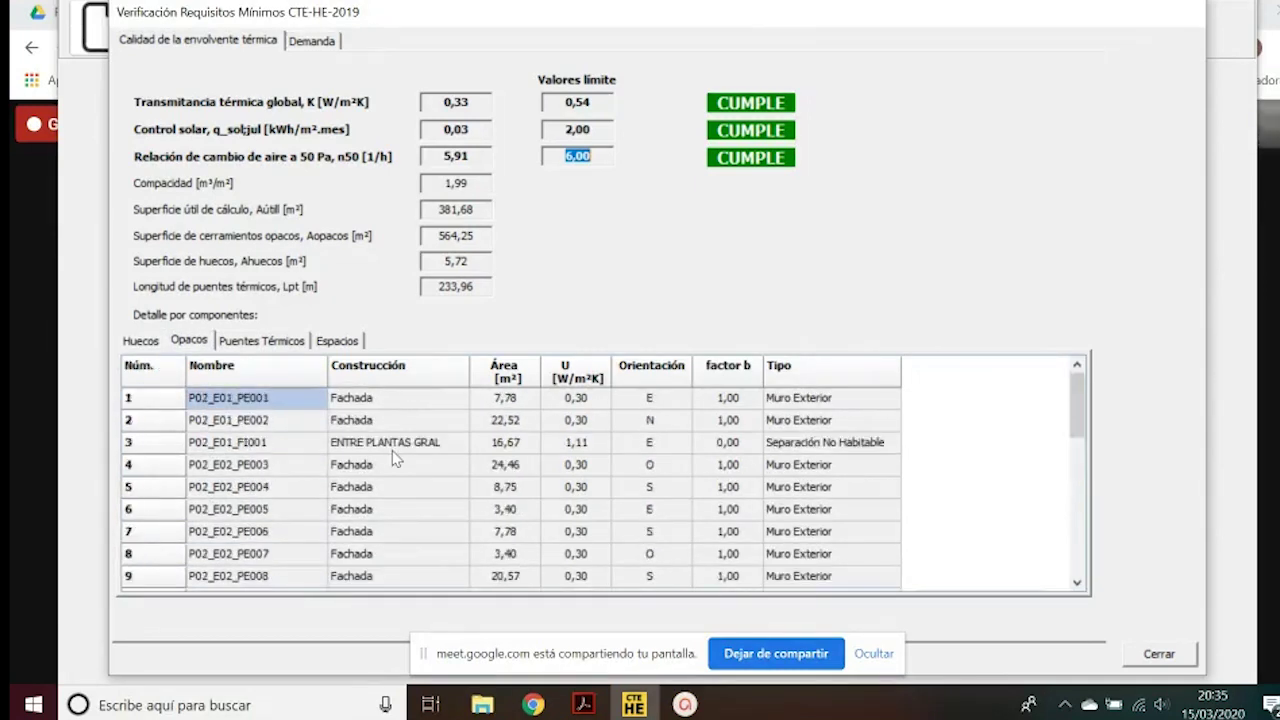
Review the thermal bridge and space breakdowns and the building's annual heating and cooling demand, and return to the thermal envelope quality results
click(287, 342)
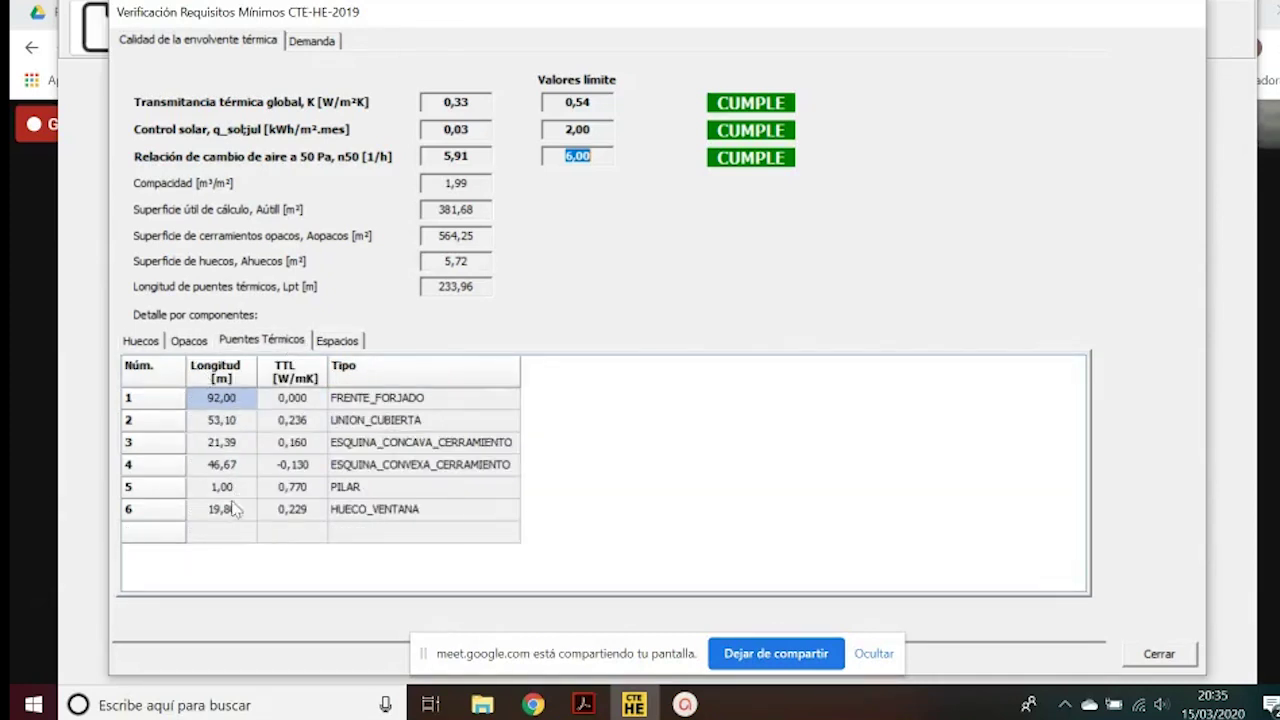
click(337, 341)
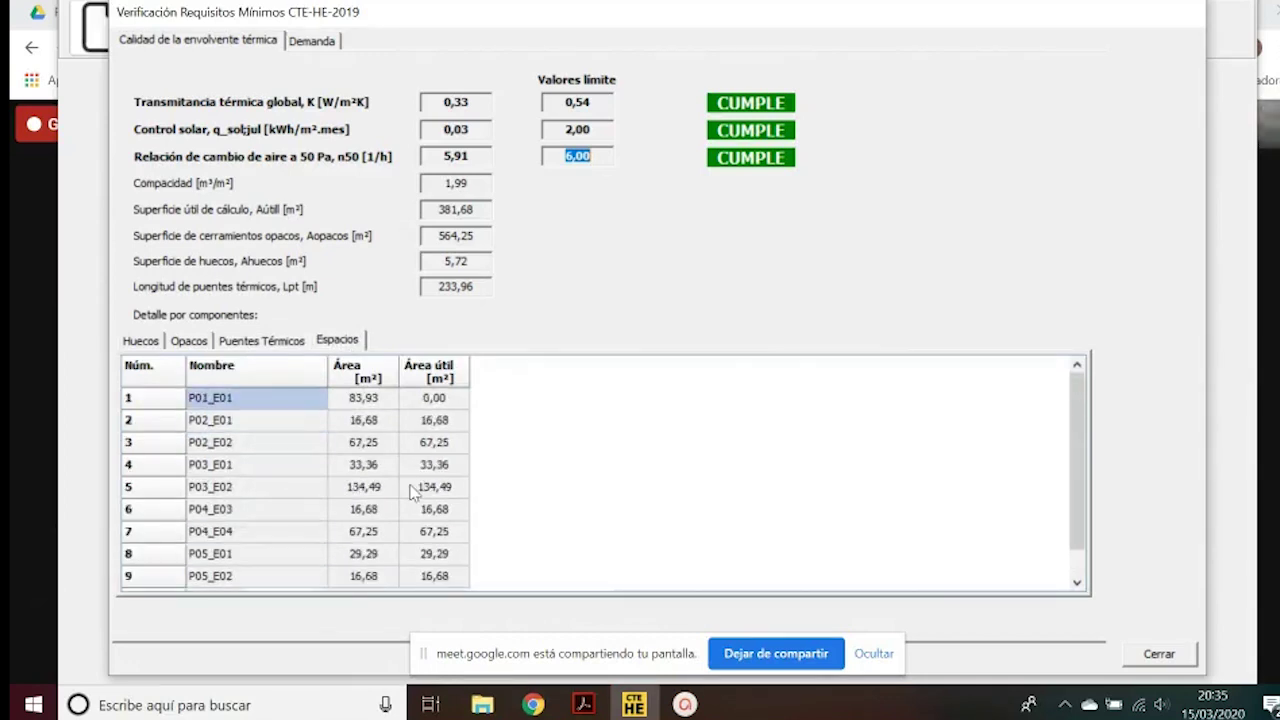
click(318, 41)
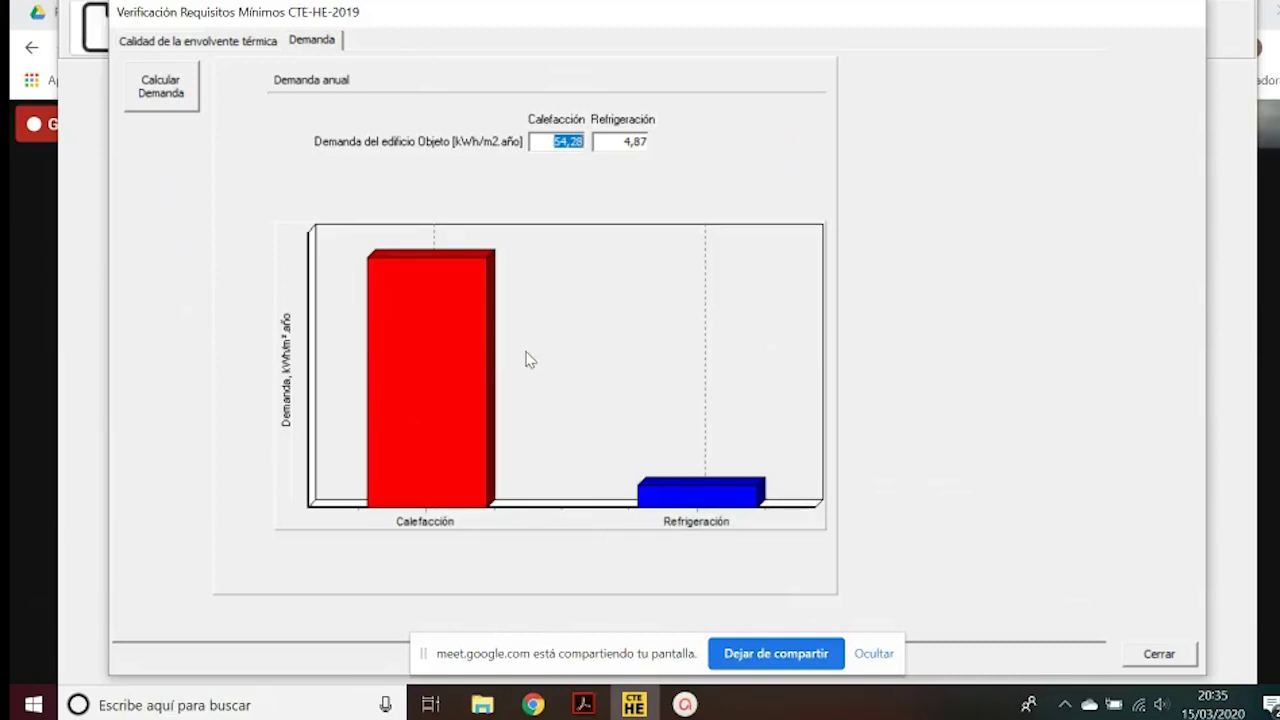
click(258, 44)
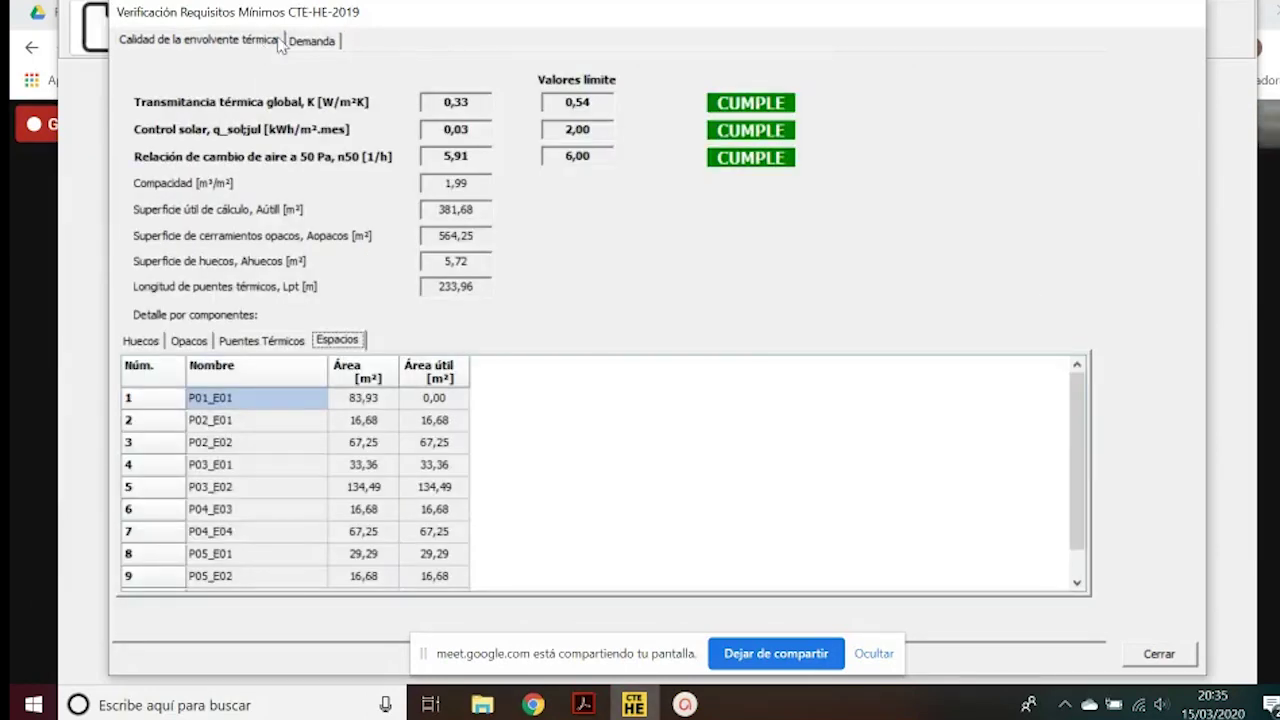